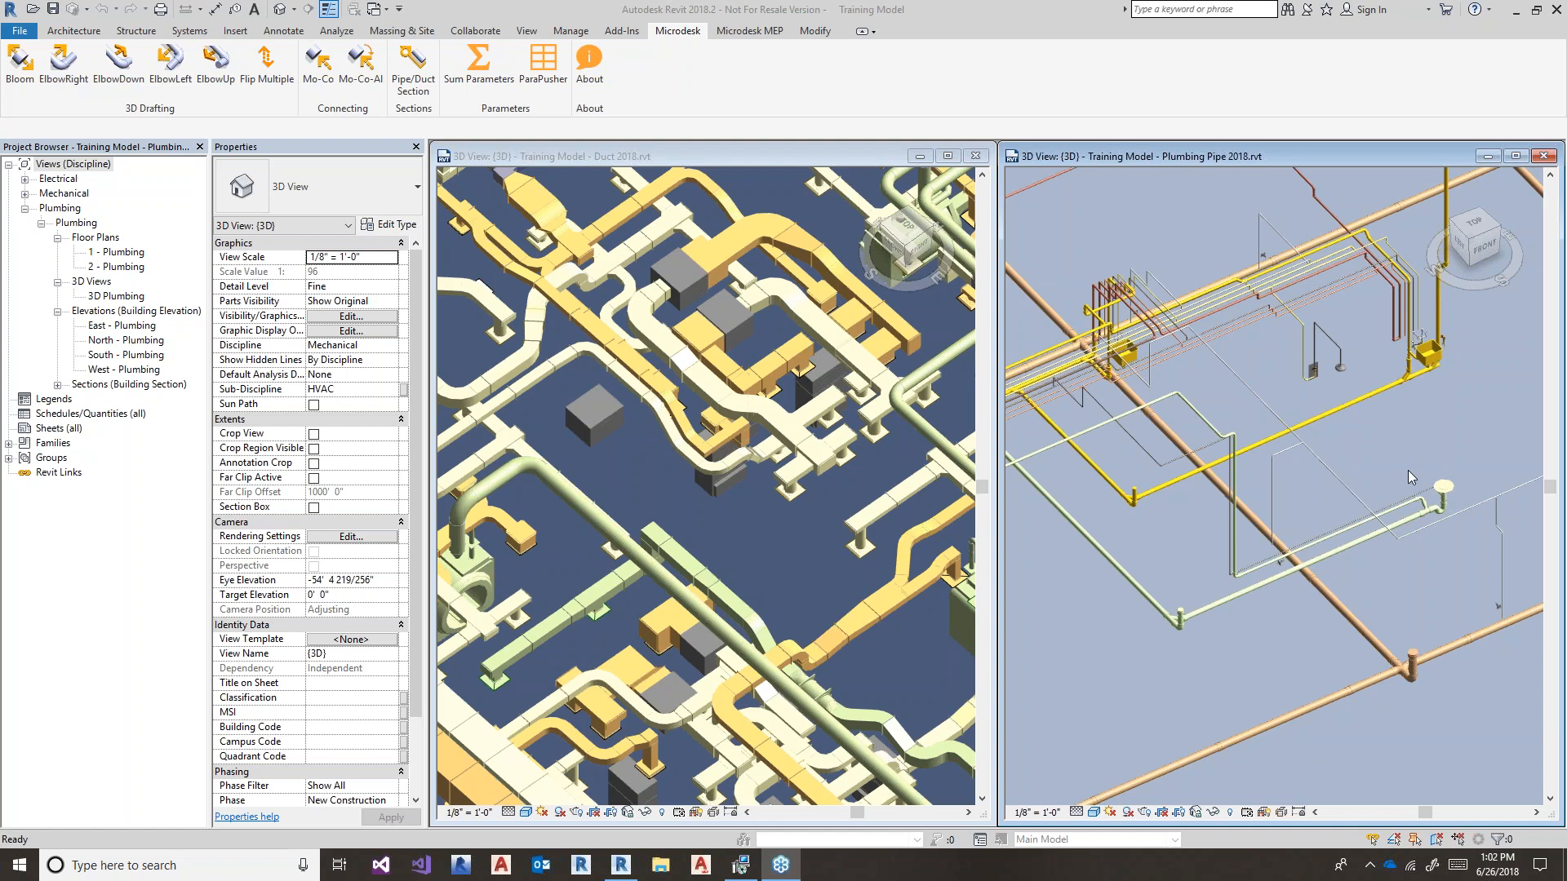
- Exit Revit so it relaunches with the Microdesk Accelerator registration dialog
{"action": "left_click", "coordinate": [1403, 547]}
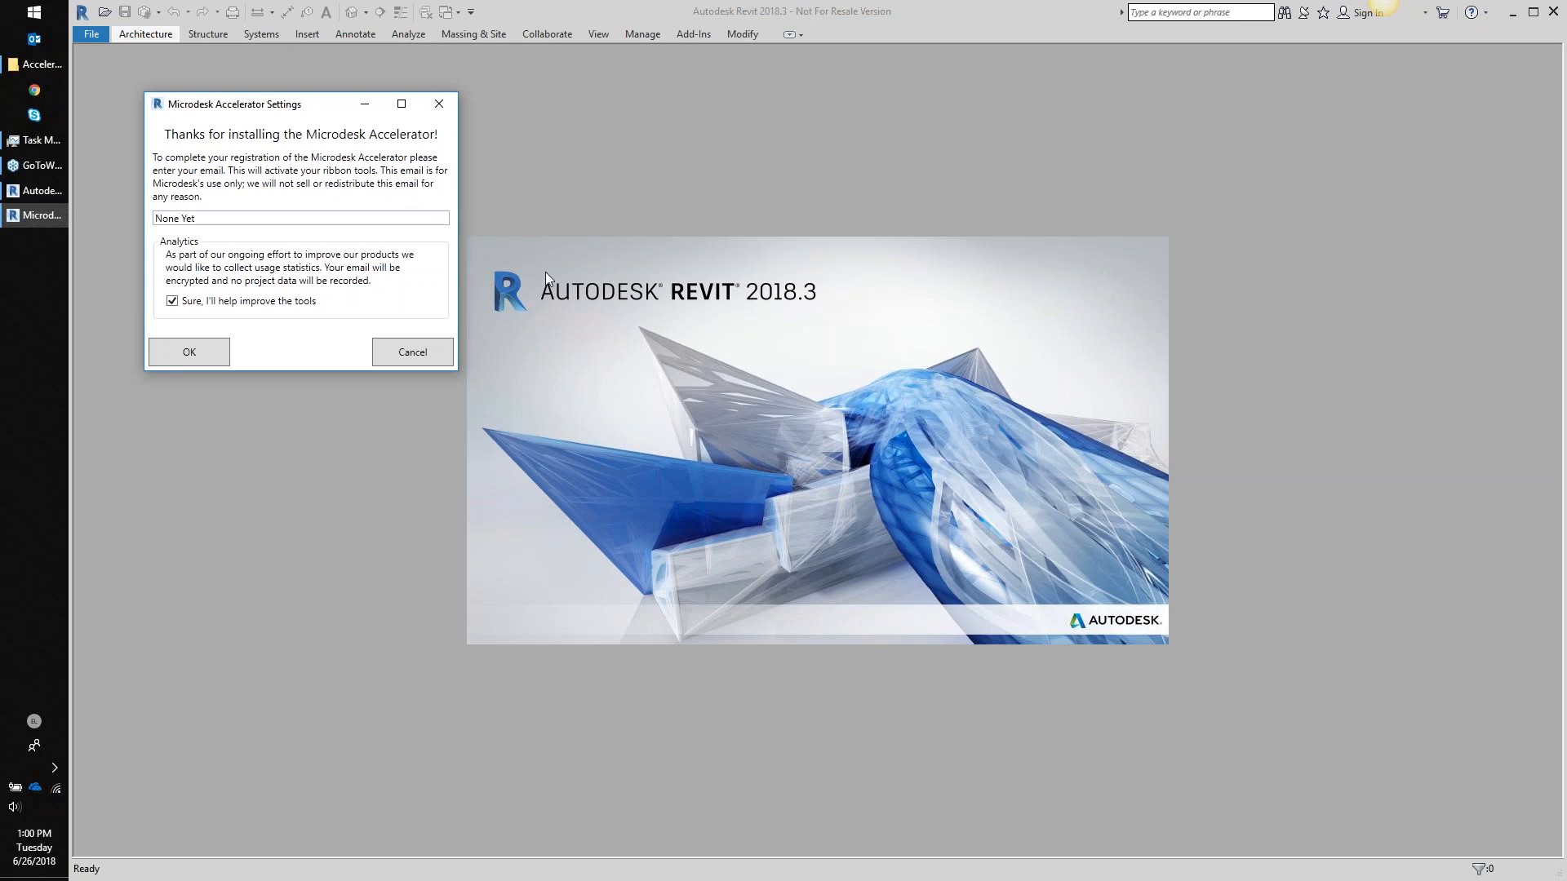
- Replace 'None Yet' with the user's e-mail address to register the Accelerator, then dismiss the thank-you message
{"action": "left_click_drag", "start_coordinate": [272, 111], "coordinate": [573, 162]}
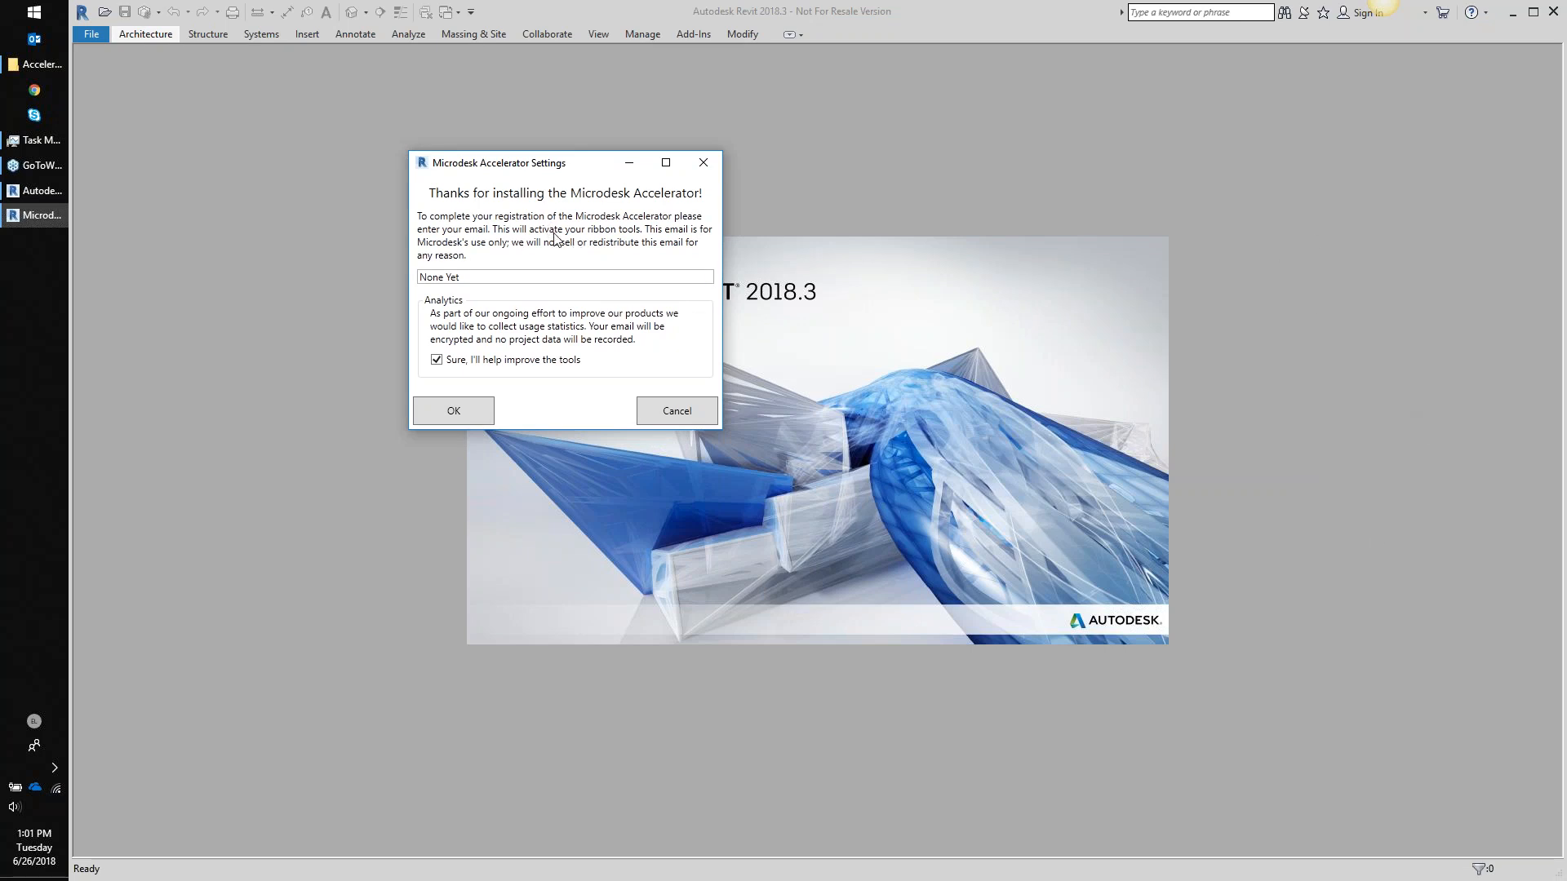
{"action": "left_click_drag", "start_coordinate": [543, 171], "coordinate": [442, 164]}
{"action": "left_click", "coordinate": [399, 273]}
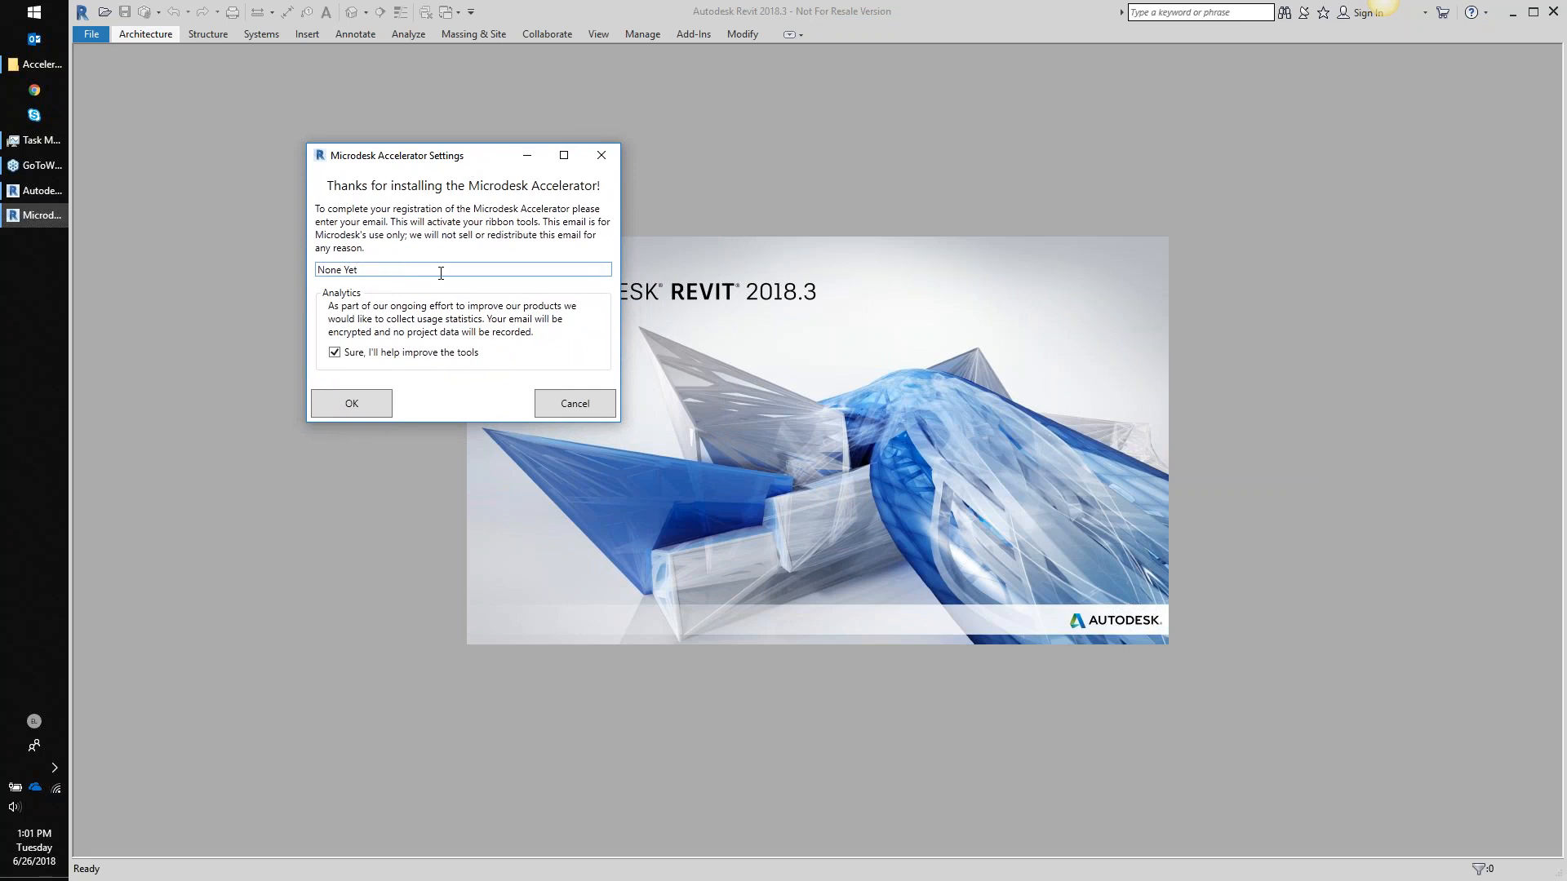
{"action": "left_click_drag", "start_coordinate": [320, 269], "coordinate": [359, 270]}
{"action": "left_click", "coordinate": [379, 408]}
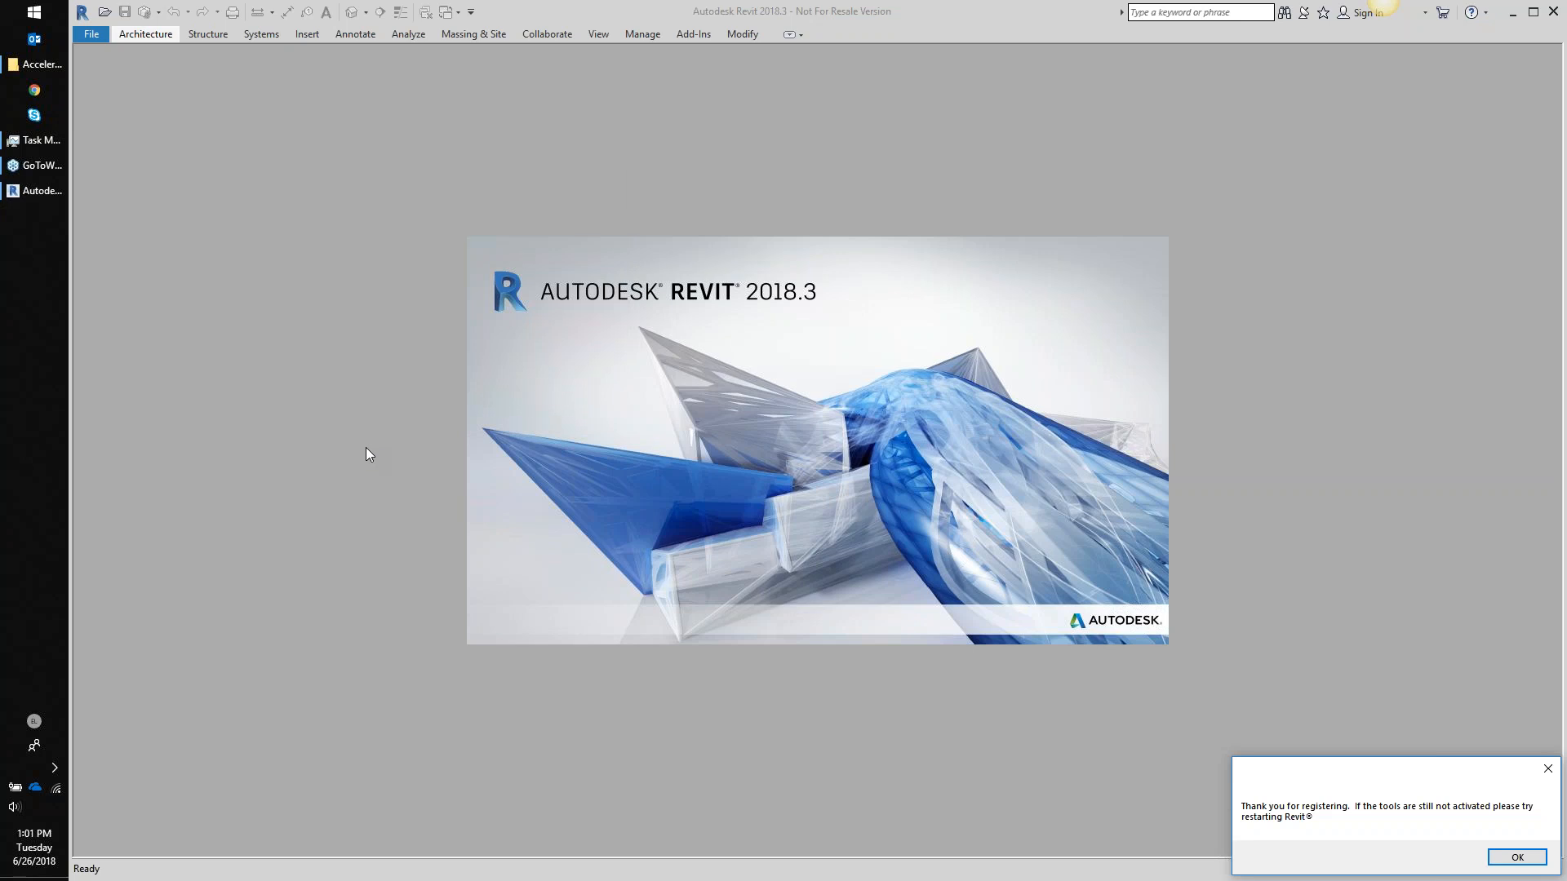
{"action": "left_click_drag", "start_coordinate": [1279, 769], "coordinate": [776, 390]}
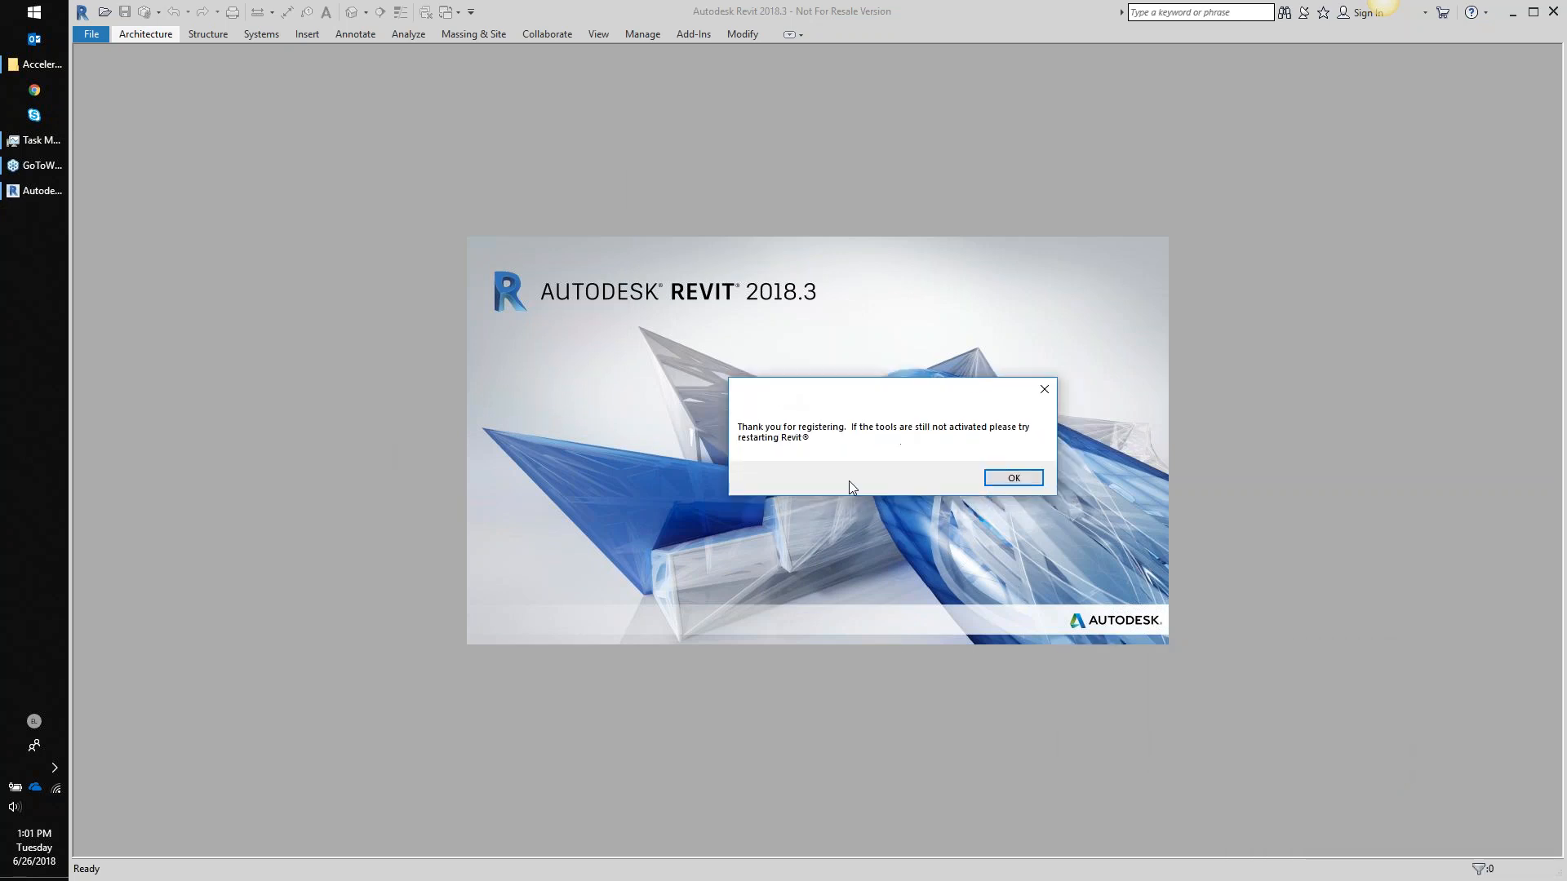
{"action": "left_click", "coordinate": [1016, 479]}
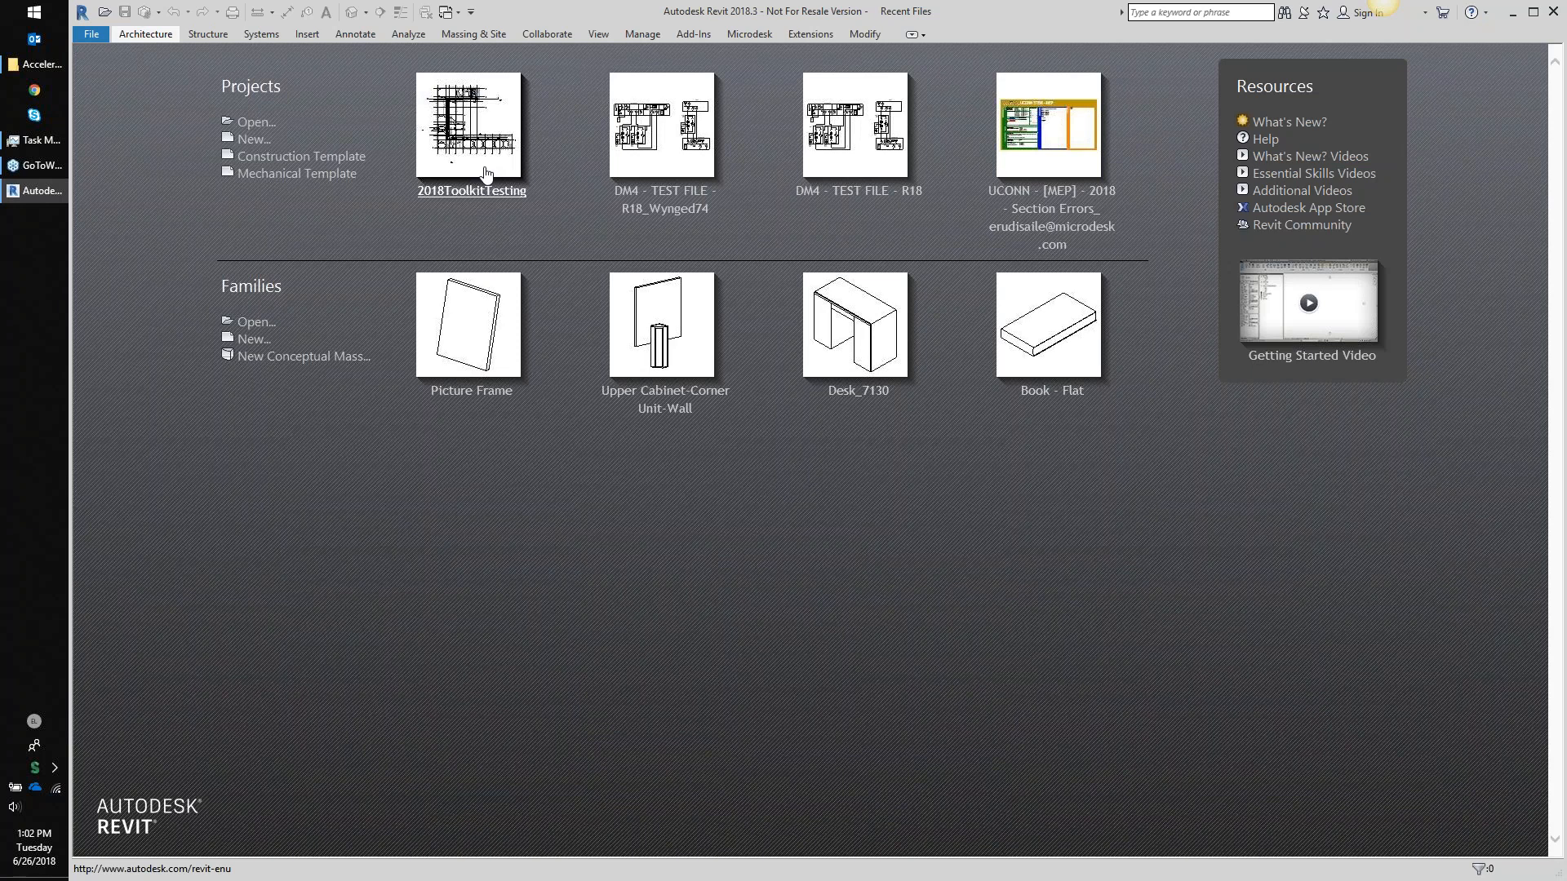
- Open the 2018ToolkitTesting project and frame the room in the Level 1 - Power Plan
{"action": "left_click", "coordinate": [484, 169]}
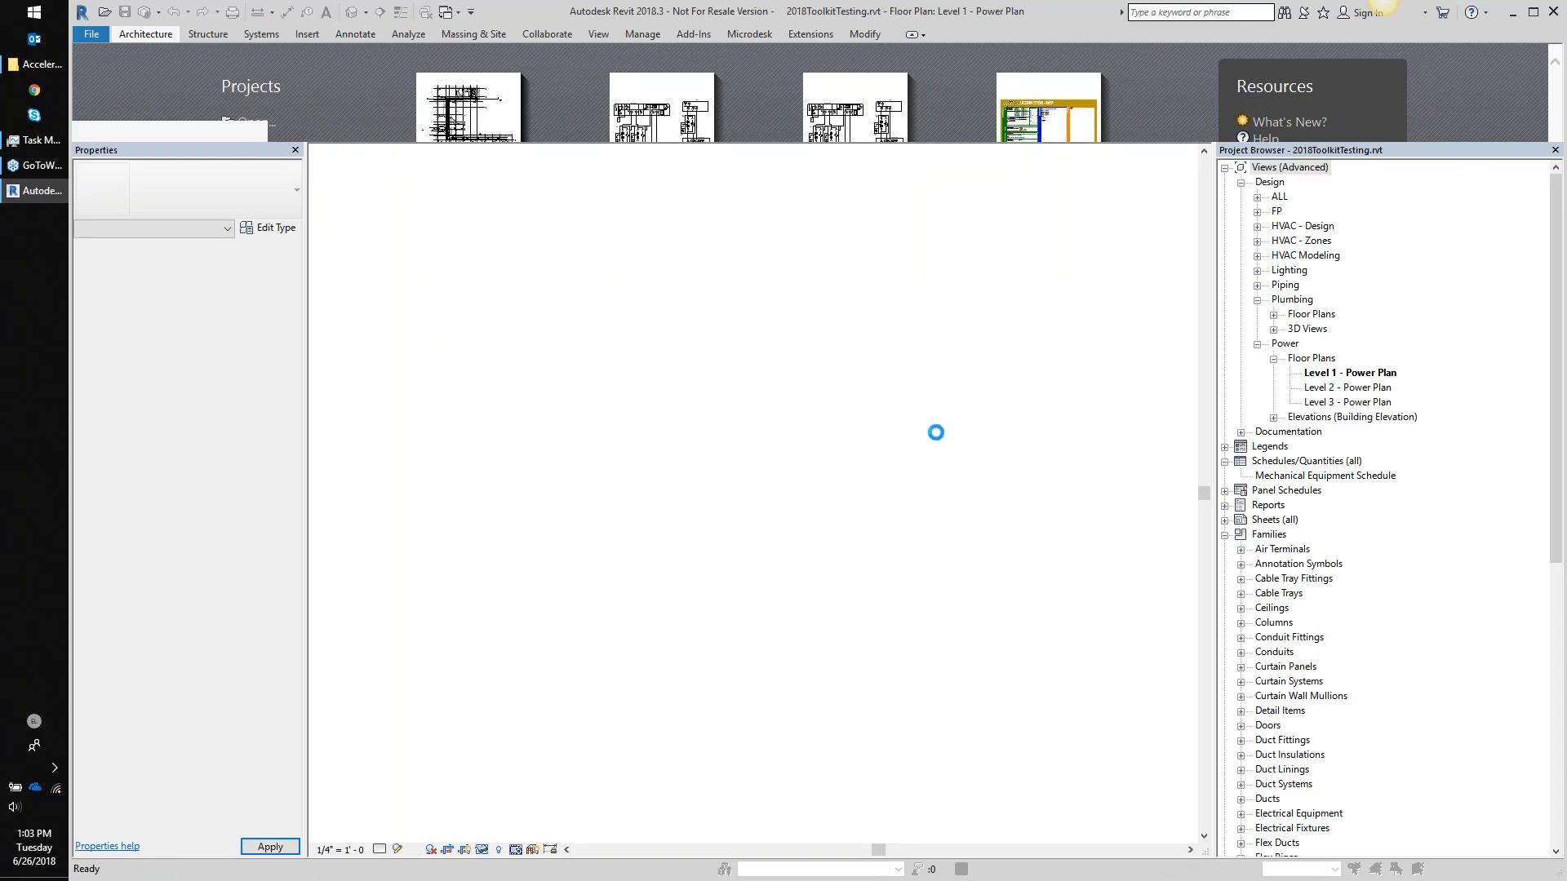
{"action": "middle_click_drag", "start_coordinate": [726, 469], "coordinate": [587, 430]}
{"action": "scroll", "coordinate": [588, 429], "scroll_direction": "down", "scroll_amount": 1}
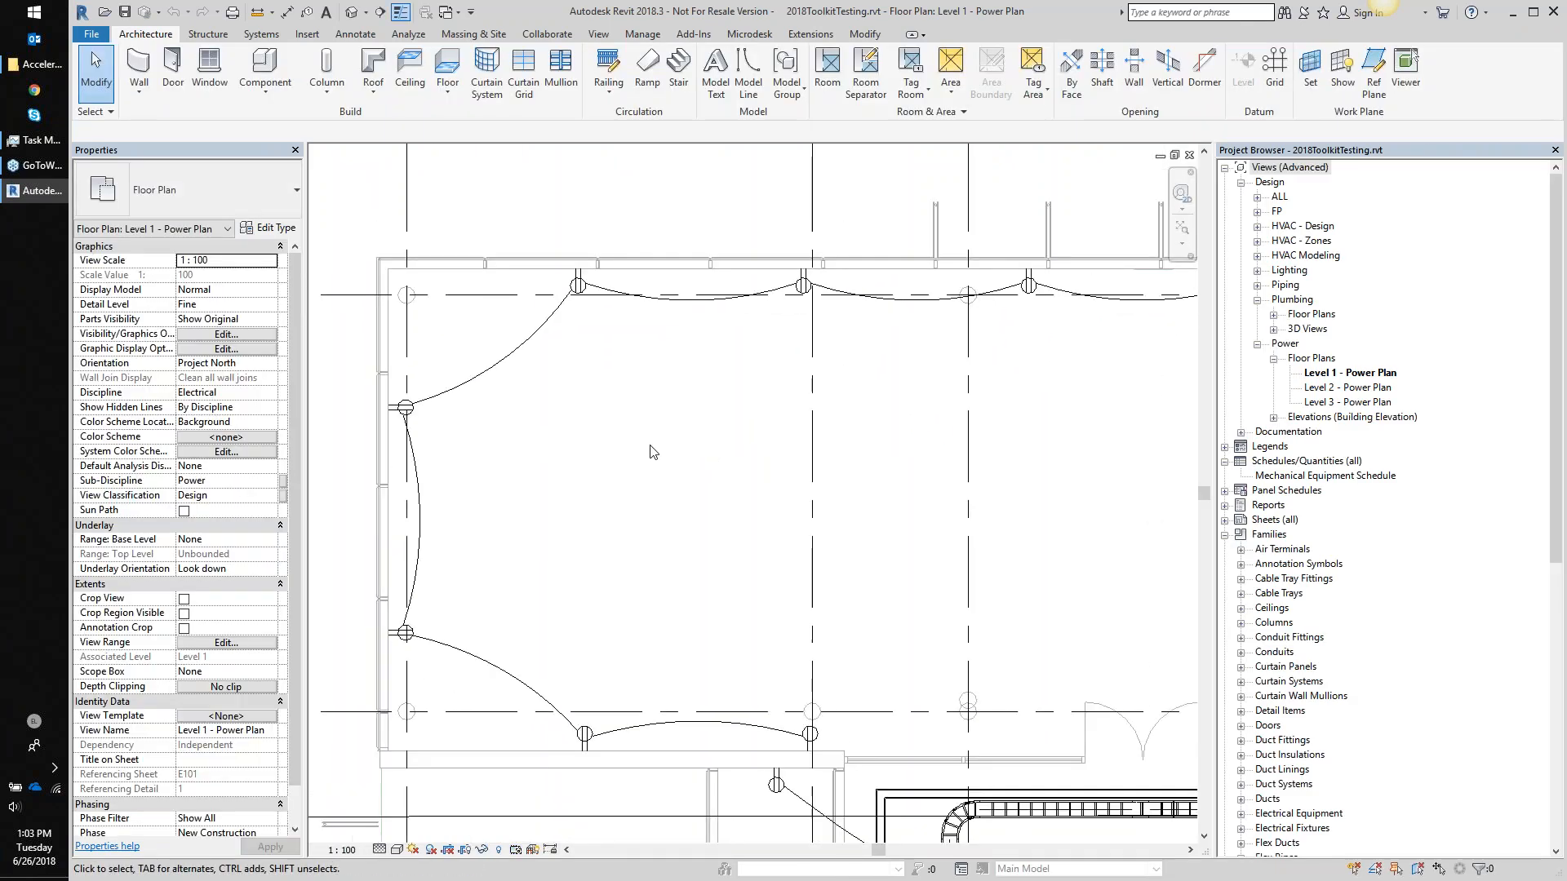
- Try flipping a single top-wall receptacle, then undo that flip
{"action": "left_click", "coordinate": [749, 36]}
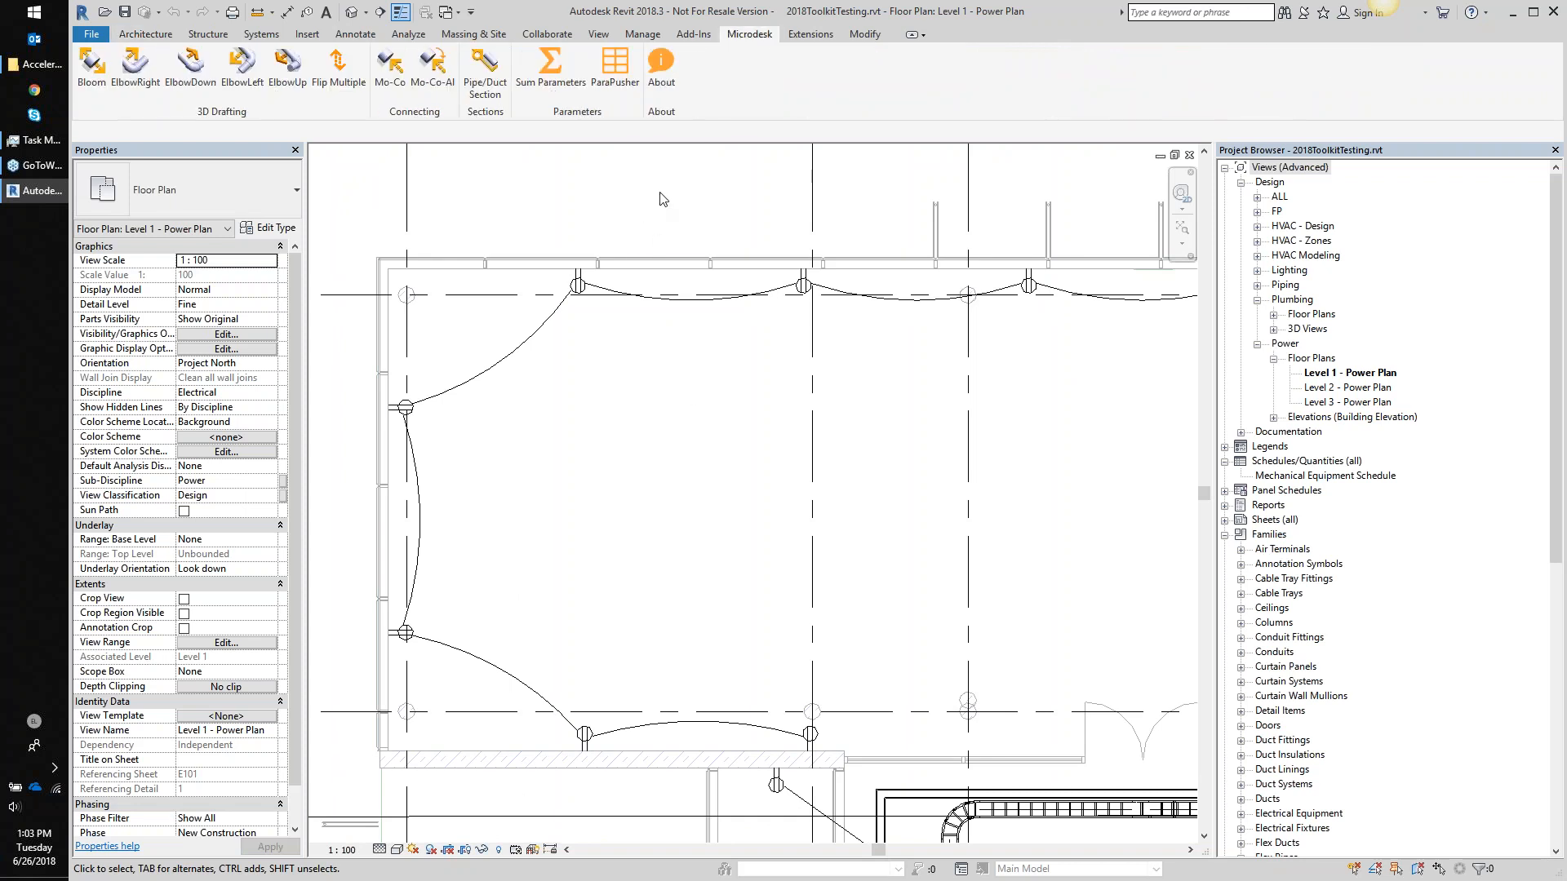
{"action": "middle_click_drag", "start_coordinate": [590, 381], "coordinate": [548, 373]}
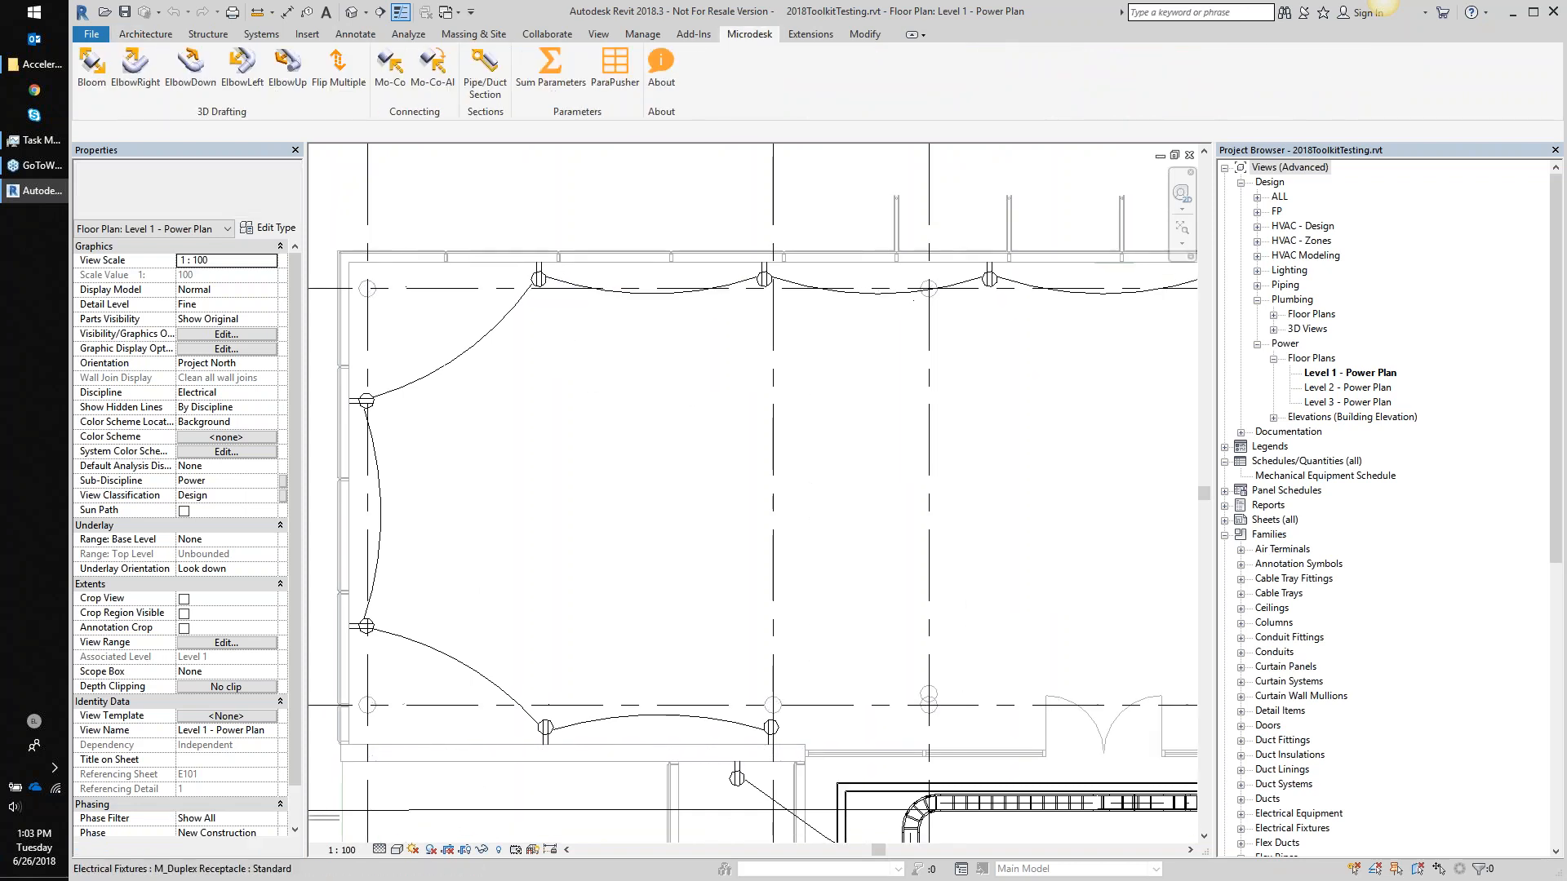
{"action": "left_click_drag", "start_coordinate": [511, 210], "coordinate": [597, 355]}
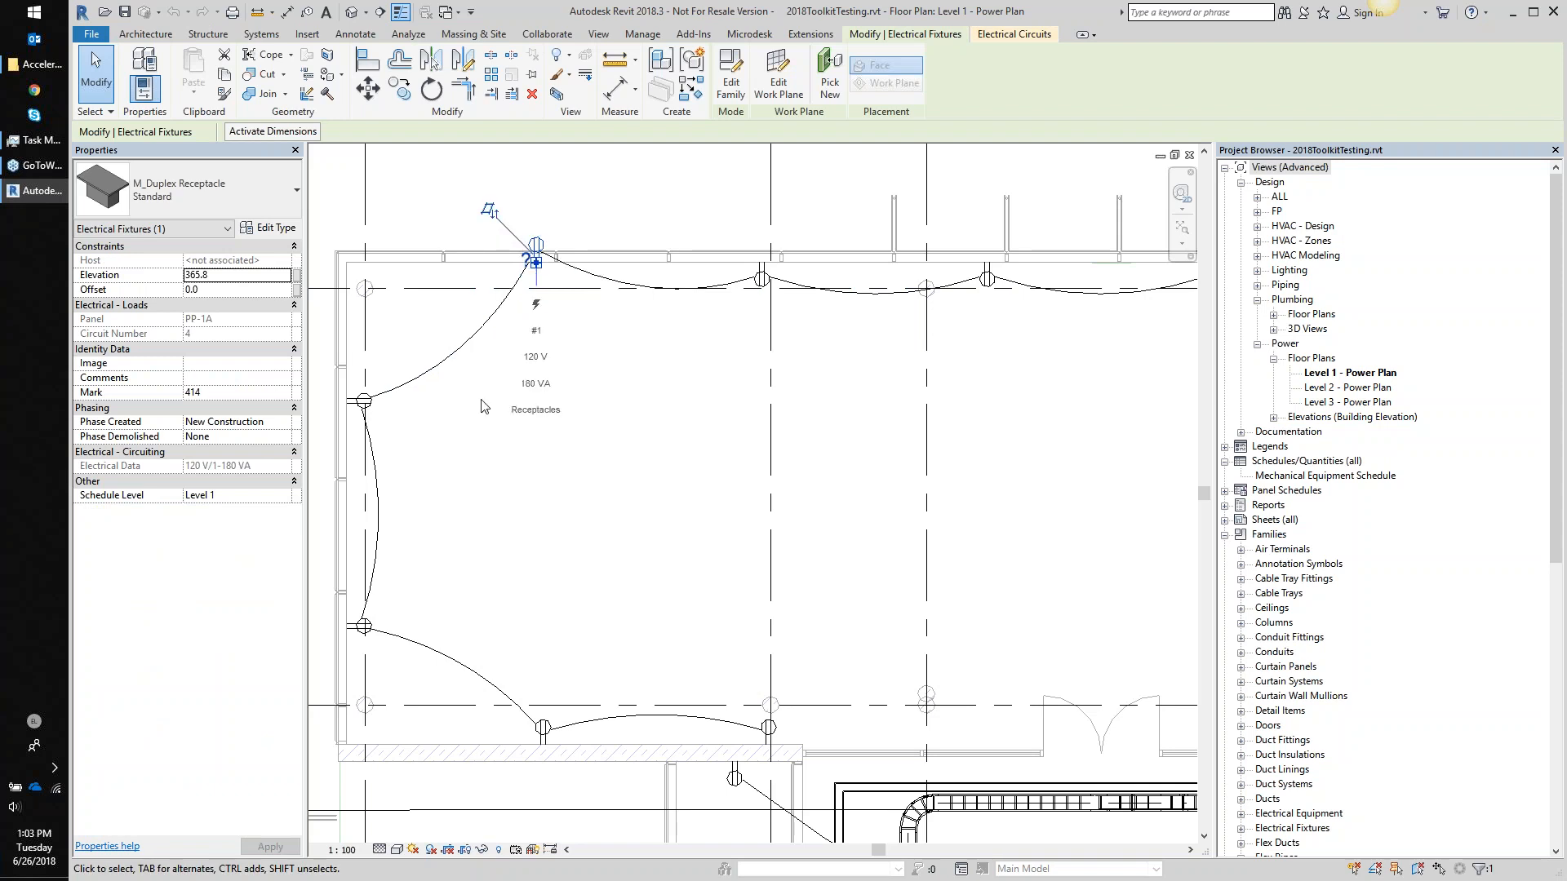
{"action": "left_click", "coordinate": [488, 426]}
{"action": "left_click", "coordinate": [716, 211]}
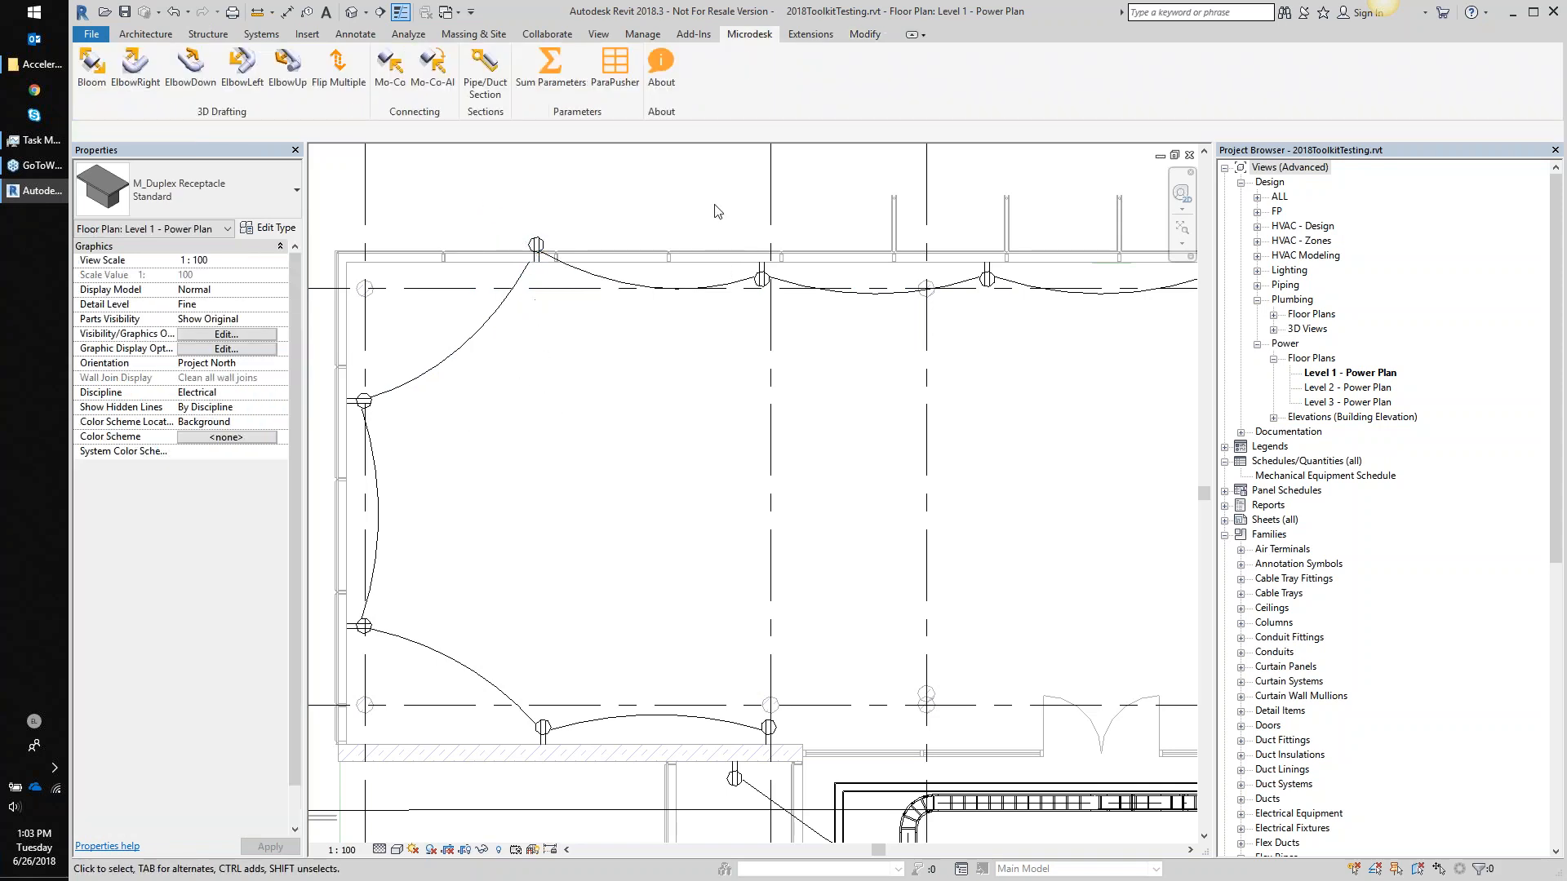
{"action": "key", "text": "ctrl+z"}
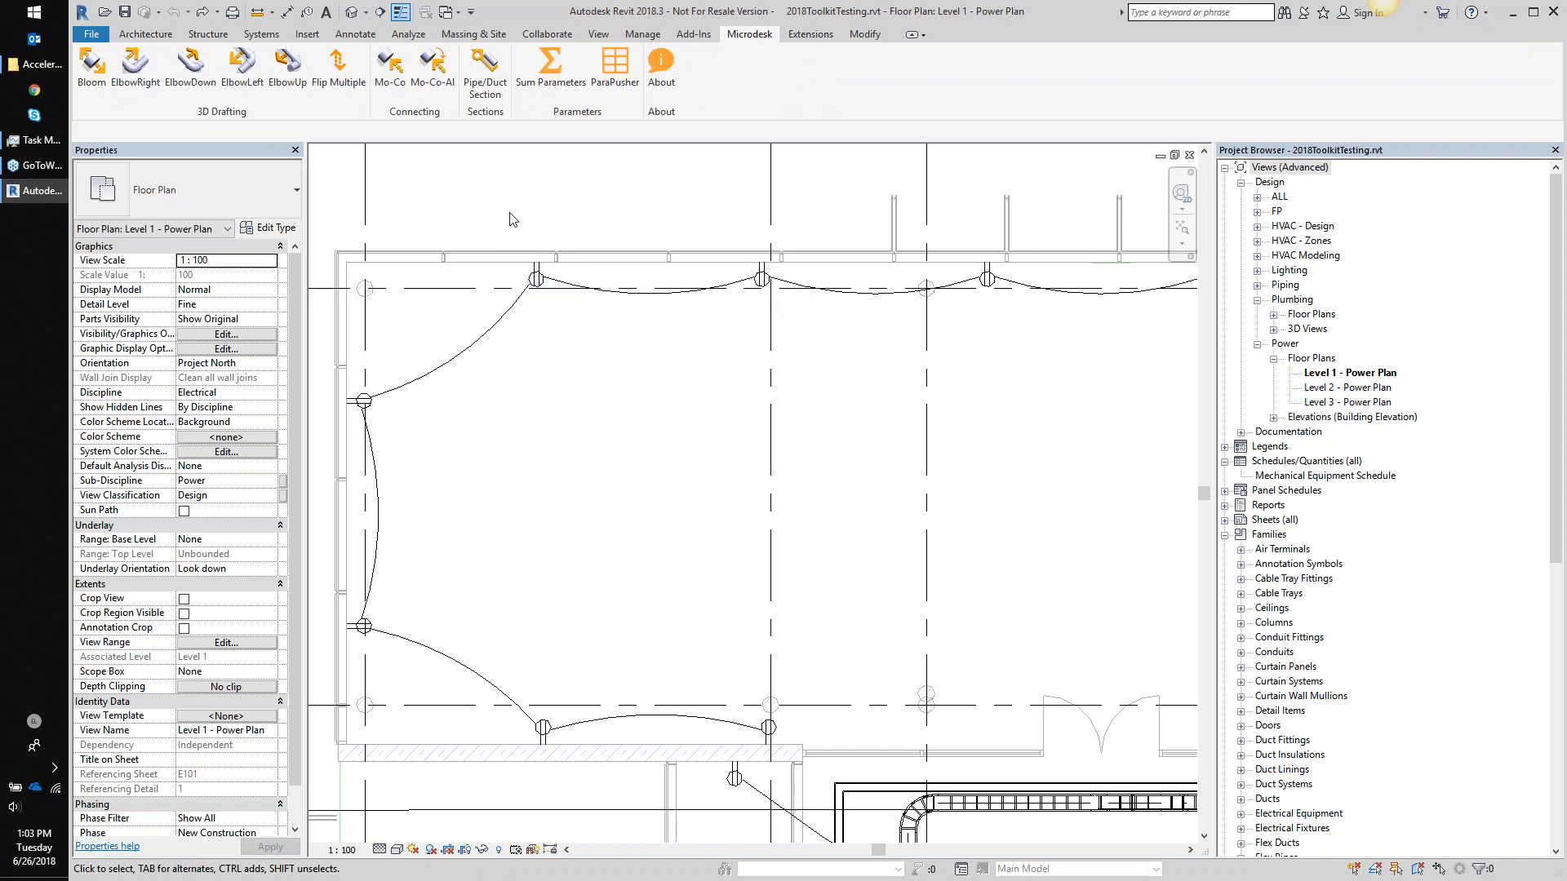
- Select all three top-wall receptacles and flip them together with Microdesk Flip Multiple
{"action": "left_click_drag", "start_coordinate": [510, 212], "coordinate": [562, 321]}
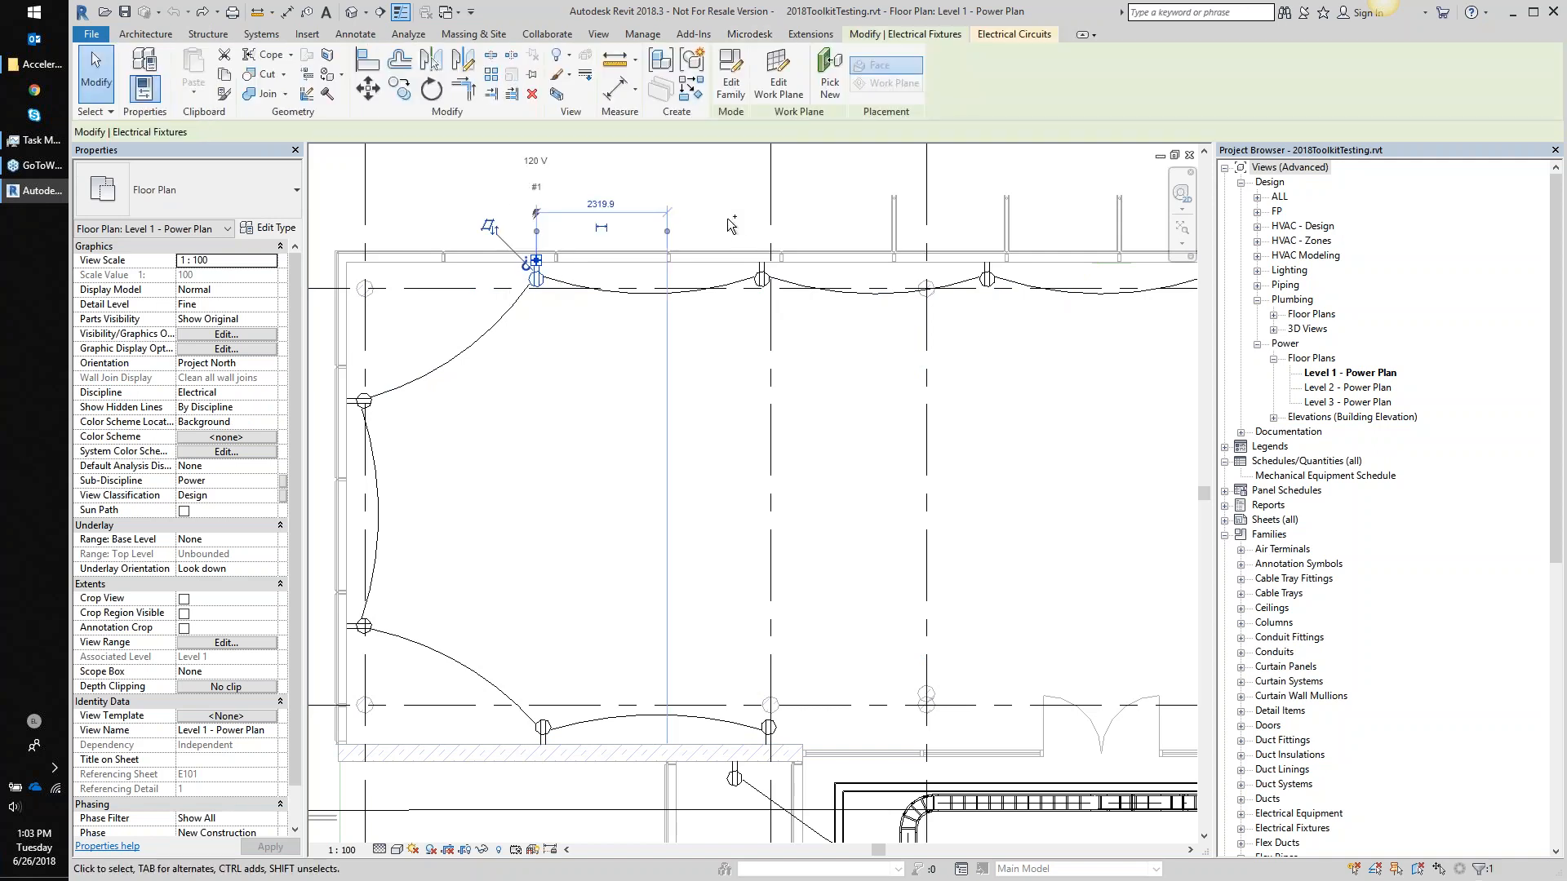
{"action": "left_click_drag", "start_coordinate": [966, 229], "coordinate": [1029, 333]}
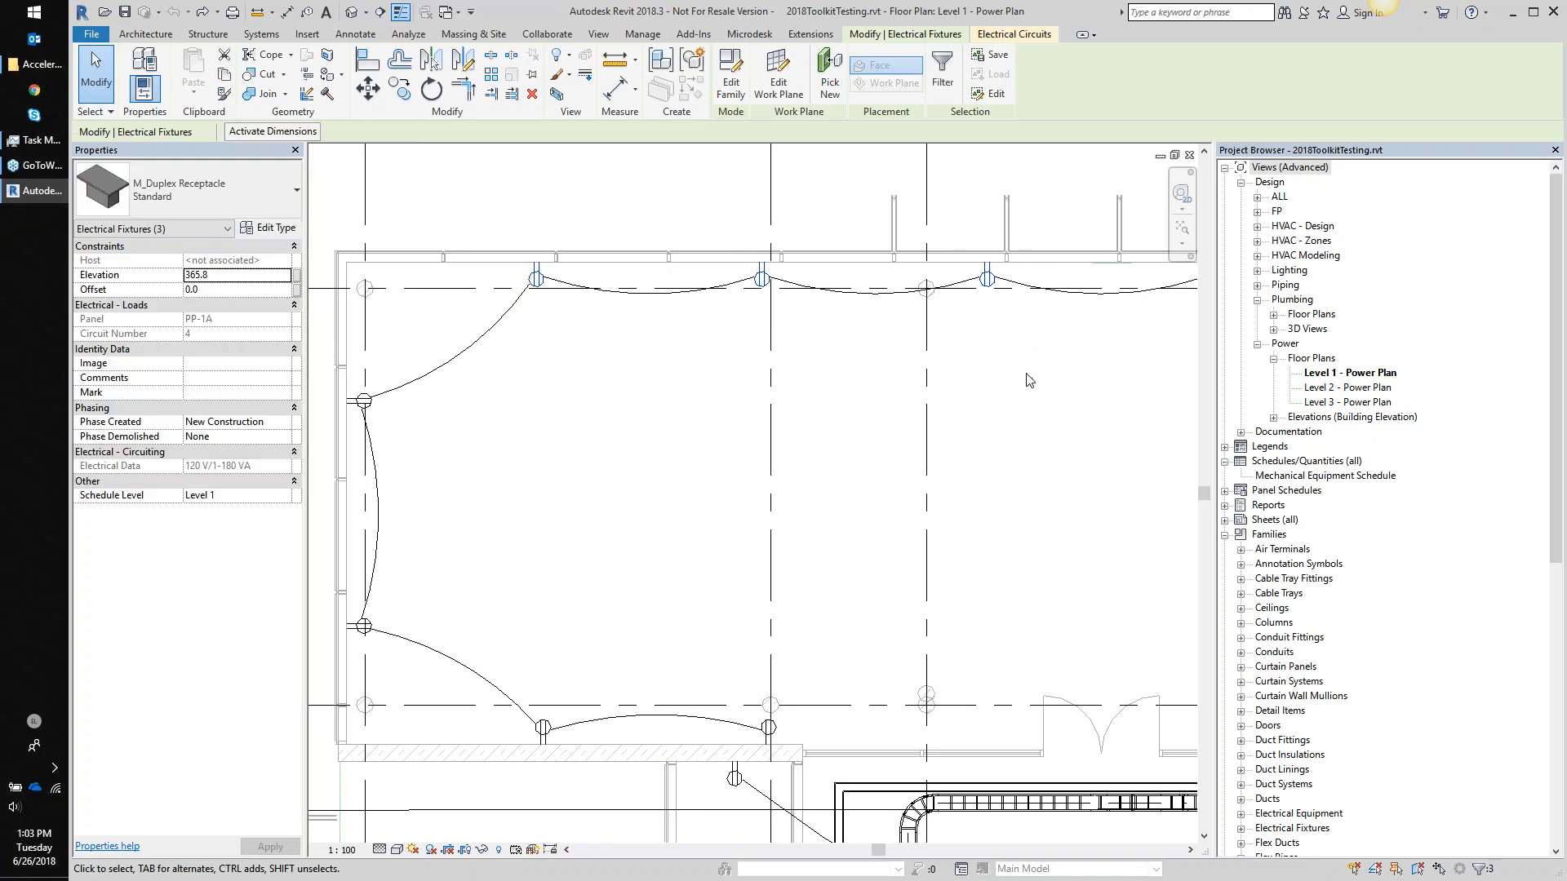
{"action": "left_click", "coordinate": [750, 34]}
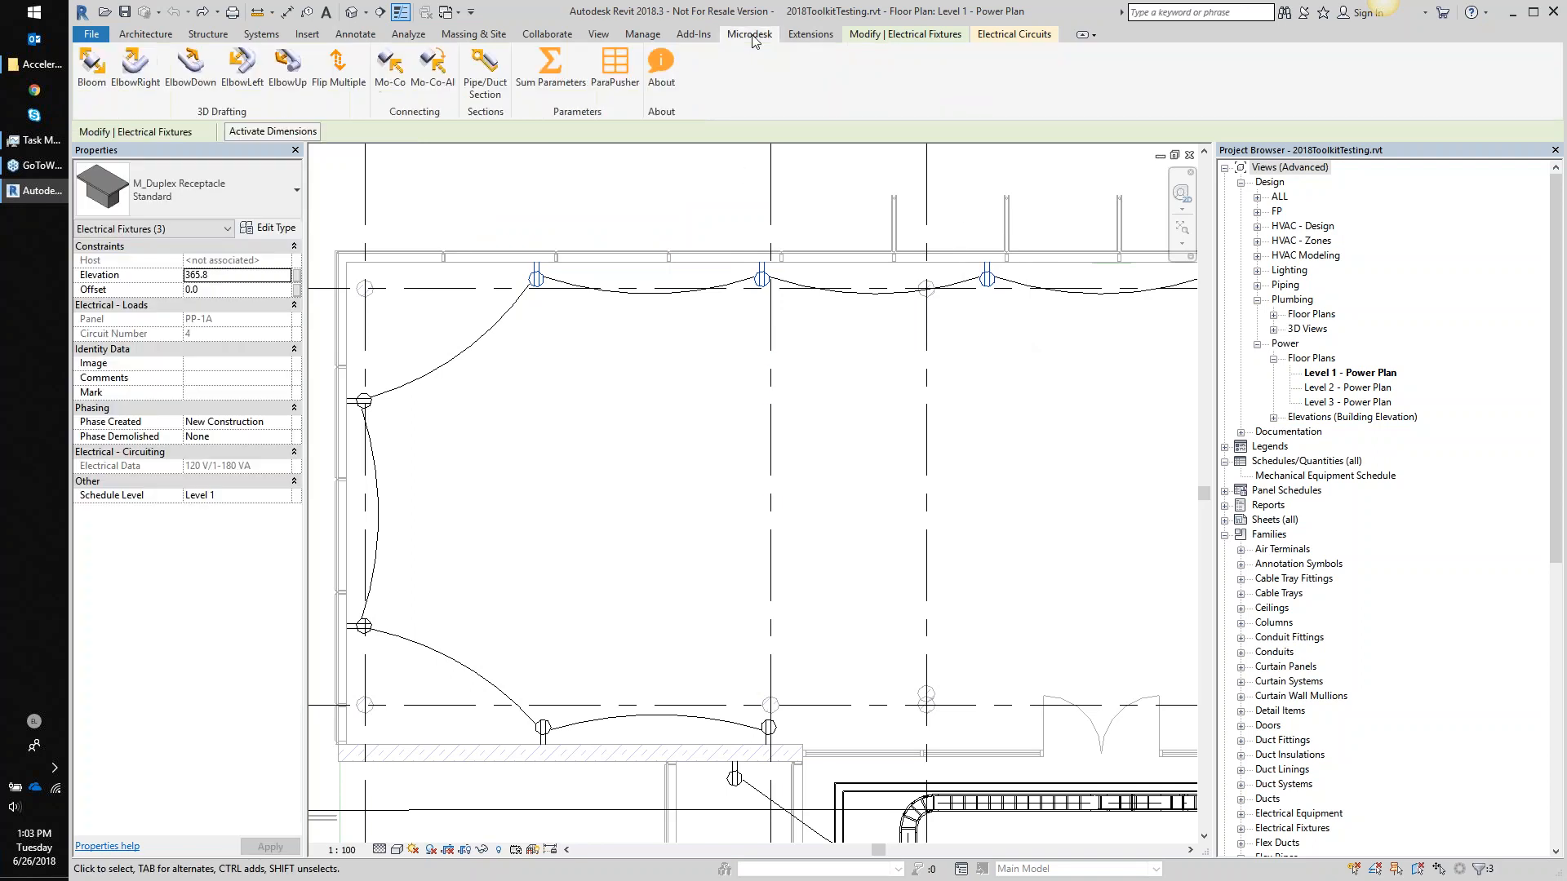
{"action": "left_click", "coordinate": [338, 81]}
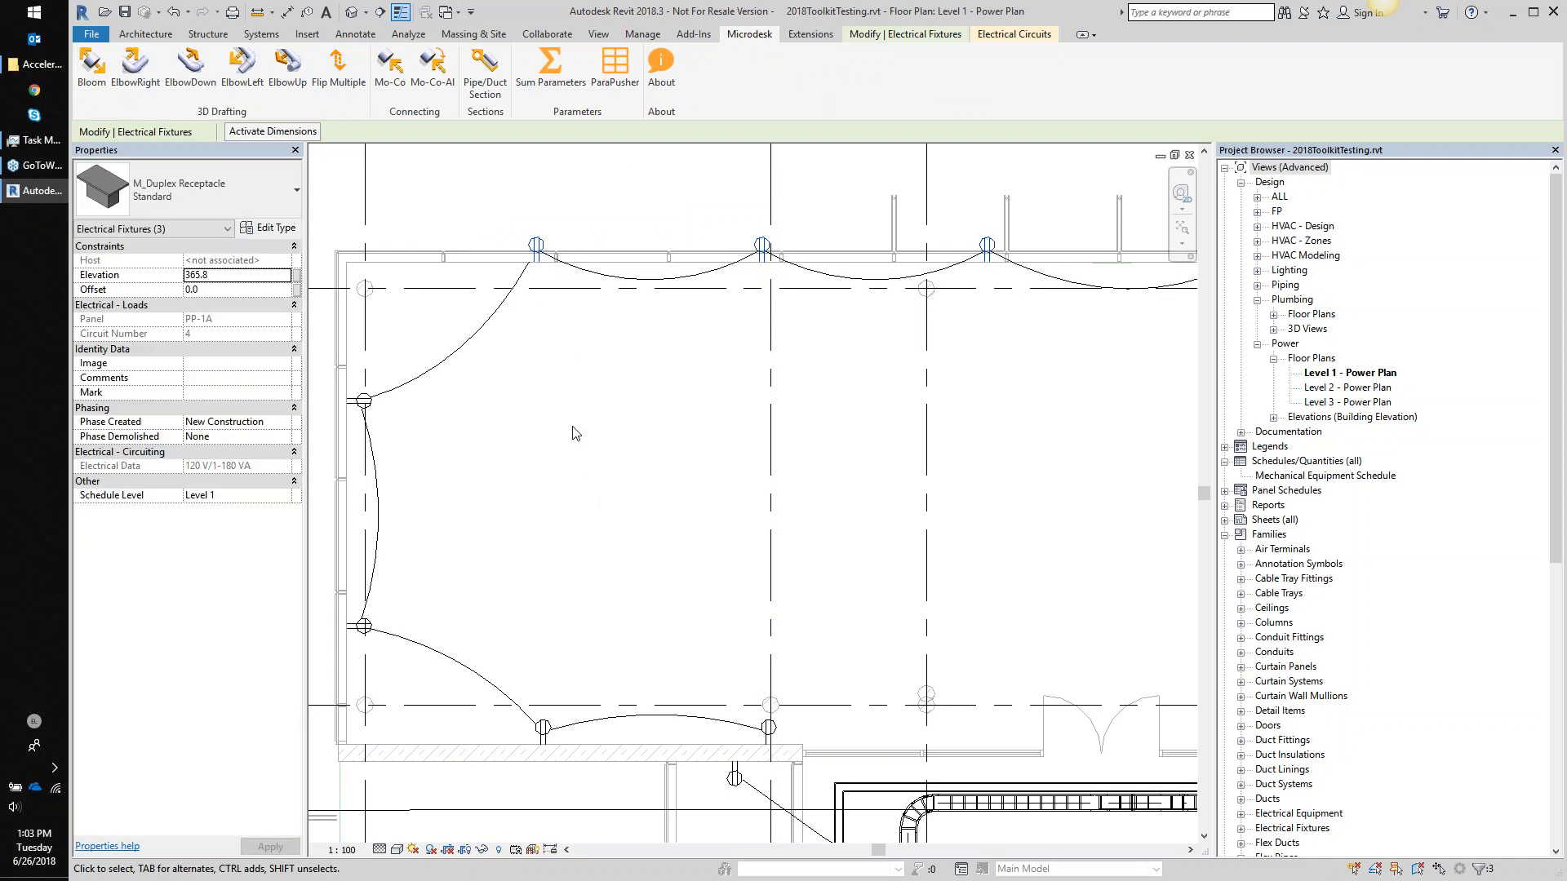
{"action": "left_click", "coordinate": [621, 417]}
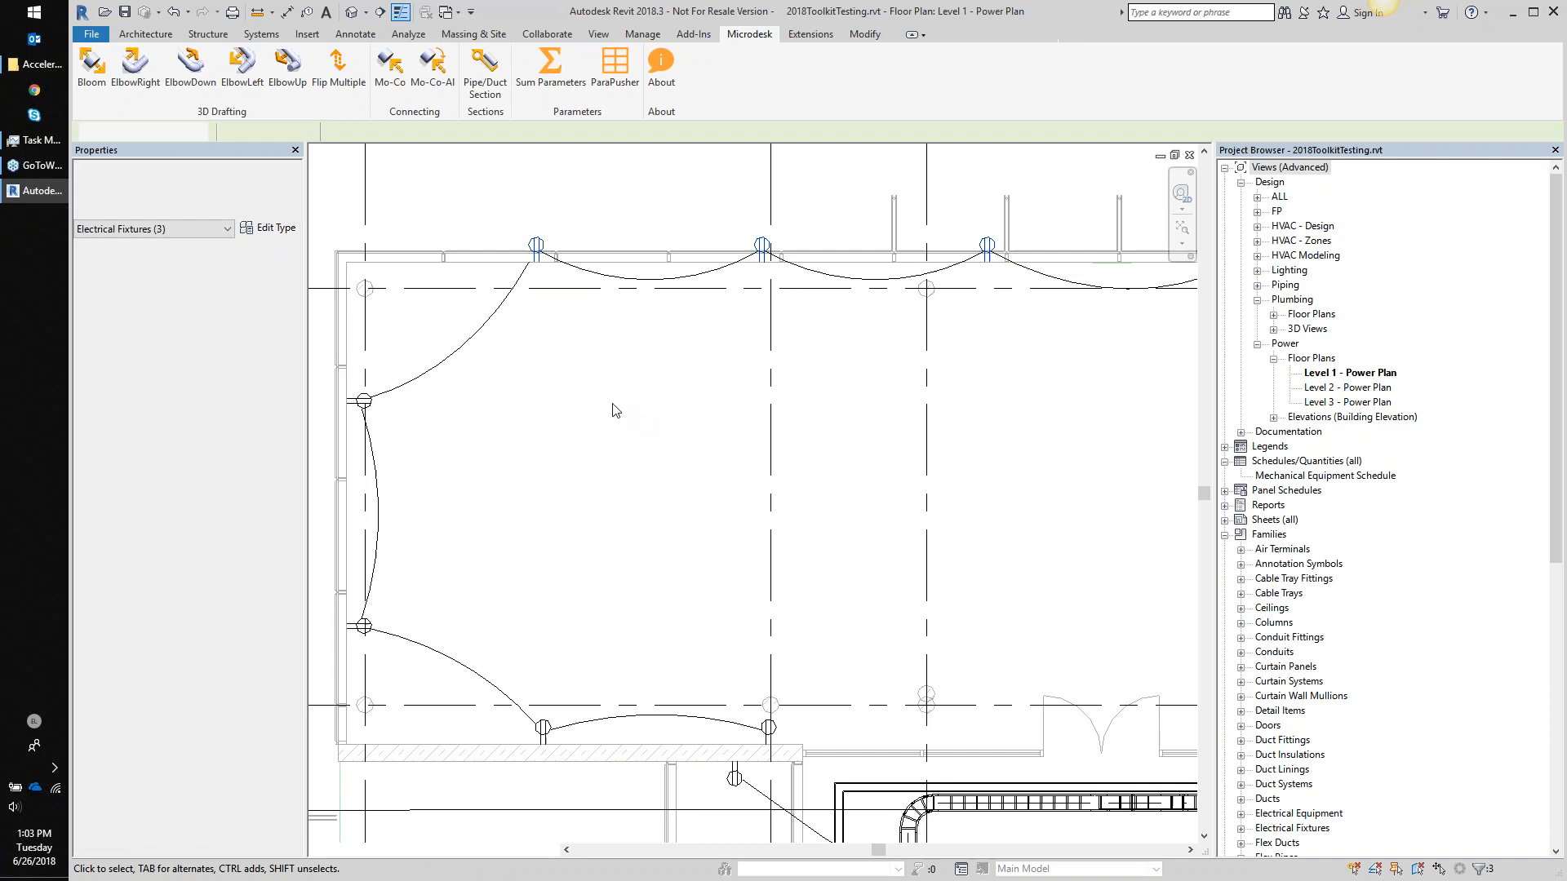
{"action": "left_click", "coordinate": [588, 408]}
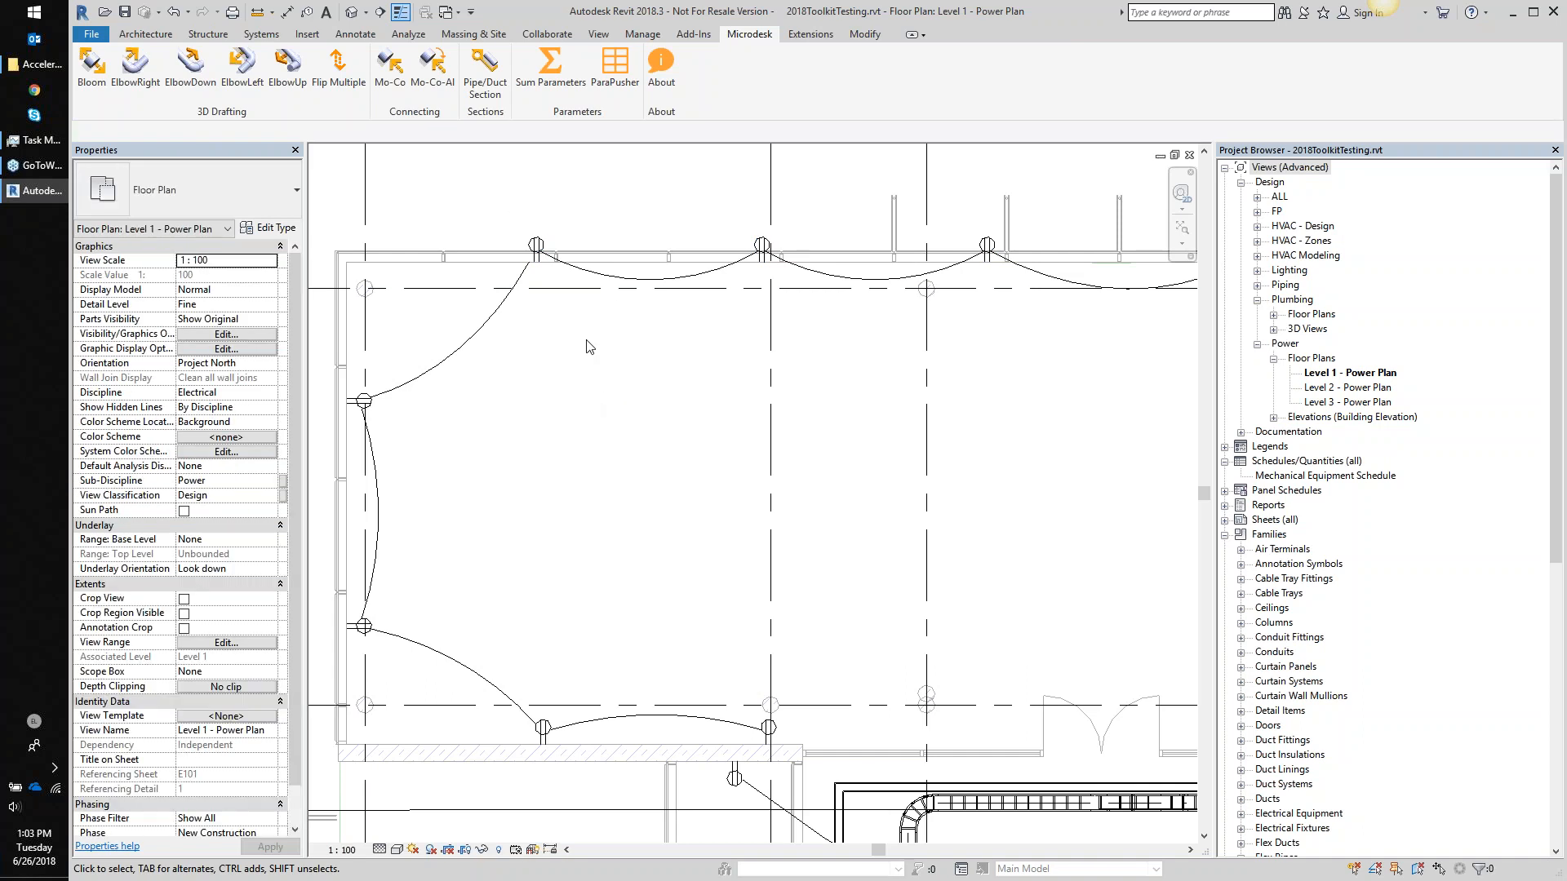
{"action": "scroll", "coordinate": [532, 382], "scroll_direction": "down", "scroll_amount": 1}
{"action": "middle_click_drag", "start_coordinate": [532, 383], "coordinate": [553, 328]}
{"action": "middle_click_drag", "start_coordinate": [926, 522], "coordinate": [808, 221]}
{"action": "scroll", "coordinate": [839, 486], "scroll_direction": "up", "scroll_amount": 2}
{"action": "middle_click_drag", "start_coordinate": [806, 469], "coordinate": [750, 414]}
{"action": "scroll", "coordinate": [751, 413], "scroll_direction": "down", "scroll_amount": 1}
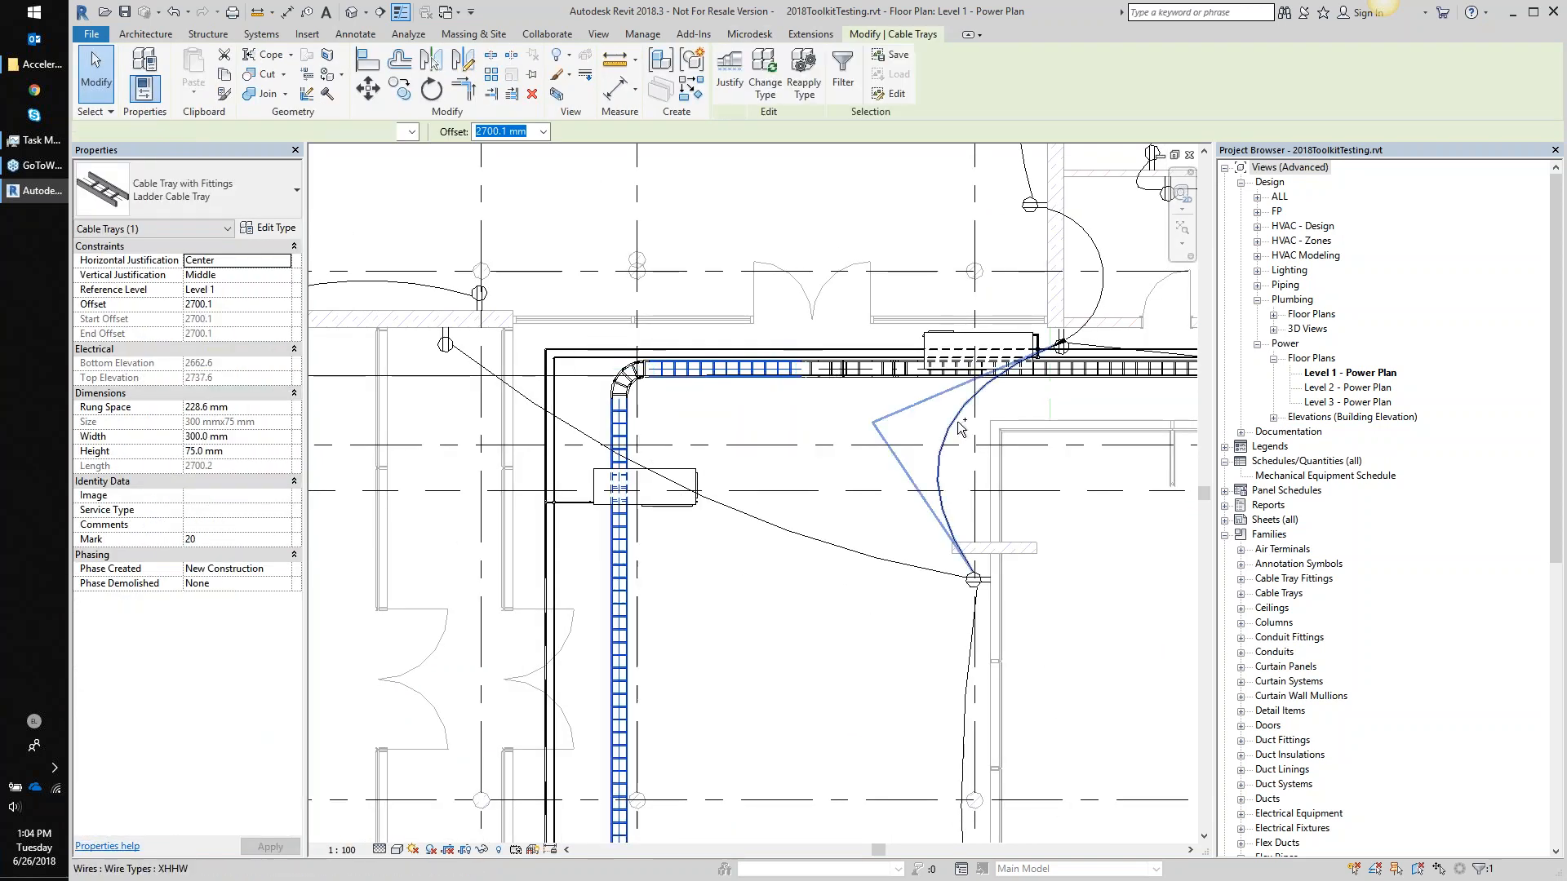
{"action": "left_click", "coordinate": [1129, 377], "text": "ctrl"}
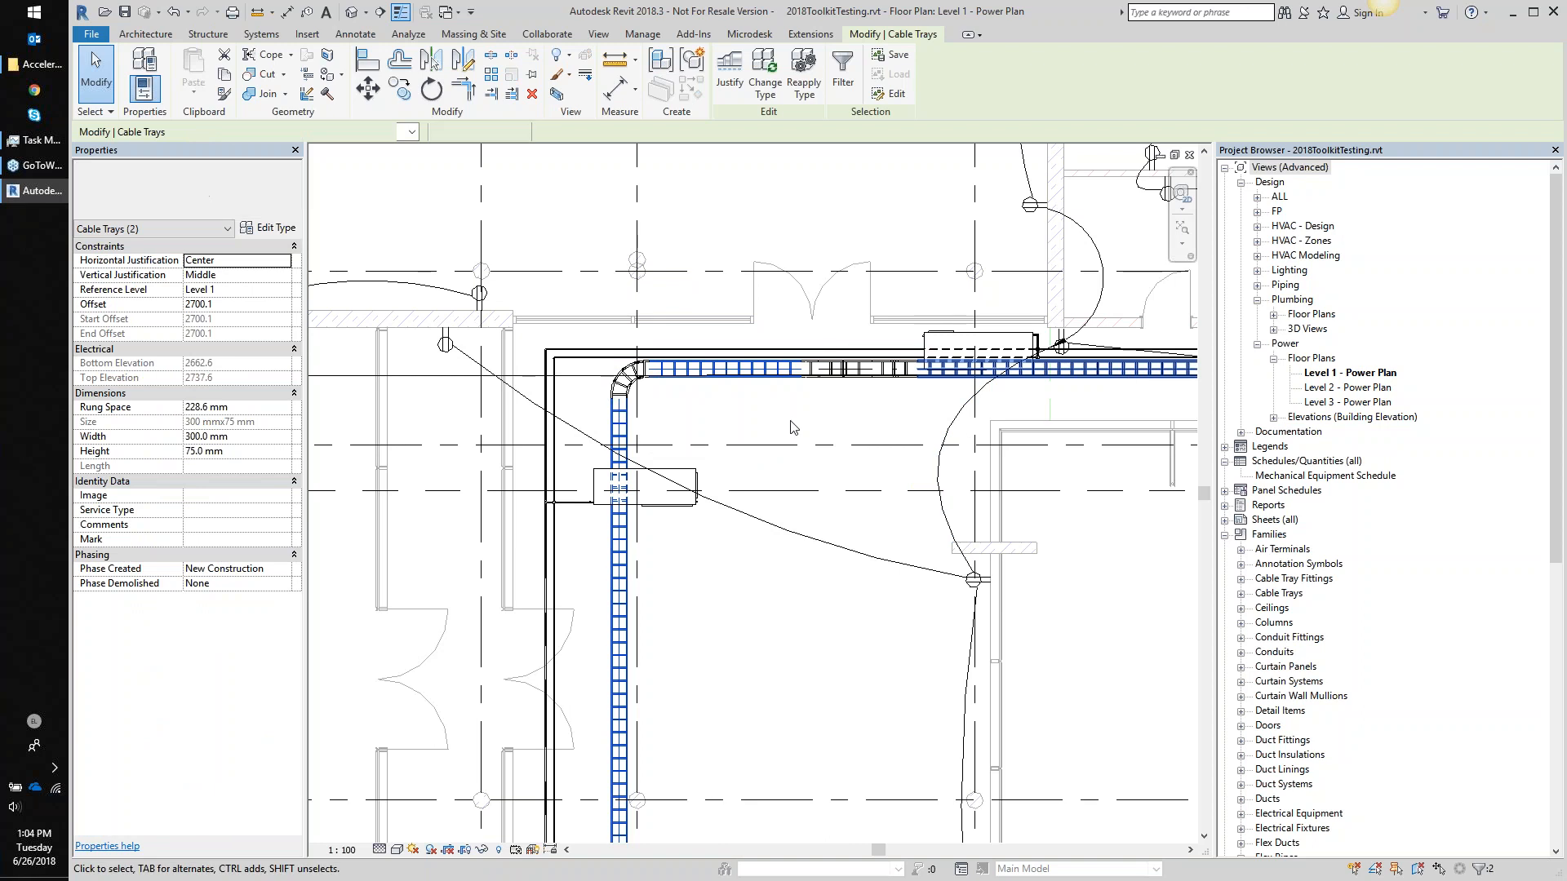
{"action": "middle_click_drag", "start_coordinate": [810, 514], "coordinate": [752, 424]}
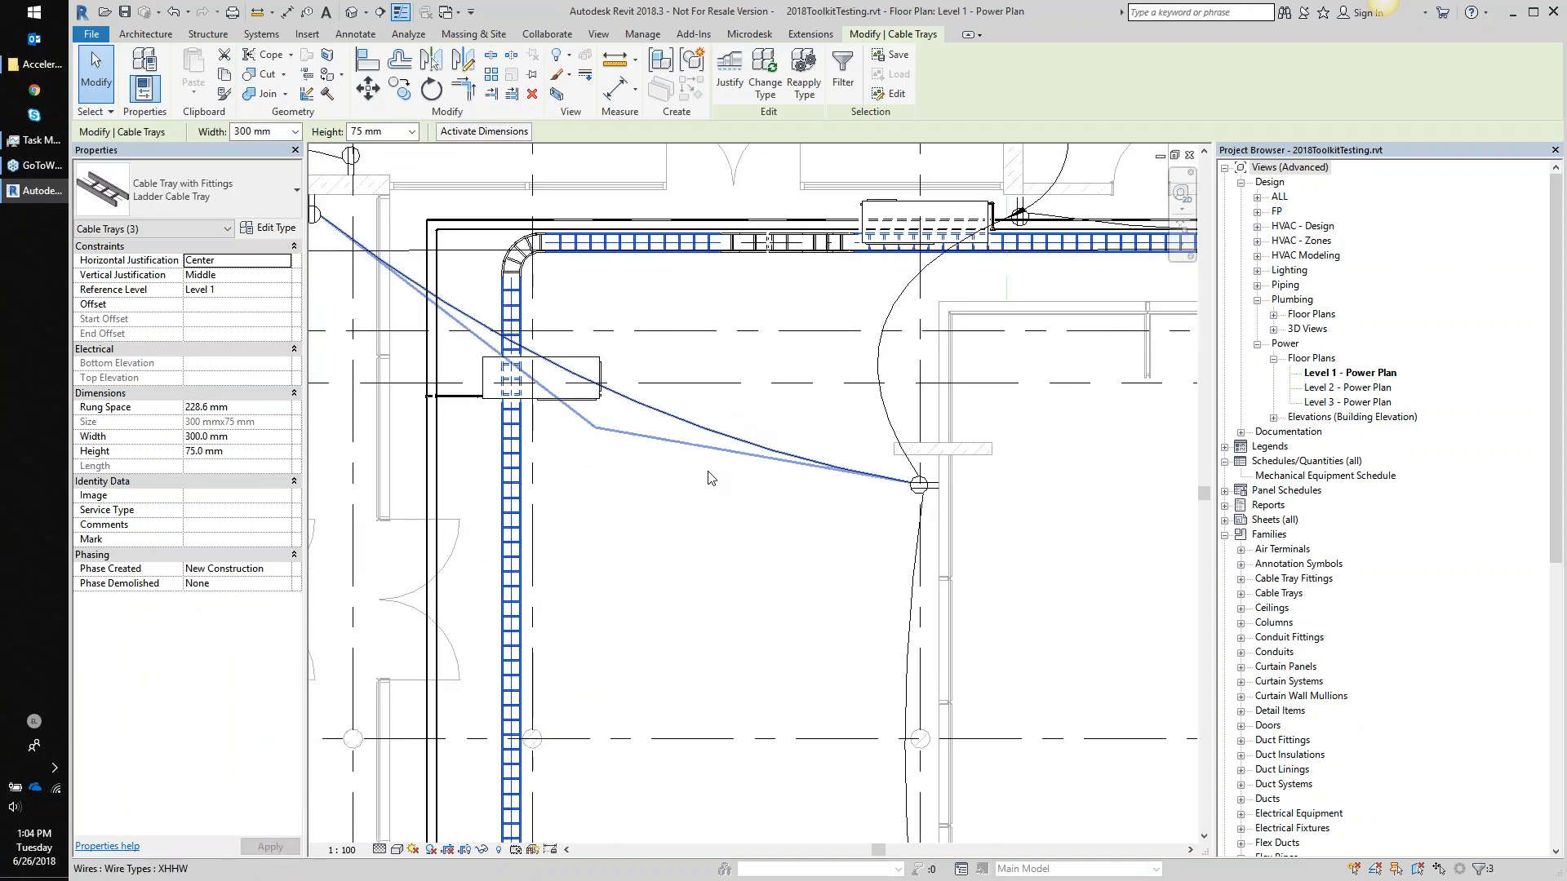
{"action": "scroll", "coordinate": [620, 514], "scroll_direction": "down", "scroll_amount": 2}
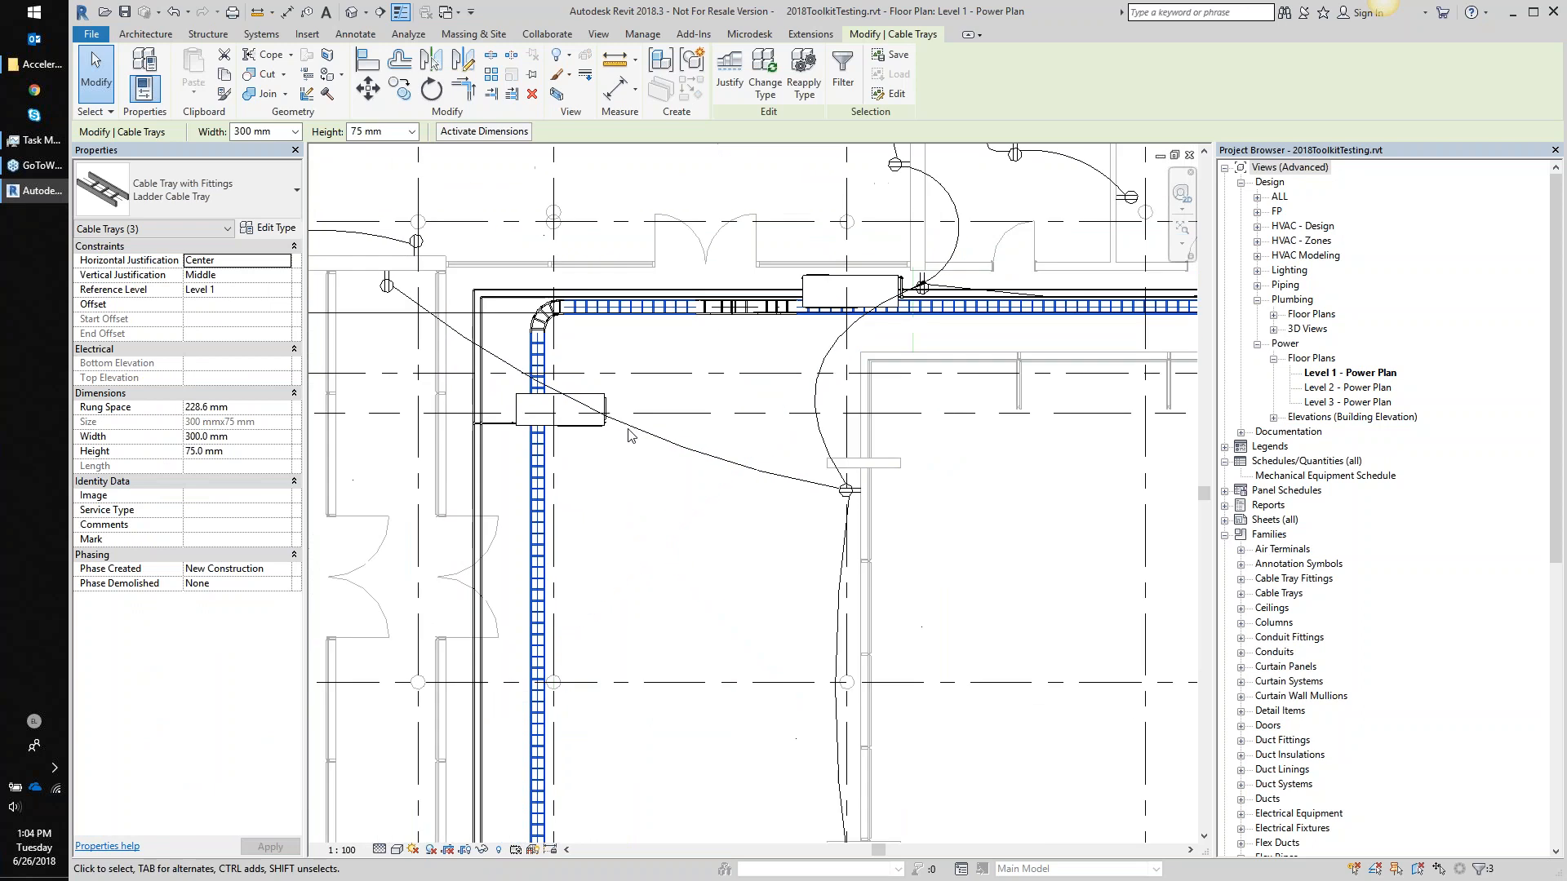
{"action": "left_click", "coordinate": [759, 37]}
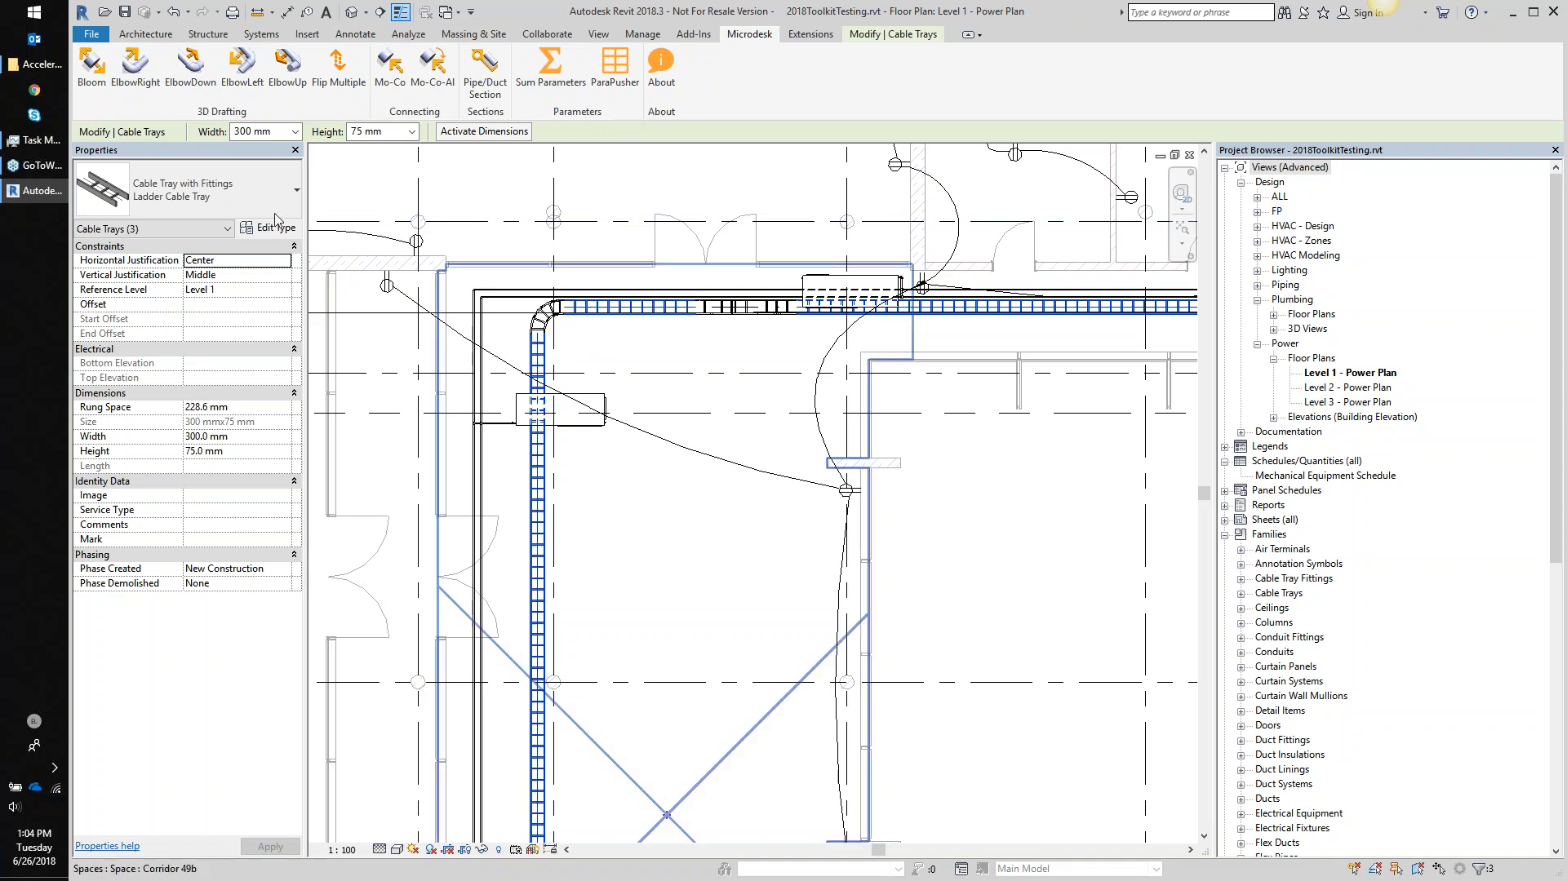
{"action": "left_click", "coordinate": [550, 69]}
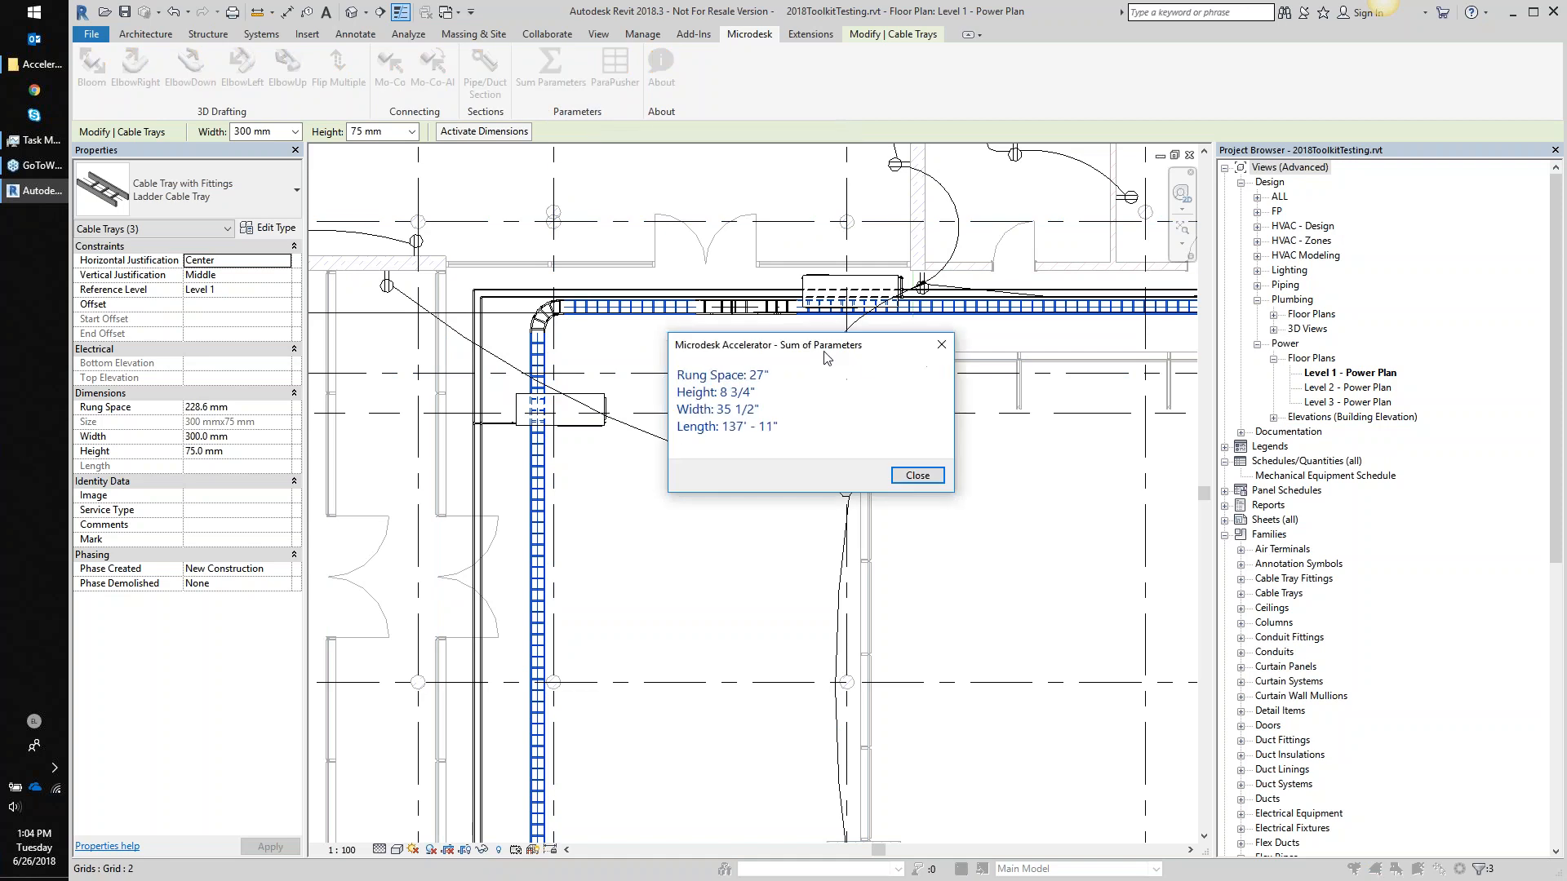
{"action": "left_click_drag", "start_coordinate": [822, 351], "coordinate": [792, 368]}
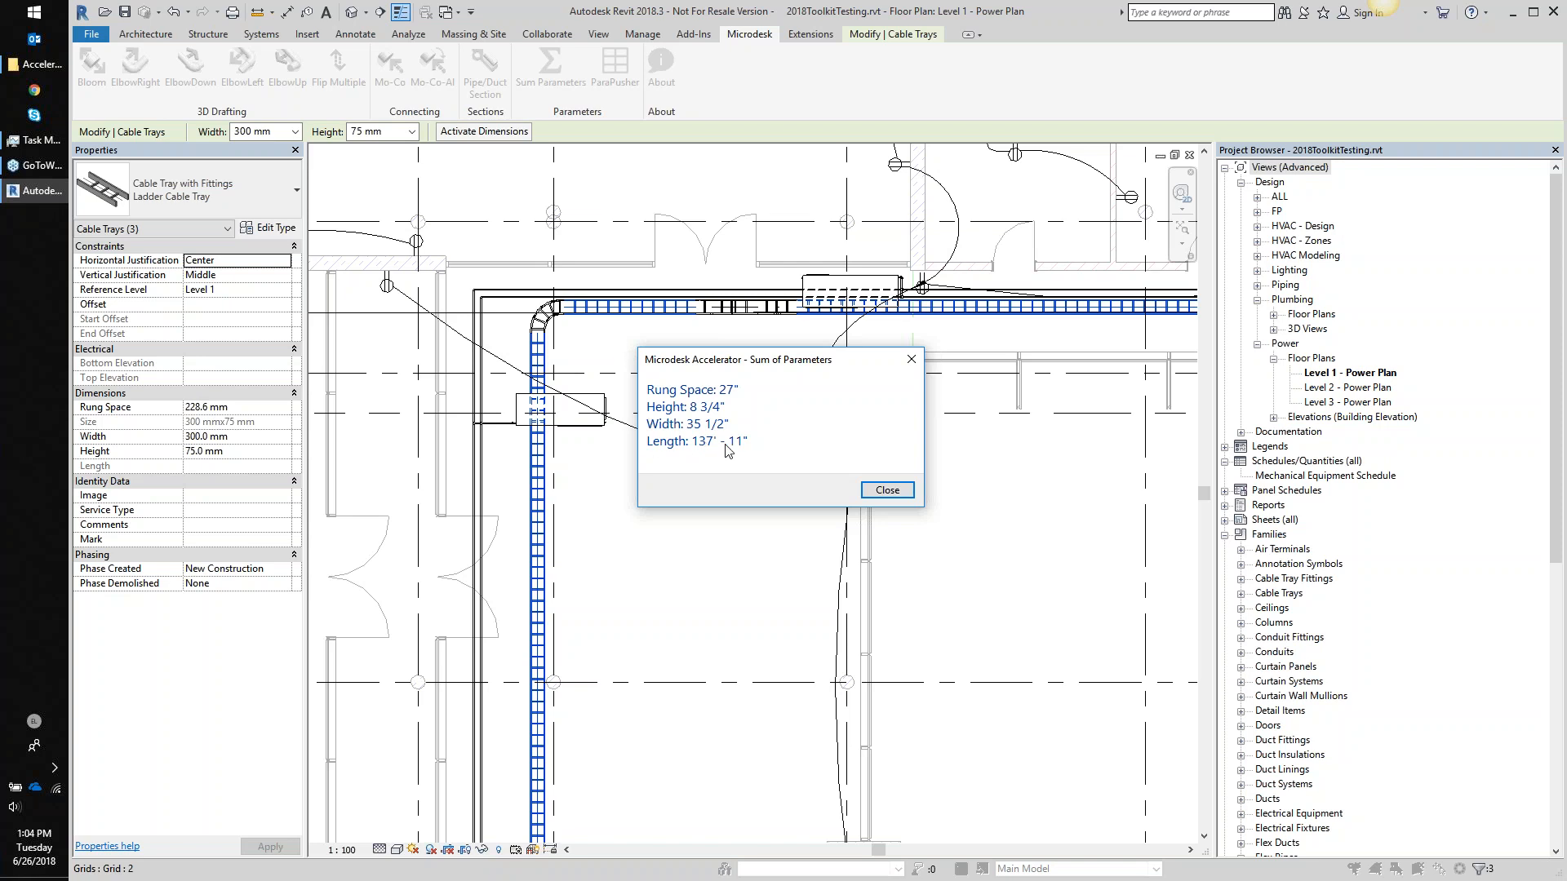
{"action": "left_click", "coordinate": [911, 359]}
{"action": "left_click", "coordinate": [623, 535]}
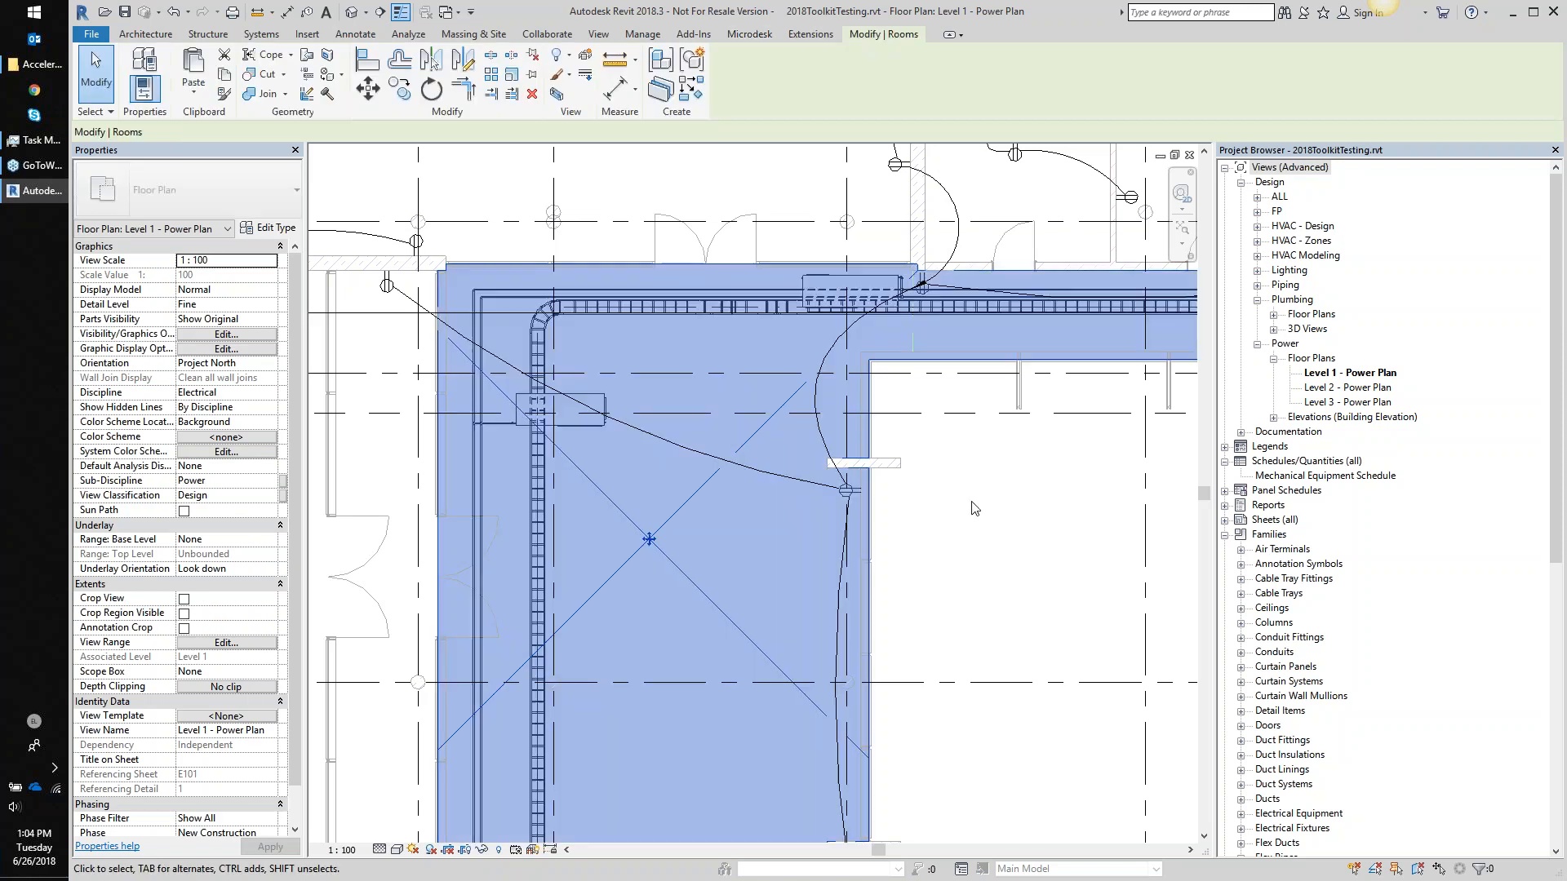
- Select three rooms, including WF 51 and Corridor 49
{"action": "scroll", "coordinate": [820, 461], "scroll_direction": "down", "scroll_amount": 1}
{"action": "middle_click_drag", "start_coordinate": [664, 359], "coordinate": [1045, 530]}
{"action": "scroll", "coordinate": [1048, 465], "scroll_direction": "down", "scroll_amount": 1}
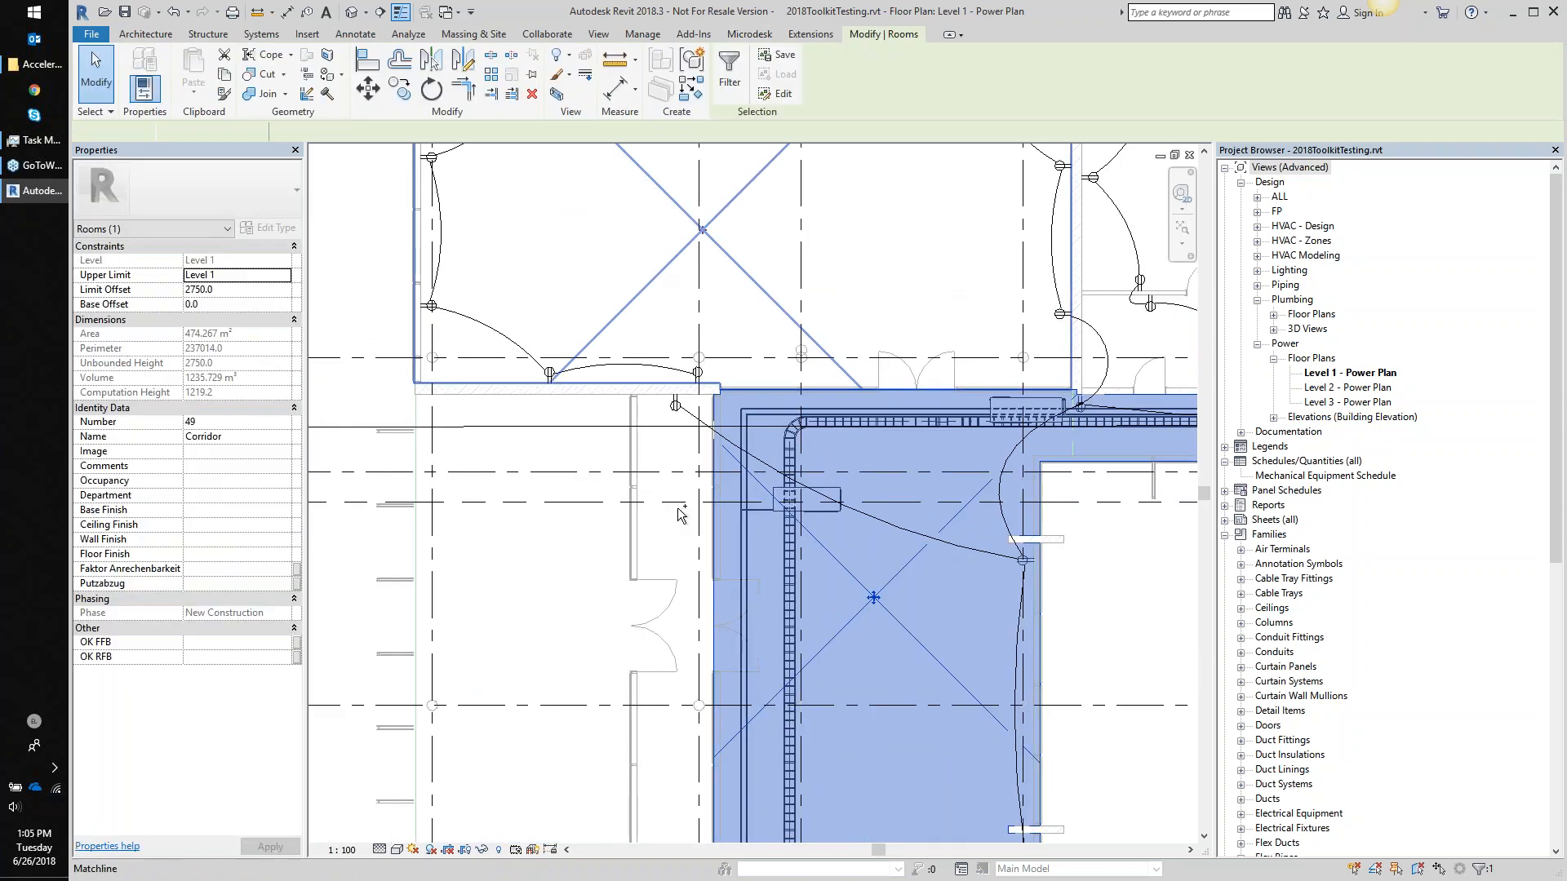
{"action": "left_click", "coordinate": [657, 290], "text": "ctrl"}
{"action": "left_click", "coordinate": [655, 542]}
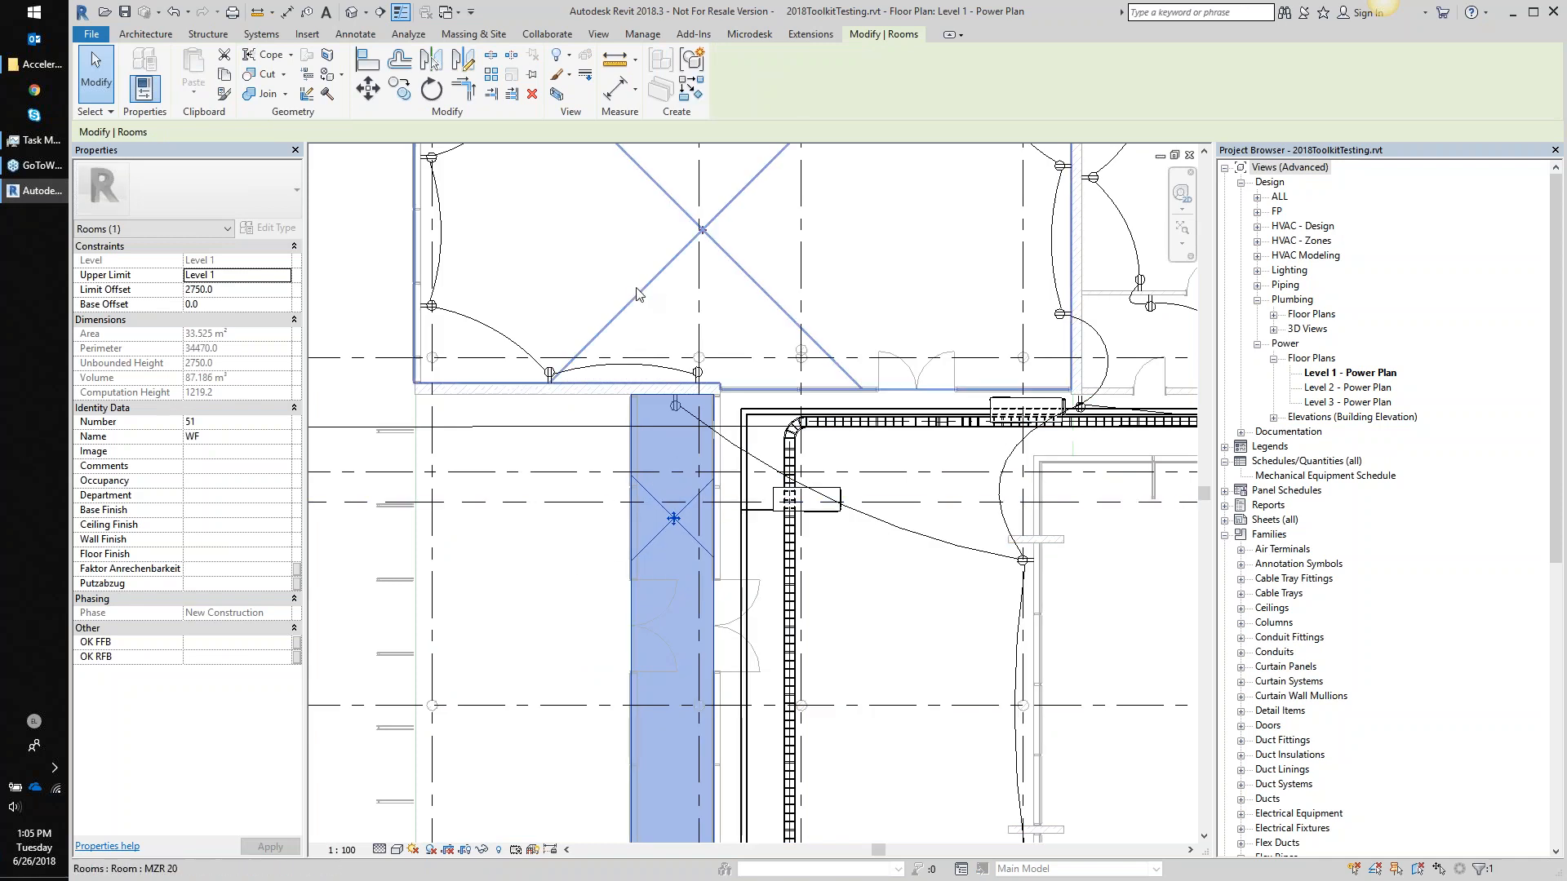
{"action": "left_click", "coordinate": [657, 303], "text": "ctrl"}
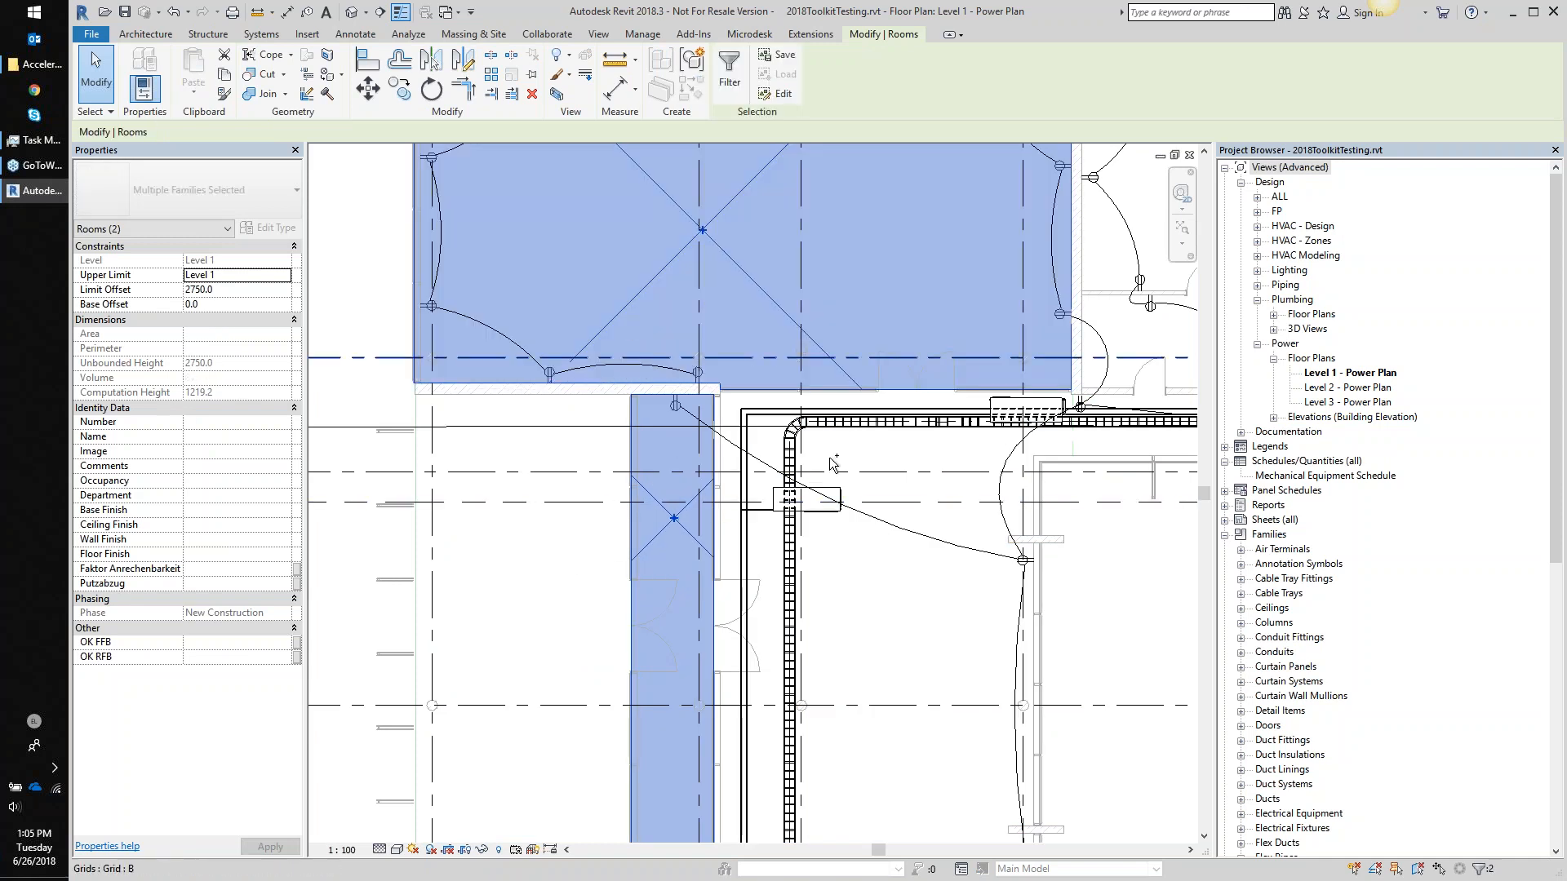
{"action": "left_click", "coordinate": [913, 577], "text": "ctrl"}
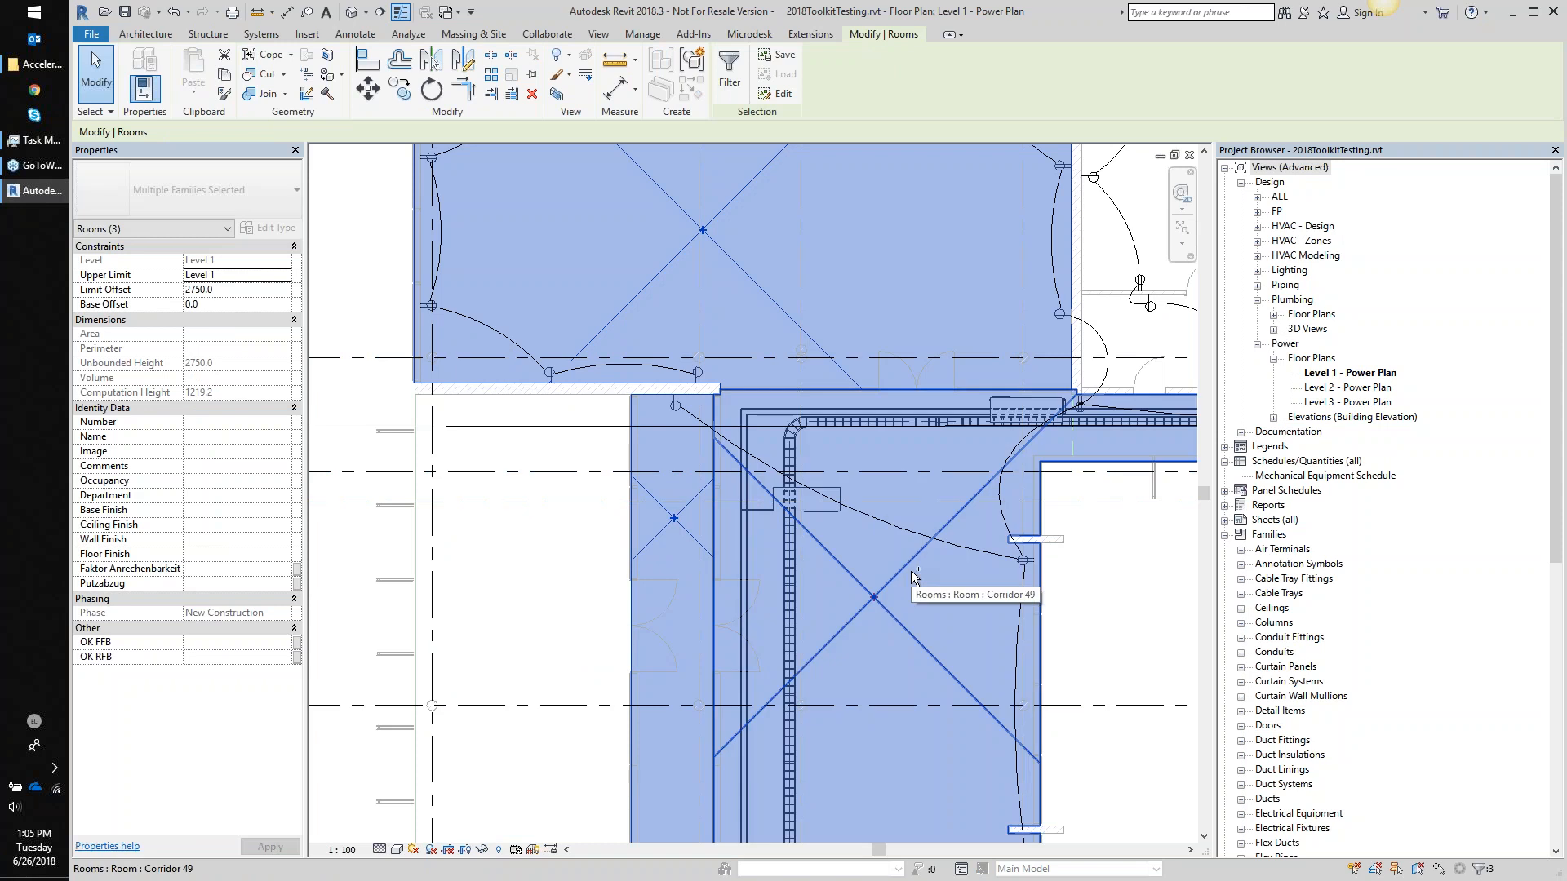
- Review the Sum Parameters totals (7148.43 SF, 61098.10 CF) for the rooms, then close it
{"action": "left_click", "coordinate": [759, 37]}
{"action": "left_click", "coordinate": [550, 65]}
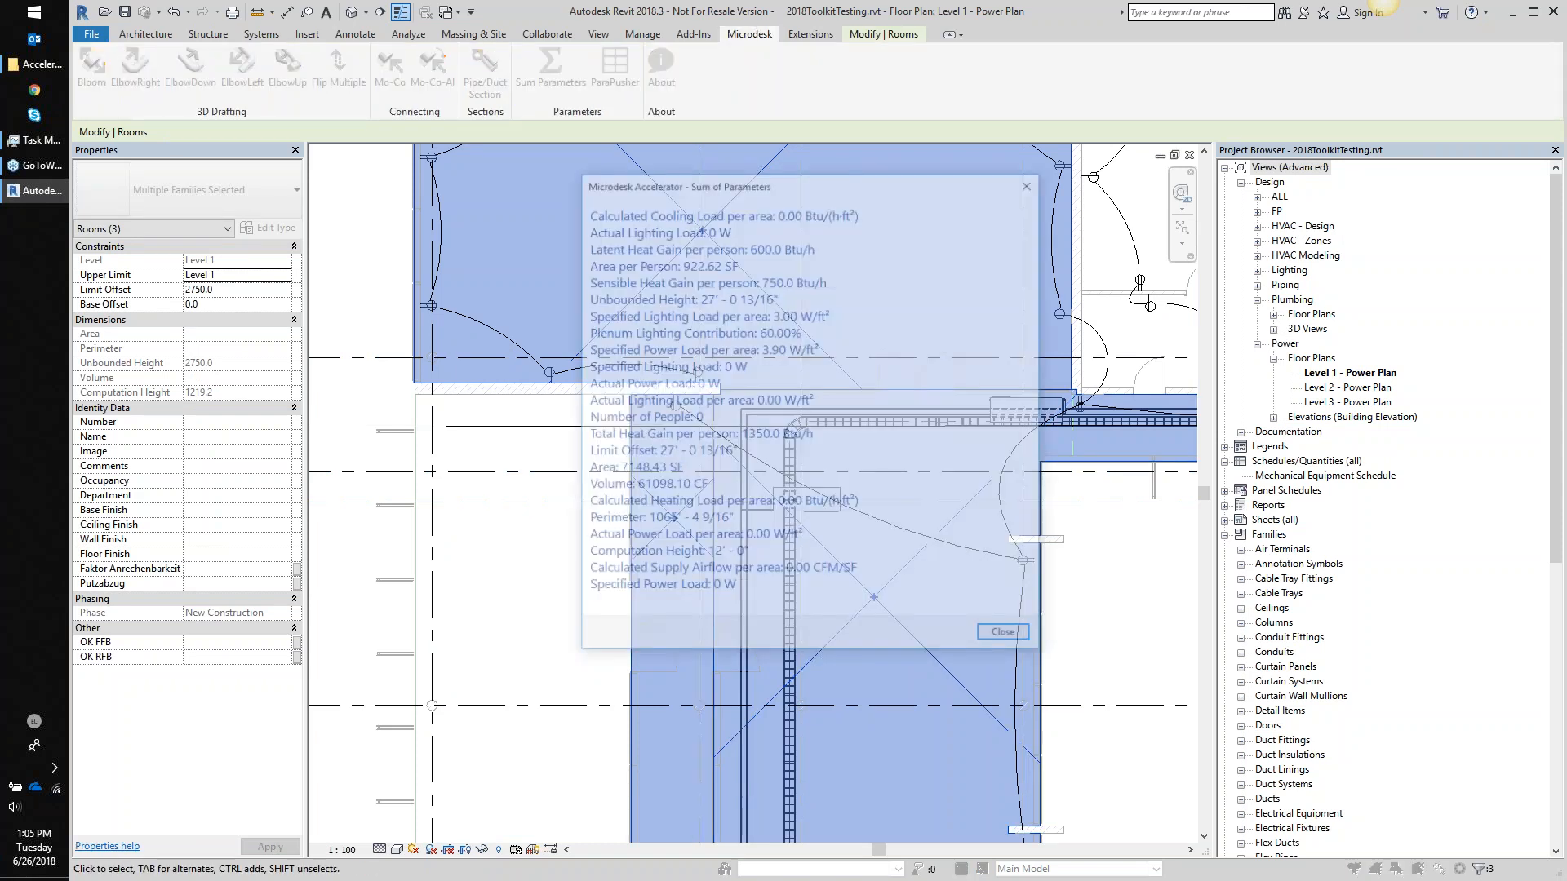
{"action": "left_click_drag", "start_coordinate": [766, 193], "coordinate": [692, 219]}
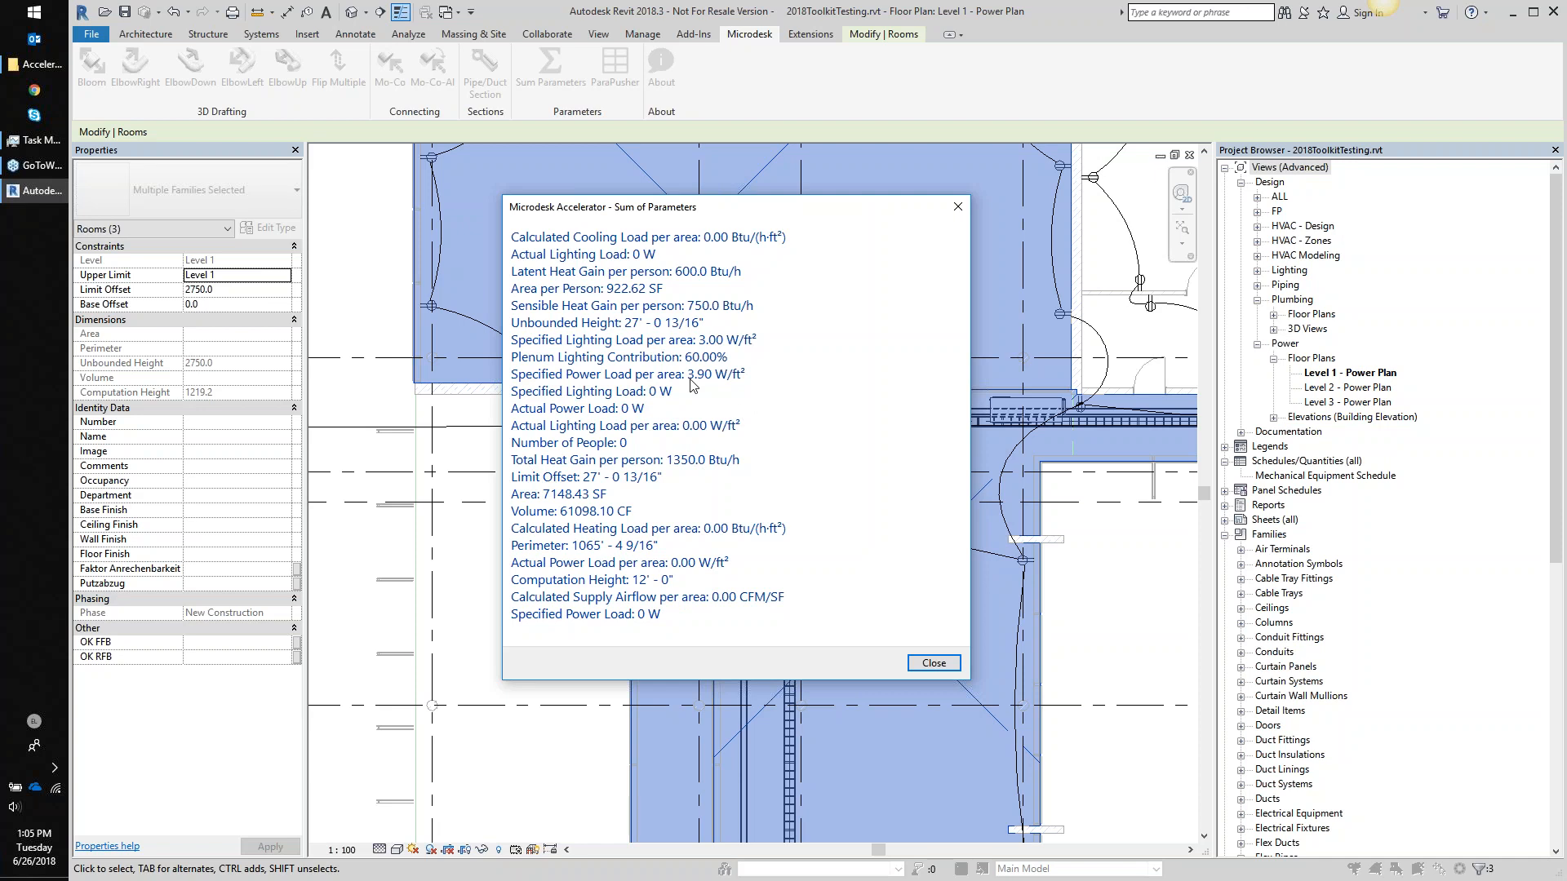
{"action": "left_click", "coordinate": [958, 207]}
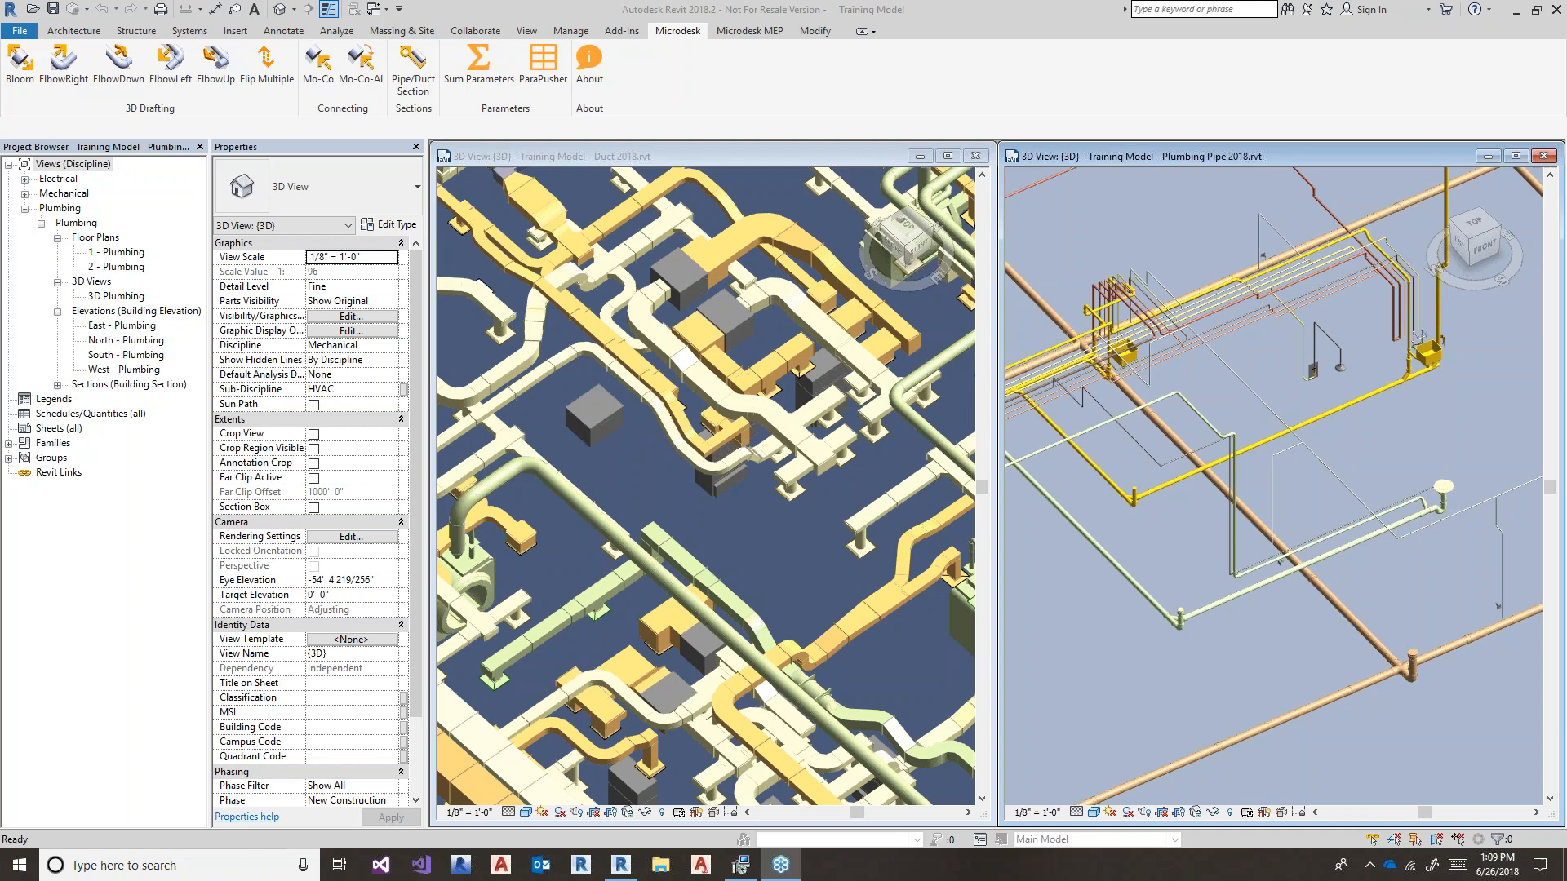
- Activate the Duct 2018 3D view and zoom in
{"action": "left_click", "coordinate": [806, 539]}
{"action": "scroll", "coordinate": [809, 532], "scroll_direction": "up", "scroll_amount": 3}
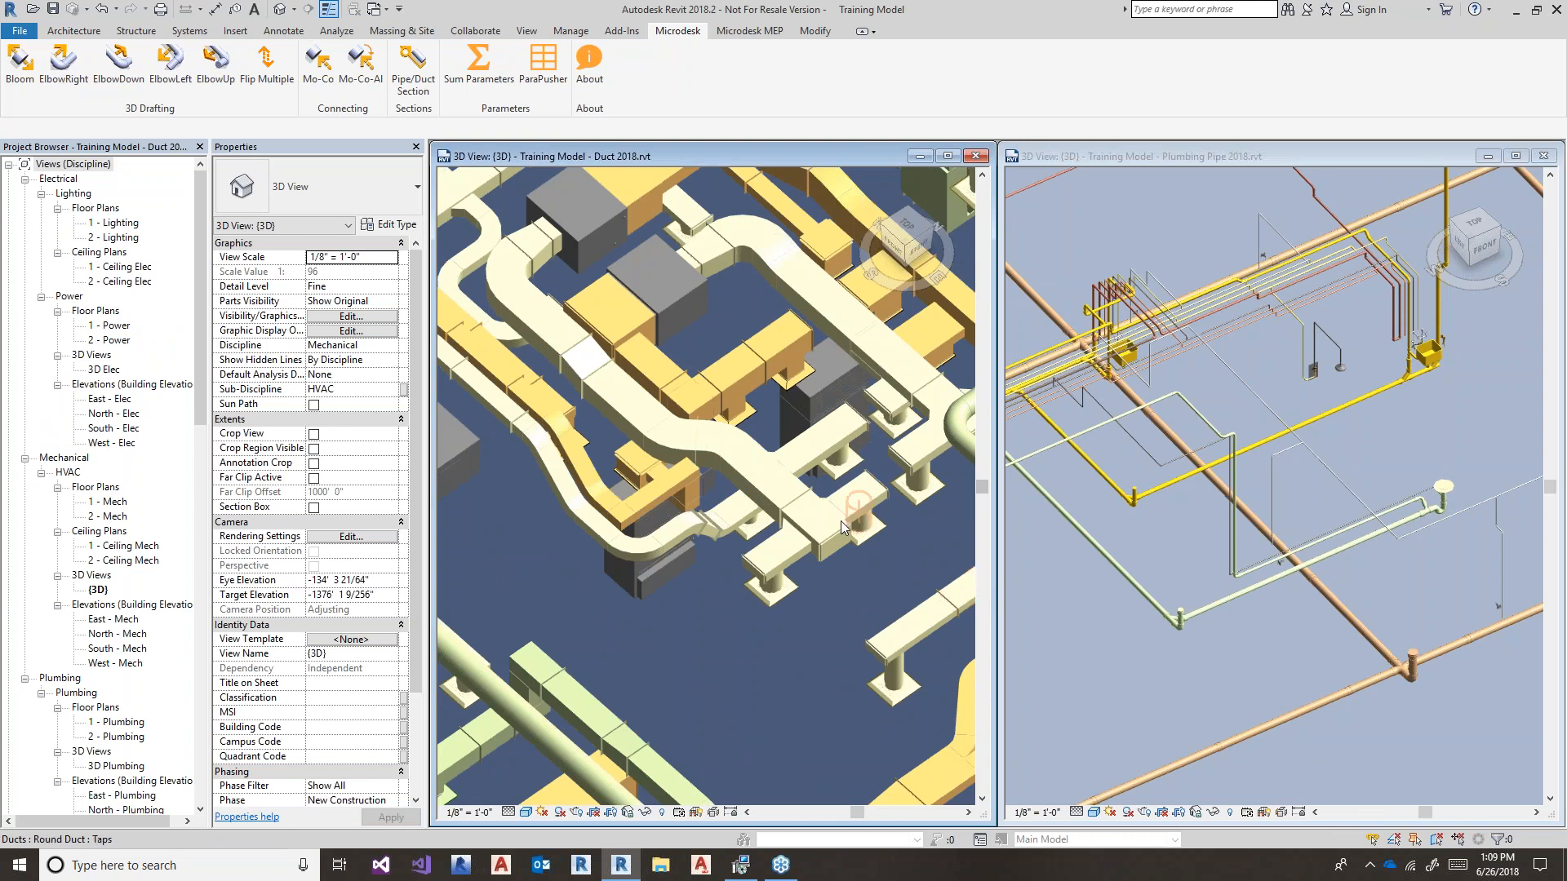
{"action": "scroll", "coordinate": [830, 508], "scroll_direction": "up", "scroll_amount": 5}
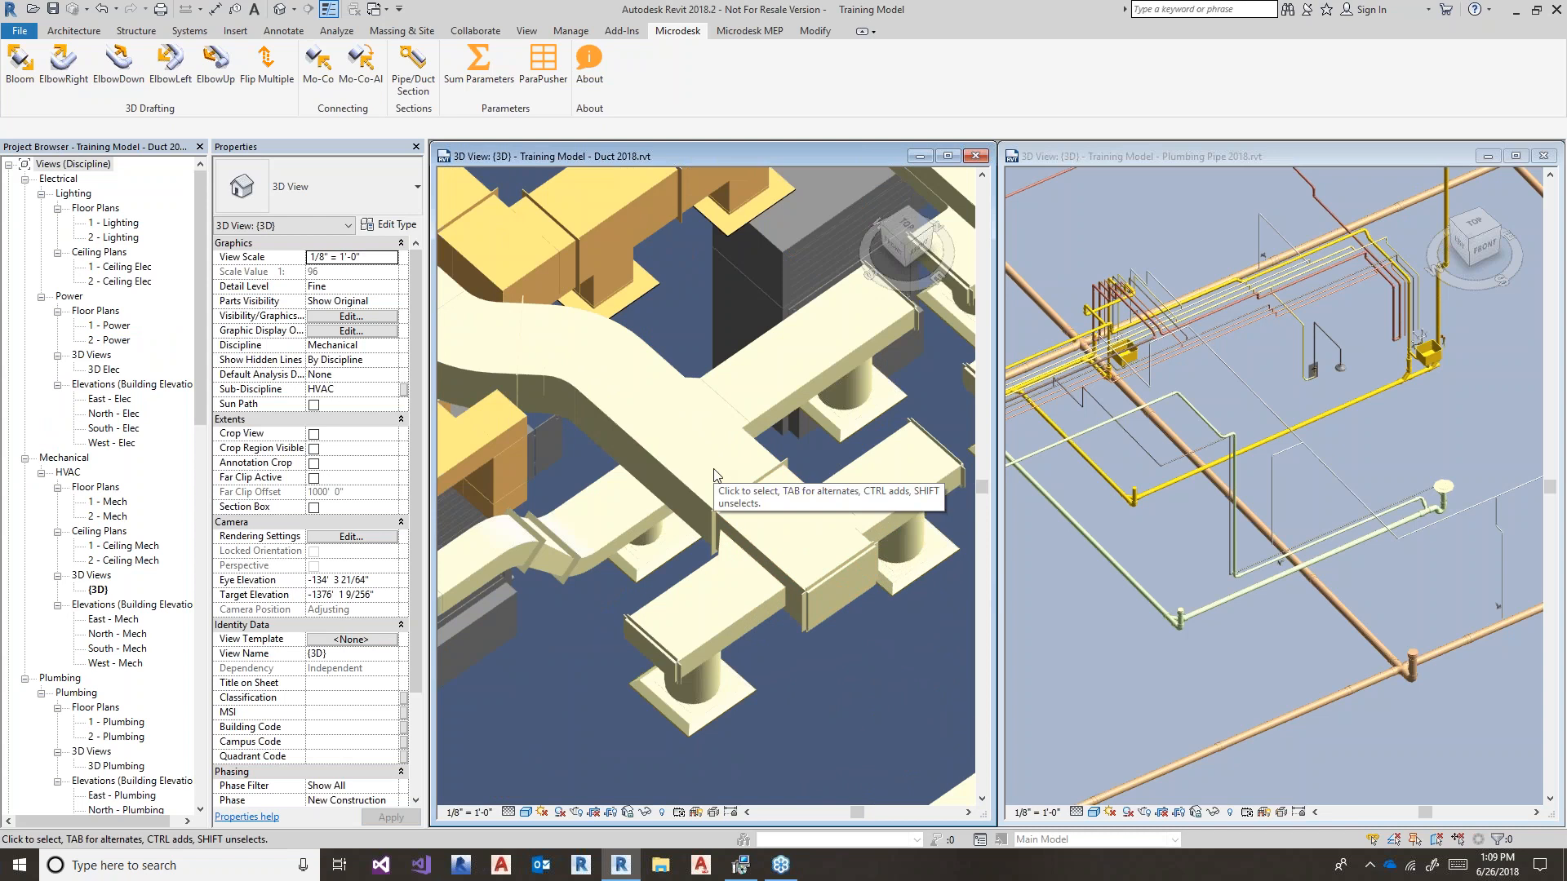
{"action": "scroll", "coordinate": [713, 483], "scroll_direction": "up", "scroll_amount": 3}
{"action": "left_click", "coordinate": [854, 507]}
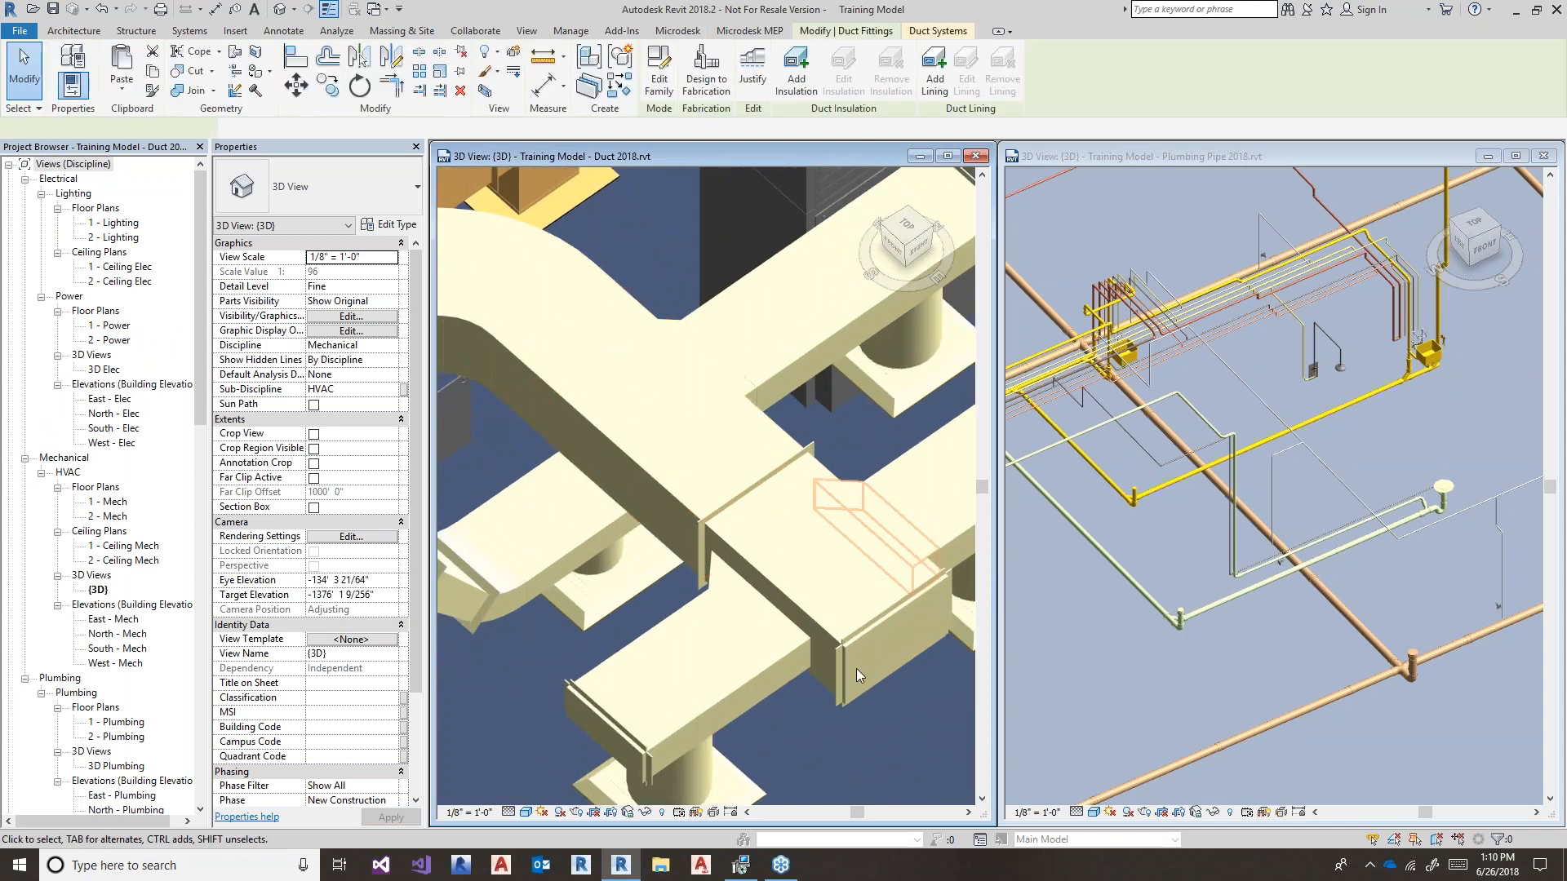
{"action": "left_click", "coordinate": [850, 746]}
{"action": "middle_click_drag", "start_coordinate": [849, 745], "coordinate": [752, 703]}
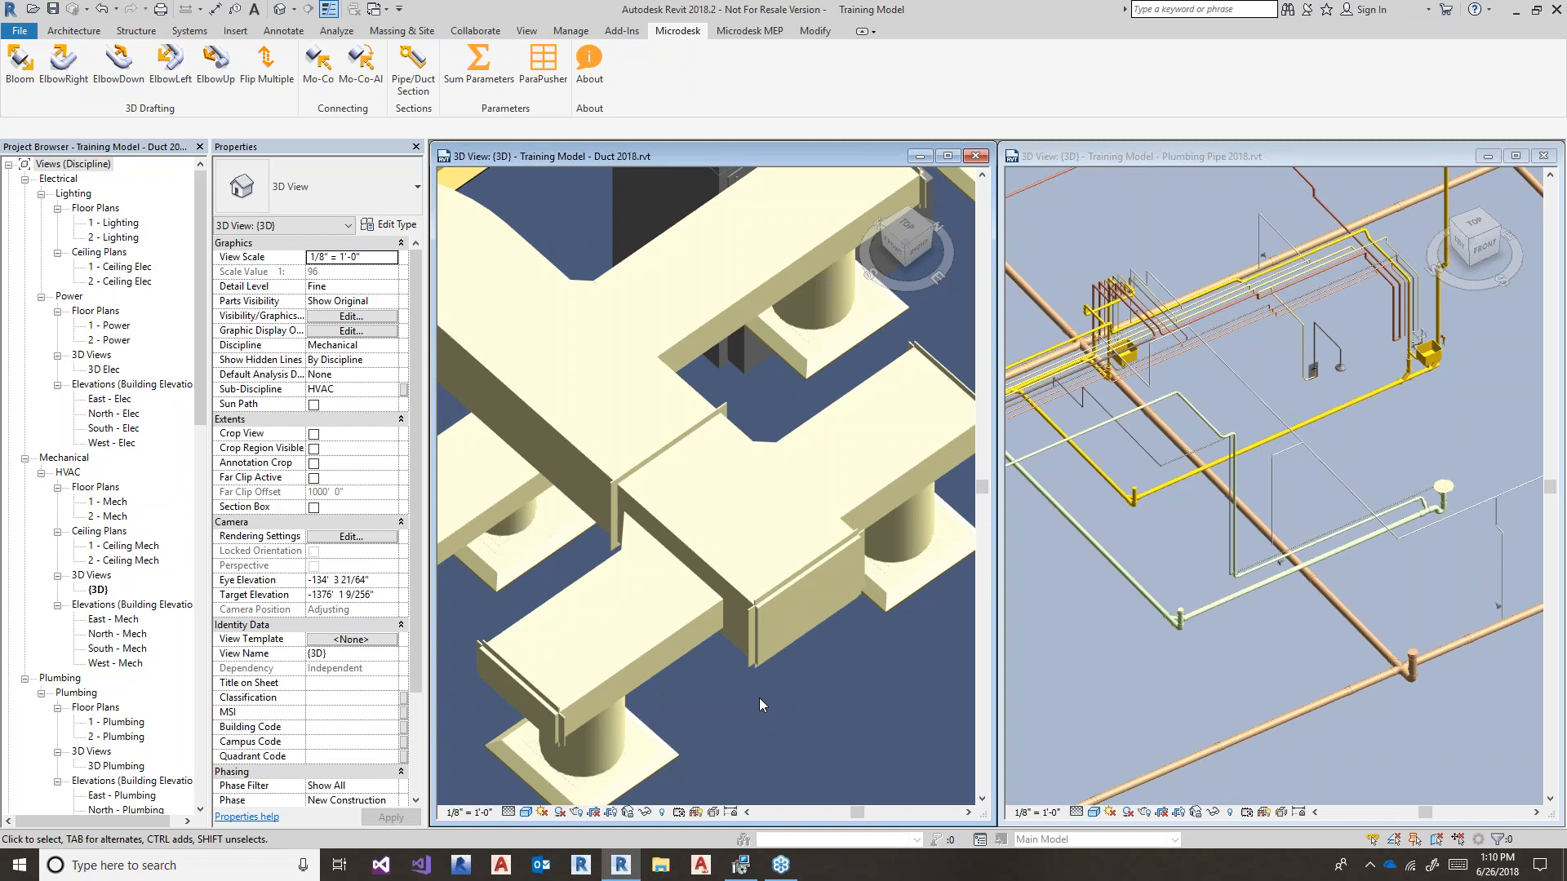
{"action": "scroll", "coordinate": [896, 571], "scroll_direction": "down", "scroll_amount": 3}
- Flip the ducts and tap fittings at the junction together with Flip Multiple, then clear the selection
{"action": "left_click_drag", "start_coordinate": [563, 565], "coordinate": [904, 359]}
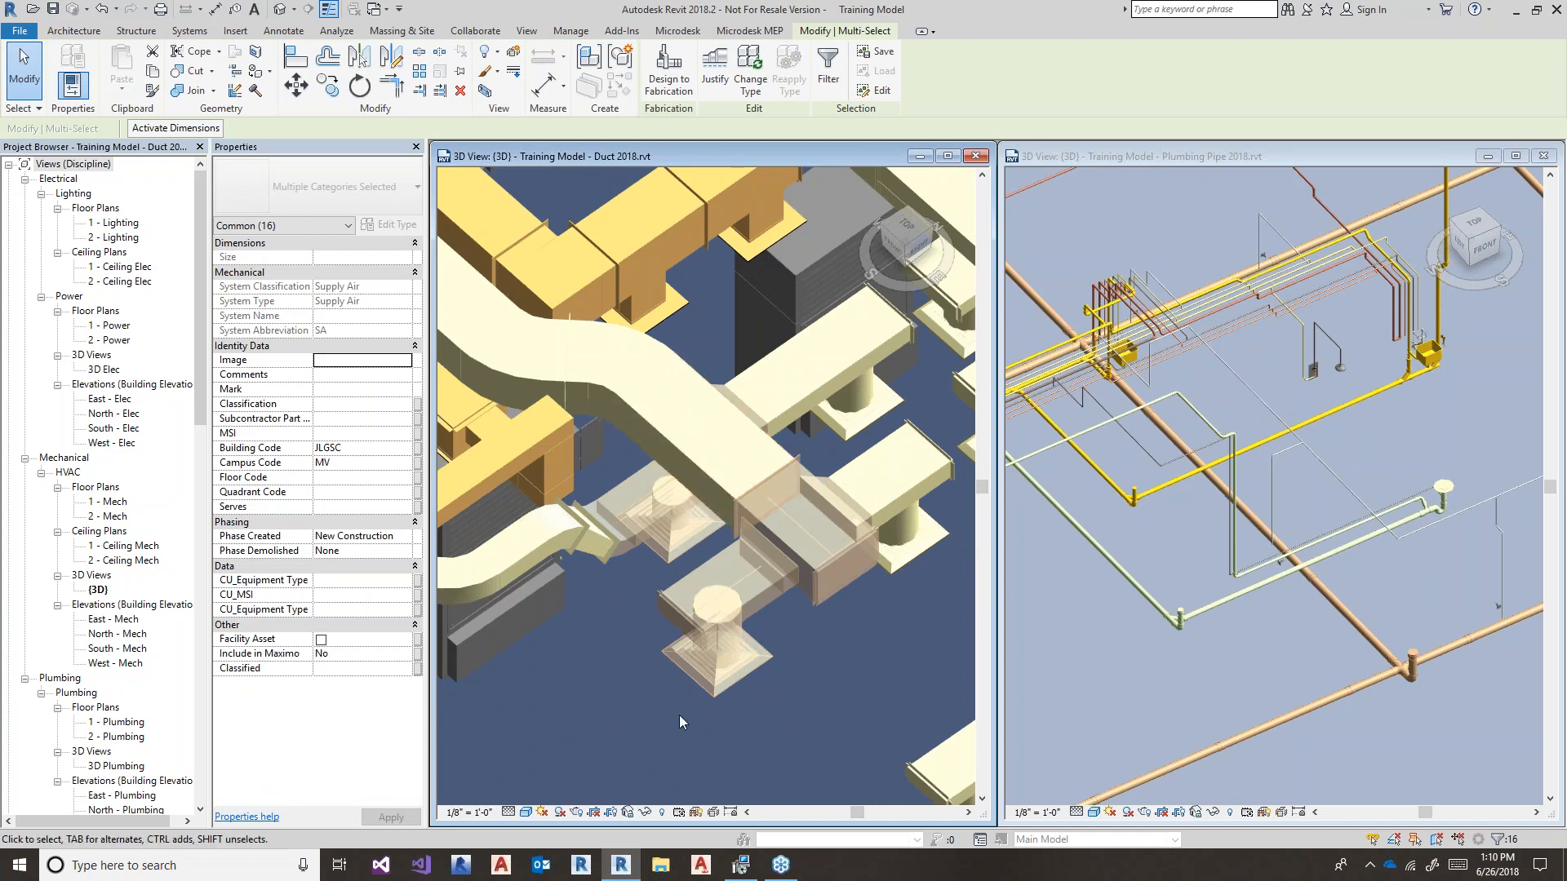
{"action": "left_click", "coordinate": [695, 31]}
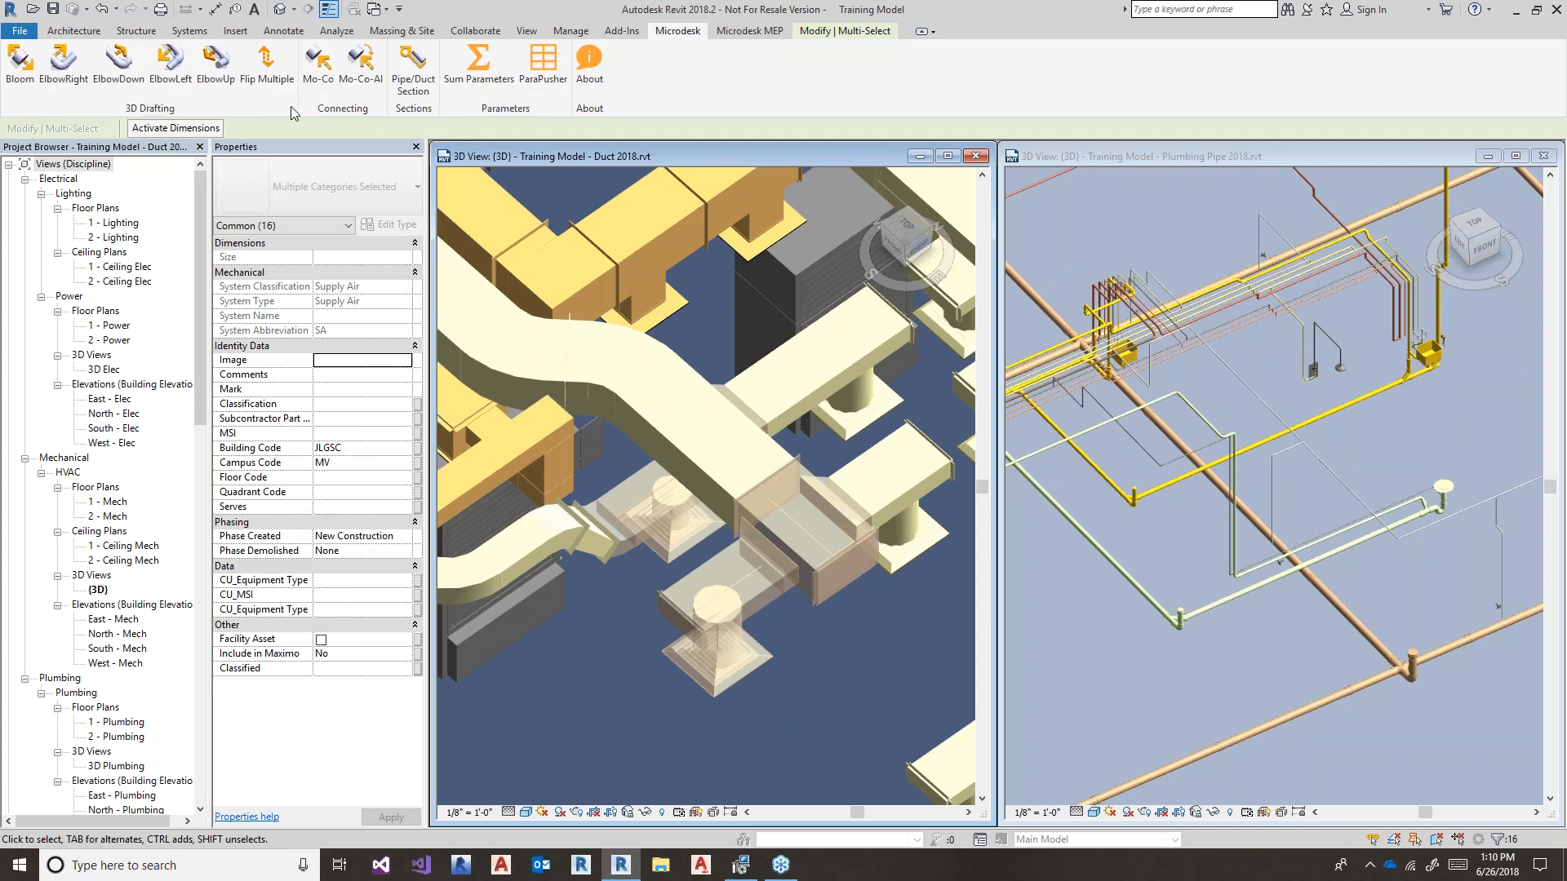
{"action": "scroll", "coordinate": [799, 494], "scroll_direction": "up", "scroll_amount": 4}
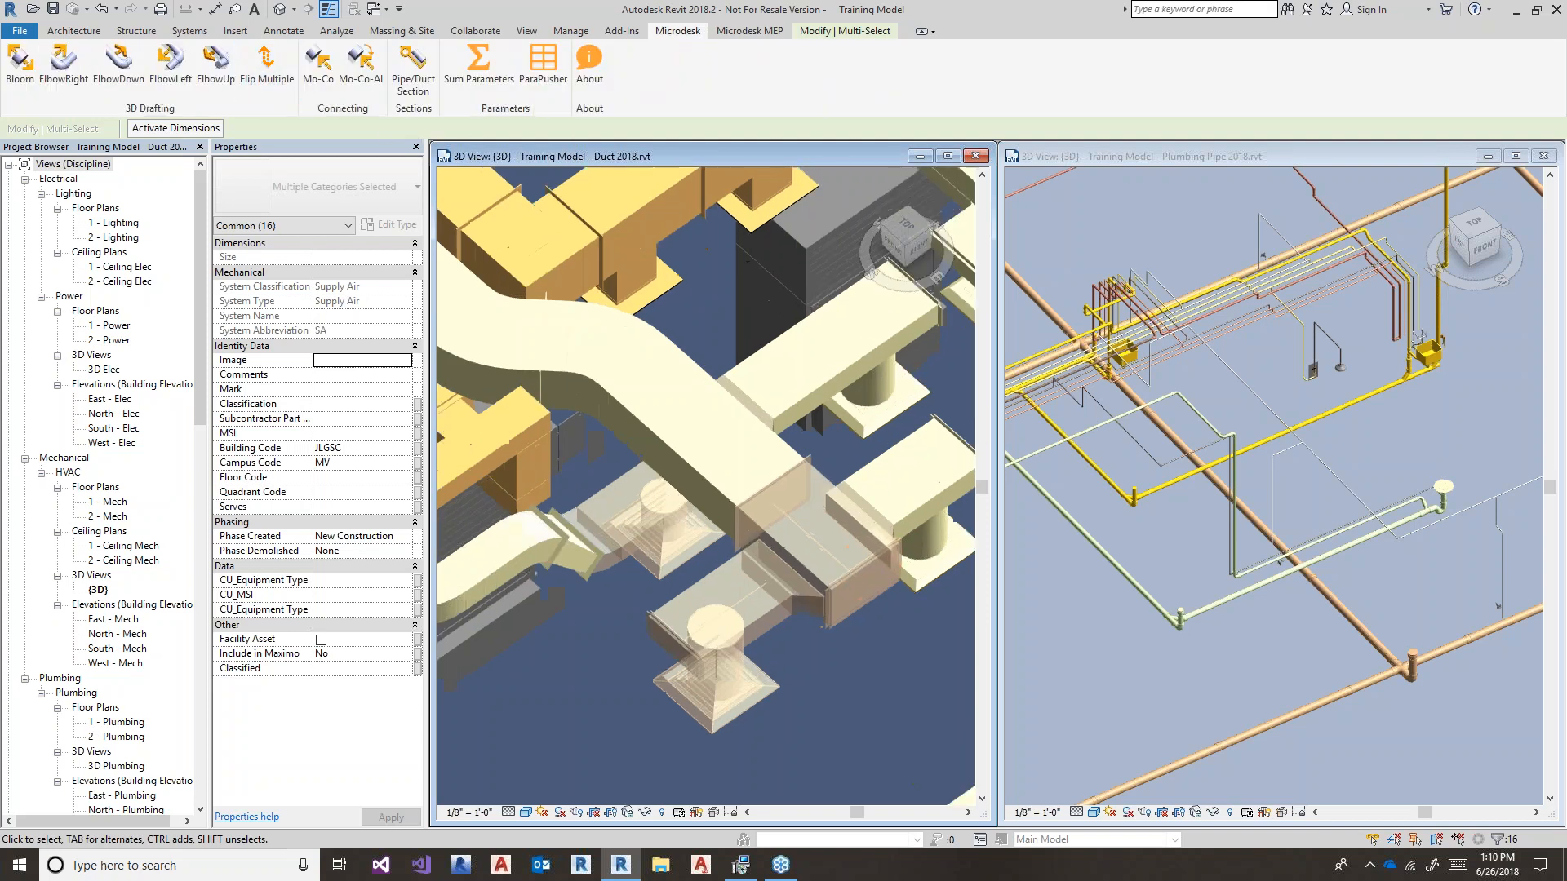
{"action": "scroll", "coordinate": [799, 494], "scroll_direction": "down", "scroll_amount": 4}
{"action": "left_click", "coordinate": [265, 79]}
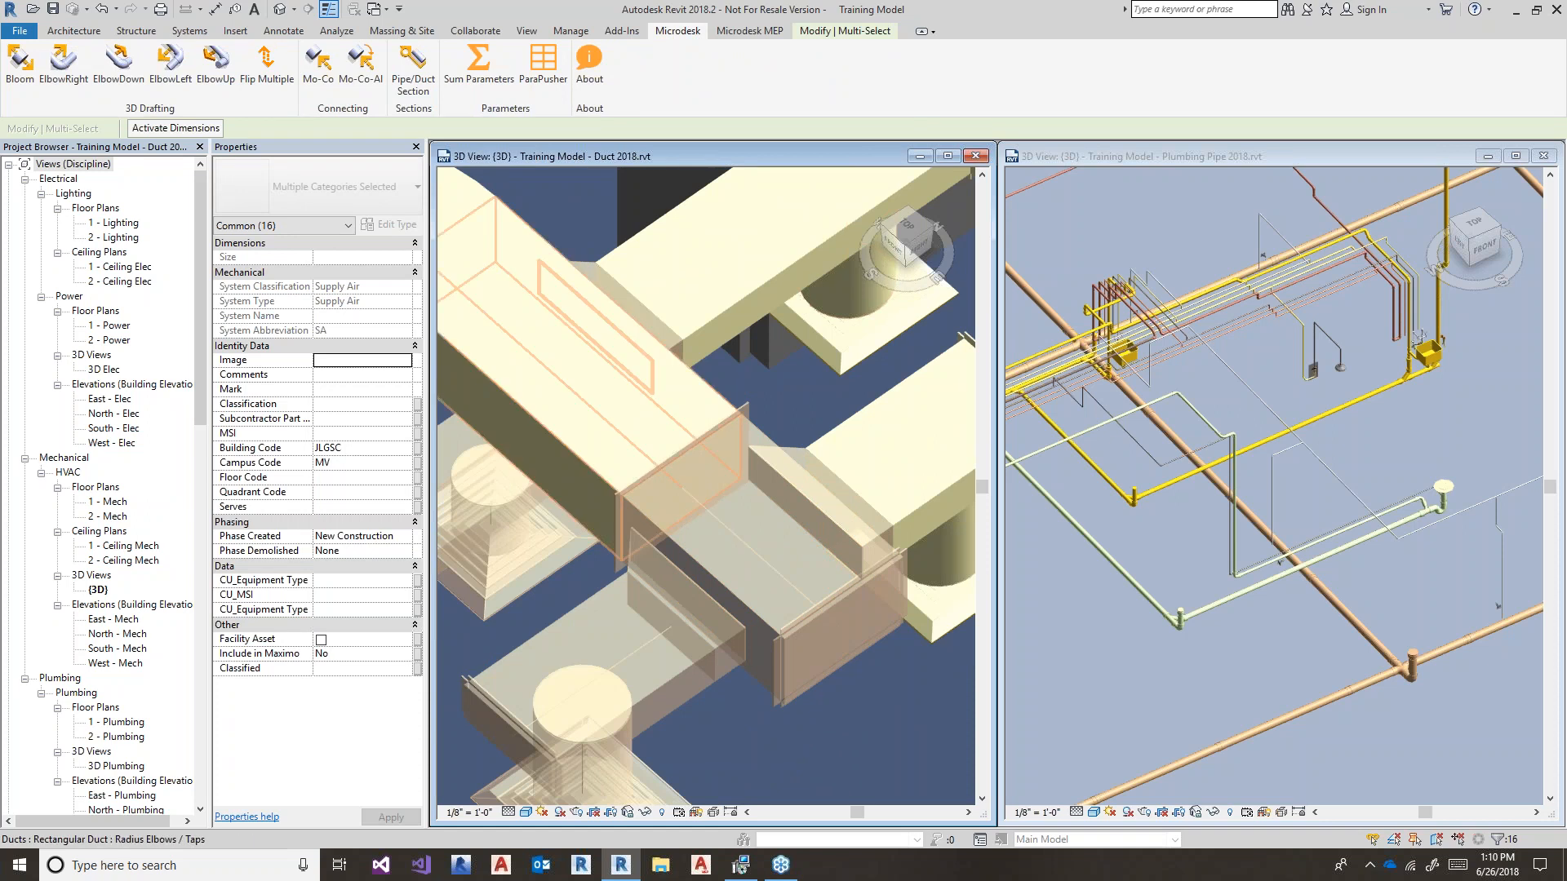
{"action": "scroll", "coordinate": [689, 610], "scroll_direction": "down", "scroll_amount": 5}
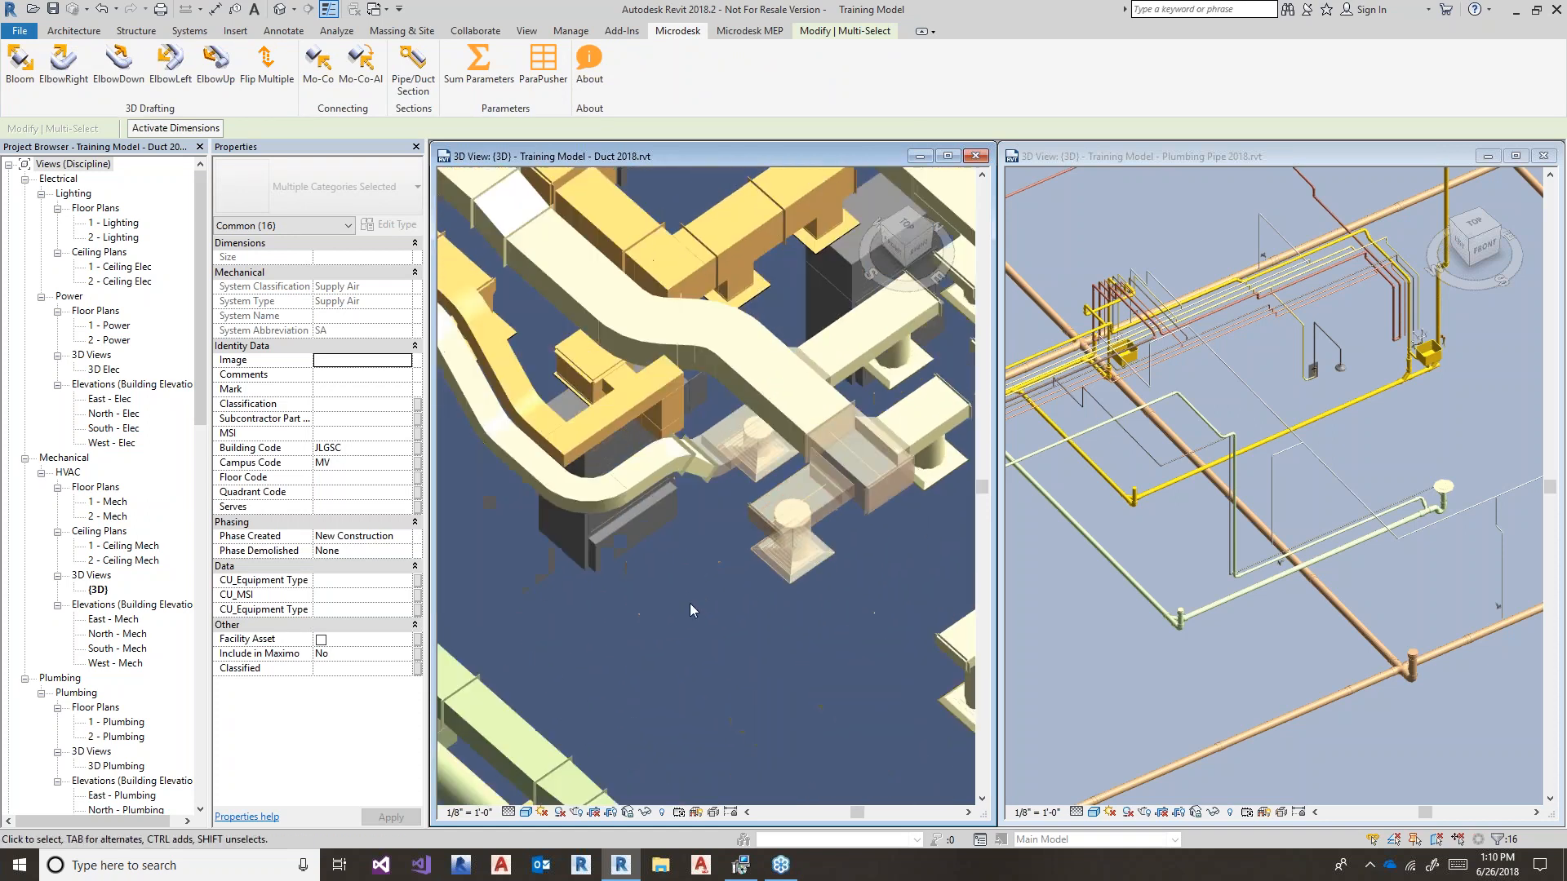
{"action": "left_click", "coordinate": [688, 604]}
- Pan and orbit the 3D view toward the grey fan coil unit and pipe bend
{"action": "scroll", "coordinate": [694, 600], "scroll_direction": "down", "scroll_amount": 1}
{"action": "middle_click_drag", "start_coordinate": [693, 600], "coordinate": [815, 621]}
{"action": "middle_click_drag", "start_coordinate": [607, 510], "coordinate": [733, 556]}
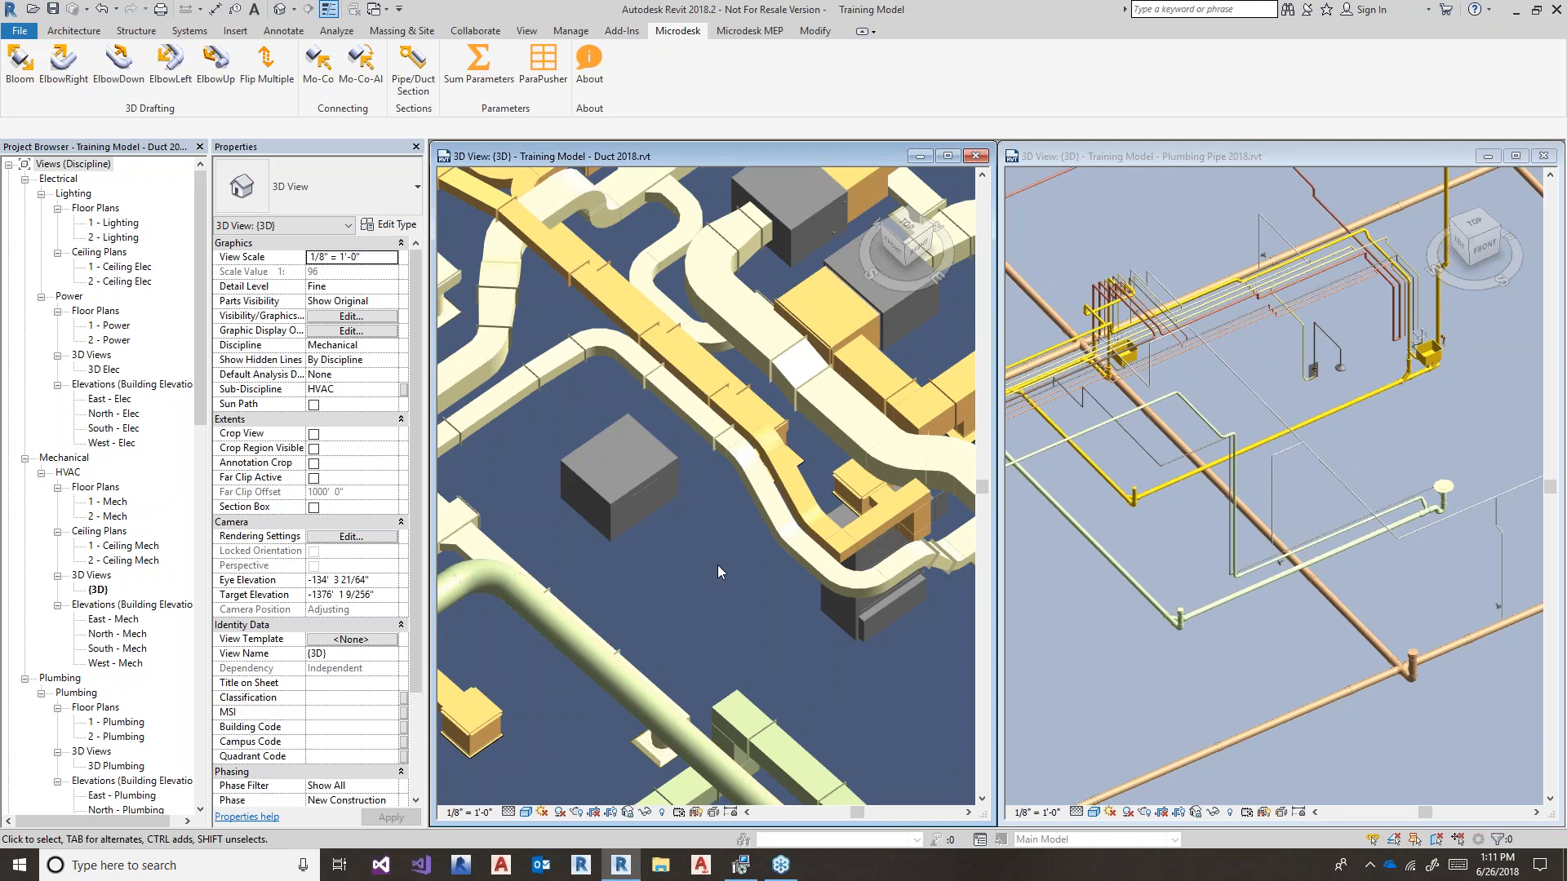
{"action": "scroll", "coordinate": [702, 487], "scroll_direction": "up", "scroll_amount": 1}
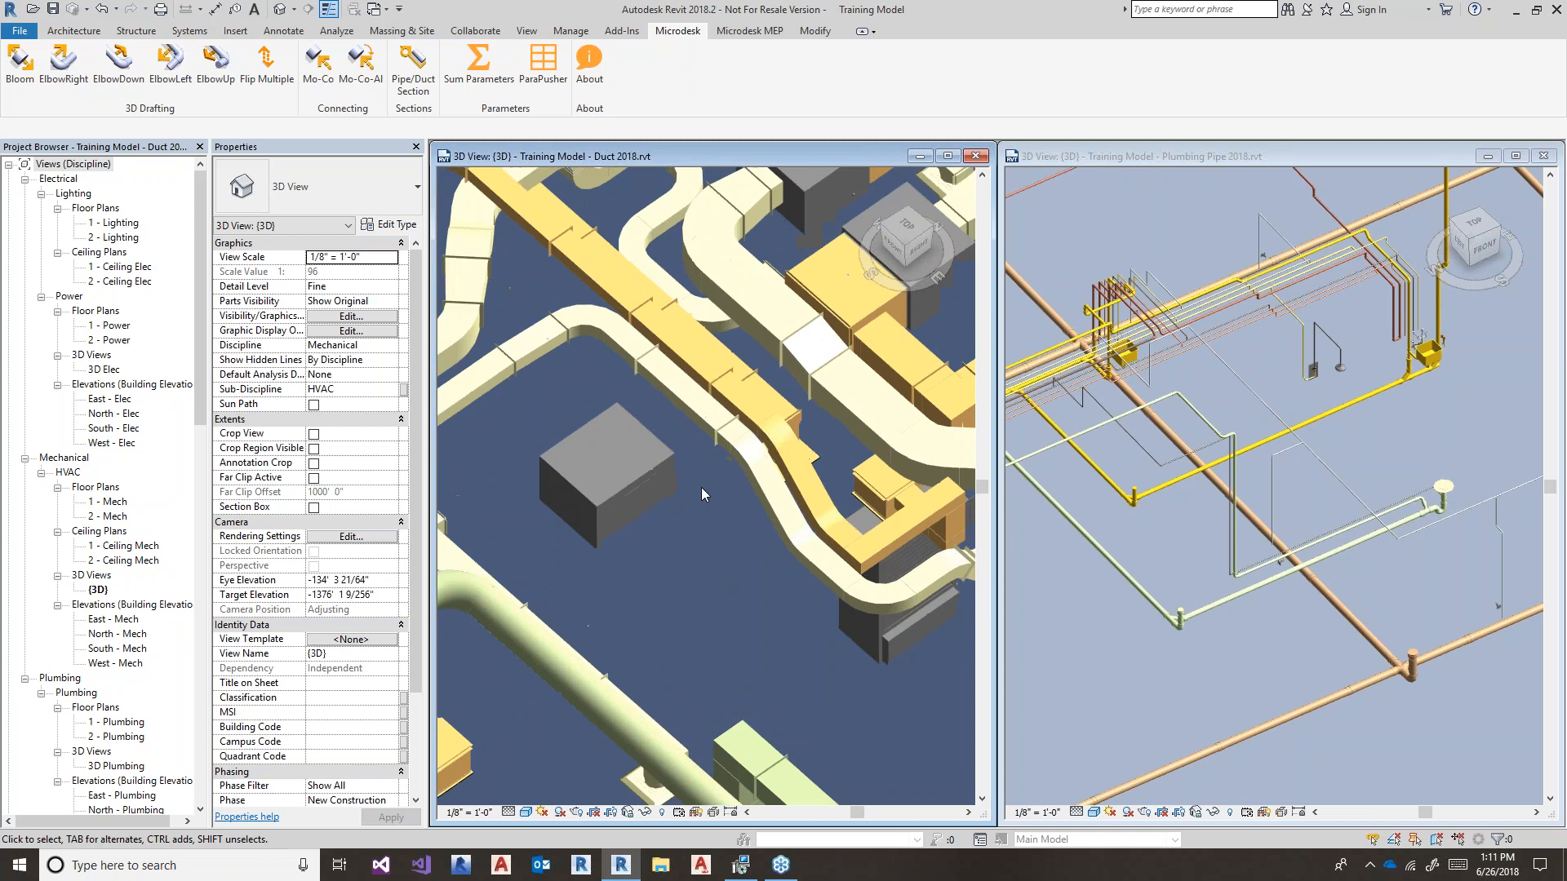
{"action": "middle_click_drag", "start_coordinate": [568, 605], "coordinate": [620, 595], "text": "shift"}
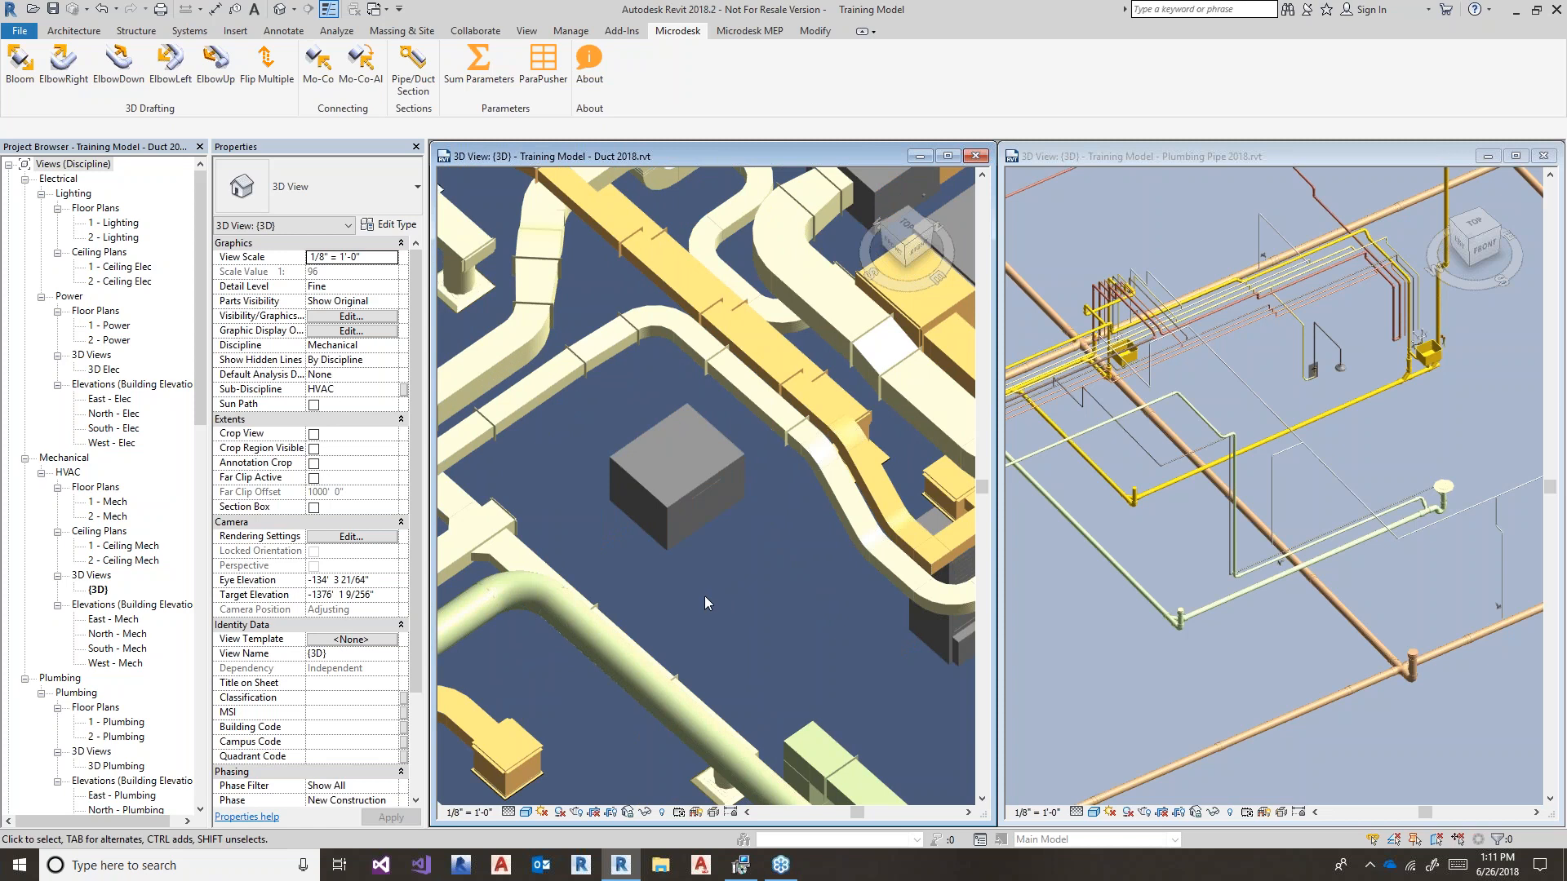
- Bloom ducts out of the grey fan coil unit and resize the new Return Air duct to 3' 0"
{"action": "left_click", "coordinate": [18, 78]}
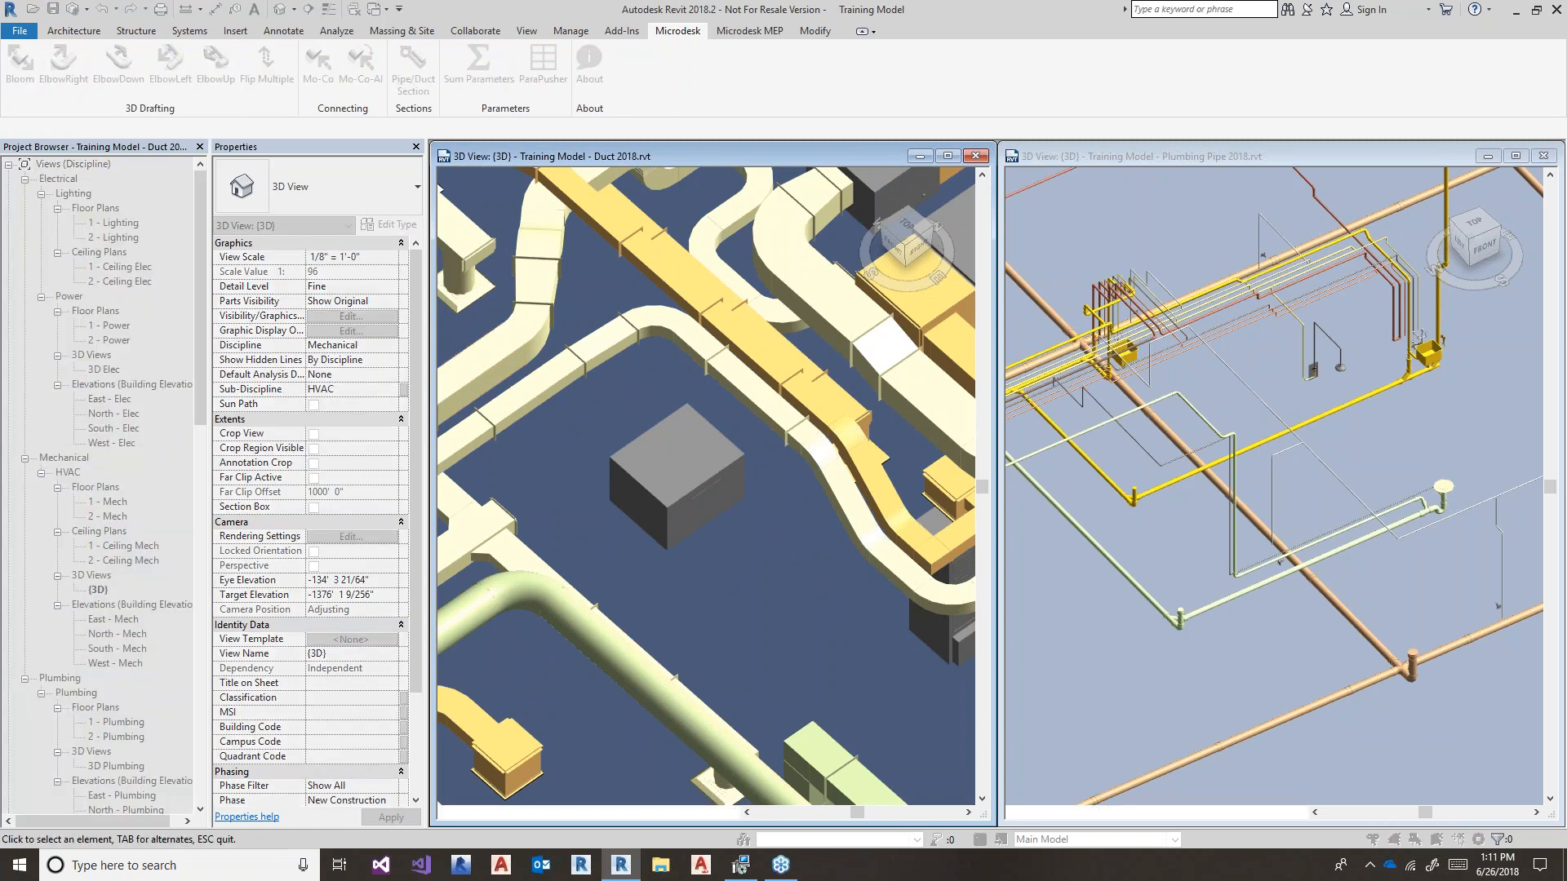
{"action": "left_click", "coordinate": [677, 522]}
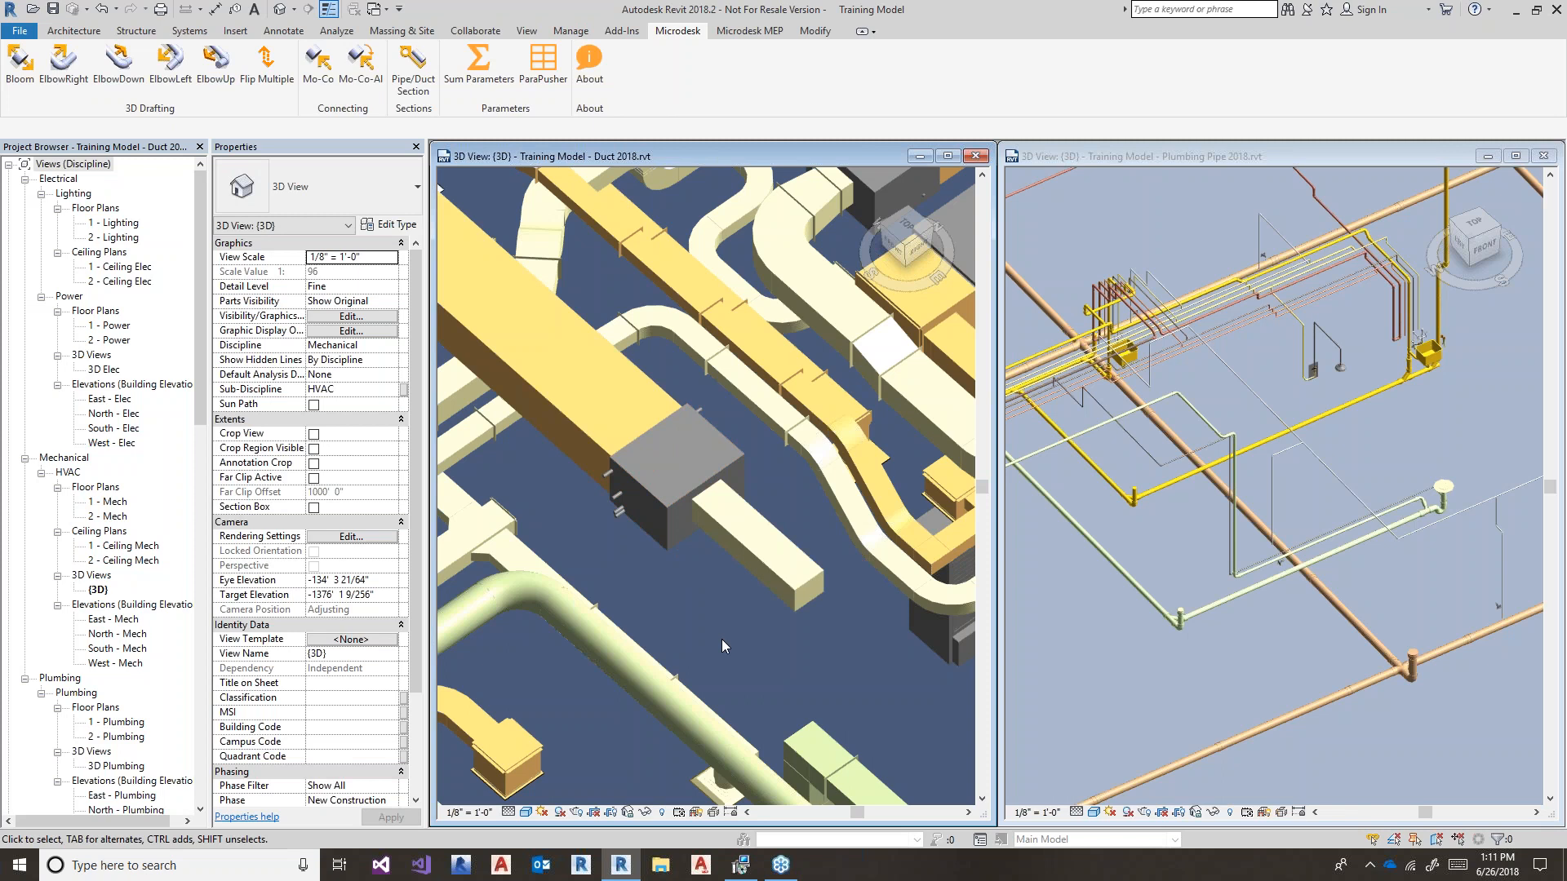
{"action": "middle_click_drag", "start_coordinate": [718, 599], "coordinate": [832, 665]}
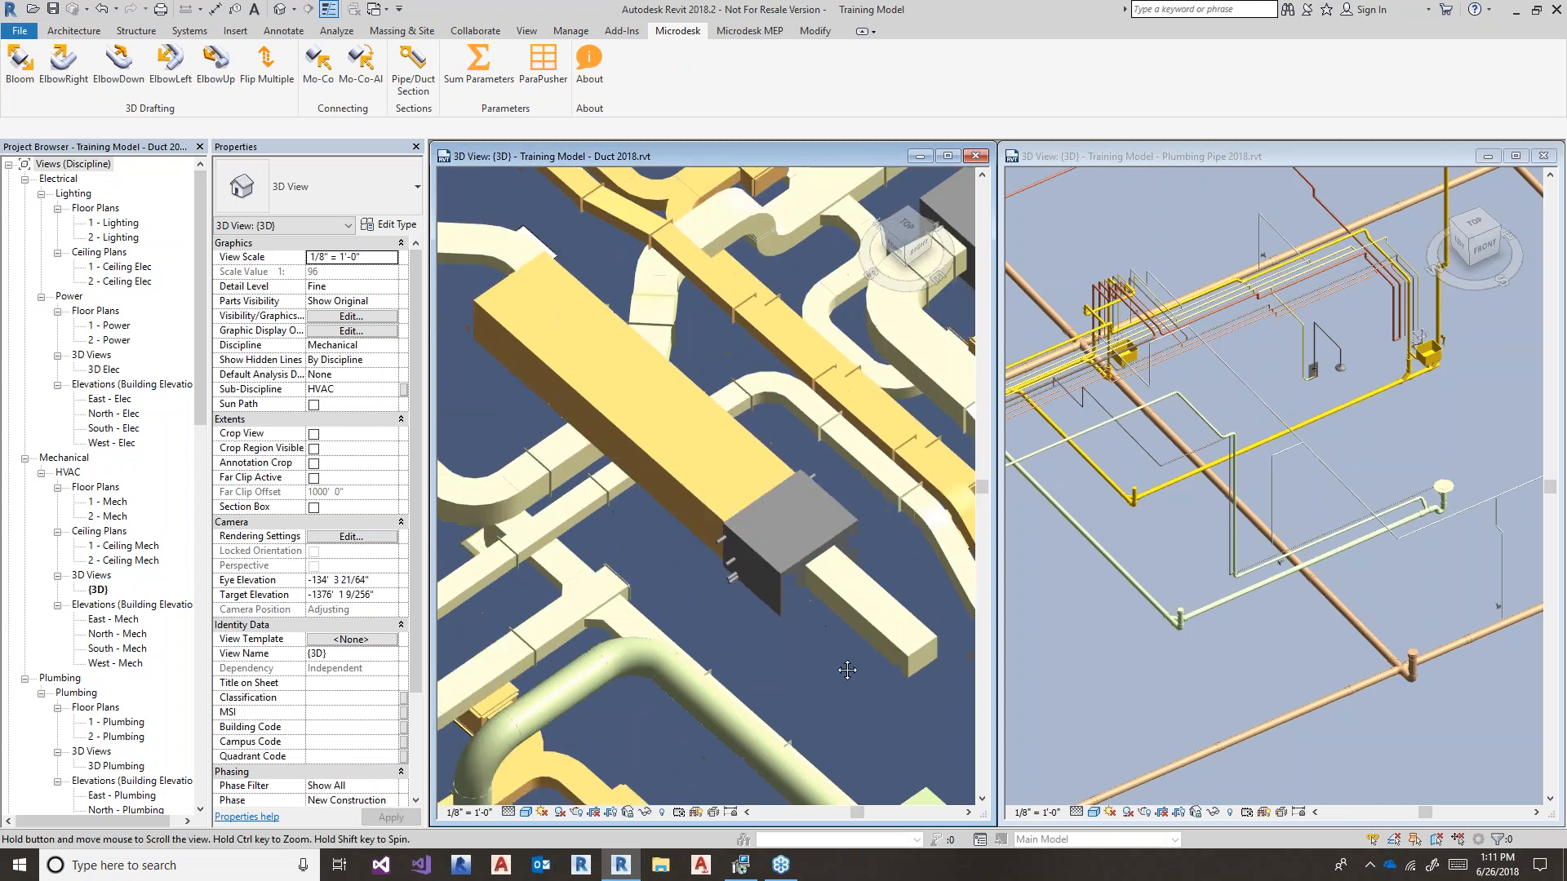
{"action": "left_click", "coordinate": [695, 507]}
{"action": "left_click_drag", "start_coordinate": [509, 295], "coordinate": [709, 477]}
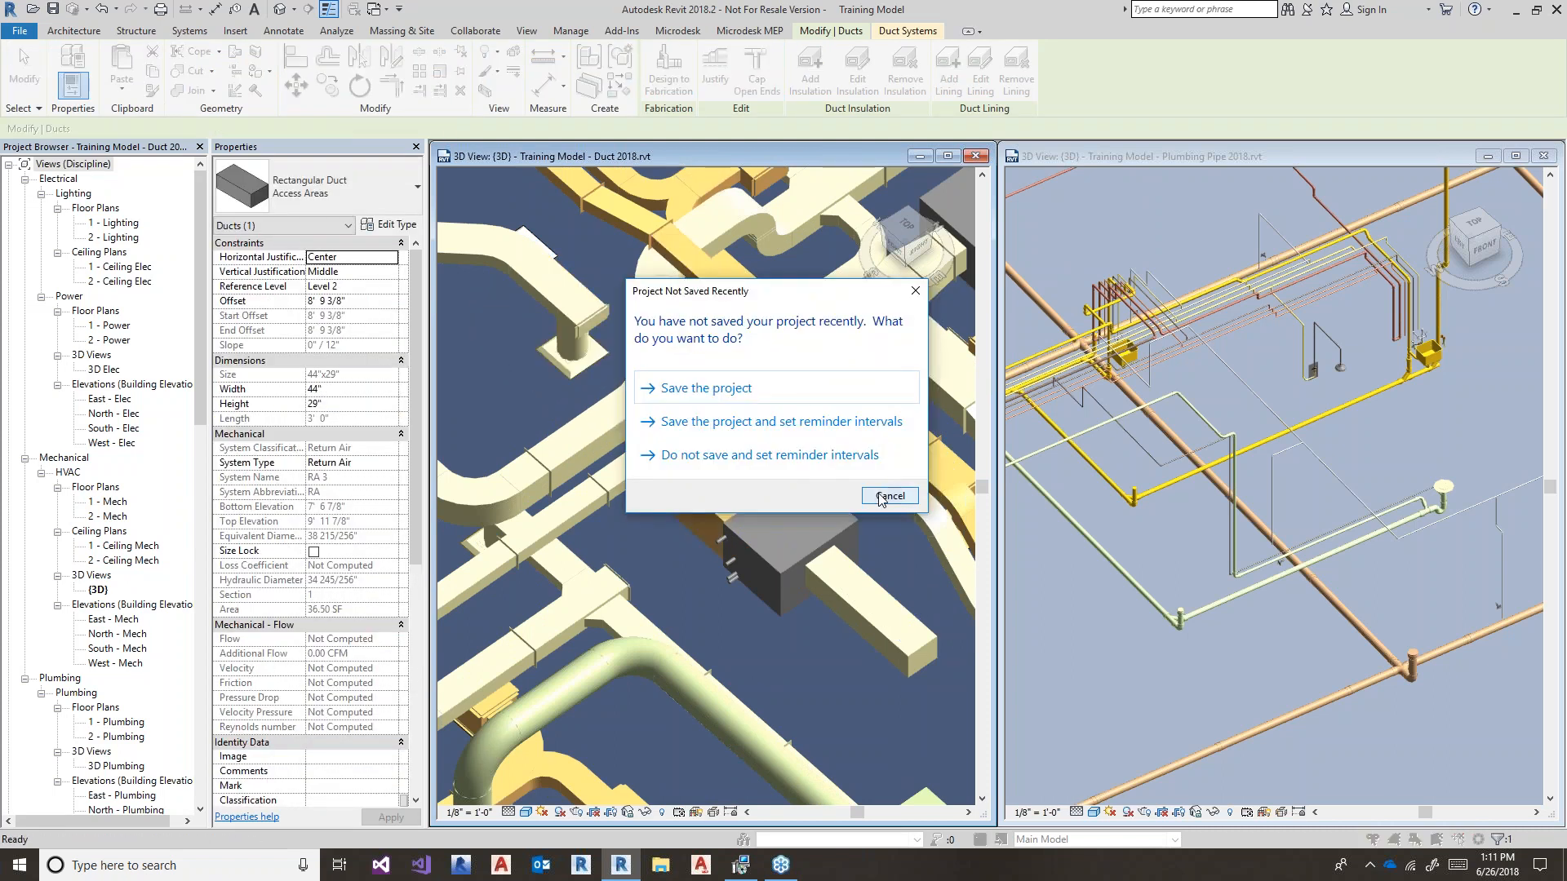
- Dismiss the save reminder and inspect the rectangular duct and pipe stub on the grey unit
{"action": "left_click", "coordinate": [888, 496]}
{"action": "left_click", "coordinate": [811, 696]}
{"action": "middle_click_drag", "start_coordinate": [811, 697], "coordinate": [762, 550]}
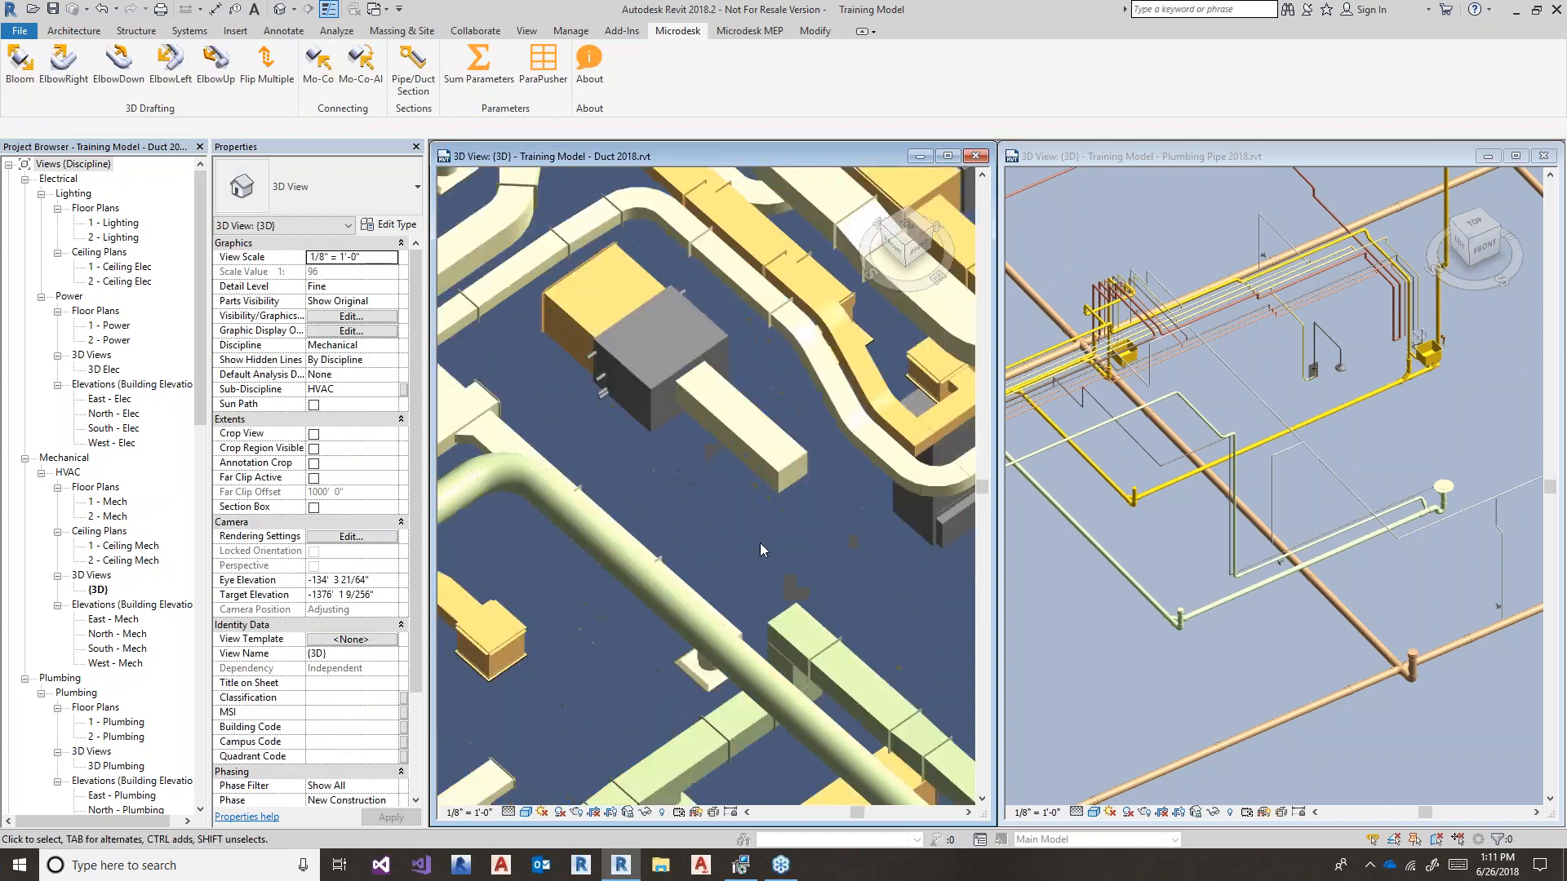
{"action": "left_click", "coordinate": [770, 488]}
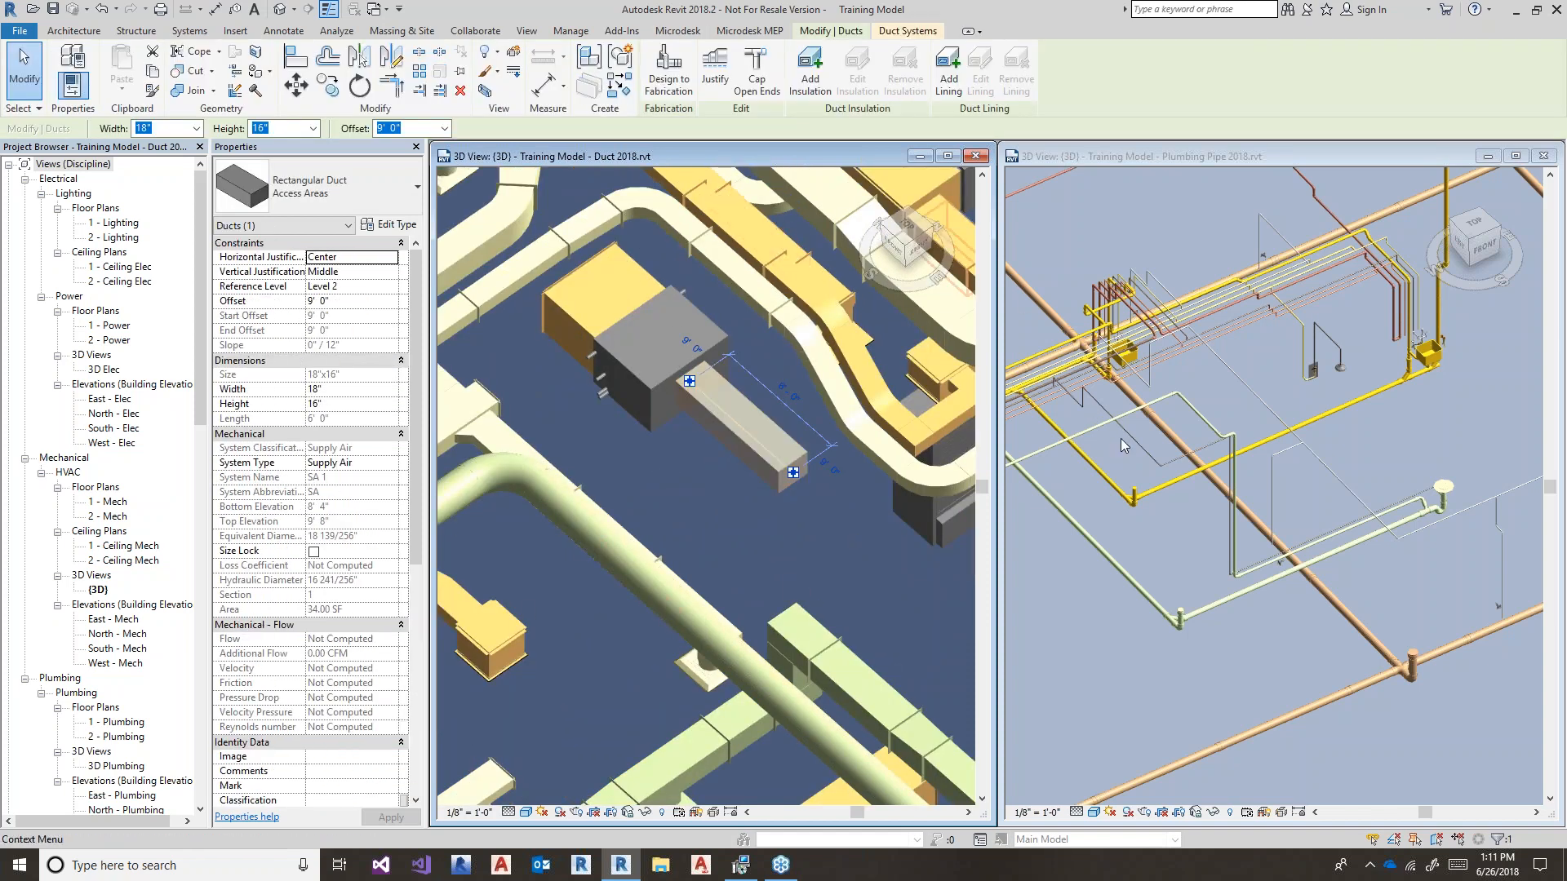
{"action": "scroll", "coordinate": [512, 385], "scroll_direction": "up", "scroll_amount": 3}
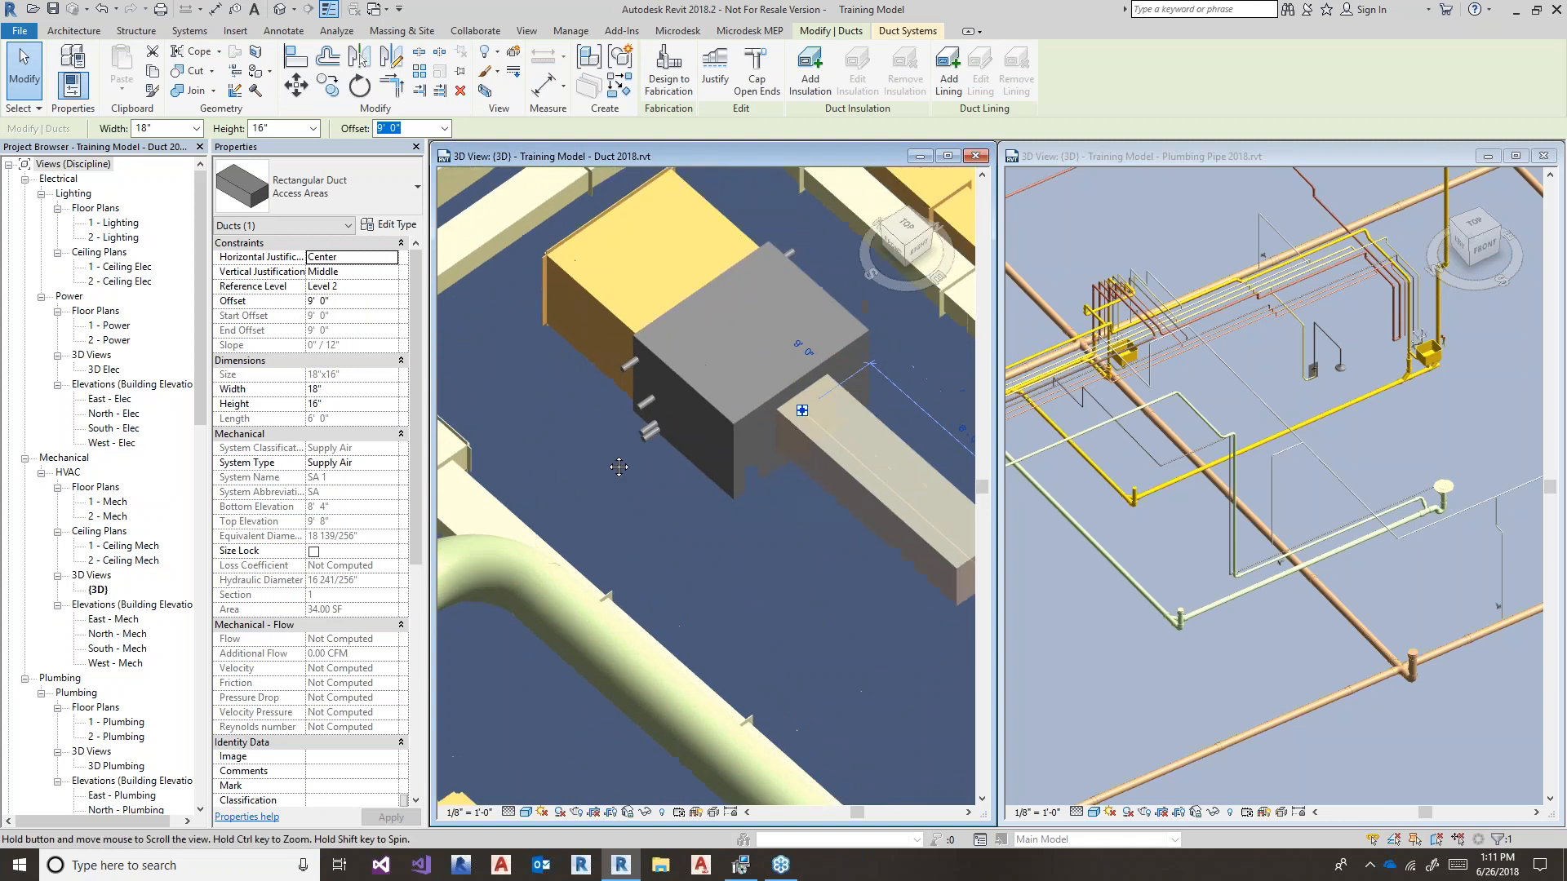
{"action": "middle_click_drag", "start_coordinate": [618, 466], "coordinate": [583, 511]}
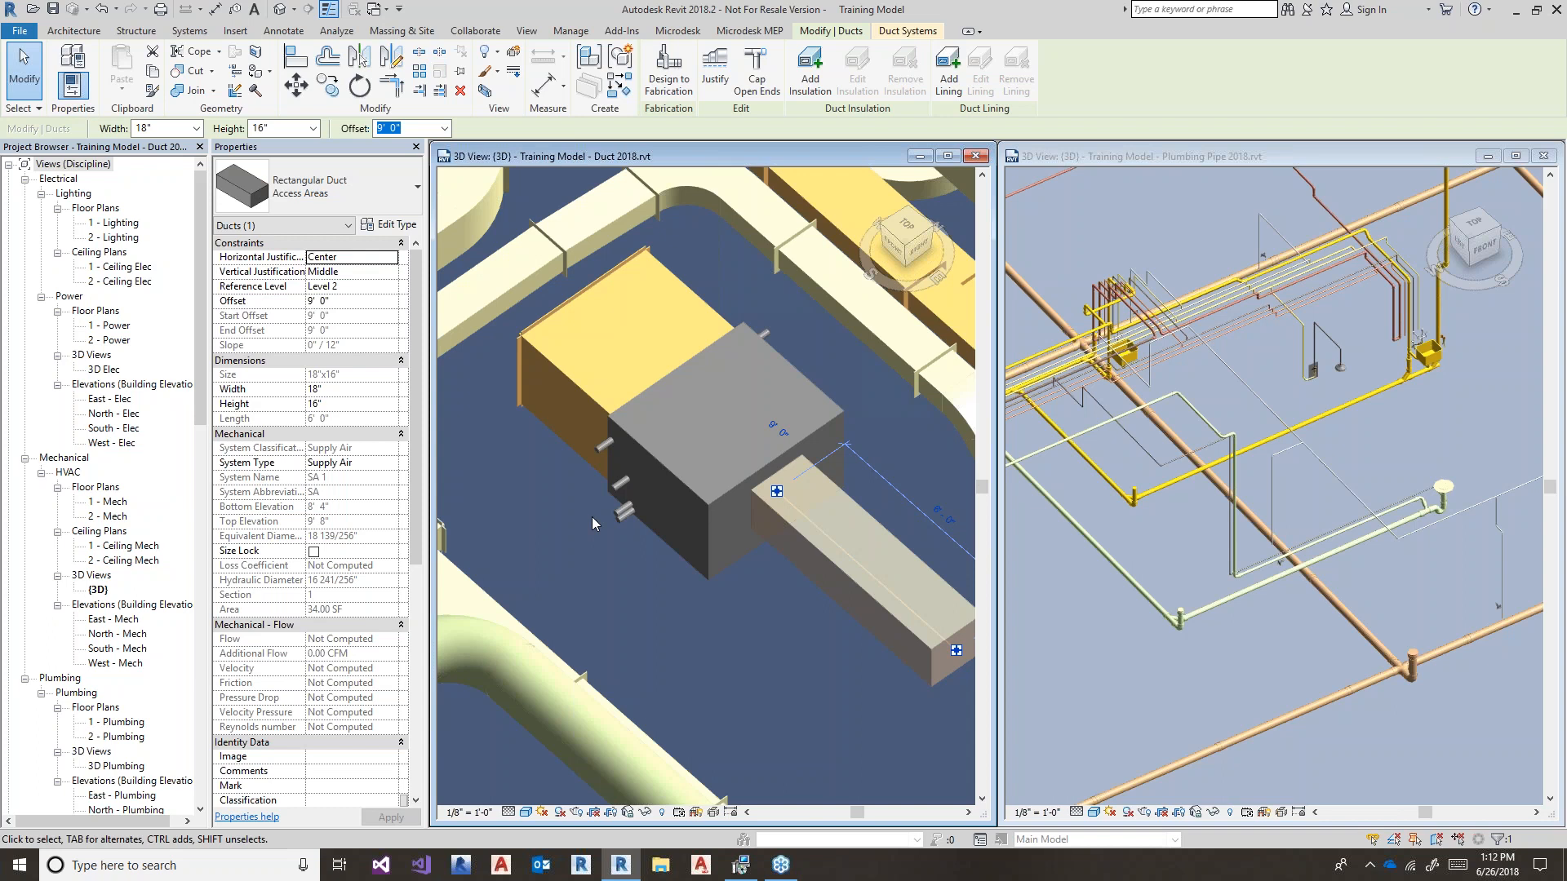
{"action": "left_click", "coordinate": [599, 448]}
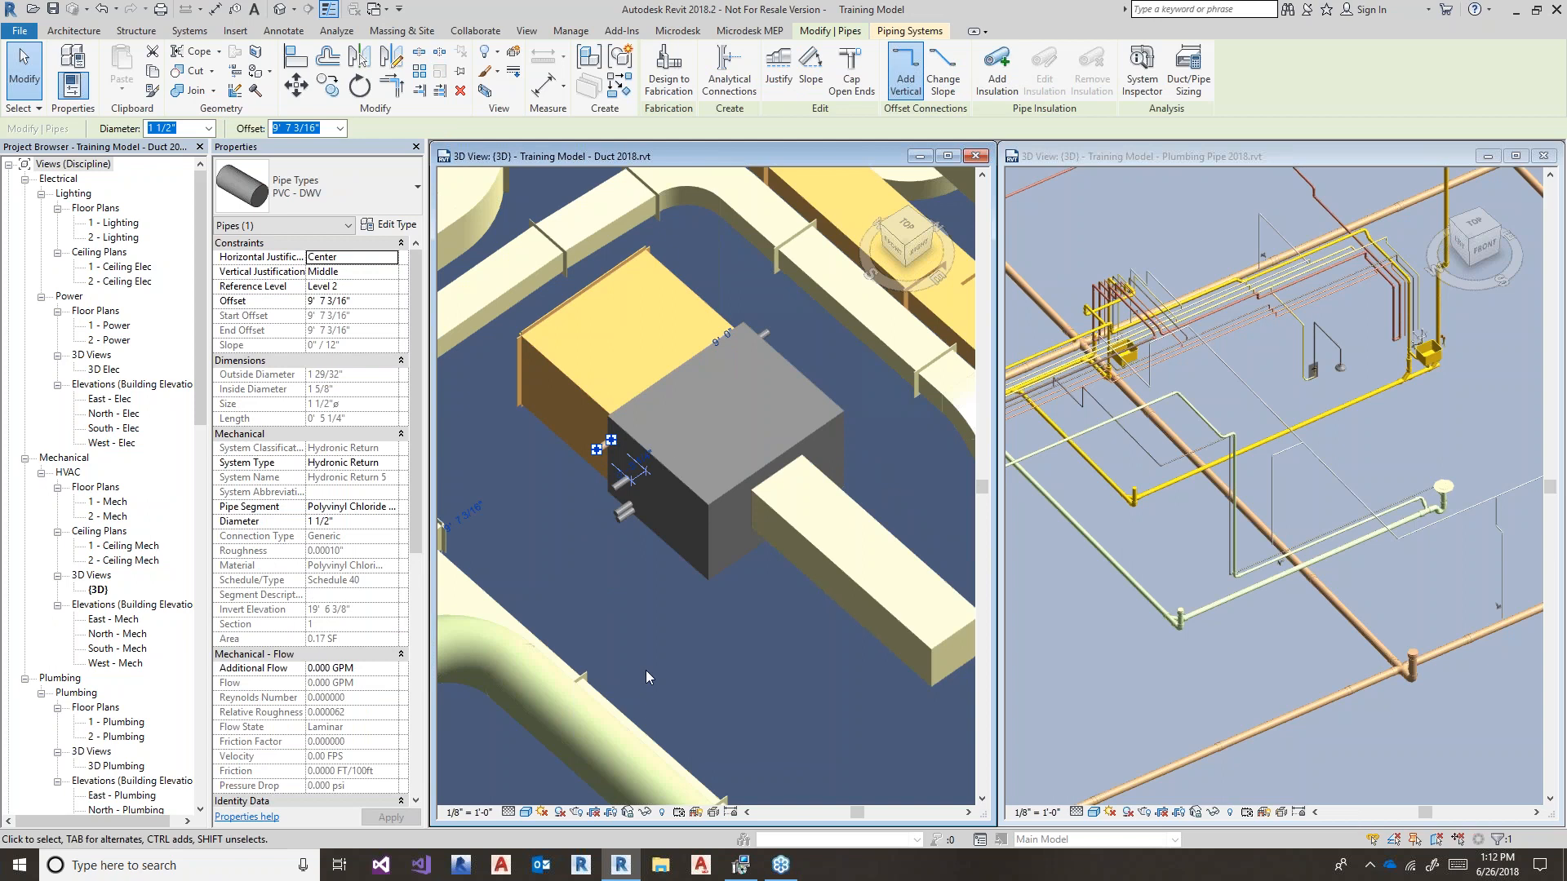
{"action": "left_click", "coordinate": [784, 644]}
- Change the rectangular supply duct's width to 22"
{"action": "left_click", "coordinate": [849, 588]}
{"action": "left_click", "coordinate": [163, 128]}
{"action": "type", "text": "22"}
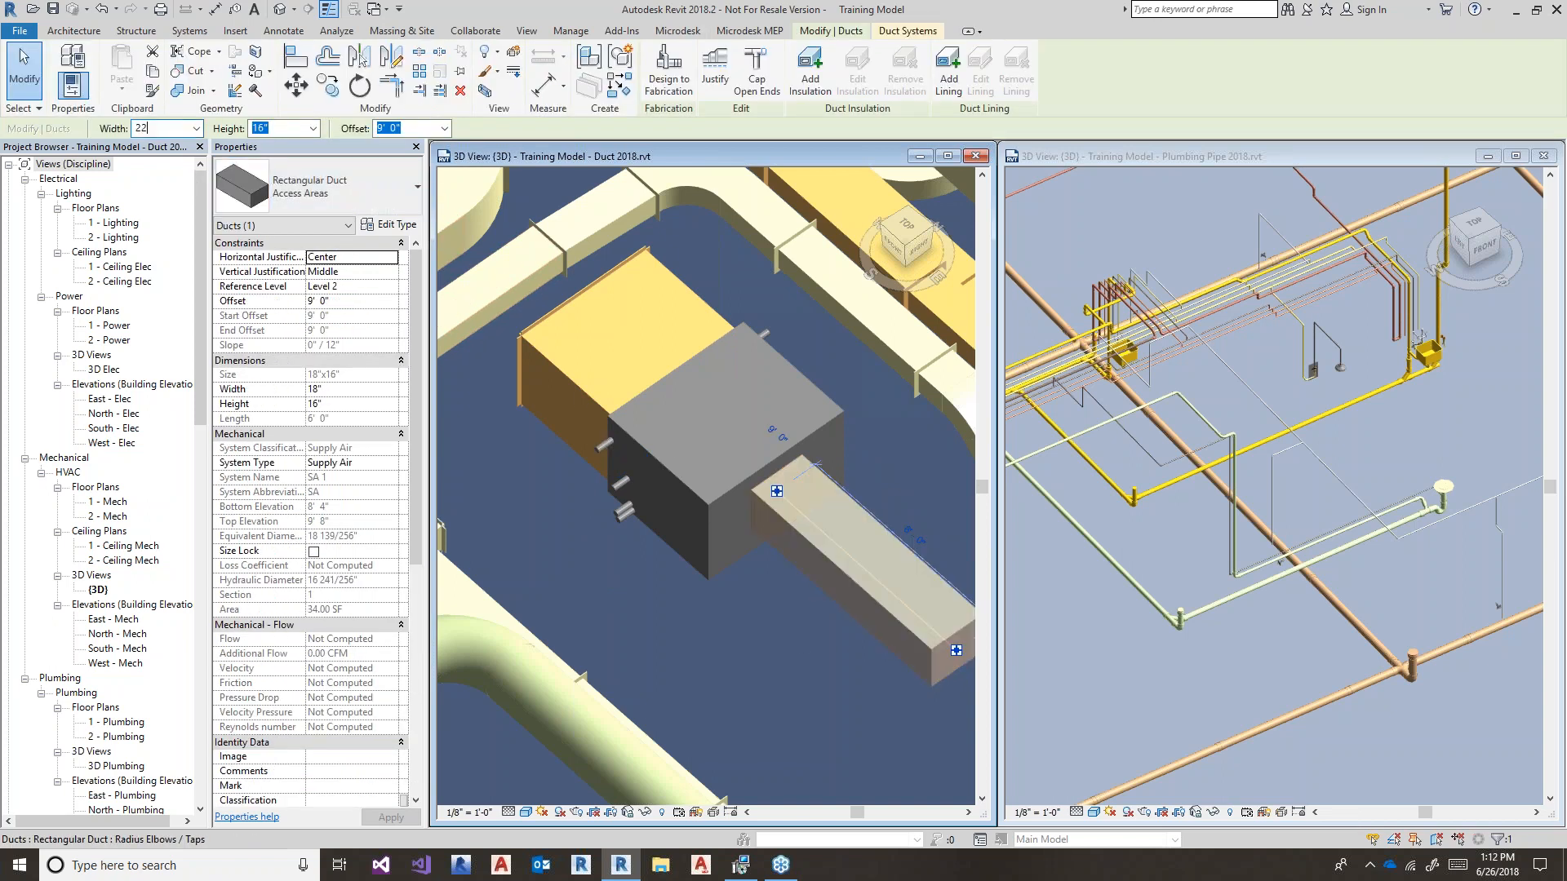
{"action": "left_click", "coordinate": [700, 646]}
{"action": "middle_click_drag", "start_coordinate": [705, 653], "coordinate": [643, 620]}
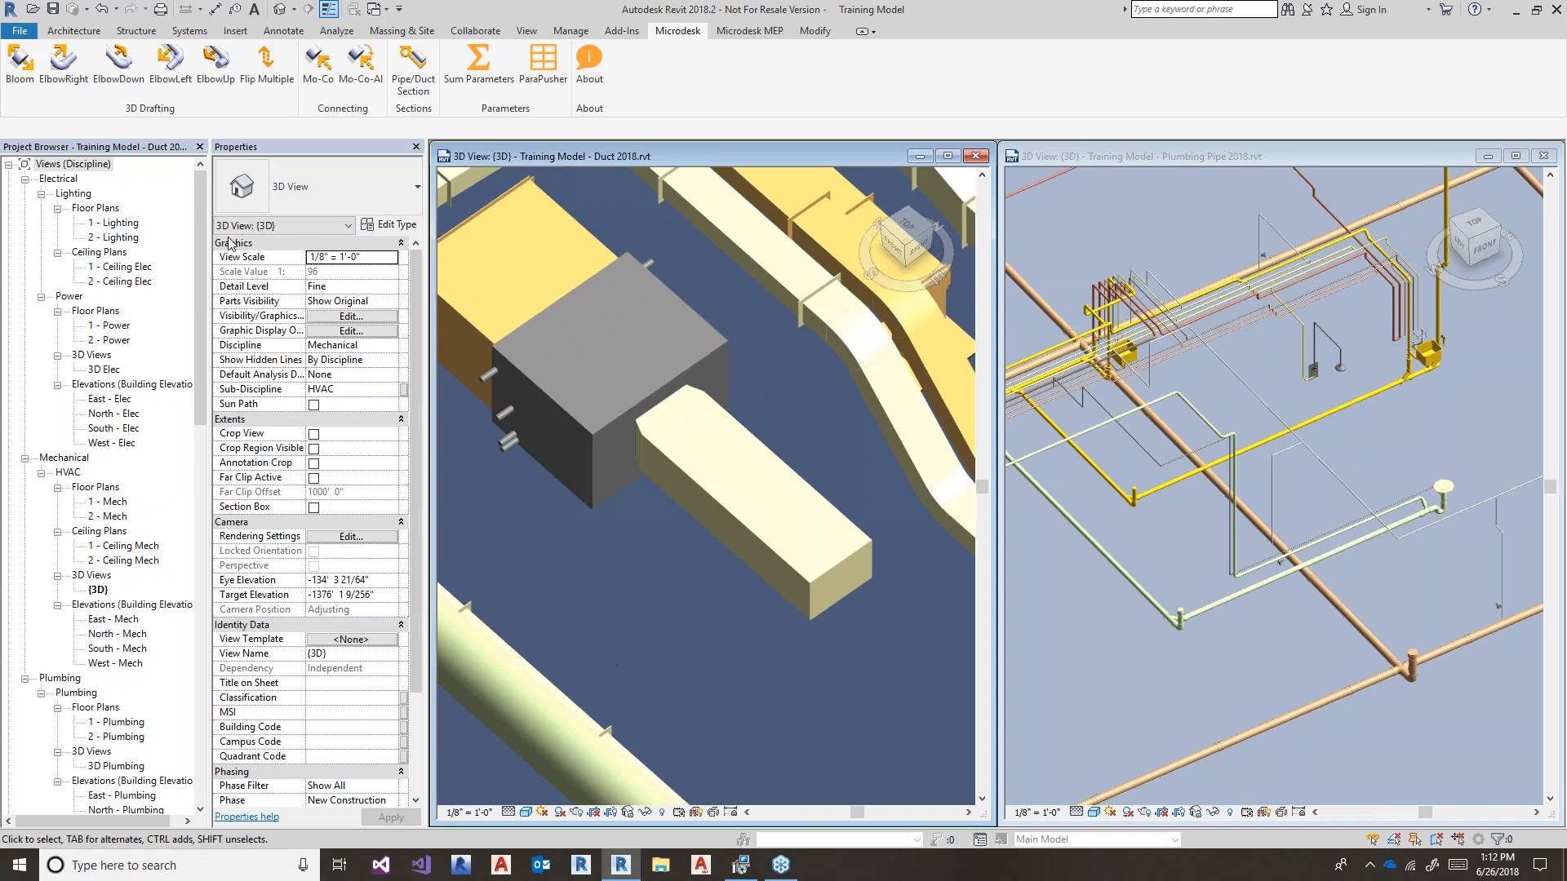
- Add a right-turn elbow at the duct end beside the round pipe, then pick a duct end for an elbow offset
{"action": "left_click", "coordinate": [56, 84]}
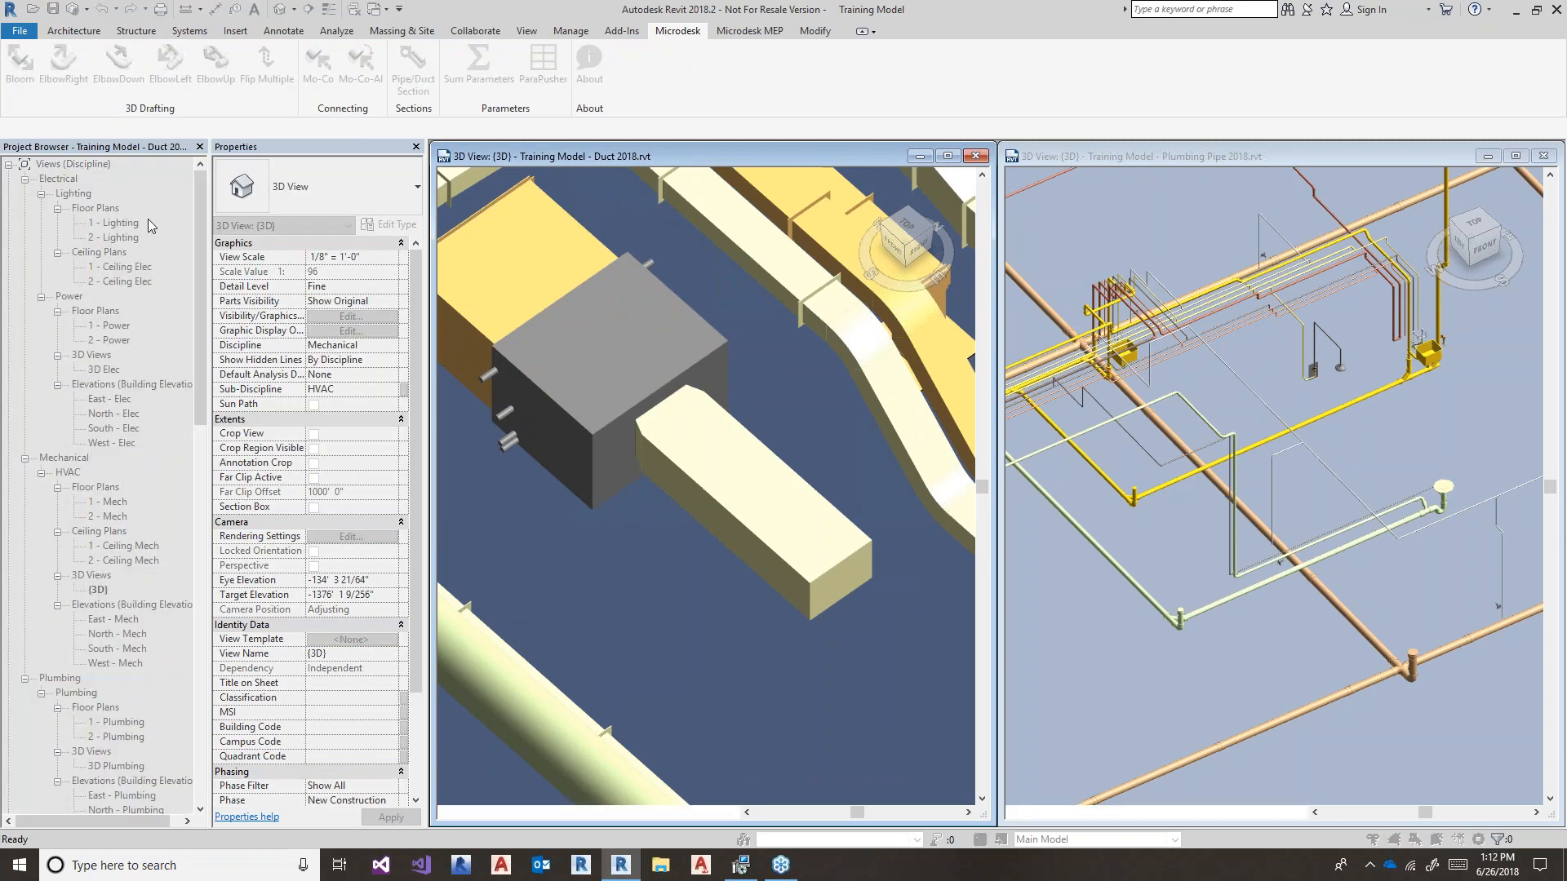
{"action": "left_click", "coordinate": [795, 565]}
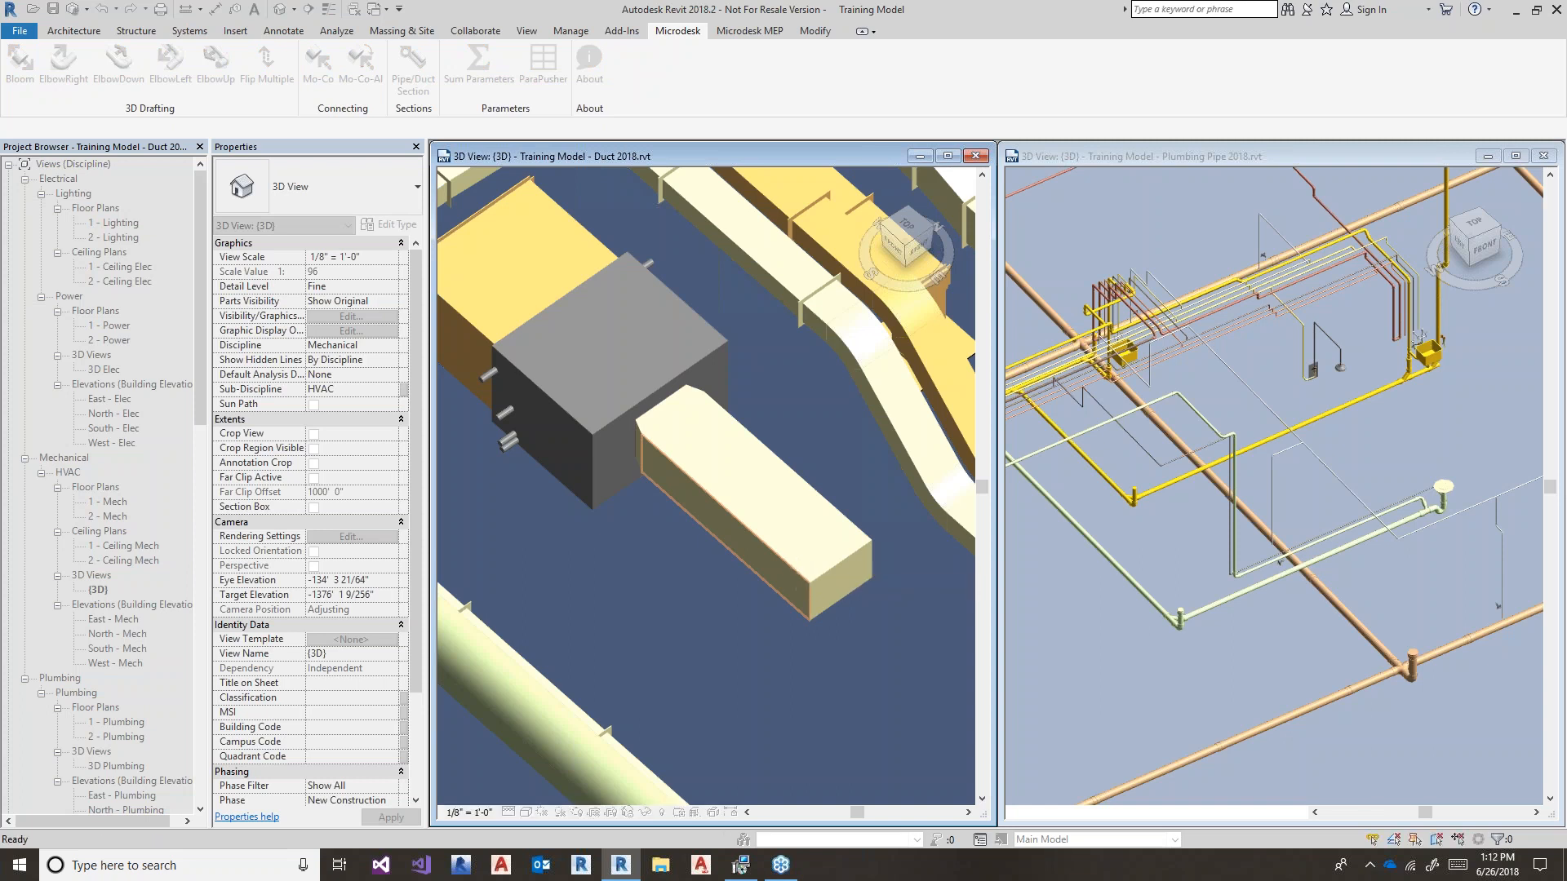
{"action": "middle_click_drag", "start_coordinate": [830, 622], "coordinate": [843, 462]}
{"action": "middle_click_drag", "start_coordinate": [746, 623], "coordinate": [754, 516]}
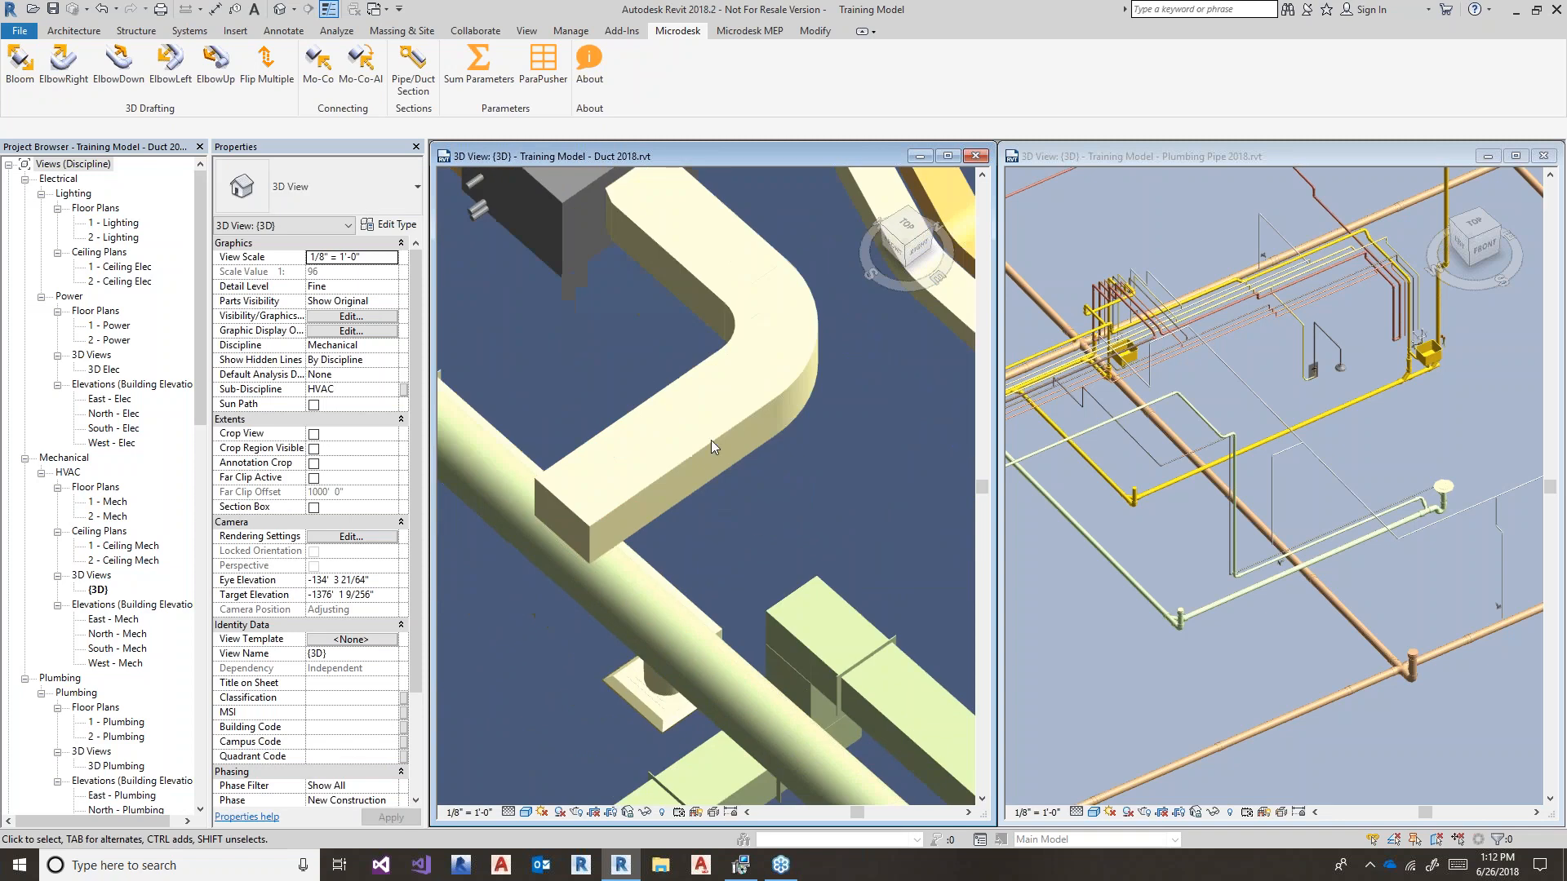
{"action": "middle_click_drag", "start_coordinate": [575, 343], "coordinate": [563, 332]}
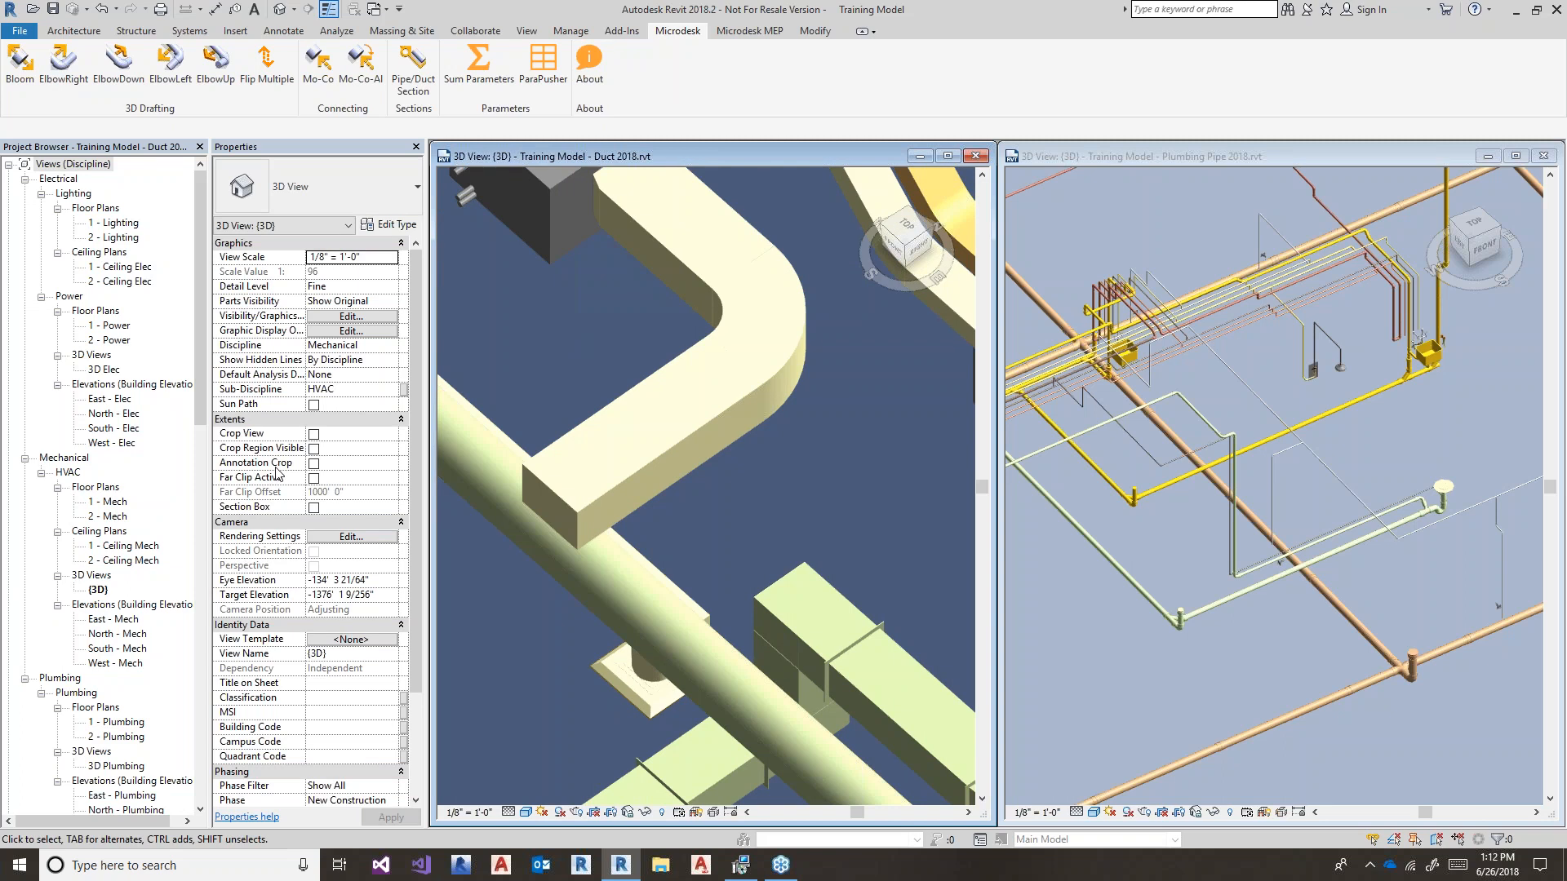
{"action": "left_click", "coordinate": [169, 61]}
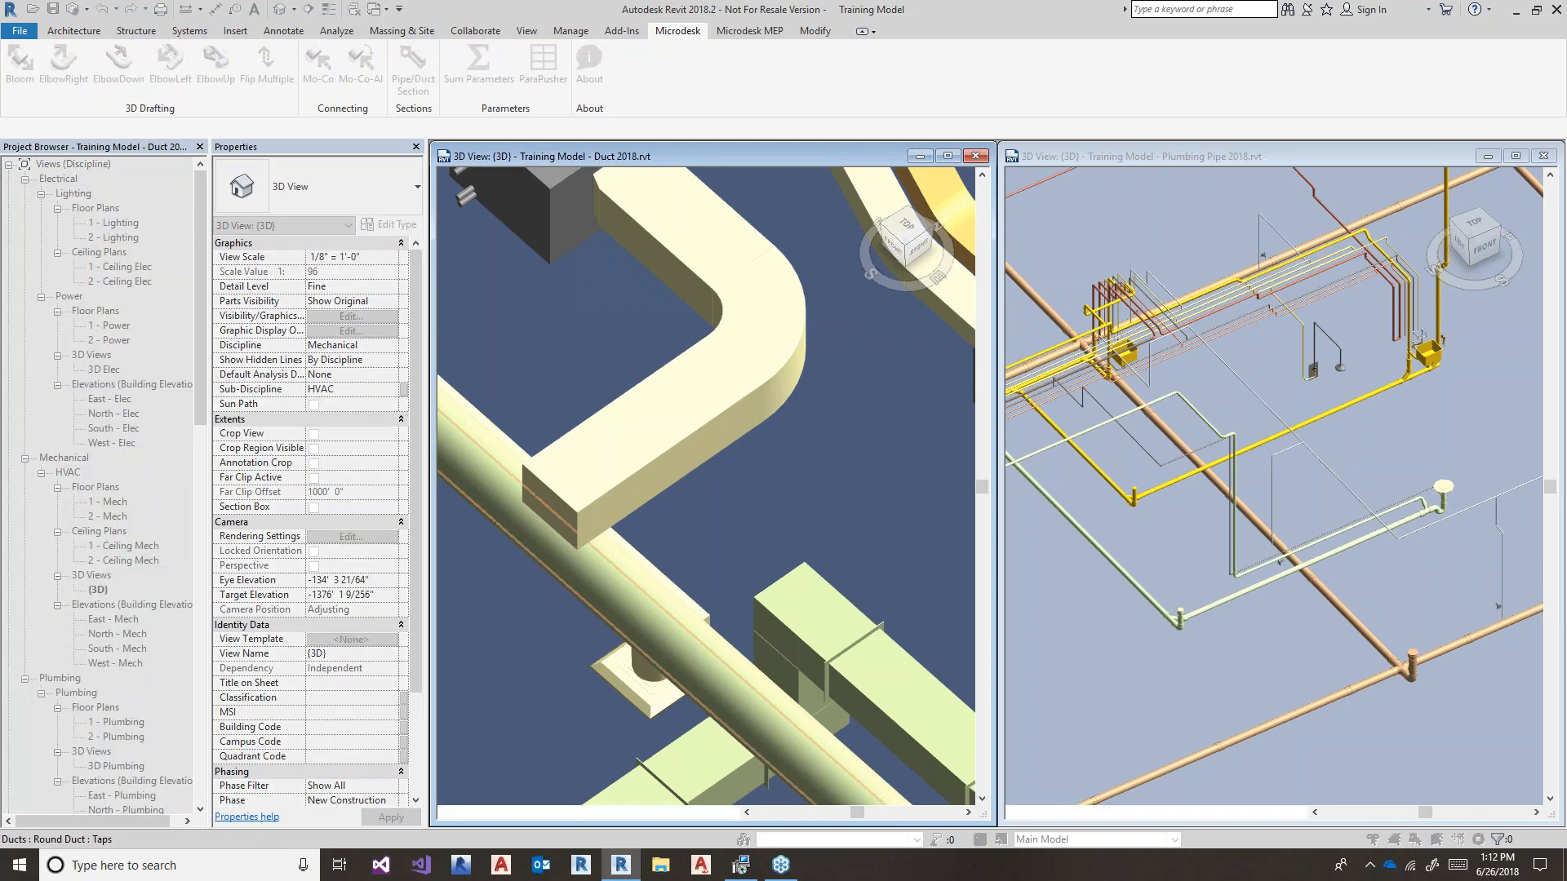
{"action": "left_click", "coordinate": [537, 490]}
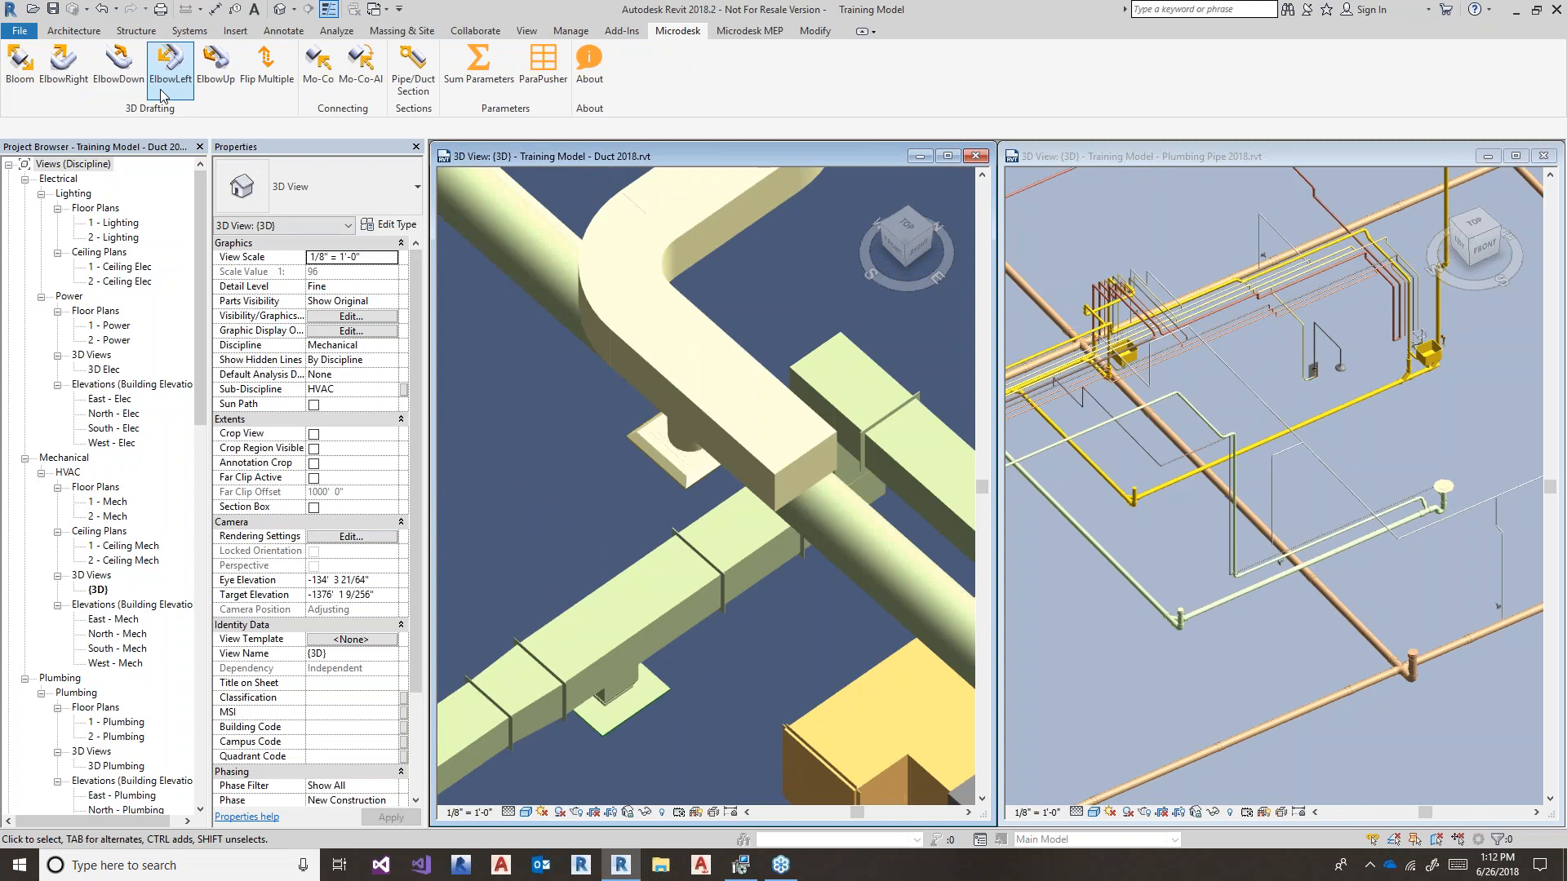
- Add an ElbowLeft offset to the supply duct and drag the new segment sideways to widen the jog
{"action": "scroll", "coordinate": [772, 423], "scroll_direction": "up", "scroll_amount": 2}
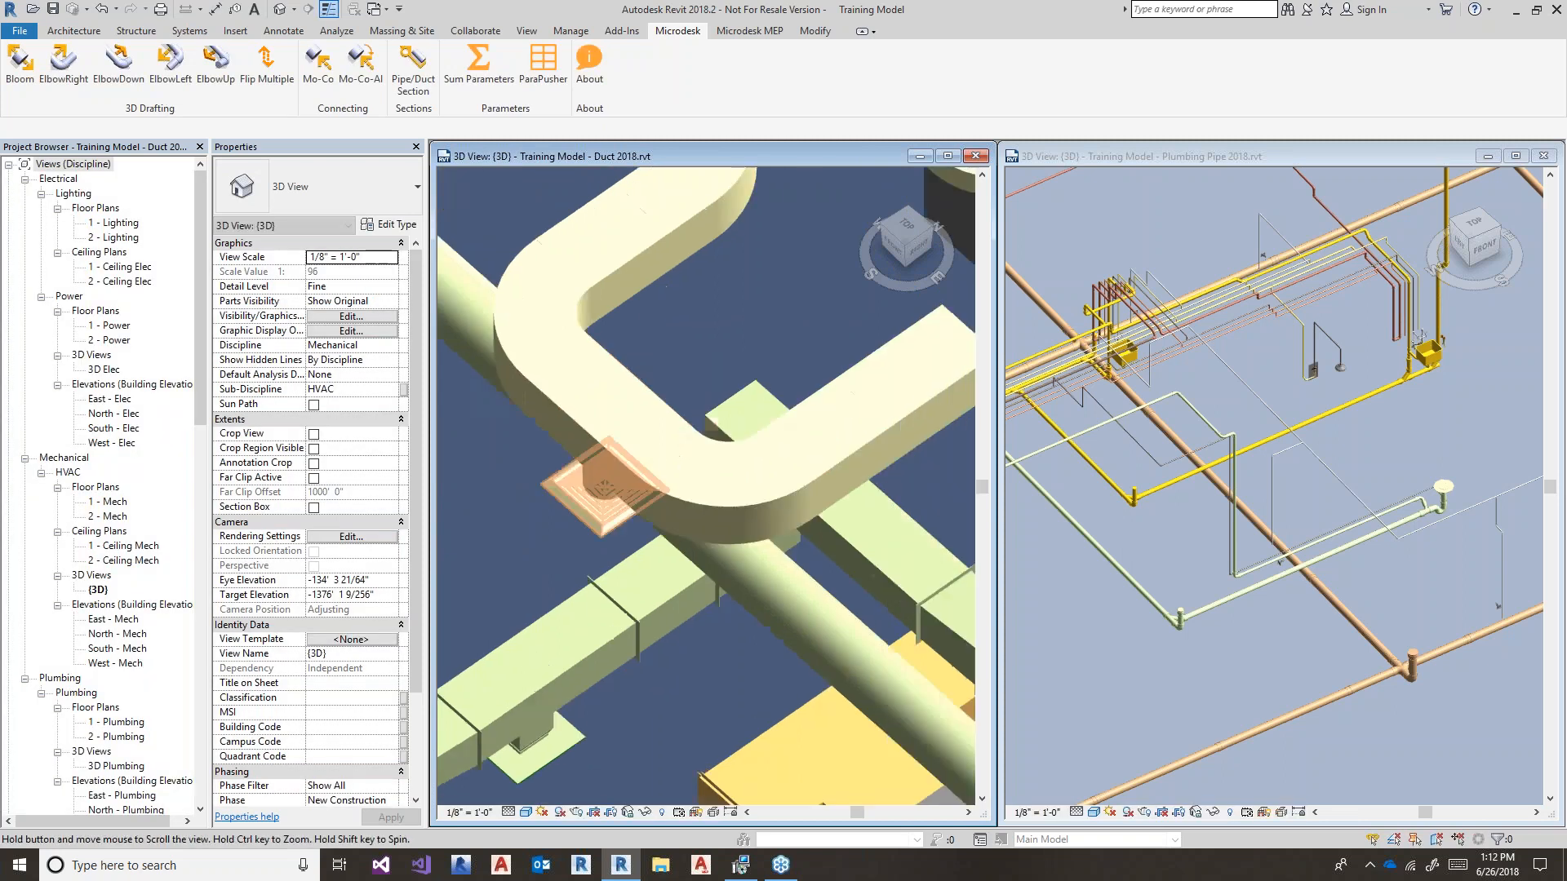
{"action": "middle_click_drag", "start_coordinate": [605, 489], "coordinate": [472, 542]}
{"action": "left_click", "coordinate": [170, 66]}
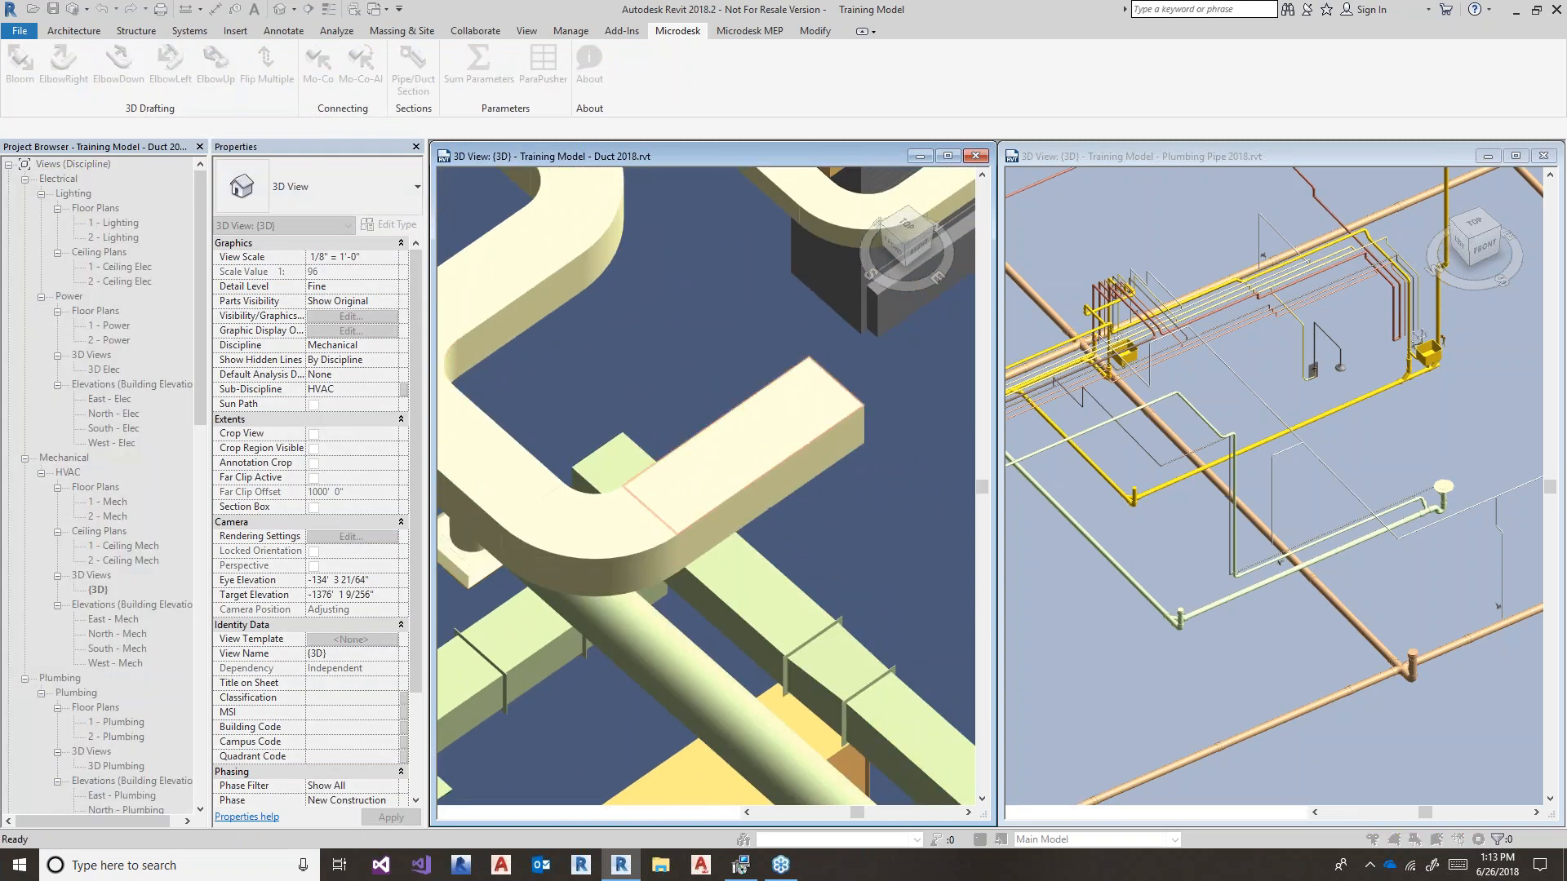
{"action": "left_click", "coordinate": [738, 393]}
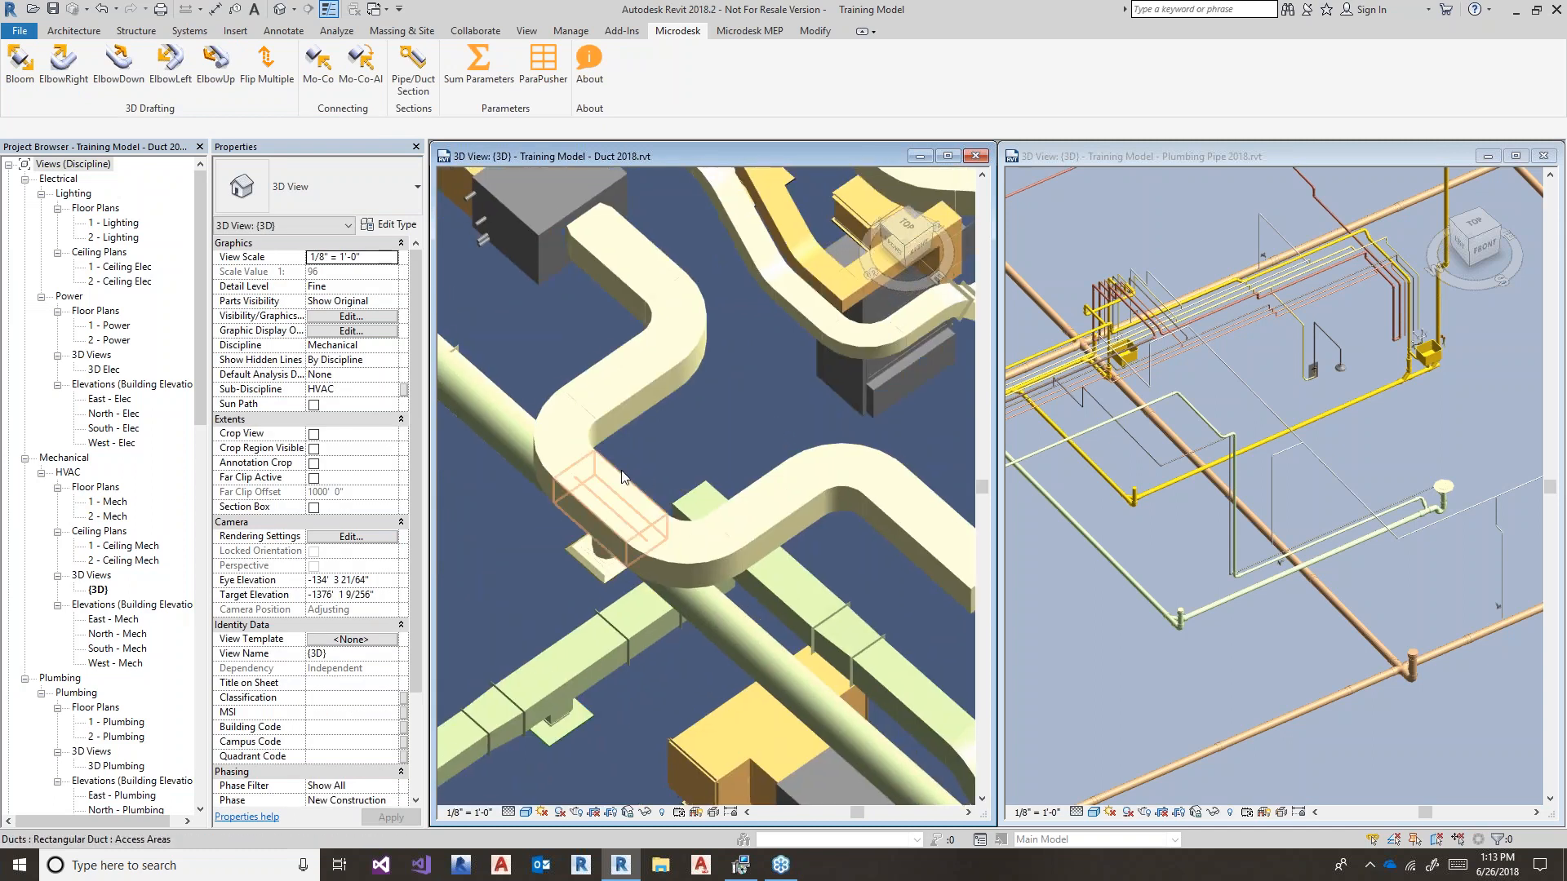
{"action": "left_click", "coordinate": [621, 478]}
{"action": "left_click_drag", "start_coordinate": [622, 473], "coordinate": [692, 420]}
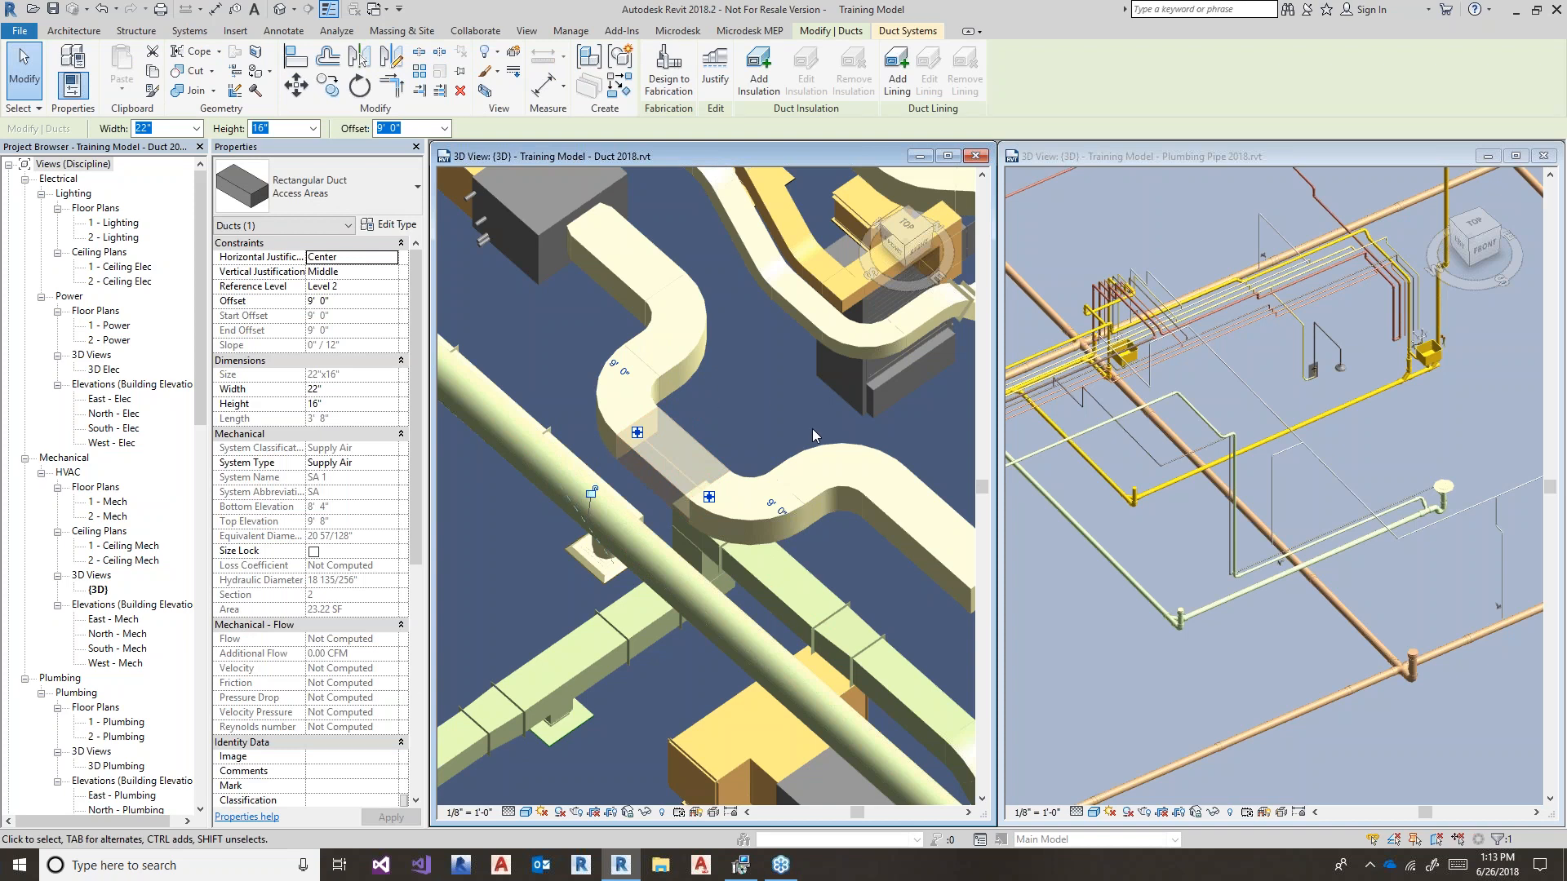
{"action": "key", "text": "Escape"}
- Nudge the offset duct segment down with the arrow key, then start ElbowDown on the vertical duct
{"action": "middle_click_drag", "start_coordinate": [751, 416], "coordinate": [587, 335]}
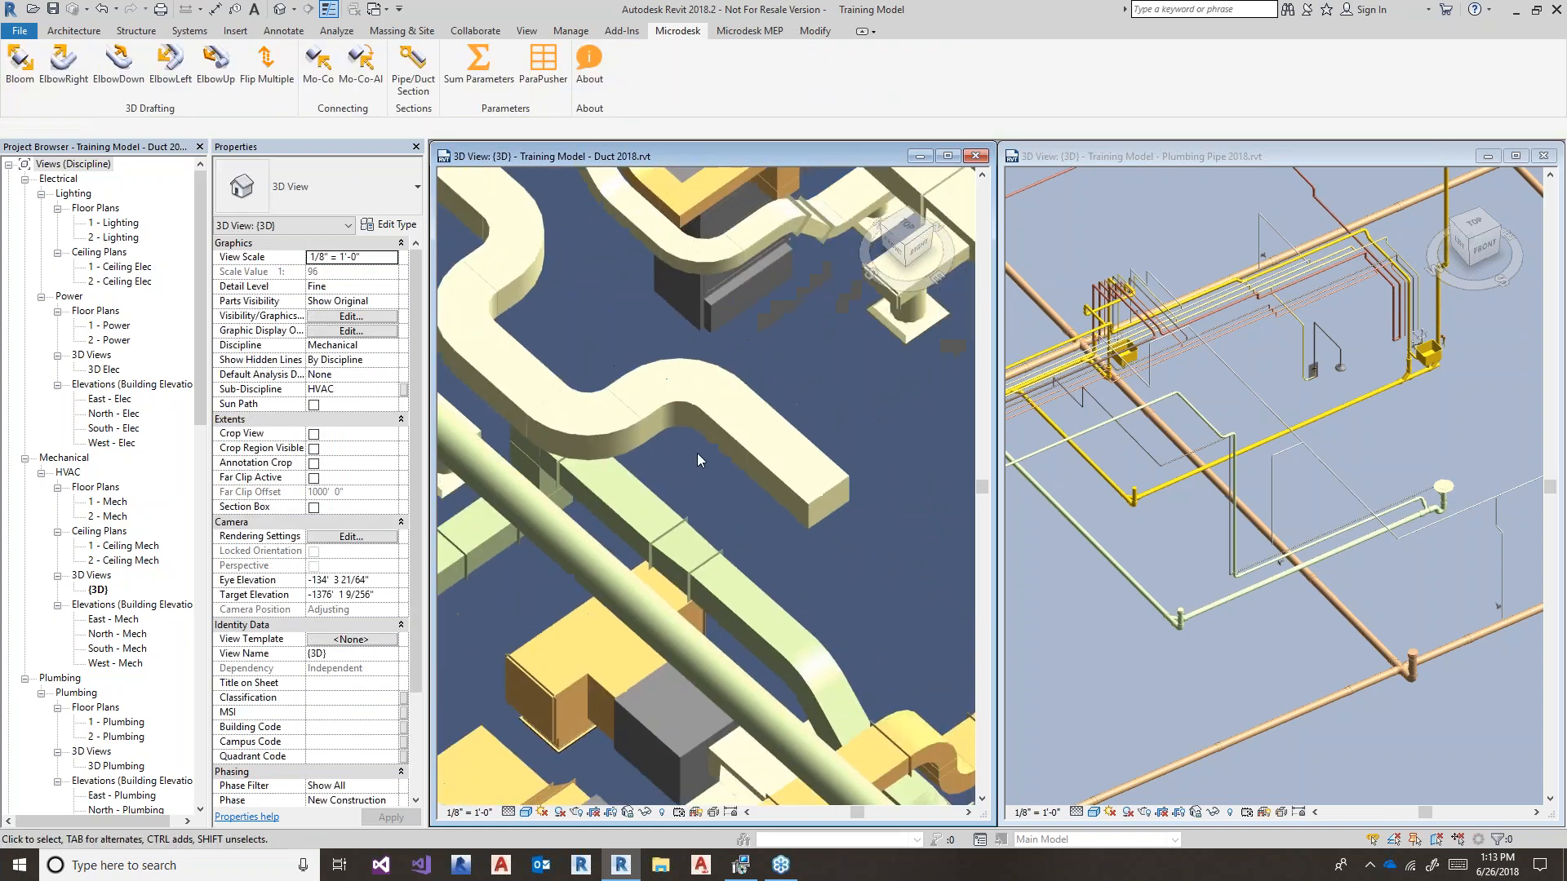
{"action": "left_click", "coordinate": [548, 363]}
{"action": "key", "text": "Down"}
{"action": "key", "text": "Down"}
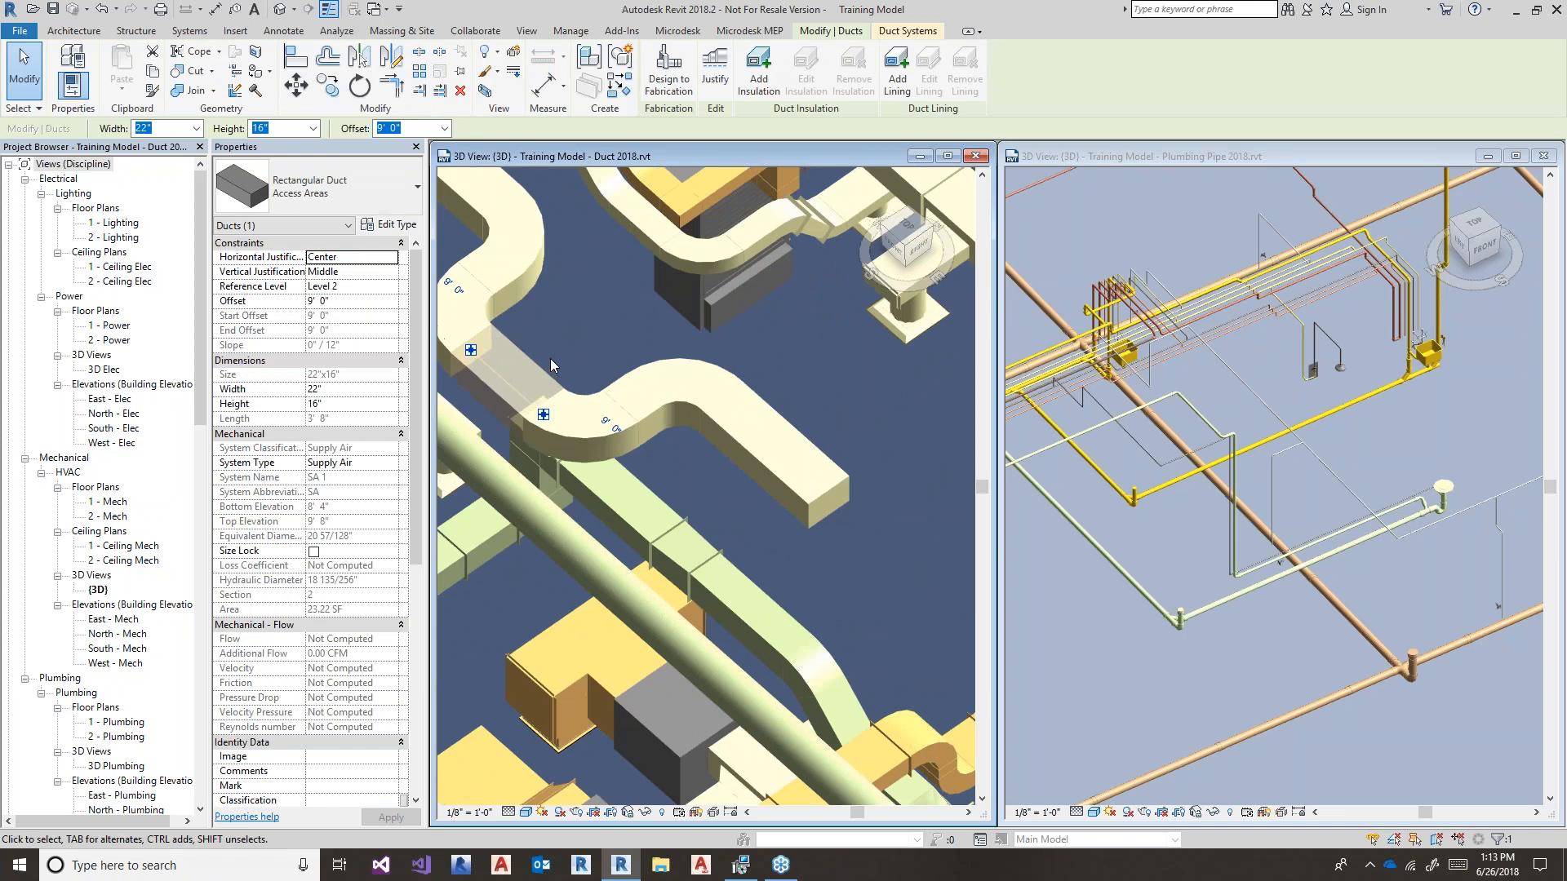
{"action": "middle_click_drag", "start_coordinate": [550, 359], "coordinate": [582, 396]}
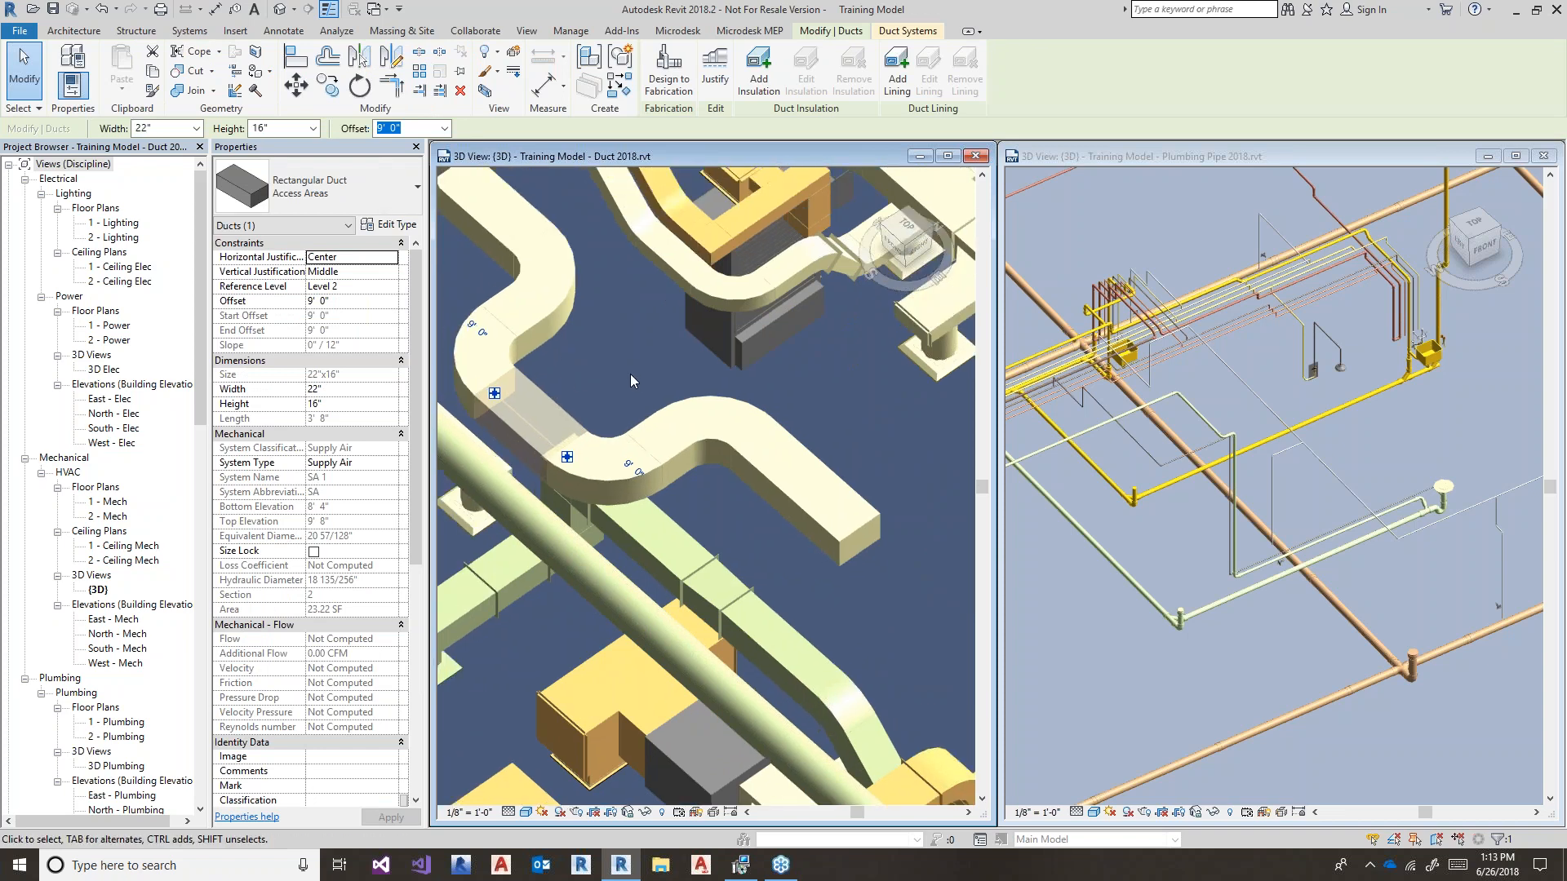
{"action": "left_click", "coordinate": [630, 374]}
{"action": "left_click", "coordinate": [119, 65]}
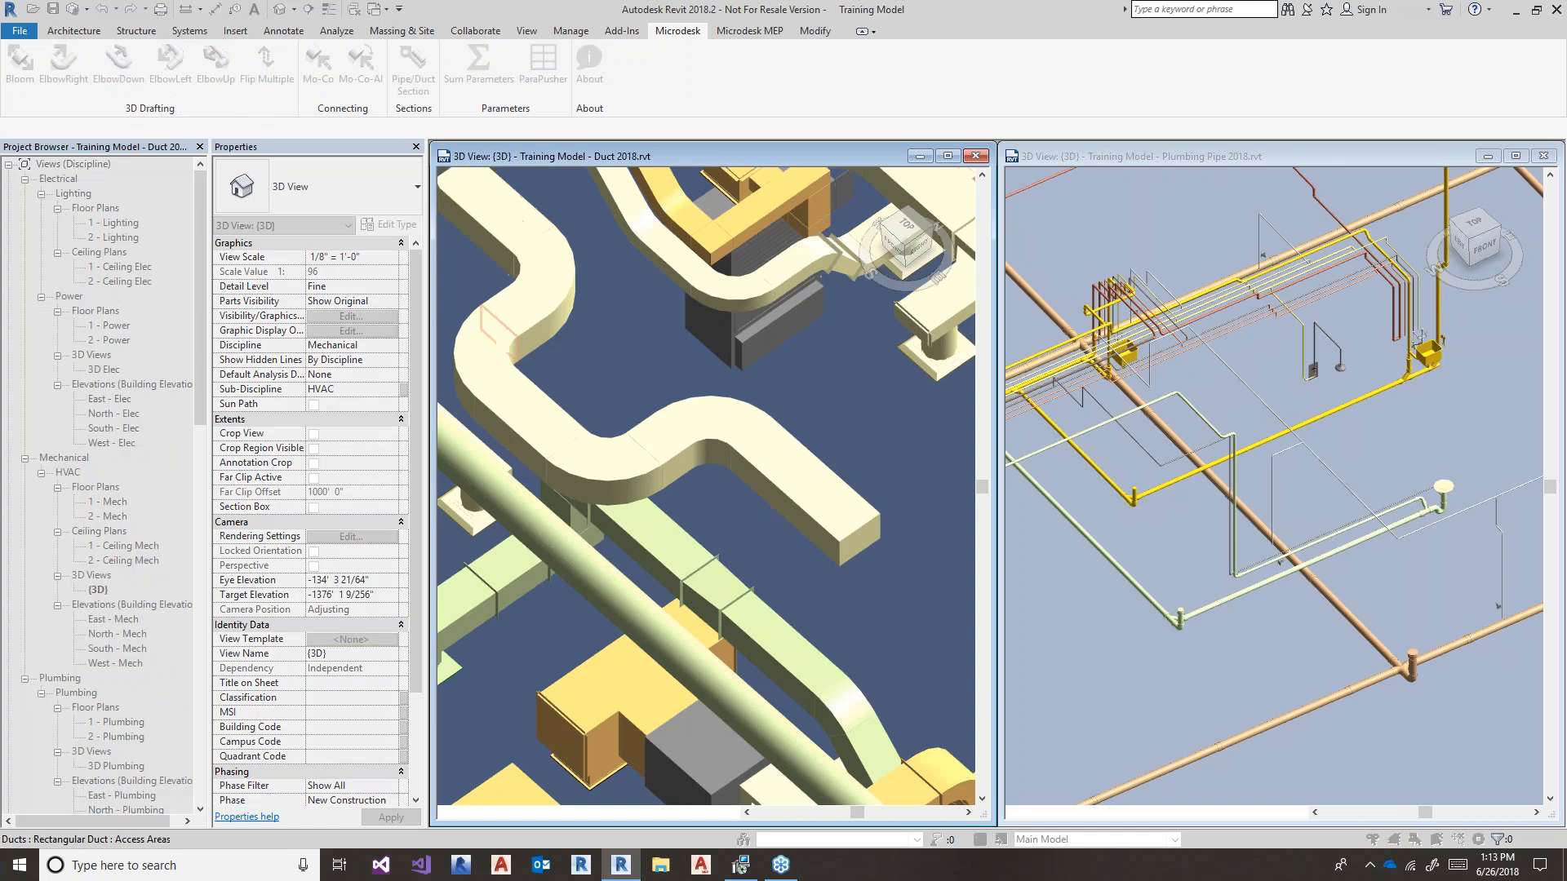
{"action": "middle_click_drag", "start_coordinate": [866, 625], "coordinate": [713, 498]}
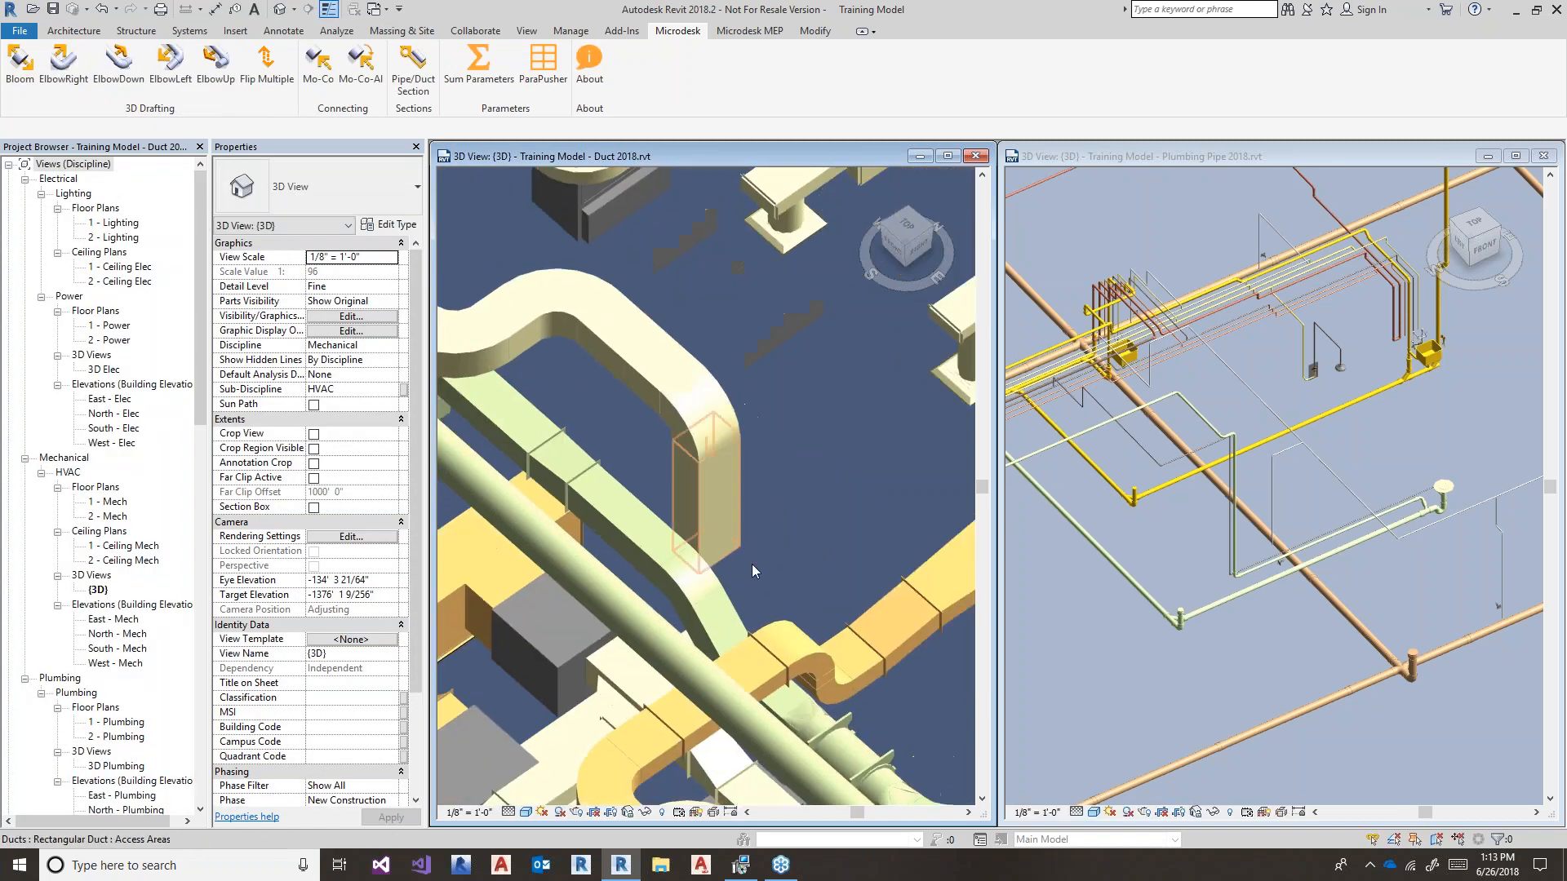
- Apply ElbowLeft to the vertical duct to add an elbow and horizontal run
{"action": "left_click", "coordinate": [63, 65]}
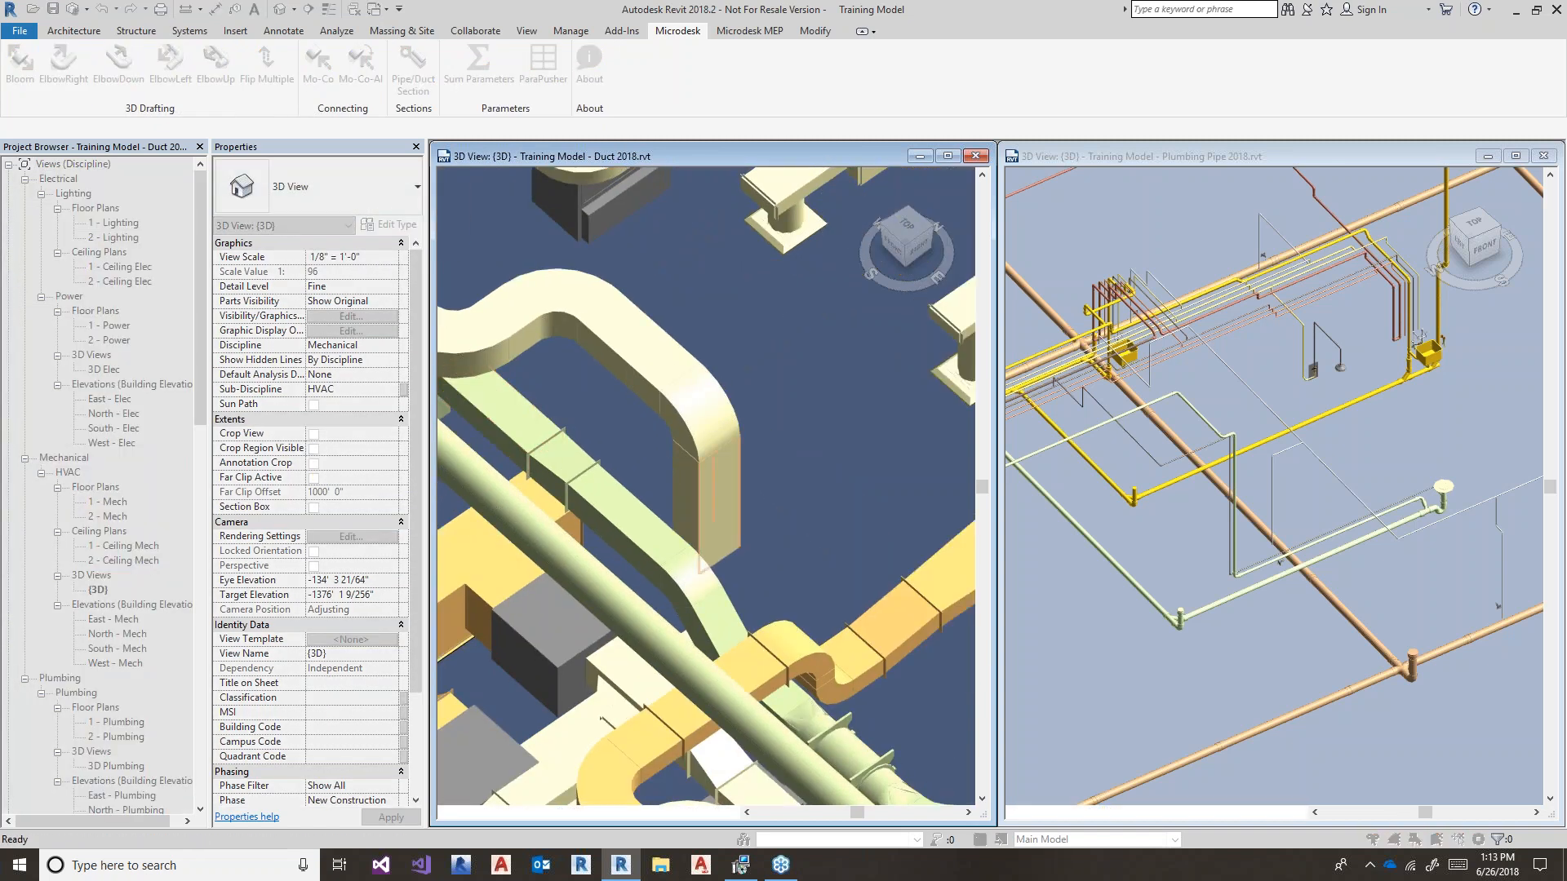
{"action": "left_click", "coordinate": [623, 466]}
{"action": "left_click", "coordinate": [170, 66]}
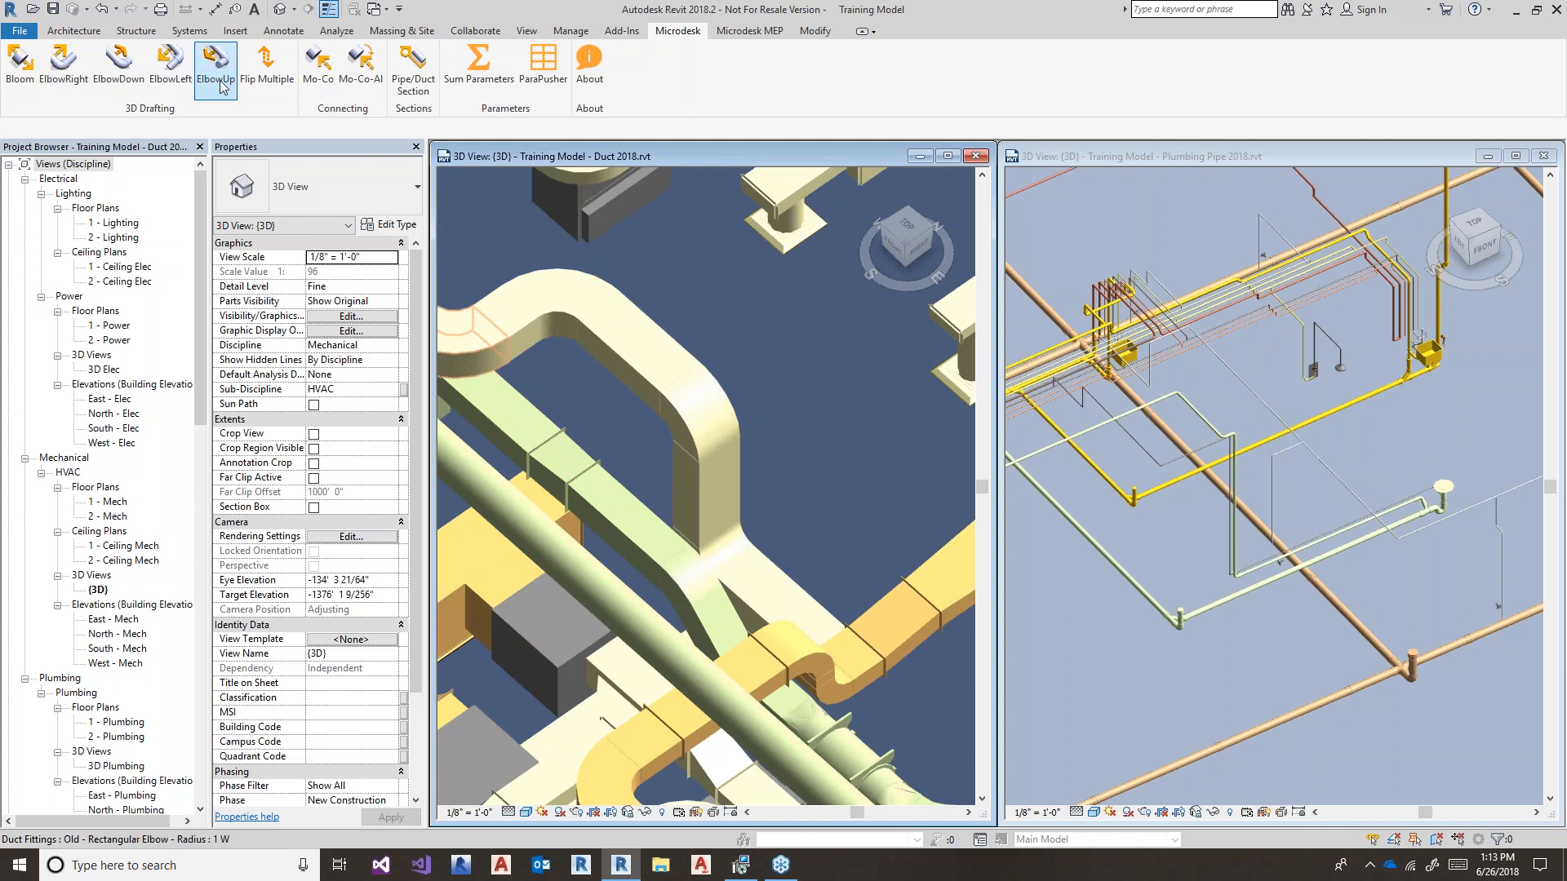
{"action": "left_click", "coordinate": [865, 540]}
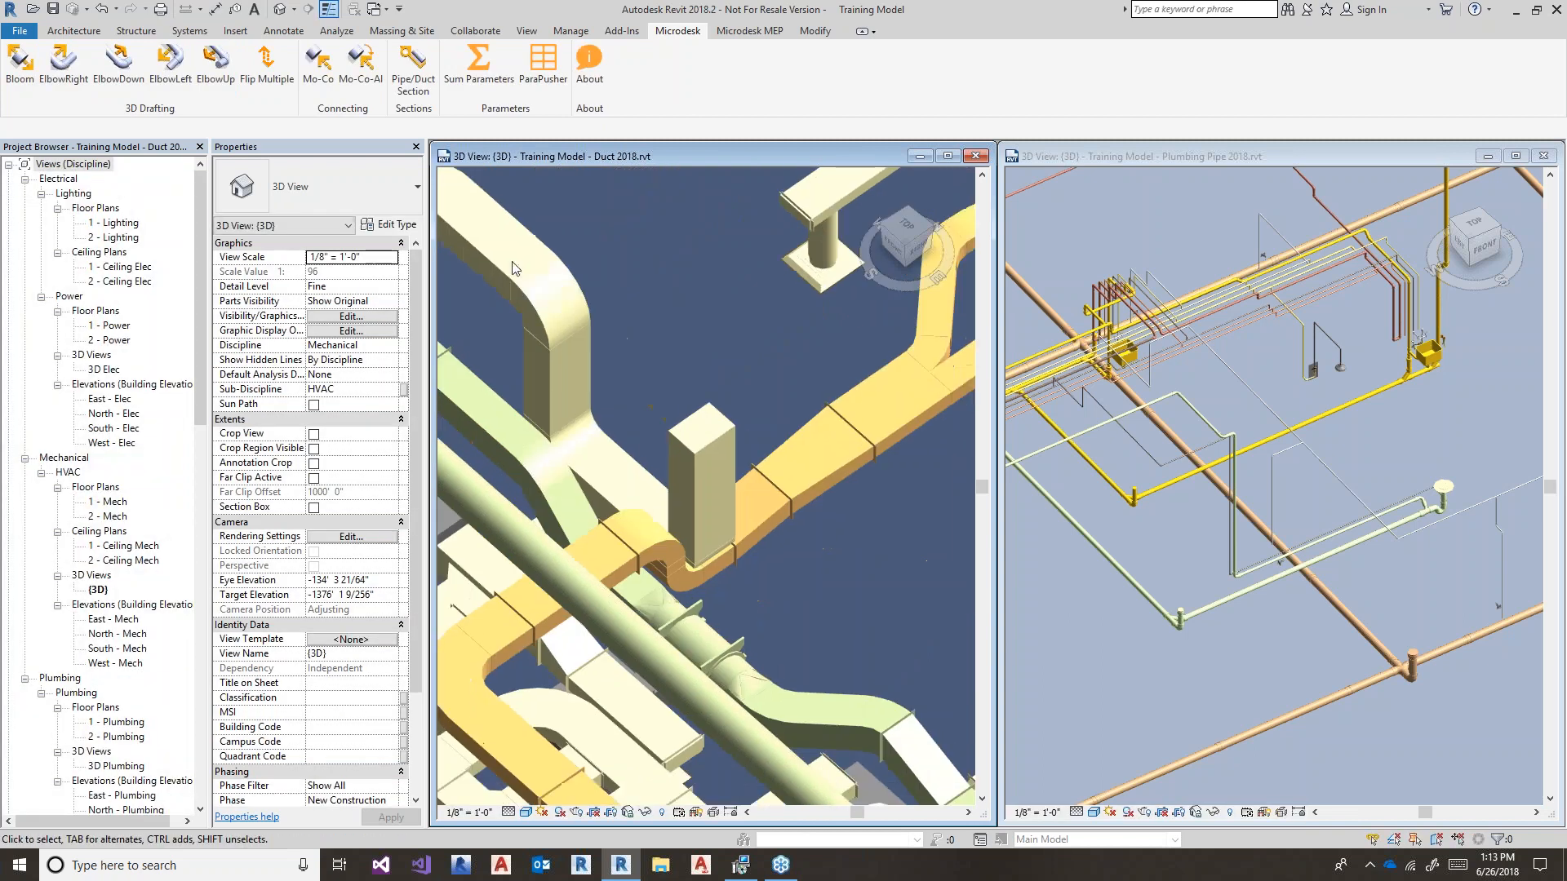
{"action": "left_click", "coordinate": [175, 76]}
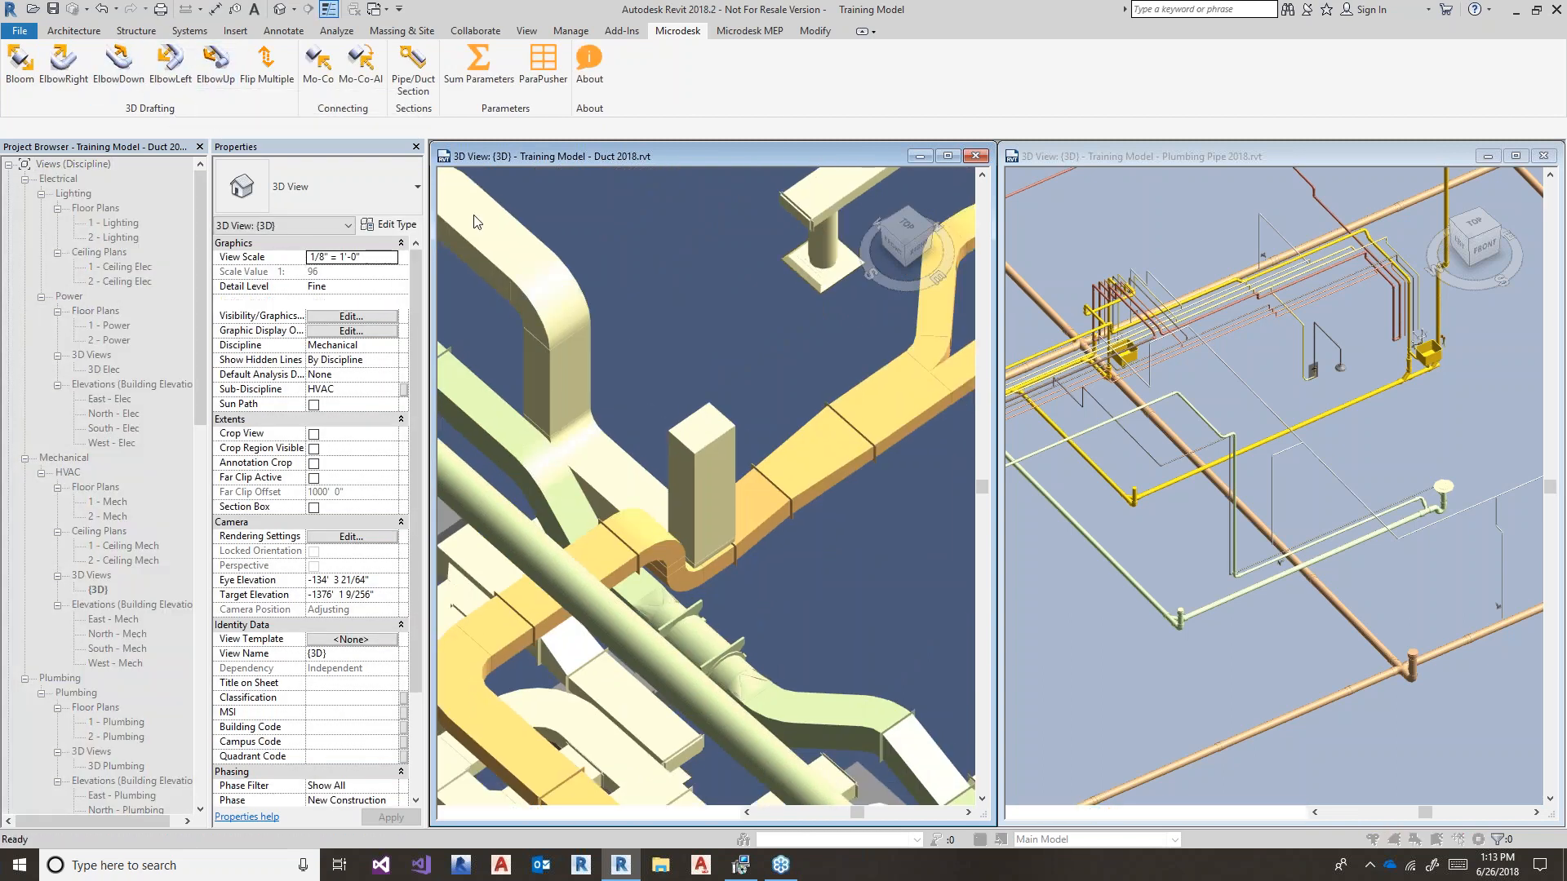
{"action": "left_click", "coordinate": [703, 457]}
{"action": "middle_click_drag", "start_coordinate": [677, 302], "coordinate": [800, 409]}
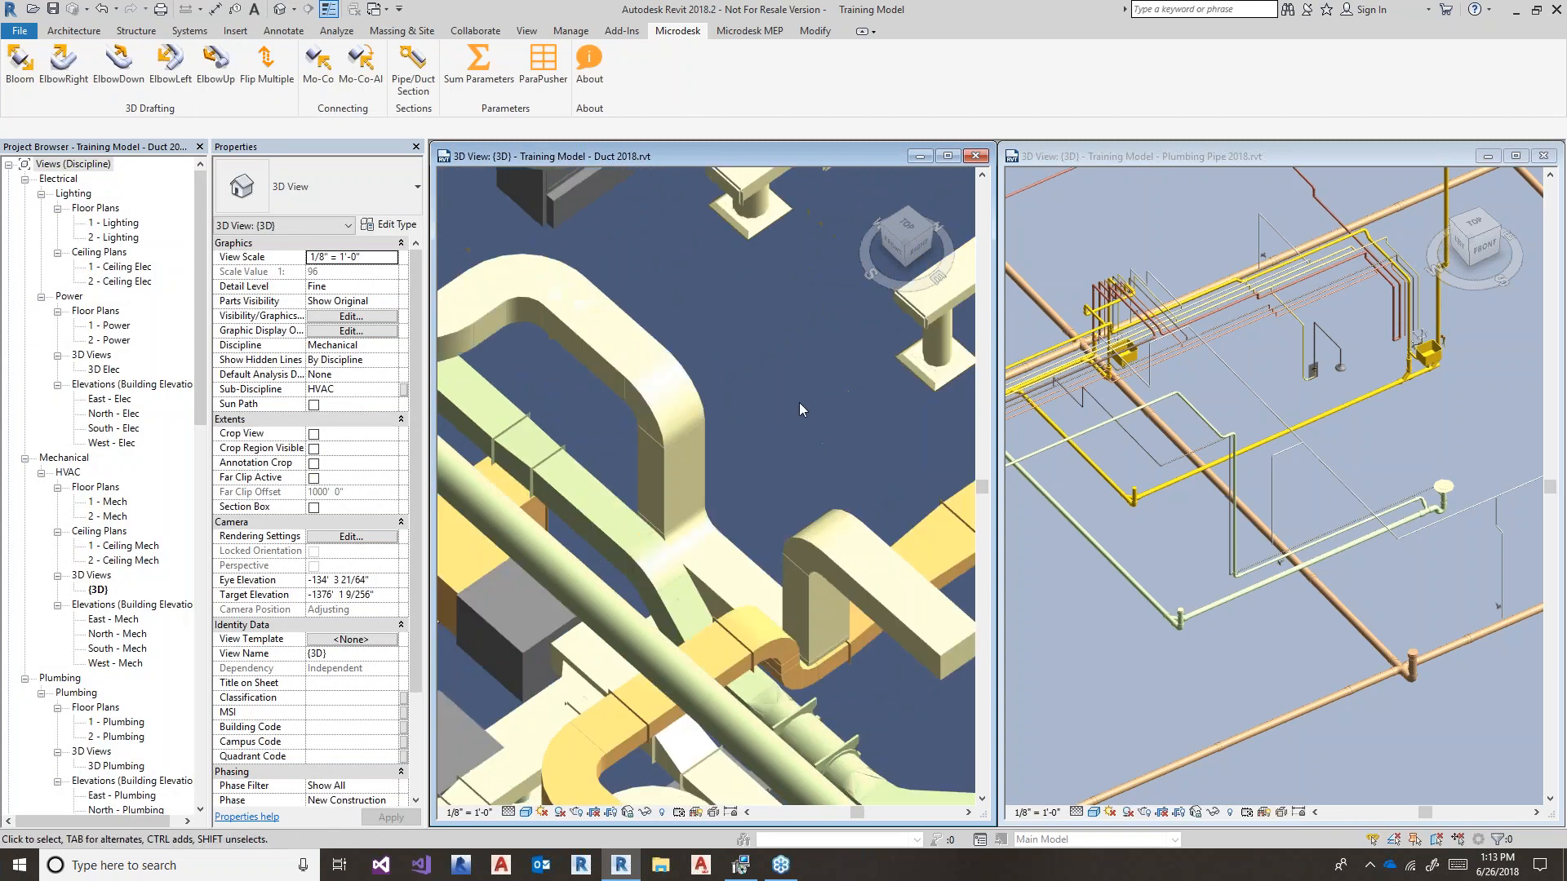
- Set the new horizontal duct's Offset to 6' 0" so it rises over the lower ductwork
{"action": "left_click", "coordinate": [741, 579]}
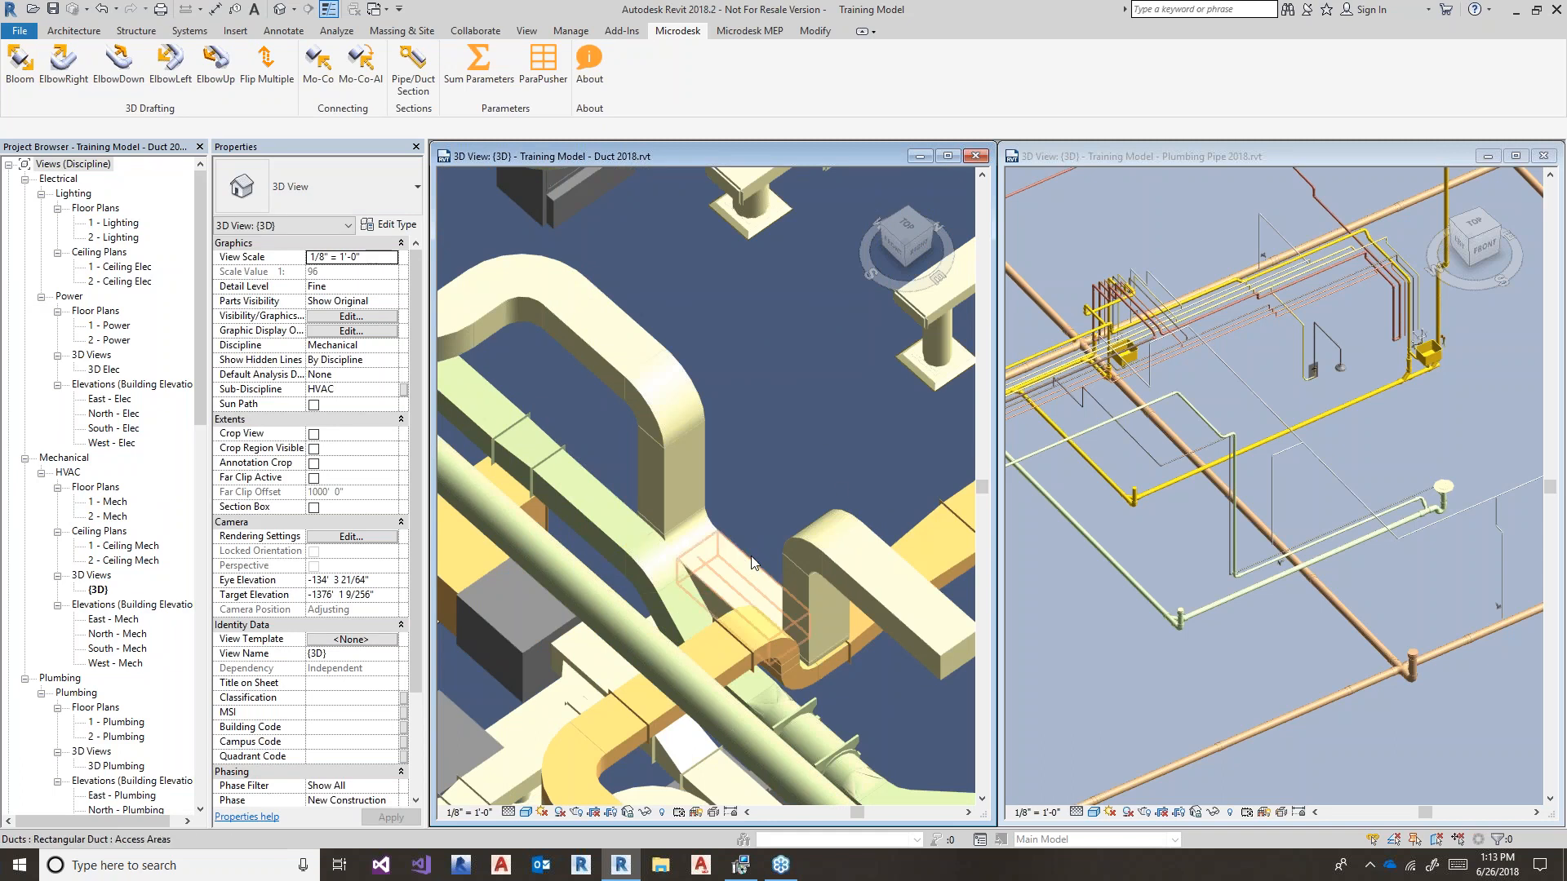
{"action": "middle_click_drag", "start_coordinate": [727, 453], "coordinate": [372, 408], "text": "shift"}
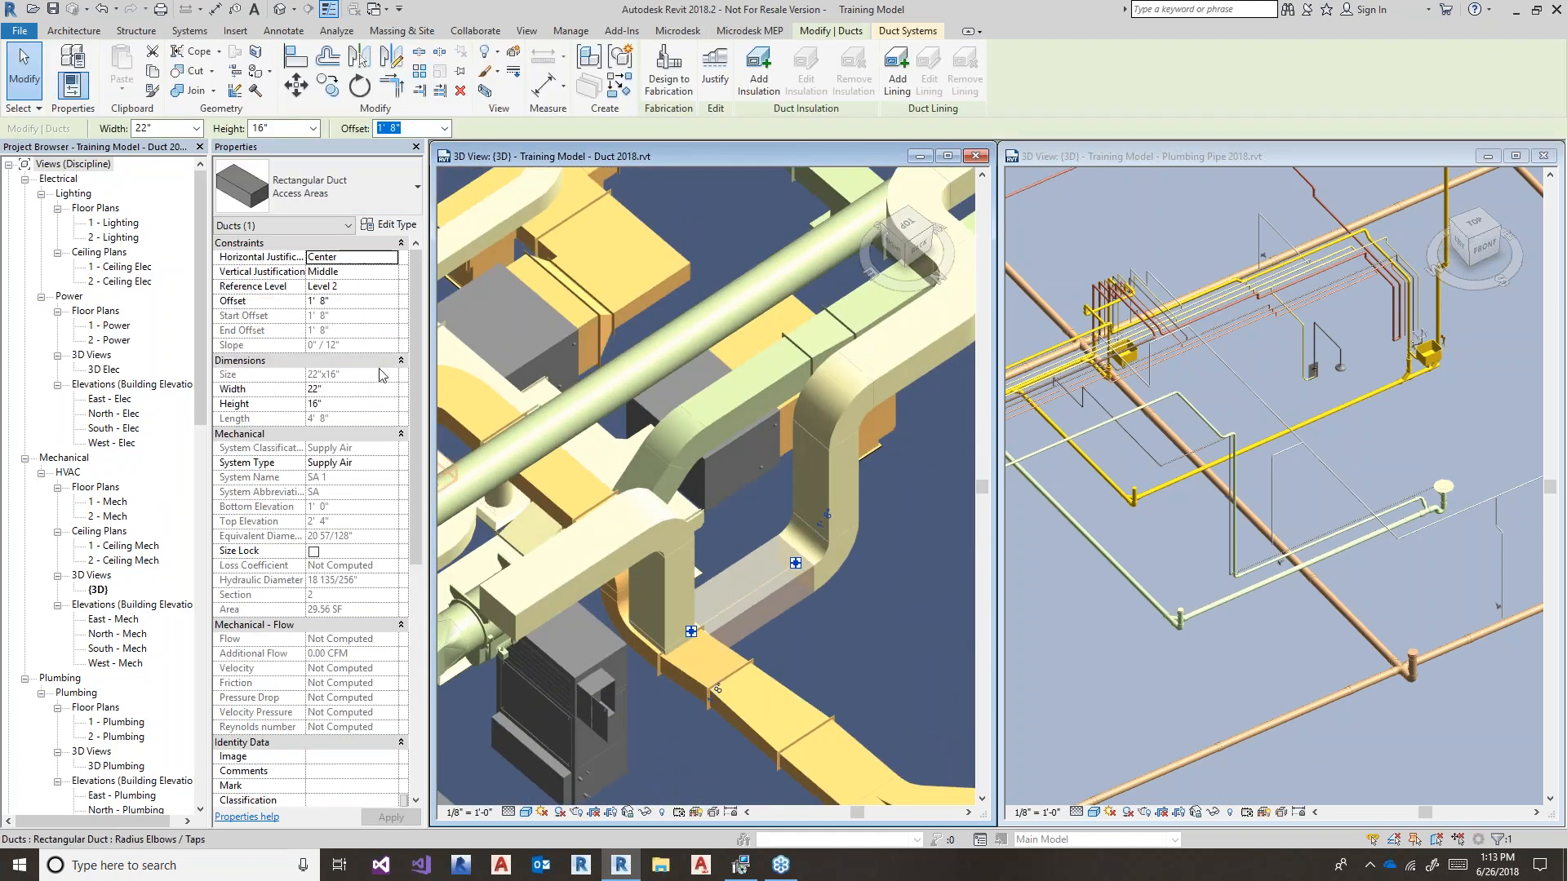
{"action": "double_click", "coordinate": [394, 128]}
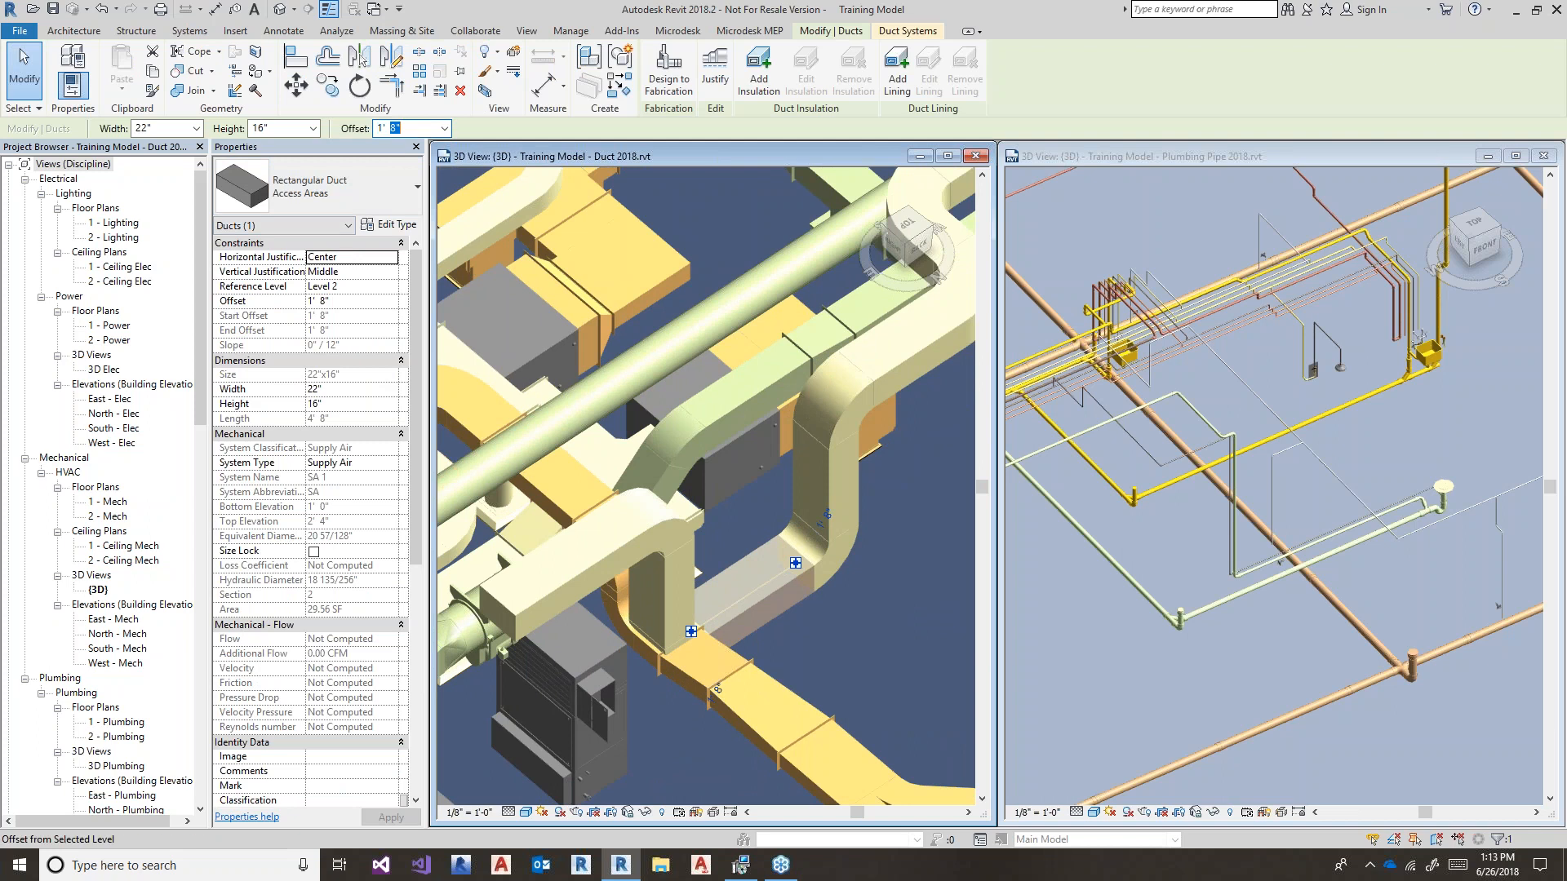
{"action": "type", "text": "6"}
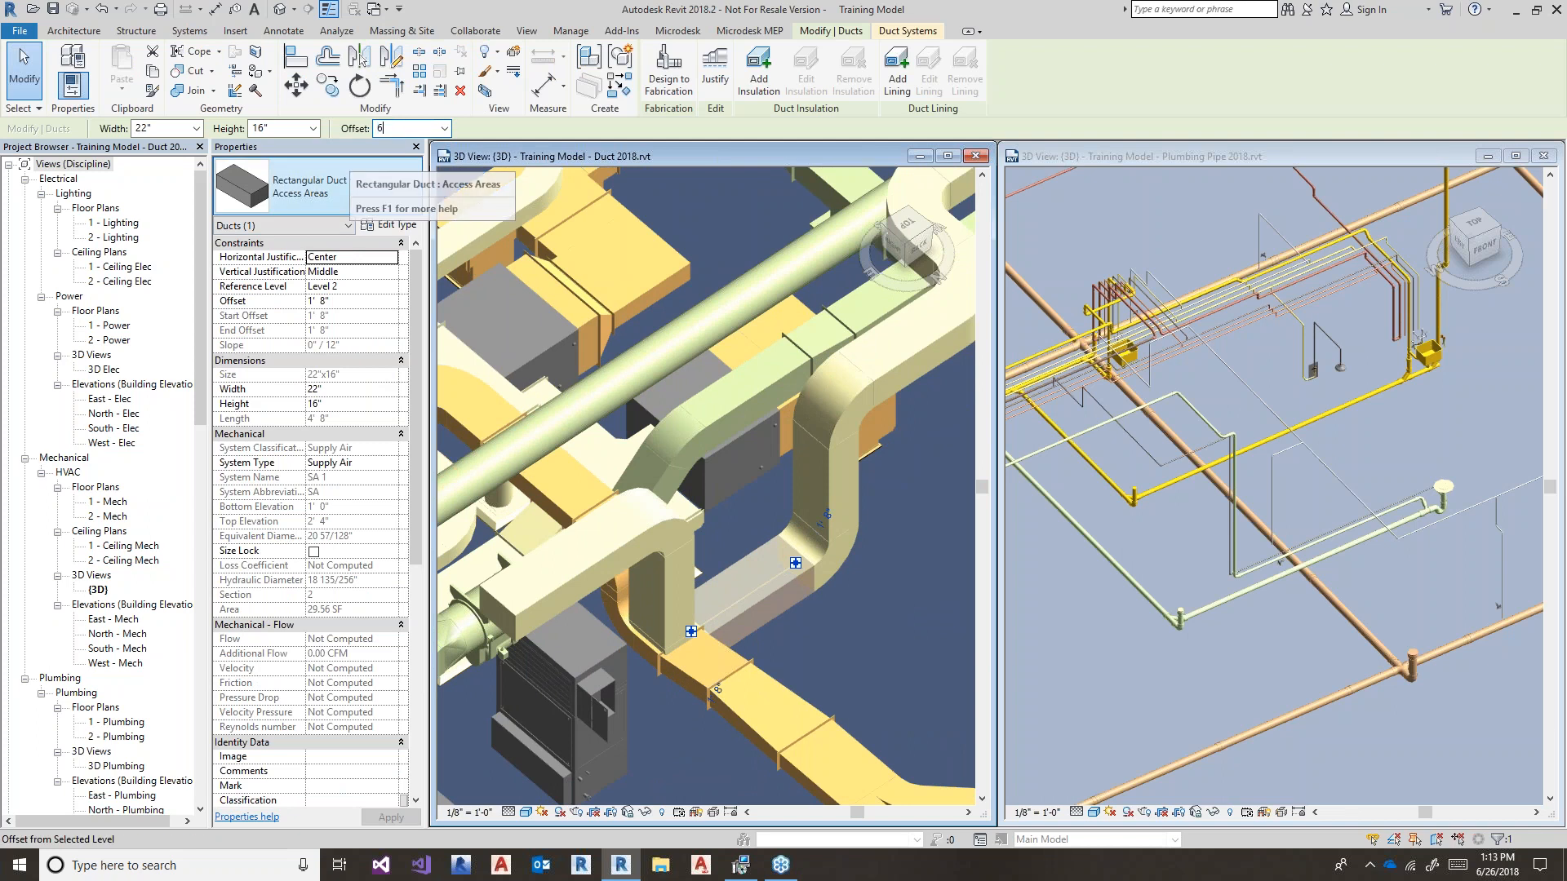
{"action": "key", "text": "Return"}
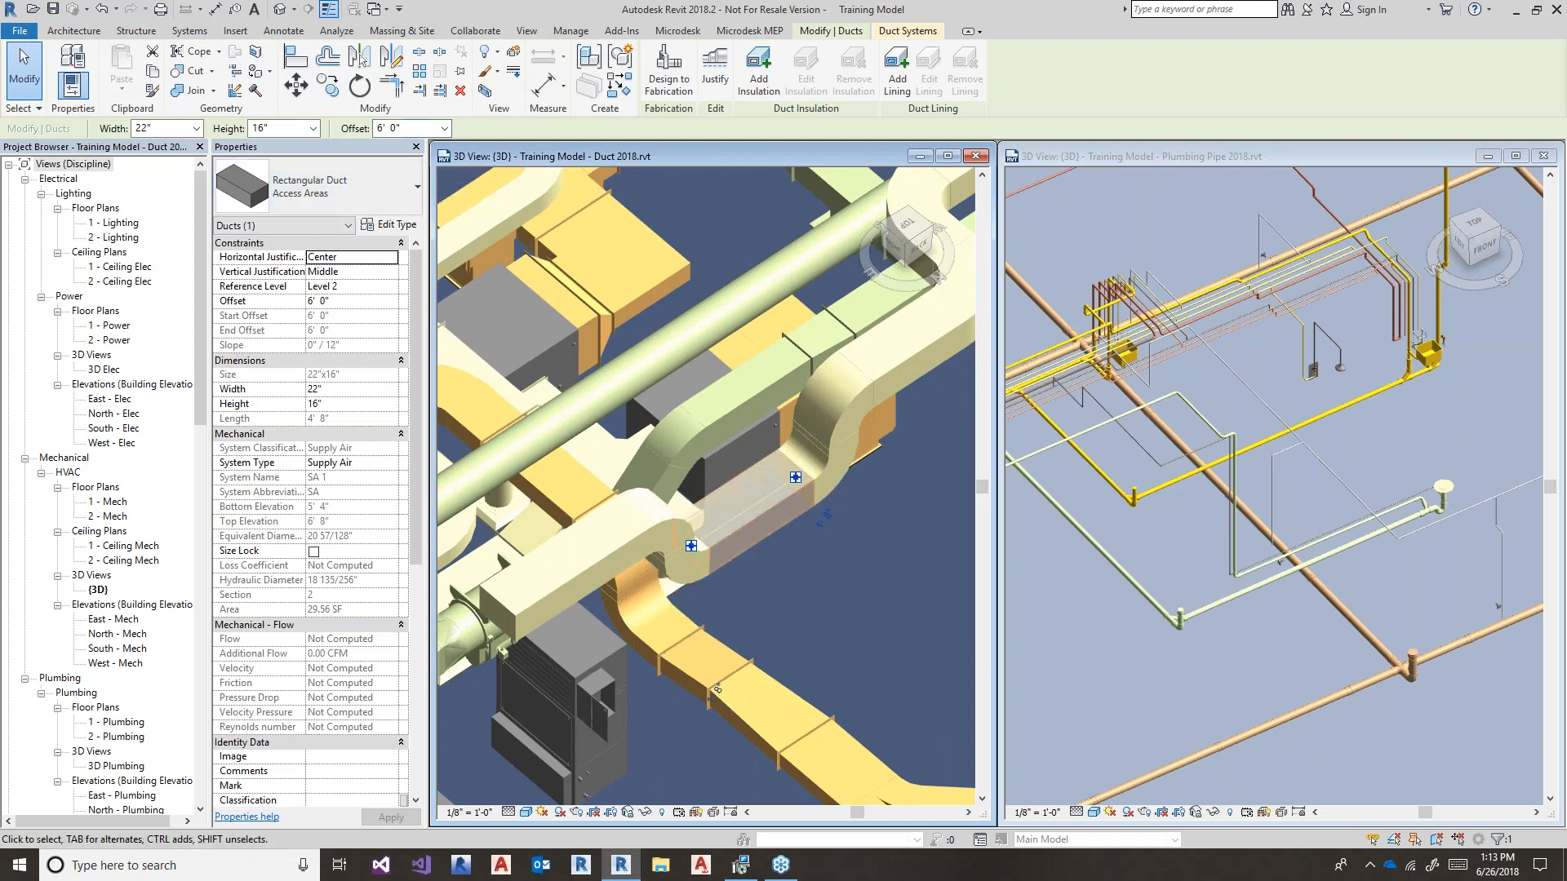
{"action": "left_click", "coordinate": [791, 563]}
- Inspect the short duct segment and the radius elbows of the raised offset
{"action": "scroll", "coordinate": [937, 559], "scroll_direction": "up", "scroll_amount": 5}
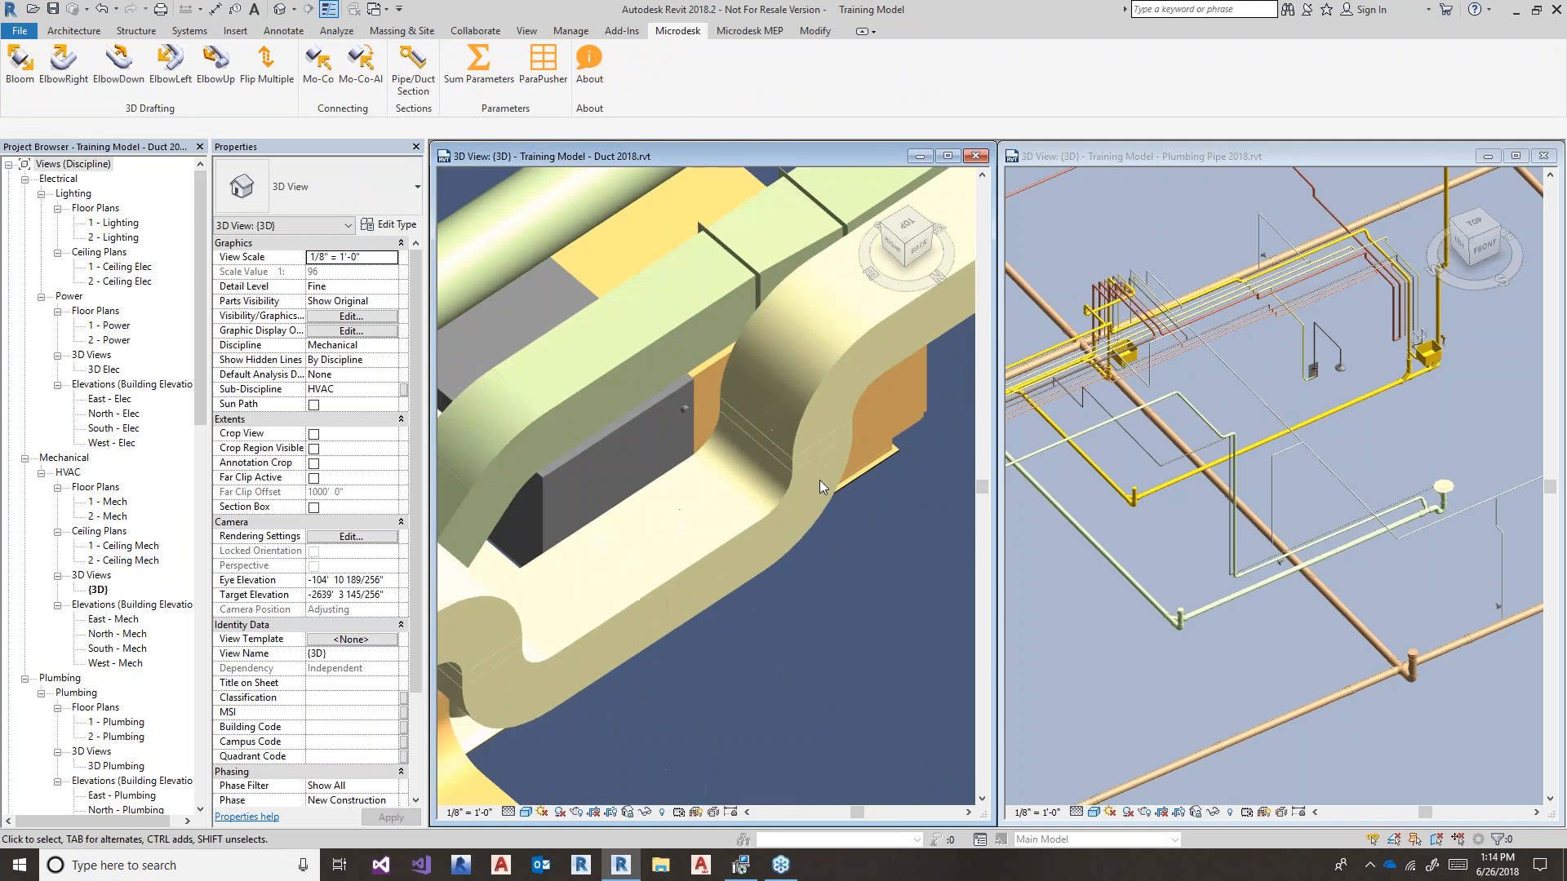
{"action": "left_click", "coordinate": [801, 458]}
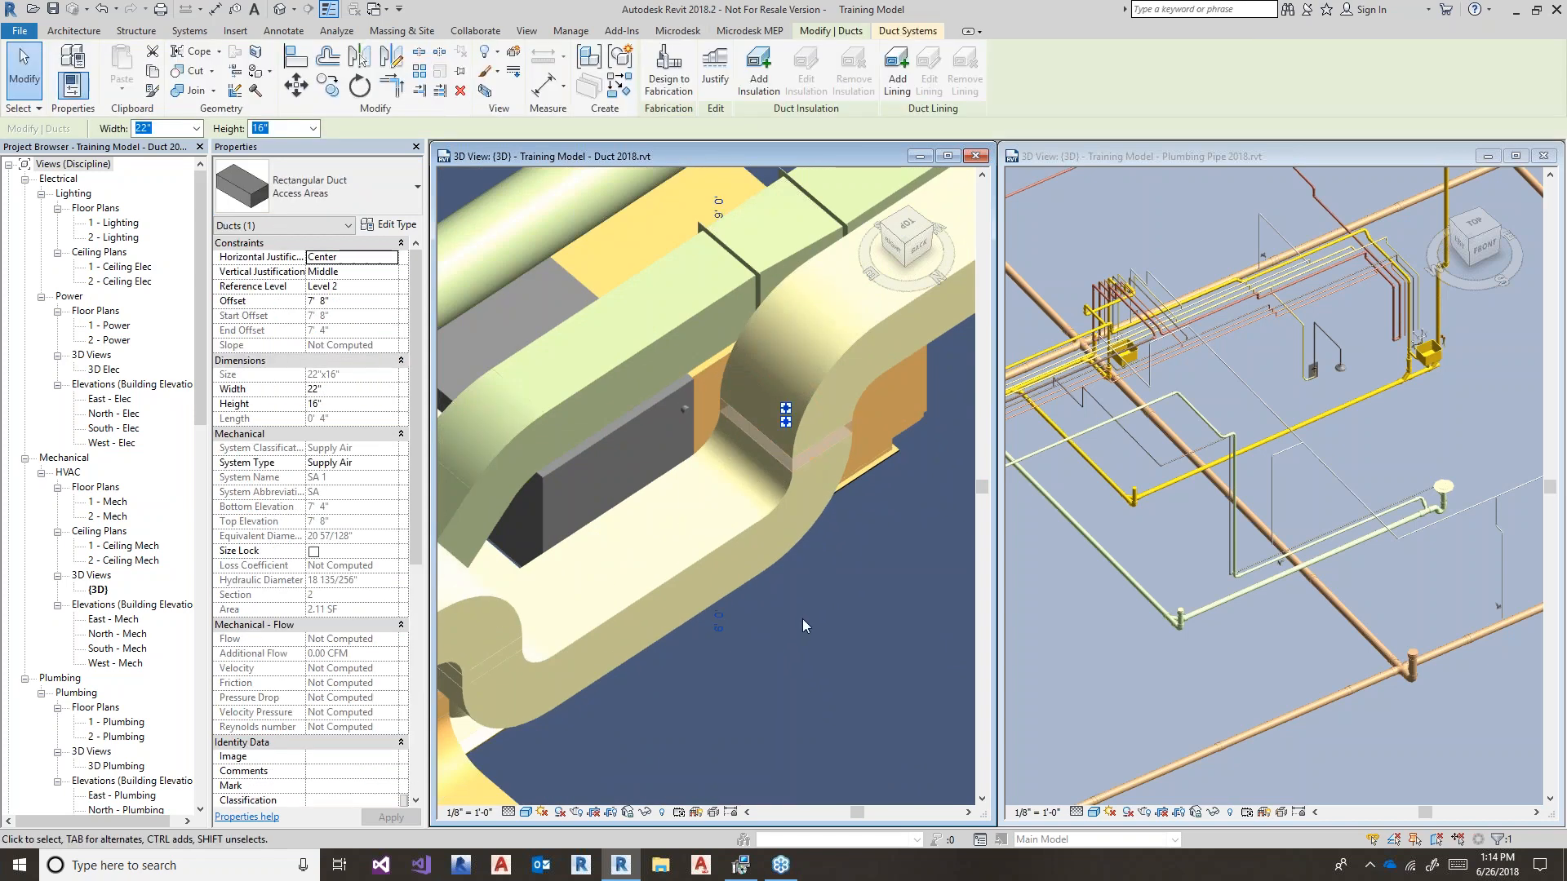
{"action": "left_click", "coordinate": [791, 604]}
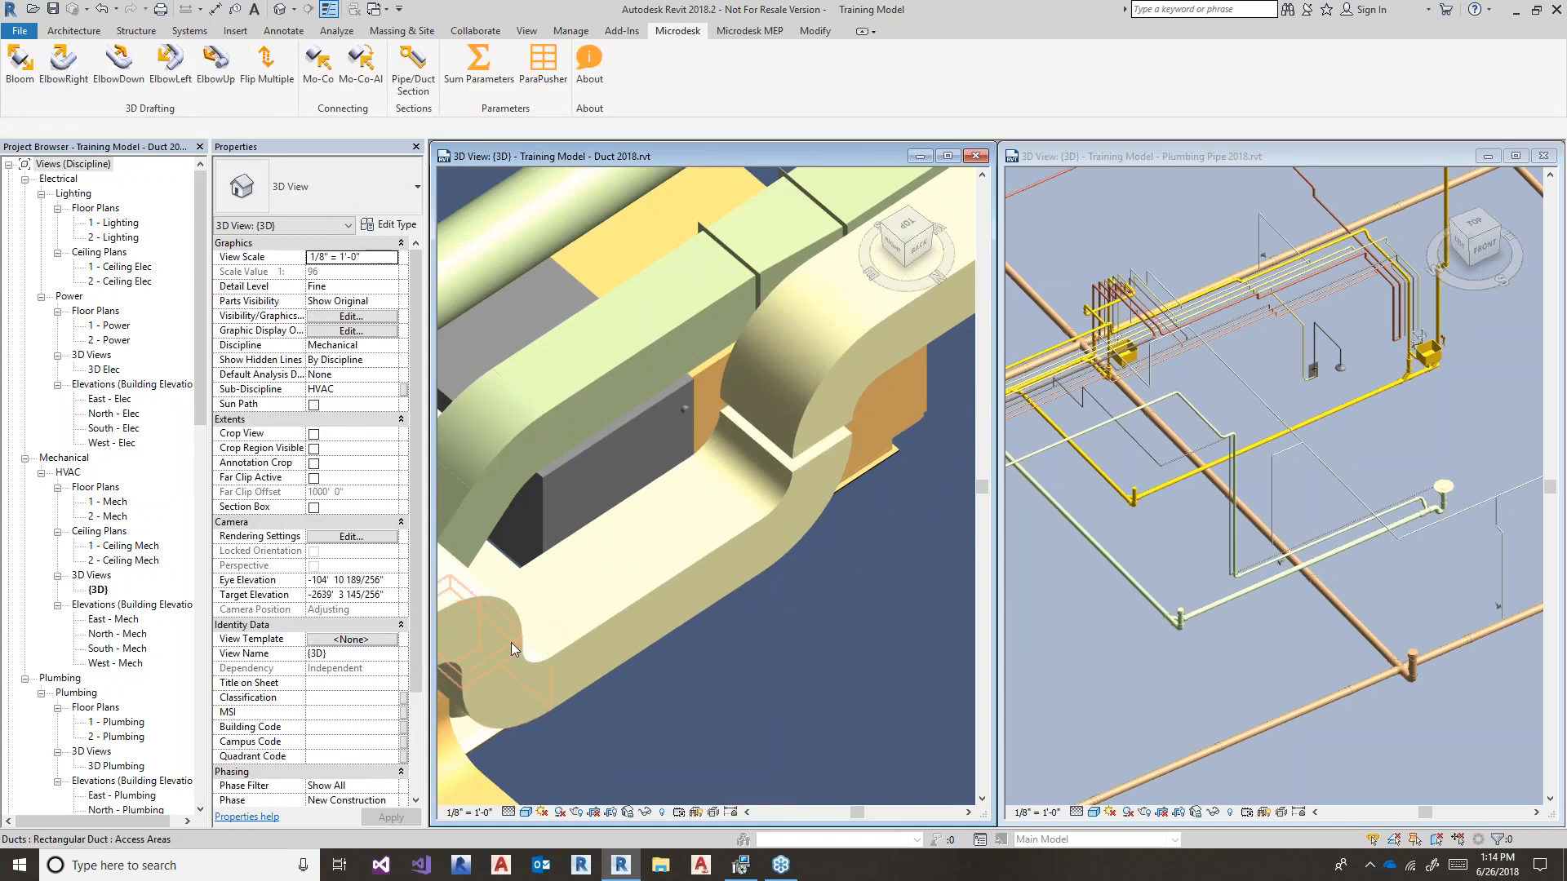
{"action": "left_click", "coordinate": [511, 644]}
{"action": "left_click", "coordinate": [762, 673]}
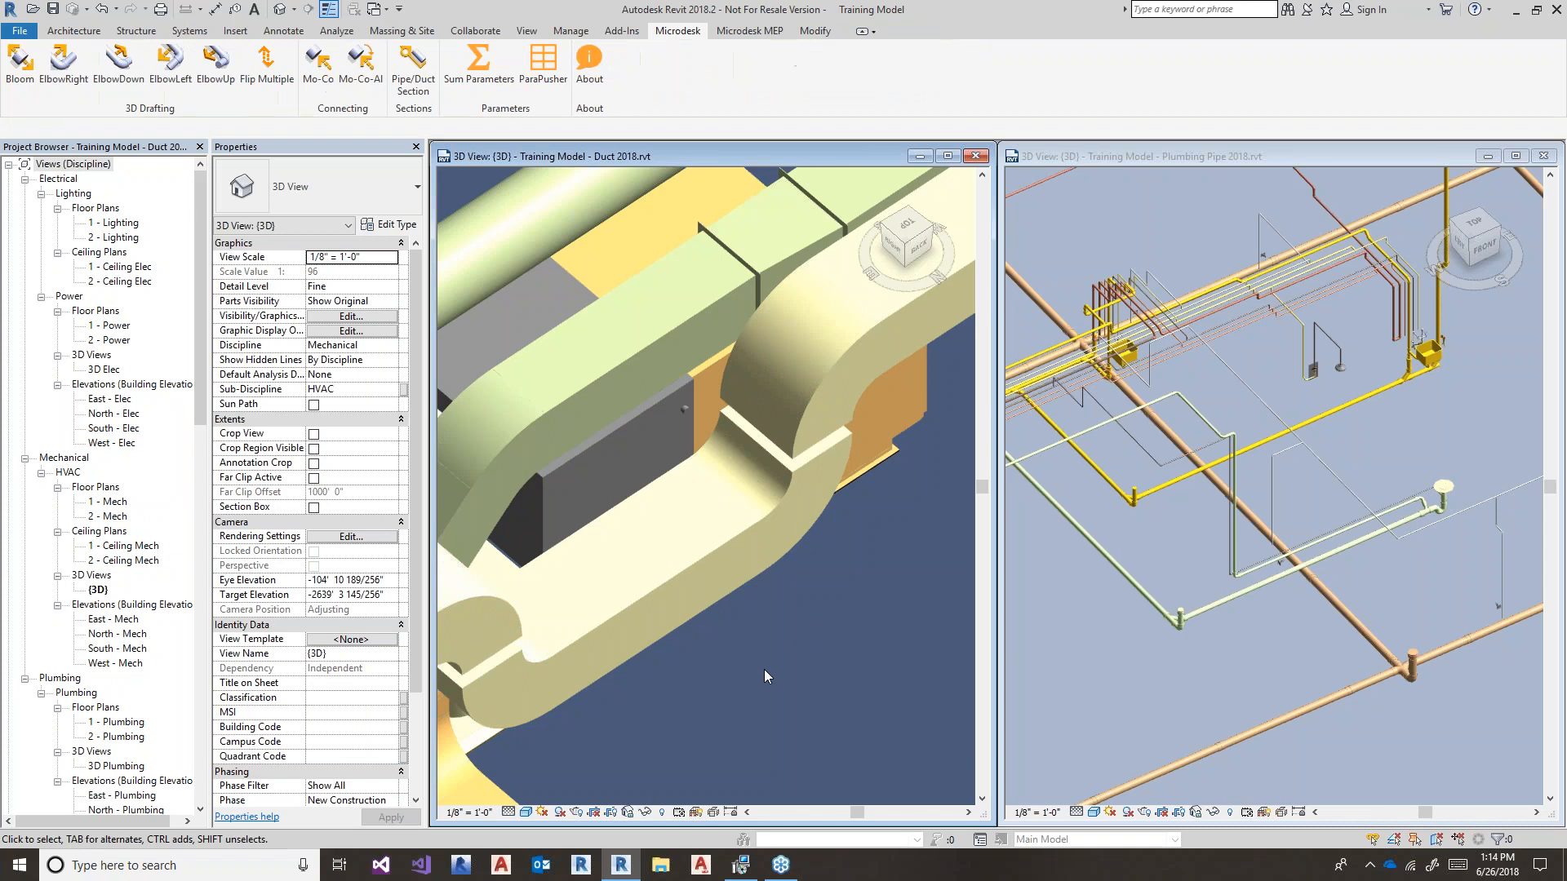
{"action": "left_click", "coordinate": [793, 468]}
{"action": "middle_click_drag", "start_coordinate": [887, 629], "coordinate": [840, 571], "text": "shift"}
{"action": "left_click", "coordinate": [875, 608]}
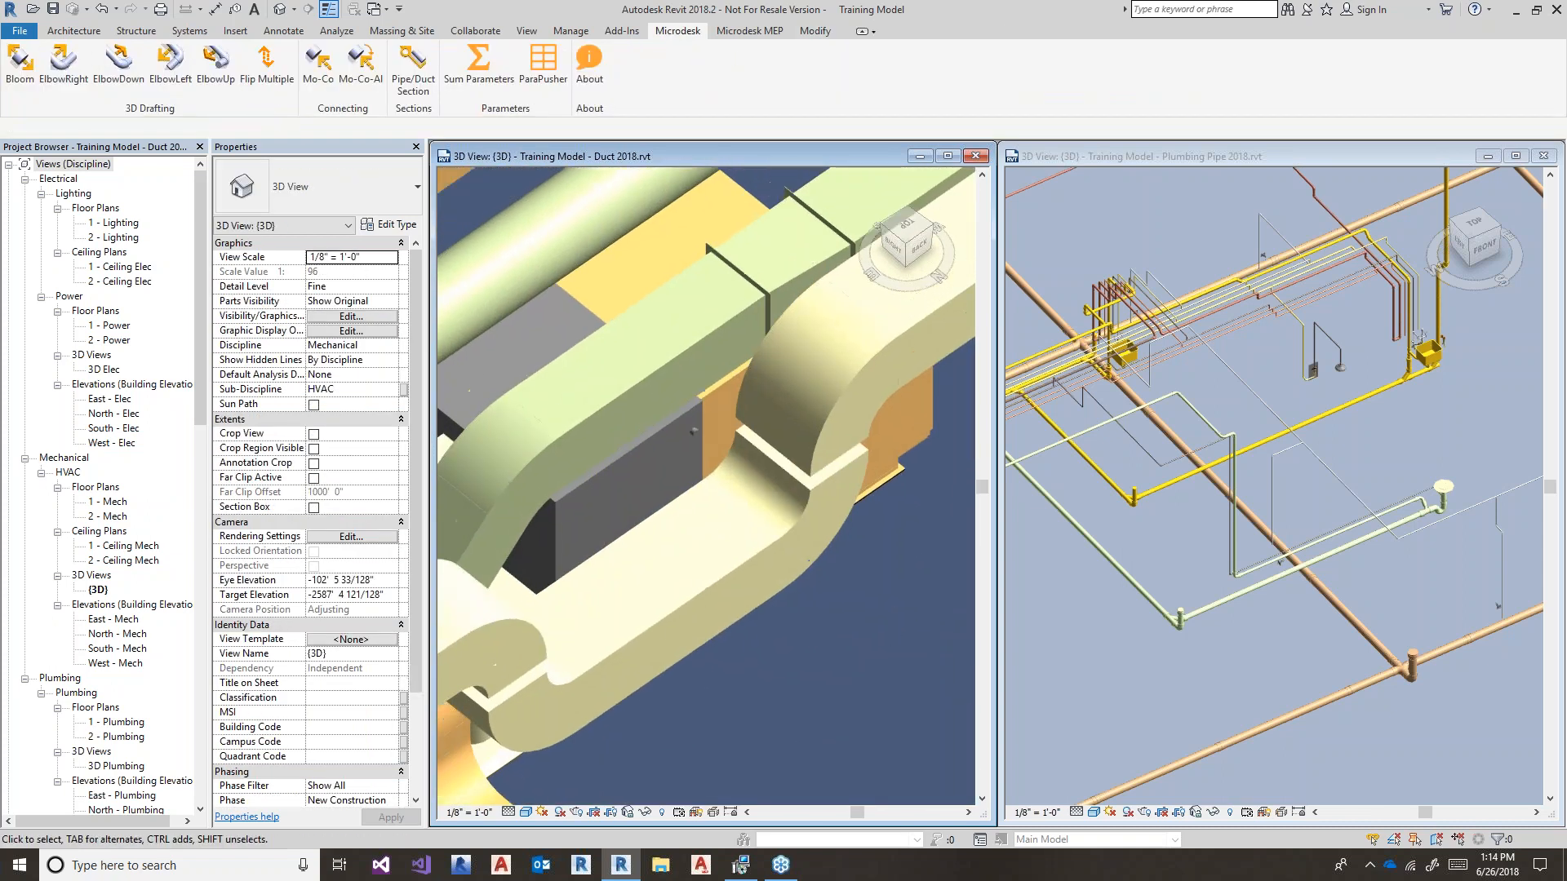
- Use Mo-Co to join one radius elbow directly onto the other, removing the short duct piece
{"action": "left_click", "coordinate": [319, 69]}
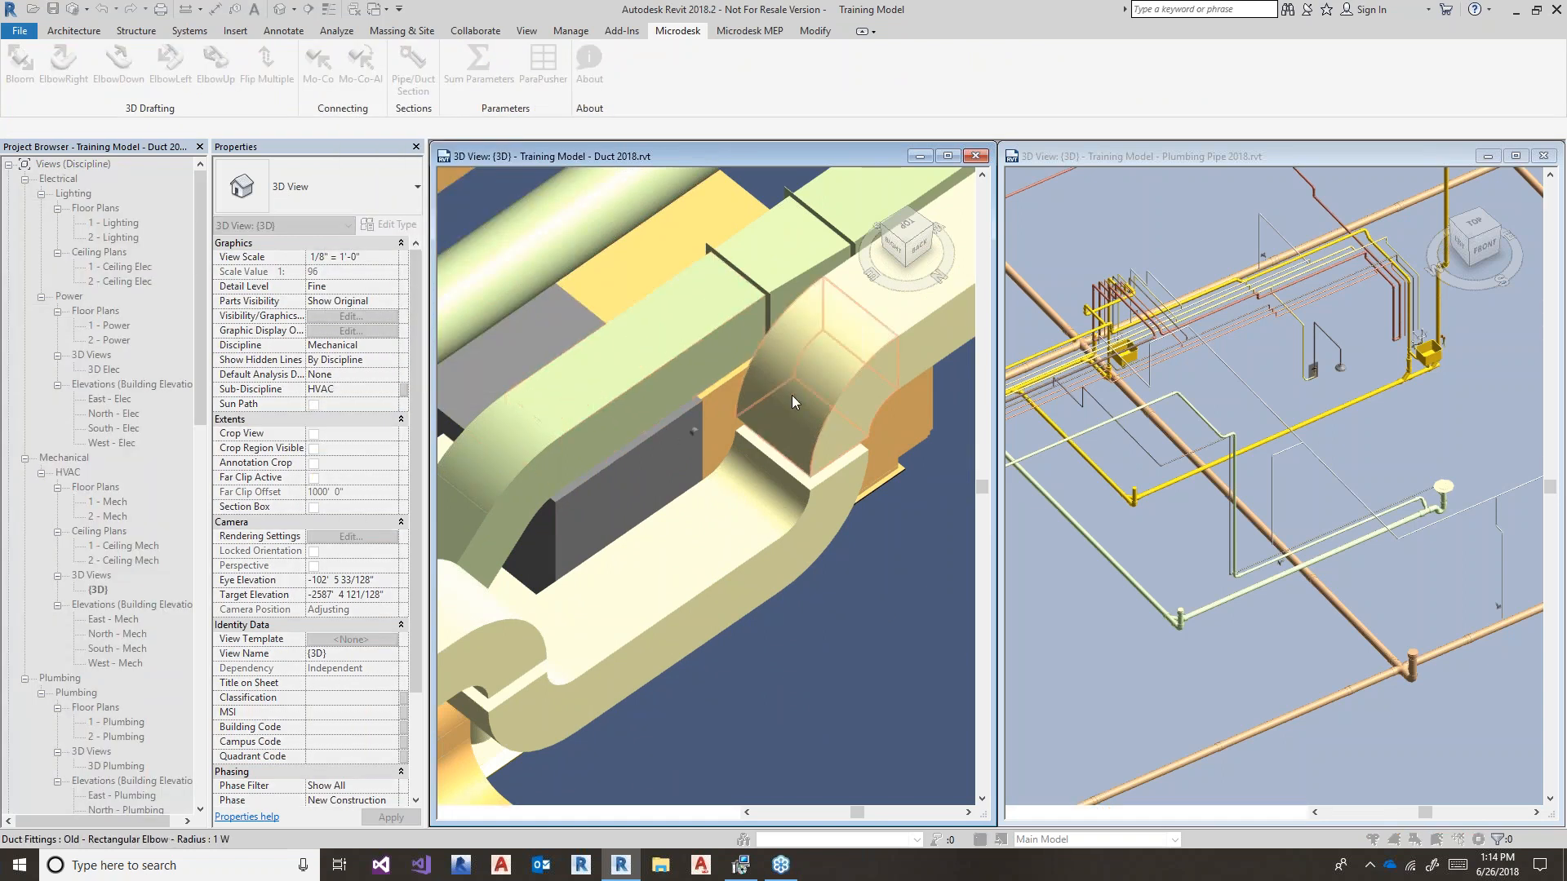
{"action": "left_click", "coordinate": [792, 397]}
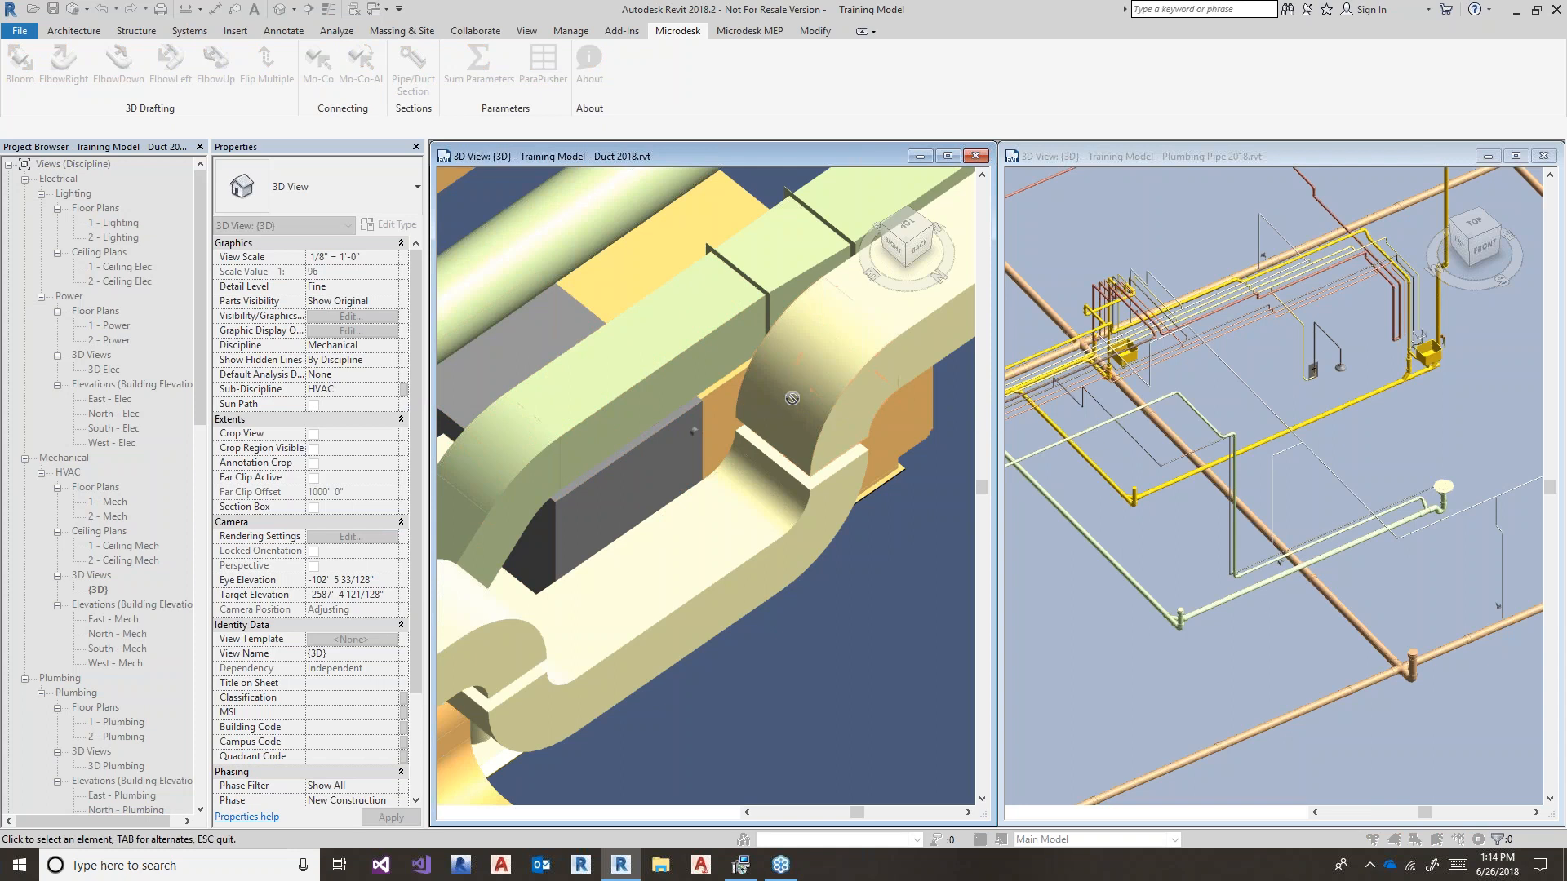
{"action": "left_click", "coordinate": [837, 477]}
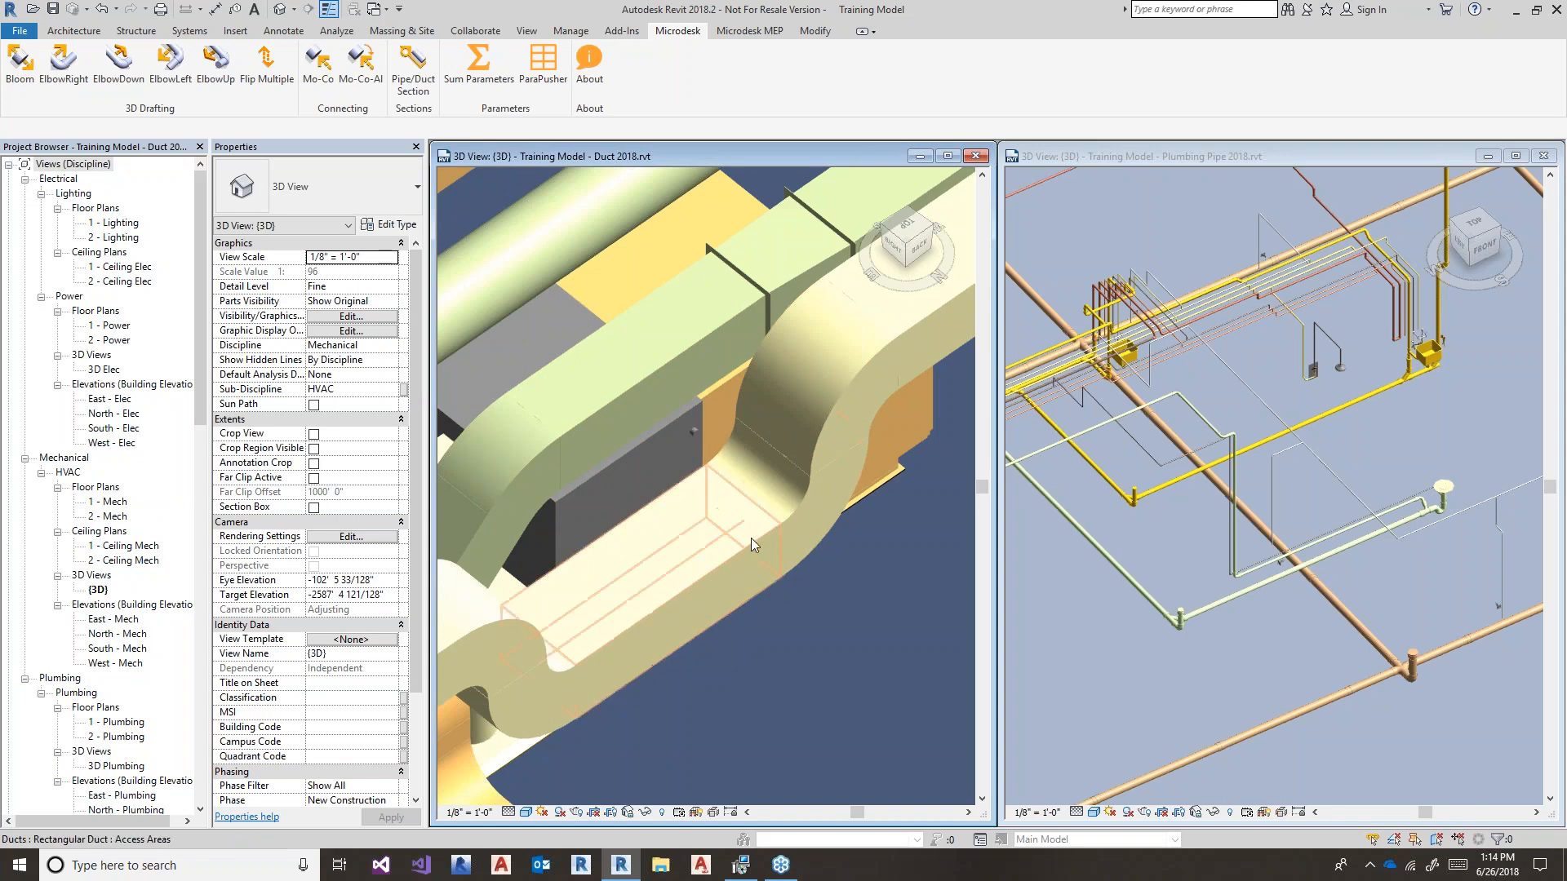
- Tab-select the 14-element duct network and orbit to inspect it
{"action": "key", "text": "Tab"}
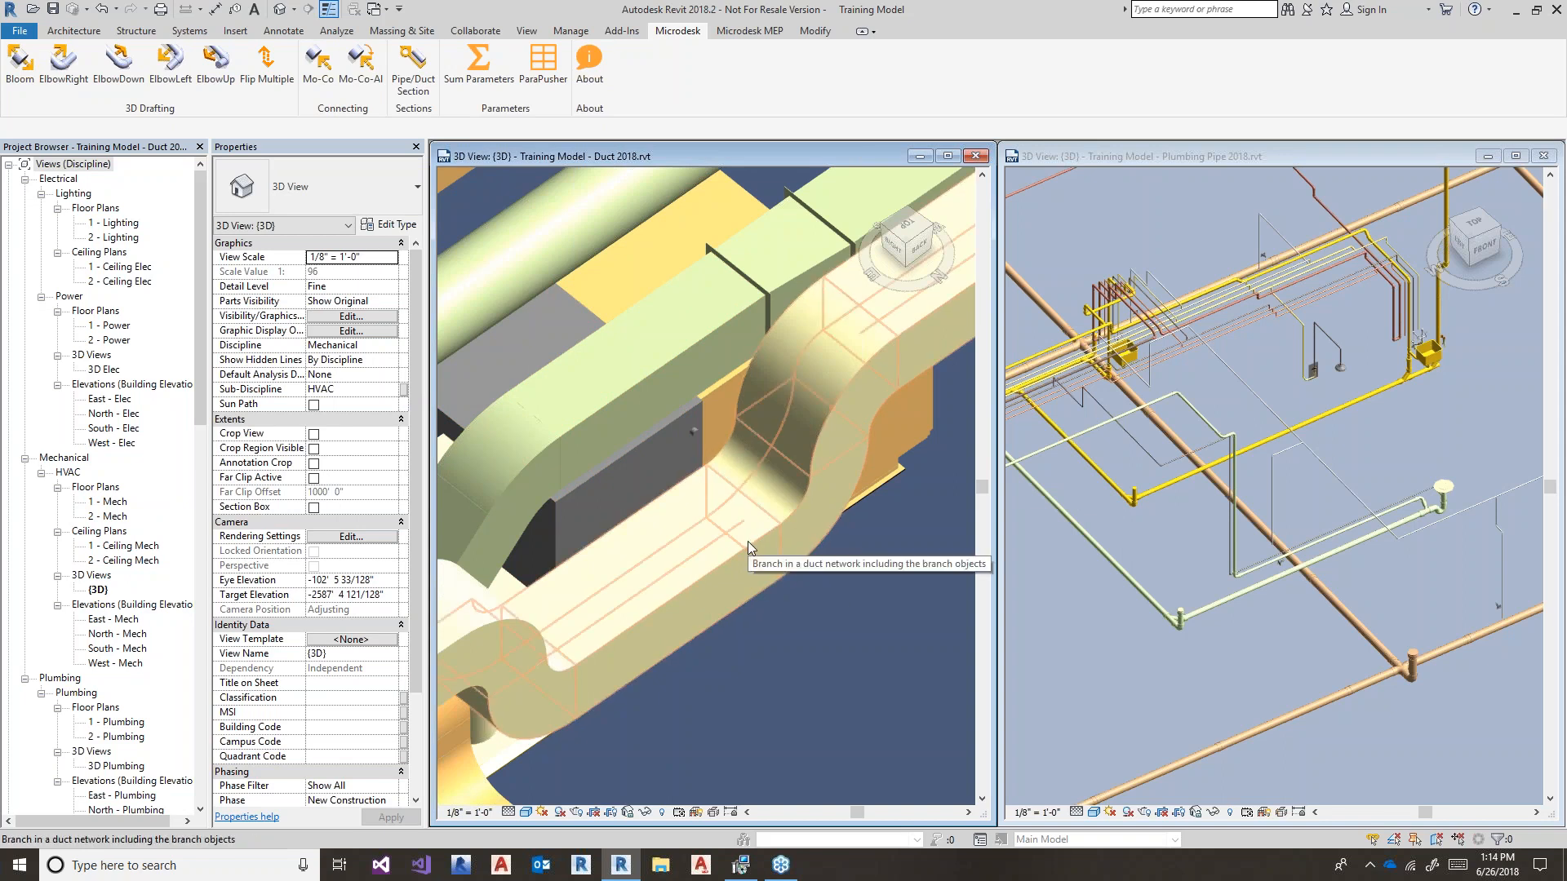
{"action": "left_click", "coordinate": [748, 541]}
{"action": "middle_click_drag", "start_coordinate": [796, 598], "coordinate": [798, 632], "text": "shift"}
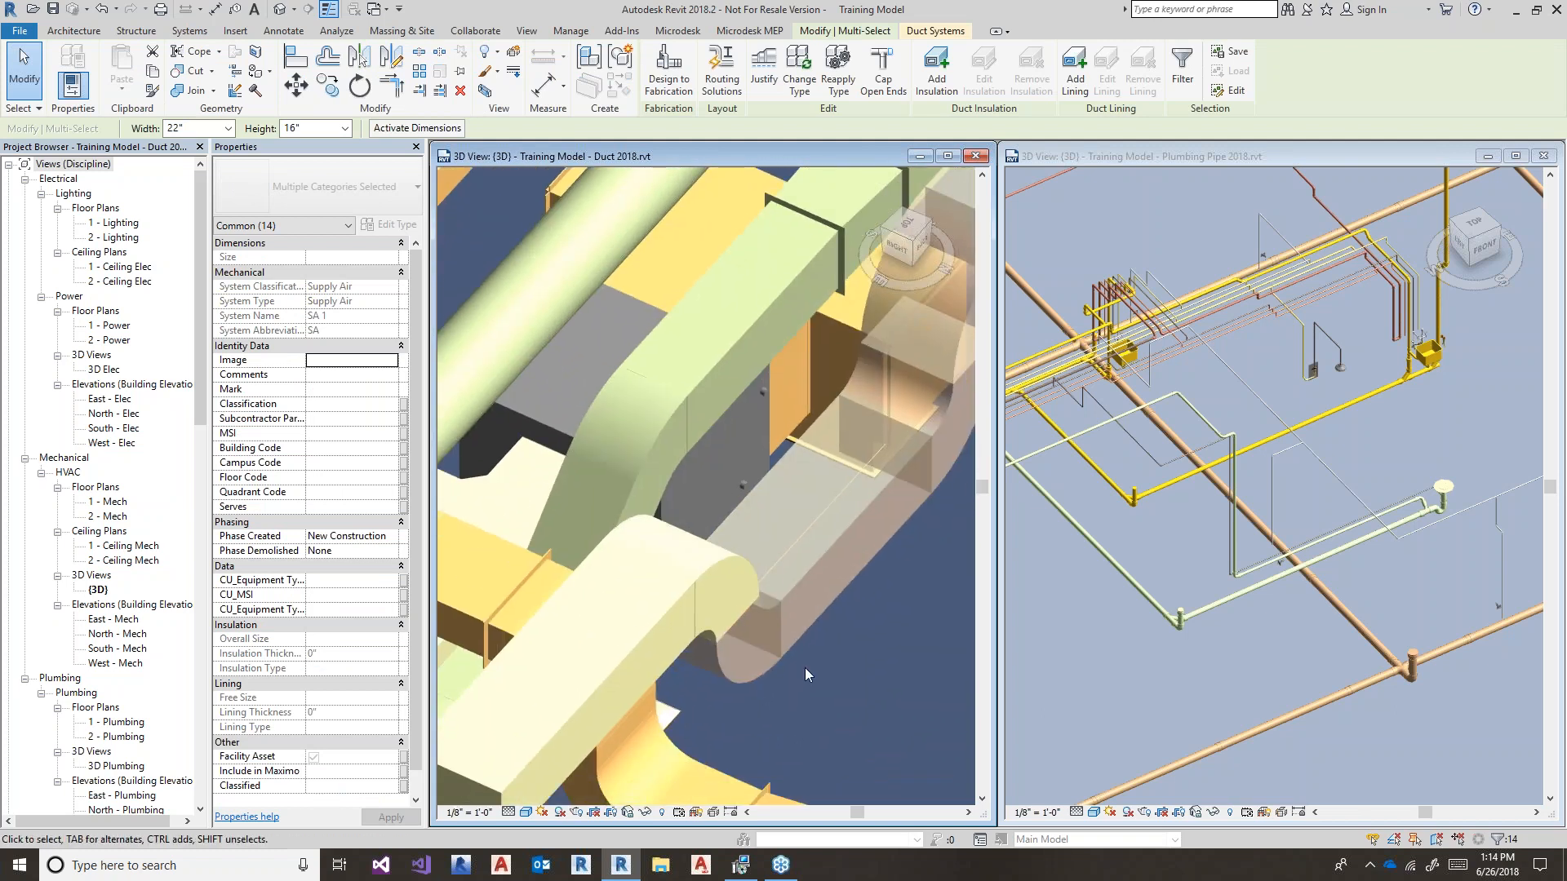
{"action": "left_click", "coordinate": [888, 615]}
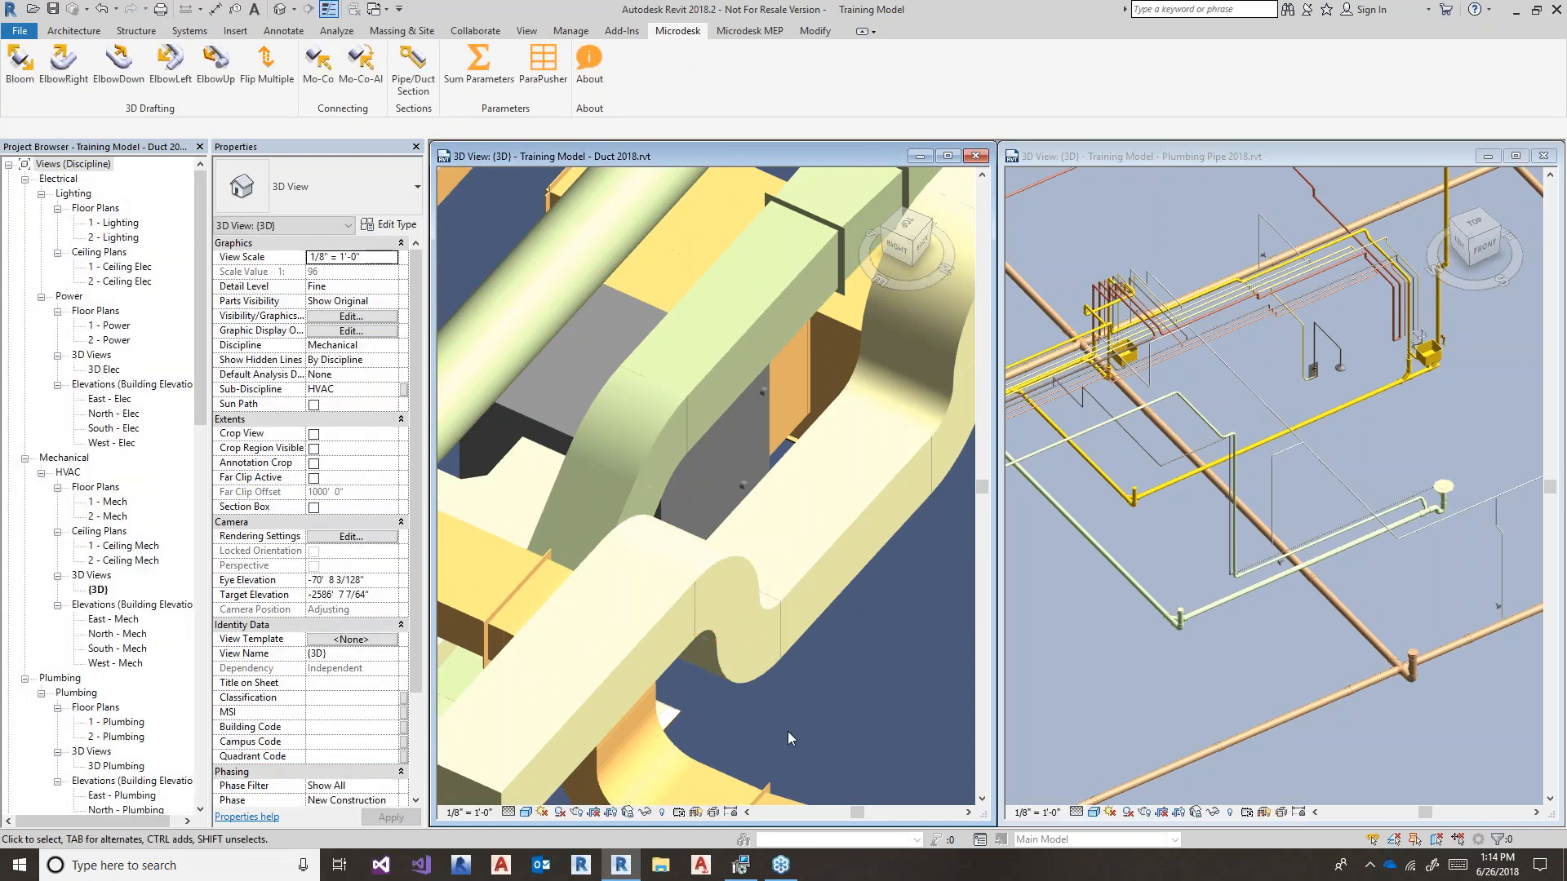
- Tab-select the 16-element duct branch and pan to reveal the grey equipment box
{"action": "key", "text": "Tab"}
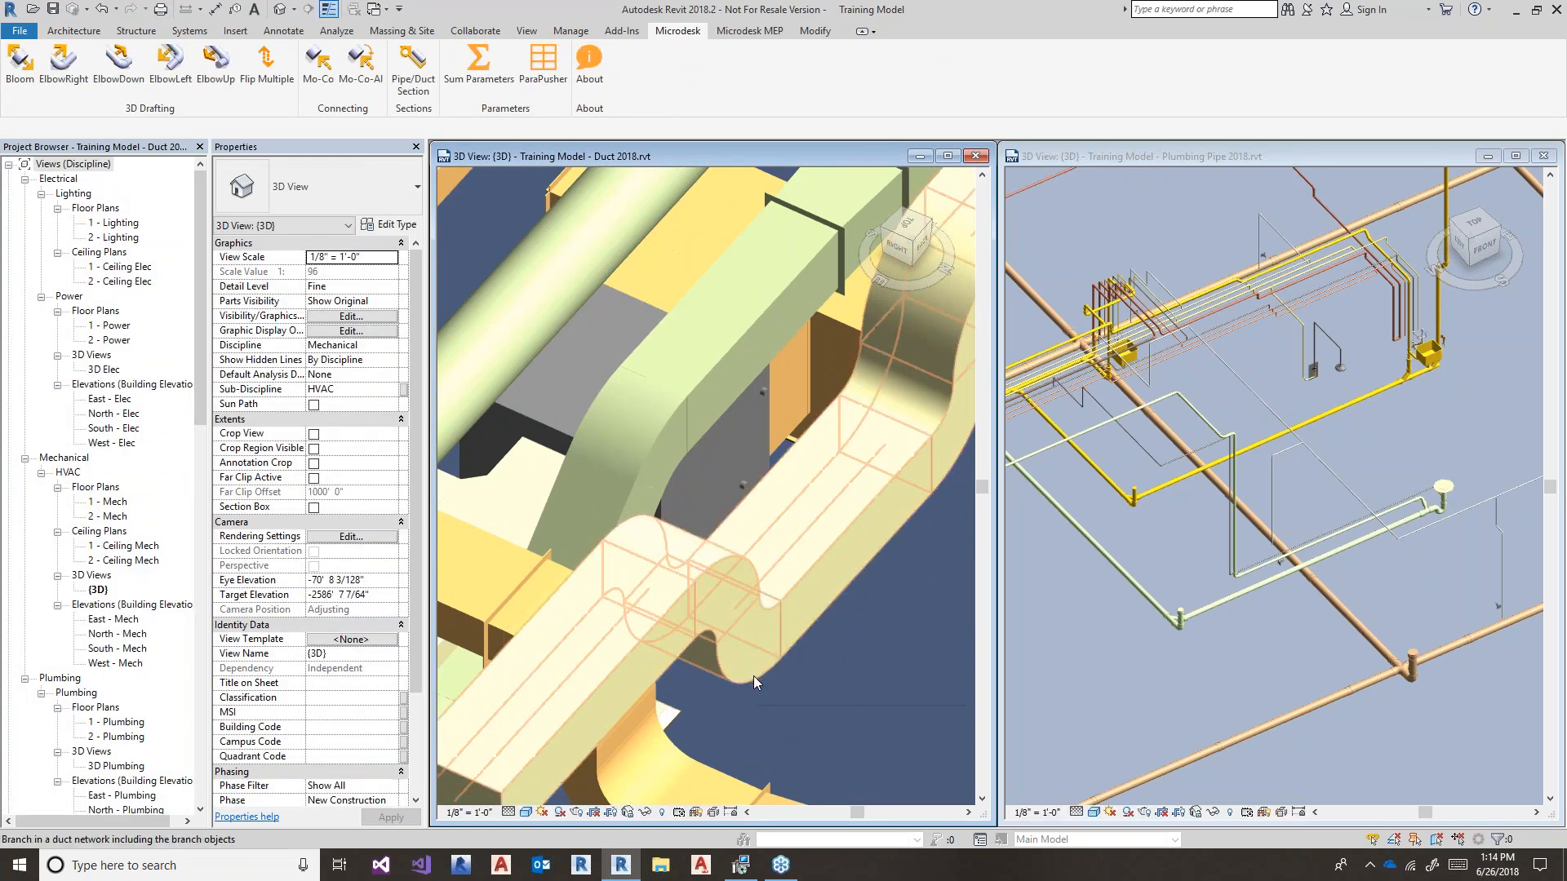
{"action": "left_click", "coordinate": [753, 677]}
{"action": "scroll", "coordinate": [800, 664], "scroll_direction": "down", "scroll_amount": 2}
{"action": "middle_click_drag", "start_coordinate": [801, 665], "coordinate": [603, 803]}
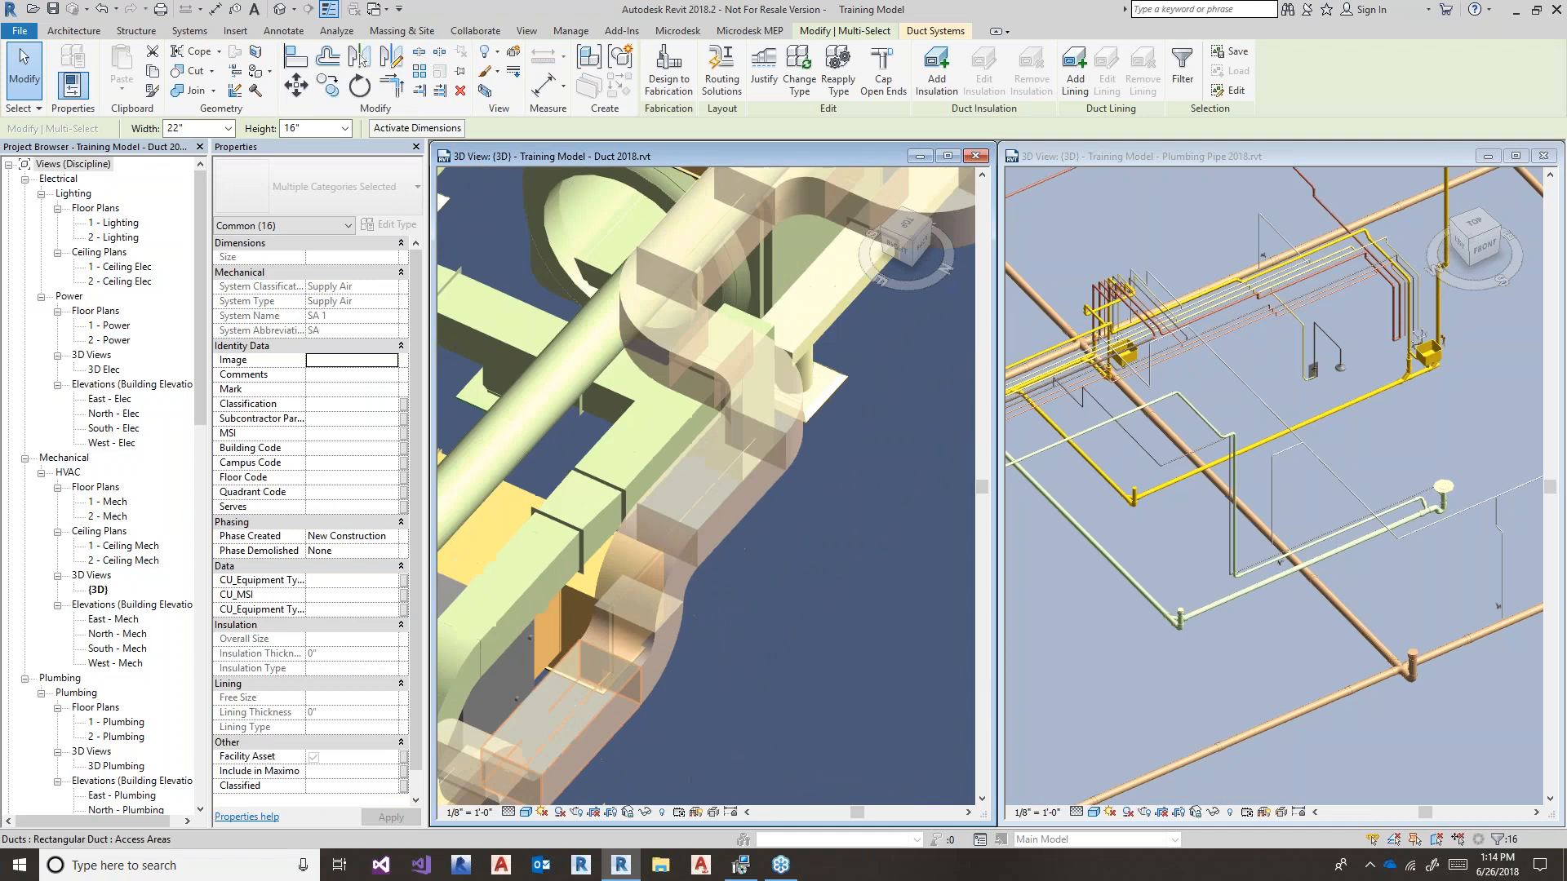
{"action": "scroll", "coordinate": [744, 550], "scroll_direction": "down", "scroll_amount": 2}
{"action": "middle_click_drag", "start_coordinate": [816, 583], "coordinate": [678, 700]}
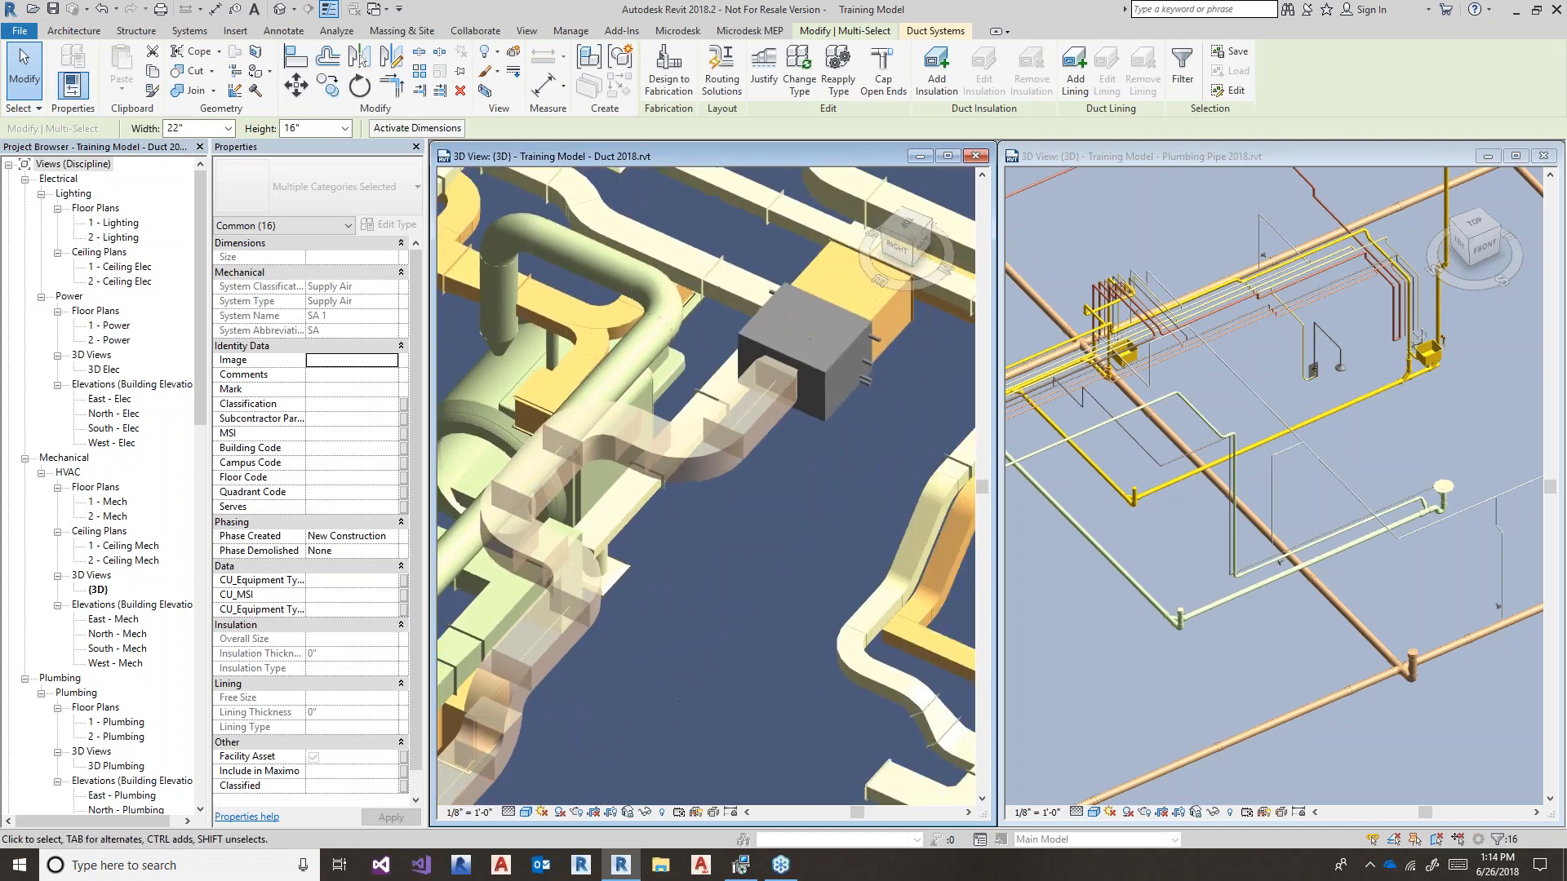
{"action": "left_click", "coordinate": [742, 531]}
- Activate the Plumbing Pipe 3D view and maximize it to fill the workspace
{"action": "left_click", "coordinate": [1103, 645]}
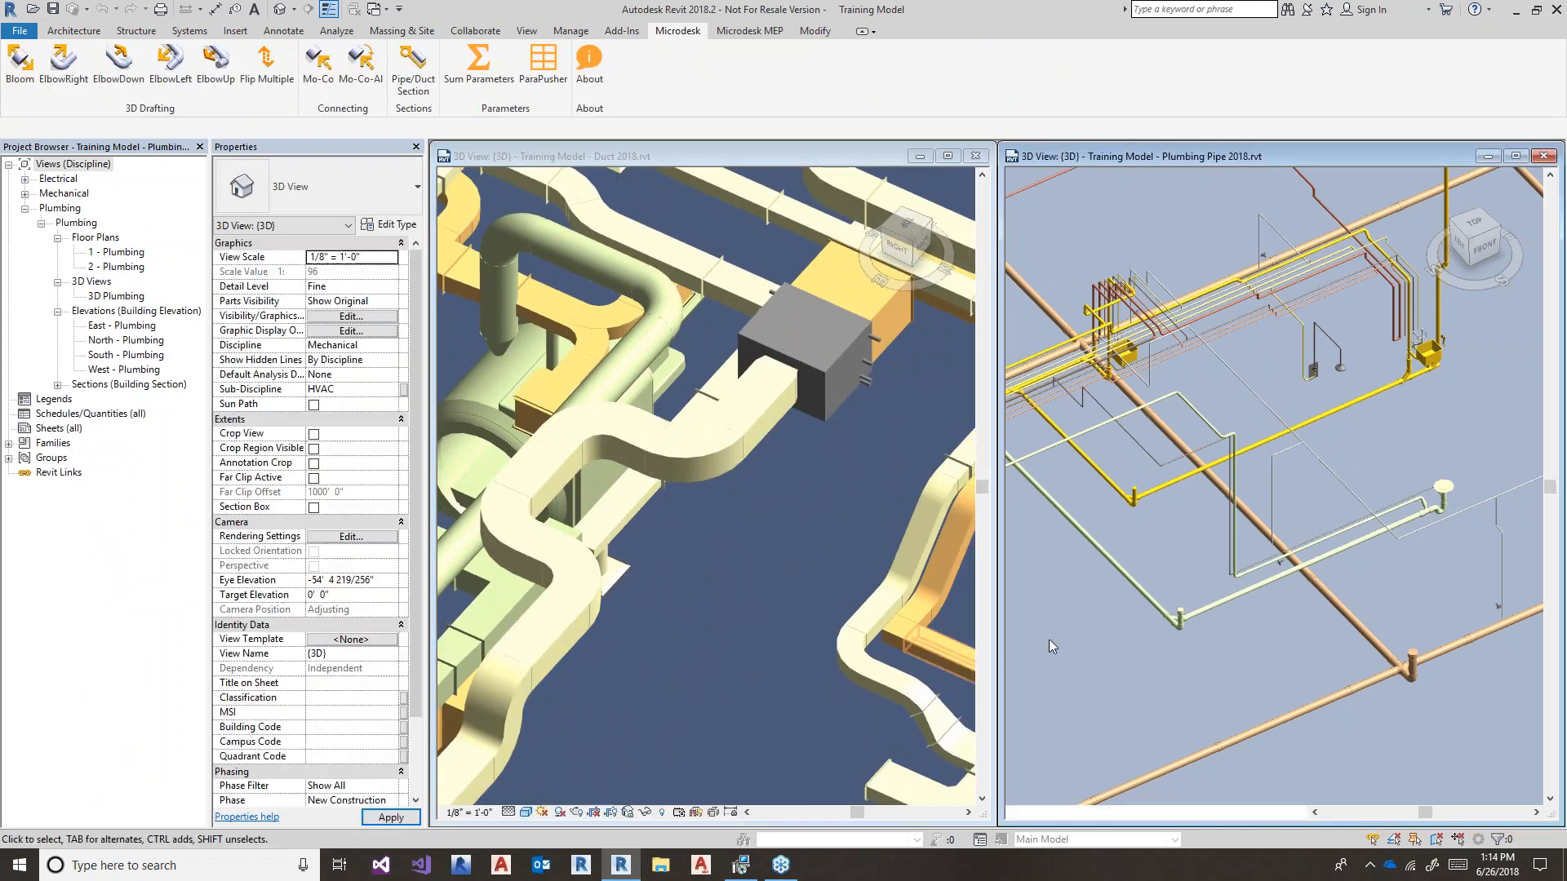
{"action": "left_click_drag", "start_coordinate": [1216, 156], "coordinate": [800, 160]}
{"action": "left_click", "coordinate": [1099, 159]}
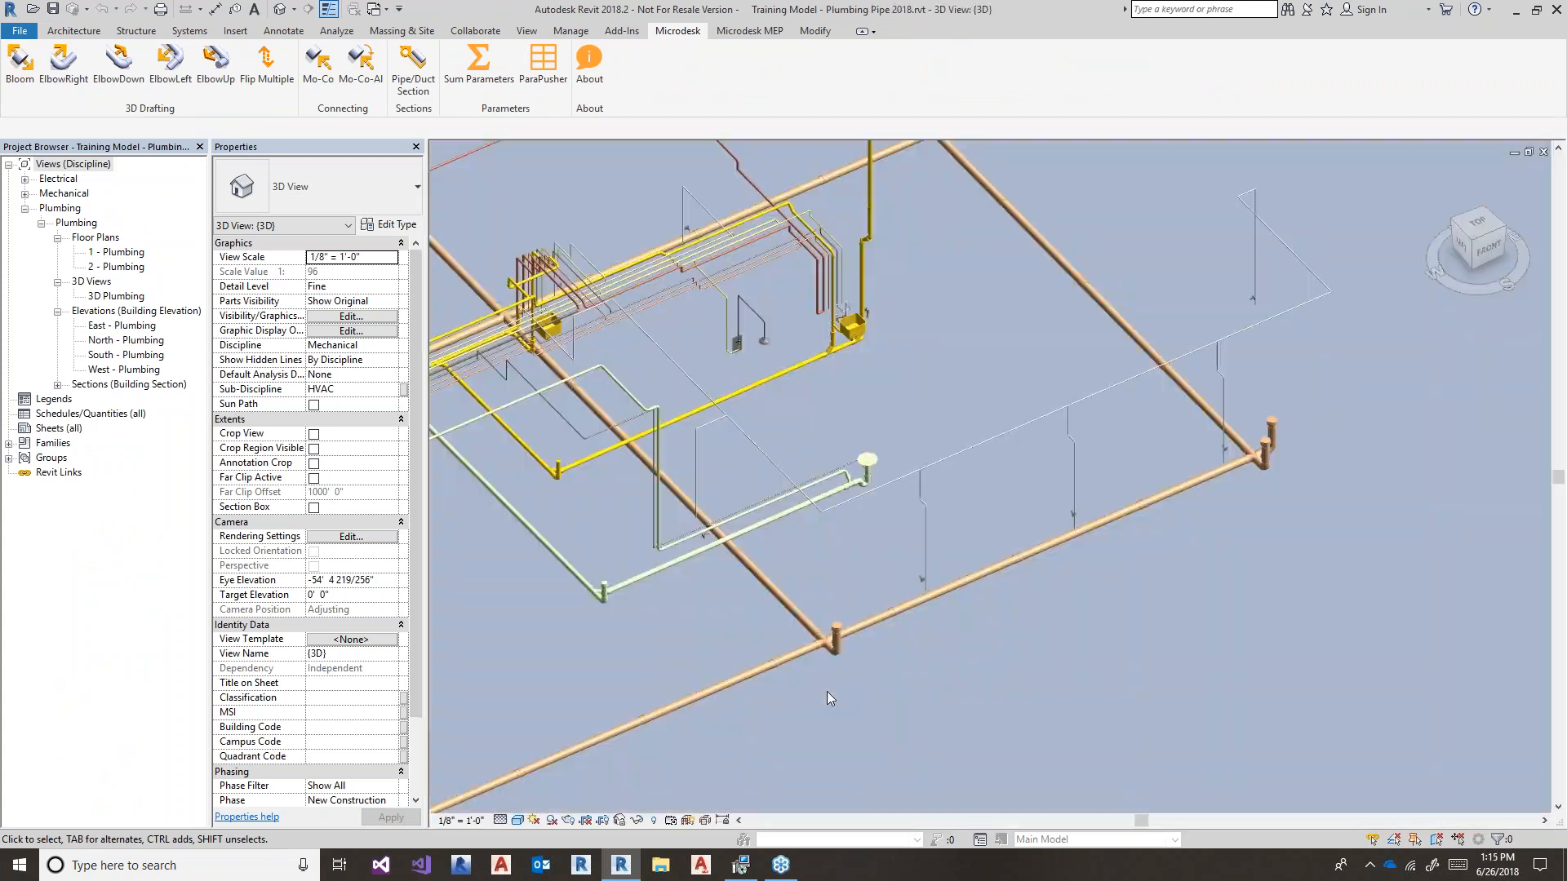
- Pan and zoom around the pipe tee and over to the floor drain
{"action": "middle_click_drag", "start_coordinate": [625, 617], "coordinate": [1003, 575]}
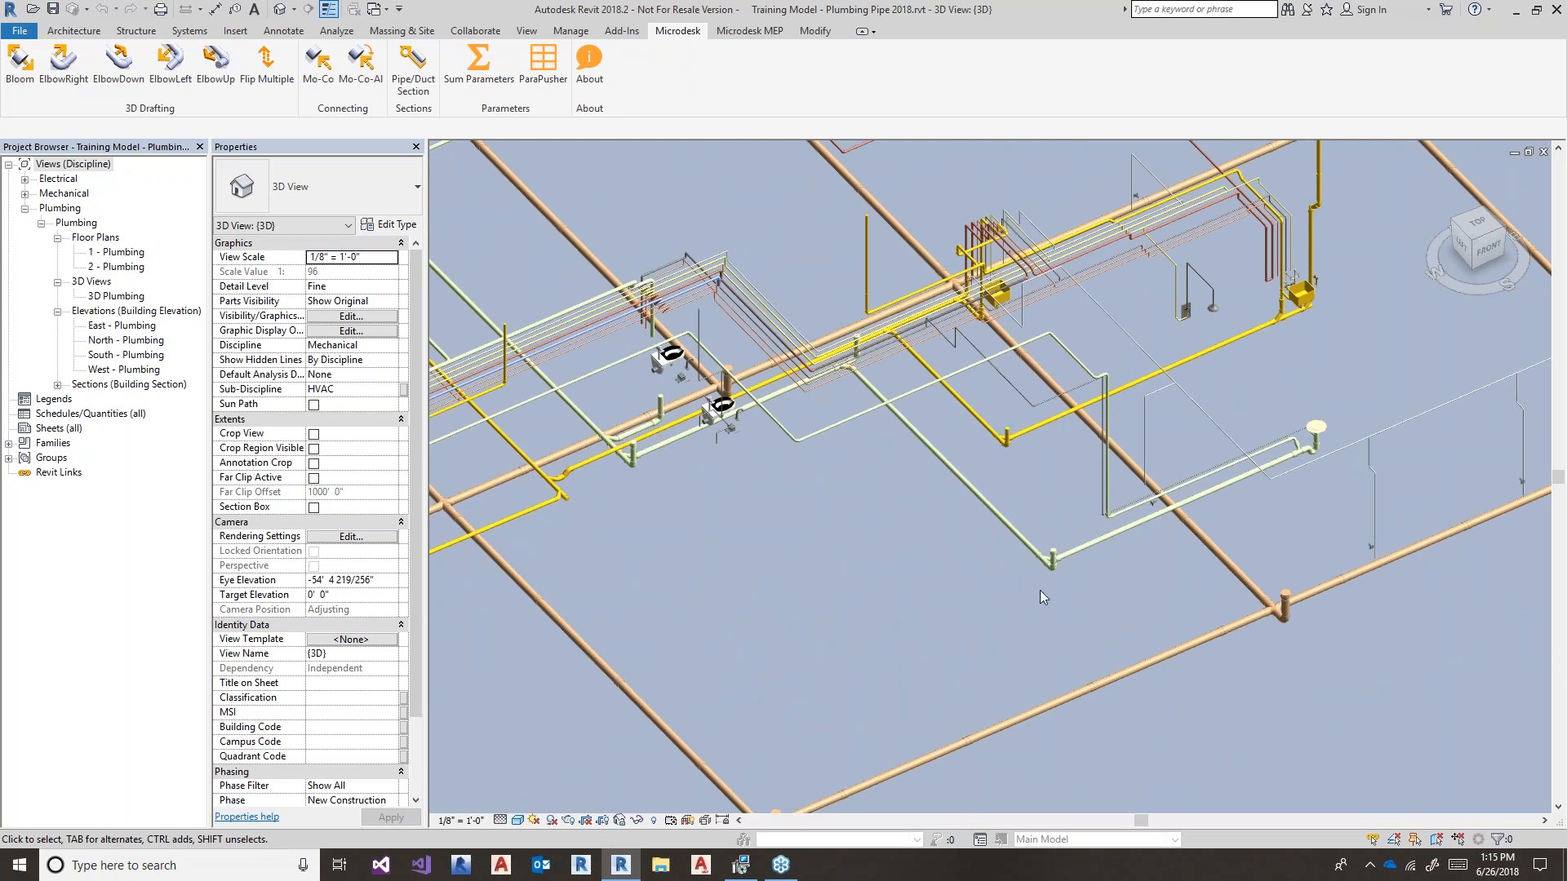
{"action": "scroll", "coordinate": [1040, 590], "scroll_direction": "up", "scroll_amount": 5}
{"action": "middle_click_drag", "start_coordinate": [879, 384], "coordinate": [888, 561]}
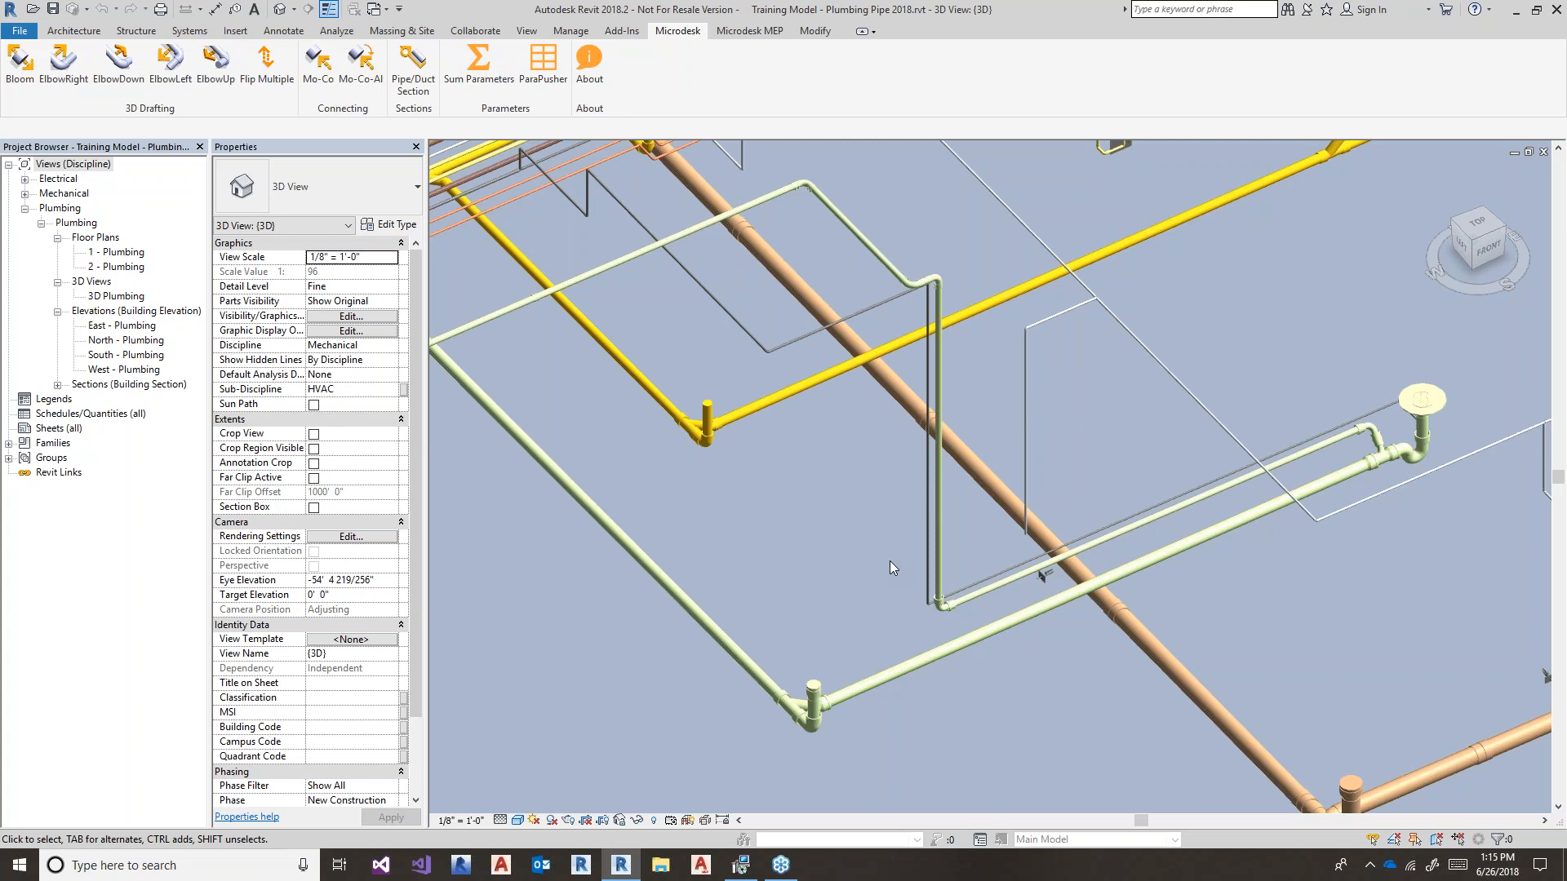
{"action": "middle_click_drag", "start_coordinate": [816, 445], "coordinate": [1077, 546]}
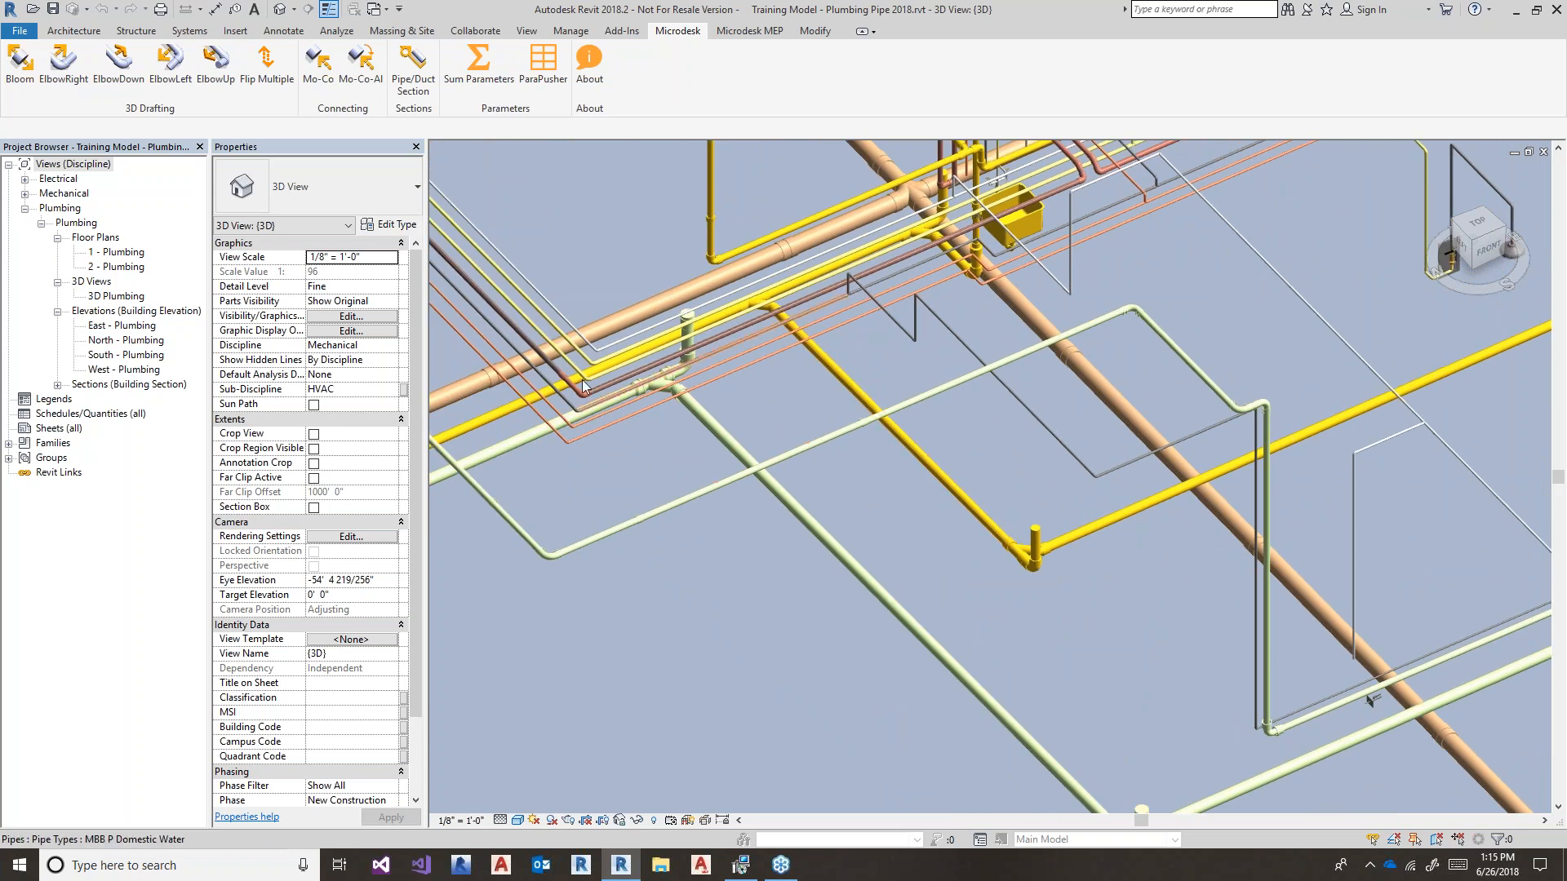
{"action": "scroll", "coordinate": [581, 380], "scroll_direction": "up", "scroll_amount": 3}
{"action": "scroll", "coordinate": [625, 393], "scroll_direction": "up", "scroll_amount": 4}
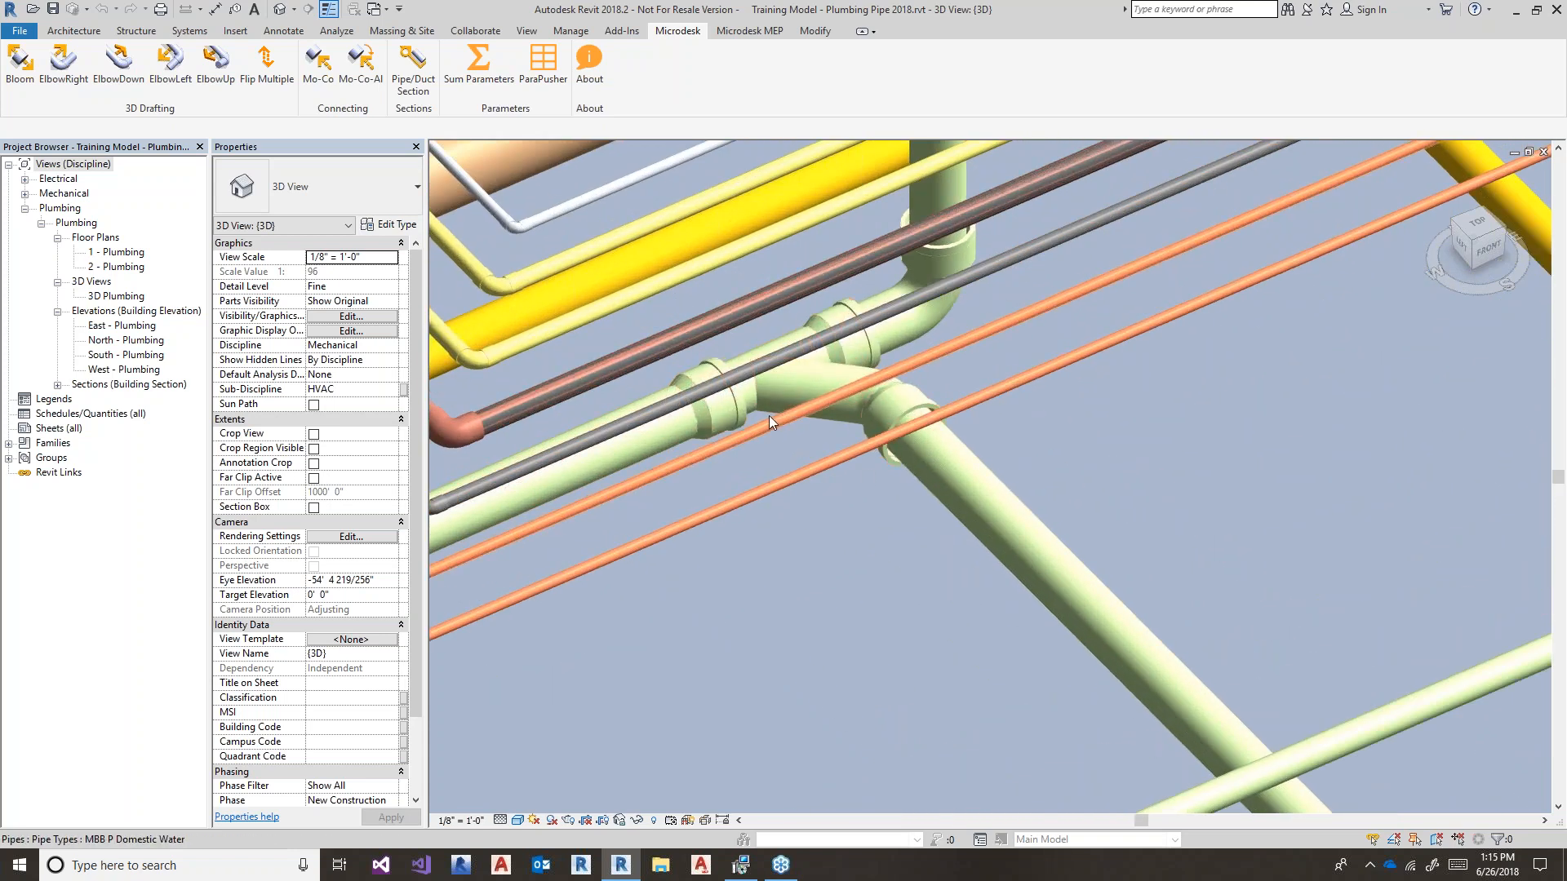
{"action": "middle_click_drag", "start_coordinate": [830, 585], "coordinate": [789, 542]}
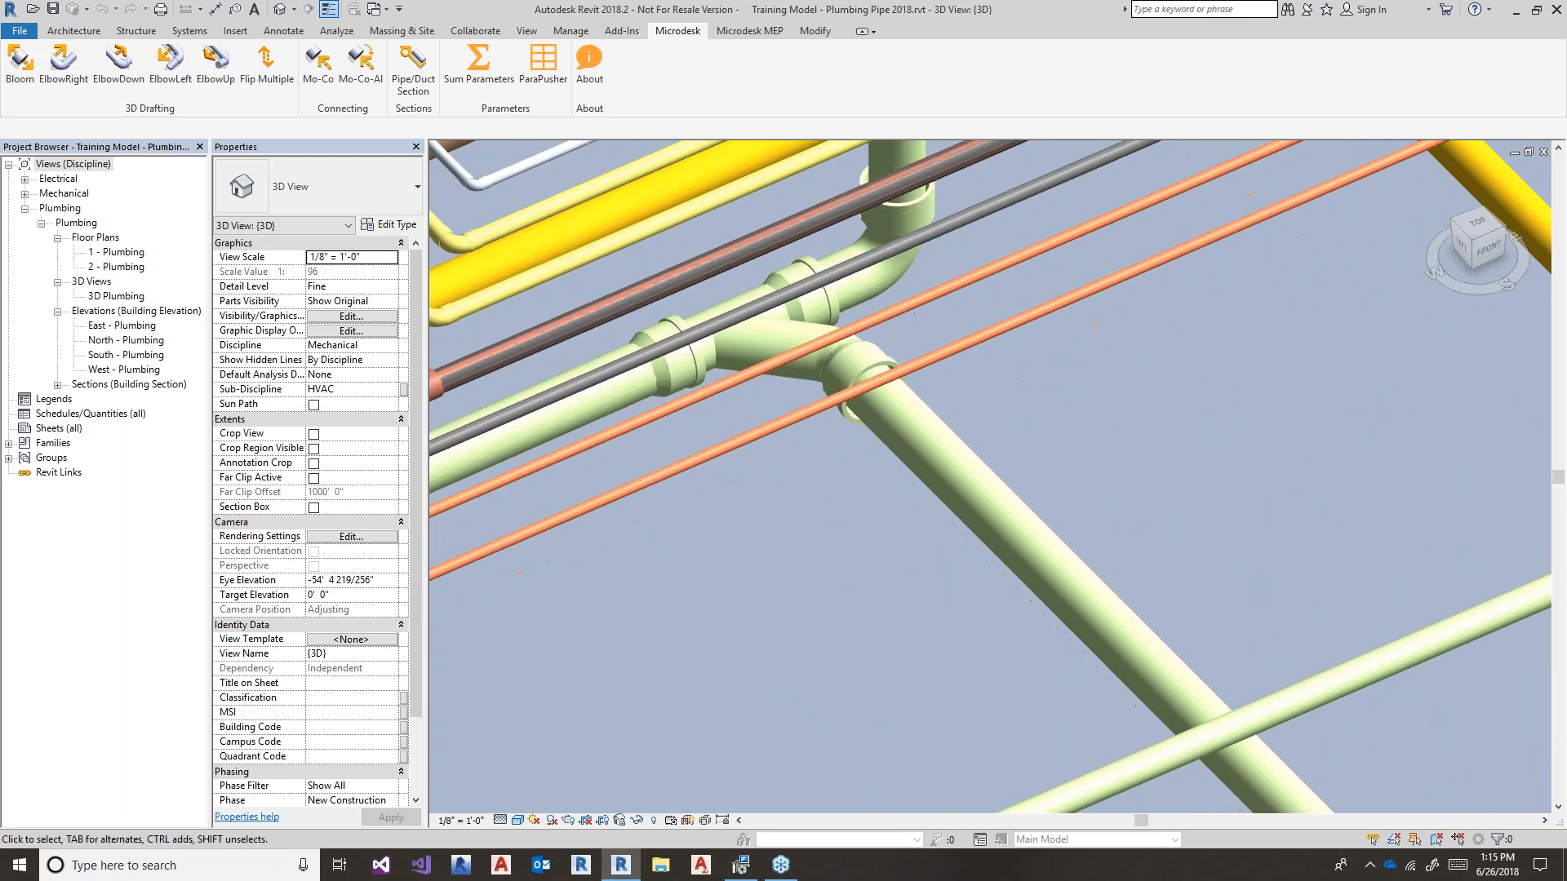
{"action": "scroll", "coordinate": [806, 522], "scroll_direction": "down", "scroll_amount": 3}
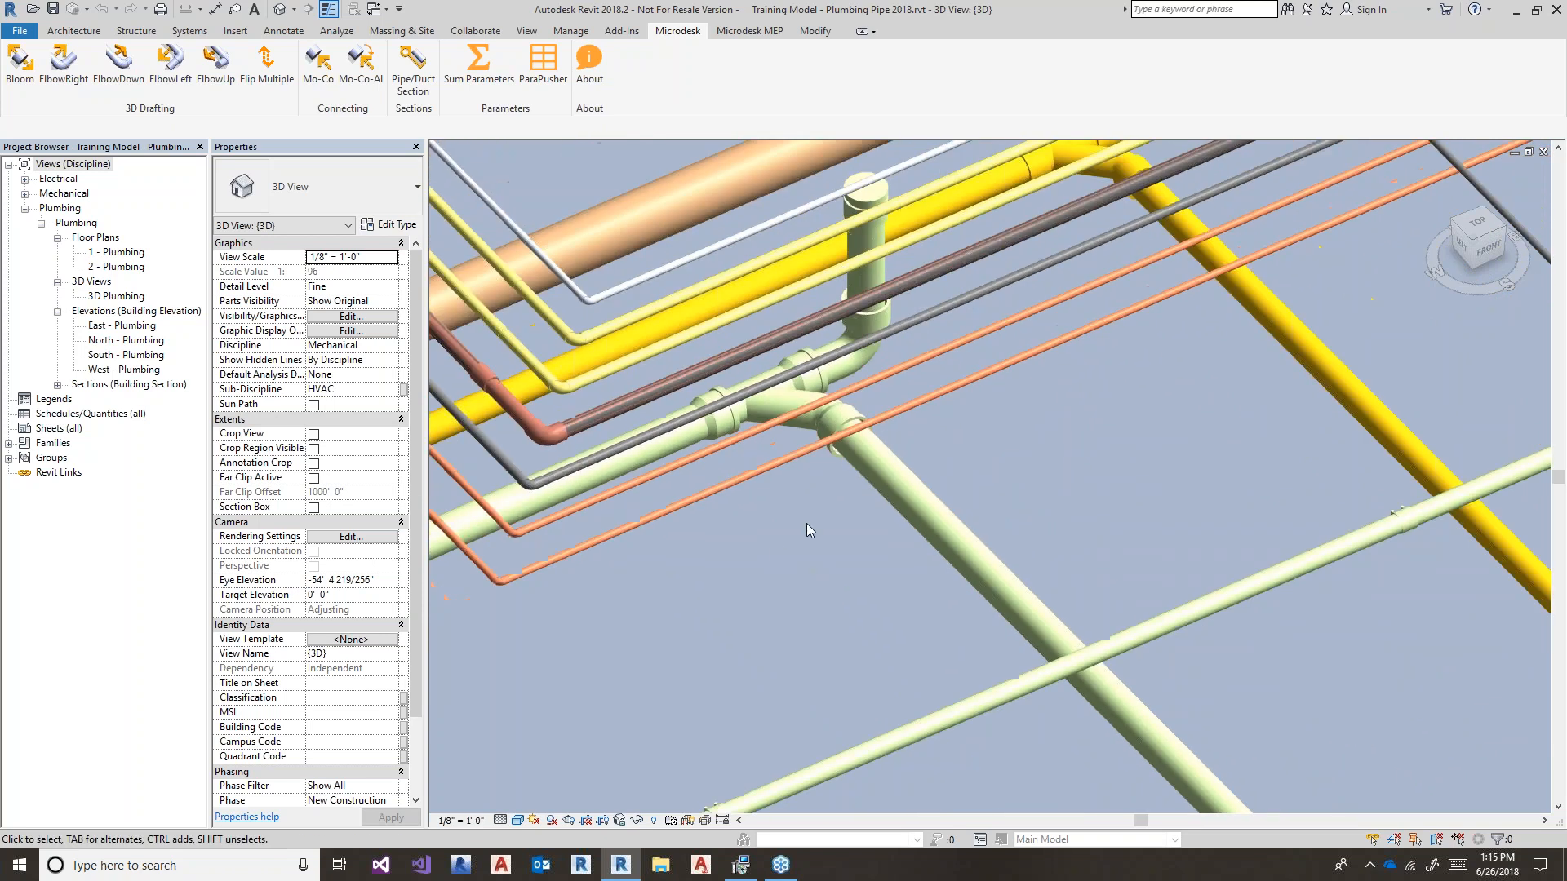
{"action": "middle_click_drag", "start_coordinate": [769, 645], "coordinate": [549, 355]}
{"action": "scroll", "coordinate": [743, 611], "scroll_direction": "down", "scroll_amount": 2}
{"action": "middle_click_drag", "start_coordinate": [1175, 710], "coordinate": [875, 490]}
{"action": "middle_click_drag", "start_coordinate": [1273, 532], "coordinate": [1149, 581]}
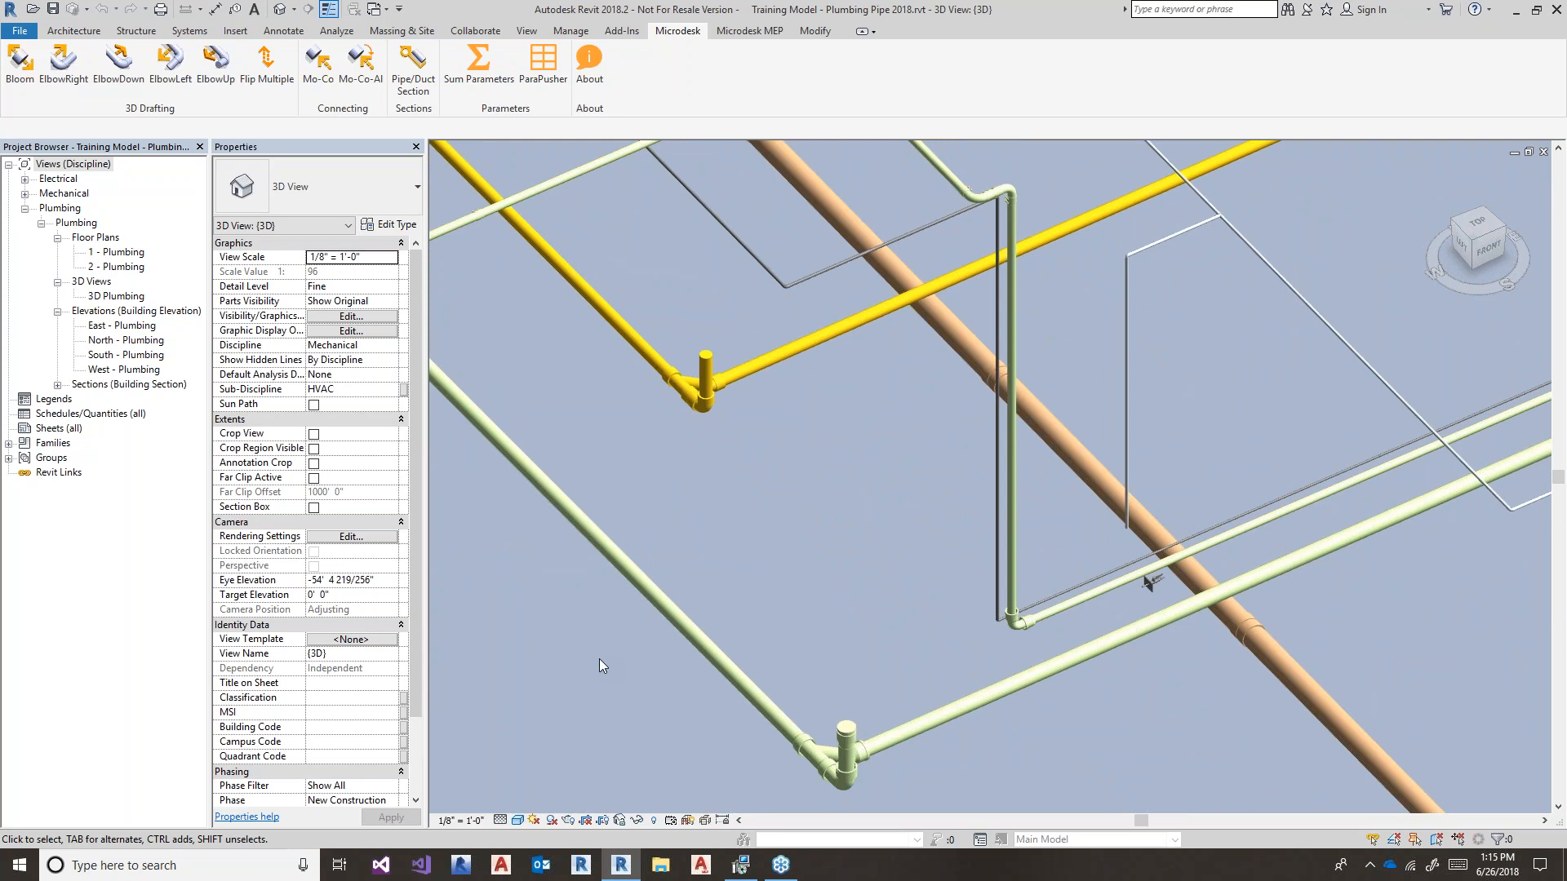
{"action": "middle_click_drag", "start_coordinate": [745, 527], "coordinate": [639, 596]}
{"action": "scroll", "coordinate": [641, 540], "scroll_direction": "down", "scroll_amount": 2}
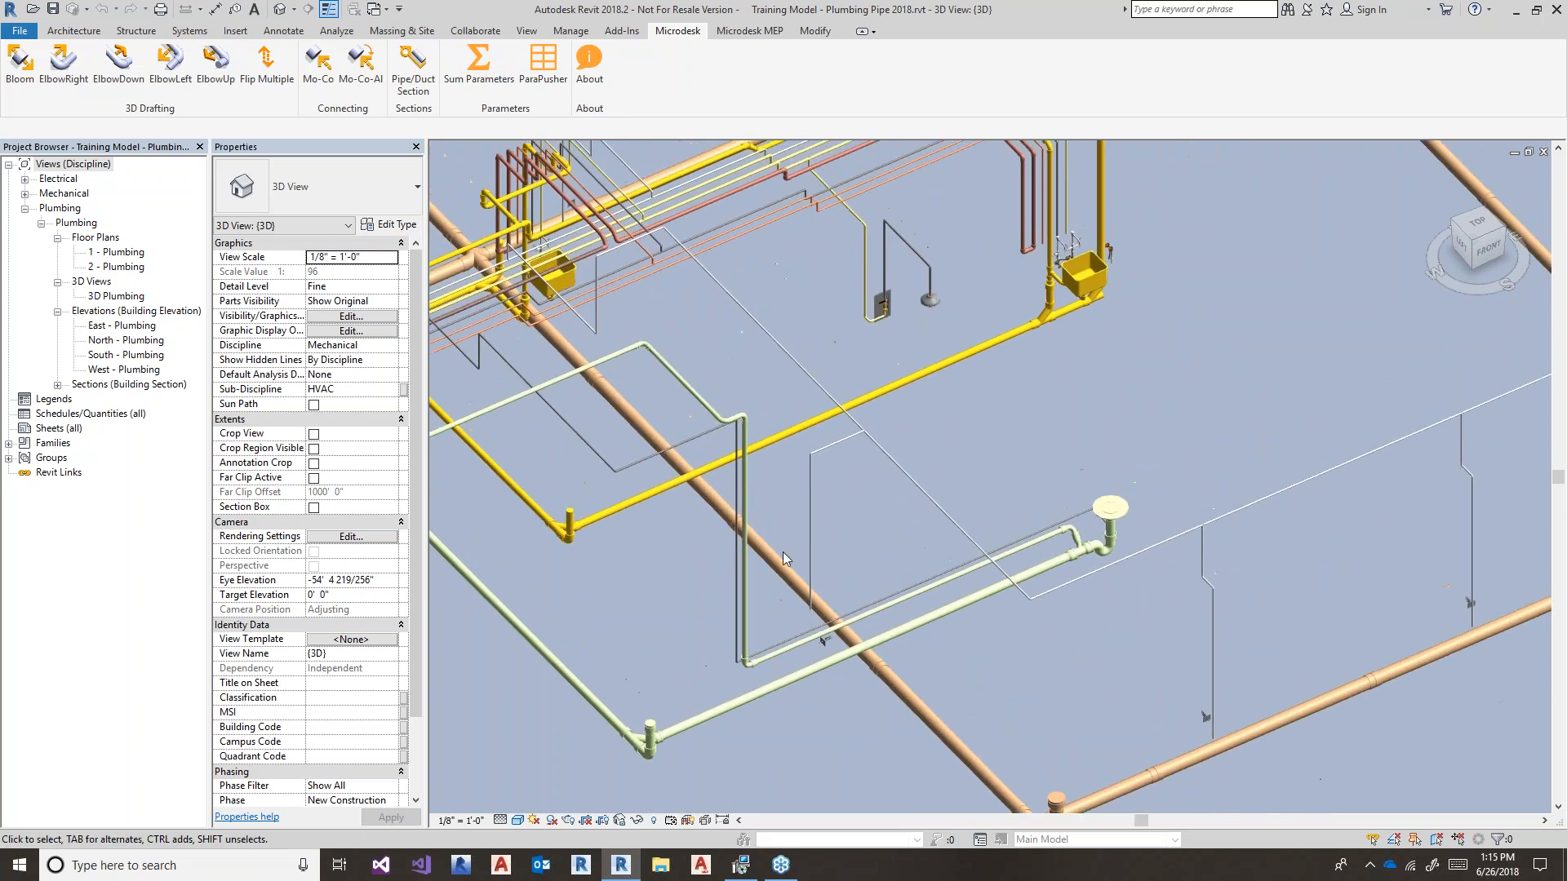
{"action": "middle_click_drag", "start_coordinate": [835, 468], "coordinate": [863, 476]}
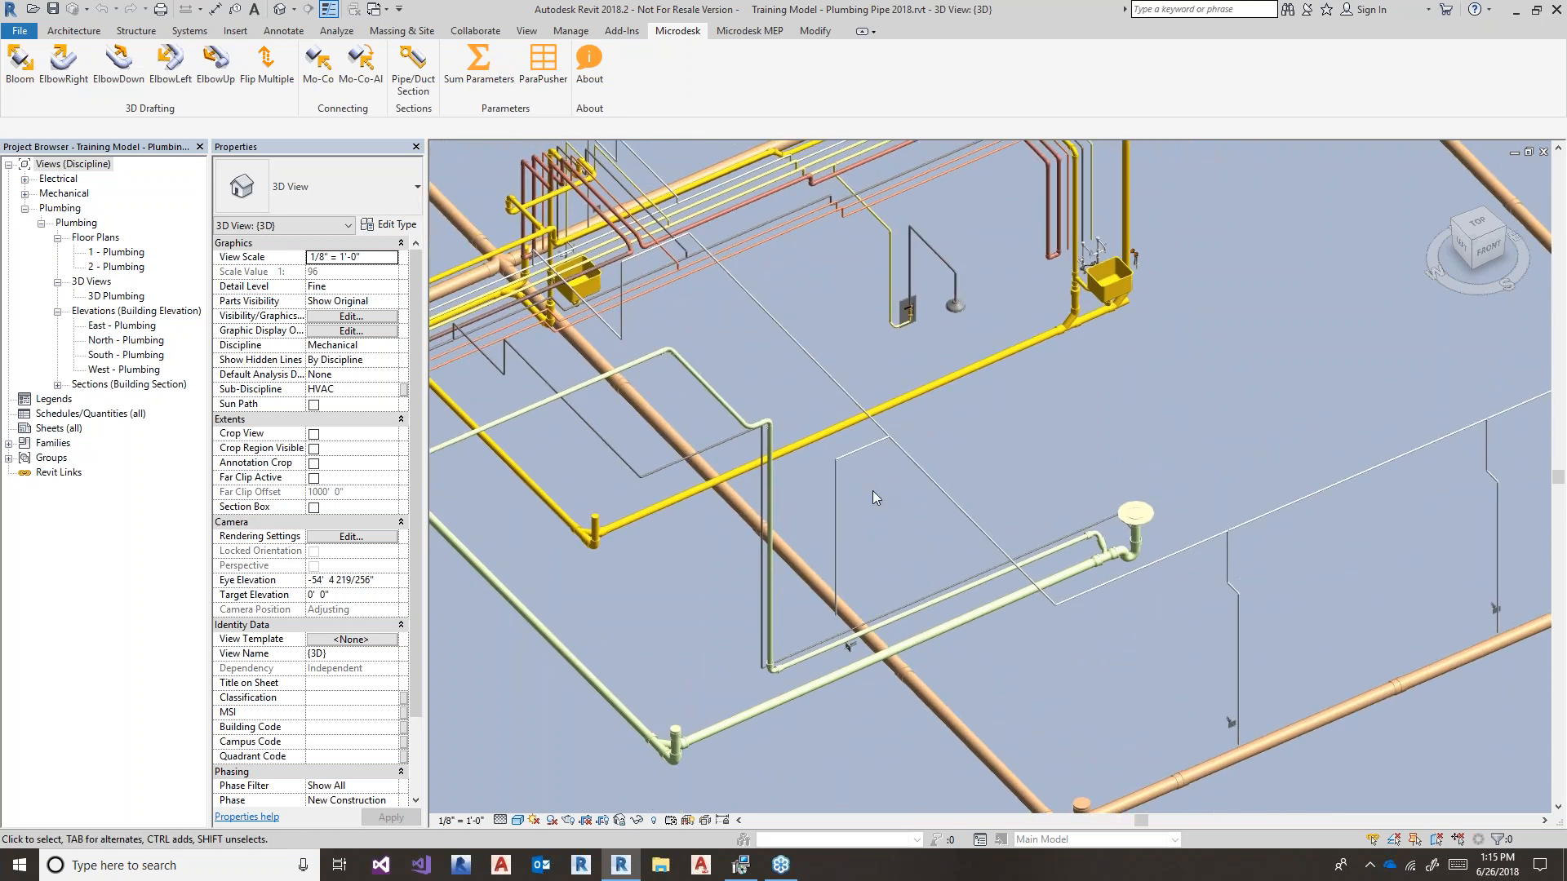
- Place a second floor drain beside the original using Create Similar (CS)
{"action": "left_click", "coordinate": [1151, 519]}
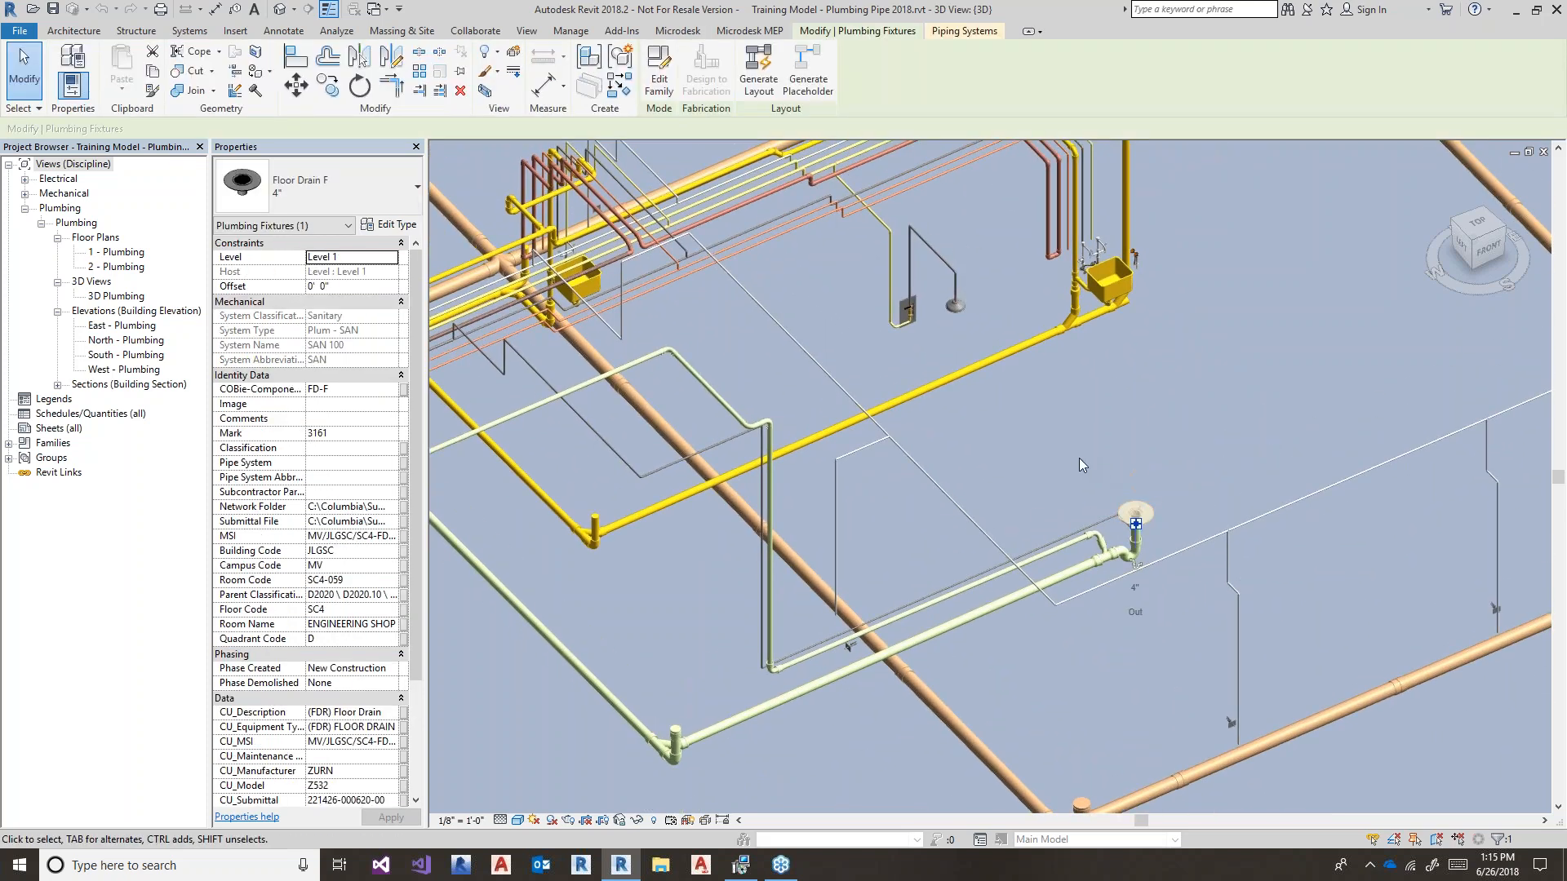
{"action": "key", "text": "c"}
{"action": "key", "text": "s"}
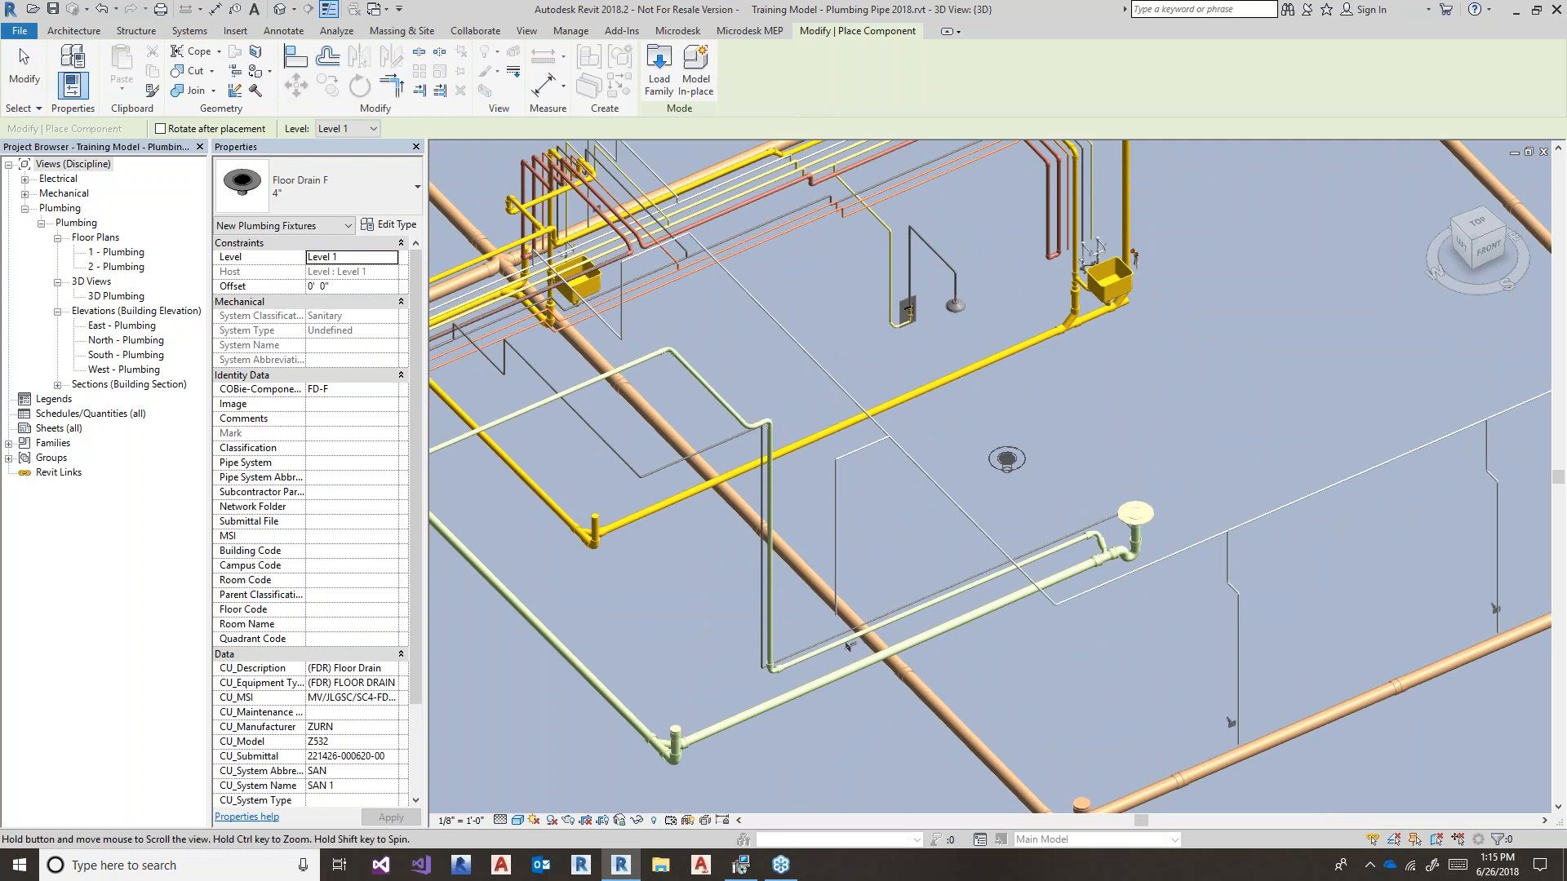
{"action": "middle_click_drag", "start_coordinate": [1019, 465], "coordinate": [1110, 549]}
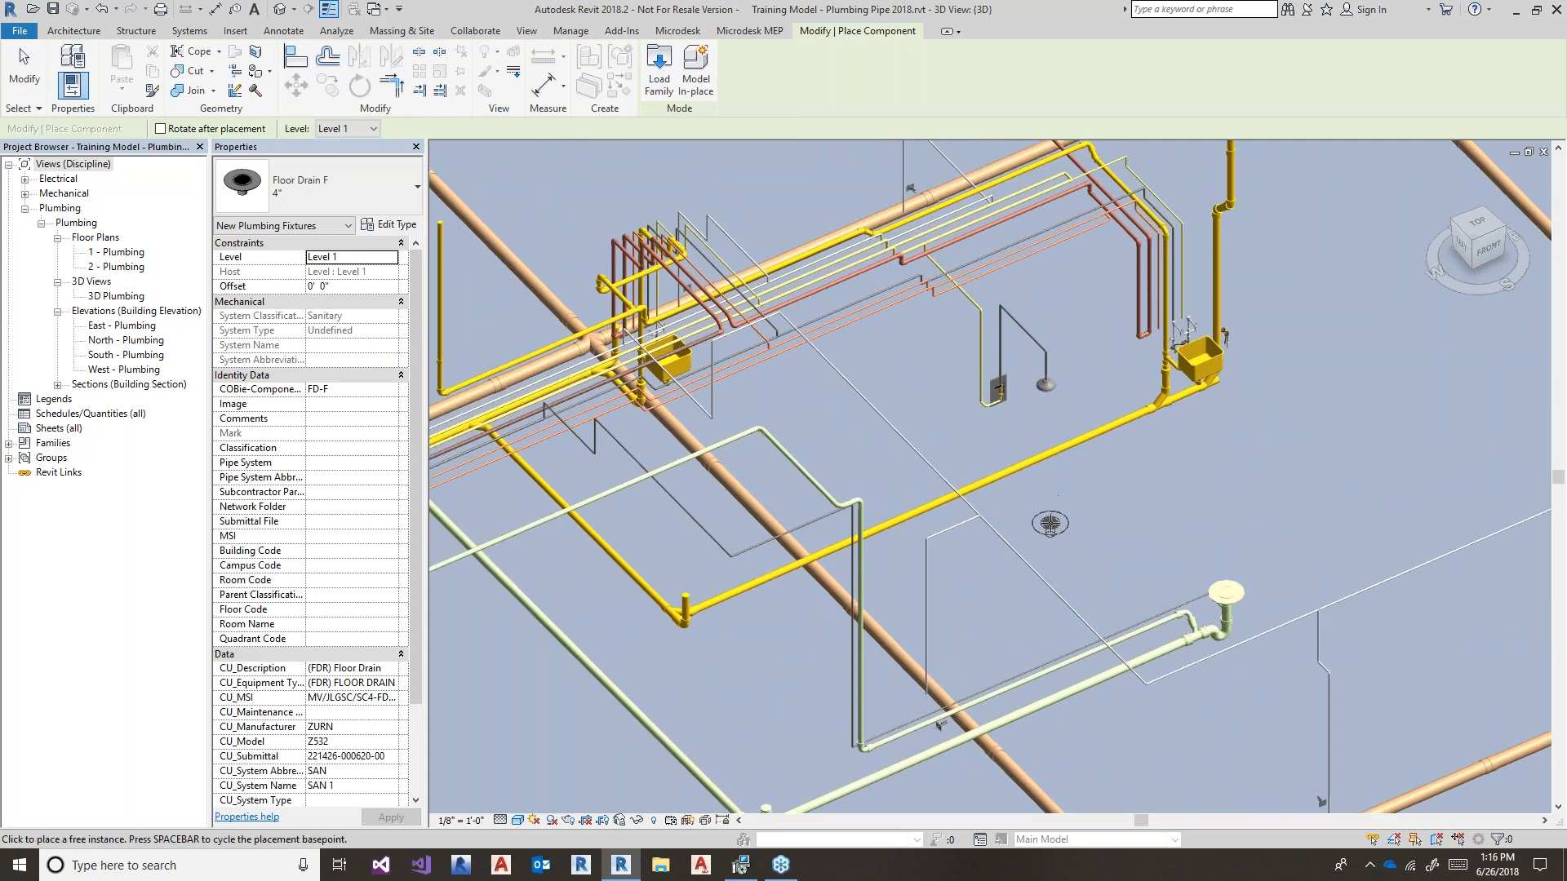
{"action": "key", "text": "Escape"}
{"action": "key", "text": "Escape"}
{"action": "scroll", "coordinate": [1052, 539], "scroll_direction": "up", "scroll_amount": 5}
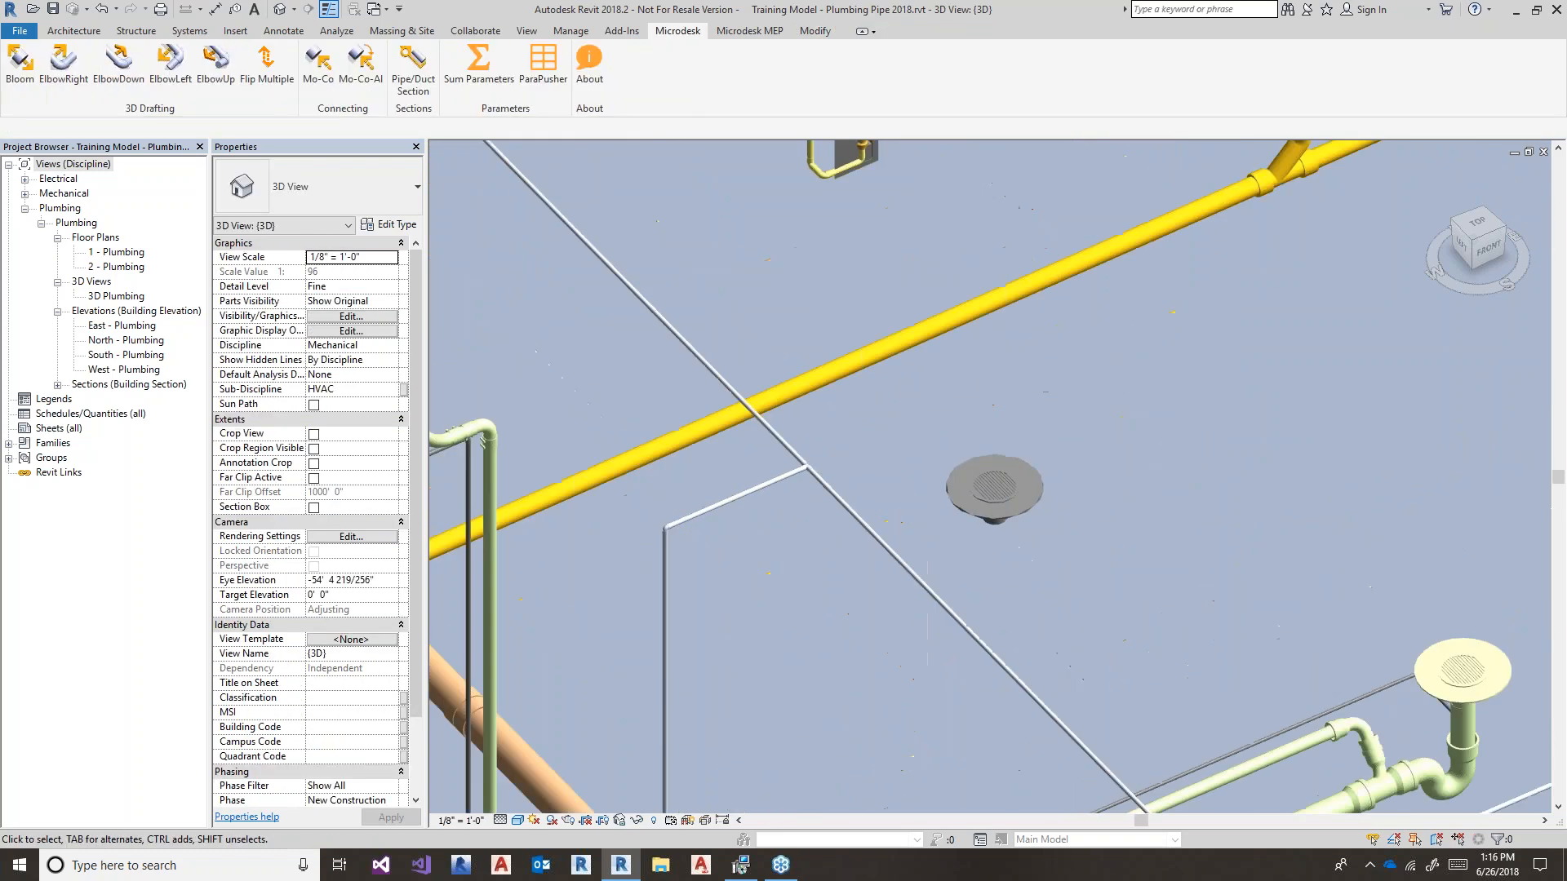
- Run Microdesk Bloom on the new drain to add a 4" PVC-DWV vertical pipe stub
{"action": "left_click", "coordinate": [21, 61]}
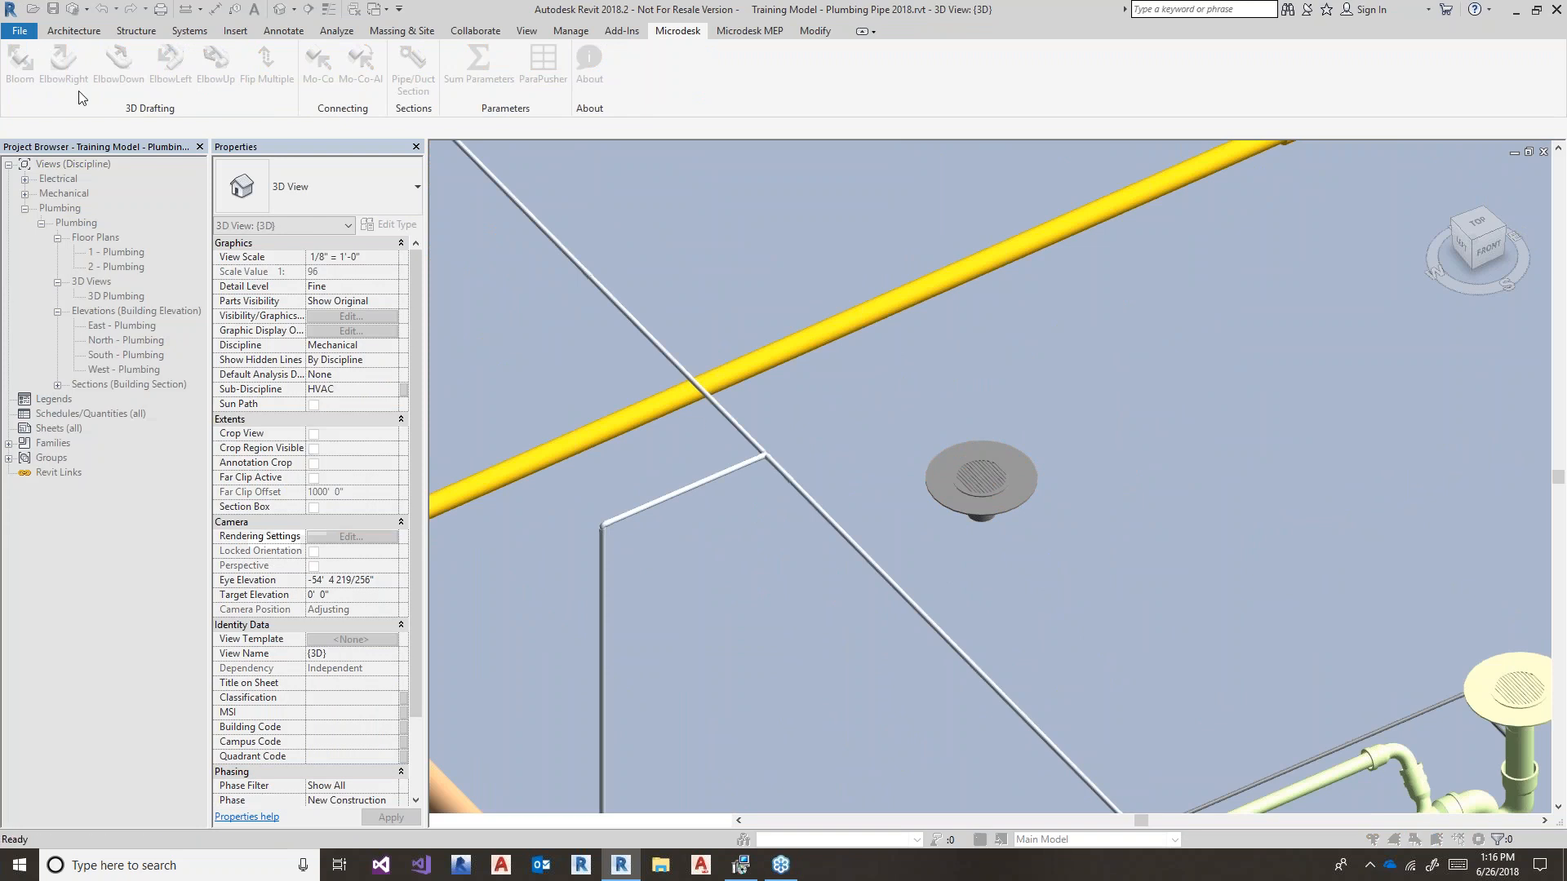
{"action": "left_click", "coordinate": [979, 480]}
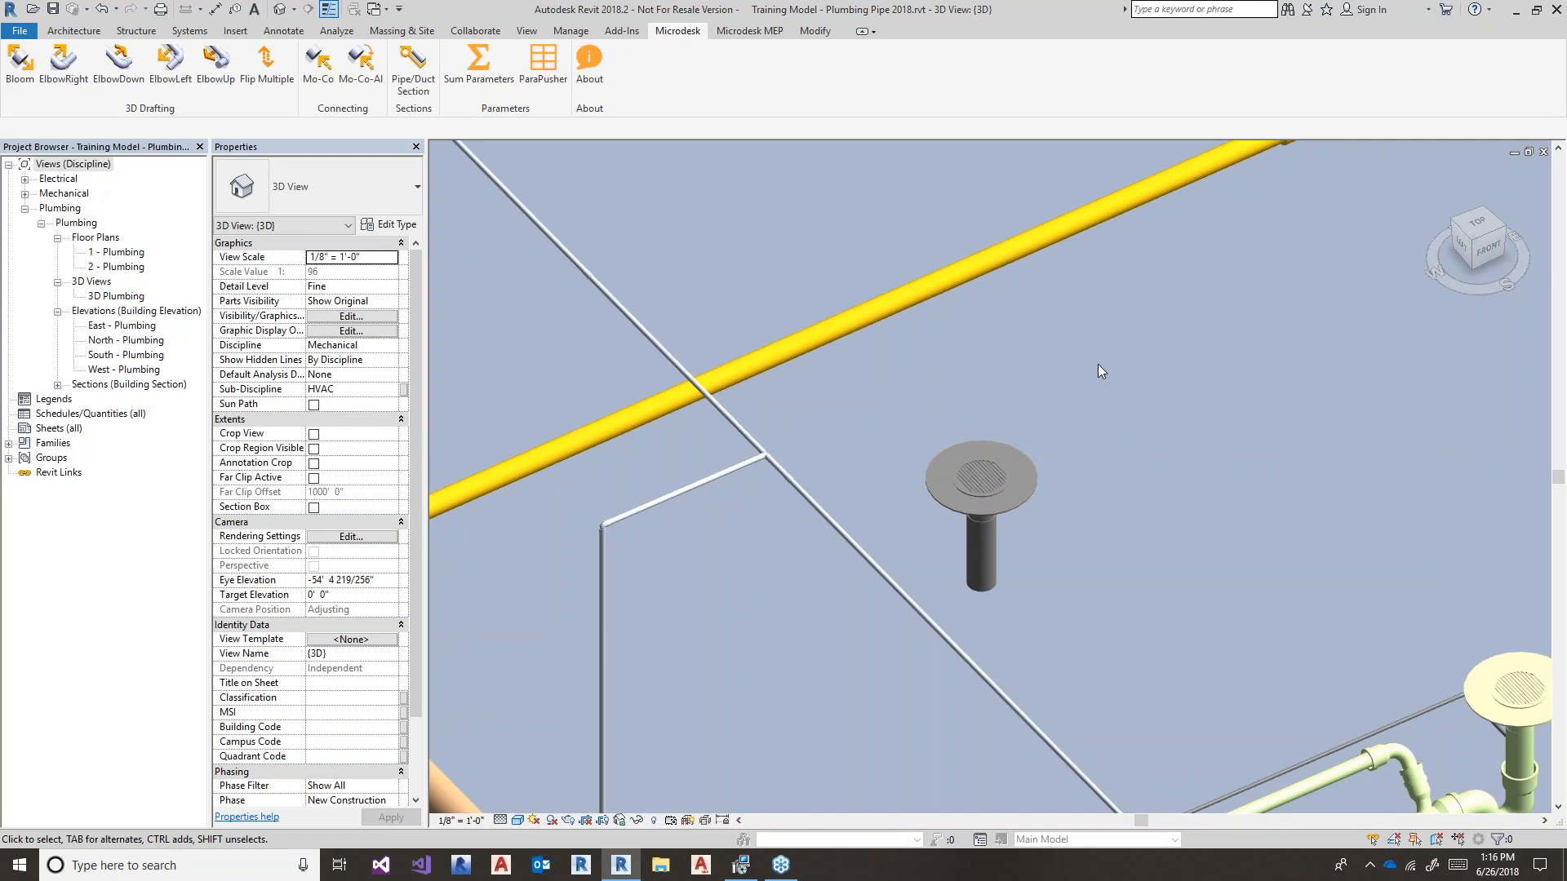
{"action": "scroll", "coordinate": [1098, 364], "scroll_direction": "down", "scroll_amount": 2}
{"action": "scroll", "coordinate": [1142, 377], "scroll_direction": "down", "scroll_amount": 2}
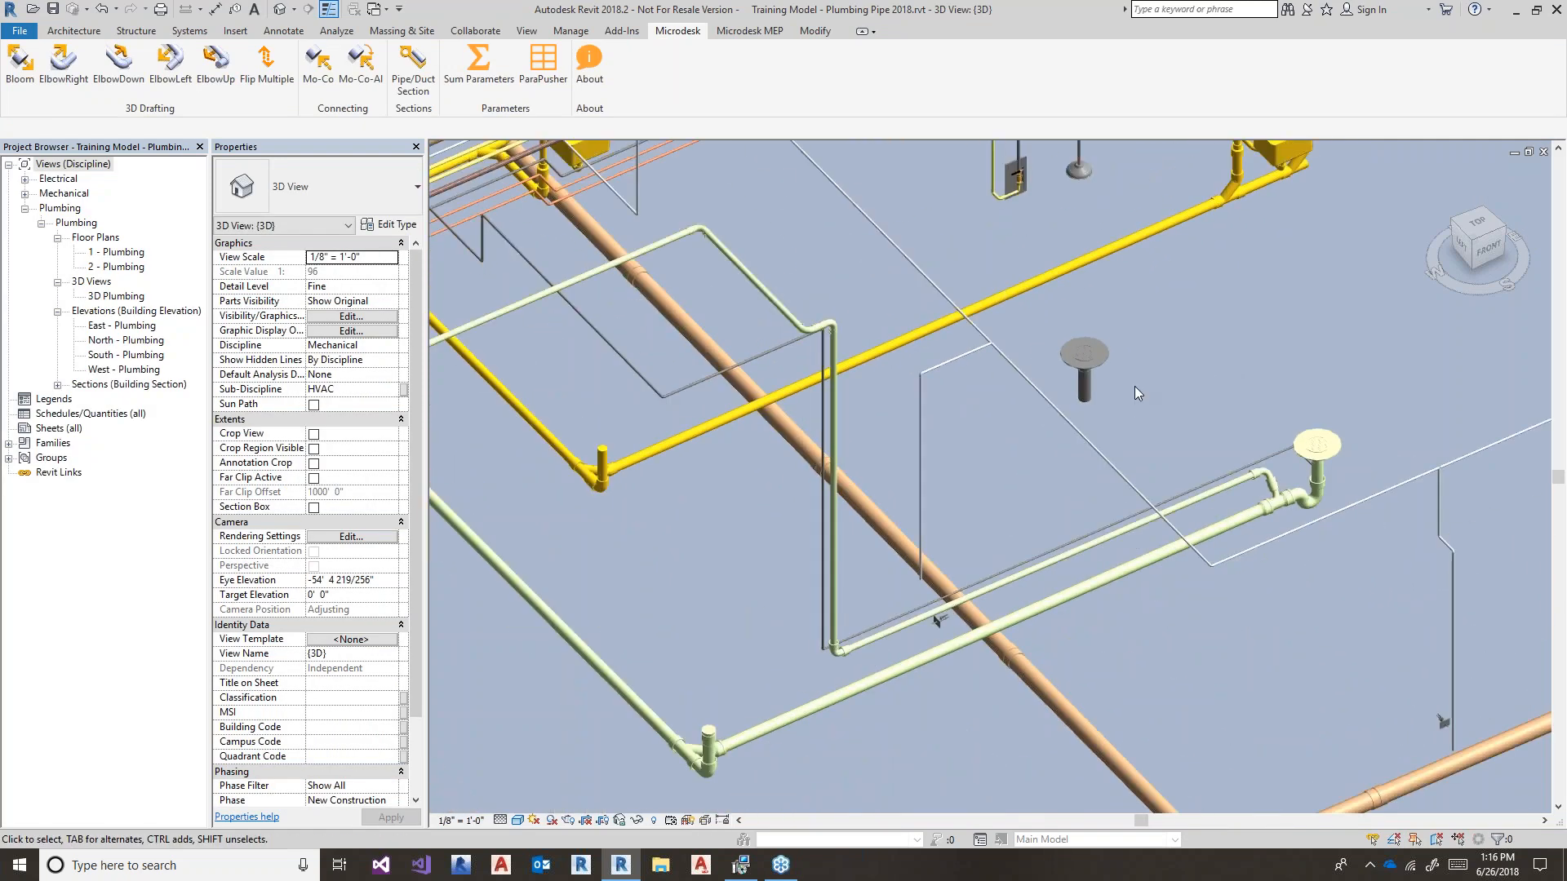
{"action": "left_click", "coordinate": [1090, 395]}
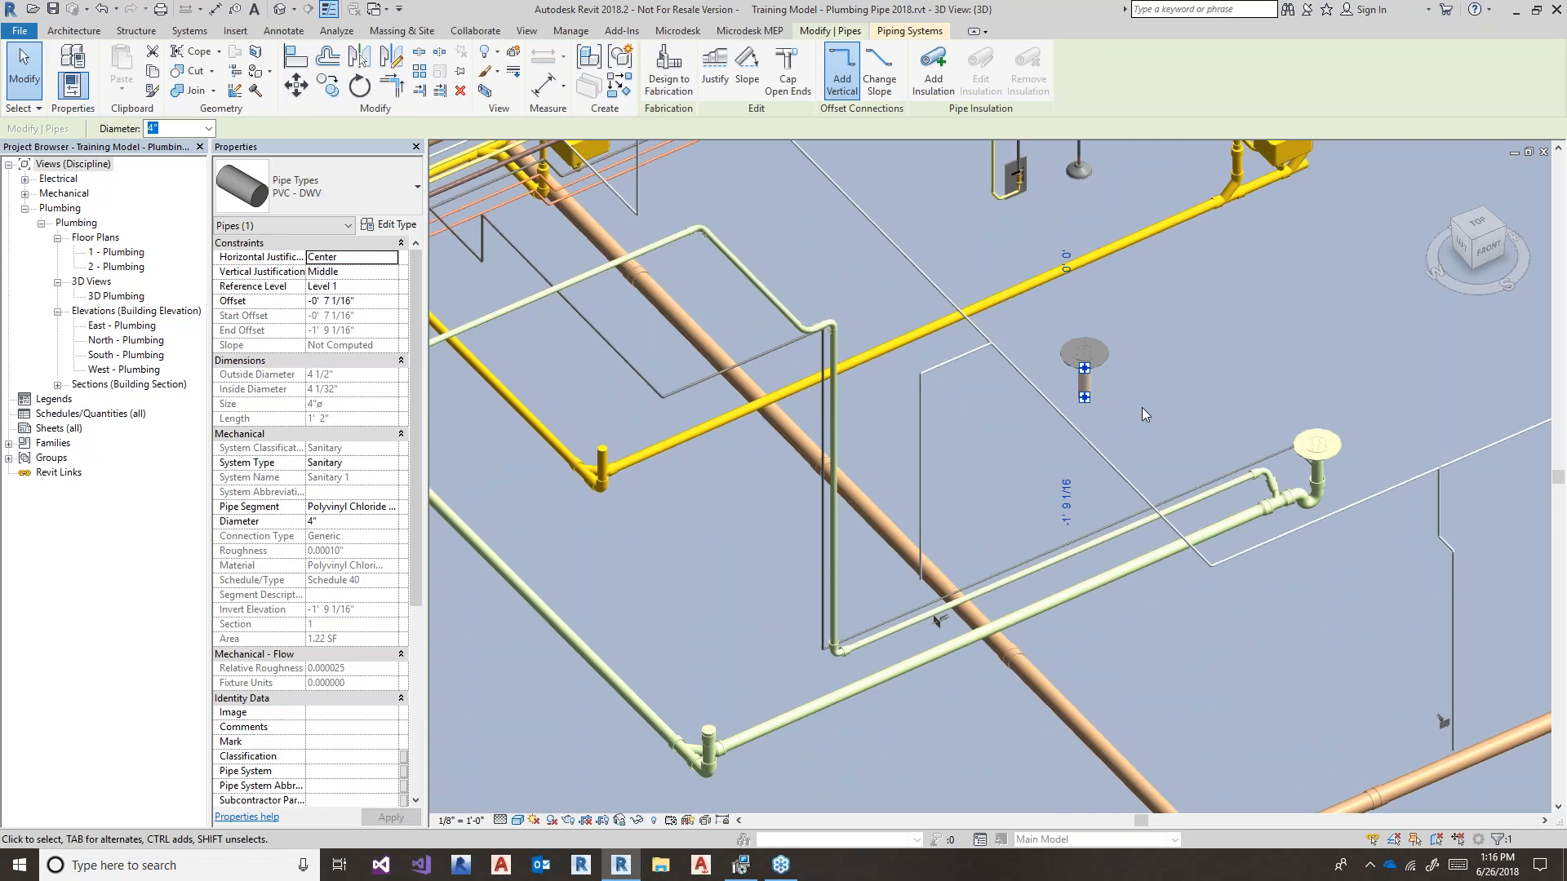
{"action": "left_click", "coordinate": [942, 718]}
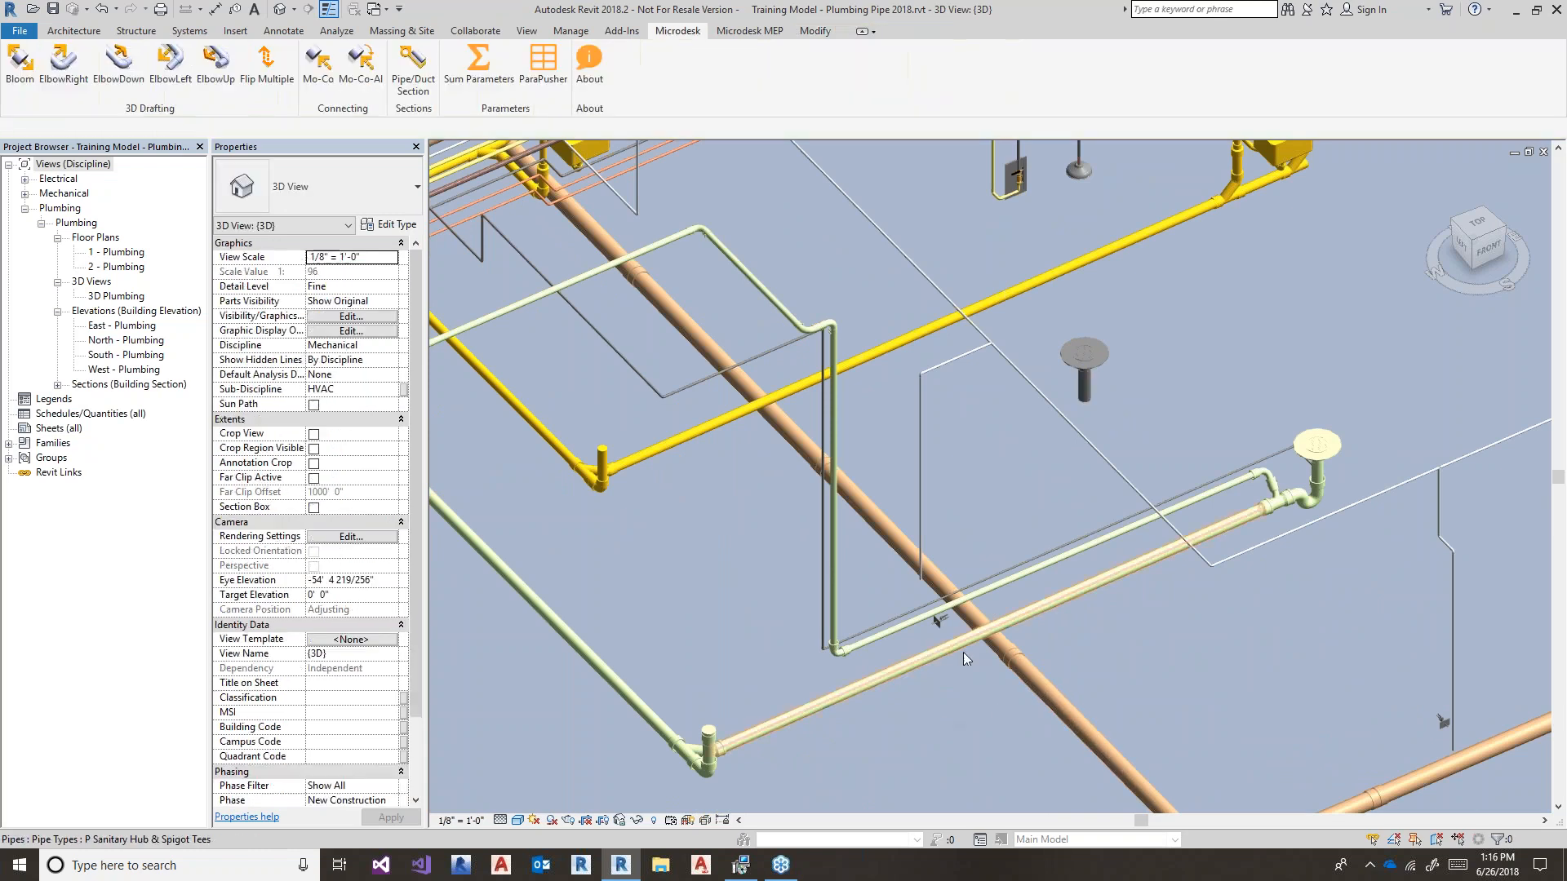
{"action": "left_click", "coordinate": [1014, 612]}
{"action": "left_click", "coordinate": [1109, 647]}
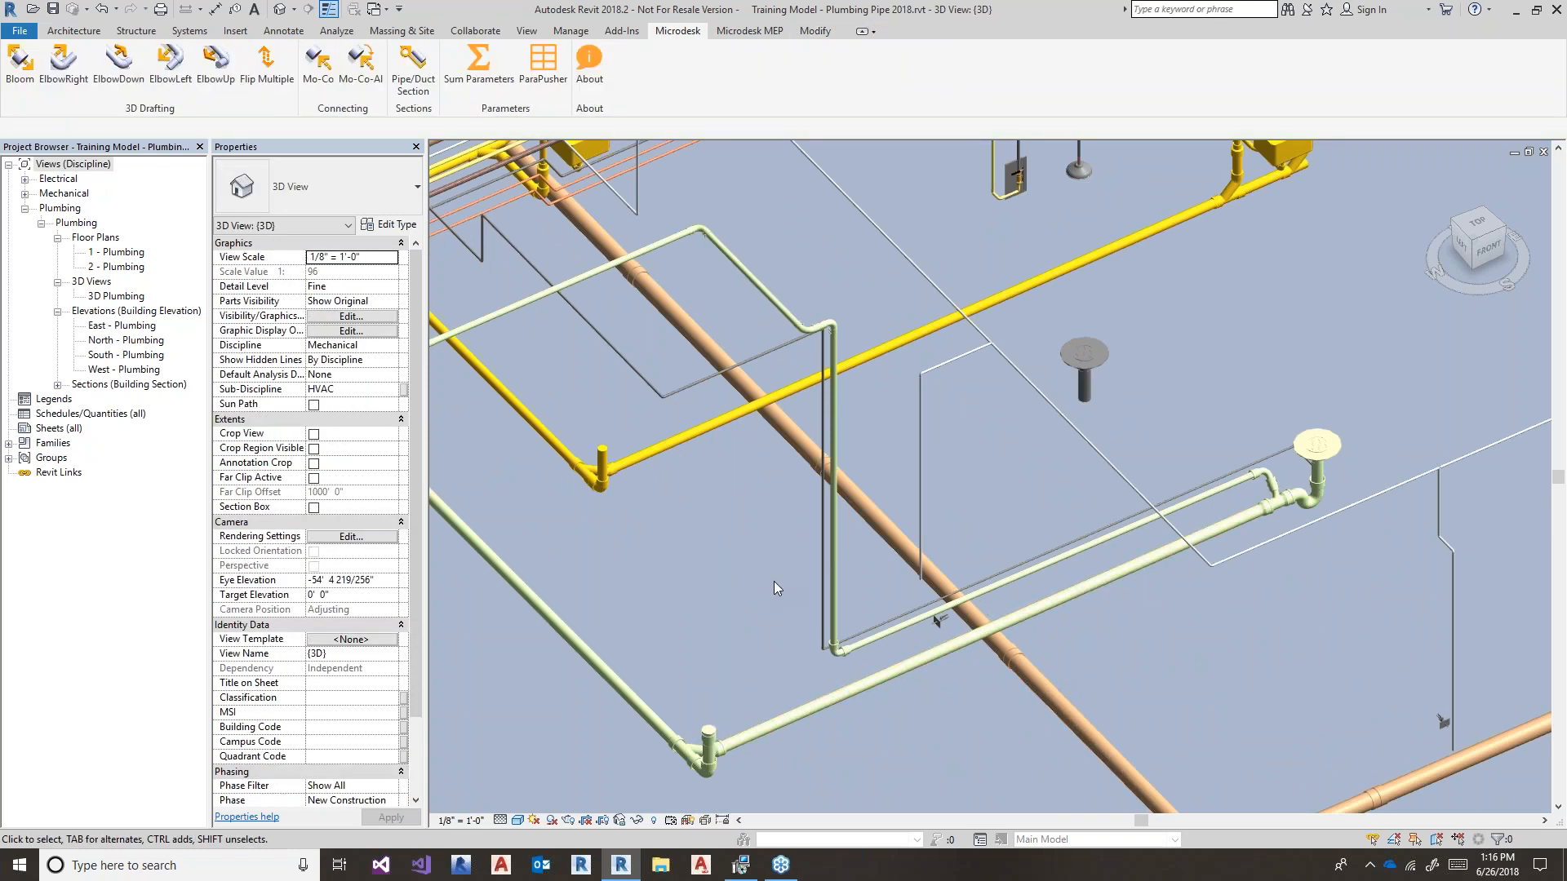
- Match the drain's vertical pipe to the sanitary pipe type with MA
{"action": "key", "text": "m"}
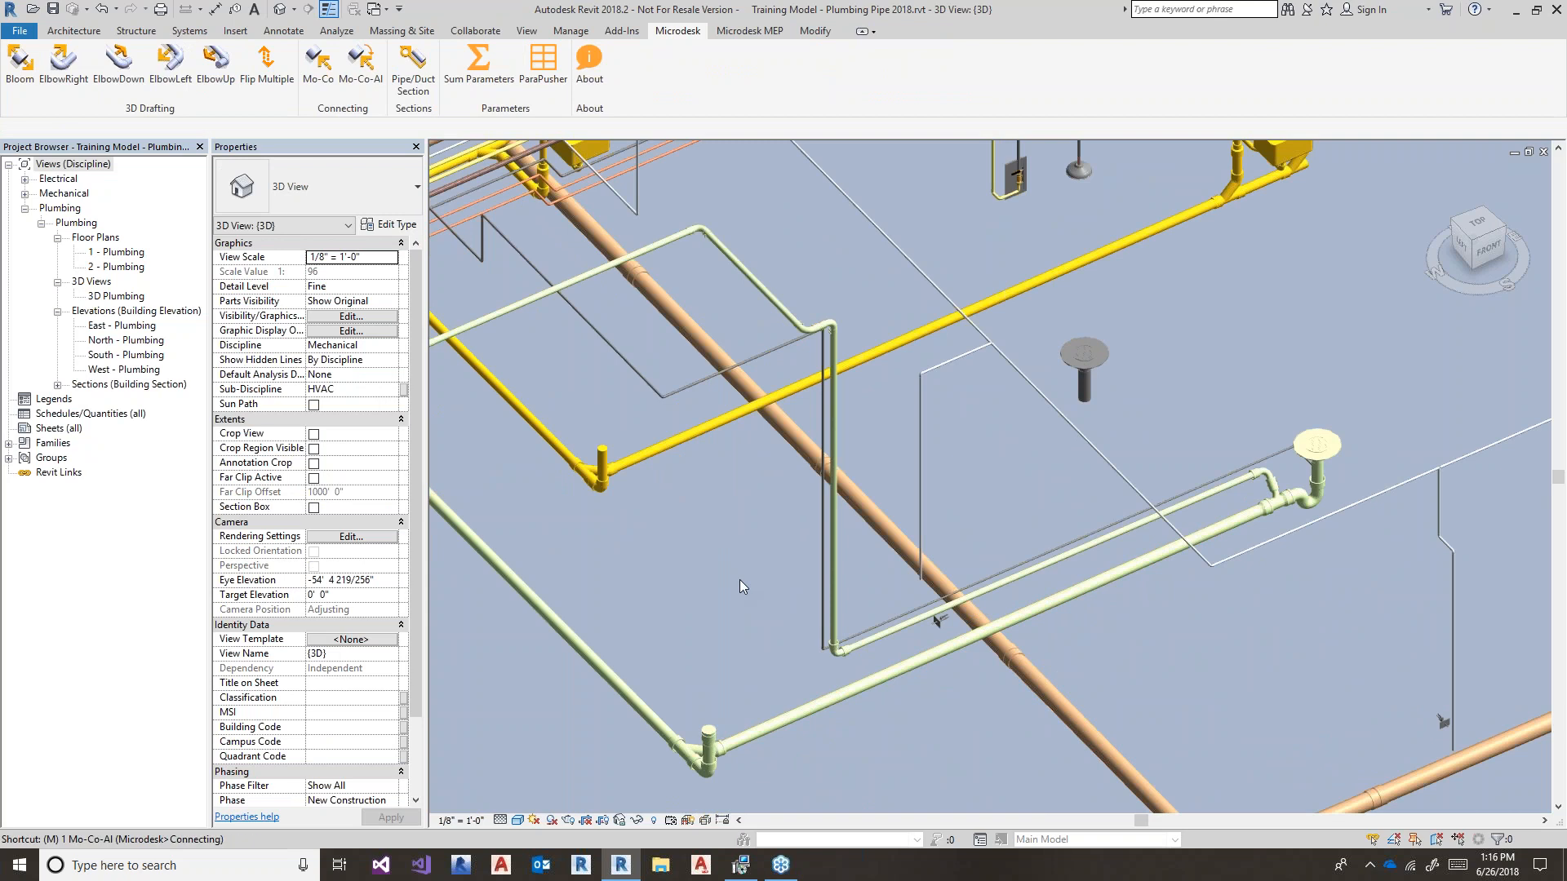
{"action": "key", "text": "a"}
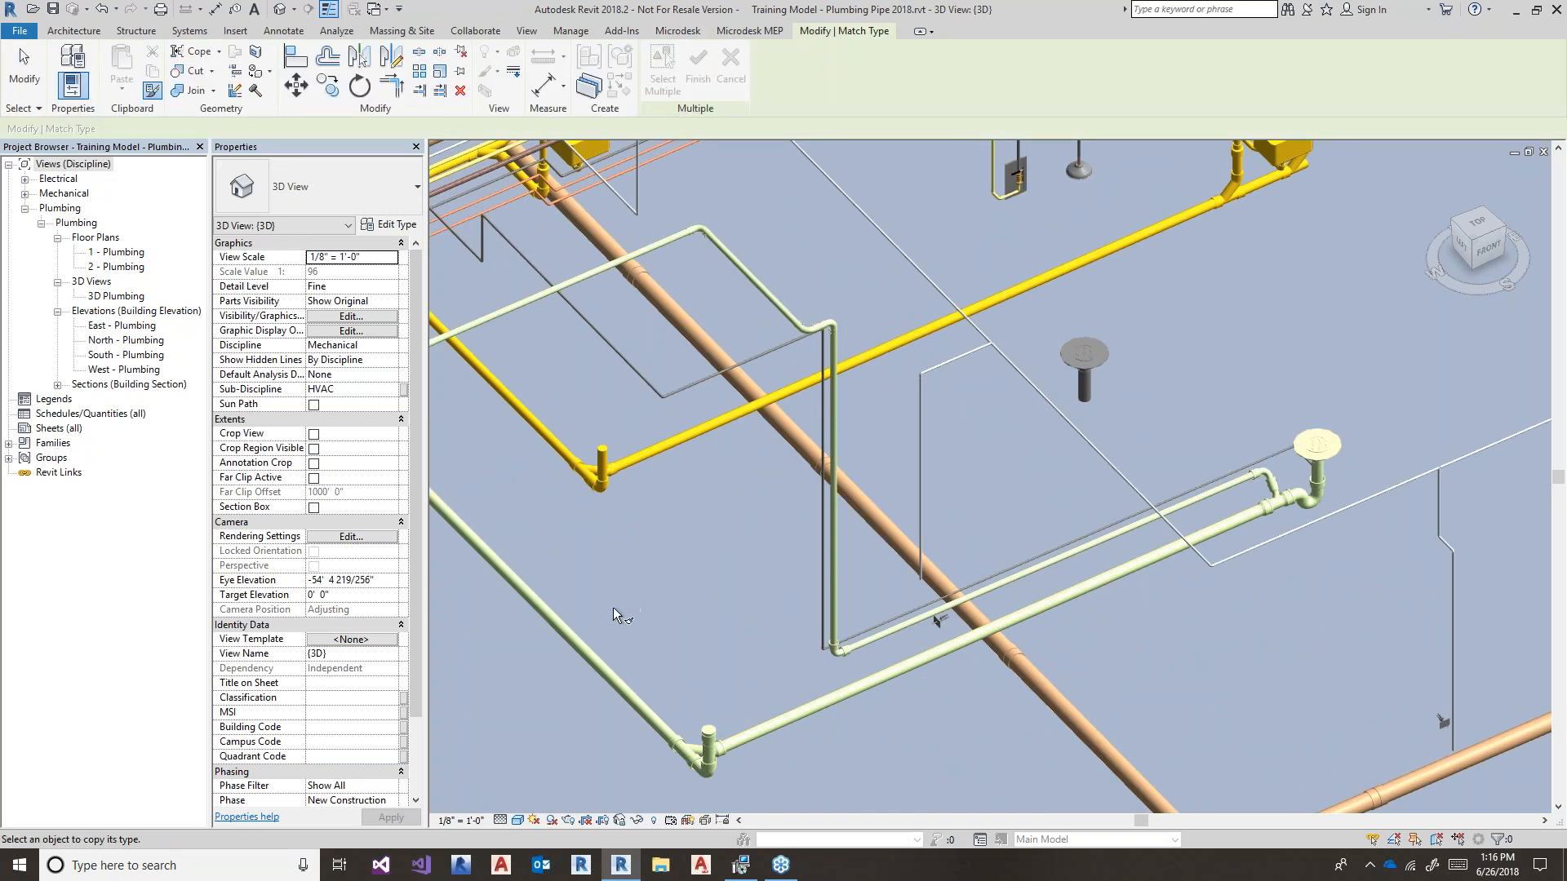
{"action": "left_click", "coordinate": [602, 656]}
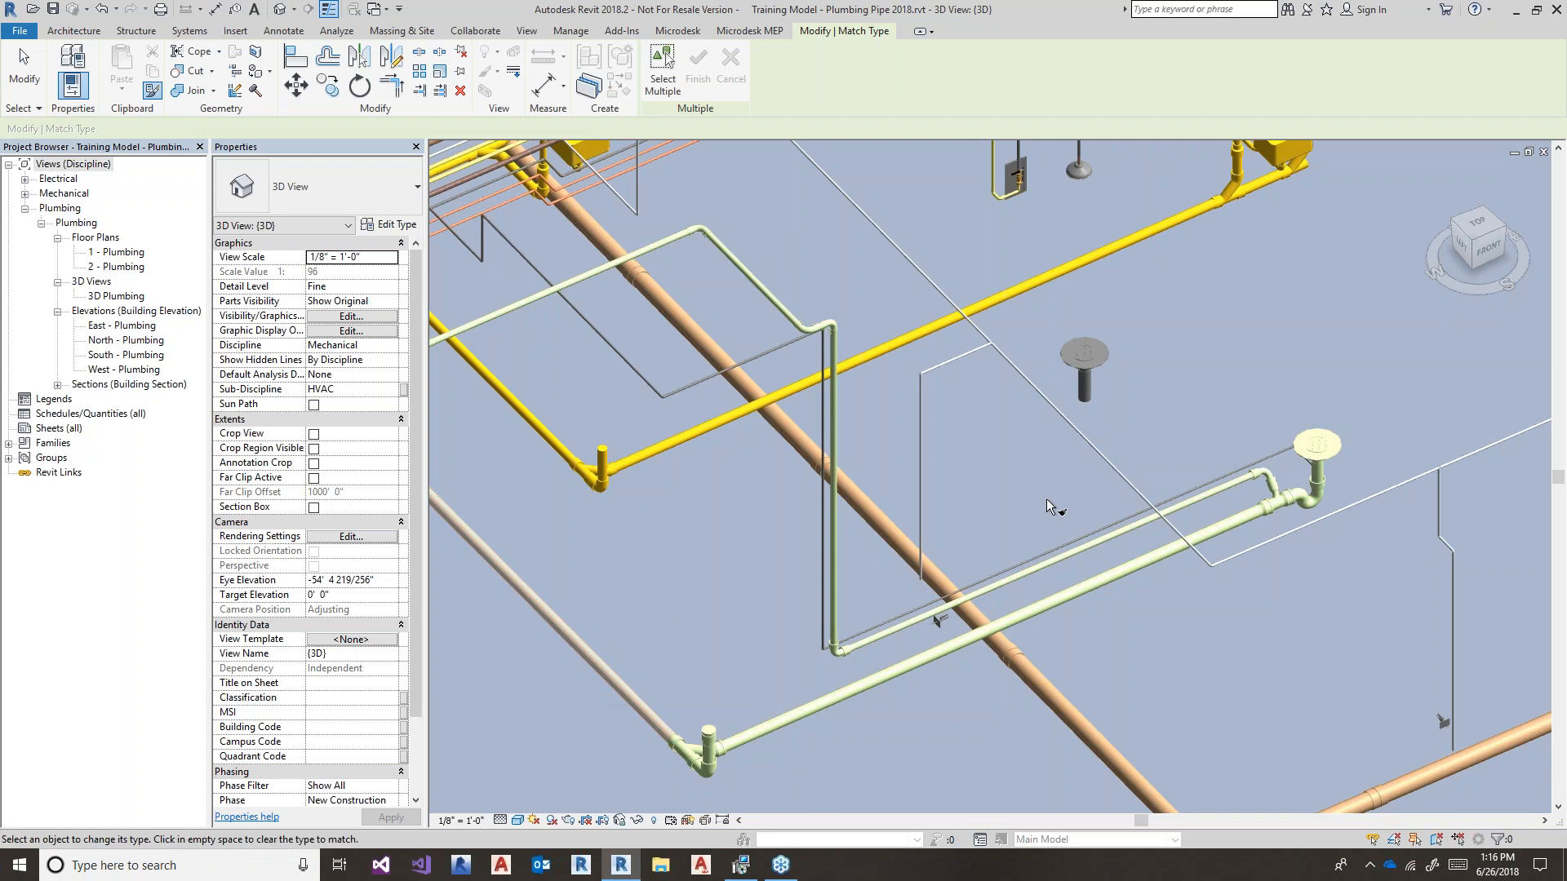
{"action": "key", "text": "Escape"}
{"action": "key", "text": "Escape"}
- Set the vertical pipe's System Type to Plum - SAN
{"action": "left_click", "coordinate": [1084, 391]}
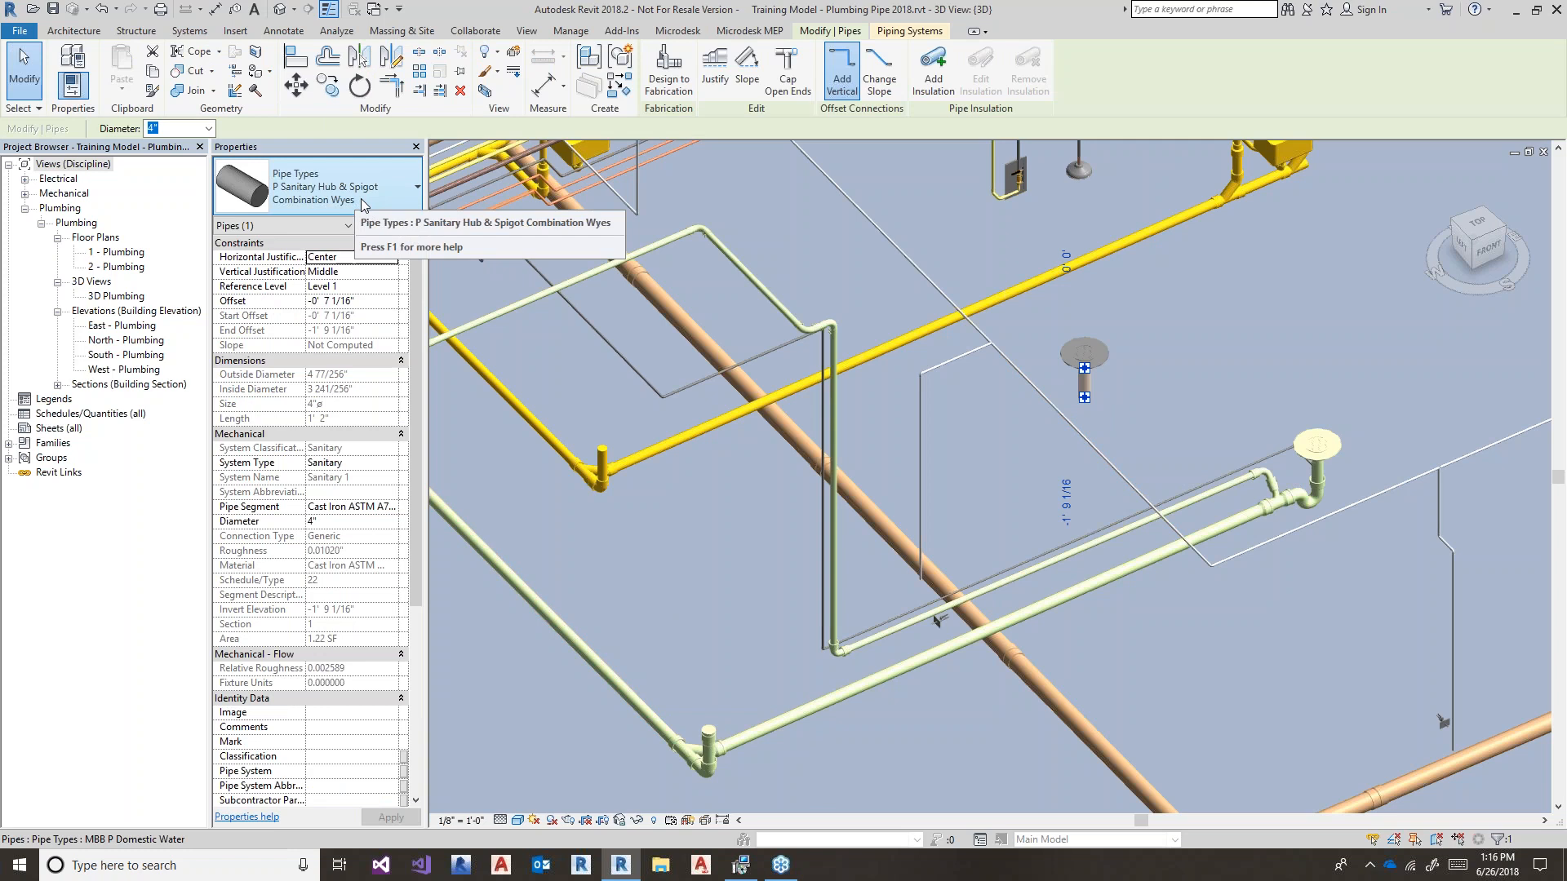
{"action": "left_click", "coordinate": [392, 464]}
{"action": "left_click", "coordinate": [392, 465]}
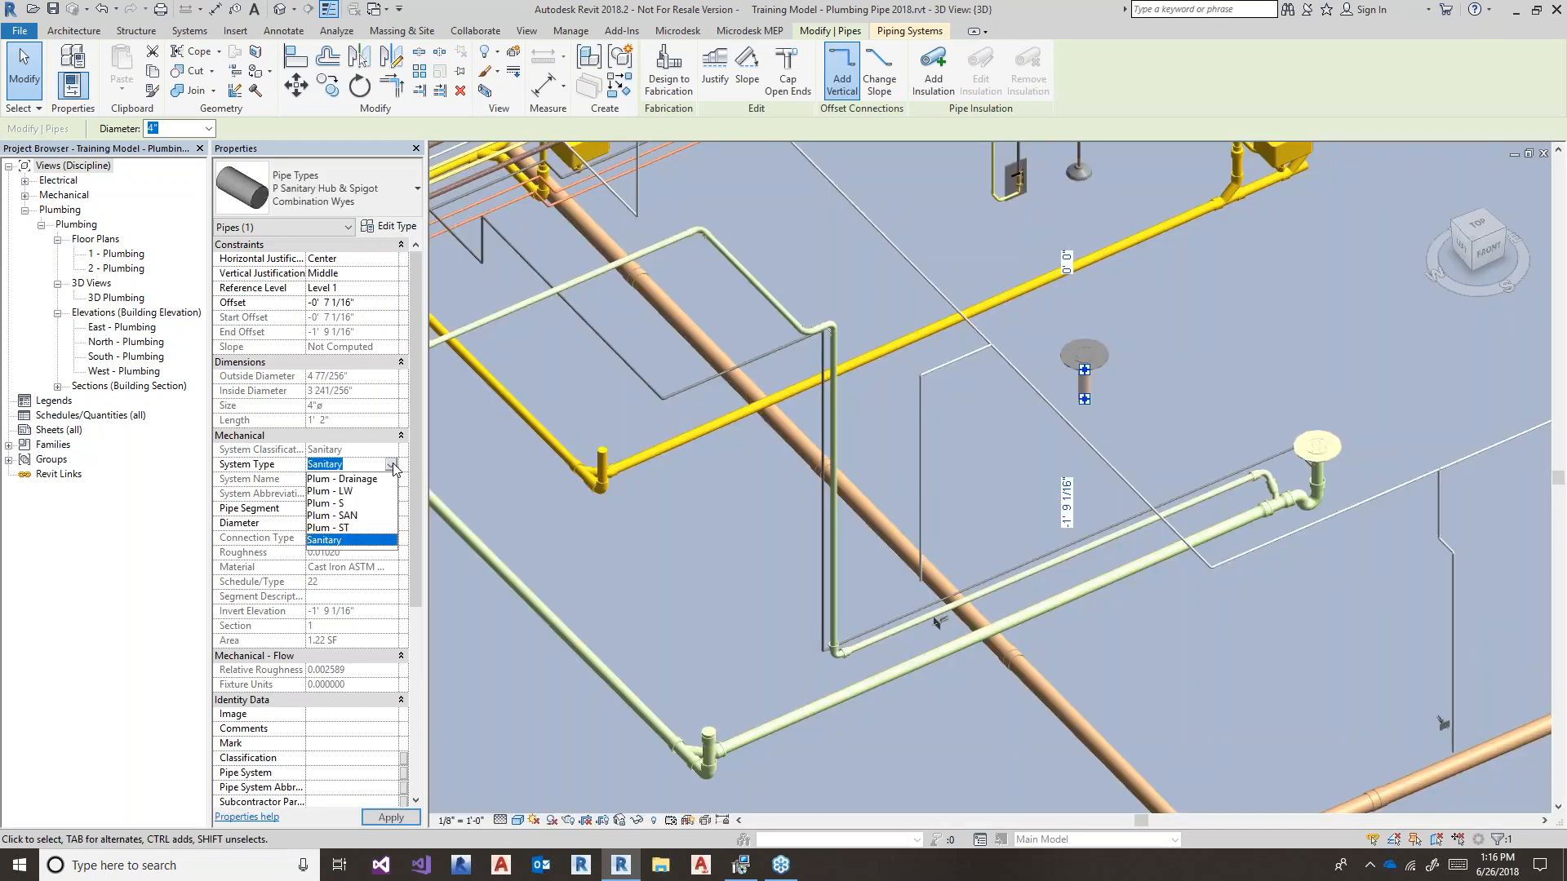
{"action": "left_click", "coordinate": [358, 516]}
{"action": "left_click", "coordinate": [600, 564]}
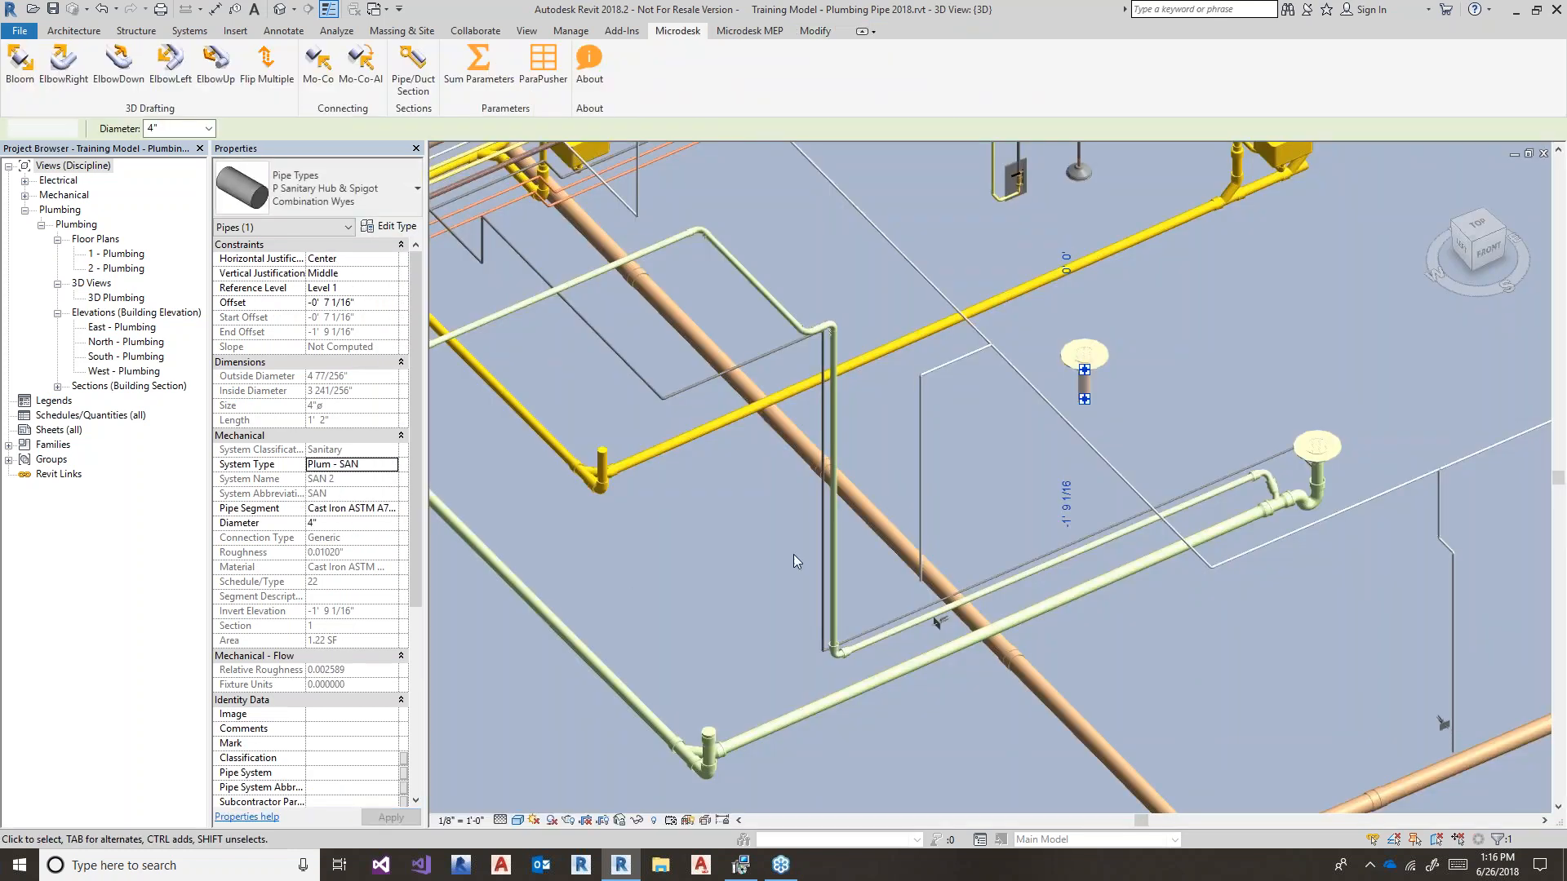
- Zoom in on the floor drain and start pipe fitting placement with PF
{"action": "scroll", "coordinate": [1115, 392], "scroll_direction": "up", "scroll_amount": 5}
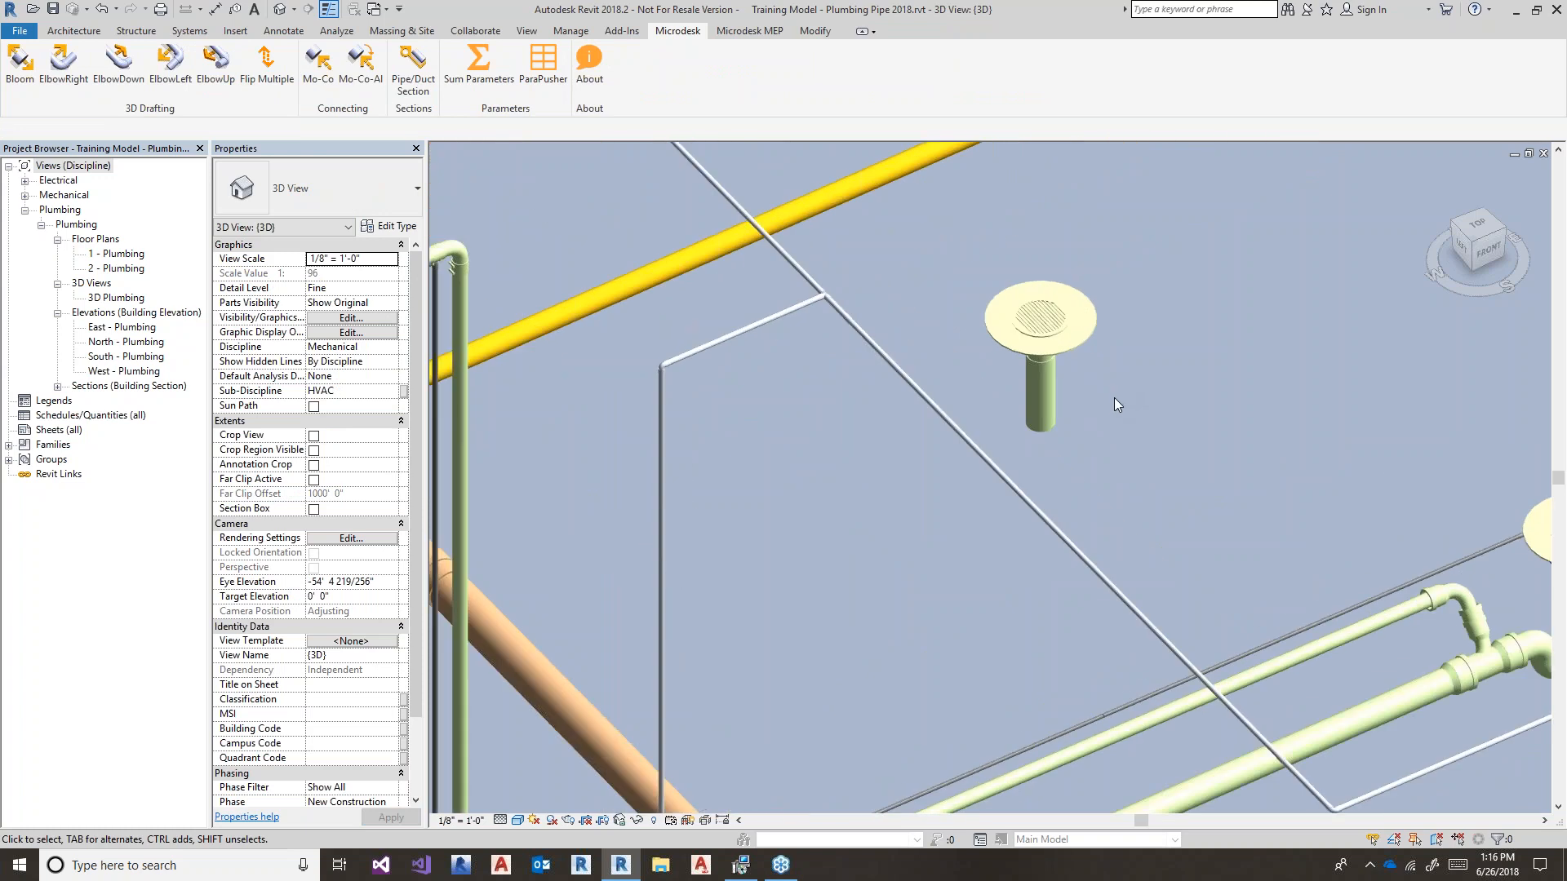
{"action": "middle_click_drag", "start_coordinate": [1142, 423], "coordinate": [1103, 432]}
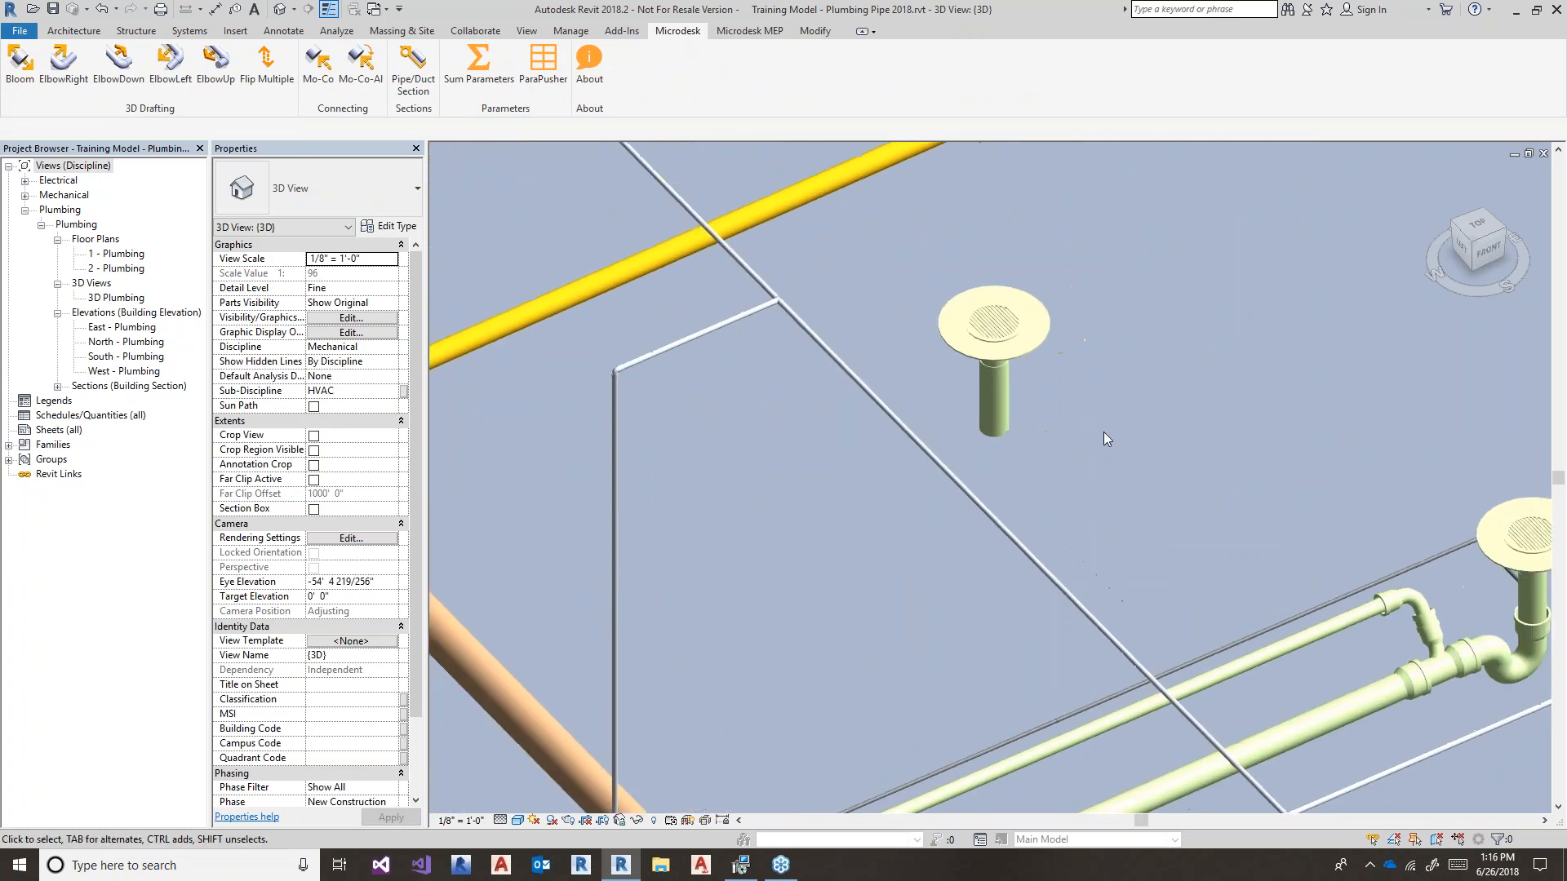
{"action": "key", "text": "p"}
{"action": "key", "text": "f"}
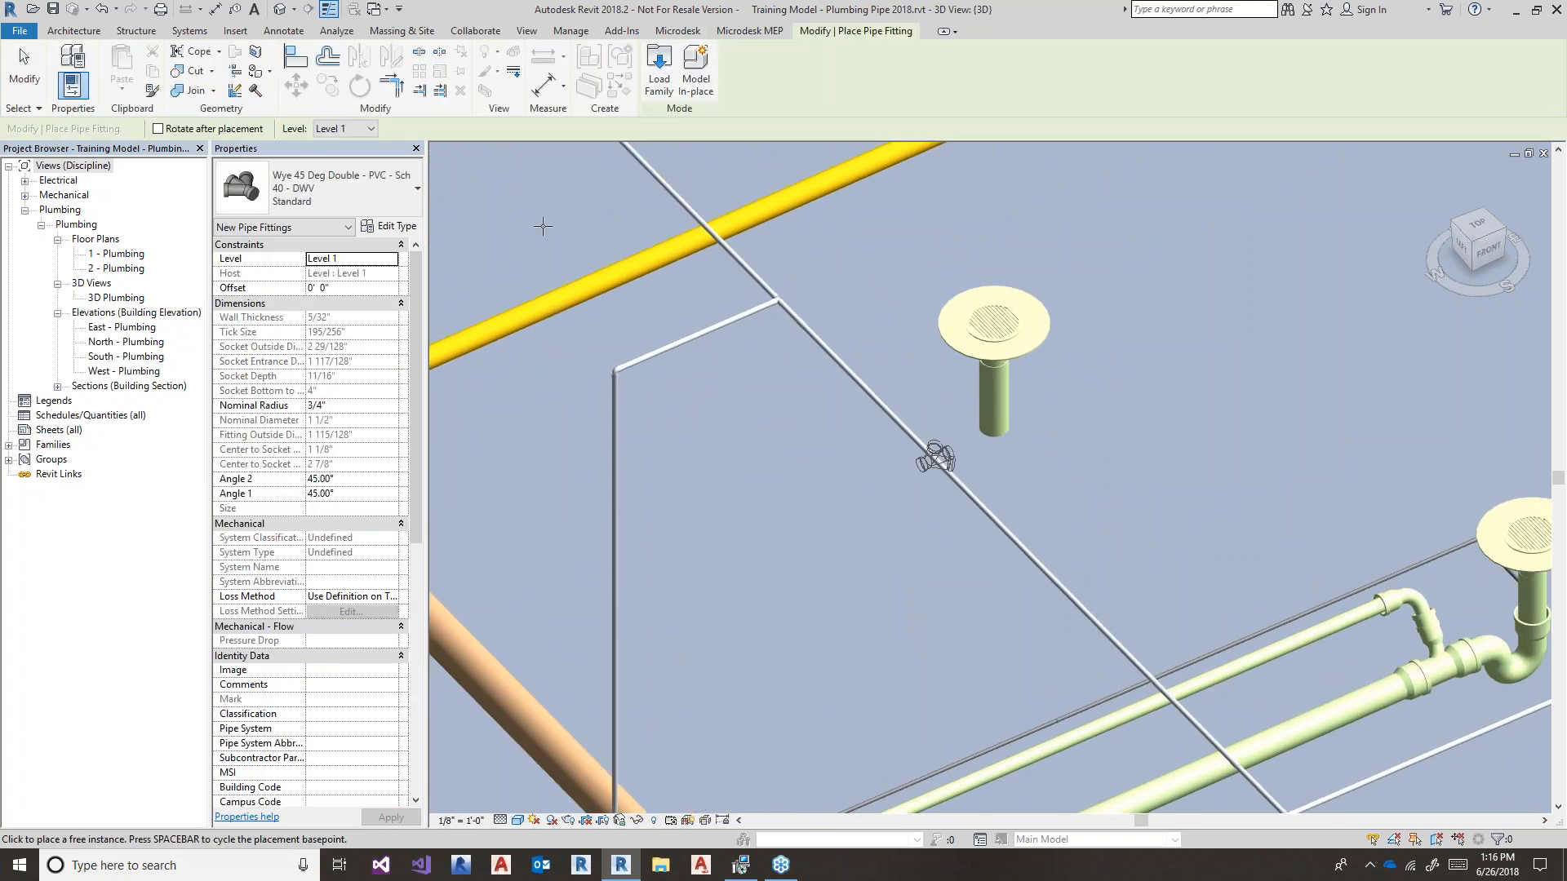
{"action": "left_click", "coordinate": [395, 175]}
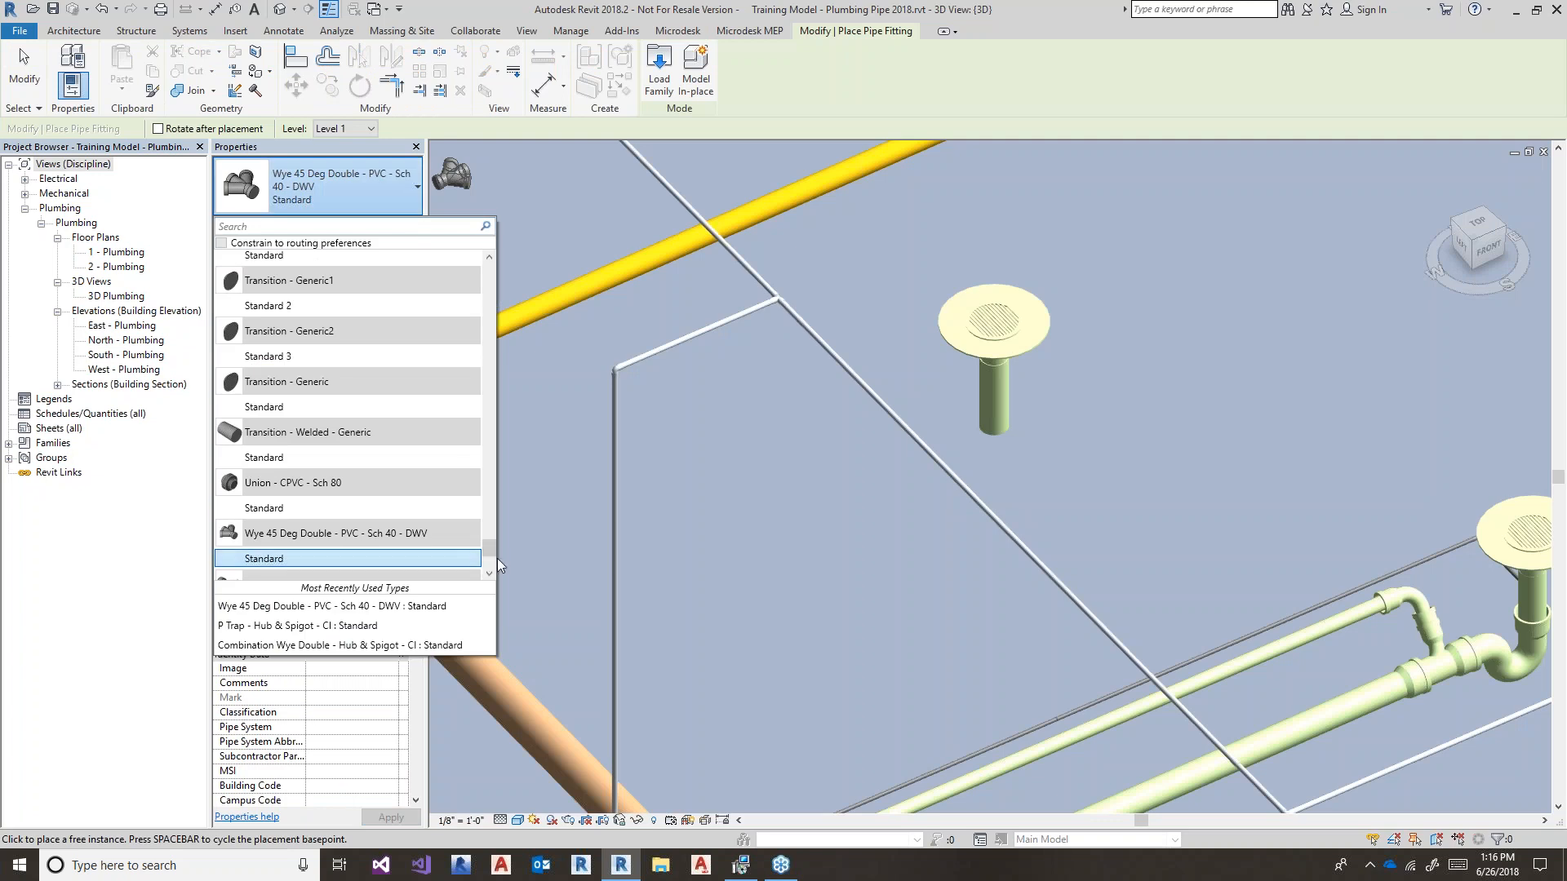
{"action": "left_click_drag", "start_coordinate": [492, 550], "coordinate": [468, 436]}
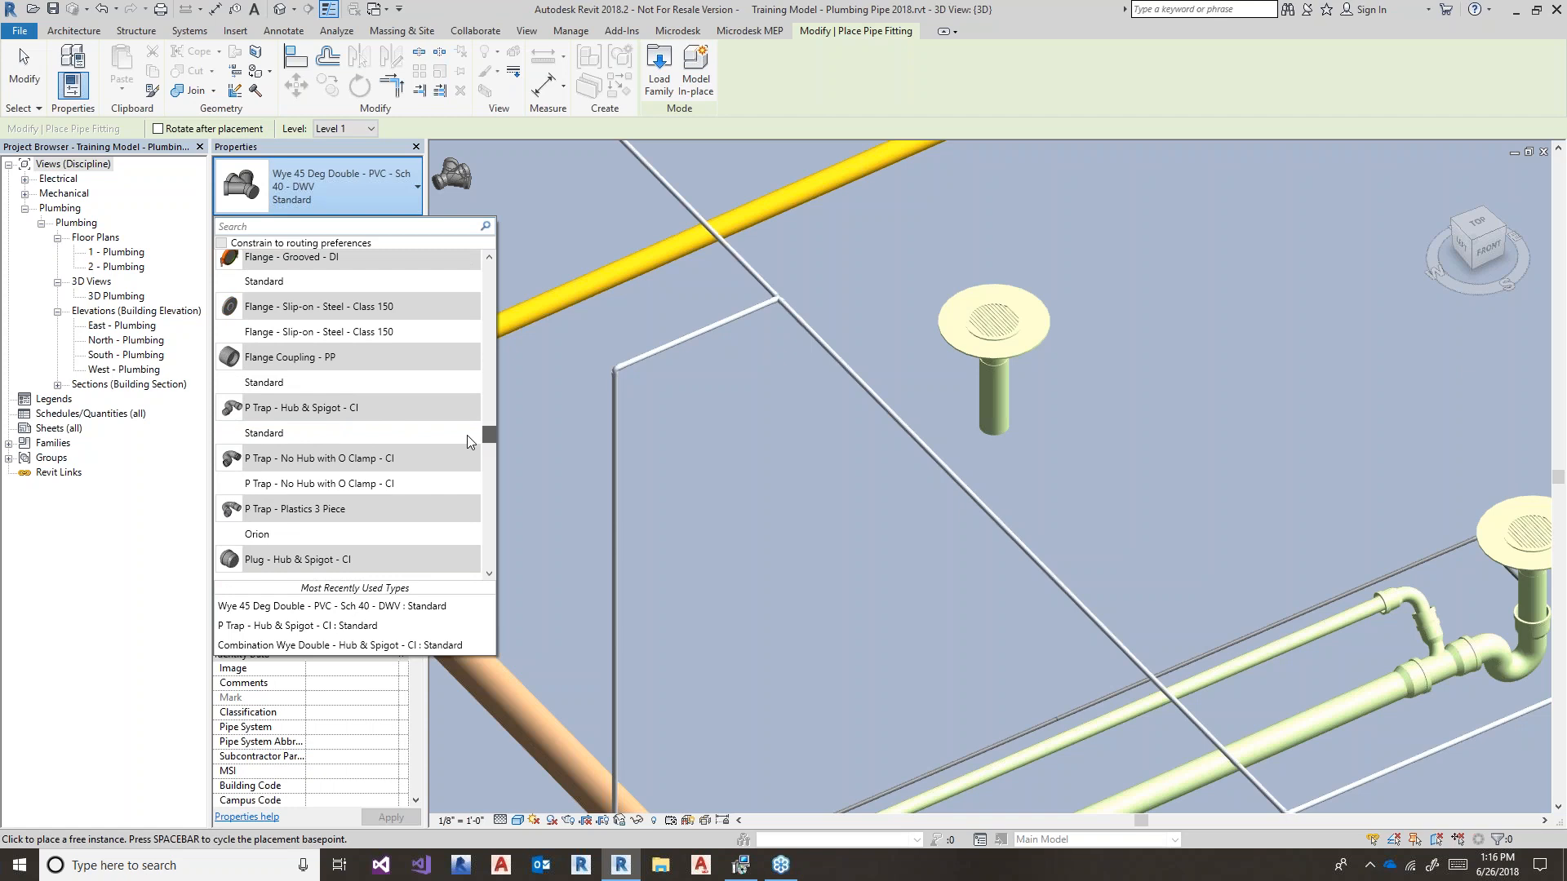
{"action": "left_click", "coordinate": [409, 436]}
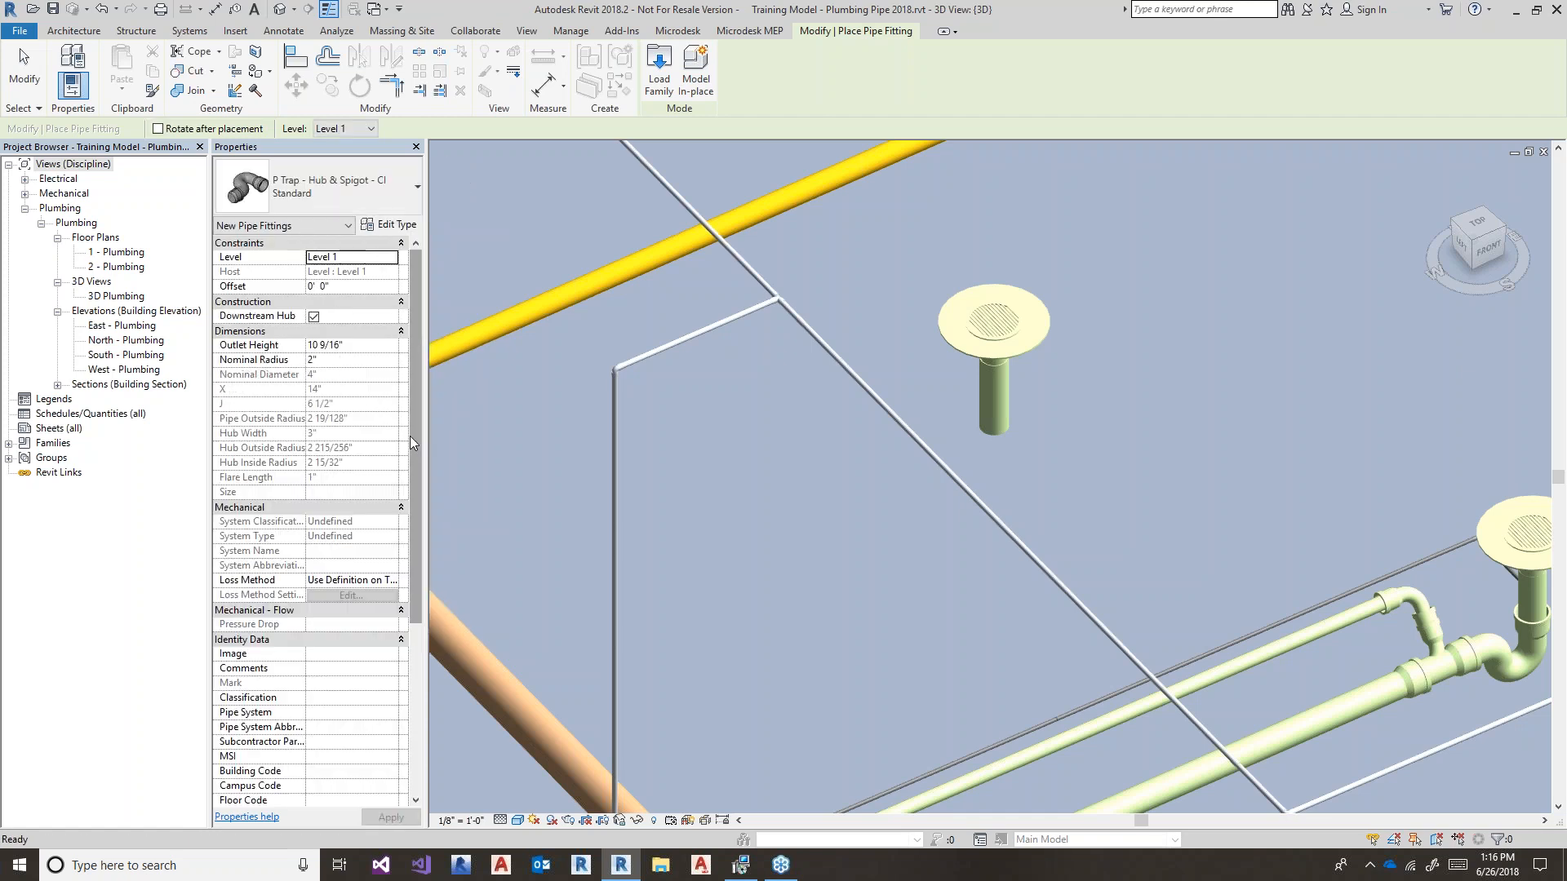
{"action": "left_click", "coordinate": [1009, 435]}
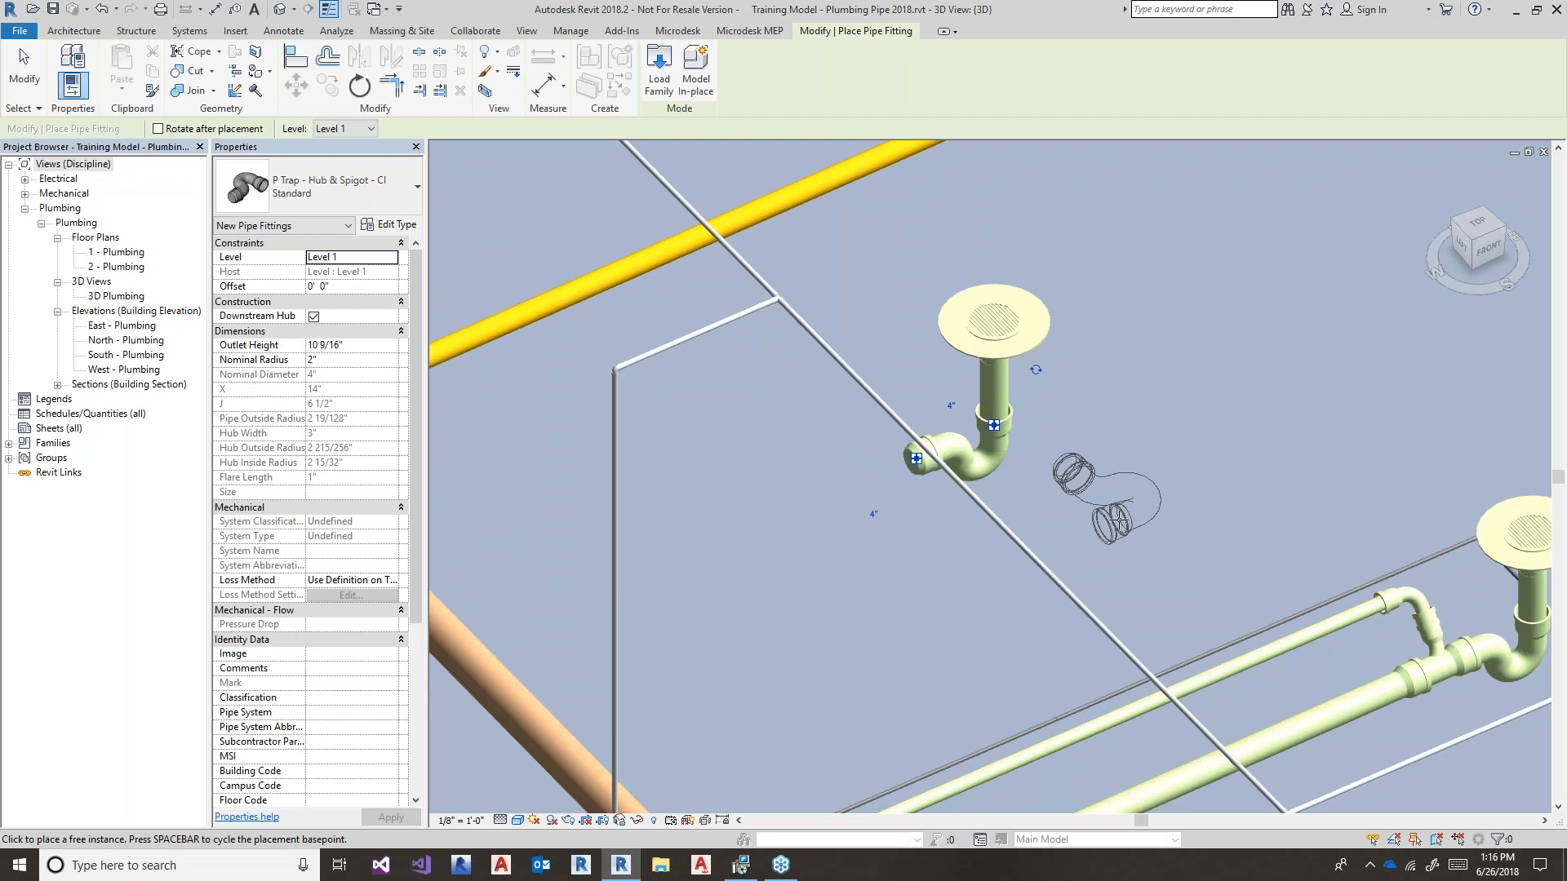
{"action": "key", "text": "Escape"}
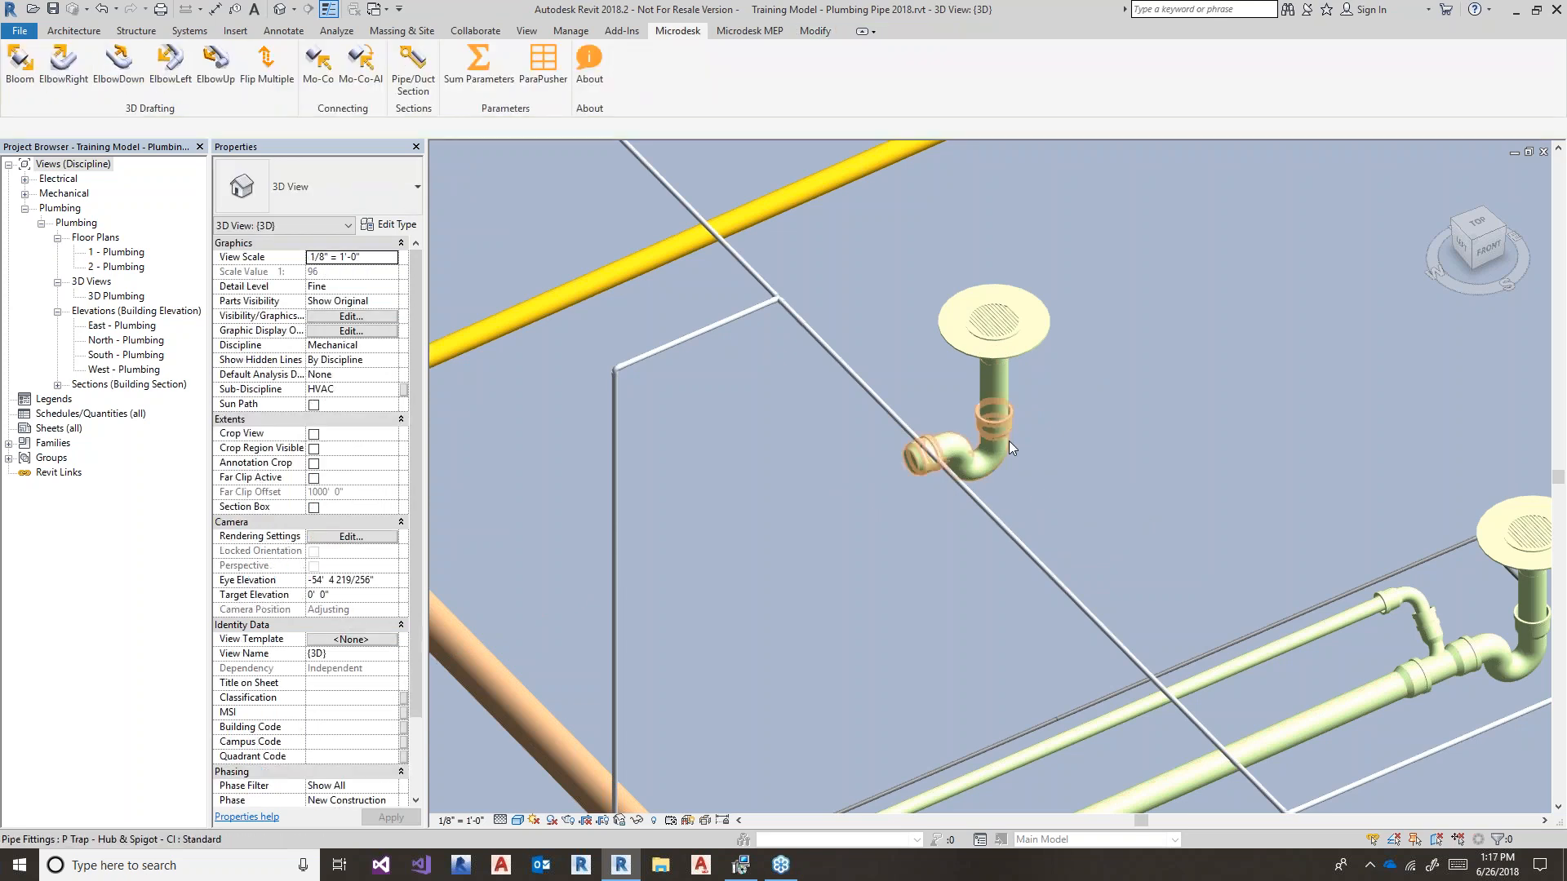
{"action": "left_click", "coordinate": [1008, 439]}
- Delete the misplaced P Trap and place a new P Trap - Hub & Spigot - CI near the drain
{"action": "key", "text": "Delete"}
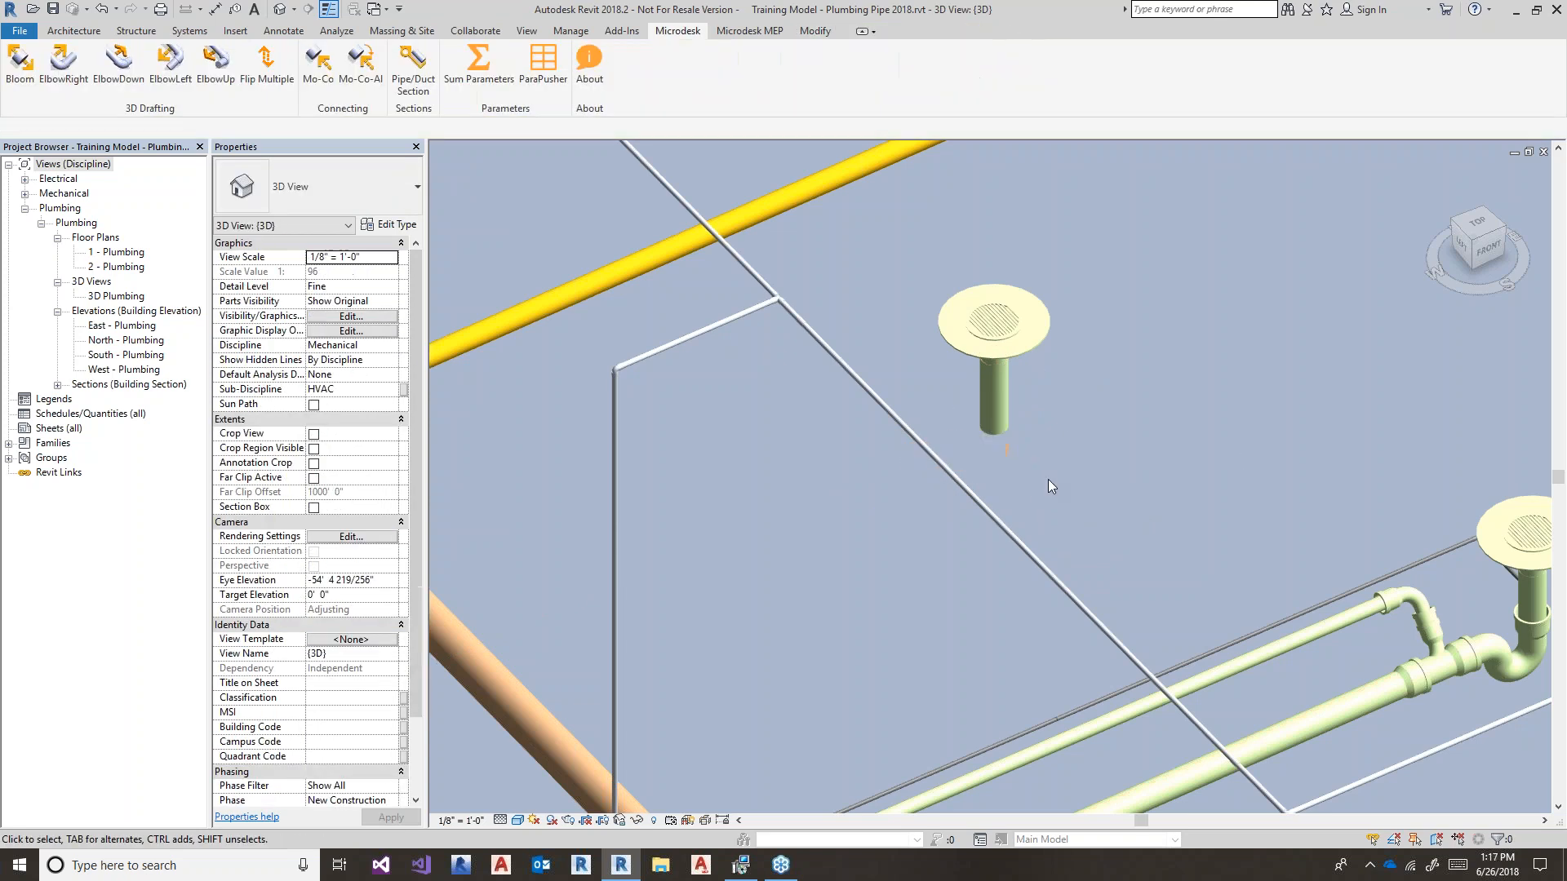
{"action": "key", "text": "p"}
{"action": "key", "text": "f"}
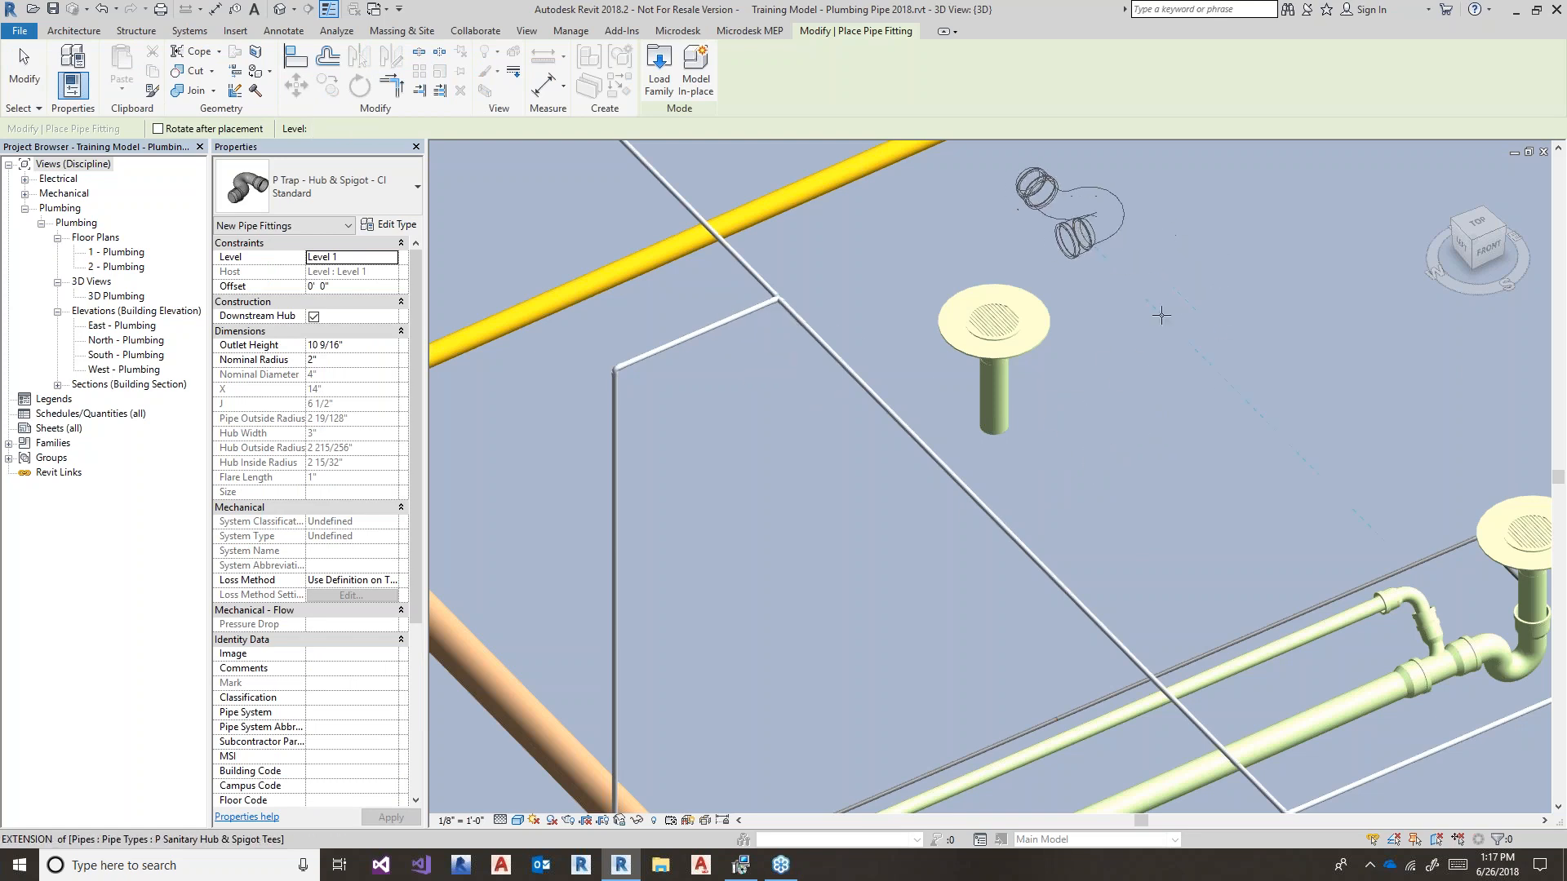
{"action": "left_click", "coordinate": [1061, 219]}
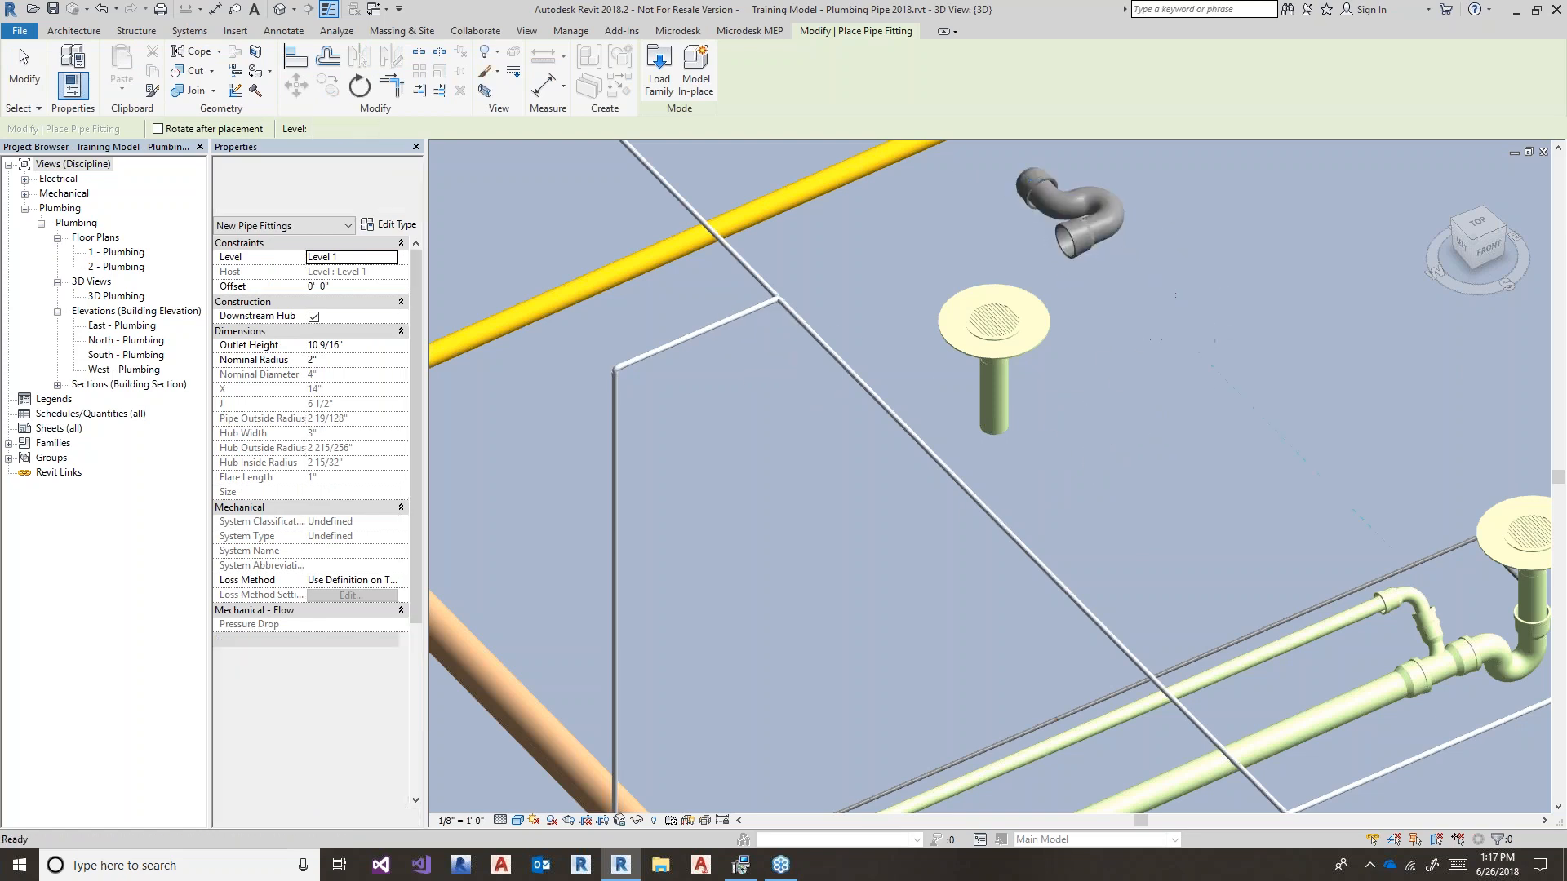
{"action": "key", "text": "Escape"}
{"action": "key", "text": "Escape"}
{"action": "middle_click_drag", "start_coordinate": [1164, 313], "coordinate": [1126, 407]}
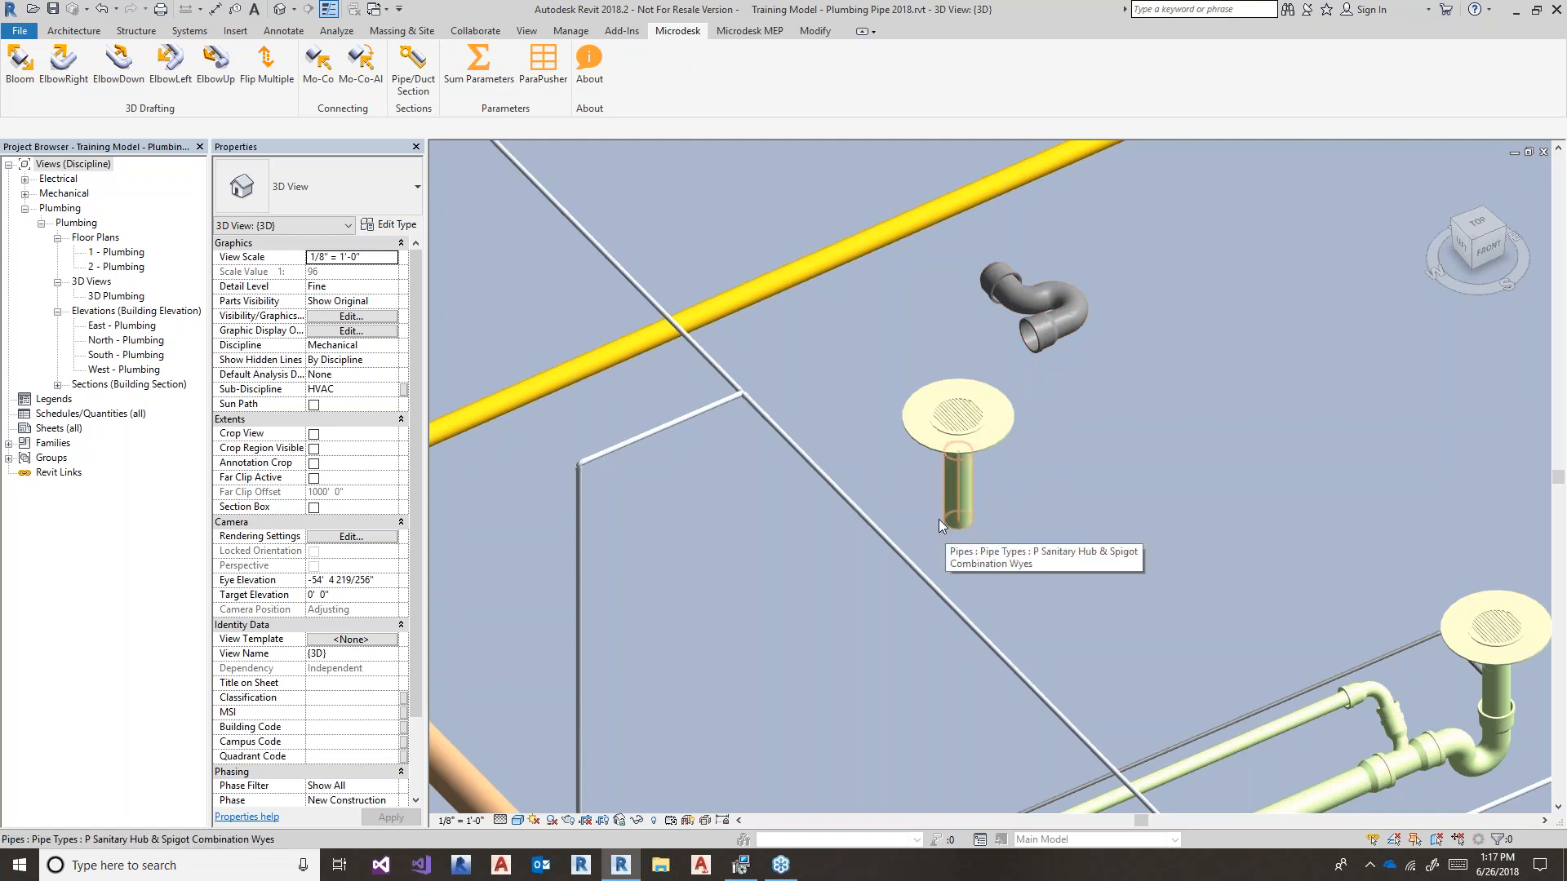
- Attach the P Trap beneath the drain's vertical pipe with Mo-Co-Al, joining the SAN 2 system
{"action": "left_click", "coordinate": [359, 66]}
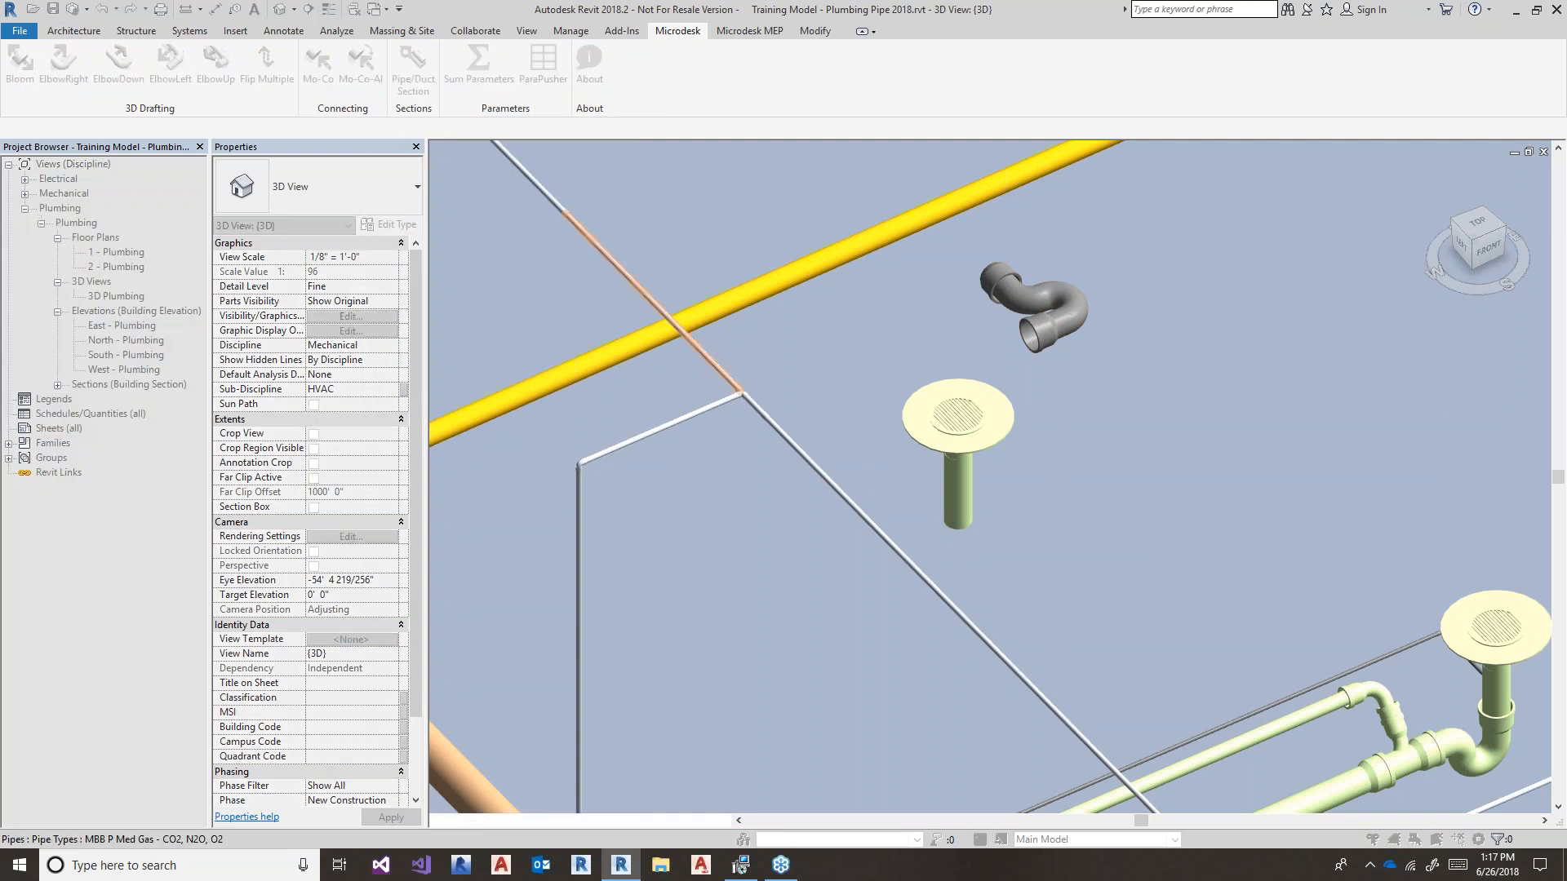
{"action": "left_click", "coordinate": [966, 506]}
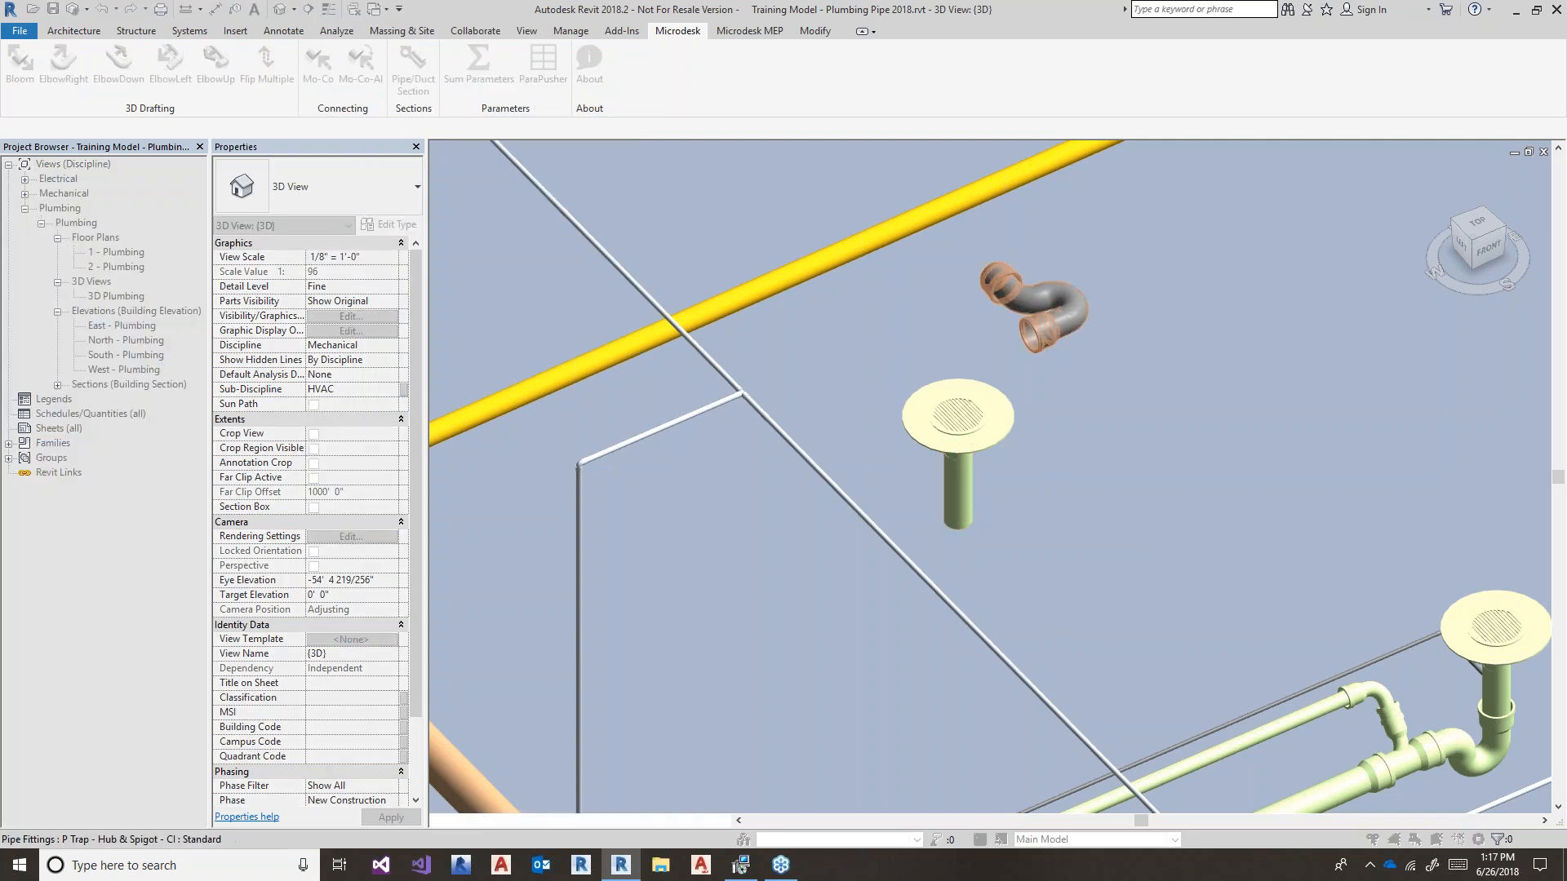
{"action": "left_click", "coordinate": [1066, 305]}
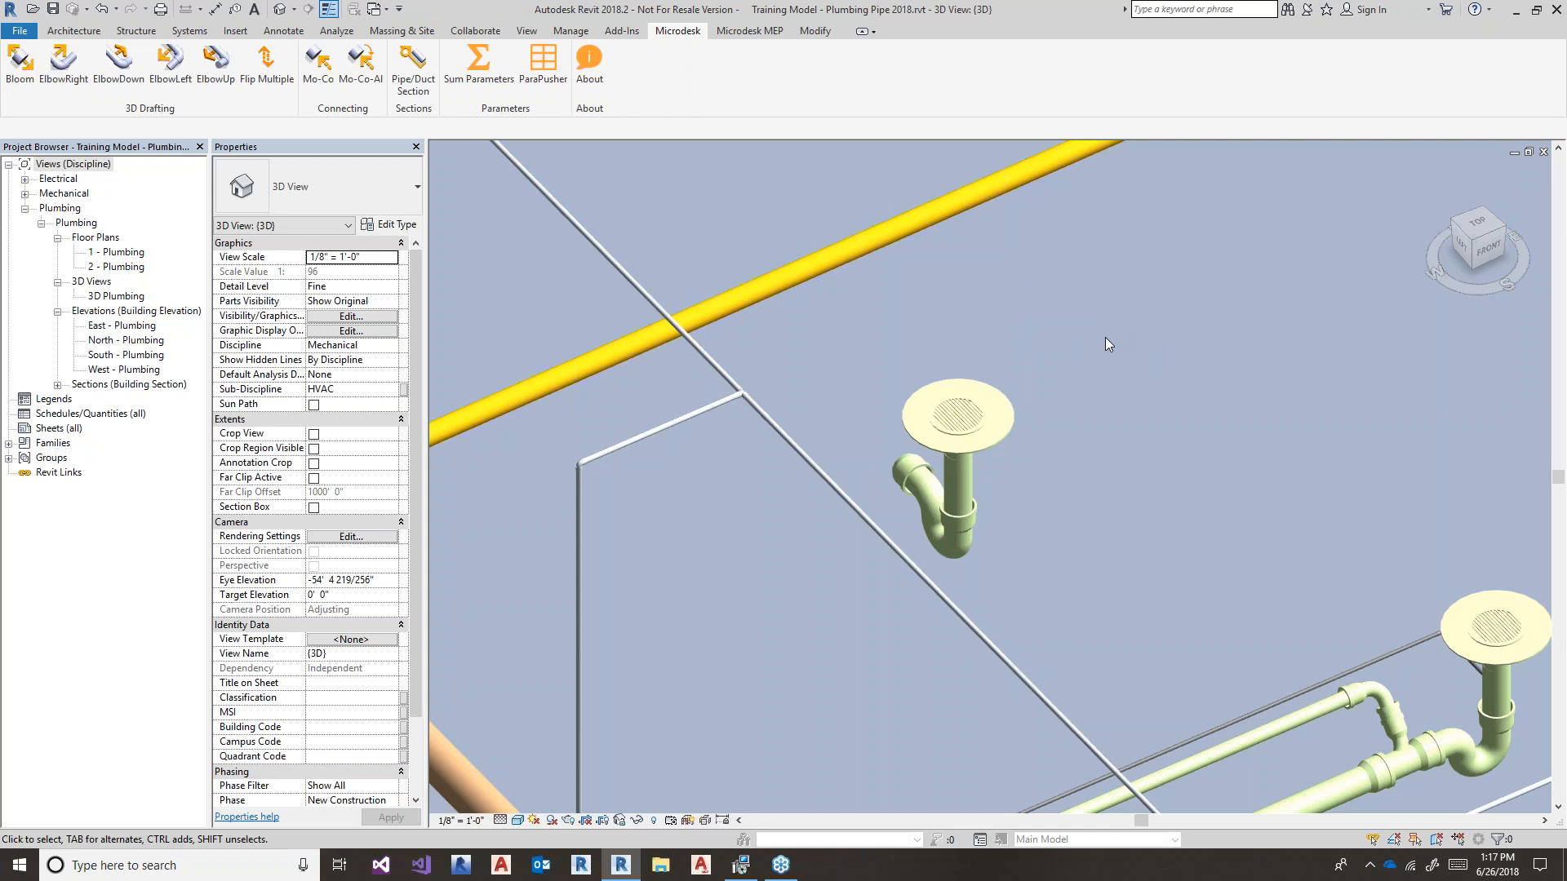
{"action": "left_click", "coordinate": [972, 547]}
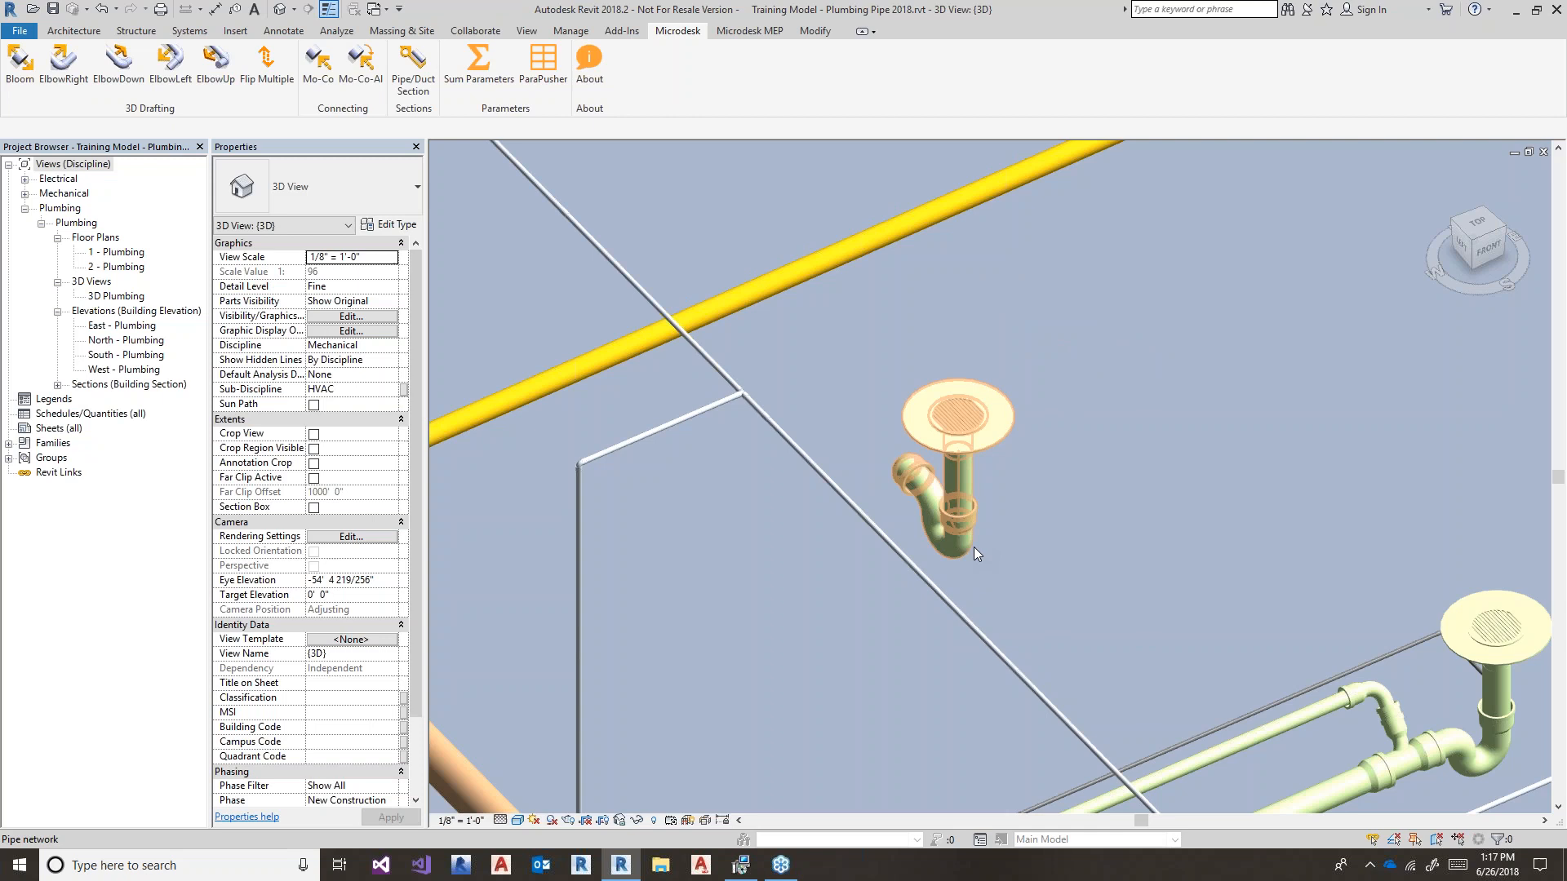
{"action": "left_click", "coordinate": [1036, 565]}
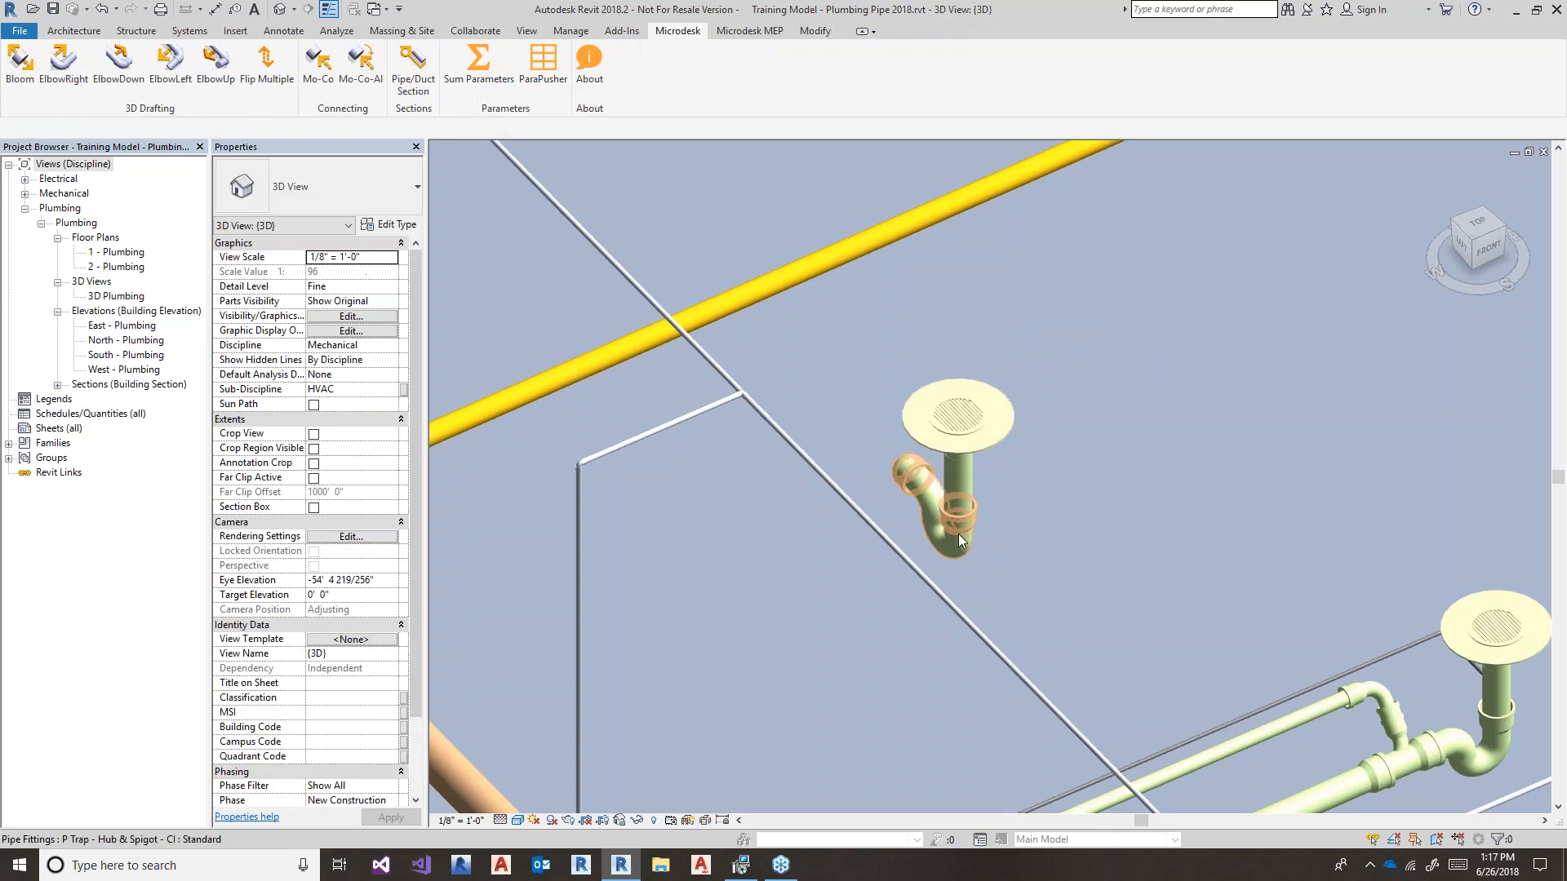
{"action": "left_click", "coordinate": [1010, 590]}
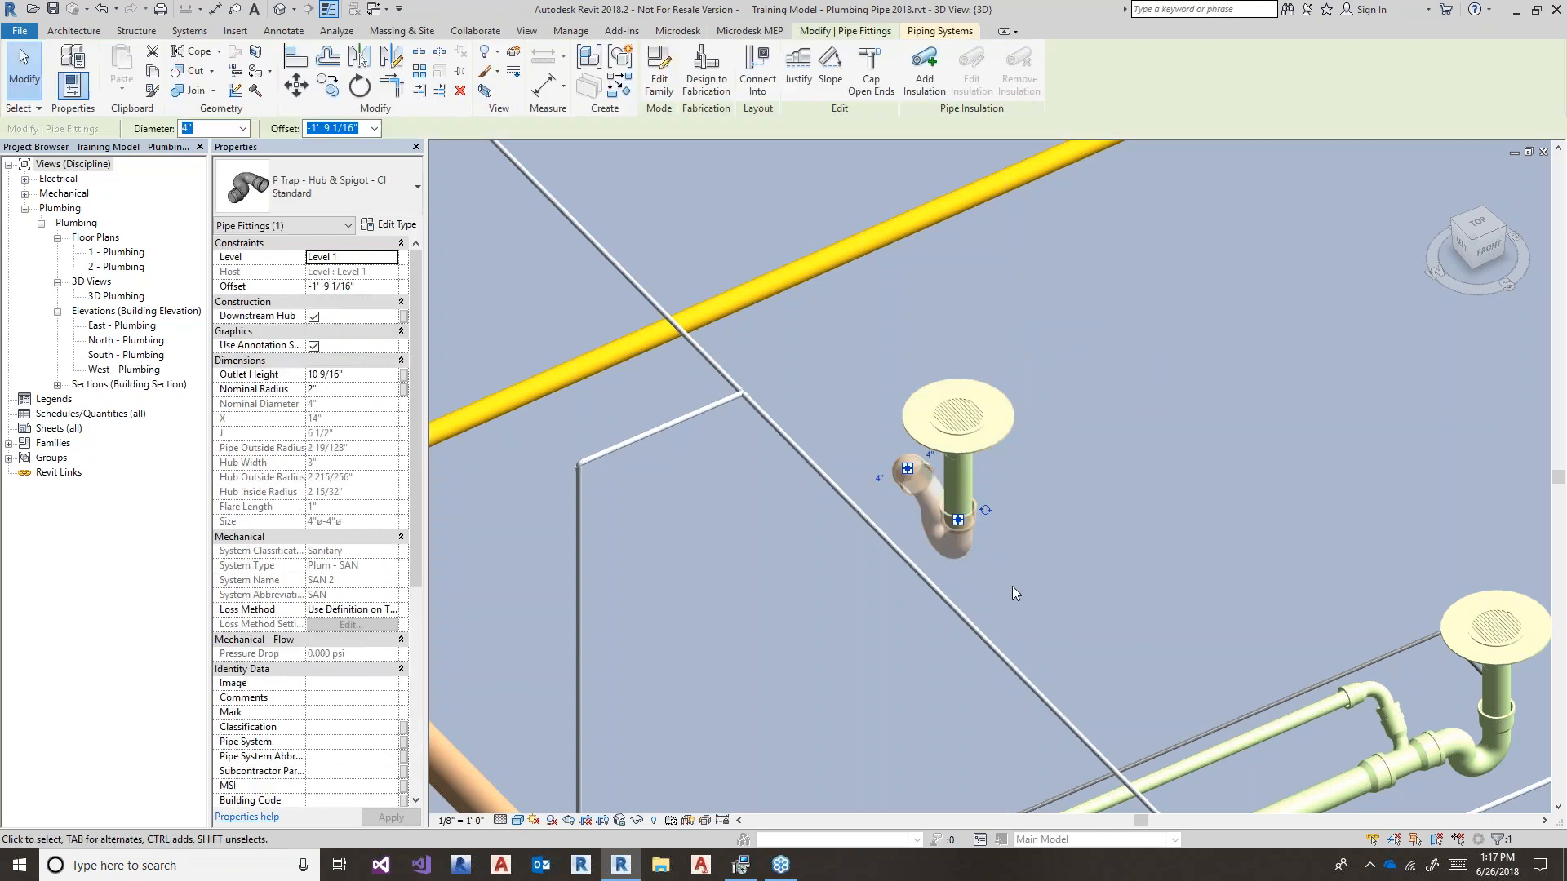
- Rotate the P Trap 90° and draw a 4" sanitary pipe from its outlet sloping 1/8"/12"
{"action": "left_click", "coordinate": [986, 510]}
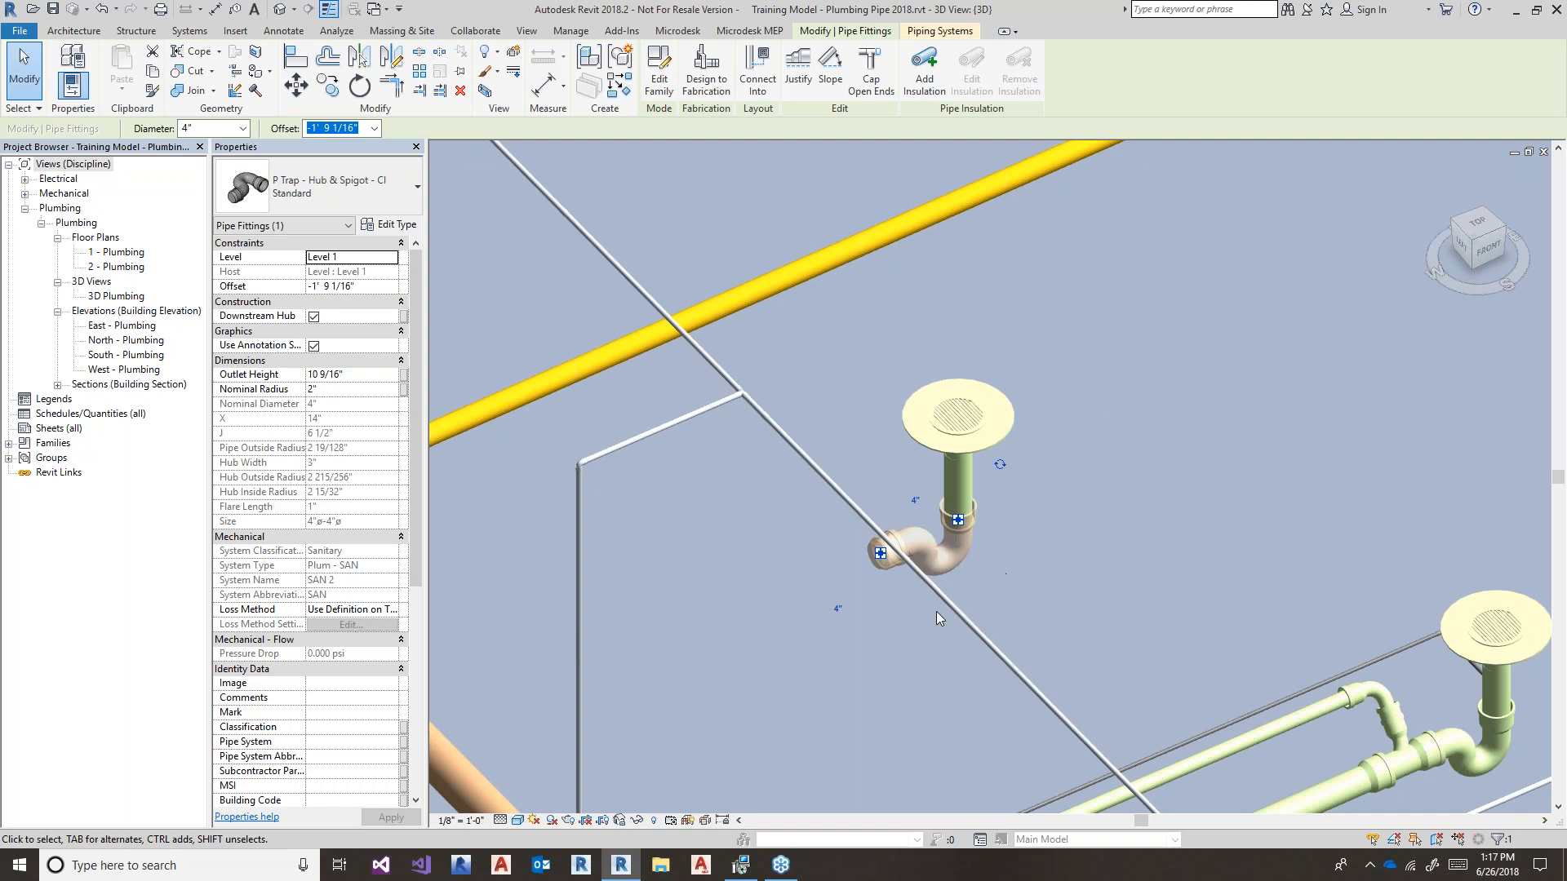
{"action": "left_click", "coordinate": [963, 464]}
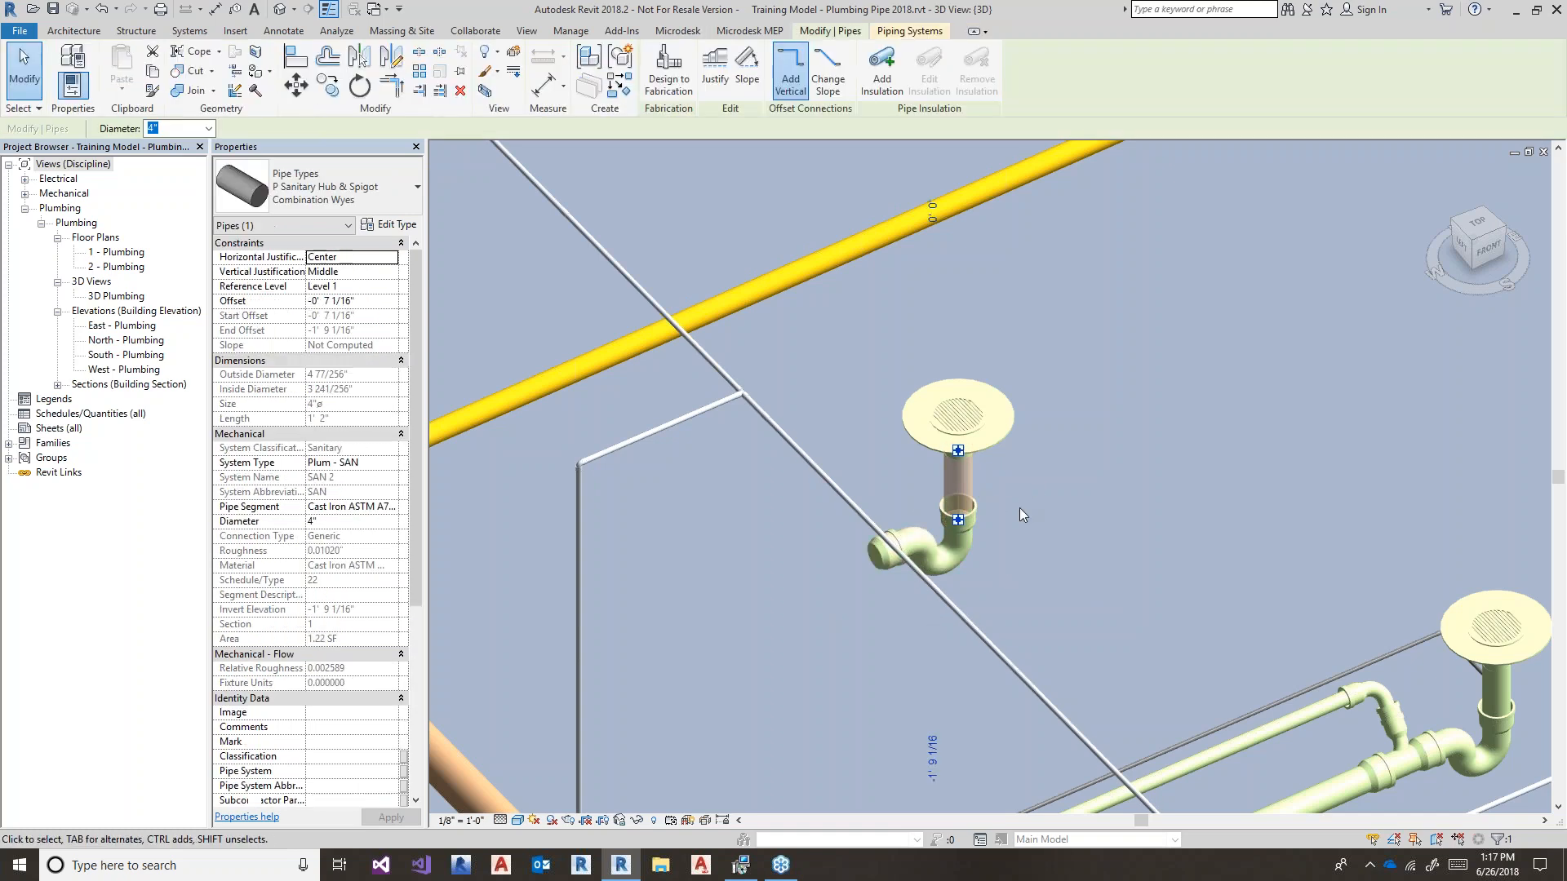
{"action": "key", "text": "p"}
{"action": "key", "text": "i"}
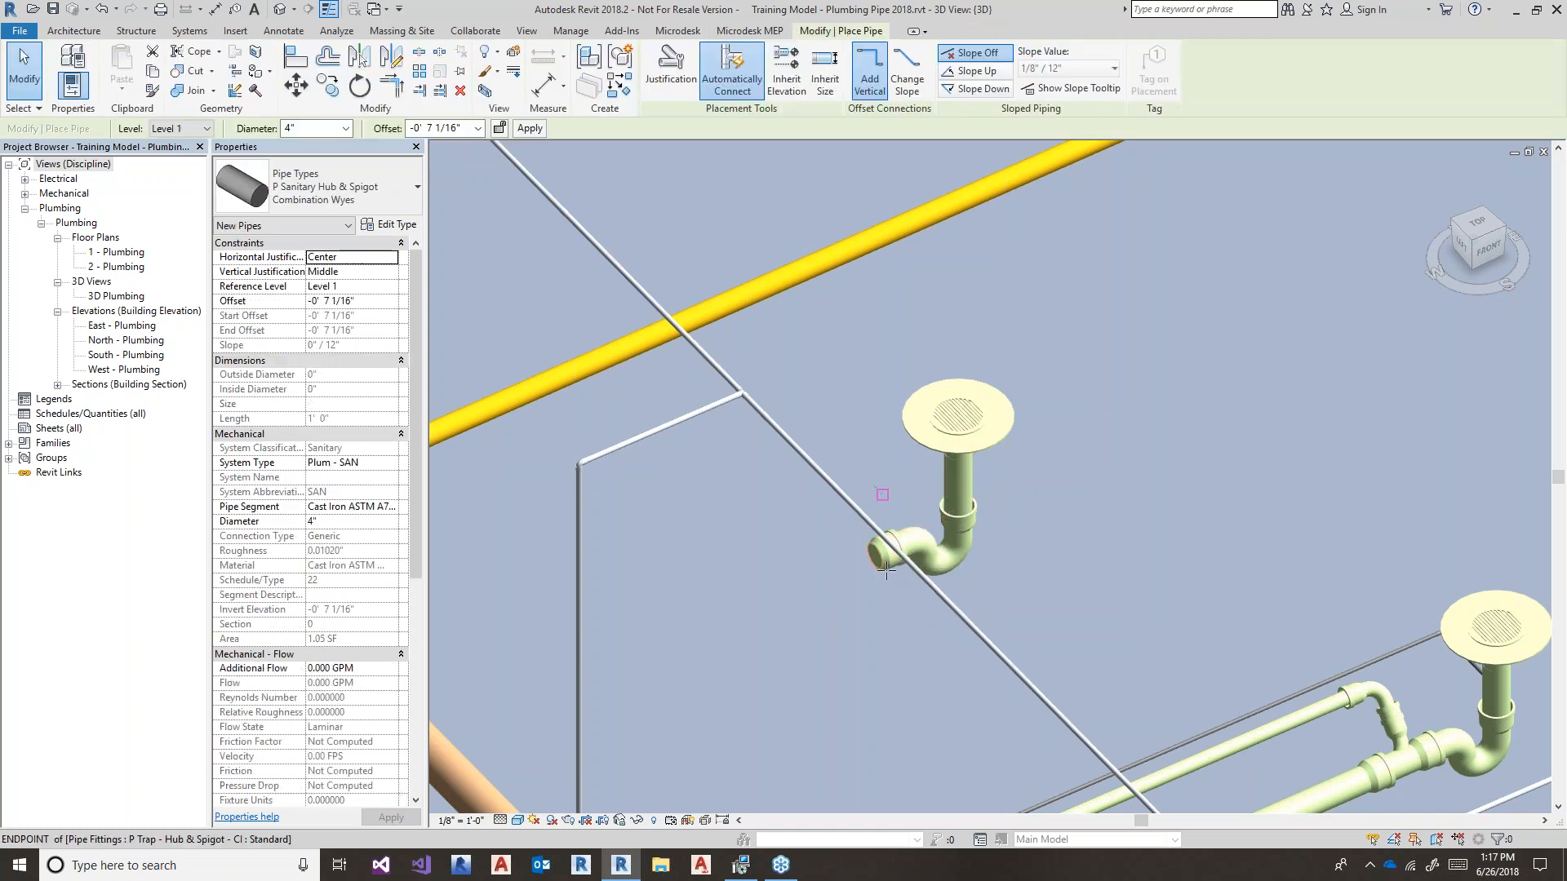
{"action": "left_click", "coordinate": [873, 552]}
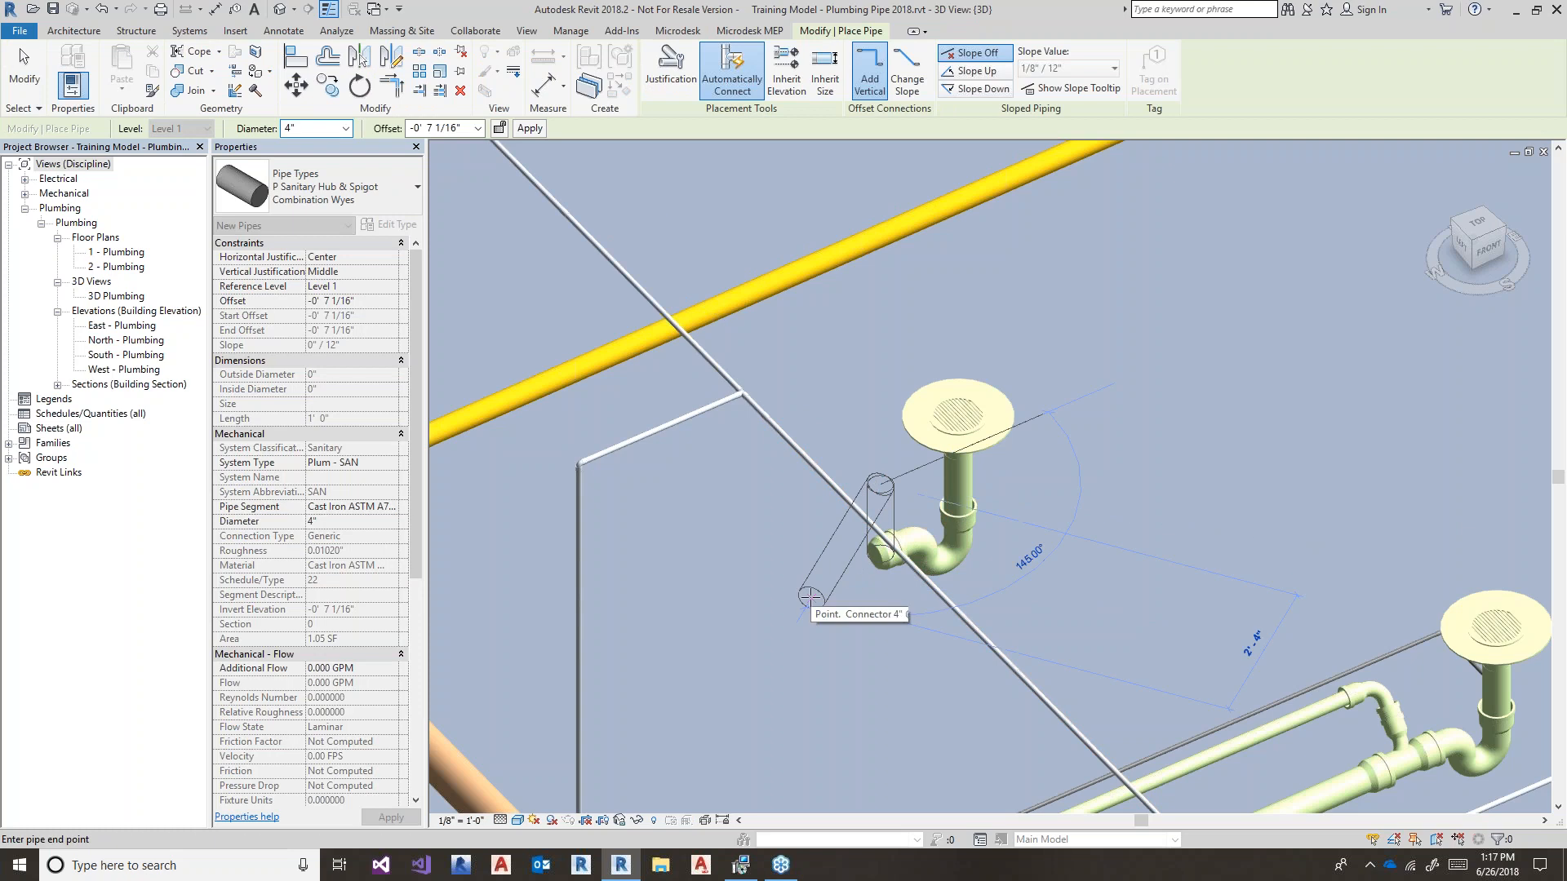
{"action": "key", "text": "space"}
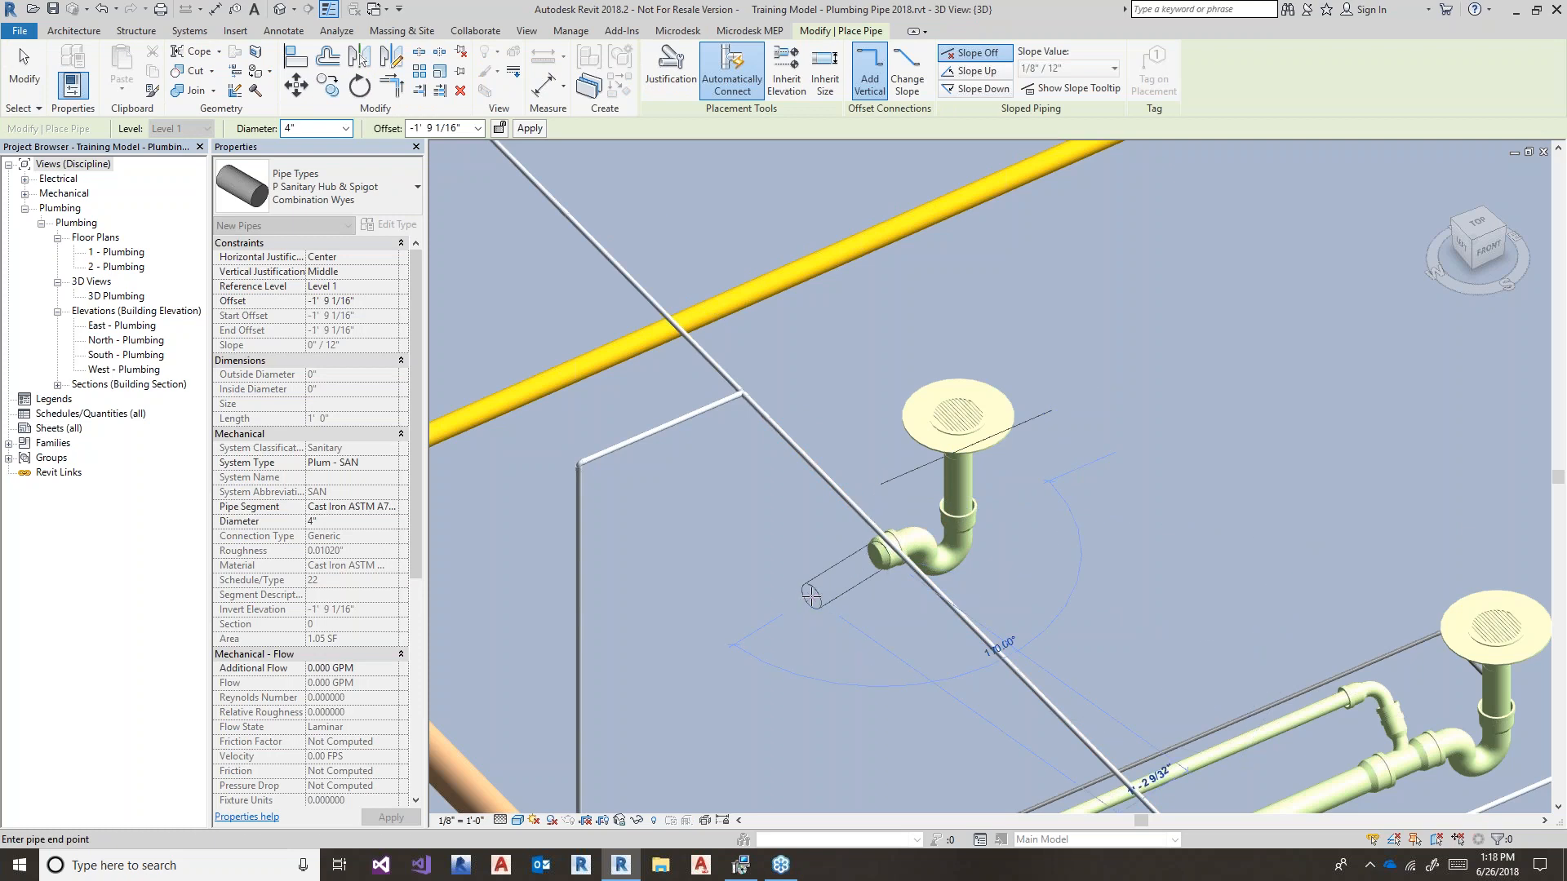
{"action": "middle_click_drag", "start_coordinate": [812, 596], "coordinate": [853, 577]}
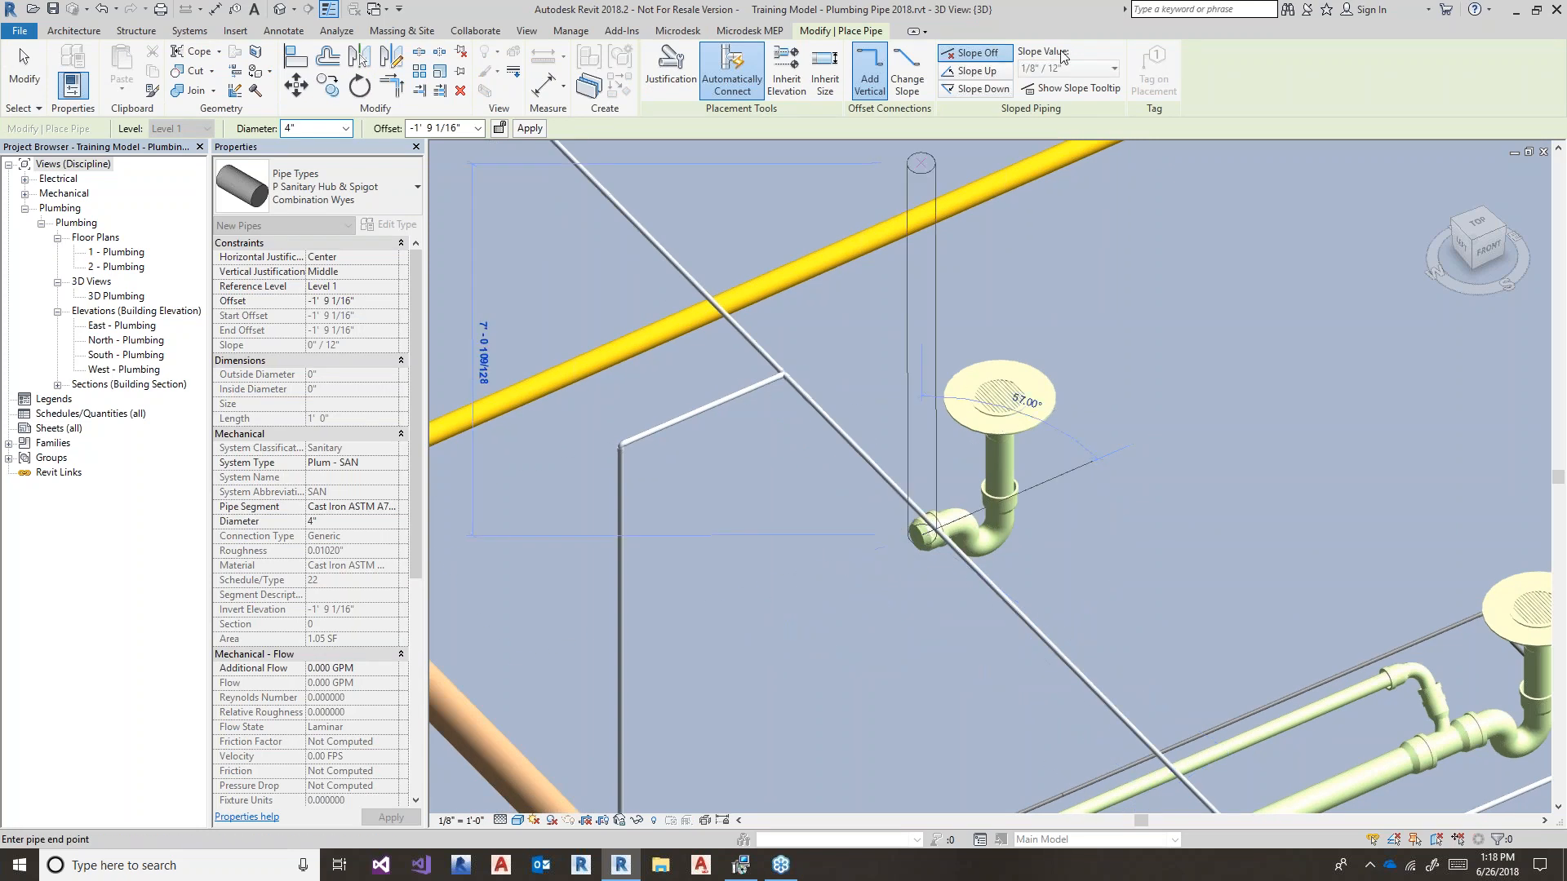
{"action": "left_click", "coordinate": [997, 89]}
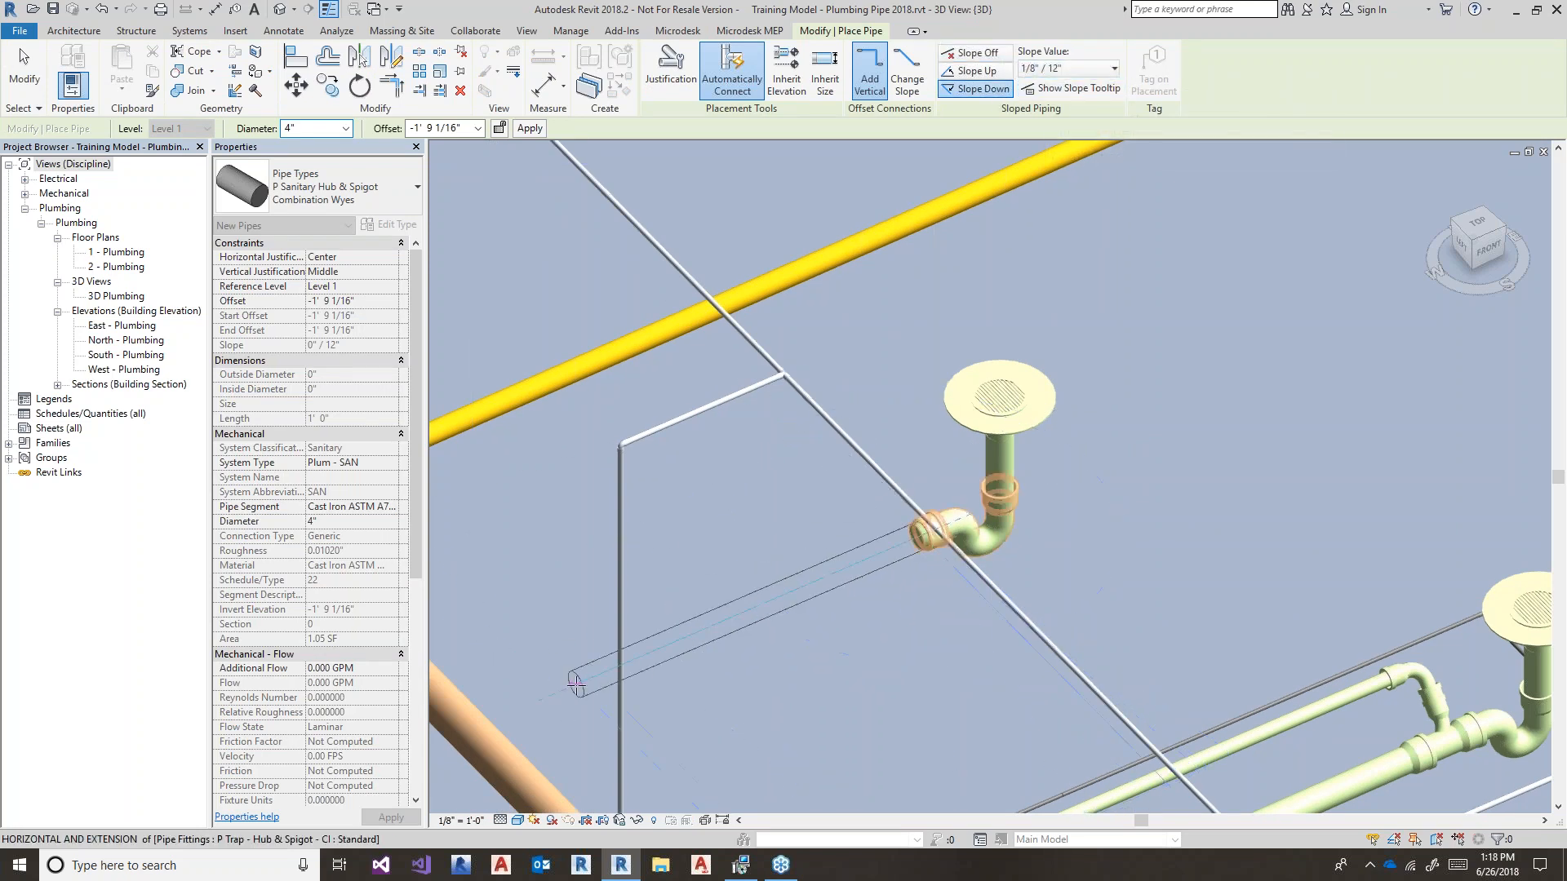
{"action": "left_click", "coordinate": [576, 685]}
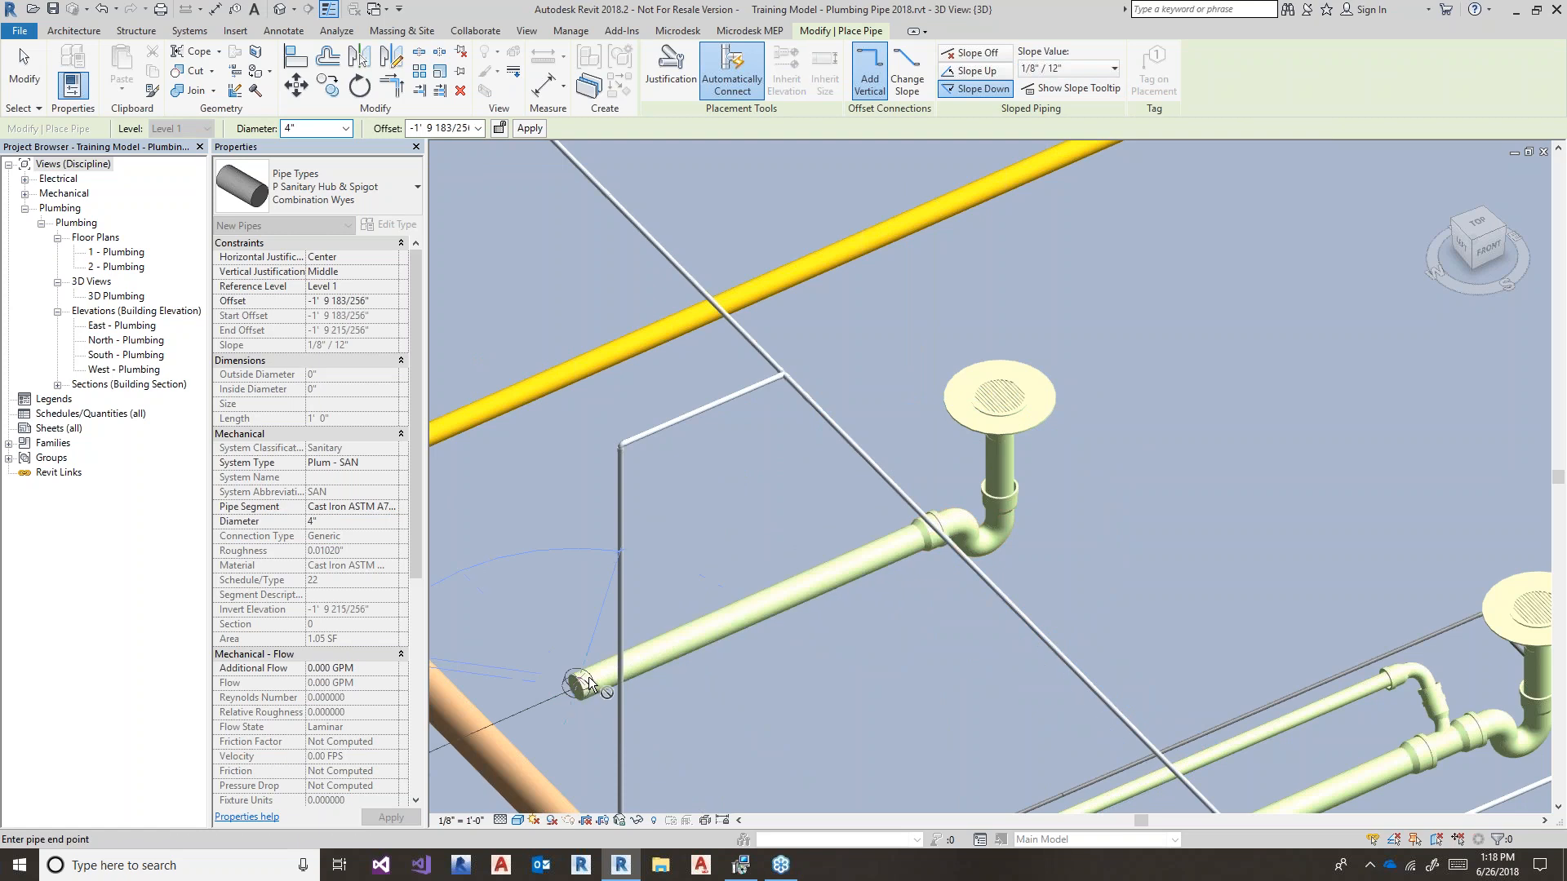
{"action": "key", "text": "Escape"}
{"action": "key", "text": "Escape"}
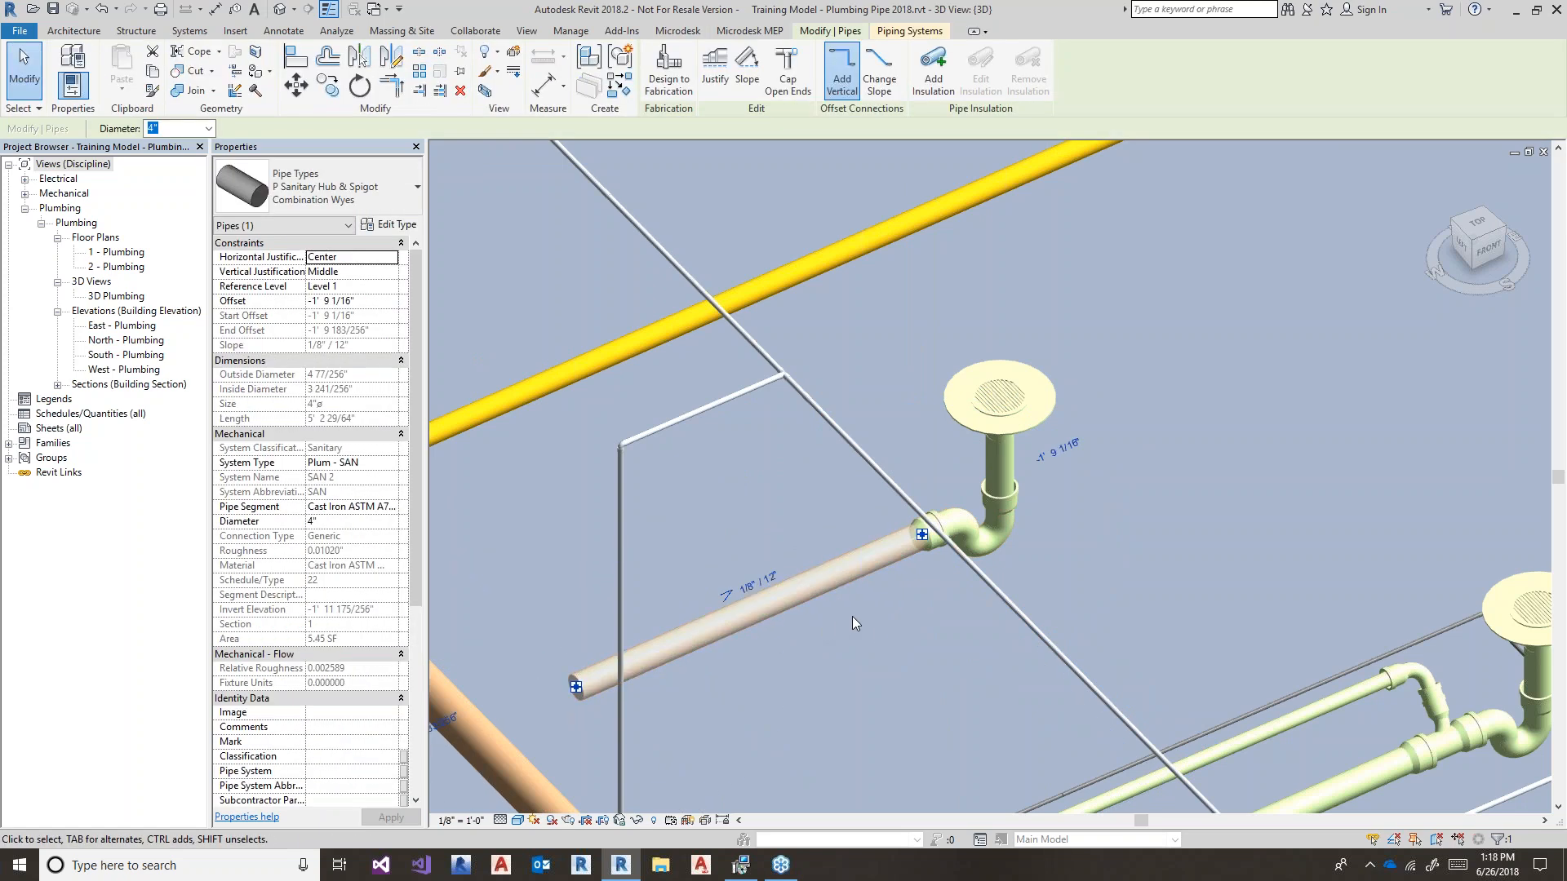
{"action": "middle_click_drag", "start_coordinate": [878, 629], "coordinate": [717, 669], "text": "shift"}
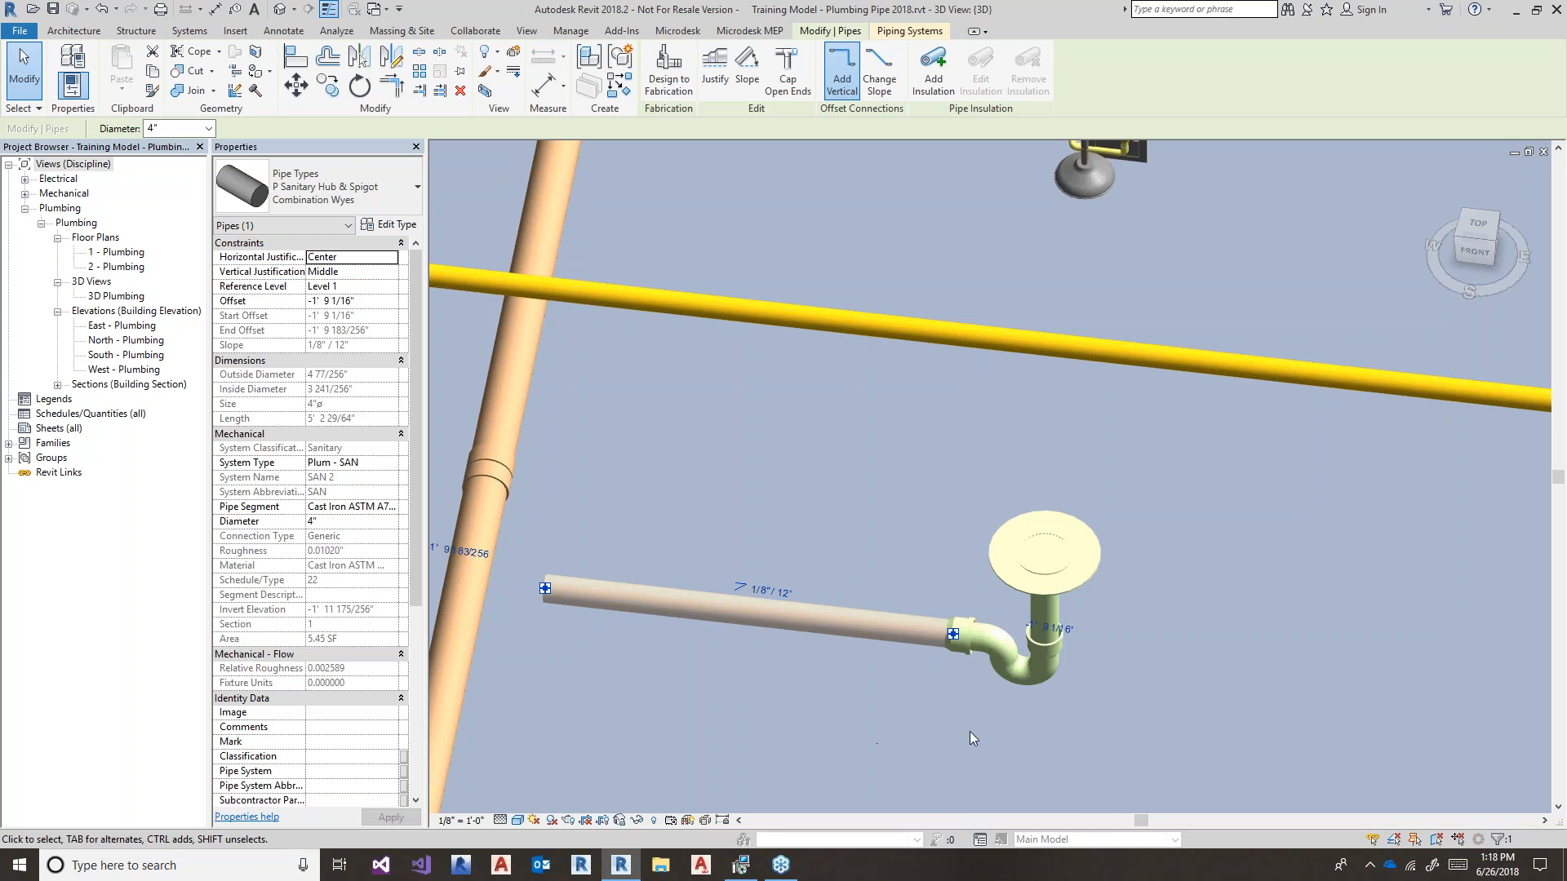
{"action": "left_click", "coordinate": [1062, 576]}
{"action": "scroll", "coordinate": [979, 669], "scroll_direction": "down", "scroll_amount": 1}
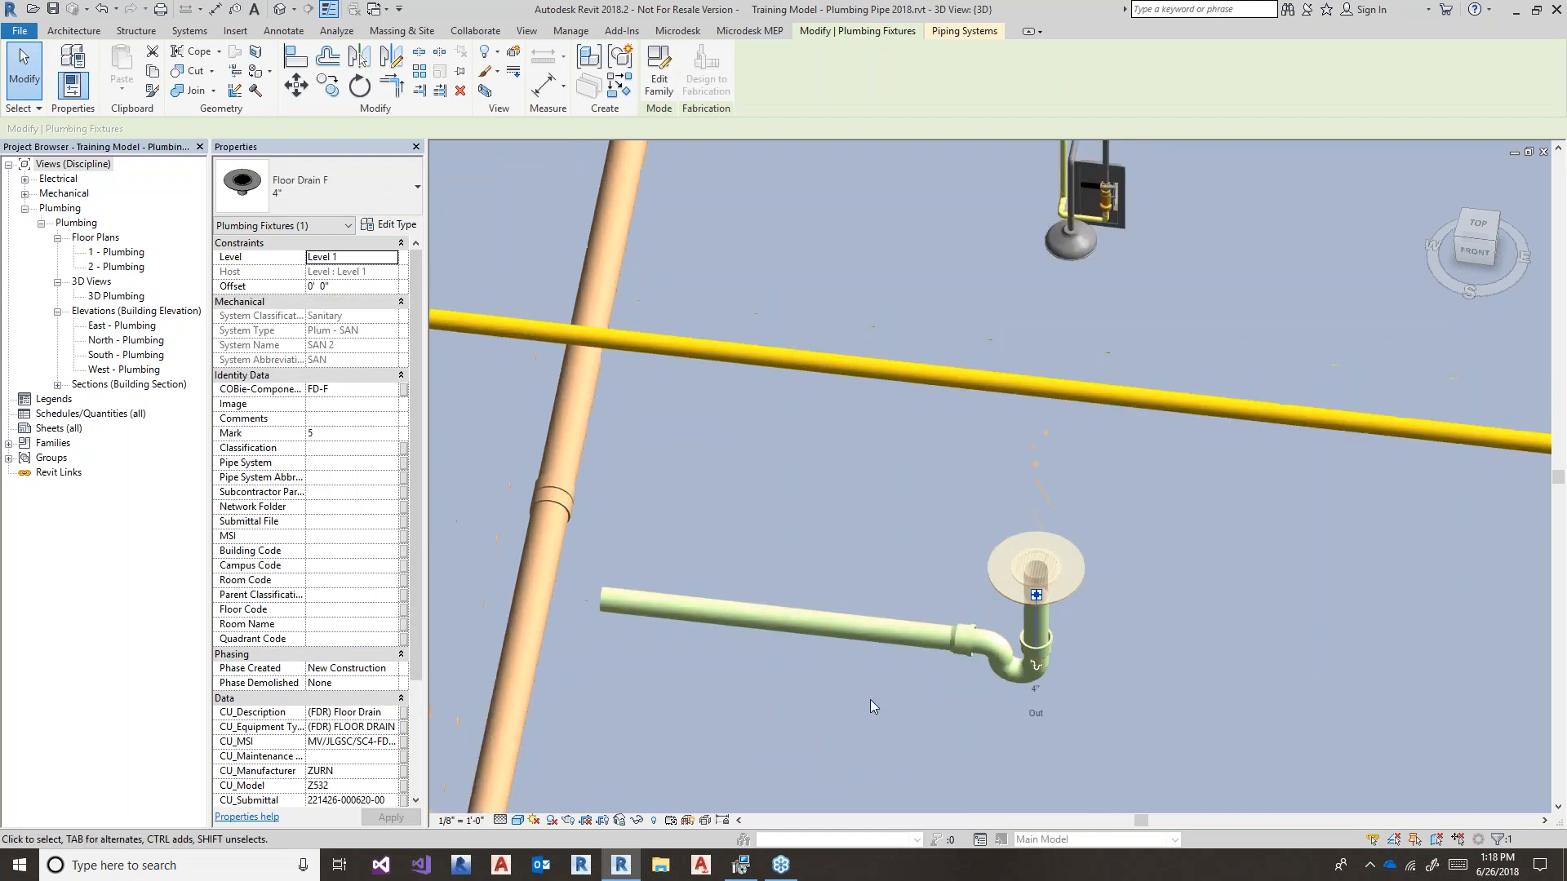
{"action": "middle_click_drag", "start_coordinate": [869, 698], "coordinate": [936, 702], "text": "shift"}
{"action": "left_click", "coordinate": [880, 626]}
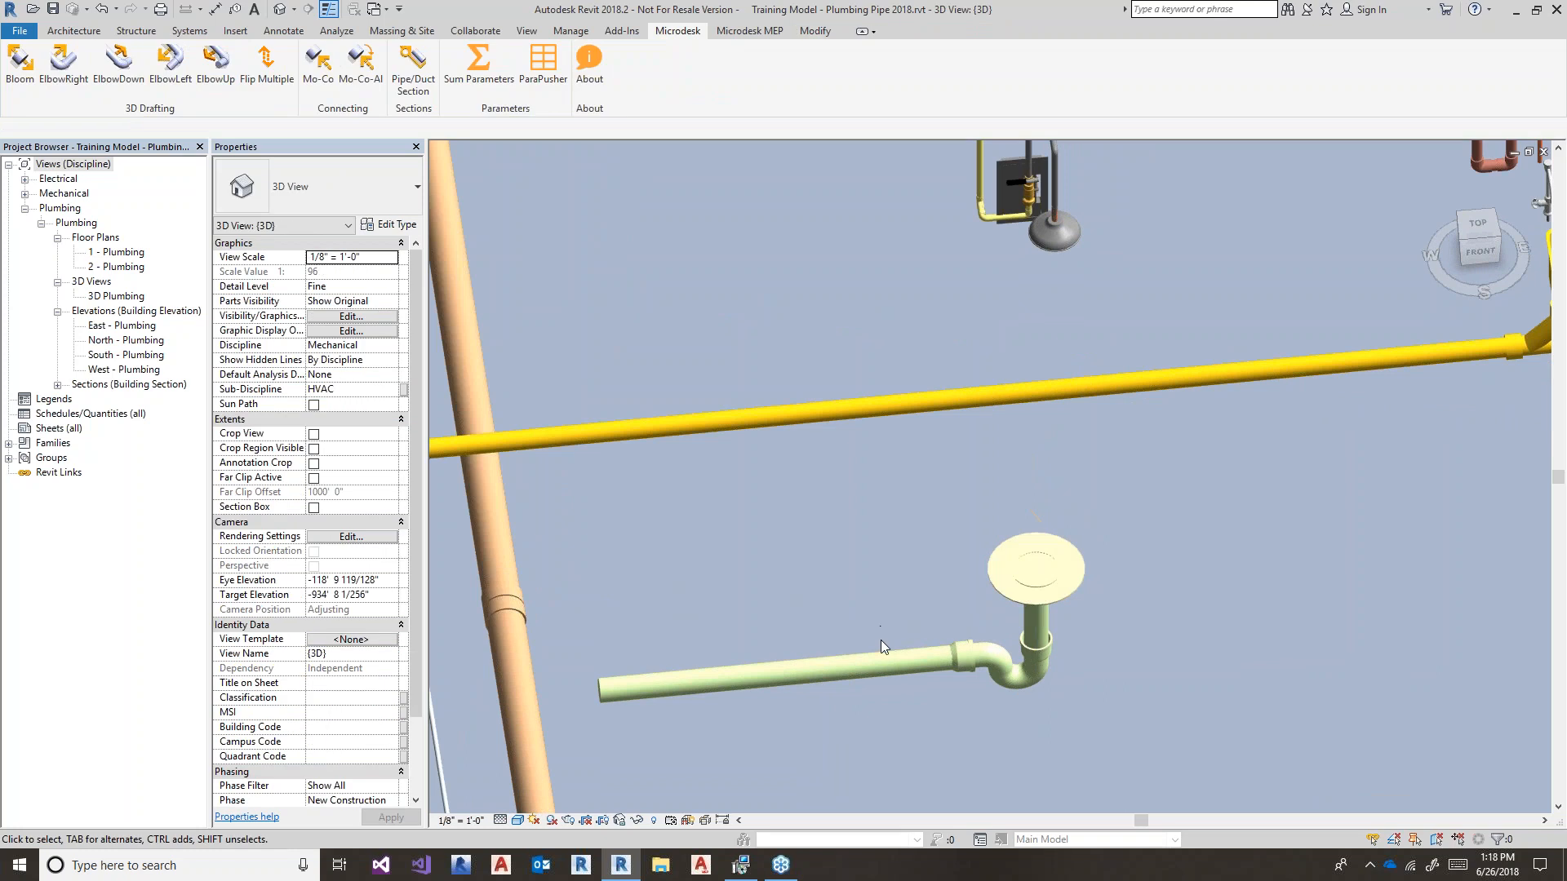
- Change the horizontal drain pipe to the P Sanitary Hub & Spigot Tees type and start Pipe (PI)
{"action": "left_click", "coordinate": [879, 644]}
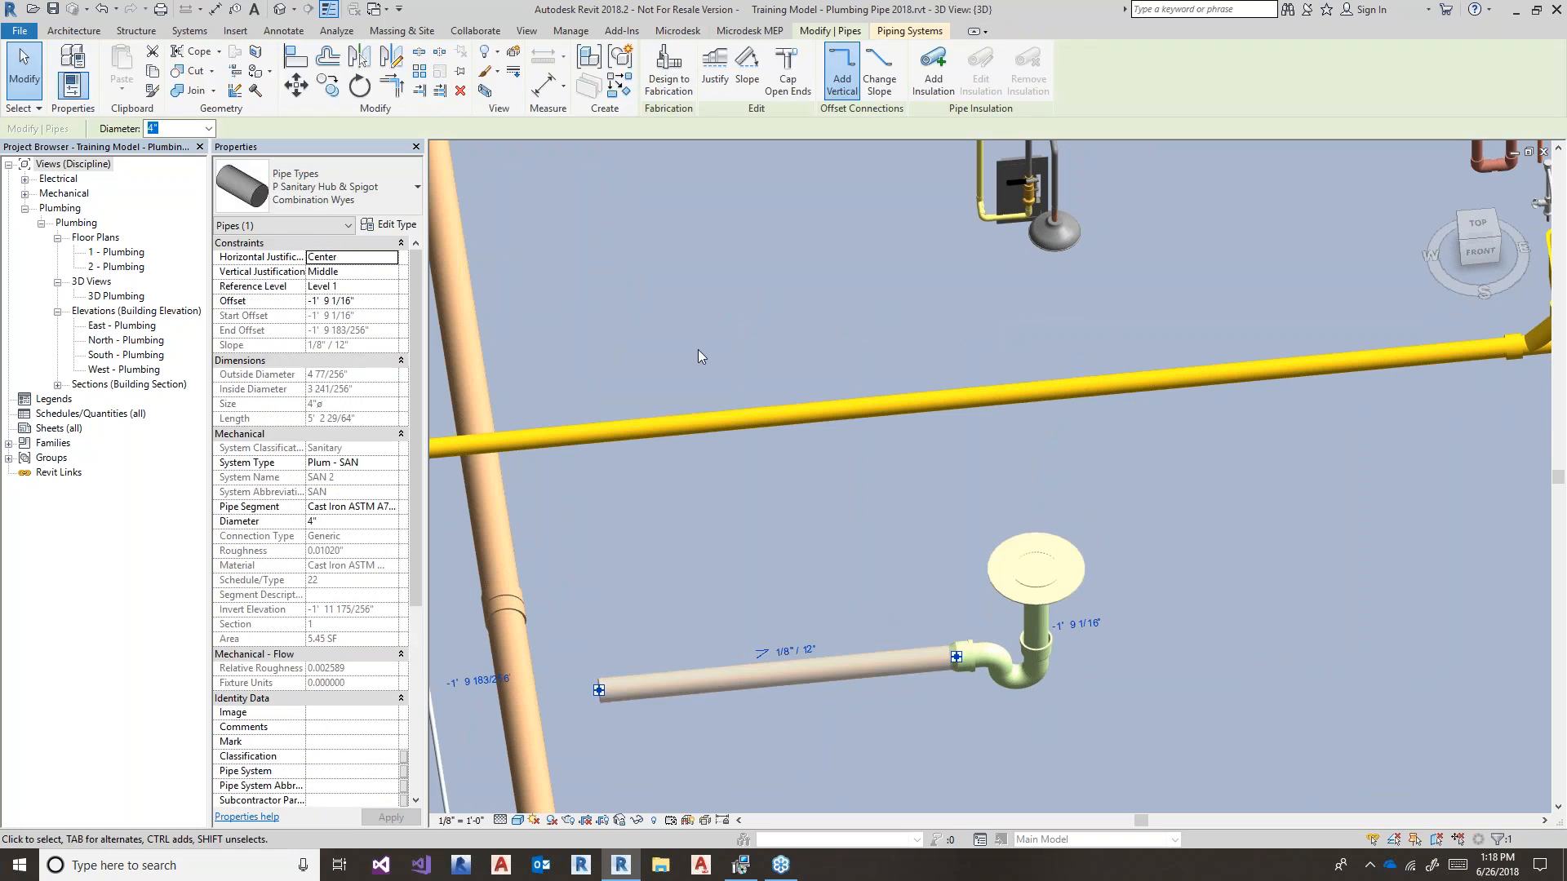
{"action": "left_click", "coordinate": [408, 187]}
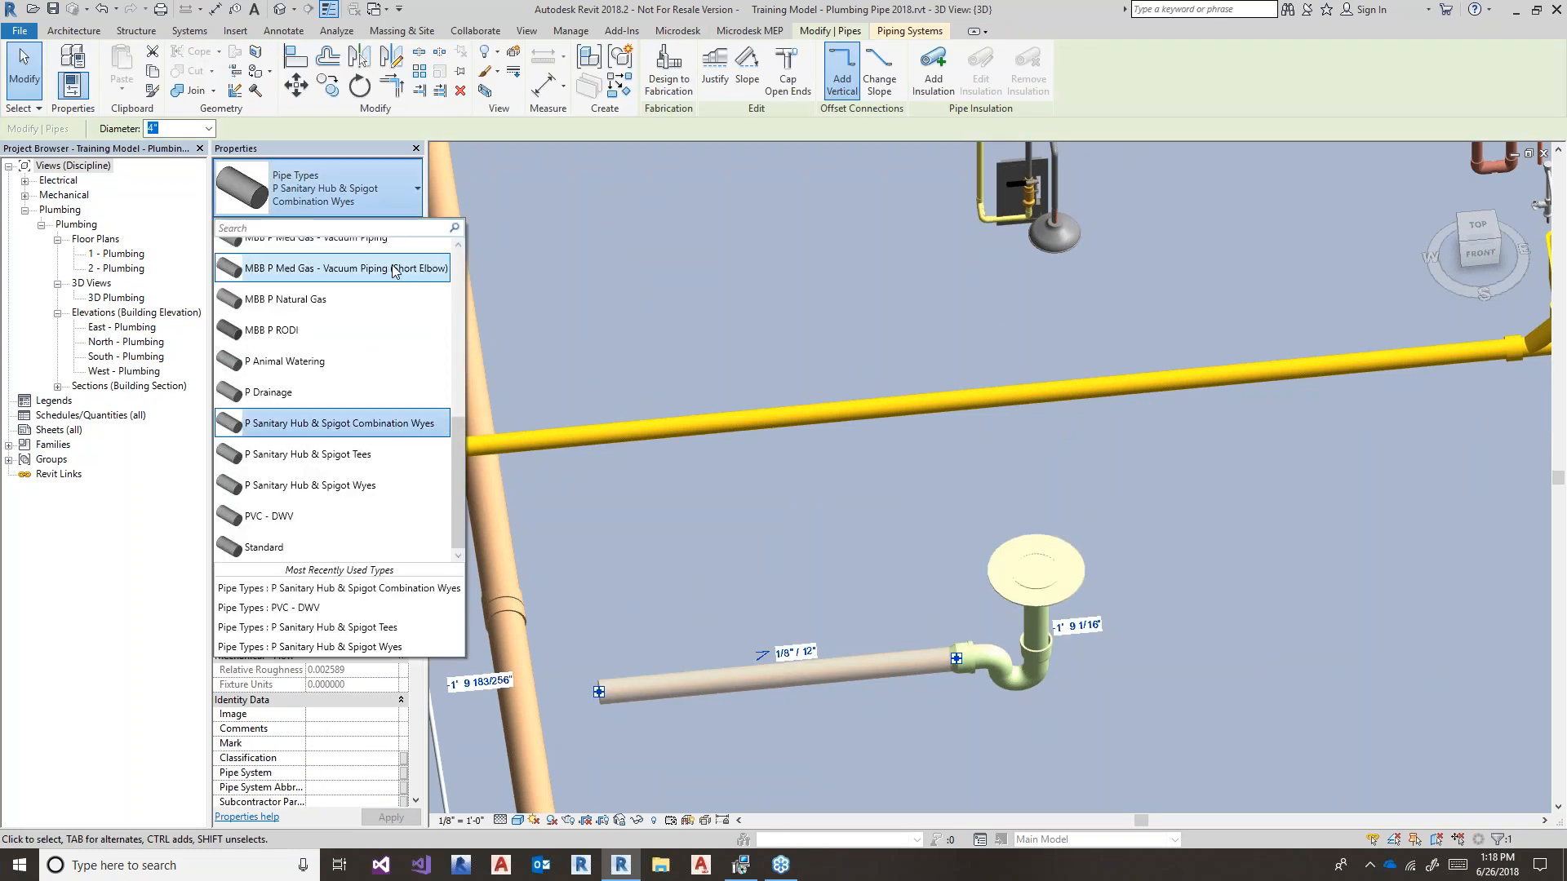
{"action": "left_click", "coordinate": [369, 454]}
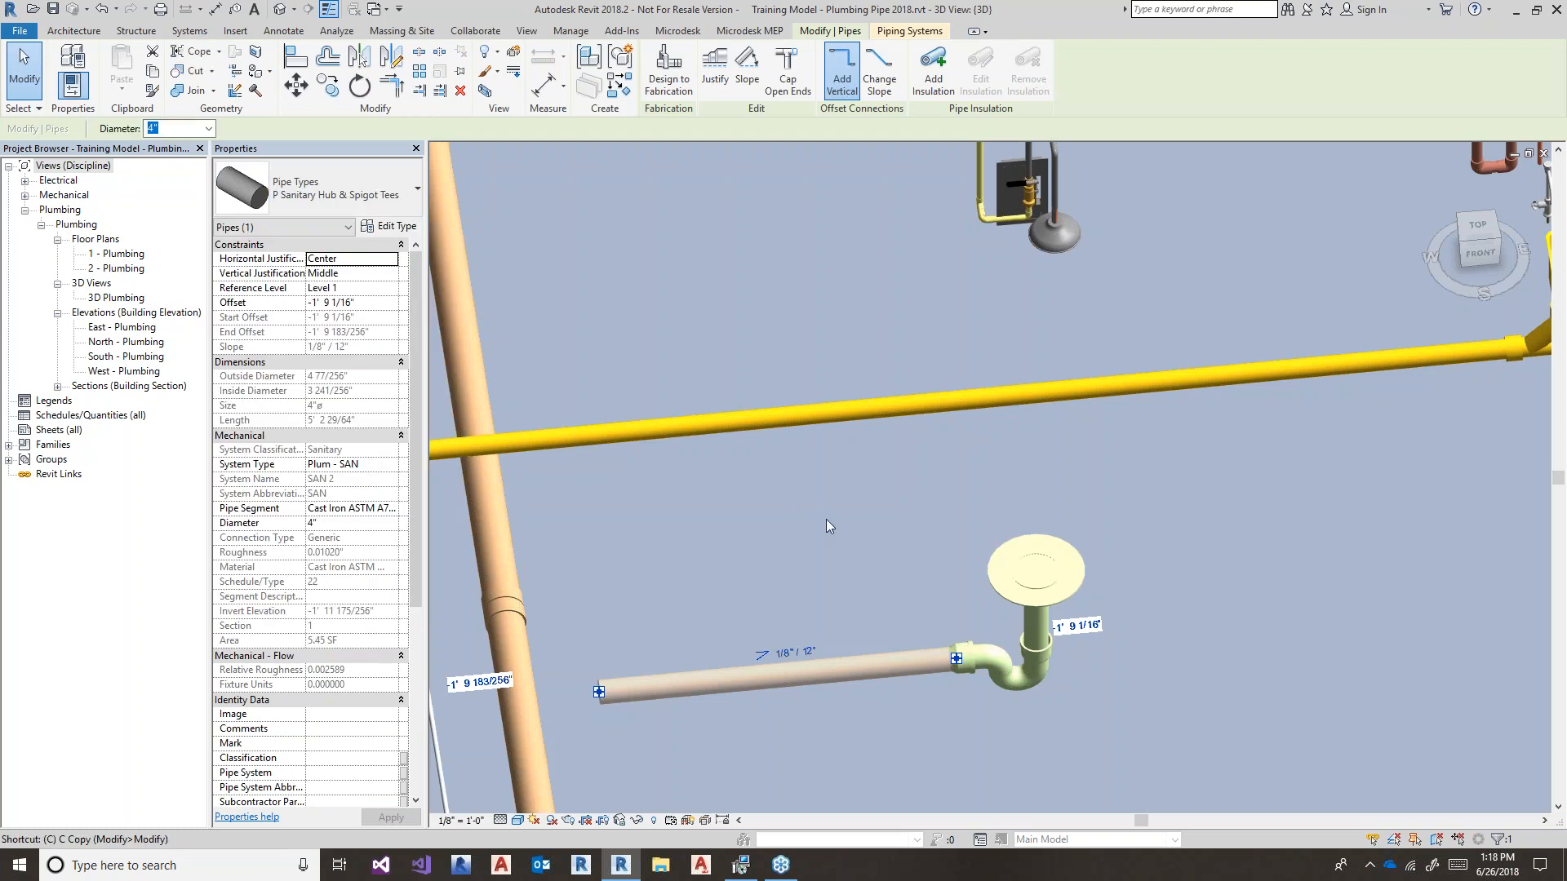
{"action": "key", "text": "p"}
{"action": "key", "text": "i"}
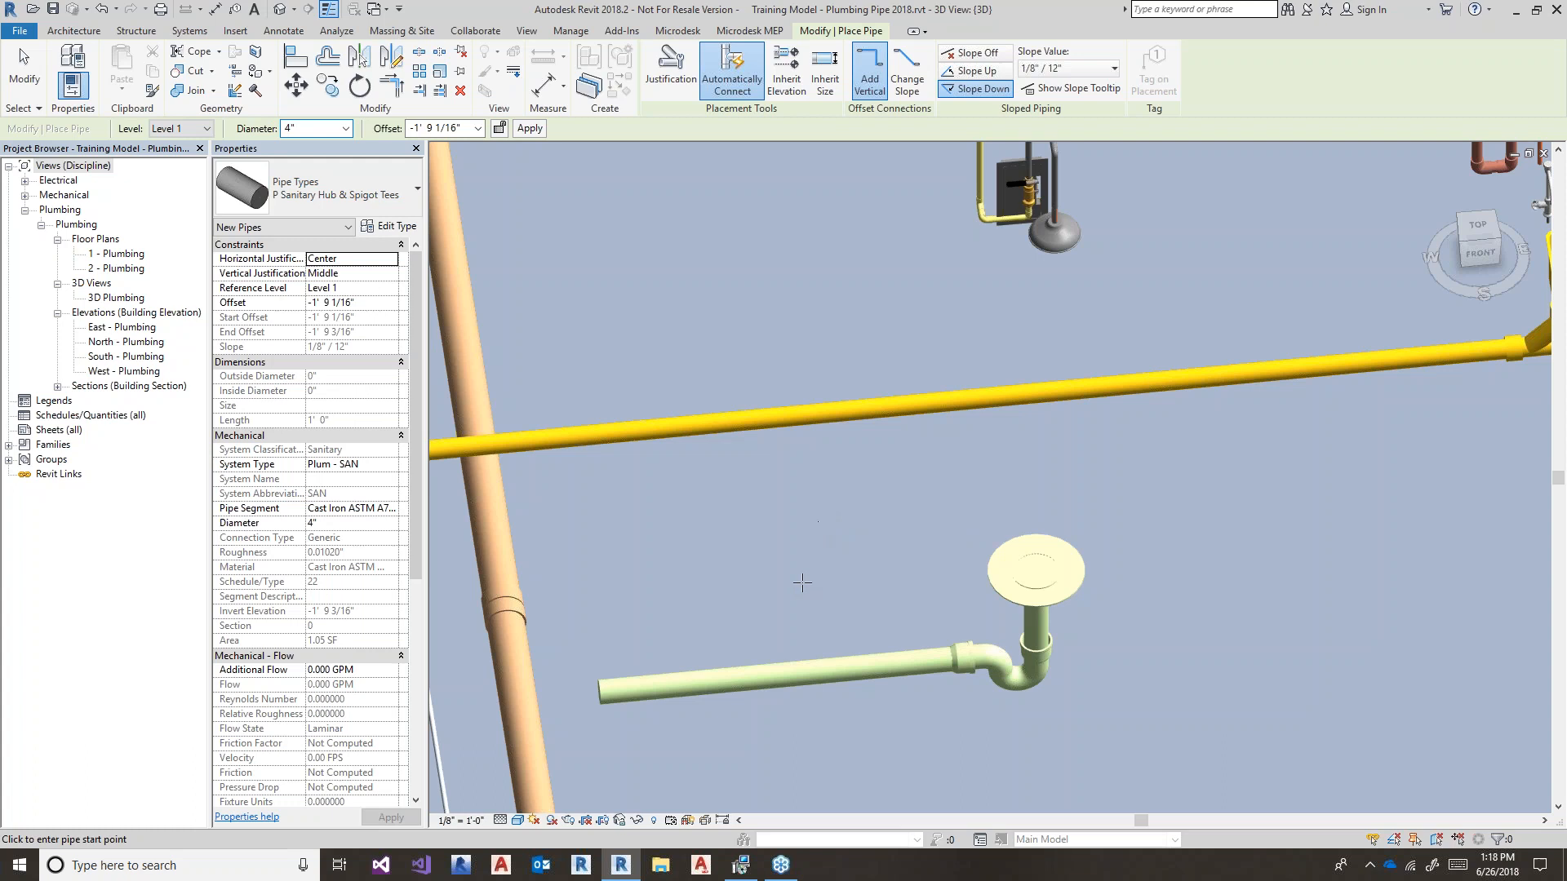
- Draw a vertical riser up from a new tee on the drain line, with Slope Up at 12"/12"
{"action": "left_click", "coordinate": [836, 670]}
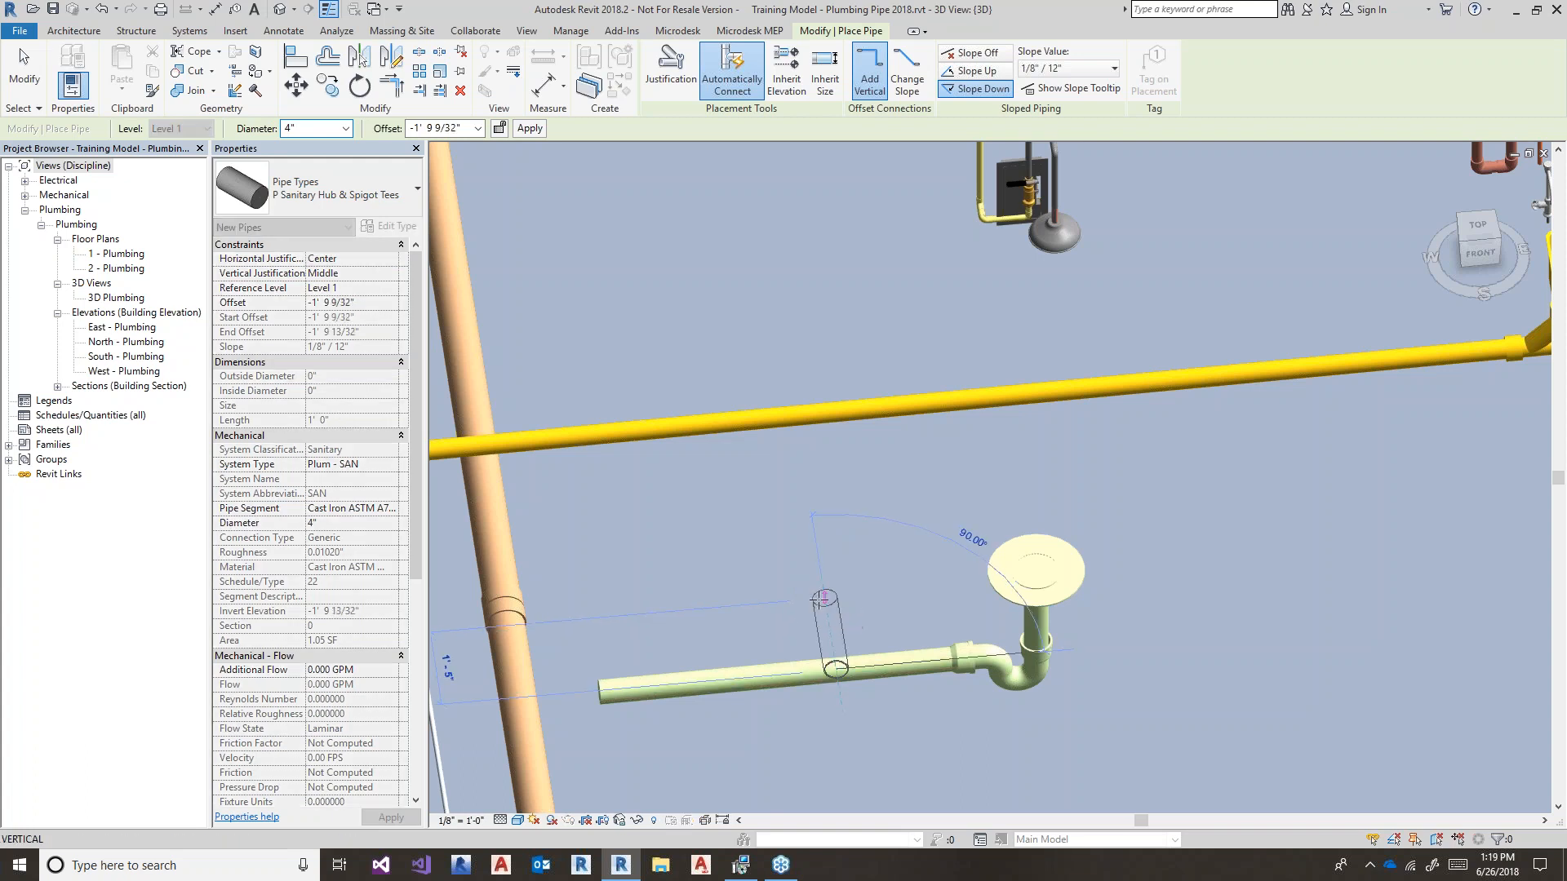
{"action": "left_click", "coordinate": [1038, 68]}
{"action": "left_click", "coordinate": [980, 71]}
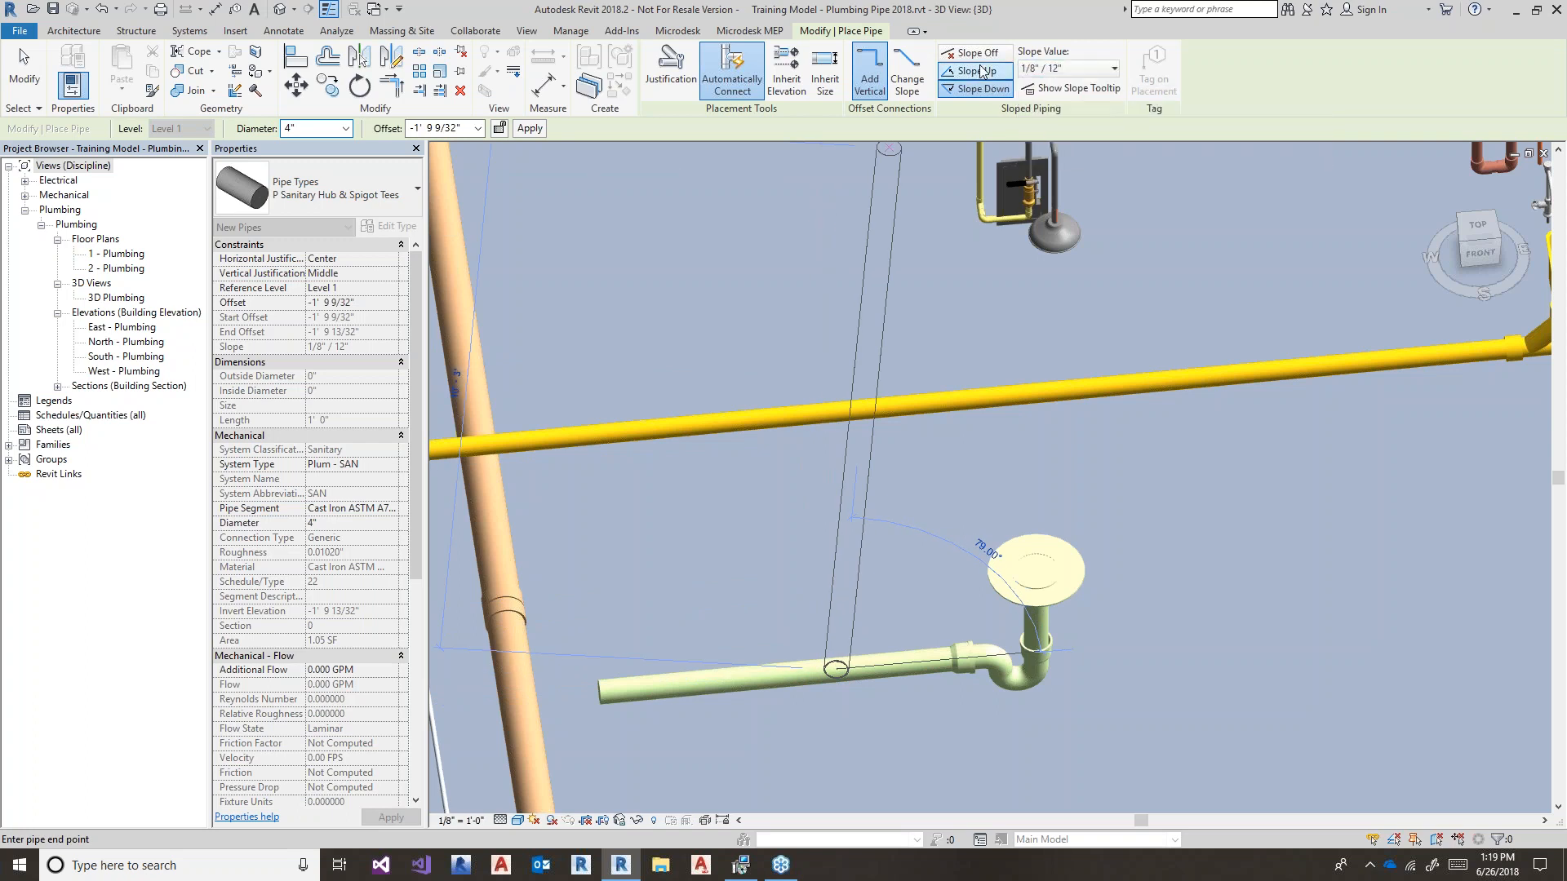
{"action": "left_click", "coordinate": [980, 71]}
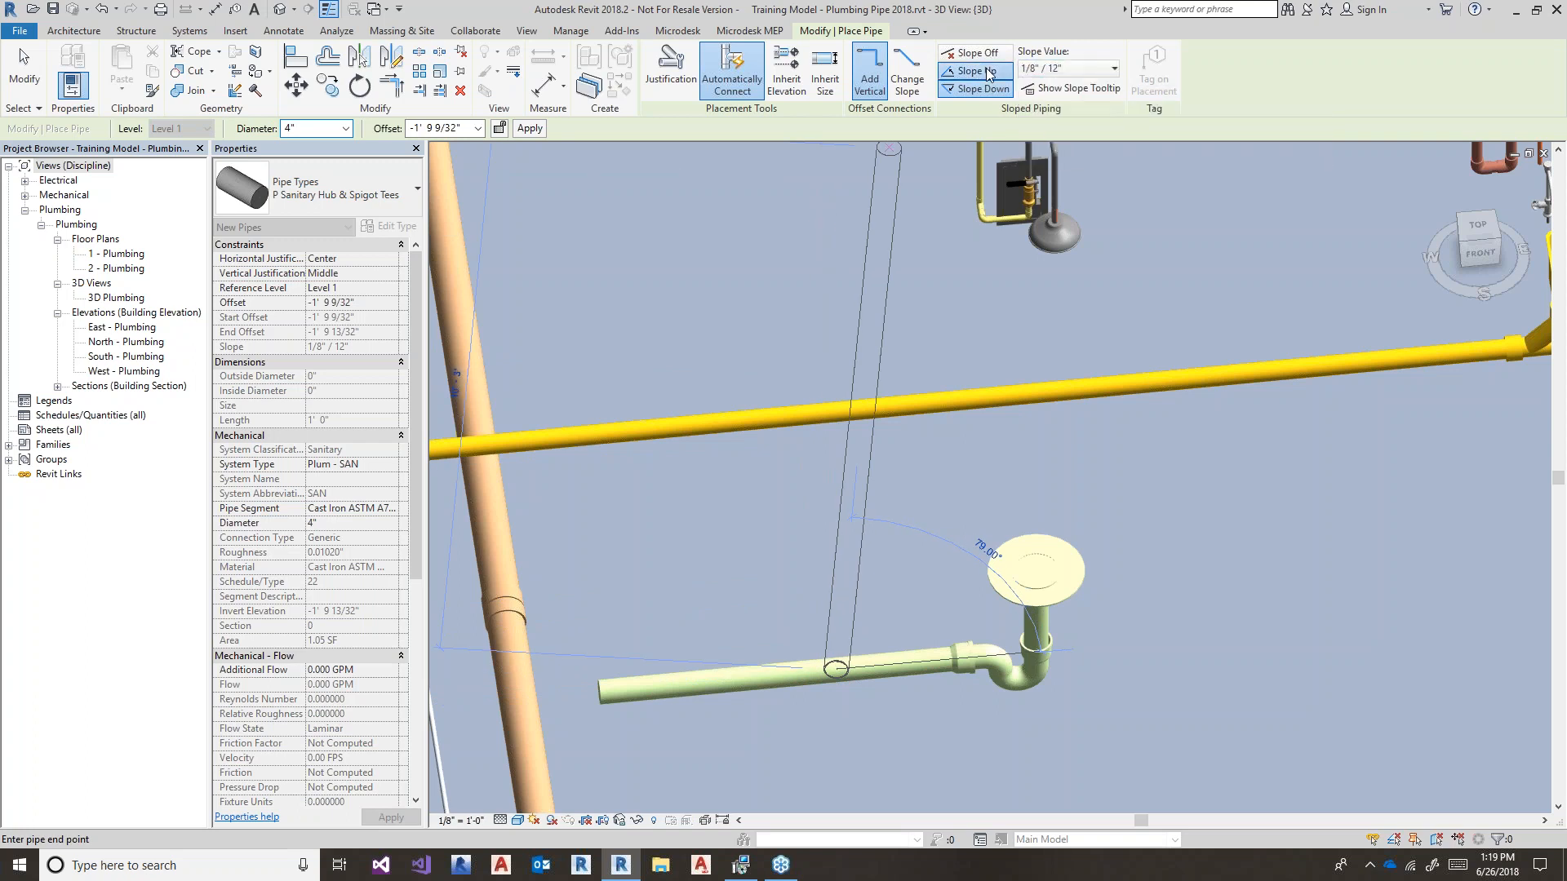
{"action": "left_click", "coordinate": [1059, 70]}
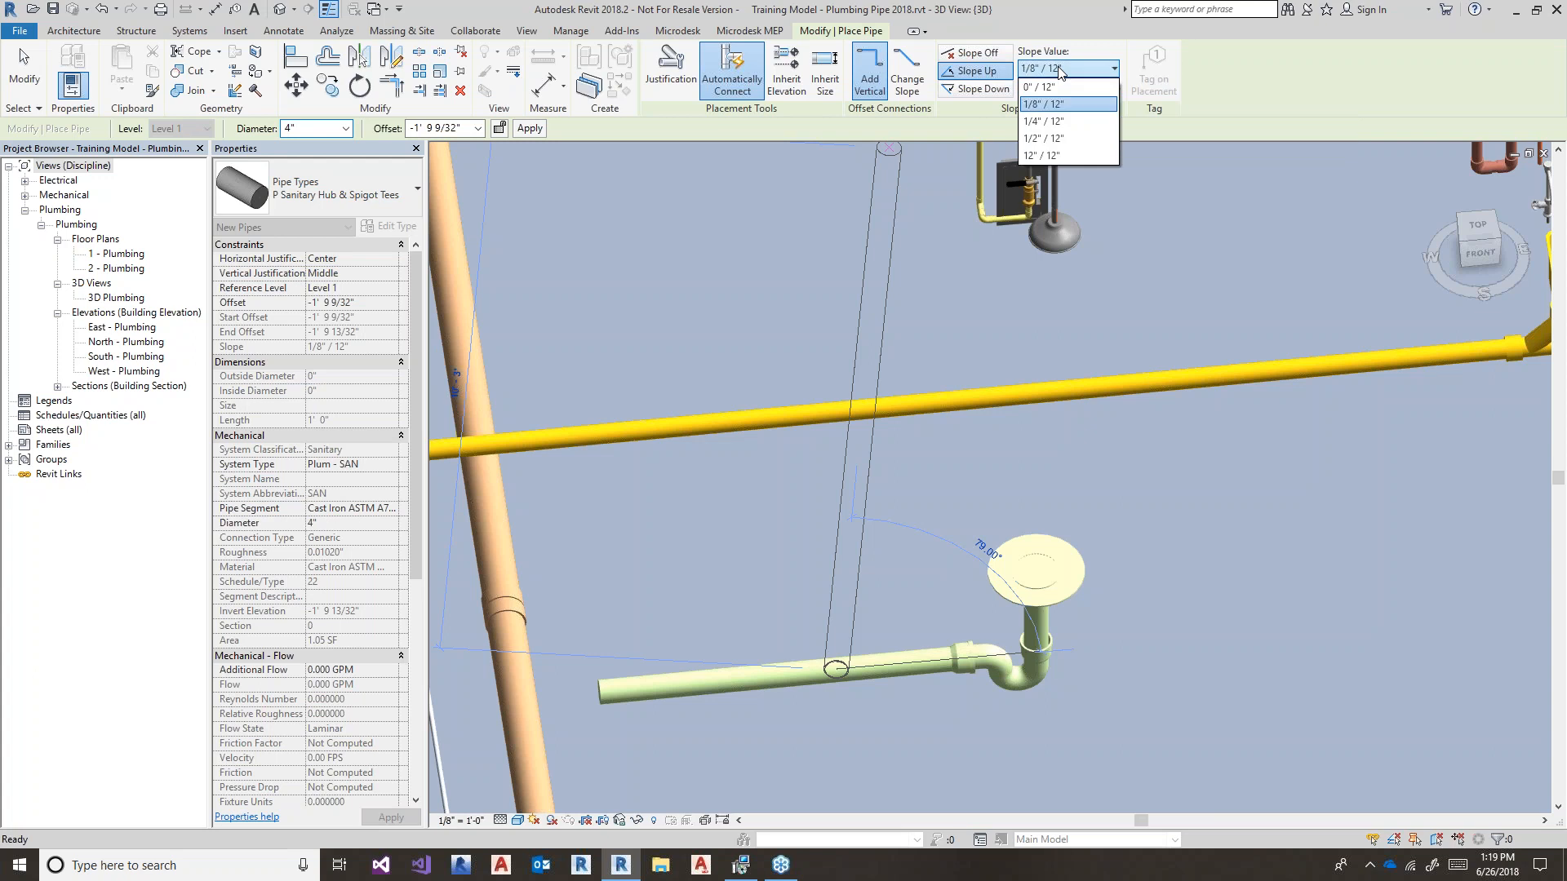
{"action": "left_click", "coordinate": [1056, 155]}
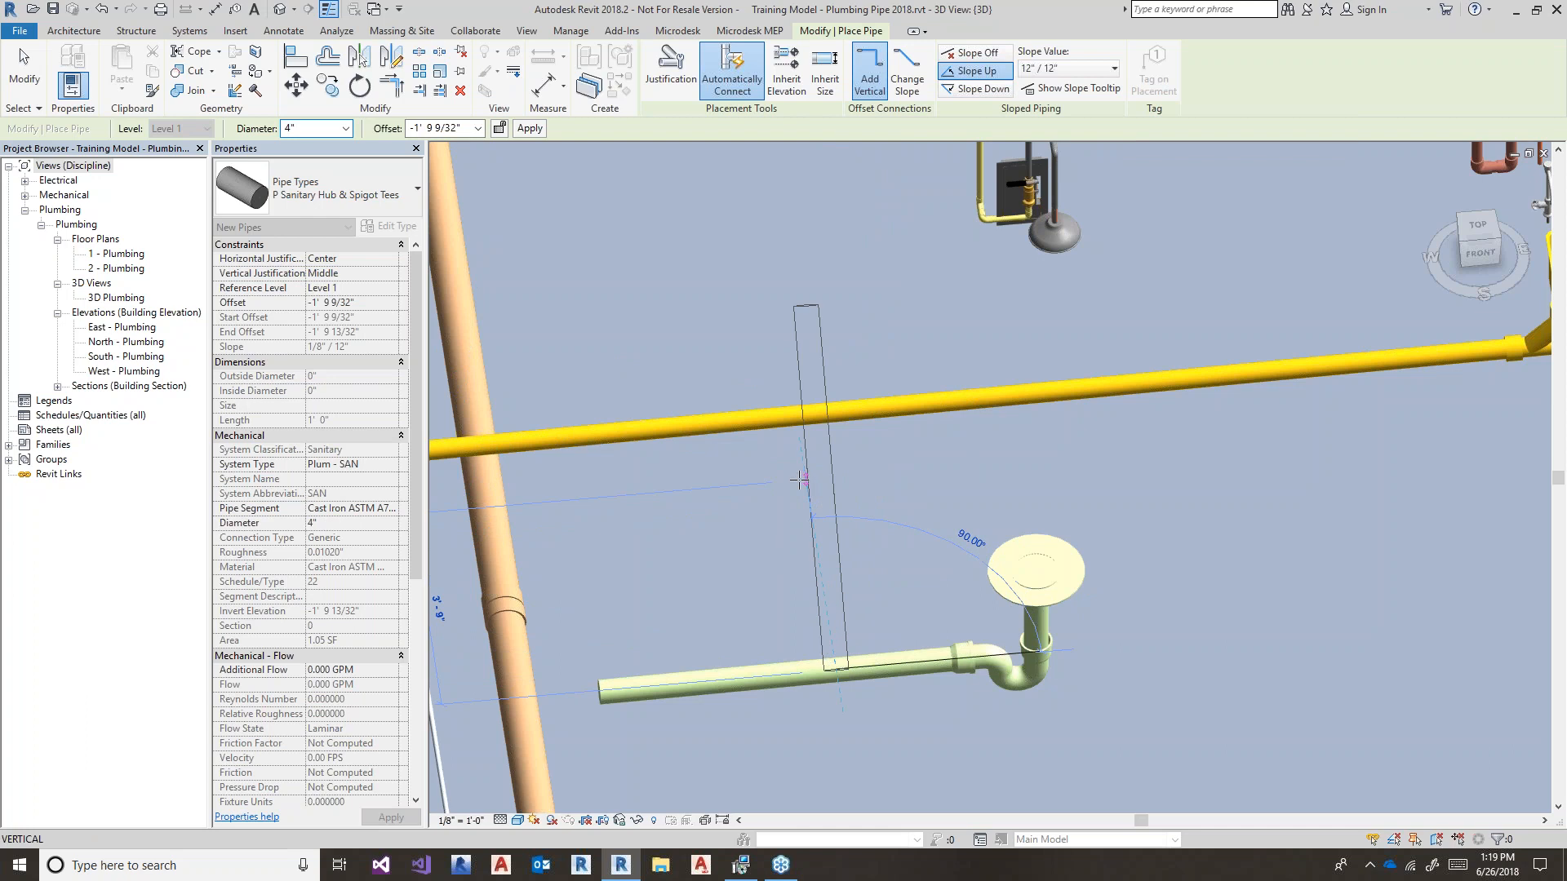
{"action": "left_click", "coordinate": [867, 488]}
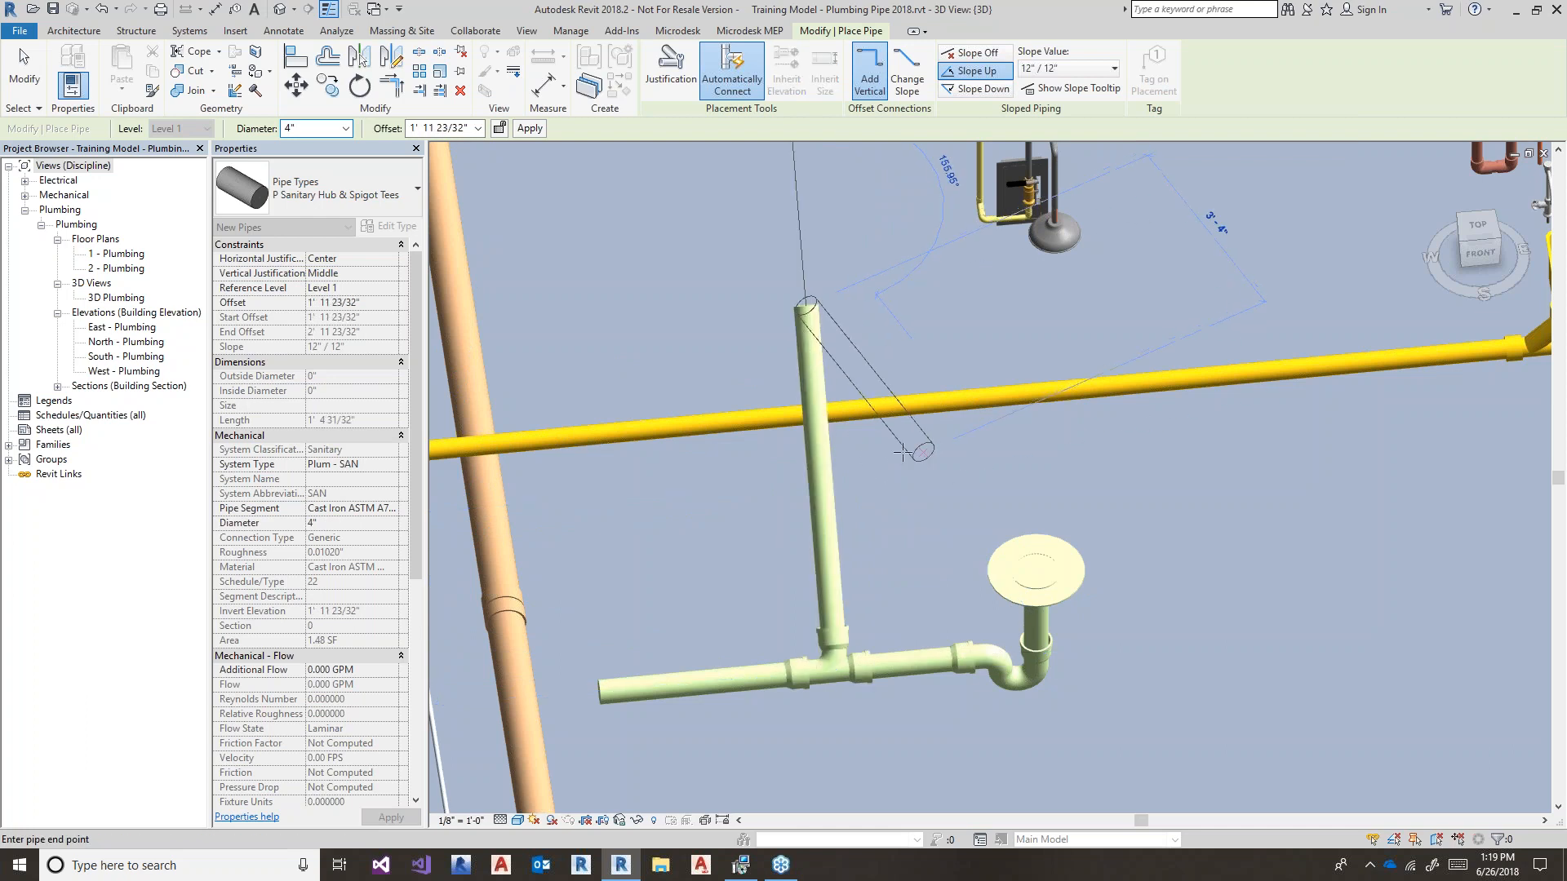
- Try a 1/8"/12" horizontal run from the riser top, undo it, and select the riser
{"action": "left_click", "coordinate": [1044, 68]}
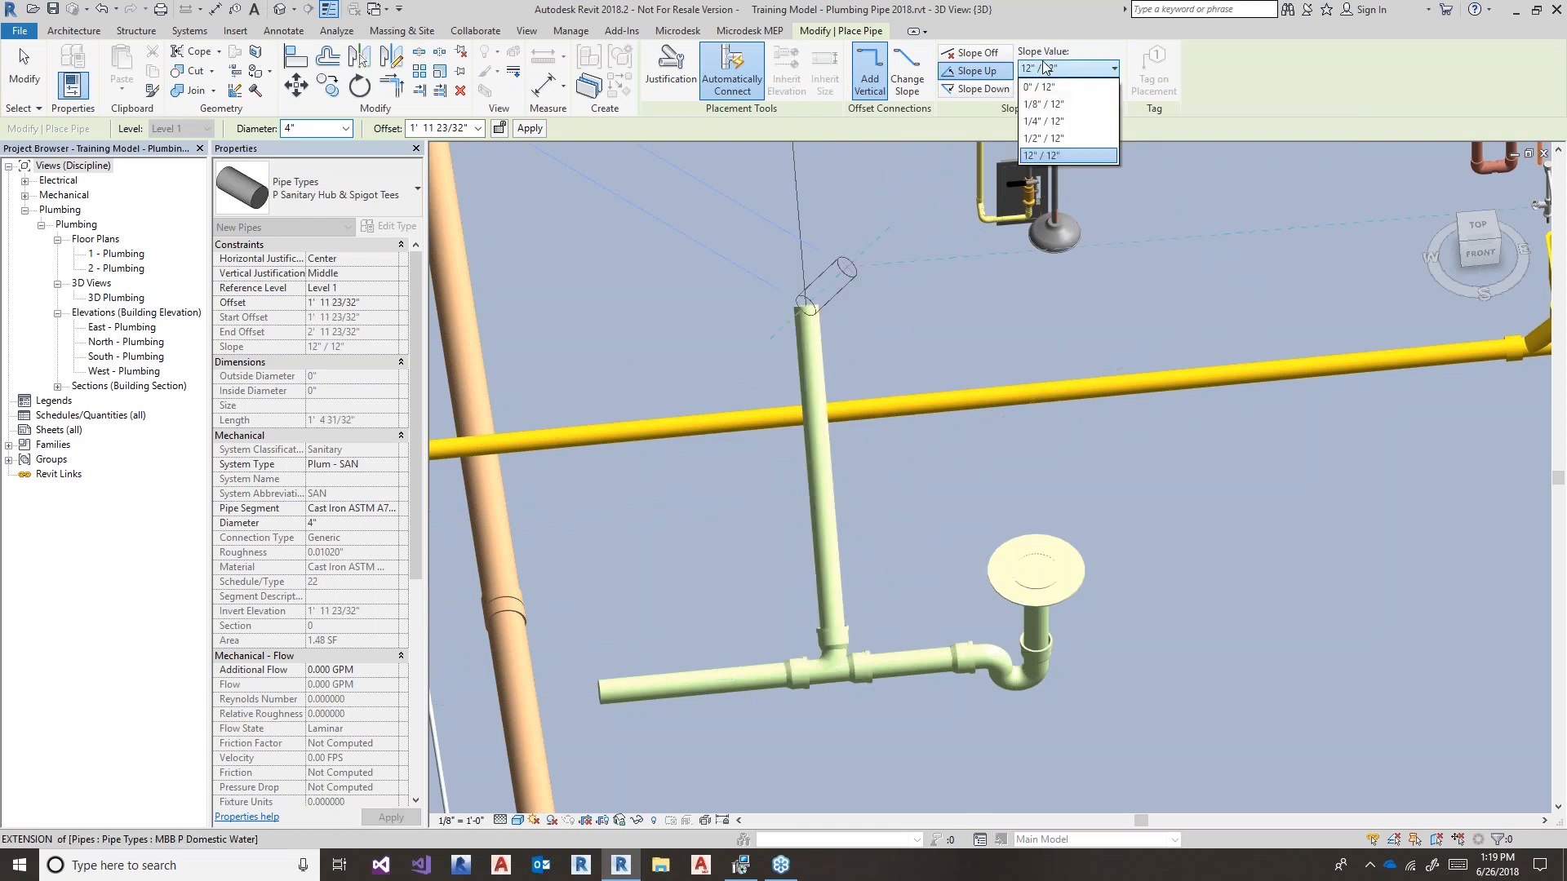
{"action": "left_click", "coordinate": [1048, 105]}
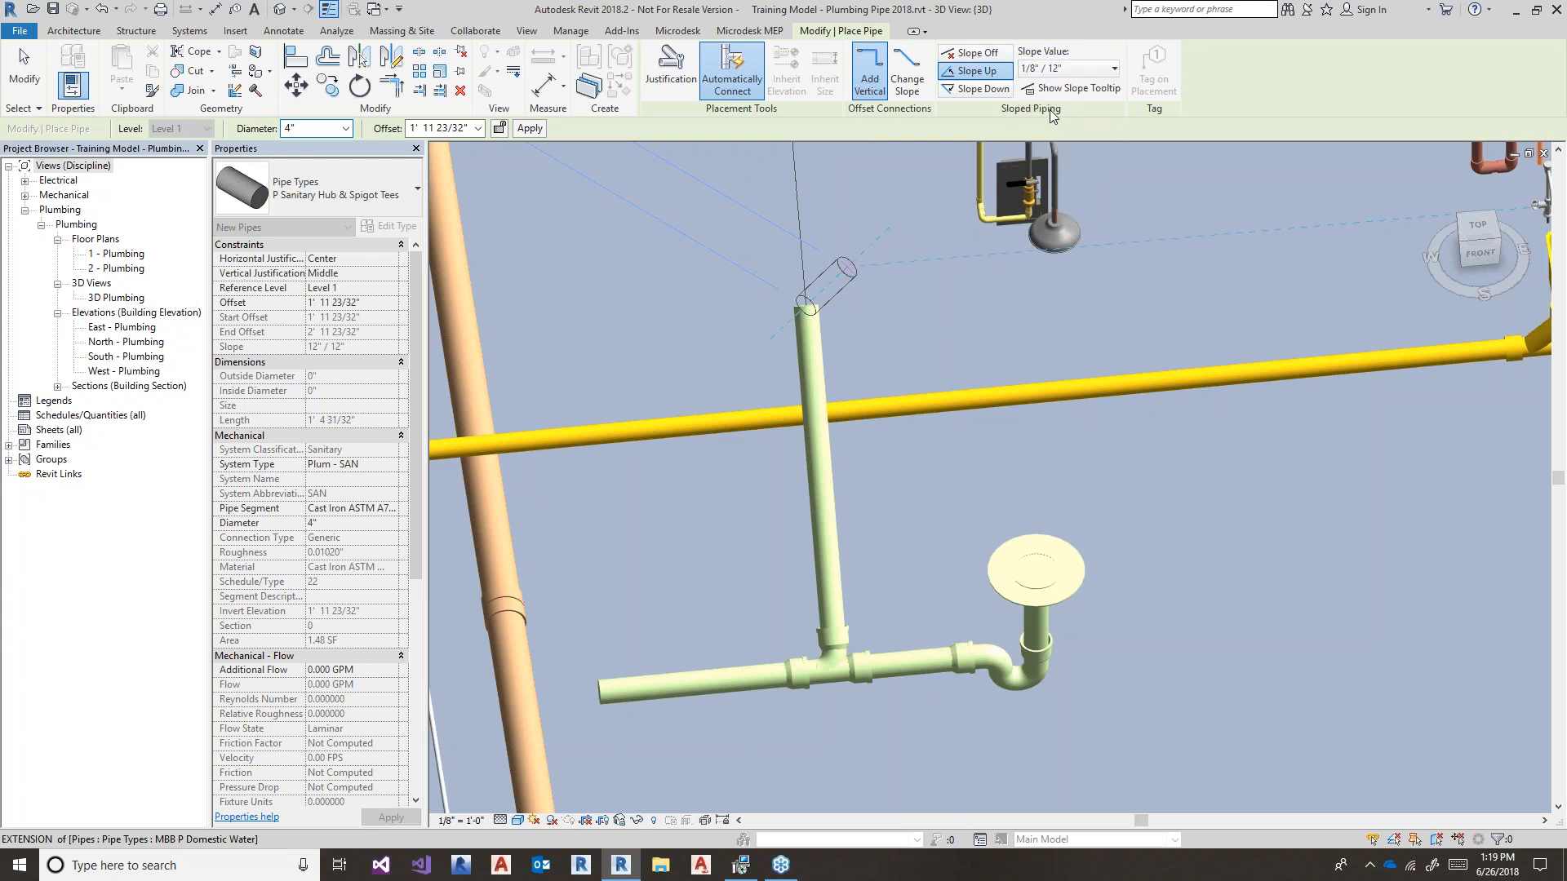
{"action": "left_click", "coordinate": [1110, 260]}
{"action": "key", "text": "Escape"}
{"action": "key", "text": "Escape"}
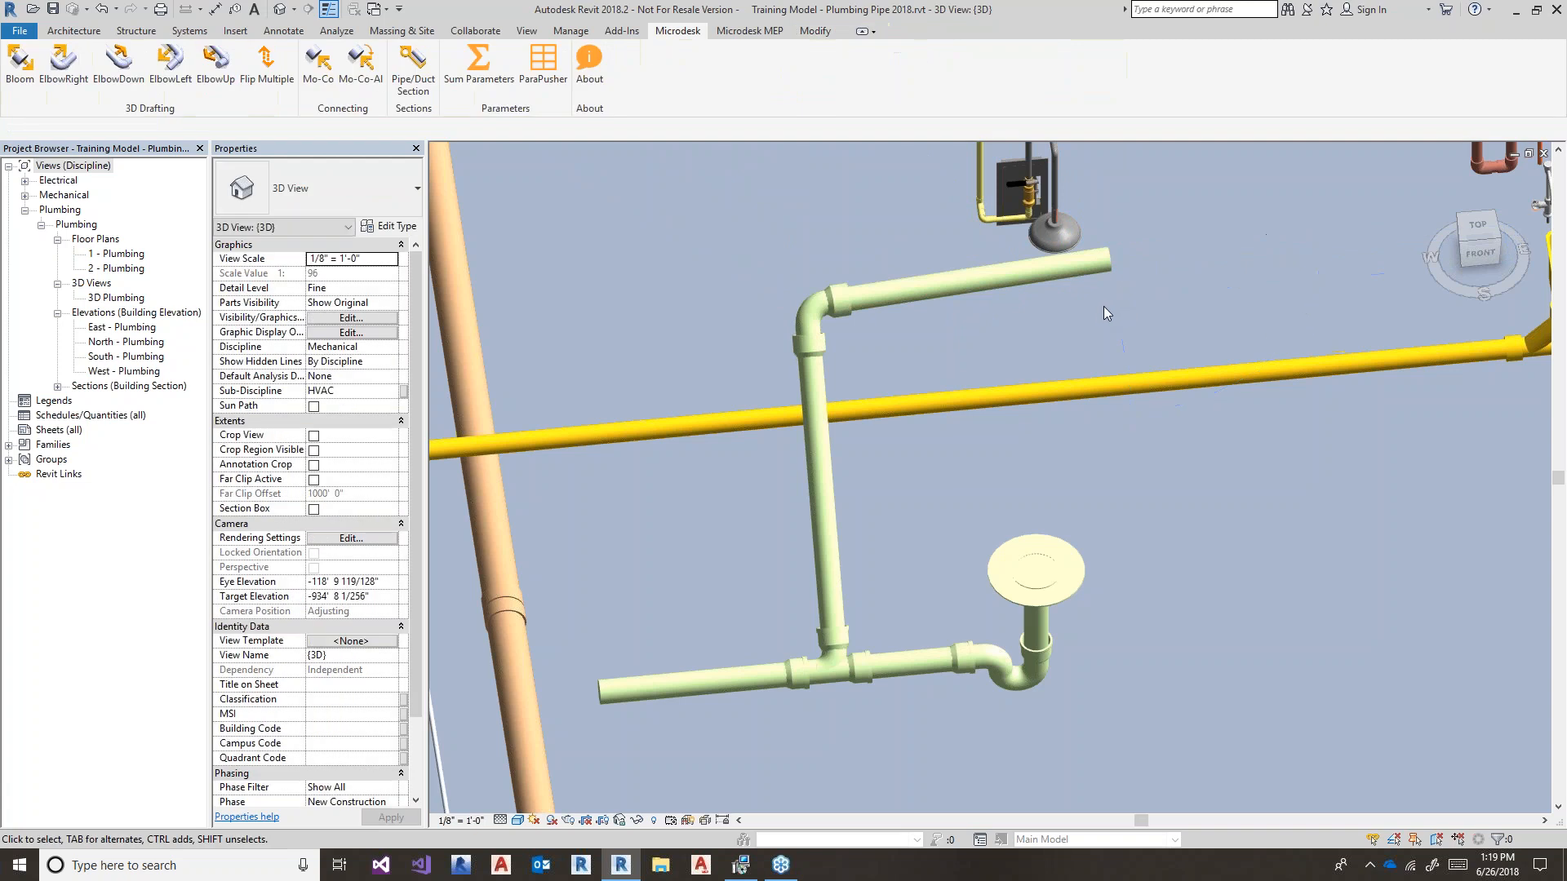
{"action": "key", "text": "ctrl+z"}
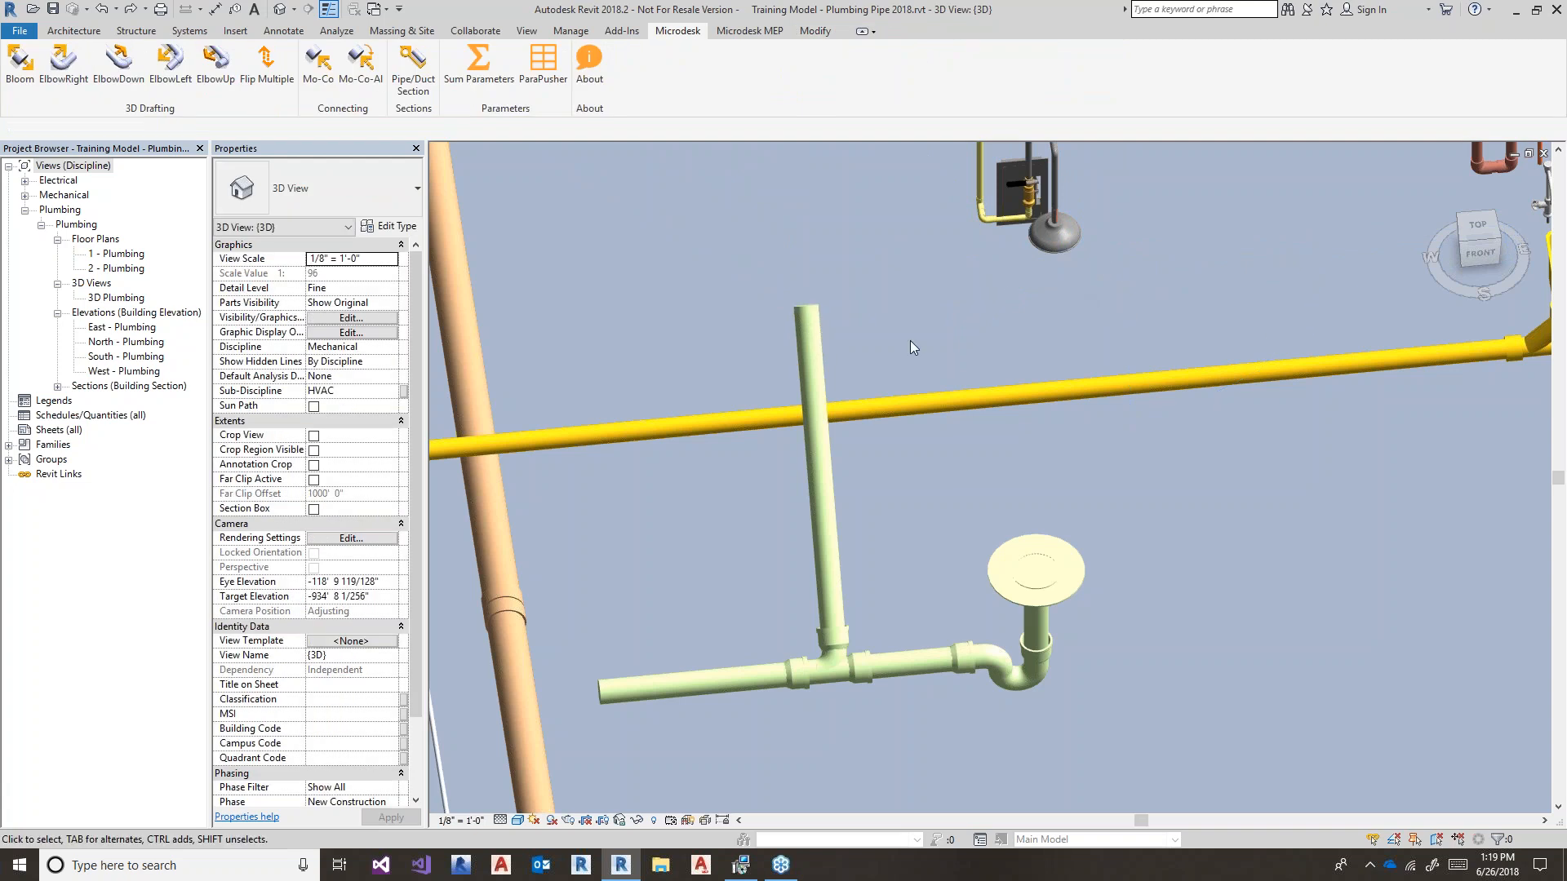
{"action": "left_click", "coordinate": [820, 337]}
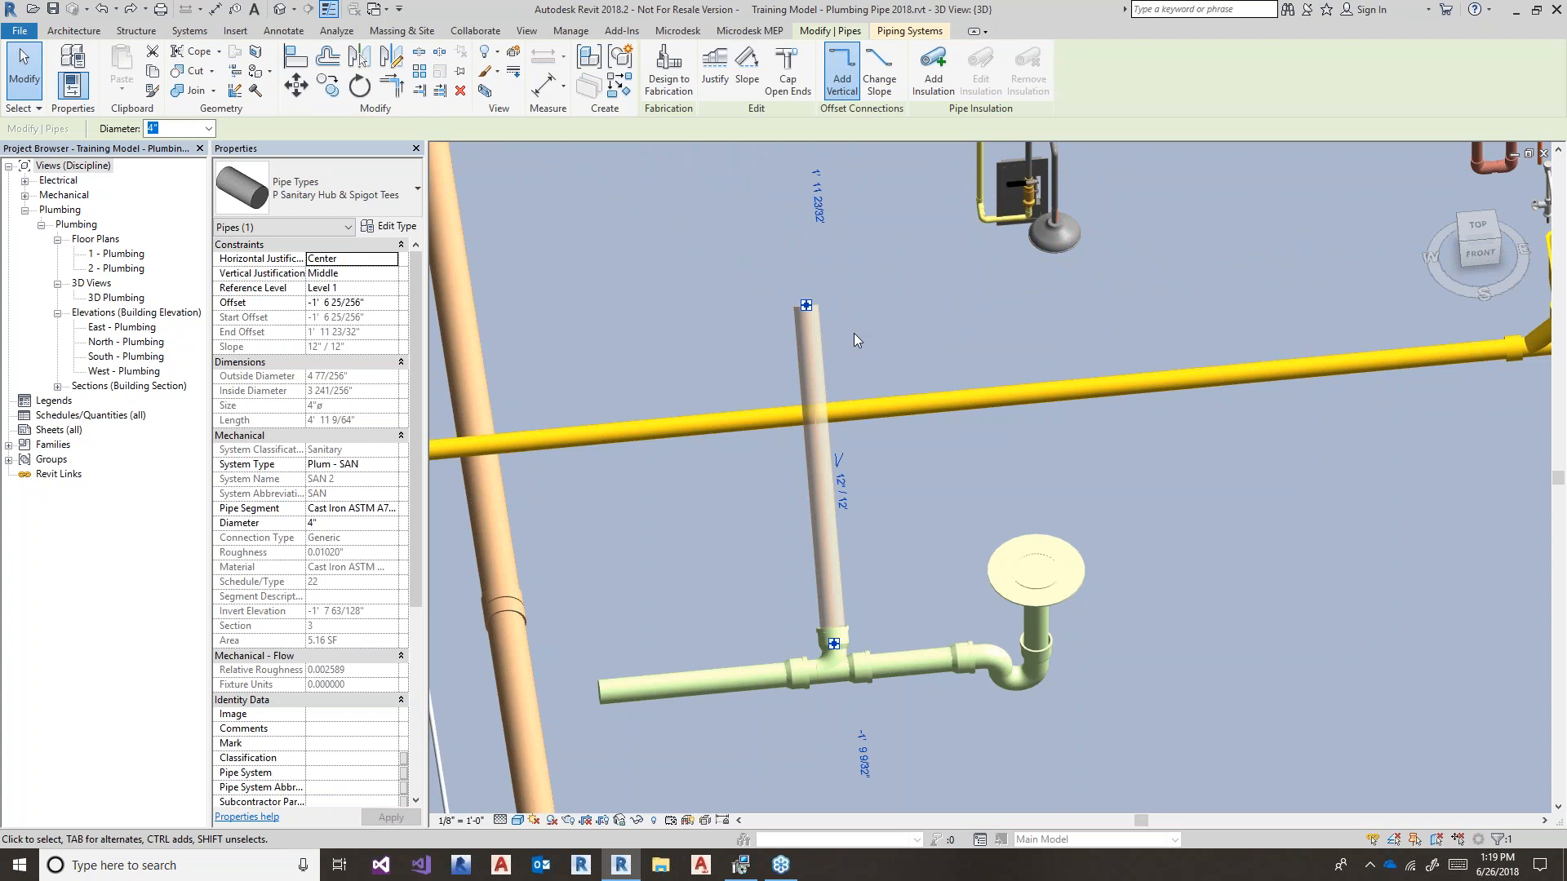
- Resize the riser to 2" and draw a horizontal run from its top at 1/8"/12" slope
{"action": "type", "text": "2"}
{"action": "key", "text": "Return"}
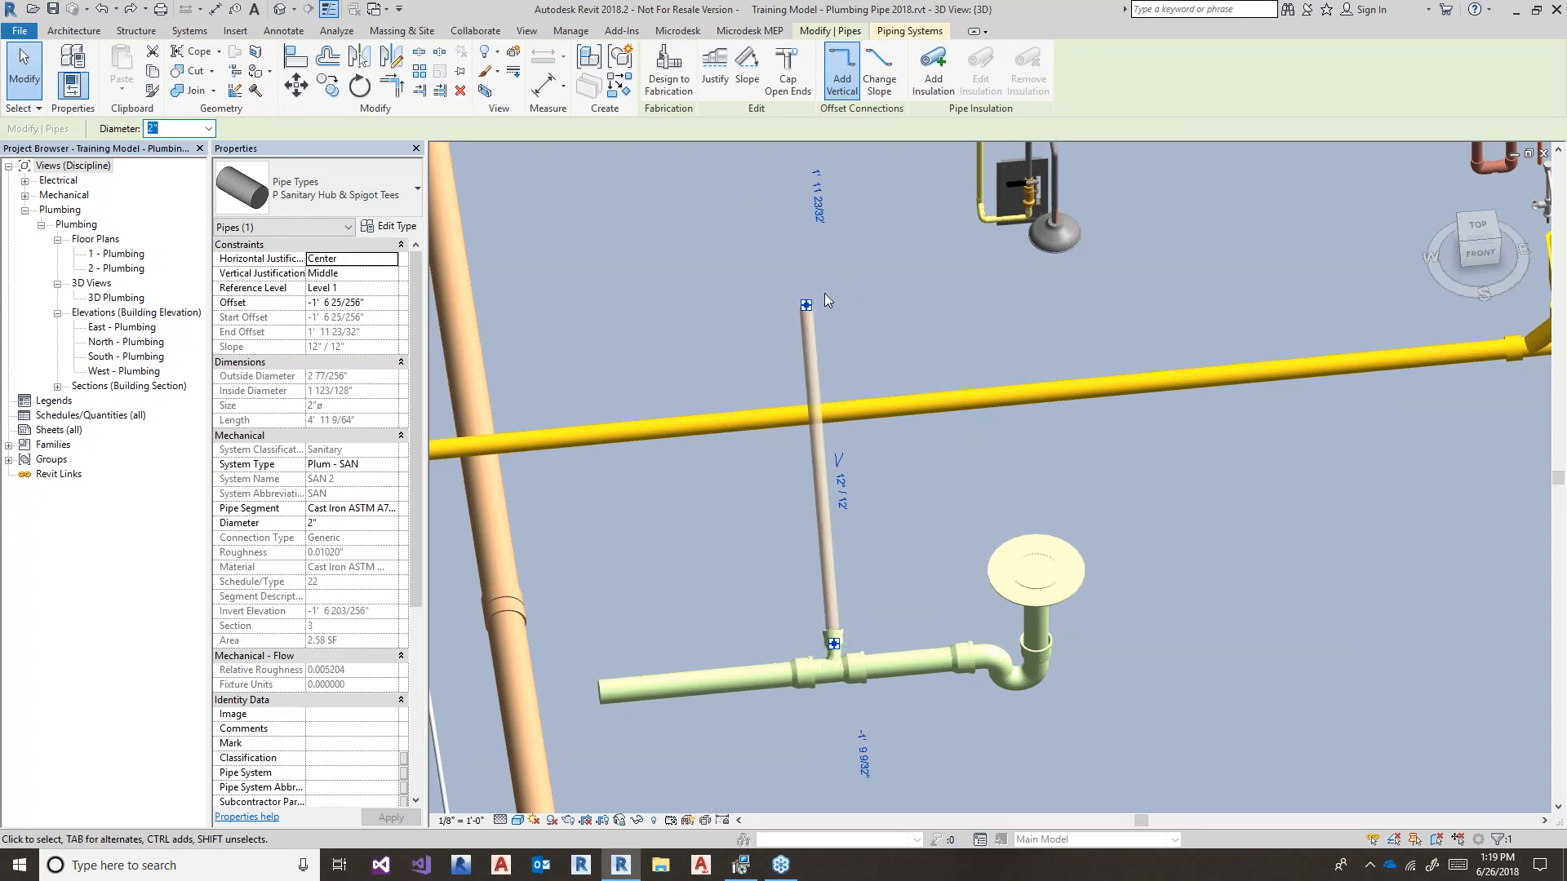
{"action": "right_click", "coordinate": [804, 303]}
{"action": "left_click", "coordinate": [865, 378]}
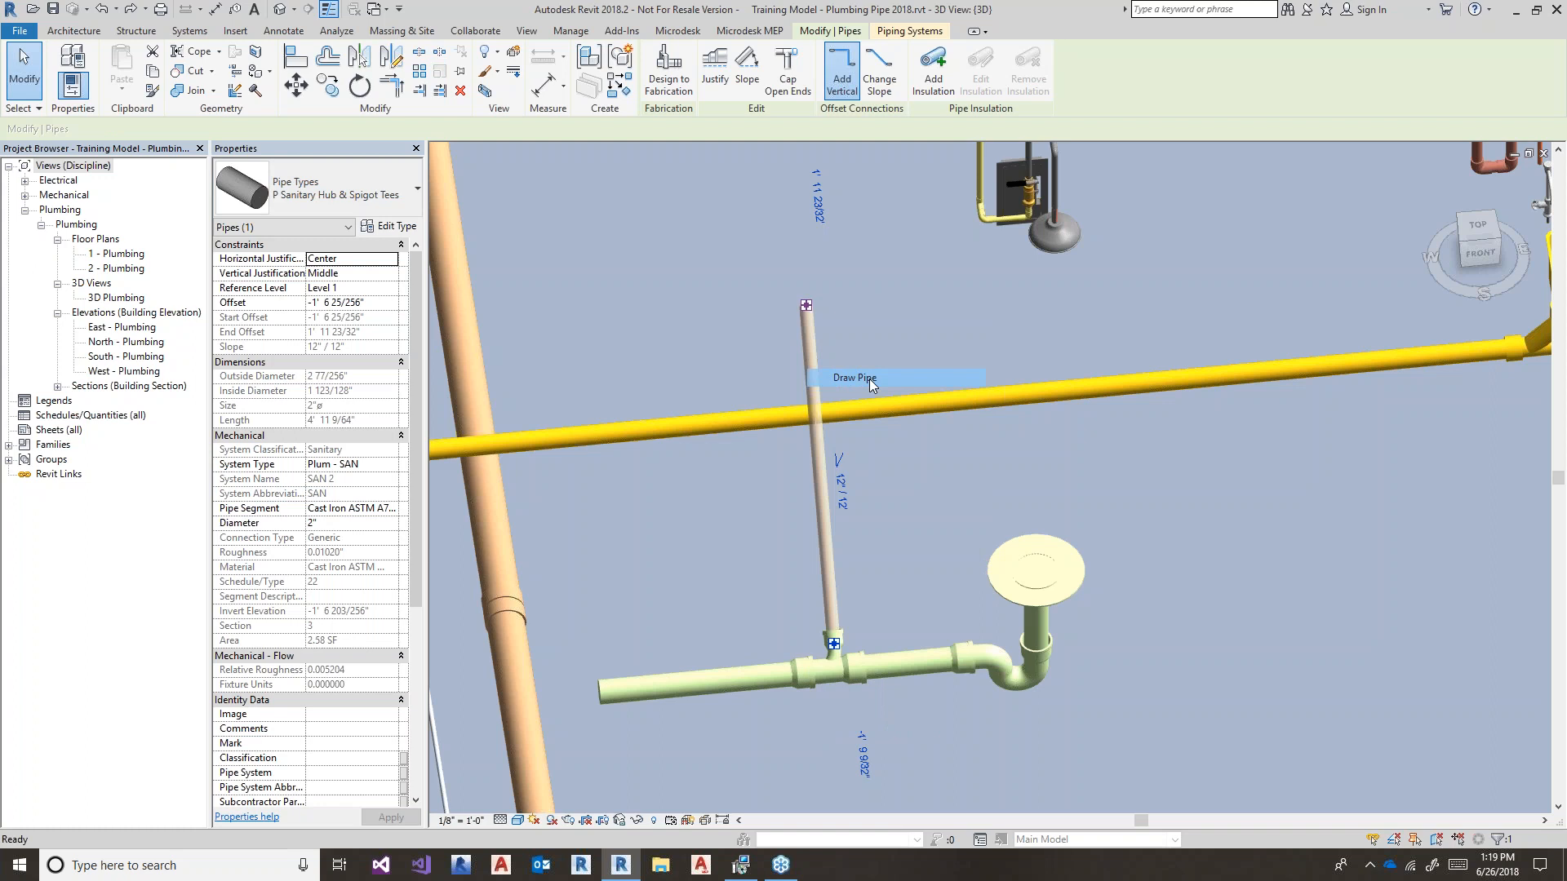
{"action": "left_click", "coordinate": [1050, 69]}
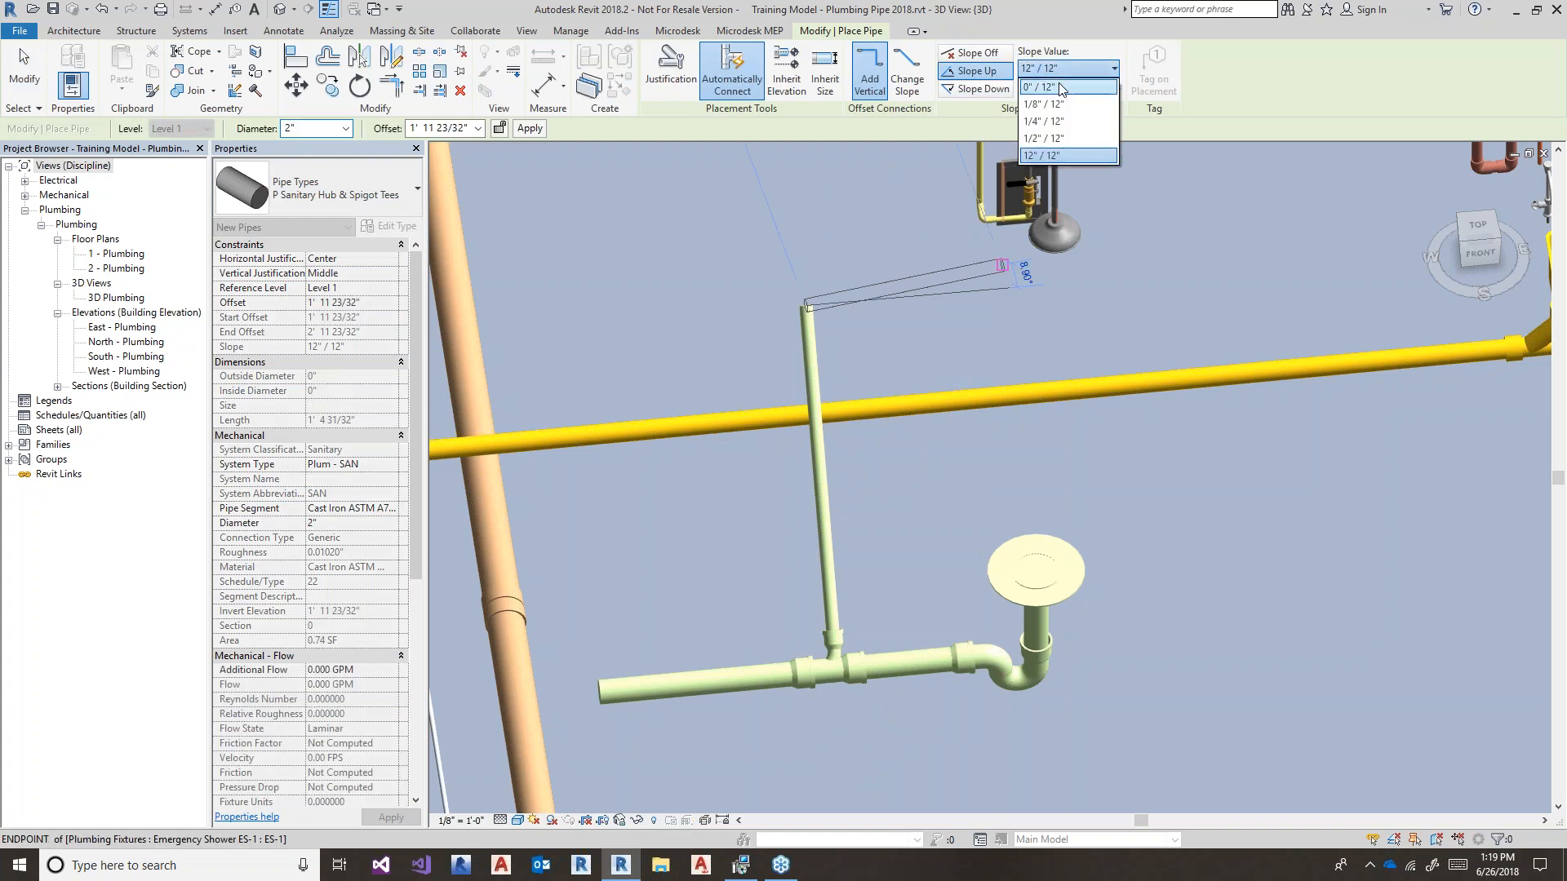
{"action": "left_click", "coordinate": [1043, 104]}
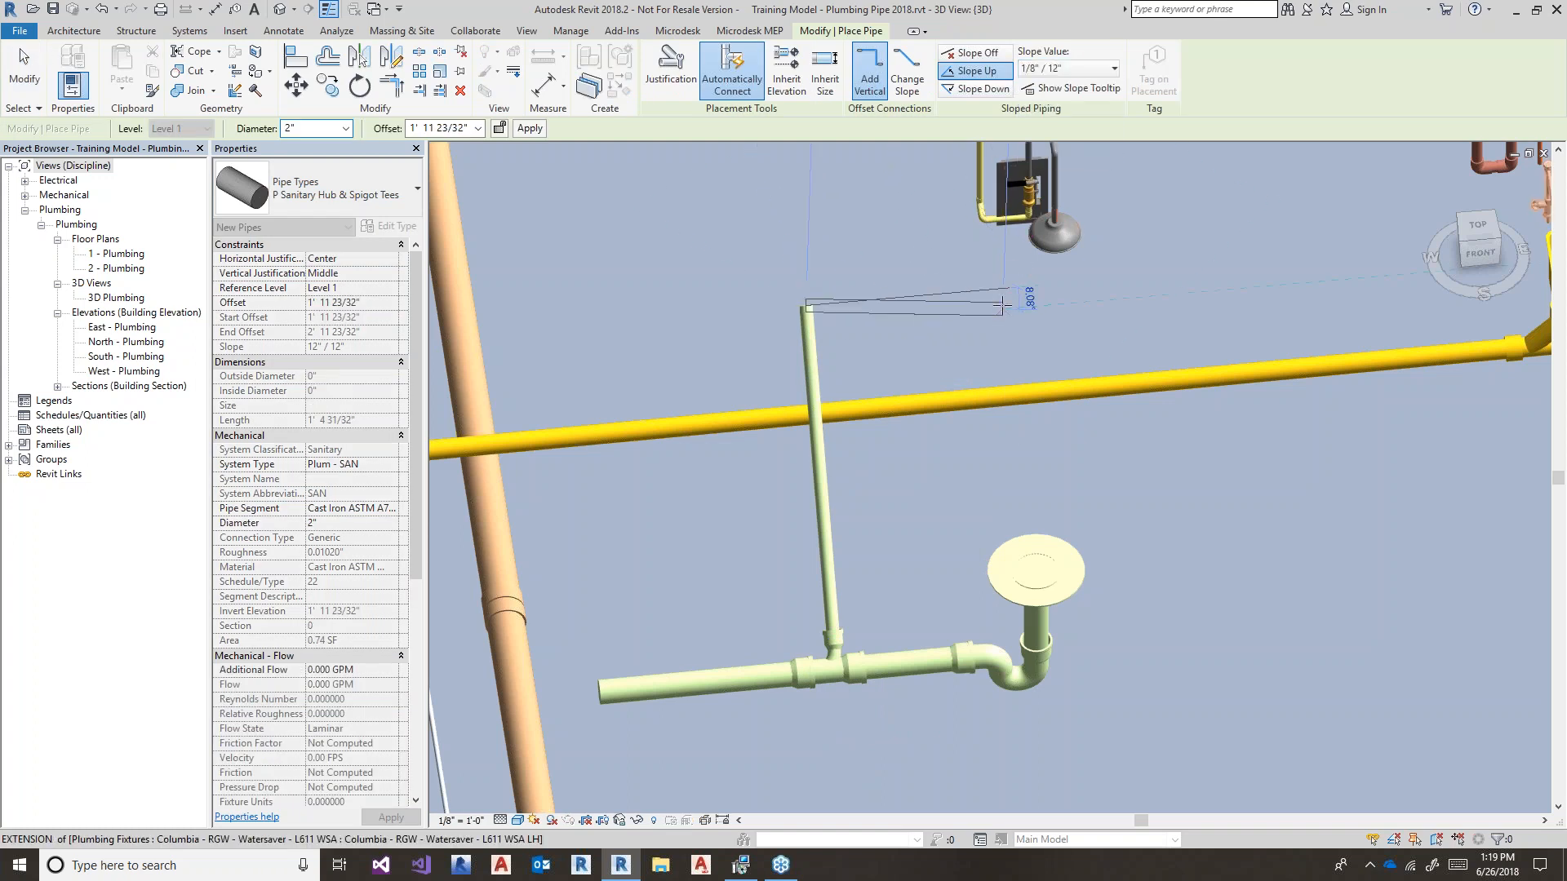
{"action": "left_click", "coordinate": [1141, 277]}
- Delete the tall vertical riser above the drain line tee
{"action": "key", "text": "Escape"}
{"action": "key", "text": "Escape"}
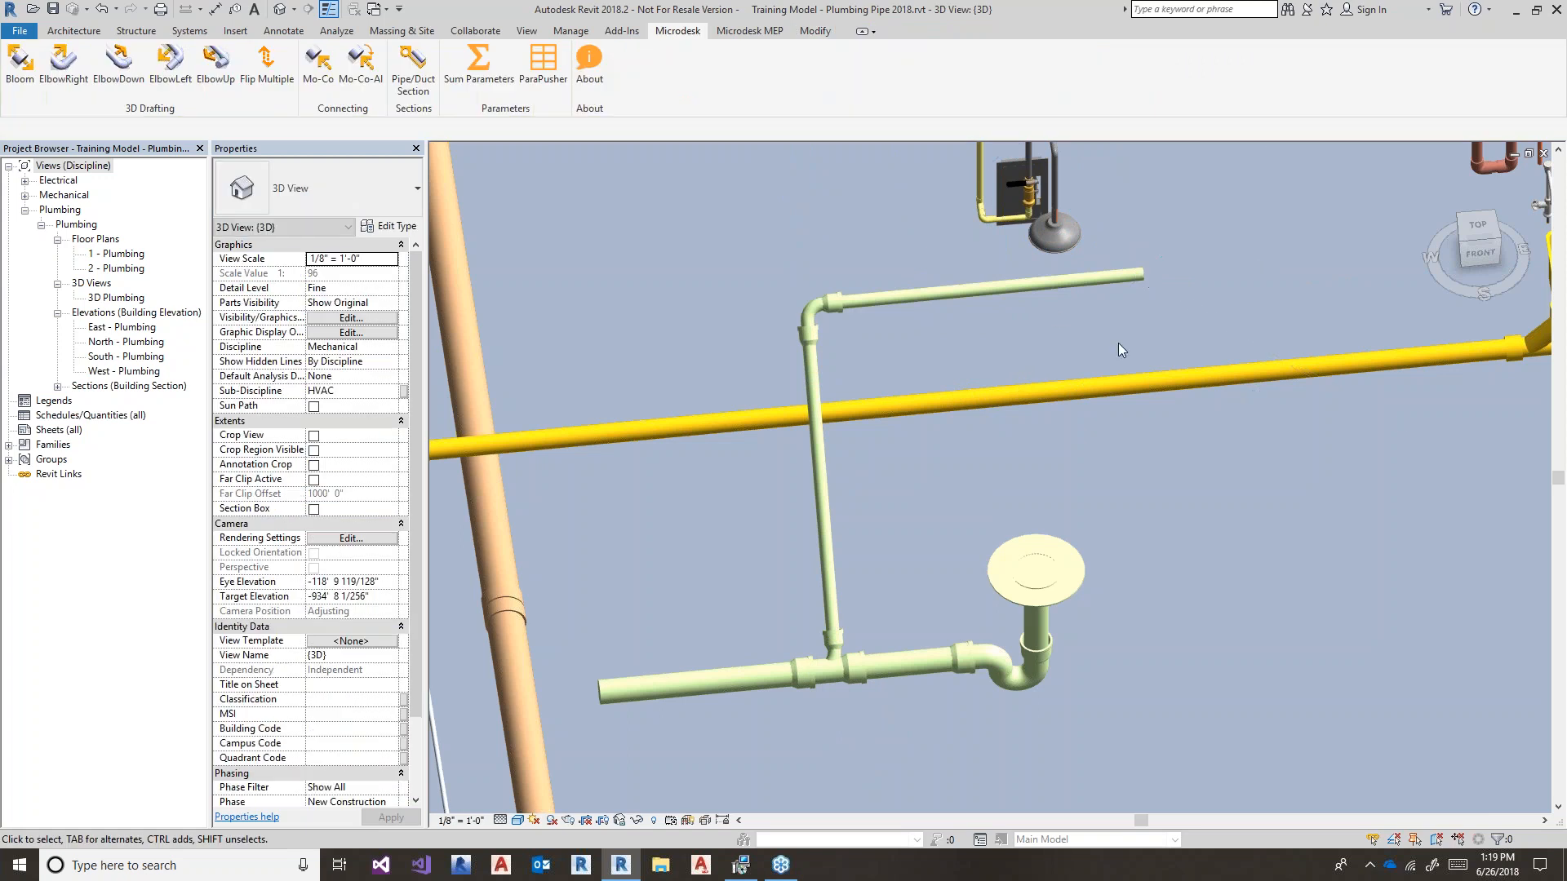
{"action": "middle_click_drag", "start_coordinate": [1055, 312], "coordinate": [1099, 312]}
{"action": "left_click", "coordinate": [865, 522]}
{"action": "middle_click_drag", "start_coordinate": [829, 589], "coordinate": [876, 594], "text": "shift"}
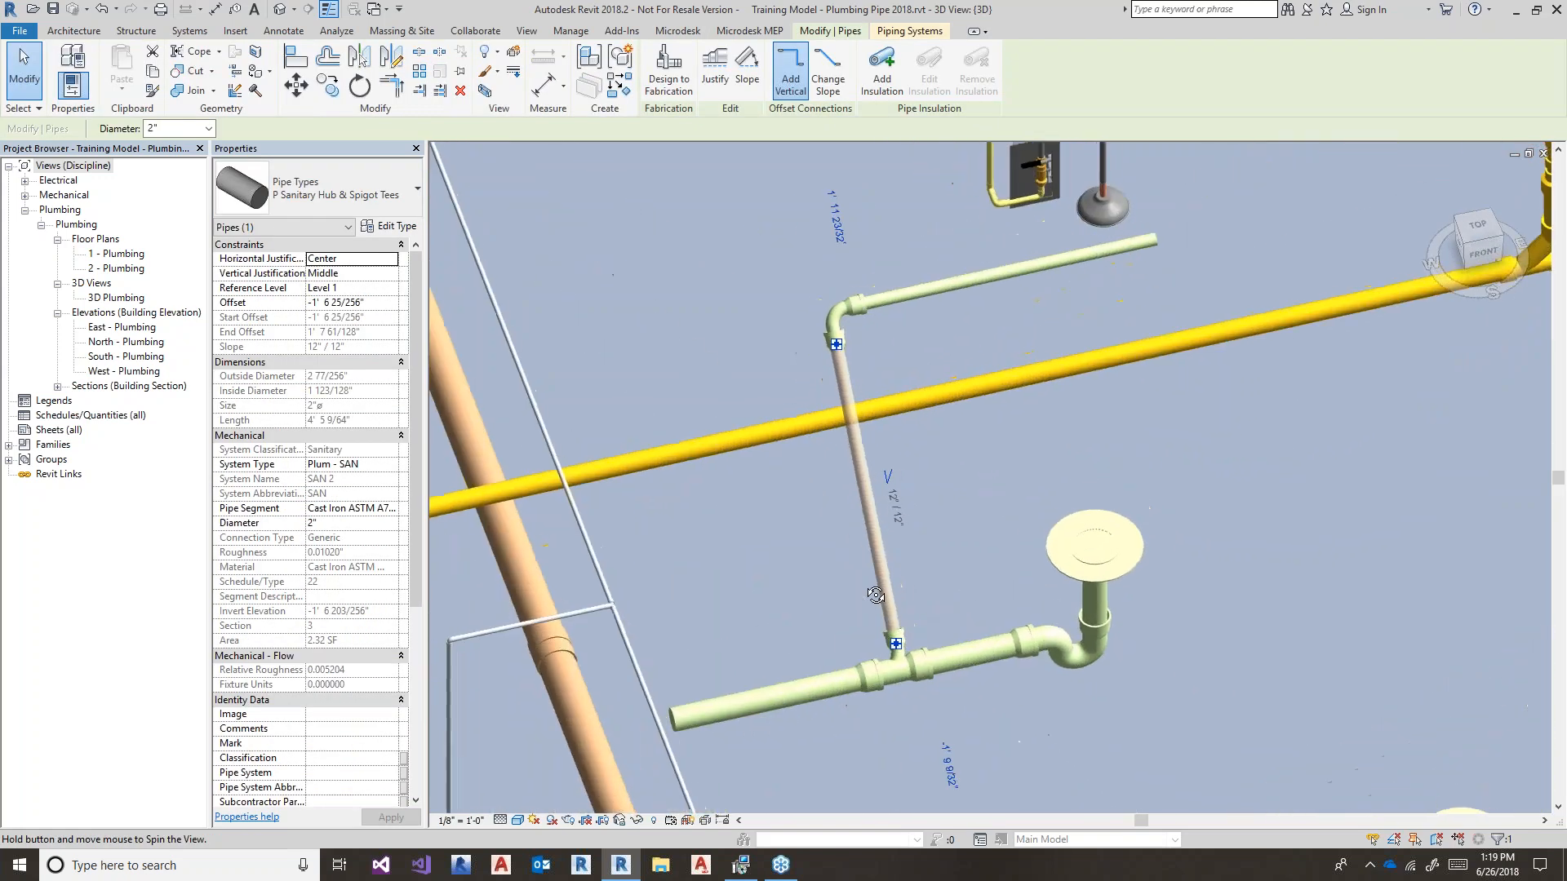
{"action": "scroll", "coordinate": [951, 540], "scroll_direction": "up", "scroll_amount": 1}
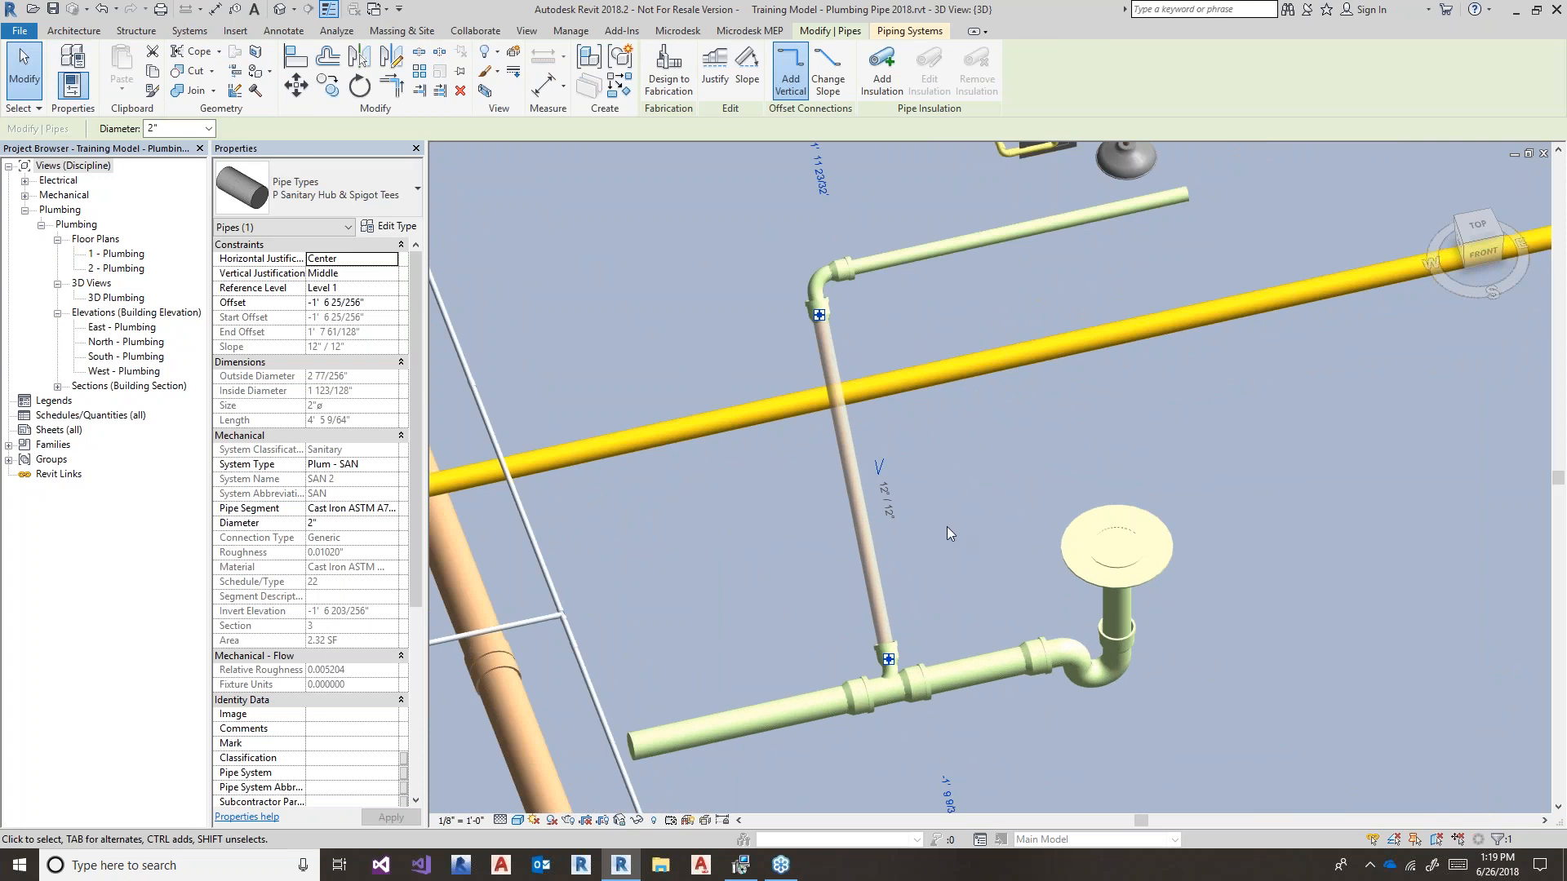
{"action": "key", "text": "Delete"}
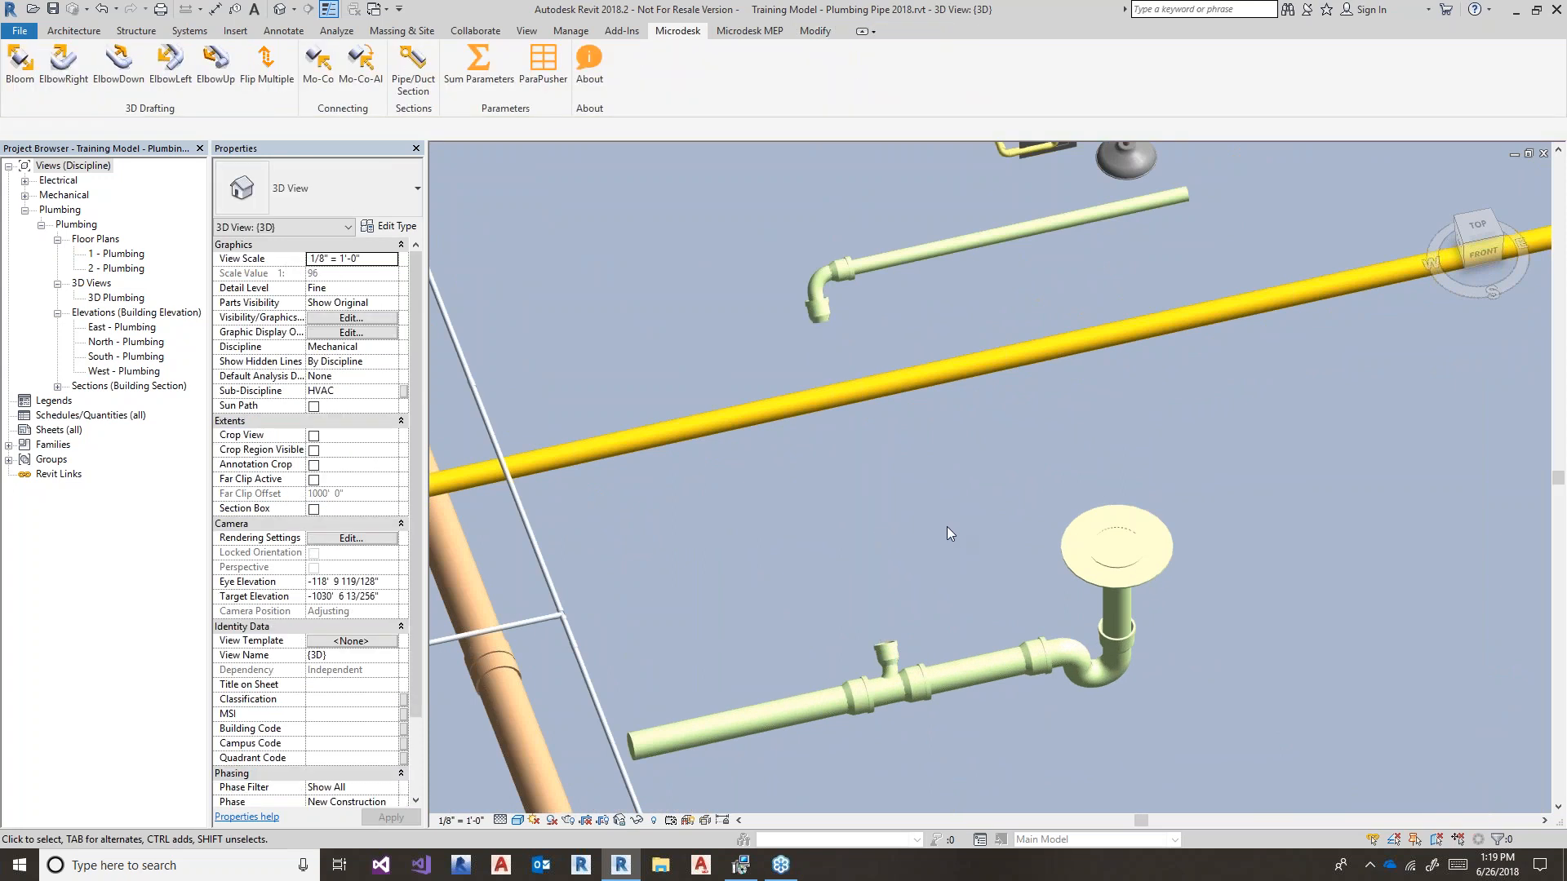
- Connect the tee directly to the upper elbow with Microdesk Mo-Co, then orbit to check the branch
{"action": "left_click", "coordinate": [318, 62]}
{"action": "left_click", "coordinate": [883, 649]}
{"action": "left_click", "coordinate": [804, 319]}
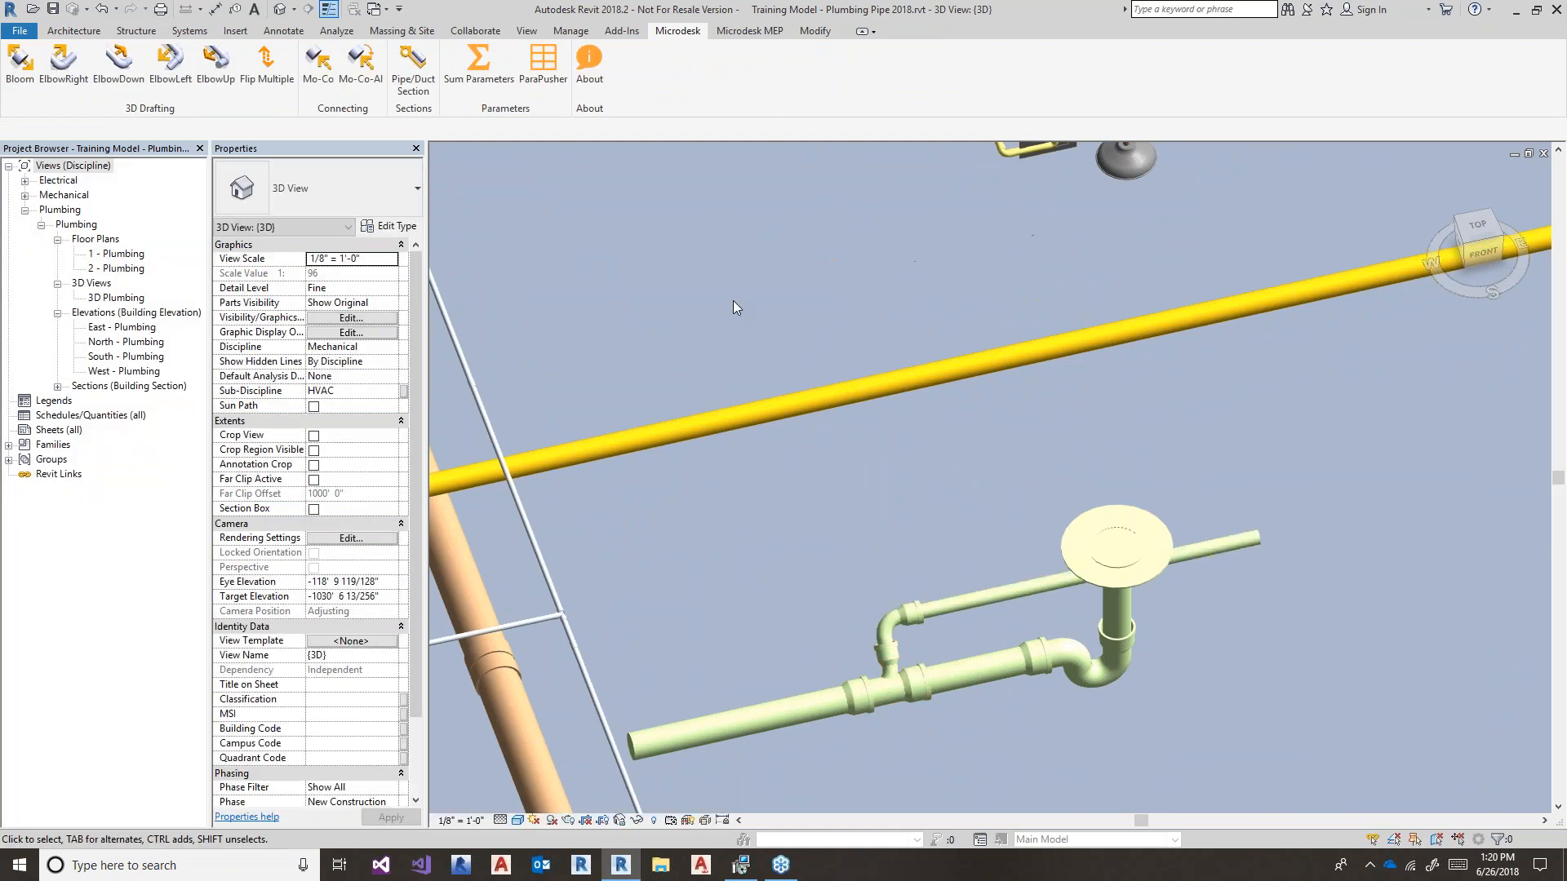
{"action": "left_click", "coordinate": [896, 607]}
{"action": "scroll", "coordinate": [819, 610], "scroll_direction": "up", "scroll_amount": 2}
{"action": "middle_click_drag", "start_coordinate": [829, 615], "coordinate": [888, 639], "text": "shift"}
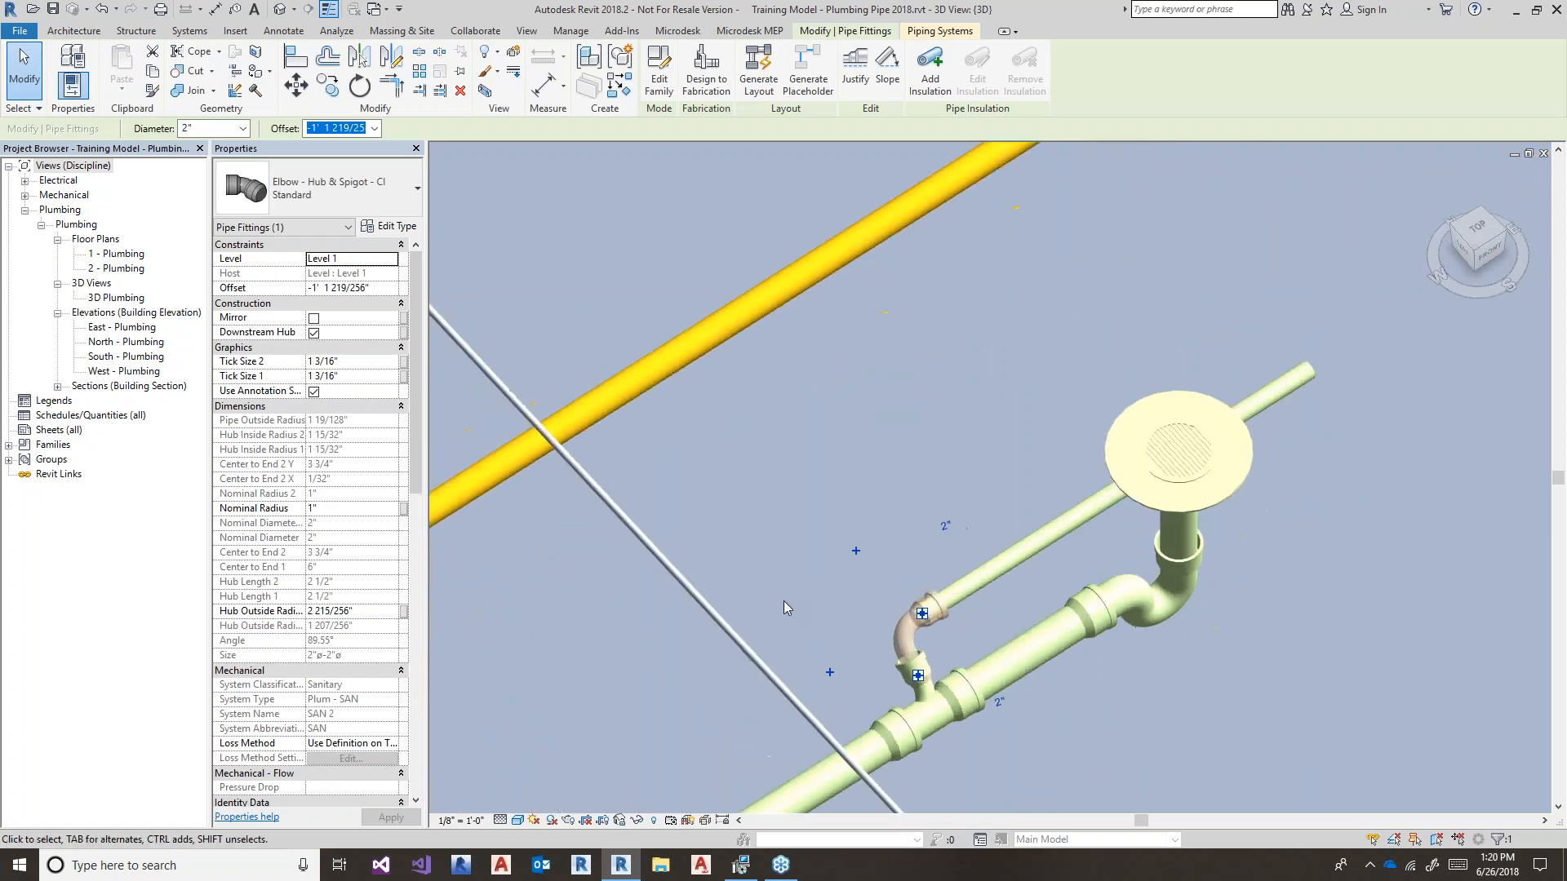
{"action": "left_click", "coordinate": [783, 601]}
{"action": "middle_click_drag", "start_coordinate": [783, 608], "coordinate": [816, 392], "text": "shift"}
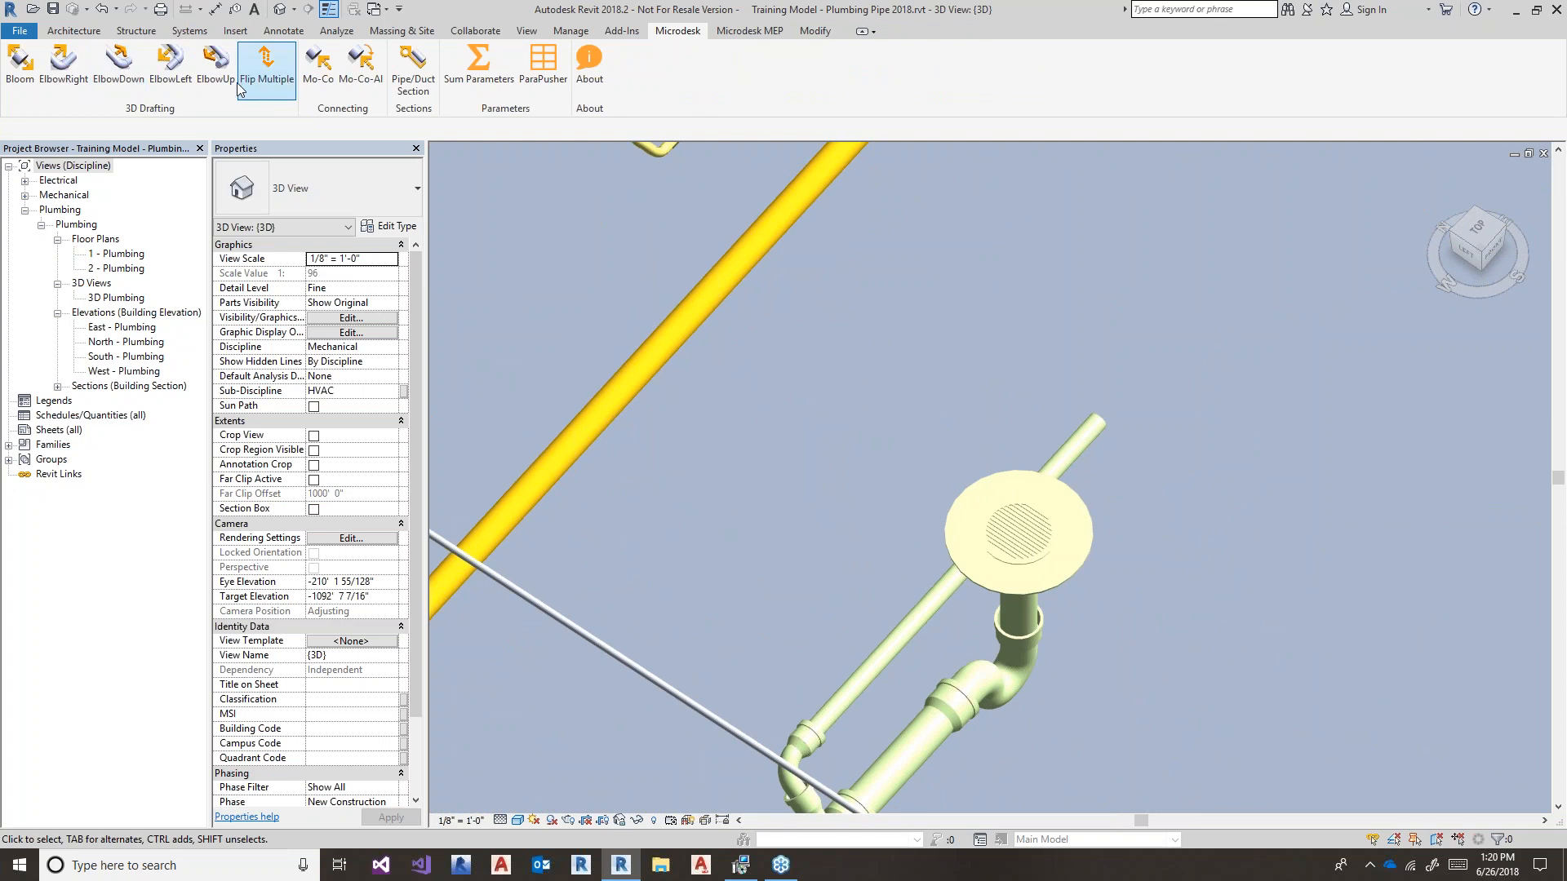
- Add an upturned elbow on the 2" drain stub with ElbowUp and stretch it into a vertical pipe
{"action": "left_click", "coordinate": [265, 64]}
{"action": "left_click", "coordinate": [1078, 445]}
{"action": "scroll", "coordinate": [1180, 512], "scroll_direction": "down", "scroll_amount": 1}
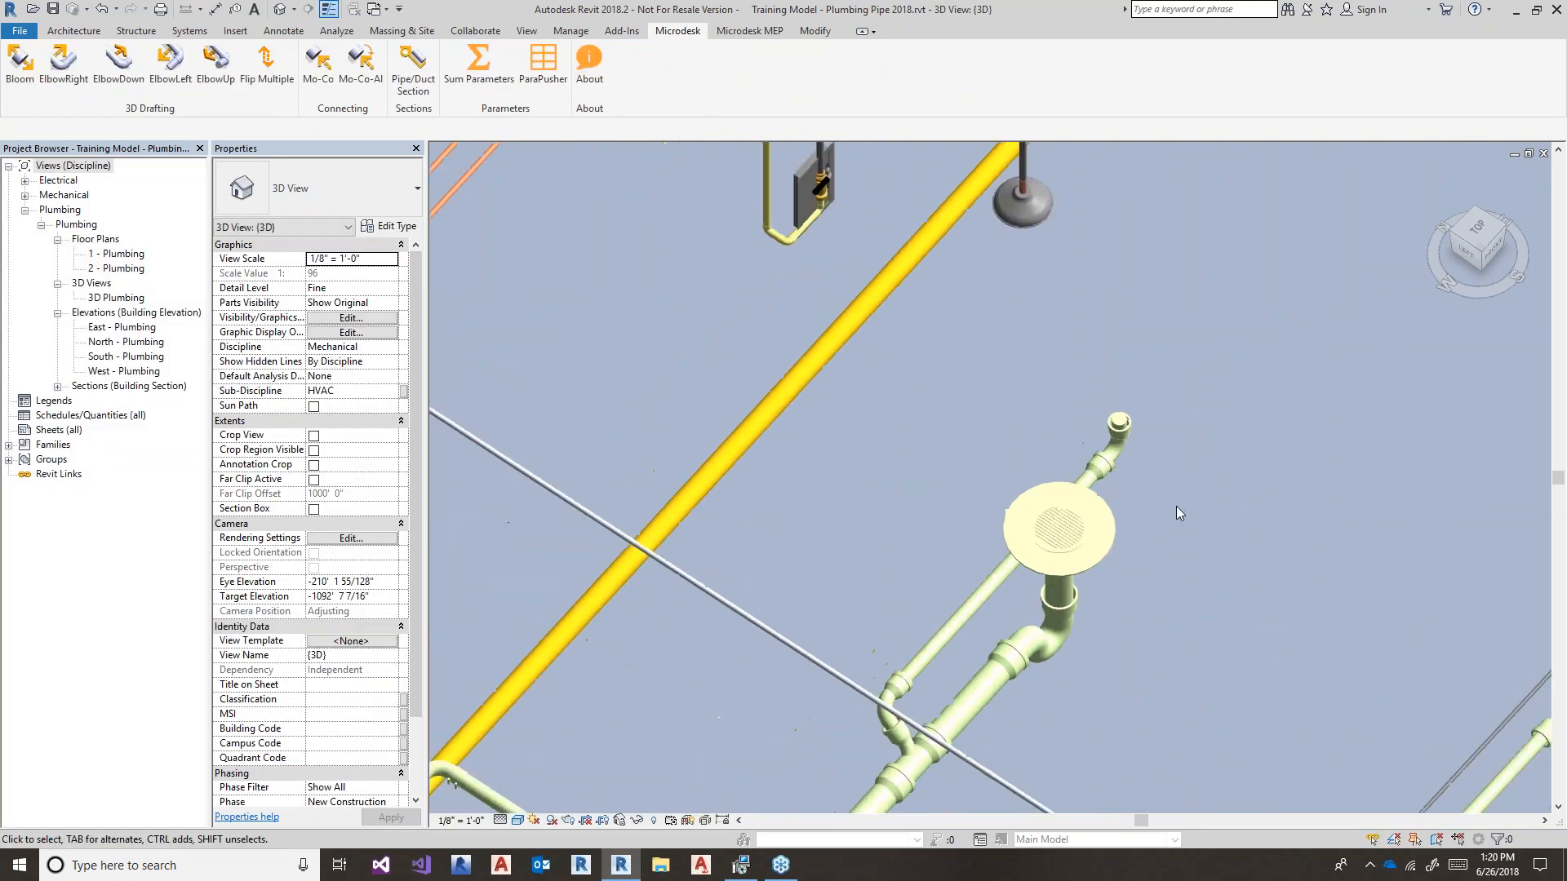
{"action": "left_click", "coordinate": [1124, 418]}
{"action": "scroll", "coordinate": [1157, 416], "scroll_direction": "up", "scroll_amount": 2}
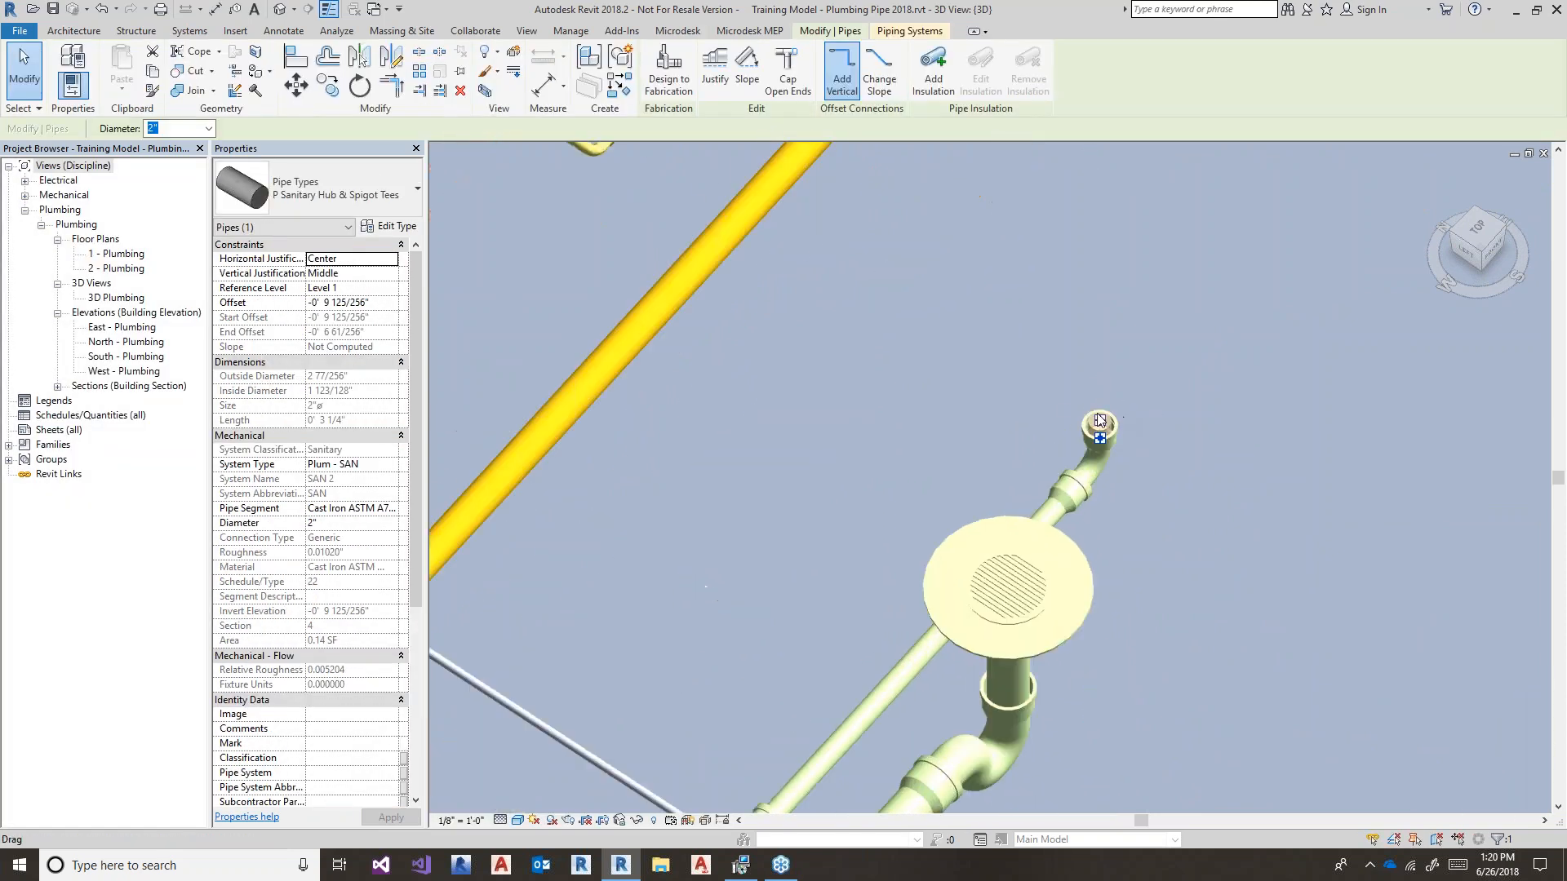
{"action": "left_click_drag", "start_coordinate": [1100, 420], "coordinate": [1090, 251]}
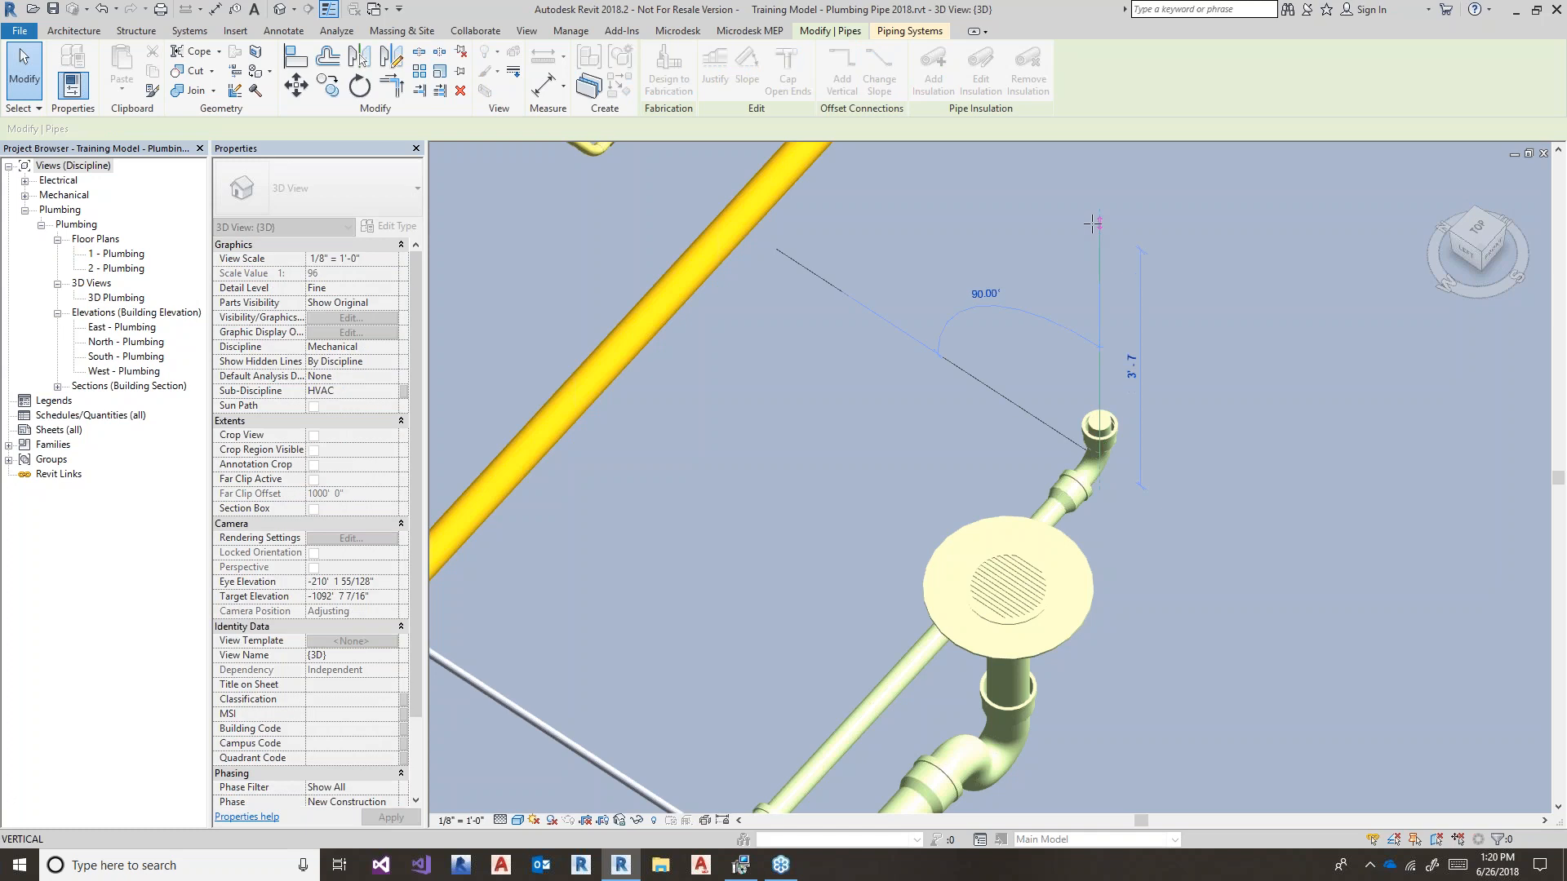
{"action": "left_click", "coordinate": [1093, 224]}
{"action": "key", "text": "Escape"}
{"action": "key", "text": "Escape"}
- Orbit to a front view of the floor drain and trap and select the pipe behind the drain
{"action": "scroll", "coordinate": [1238, 421], "scroll_direction": "down", "scroll_amount": 1}
{"action": "scroll", "coordinate": [1239, 421], "scroll_direction": "down", "scroll_amount": 2}
{"action": "middle_click_drag", "start_coordinate": [1223, 522], "coordinate": [1089, 563], "text": "shift"}
{"action": "scroll", "coordinate": [1110, 682], "scroll_direction": "up", "scroll_amount": 3}
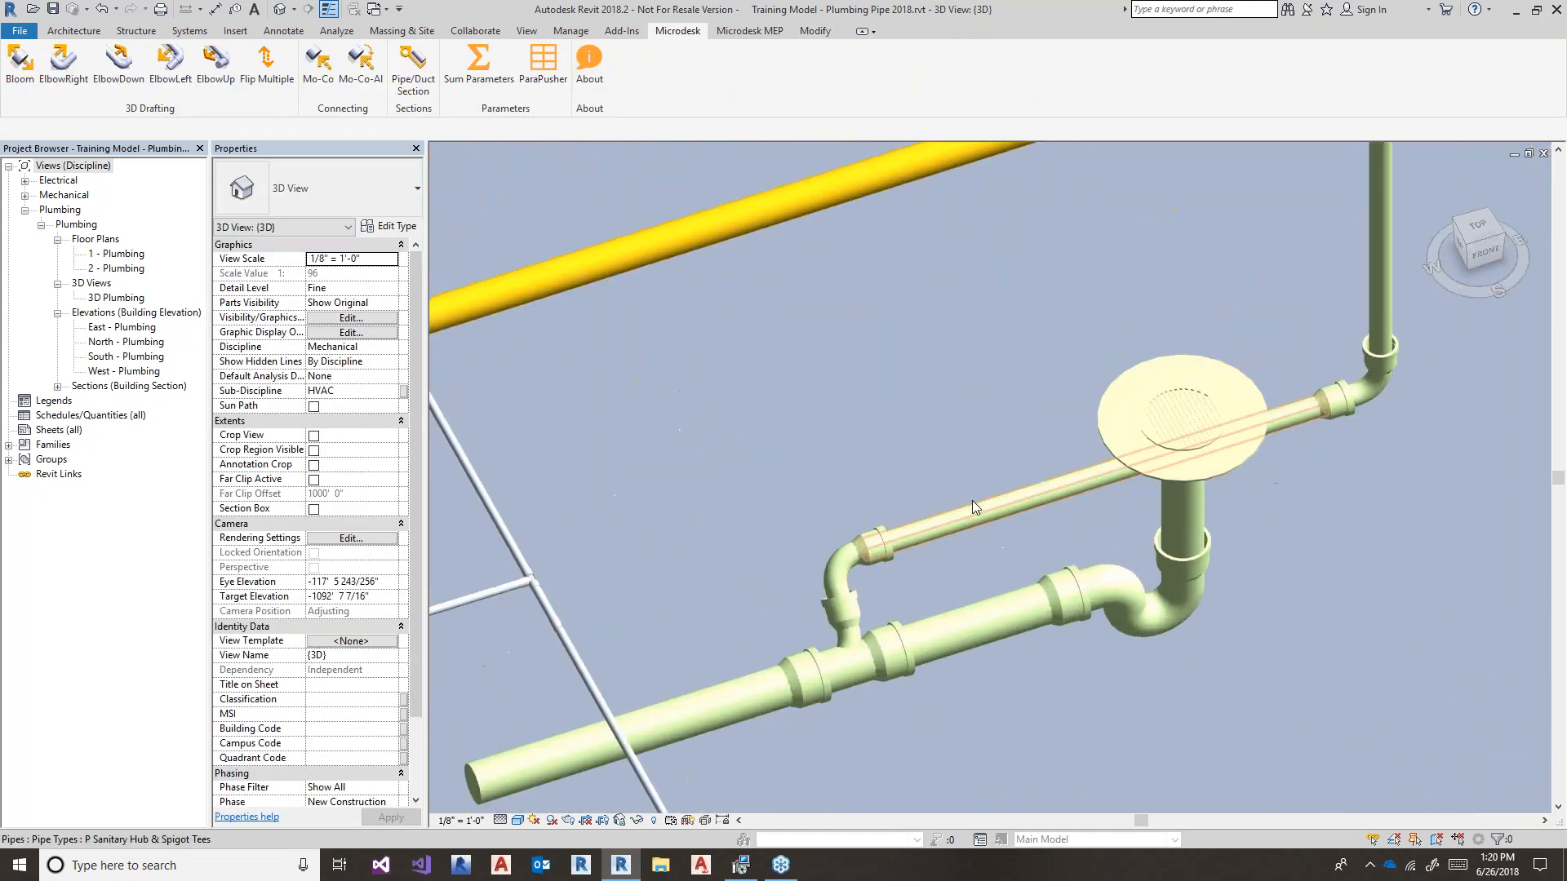
{"action": "left_click", "coordinate": [975, 512]}
- Delete the short pipe piece between the tee and the P-trap
{"action": "left_click", "coordinate": [751, 701]}
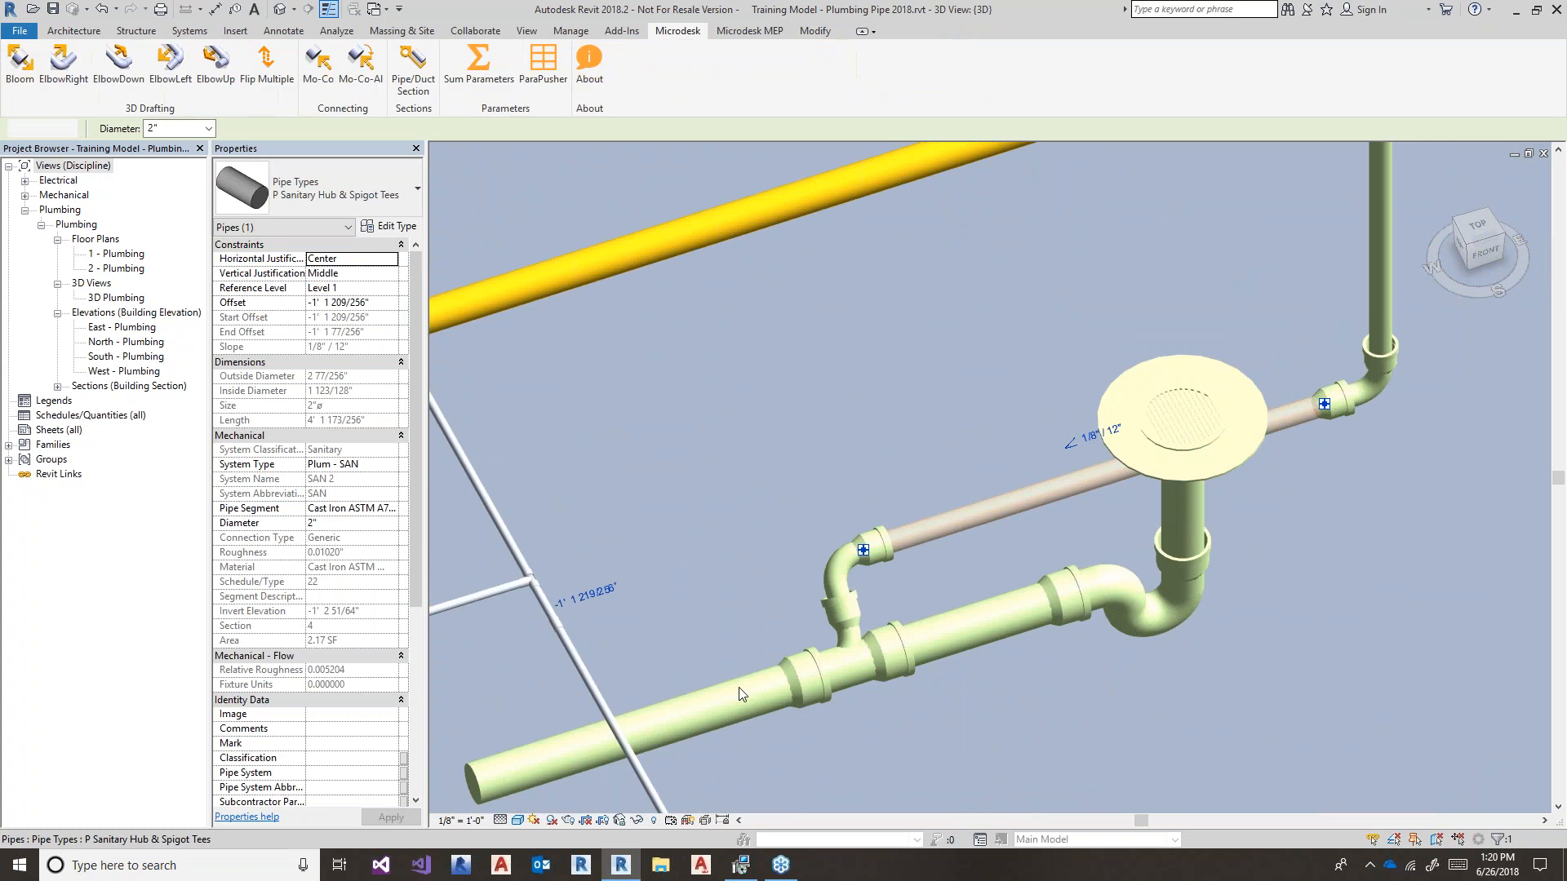
{"action": "middle_click_drag", "start_coordinate": [732, 634], "coordinate": [724, 508]}
{"action": "left_click", "coordinate": [991, 507]}
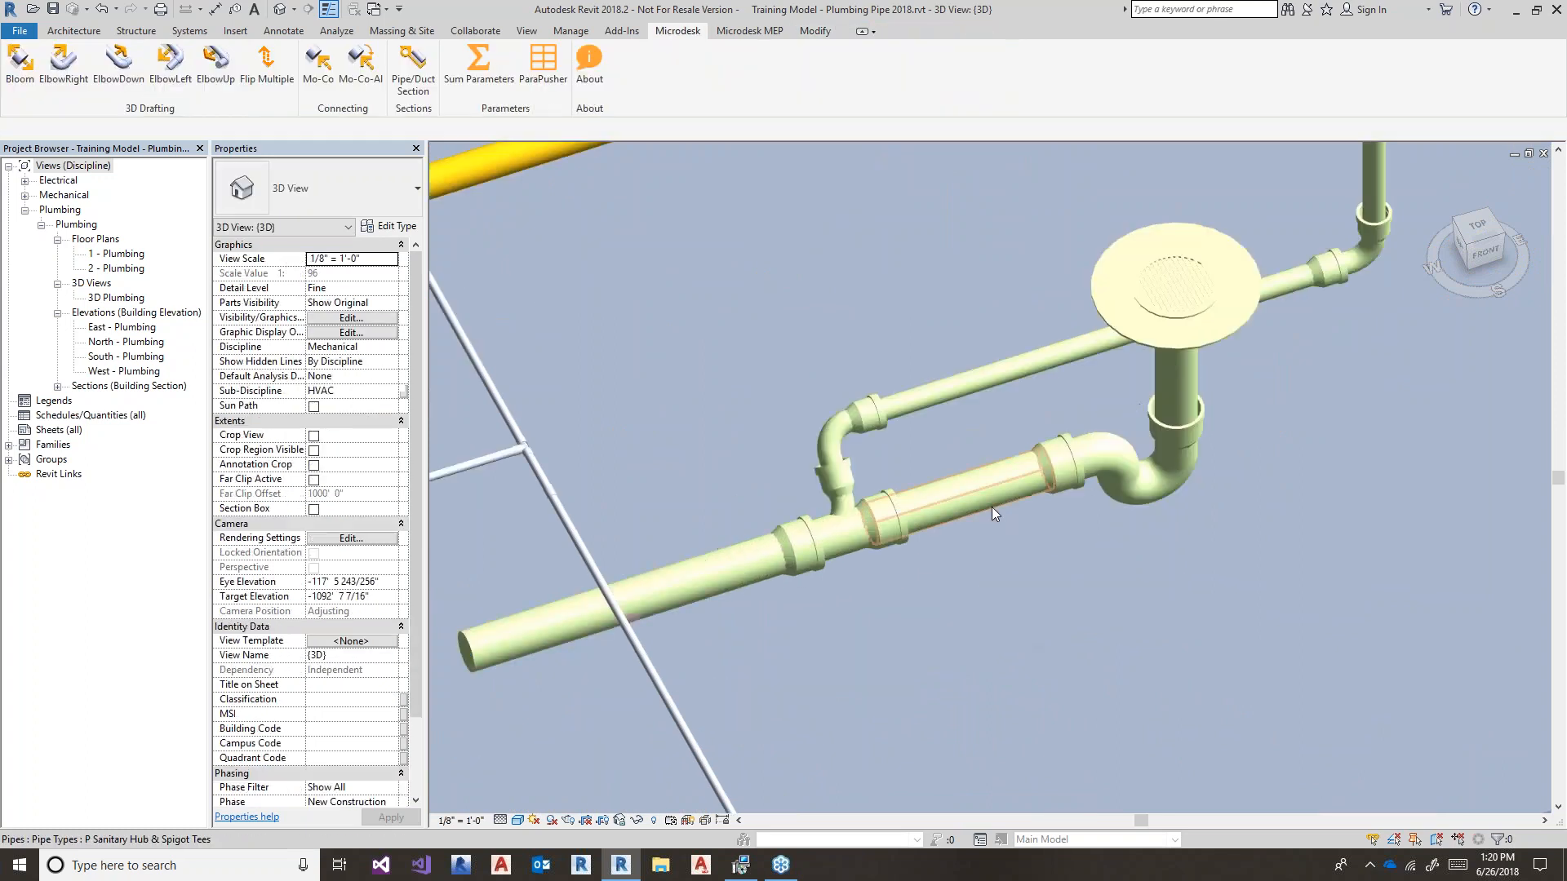
{"action": "key", "text": "Delete"}
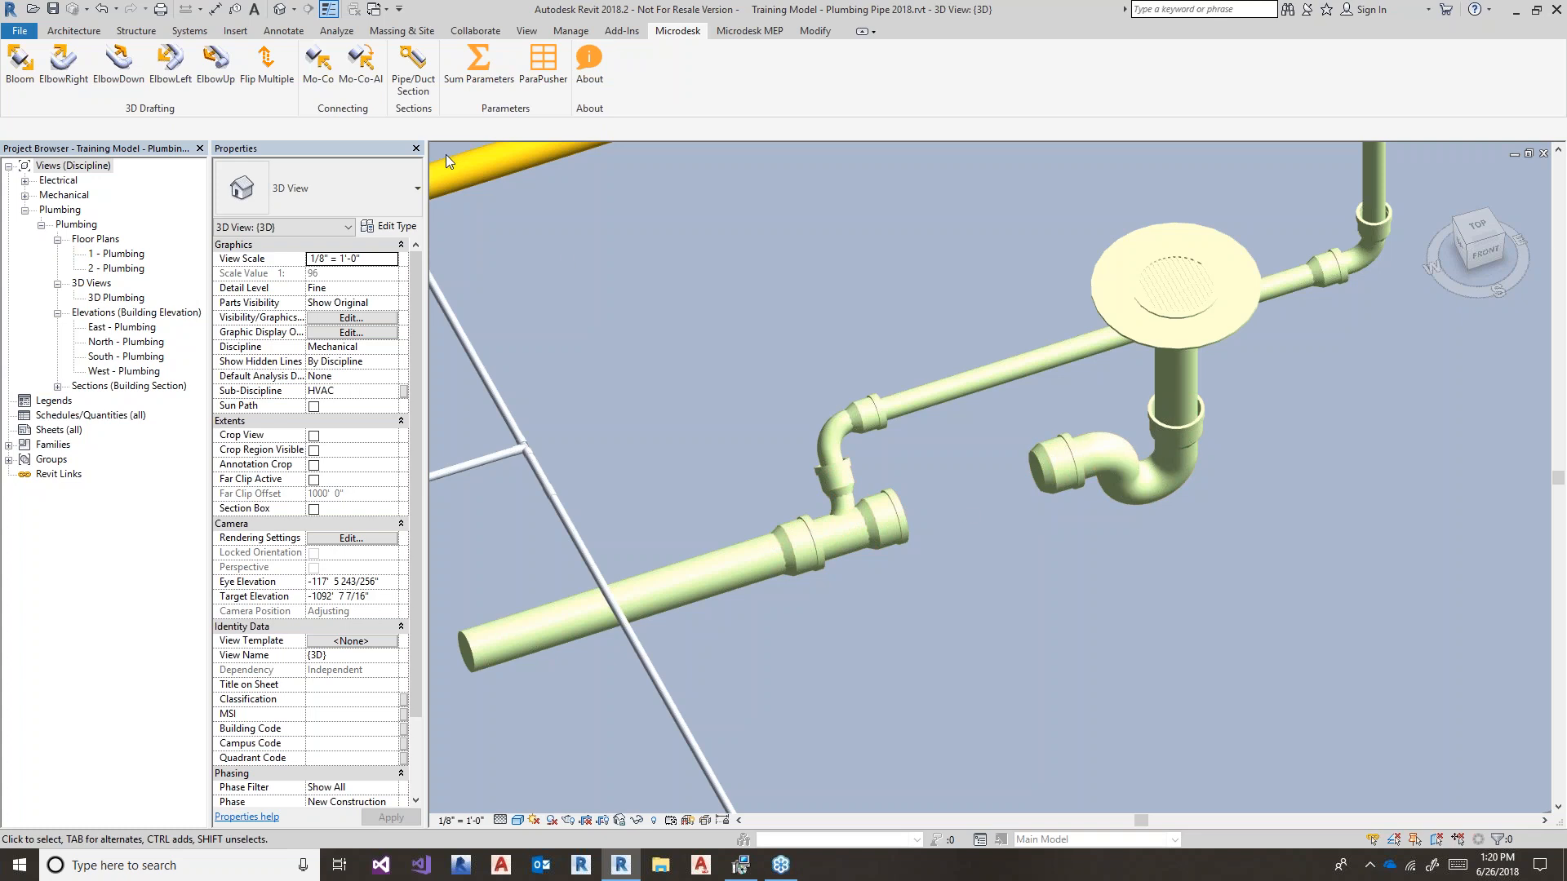
- Join the 4" main directly to the P-trap using Microdesk Mo-Co-Al and check its slope
{"action": "left_click", "coordinate": [360, 59]}
{"action": "left_click", "coordinate": [906, 509]}
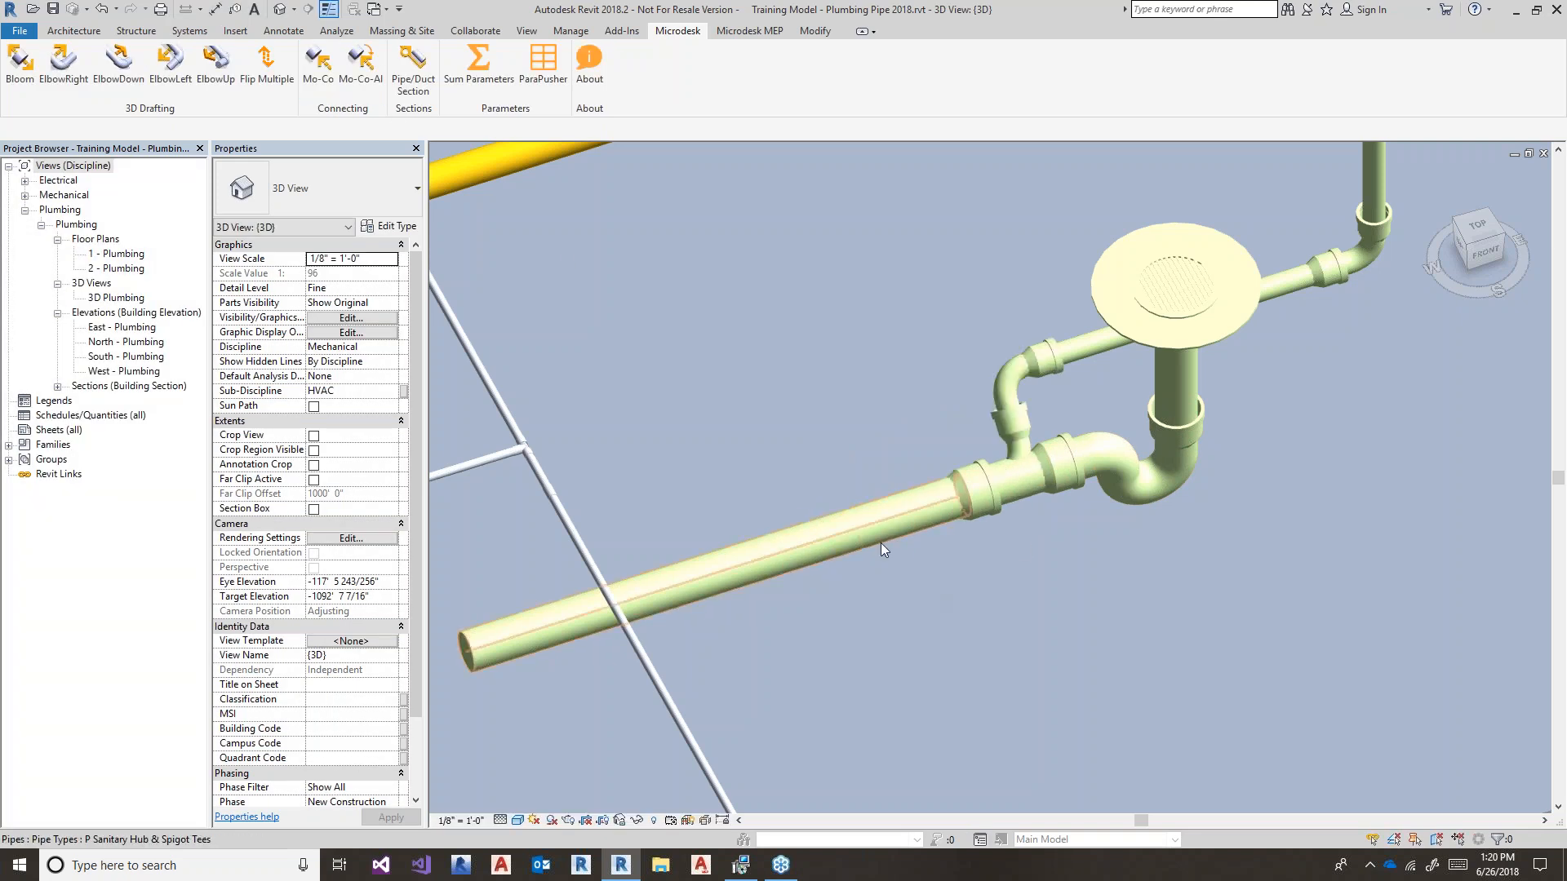
{"action": "left_click", "coordinate": [879, 542]}
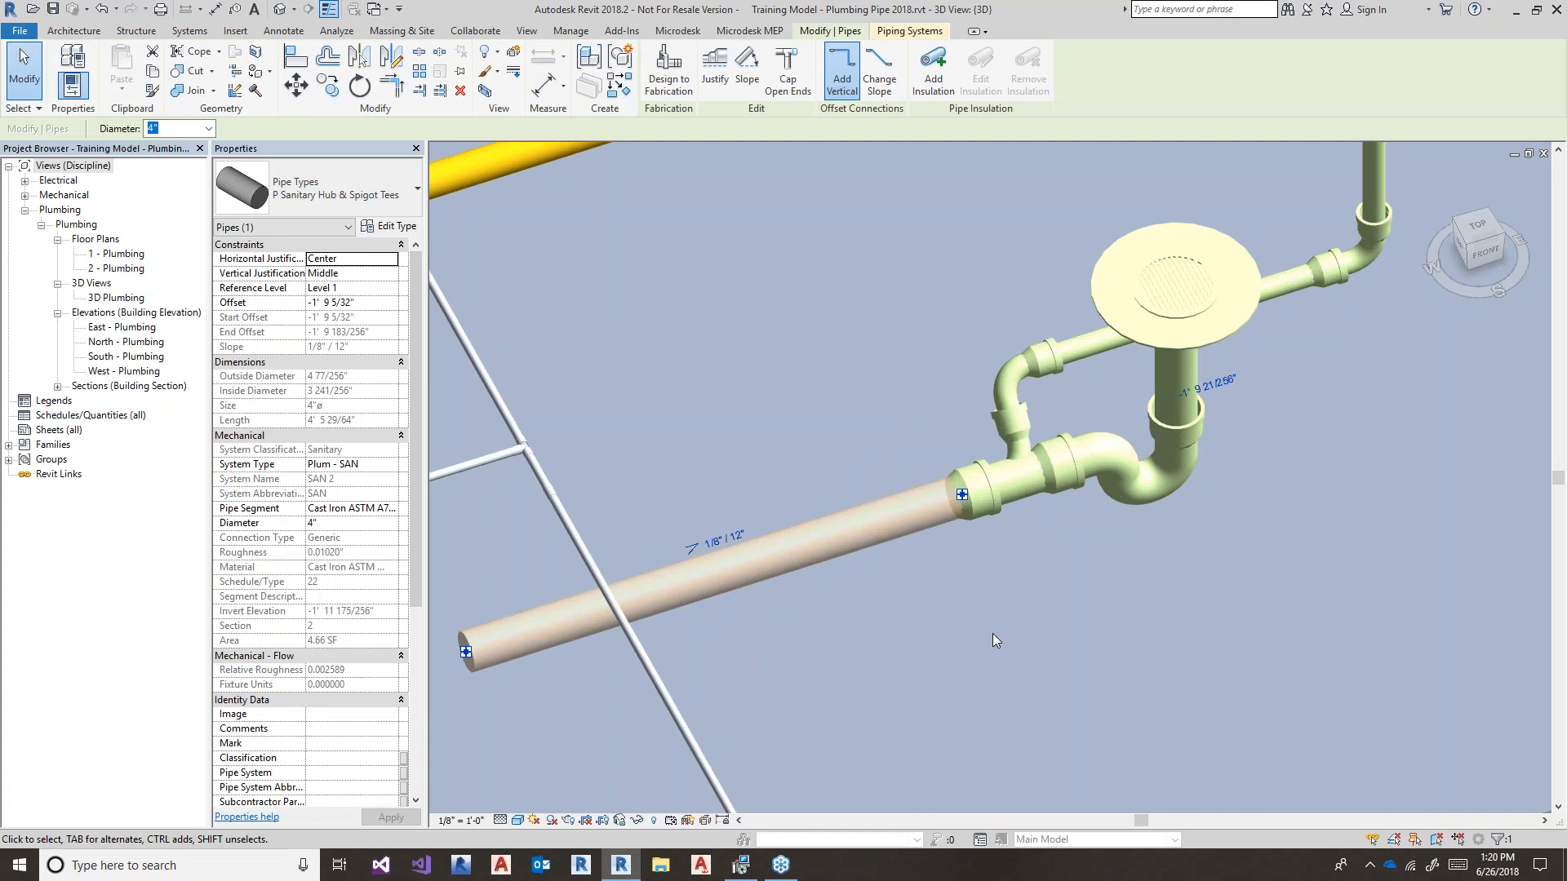
- Inspect the 2" pipe through the floor drain and move the view toward the second floor drain
{"action": "middle_click_drag", "start_coordinate": [992, 633], "coordinate": [820, 681]}
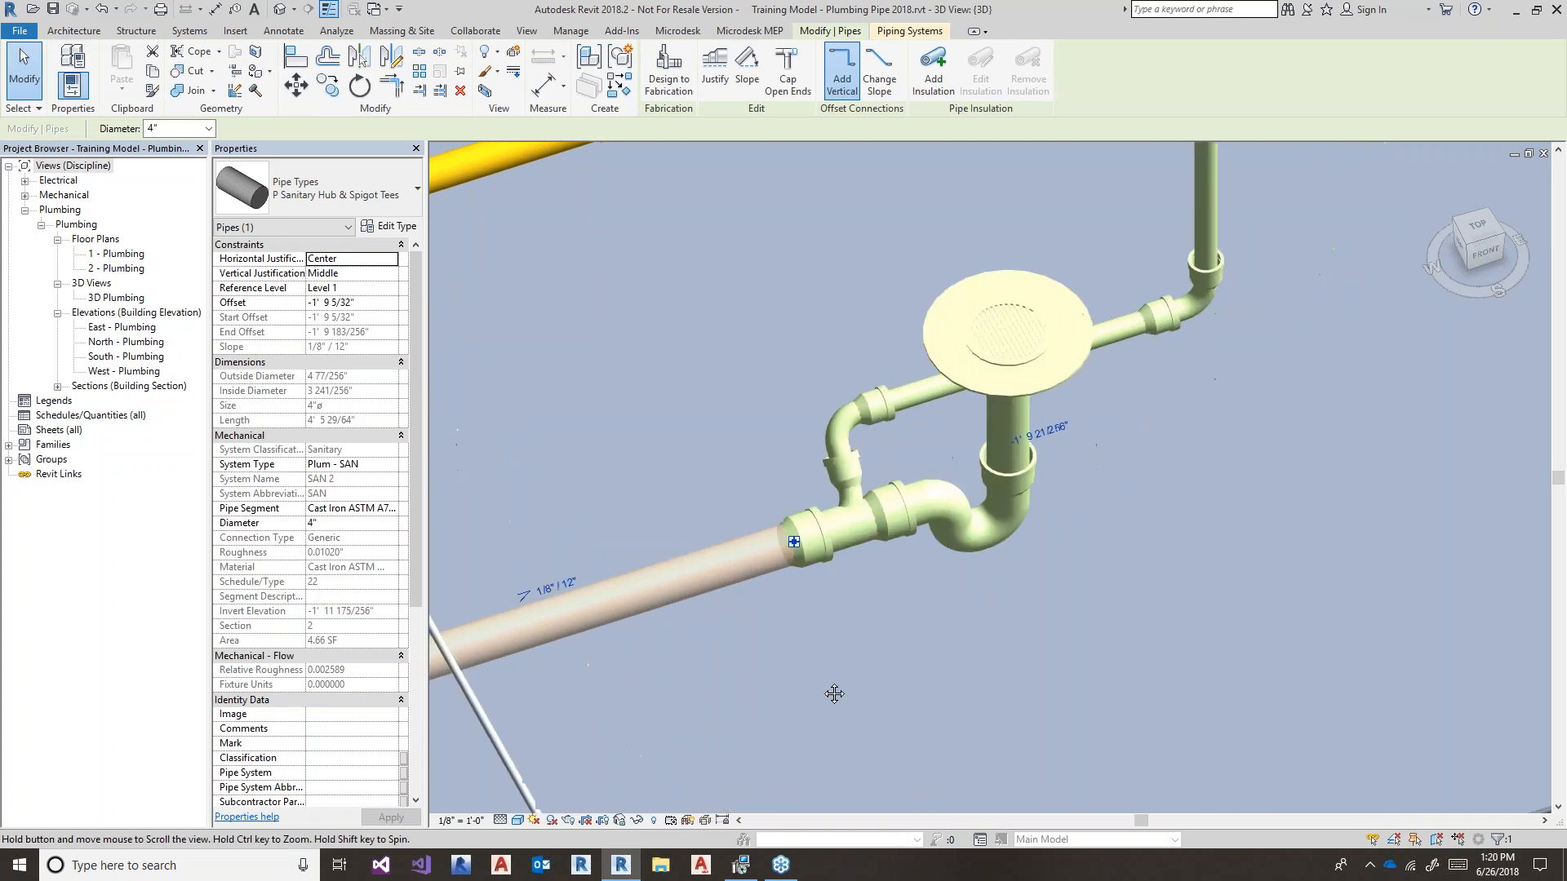
{"action": "left_click", "coordinate": [1112, 342]}
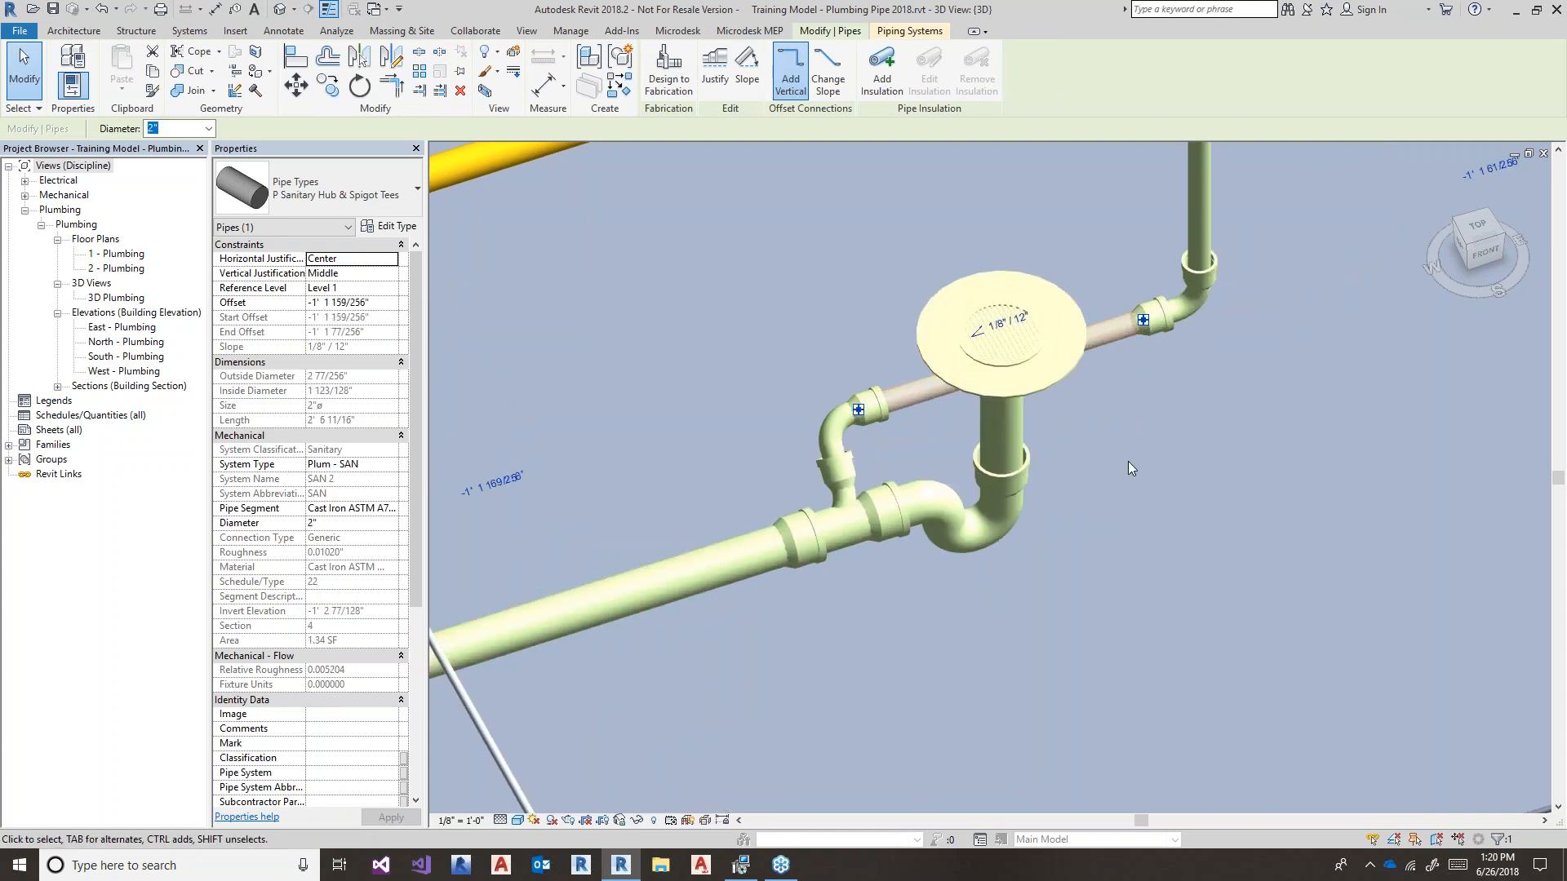
{"action": "scroll", "coordinate": [1127, 462], "scroll_direction": "down", "scroll_amount": 5}
{"action": "left_click", "coordinate": [1090, 538]}
{"action": "middle_click_drag", "start_coordinate": [1092, 542], "coordinate": [1224, 442]}
{"action": "scroll", "coordinate": [1224, 442], "scroll_direction": "down", "scroll_amount": 1}
{"action": "middle_click_drag", "start_coordinate": [580, 682], "coordinate": [652, 713]}
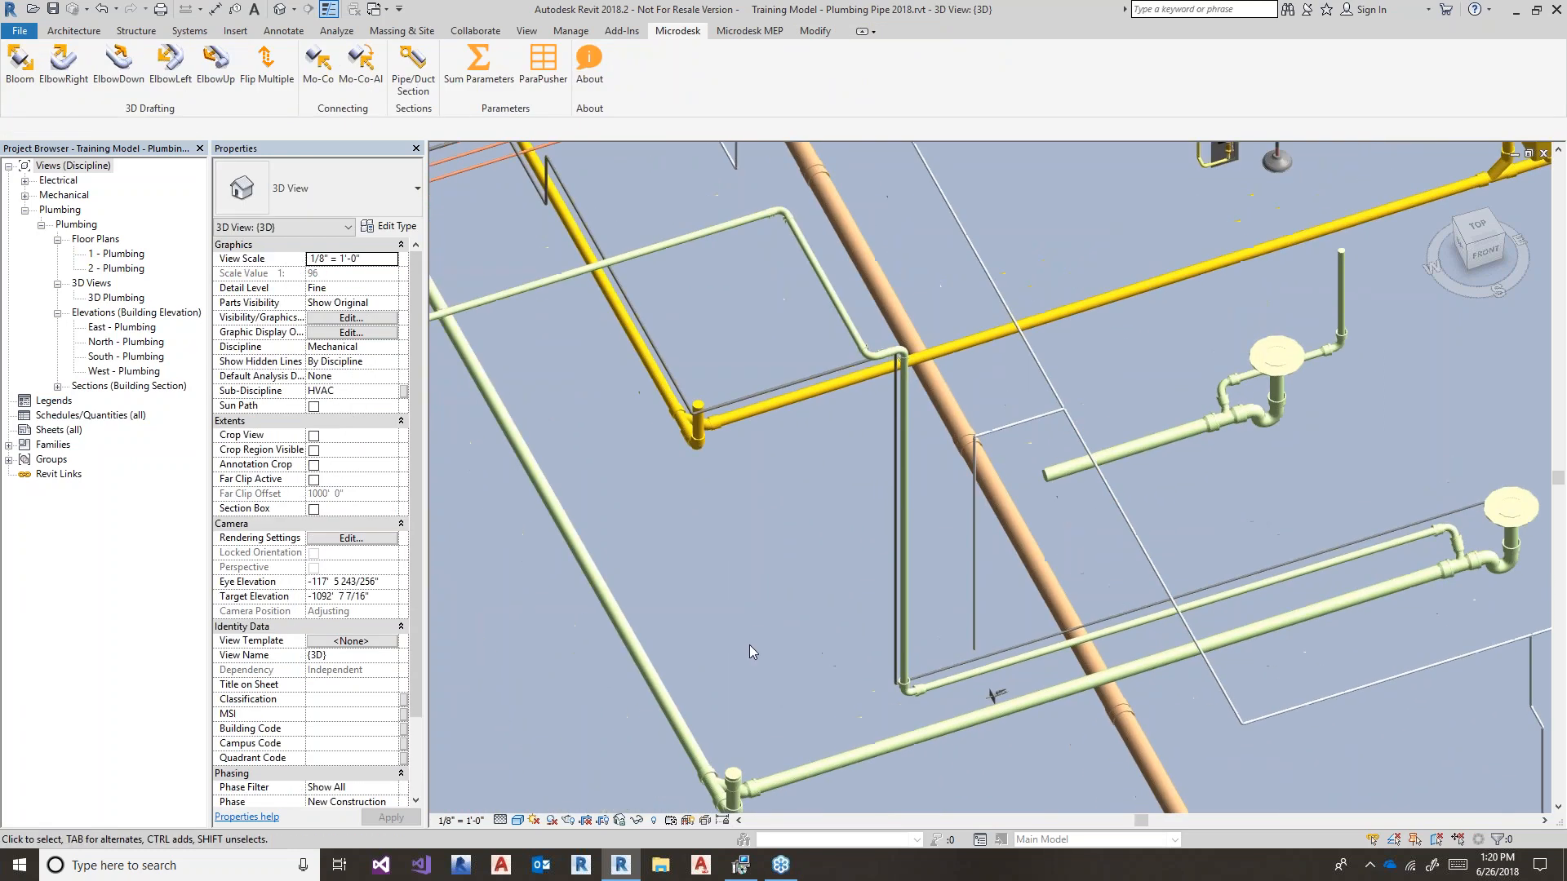
- Inspect the short 4" pipe from the upper drain and the long diagonal main
{"action": "middle_click_drag", "start_coordinate": [756, 626], "coordinate": [790, 627]}
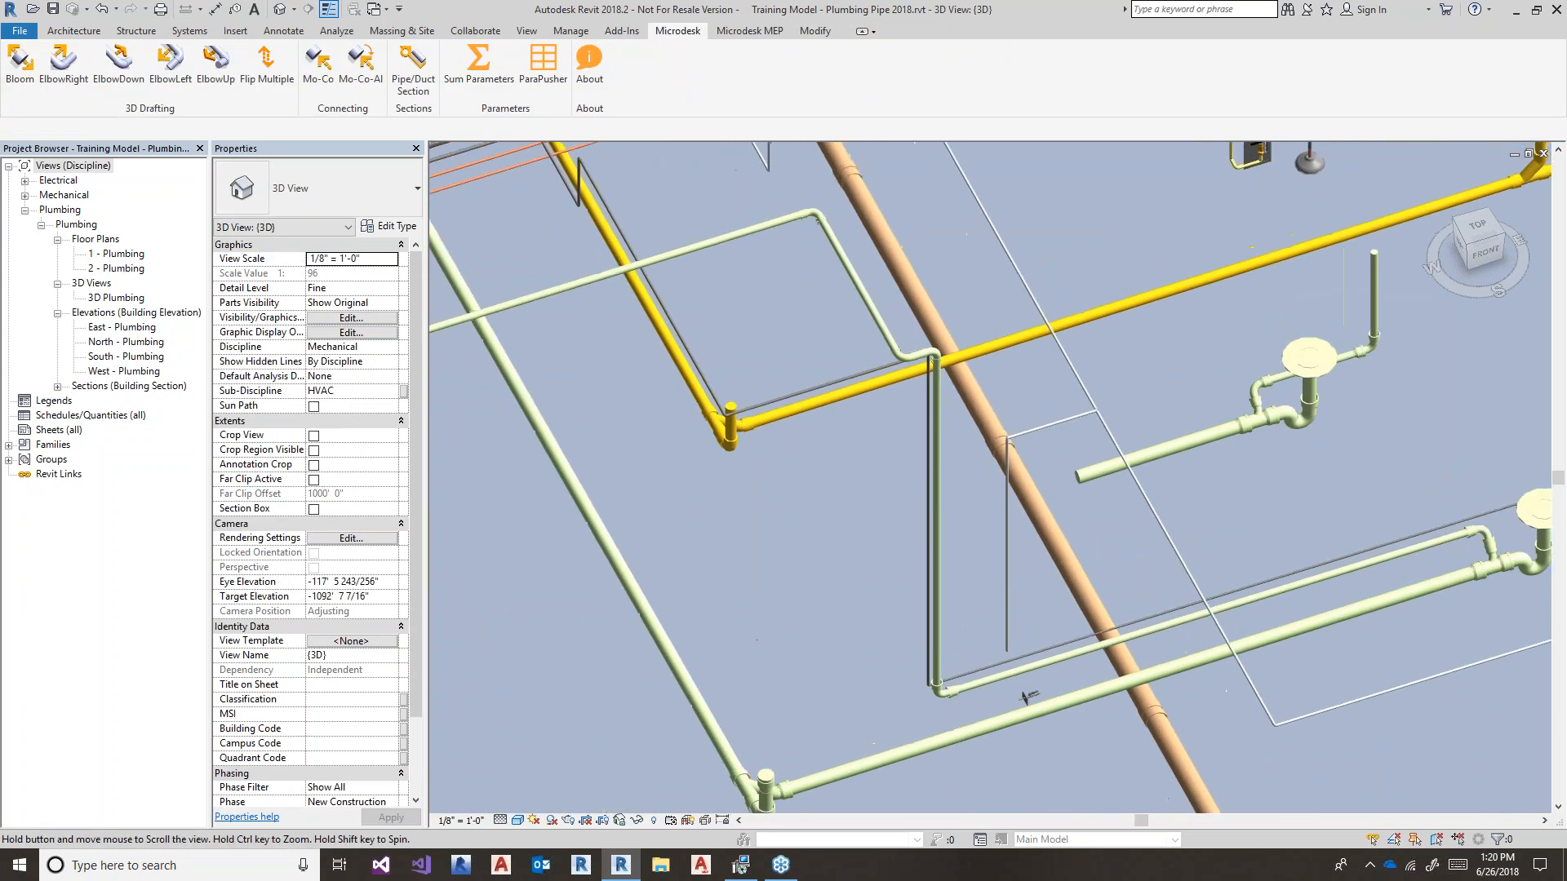
{"action": "left_click", "coordinate": [1093, 477]}
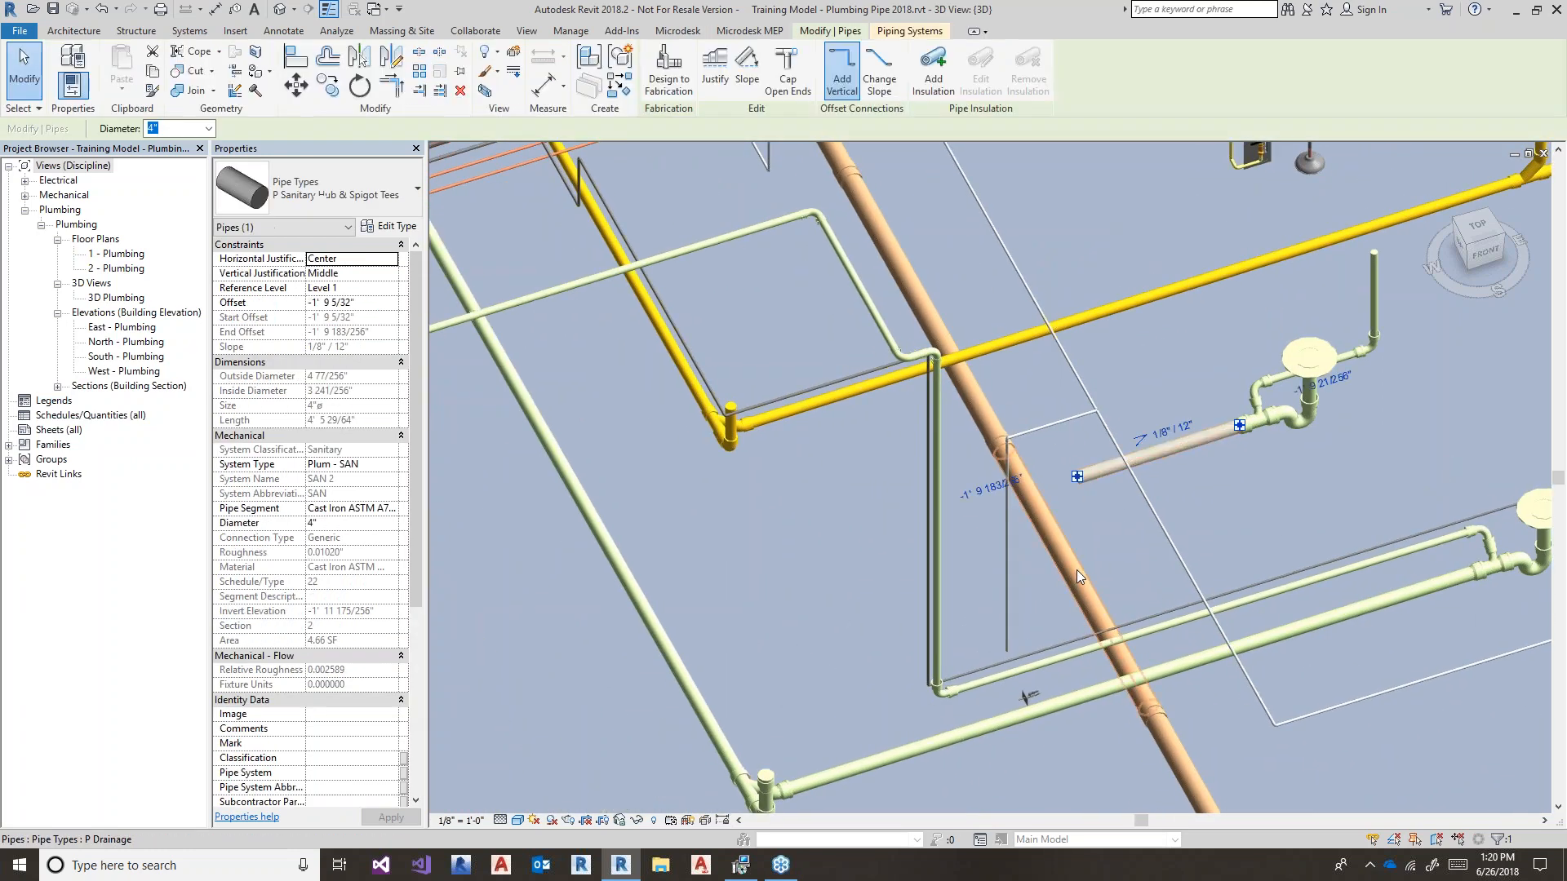
{"action": "left_click", "coordinate": [665, 653]}
{"action": "middle_click_drag", "start_coordinate": [738, 630], "coordinate": [816, 619]}
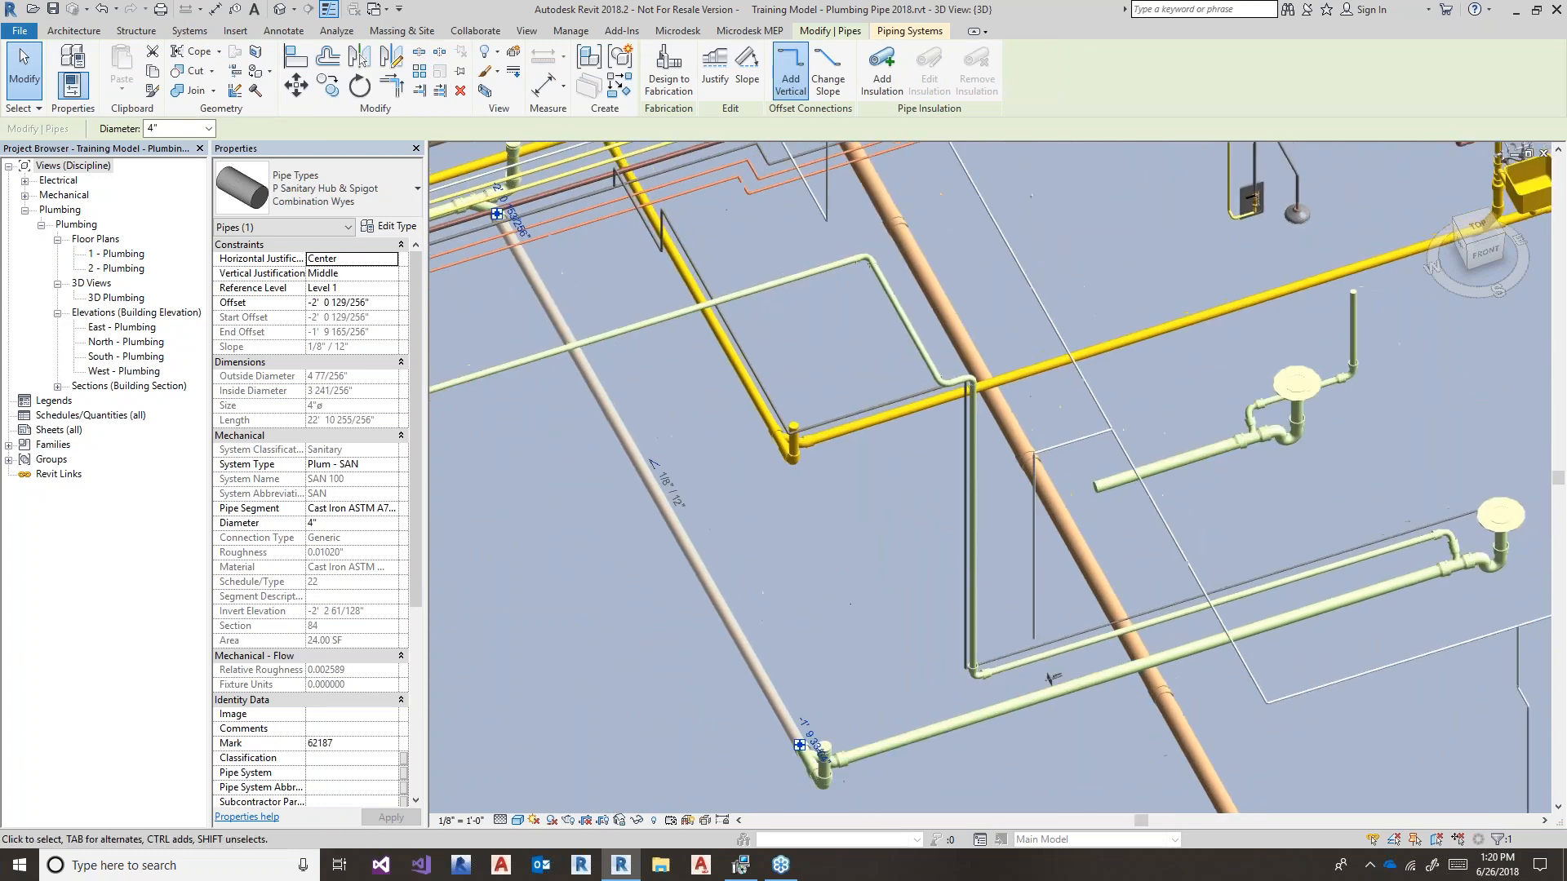
{"action": "left_click", "coordinate": [802, 605]}
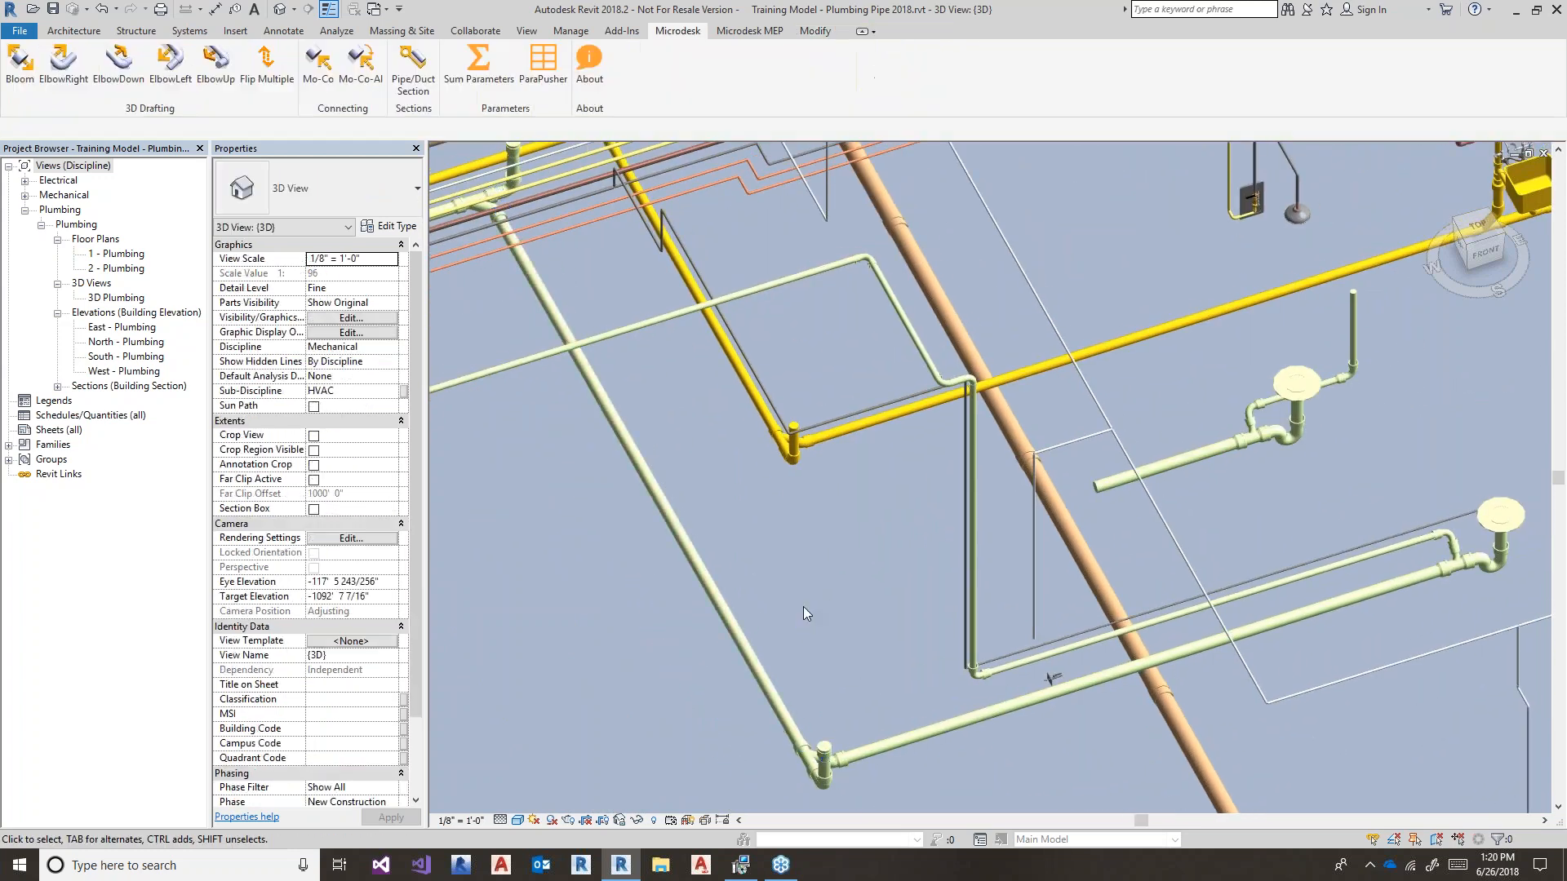
- Try extending the short upper-drain pipe to the diagonal main with Trim/Extend Single Element, then select the main
{"action": "left_click", "coordinate": [814, 31]}
{"action": "left_click", "coordinate": [419, 90]}
{"action": "left_click", "coordinate": [715, 610]}
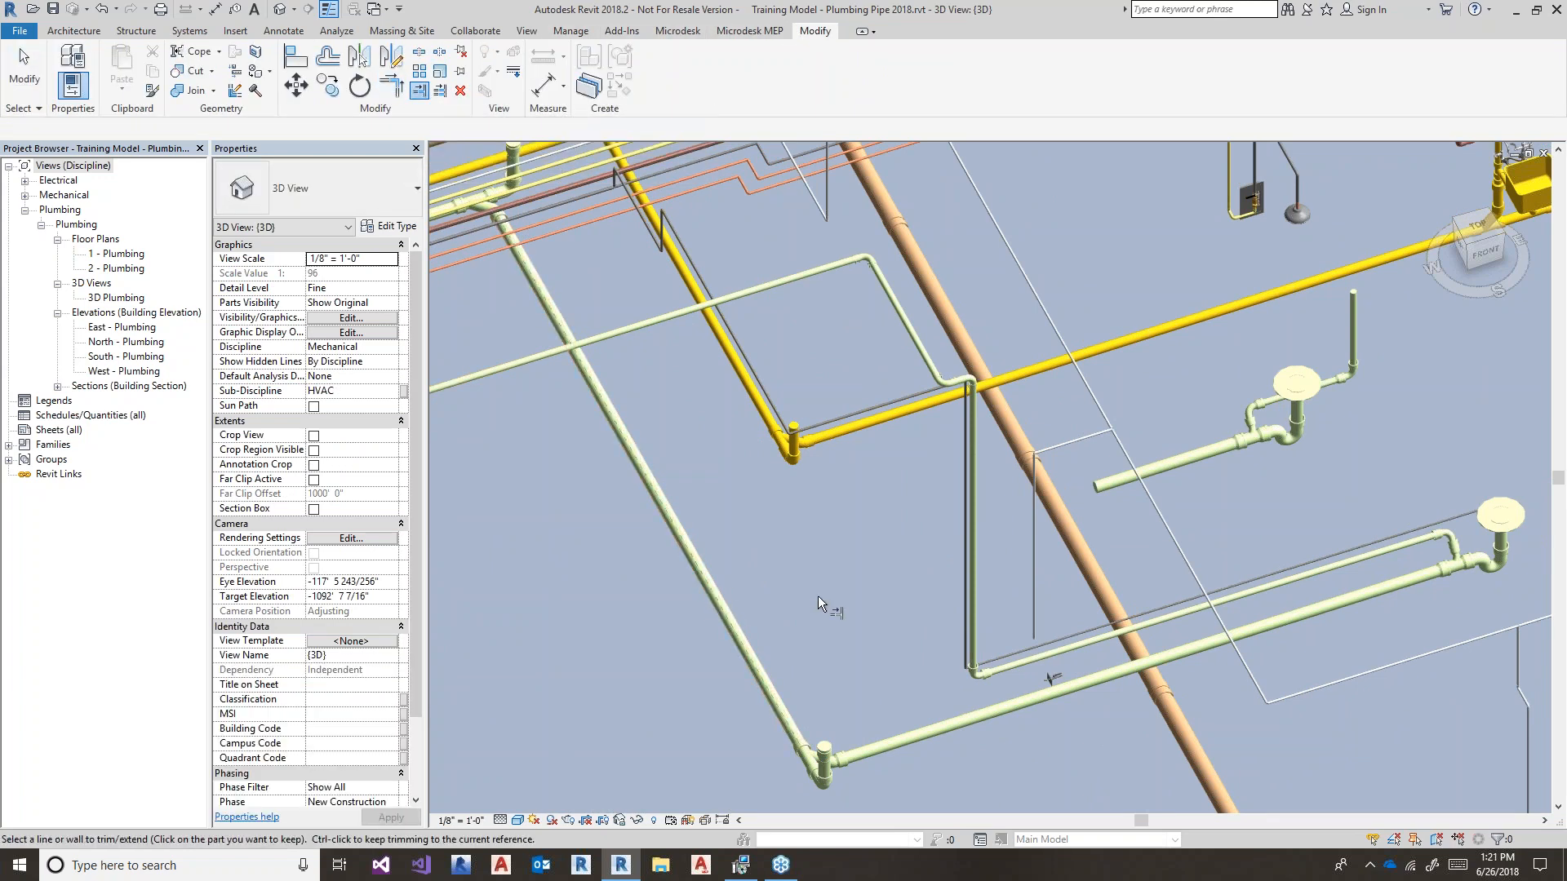
{"action": "left_click", "coordinate": [1093, 485]}
{"action": "key", "text": "Escape"}
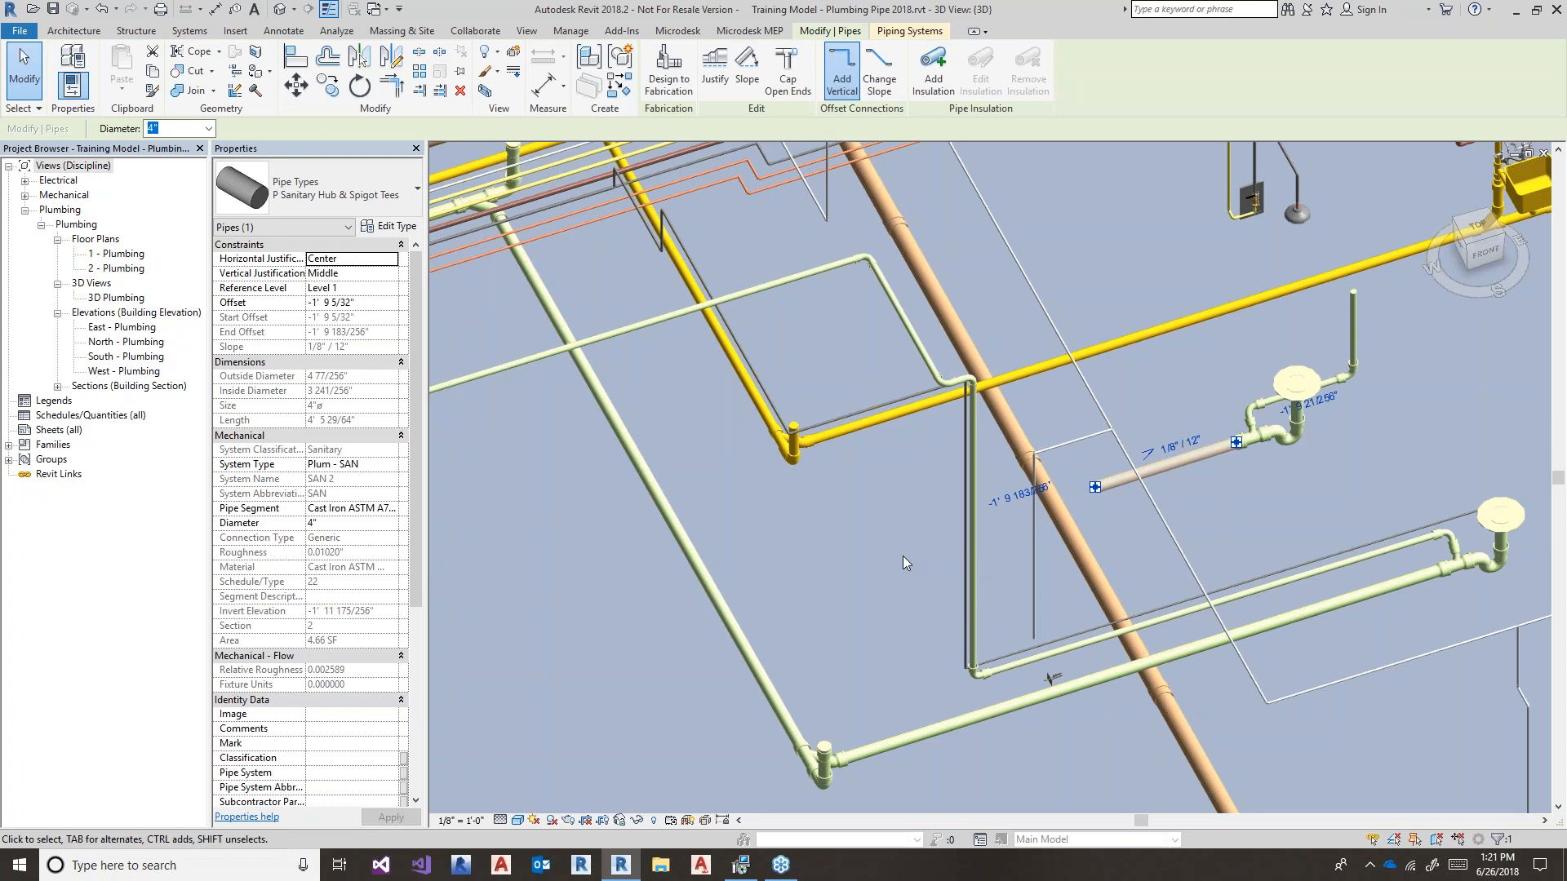
{"action": "left_click", "coordinate": [802, 606]}
{"action": "left_click", "coordinate": [731, 621]}
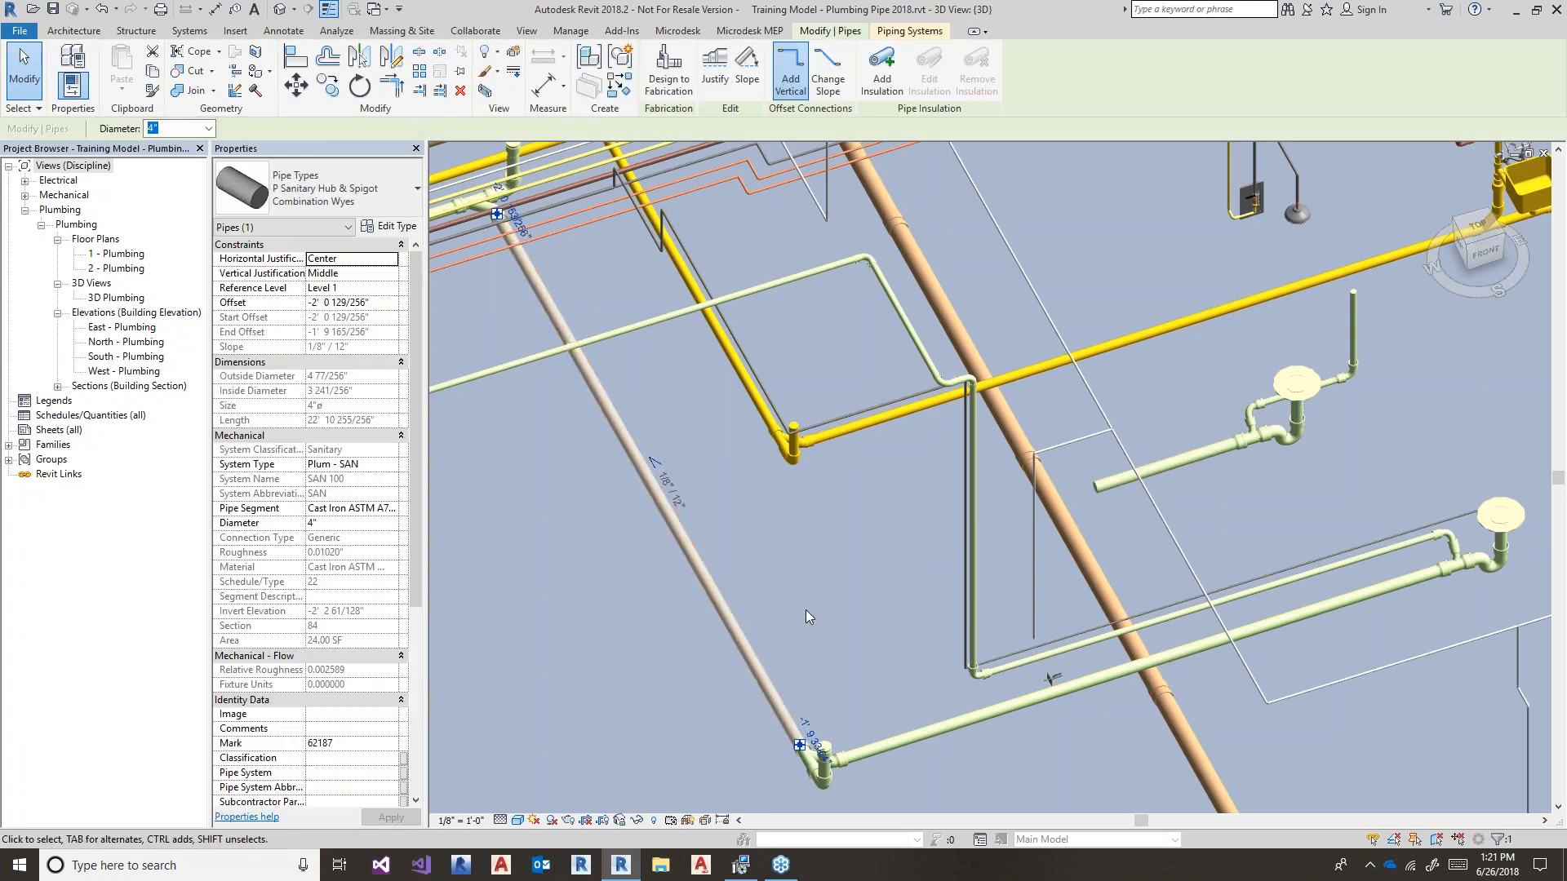
- Draw a new pipe matching the diagonal main (CS) from a point on it toward the upper drain
{"action": "key", "text": "c"}
{"action": "key", "text": "s"}
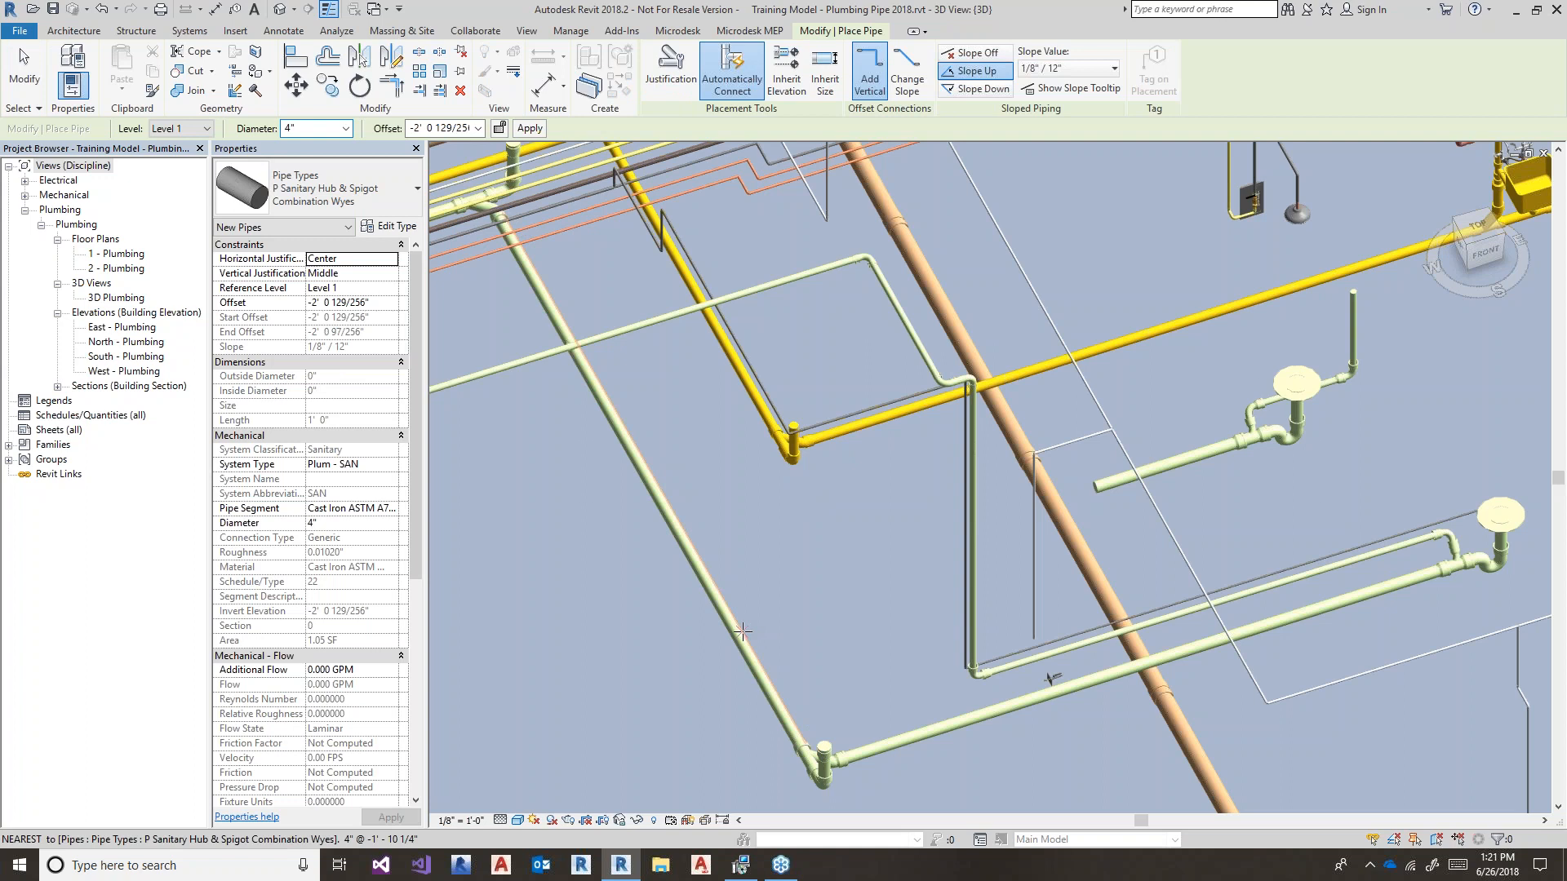
{"action": "left_click", "coordinate": [740, 634]}
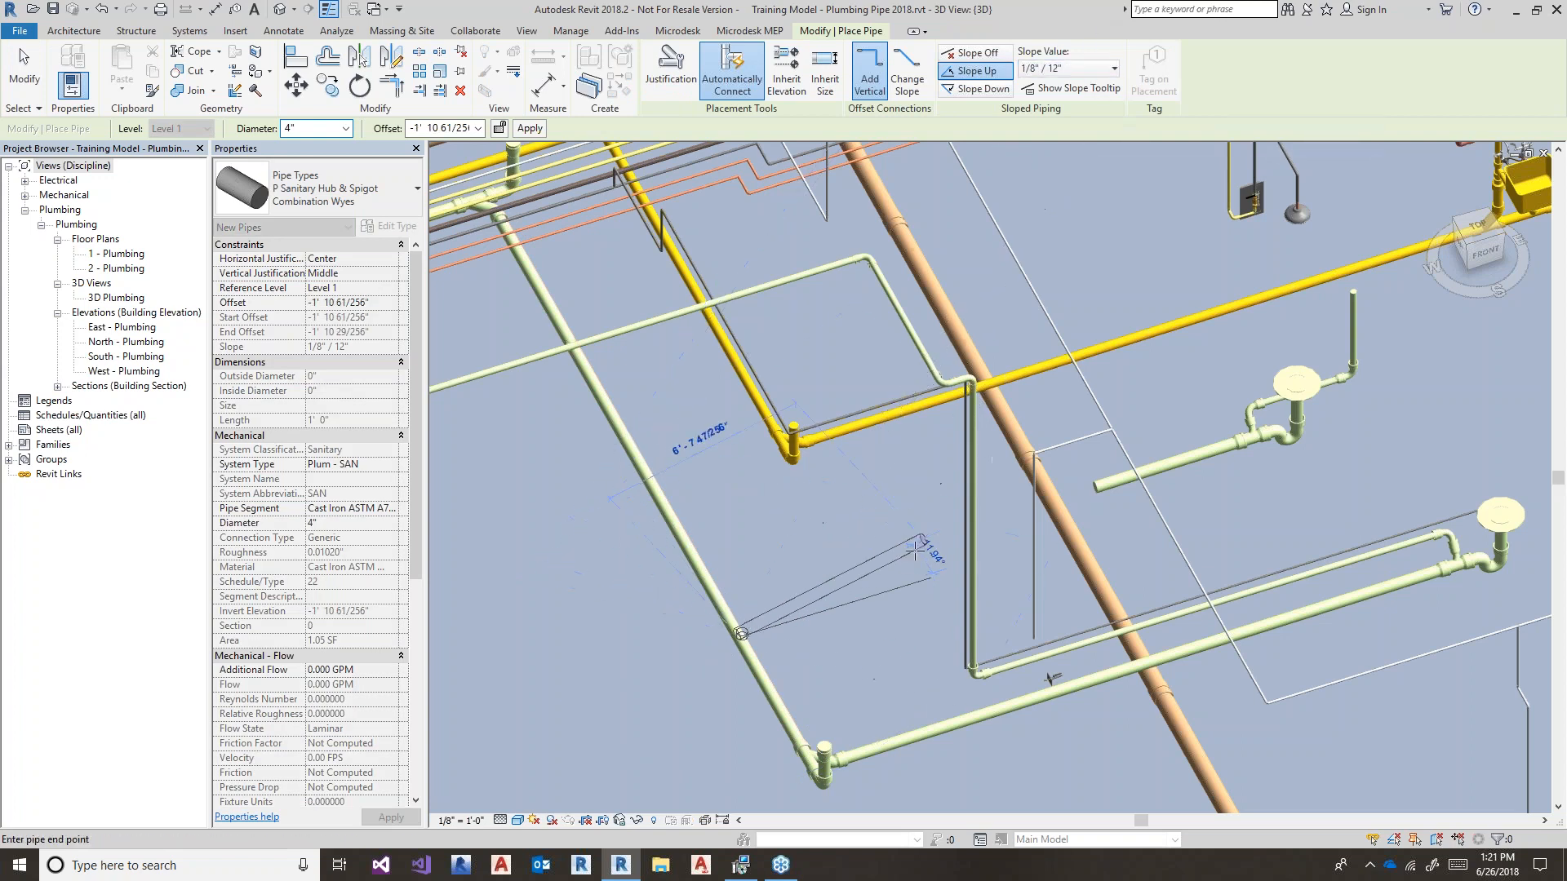
{"action": "left_click", "coordinate": [918, 576]}
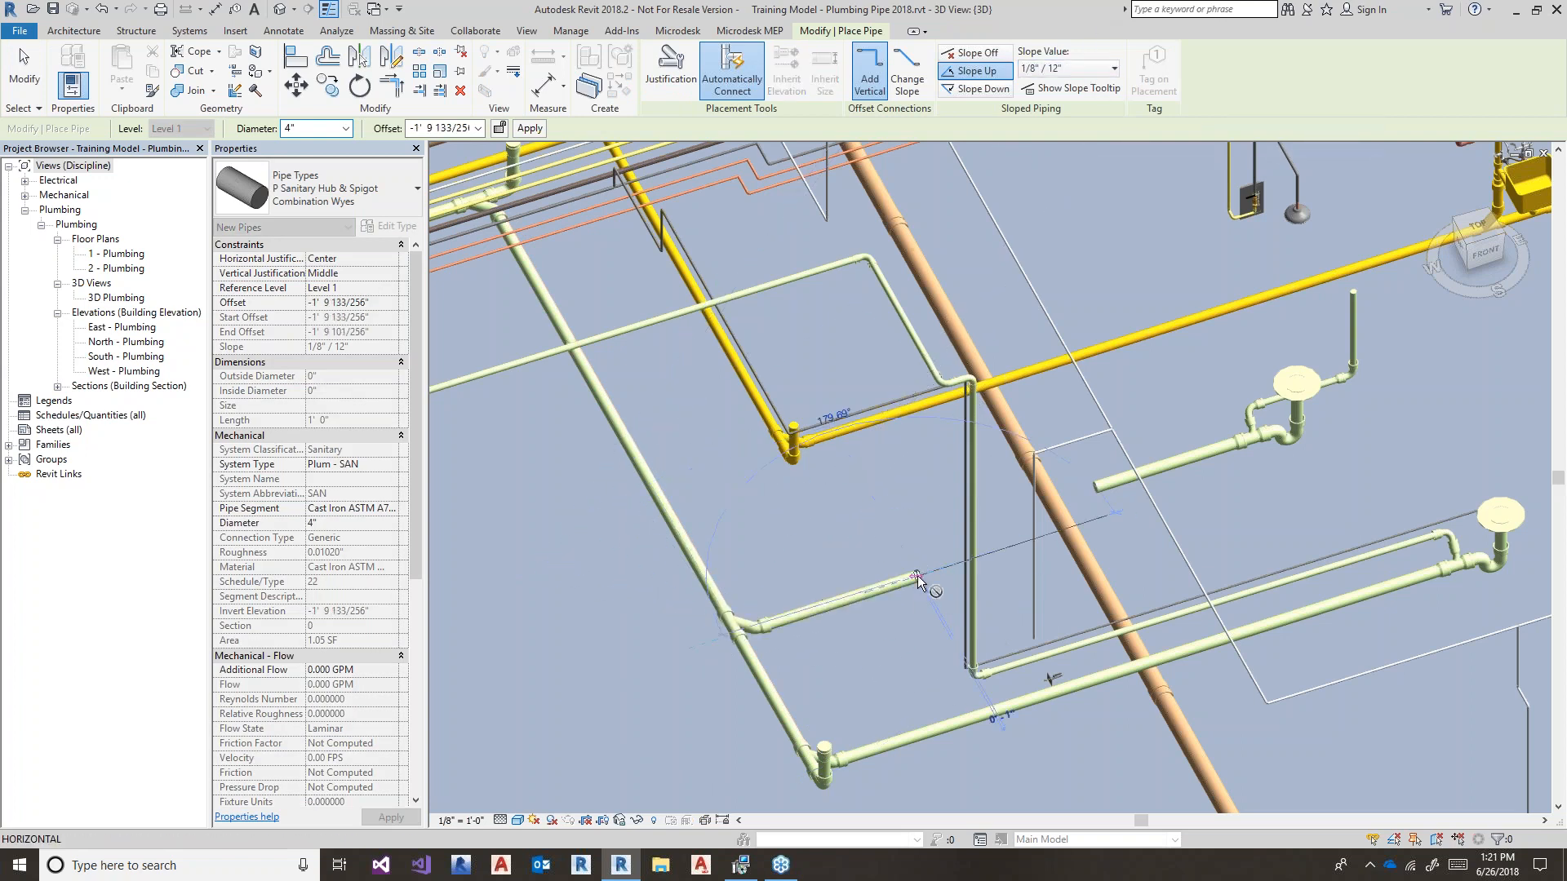
{"action": "key", "text": "Escape"}
{"action": "key", "text": "Escape"}
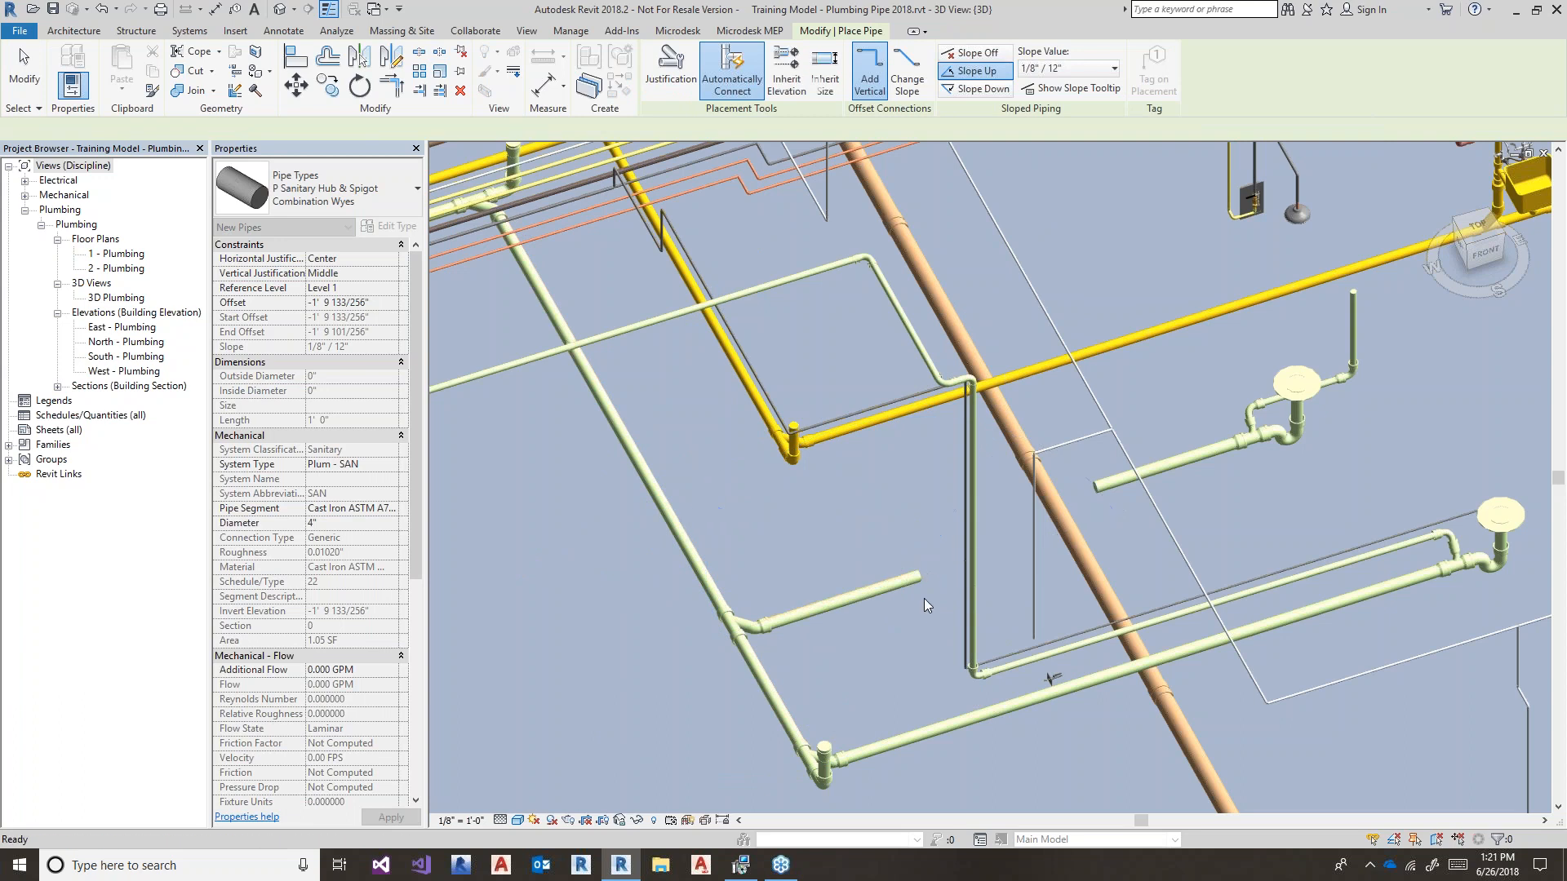
- Delete the new branch pipe, keeping the wye on the diagonal main
{"action": "middle_click_drag", "start_coordinate": [919, 620], "coordinate": [876, 648]}
{"action": "left_click", "coordinate": [868, 618]}
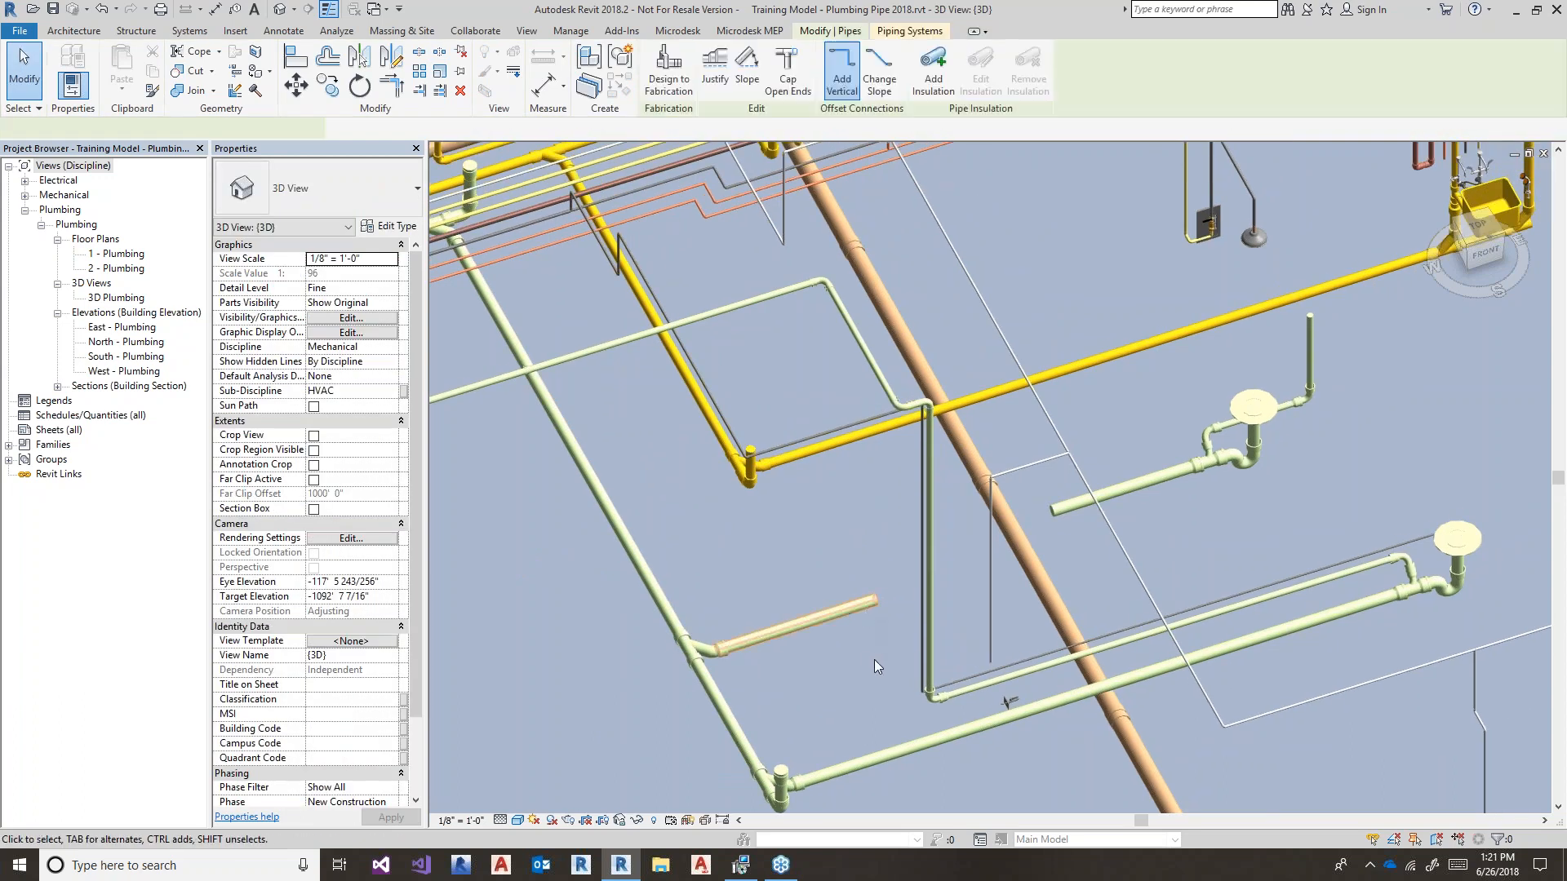
{"action": "key", "text": "Delete"}
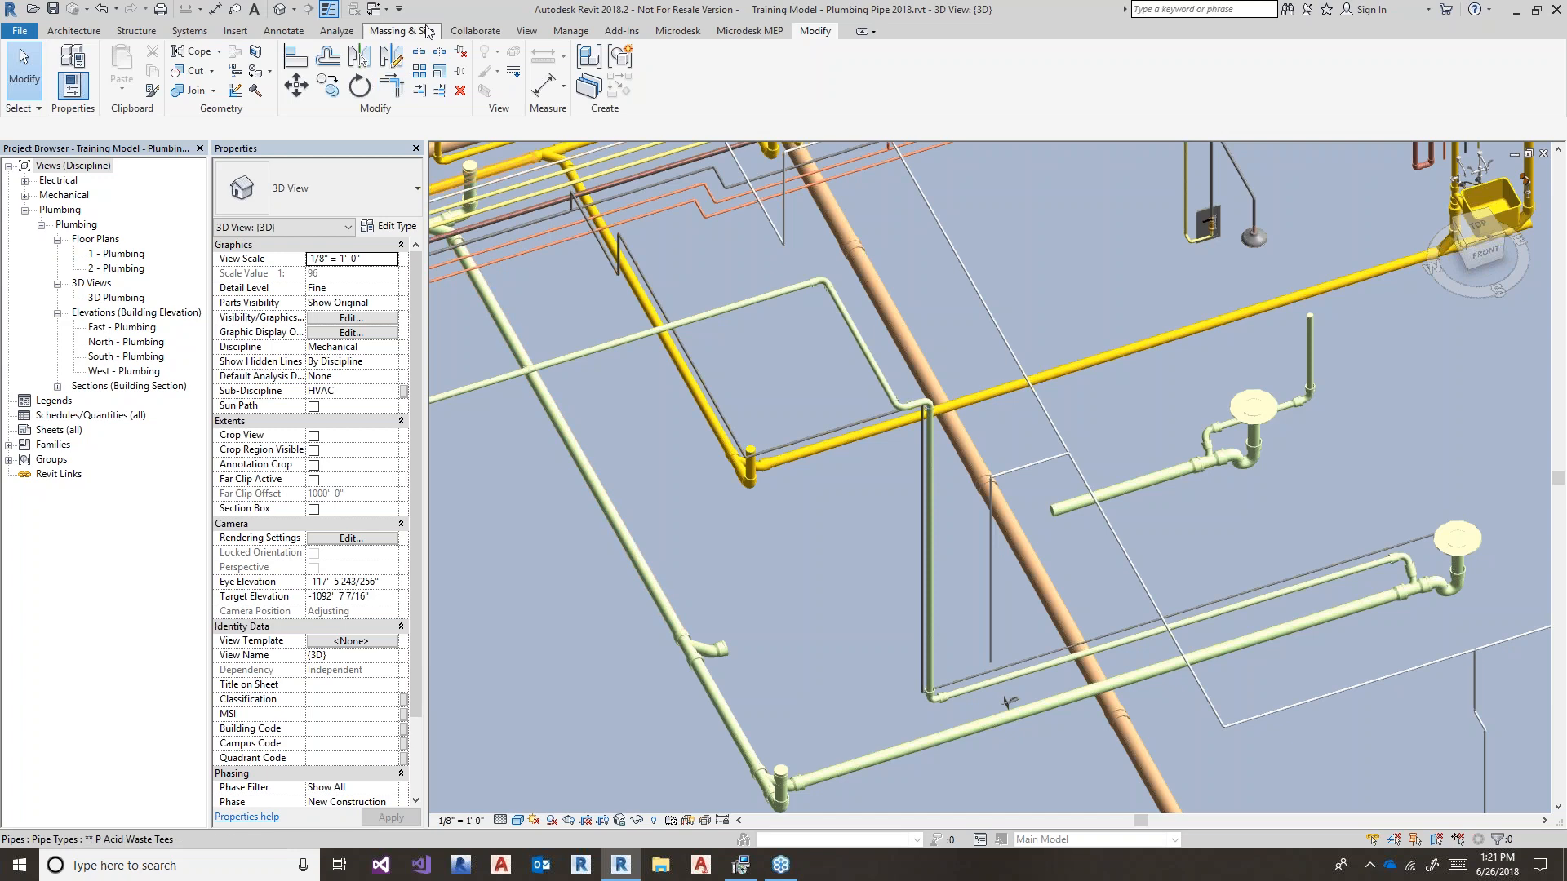
- Connect the upper drain's 4" line to the wye with Microdesk Mo-Co at 1/8"/12" slope
{"action": "left_click", "coordinate": [677, 31]}
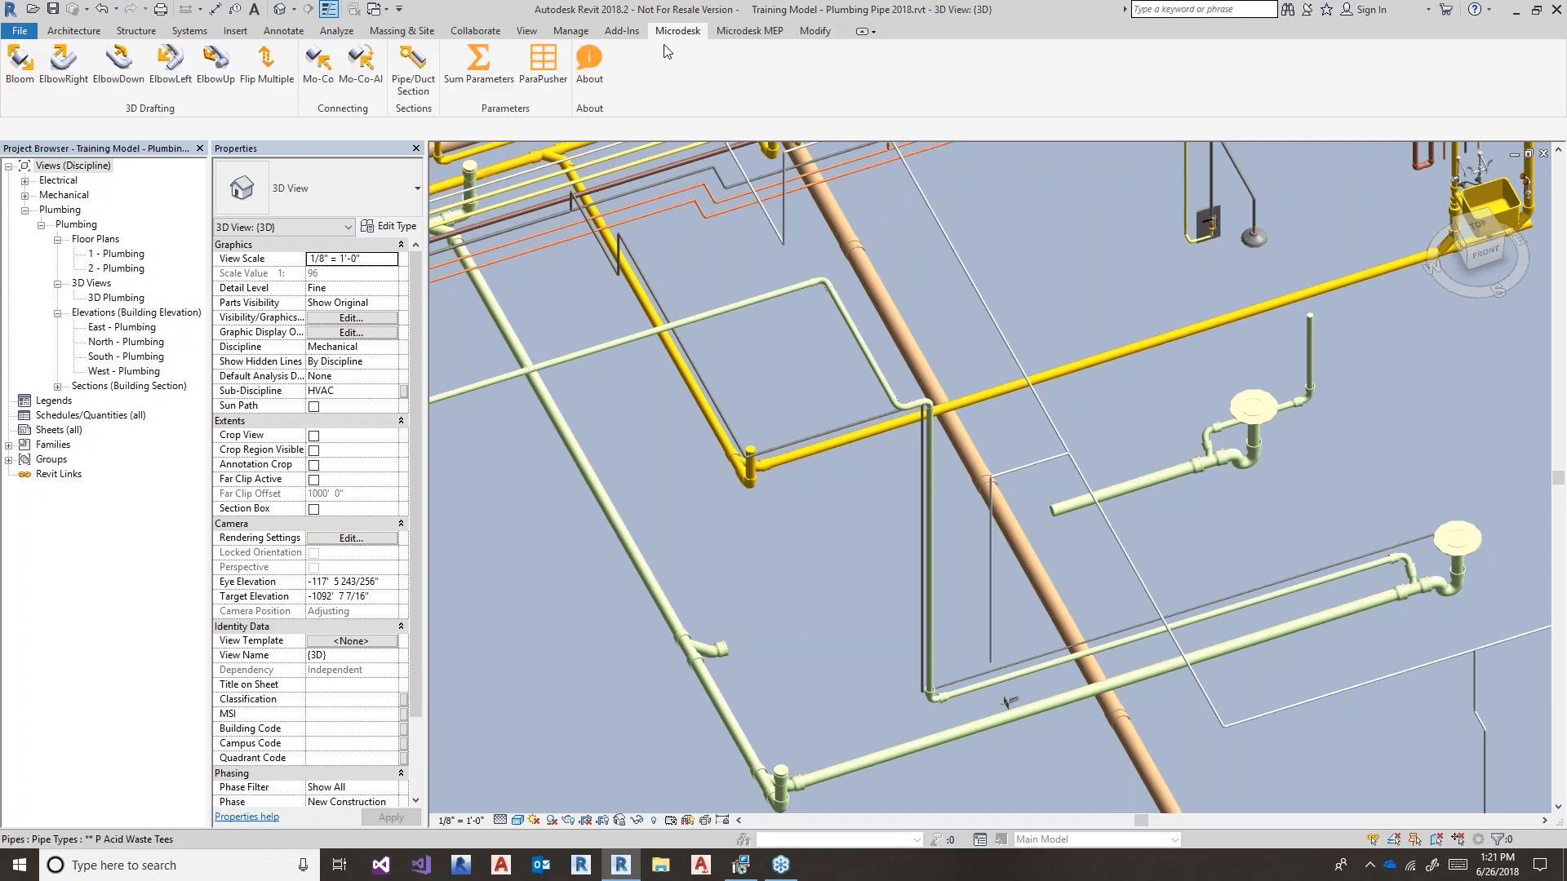
{"action": "left_click", "coordinate": [318, 62]}
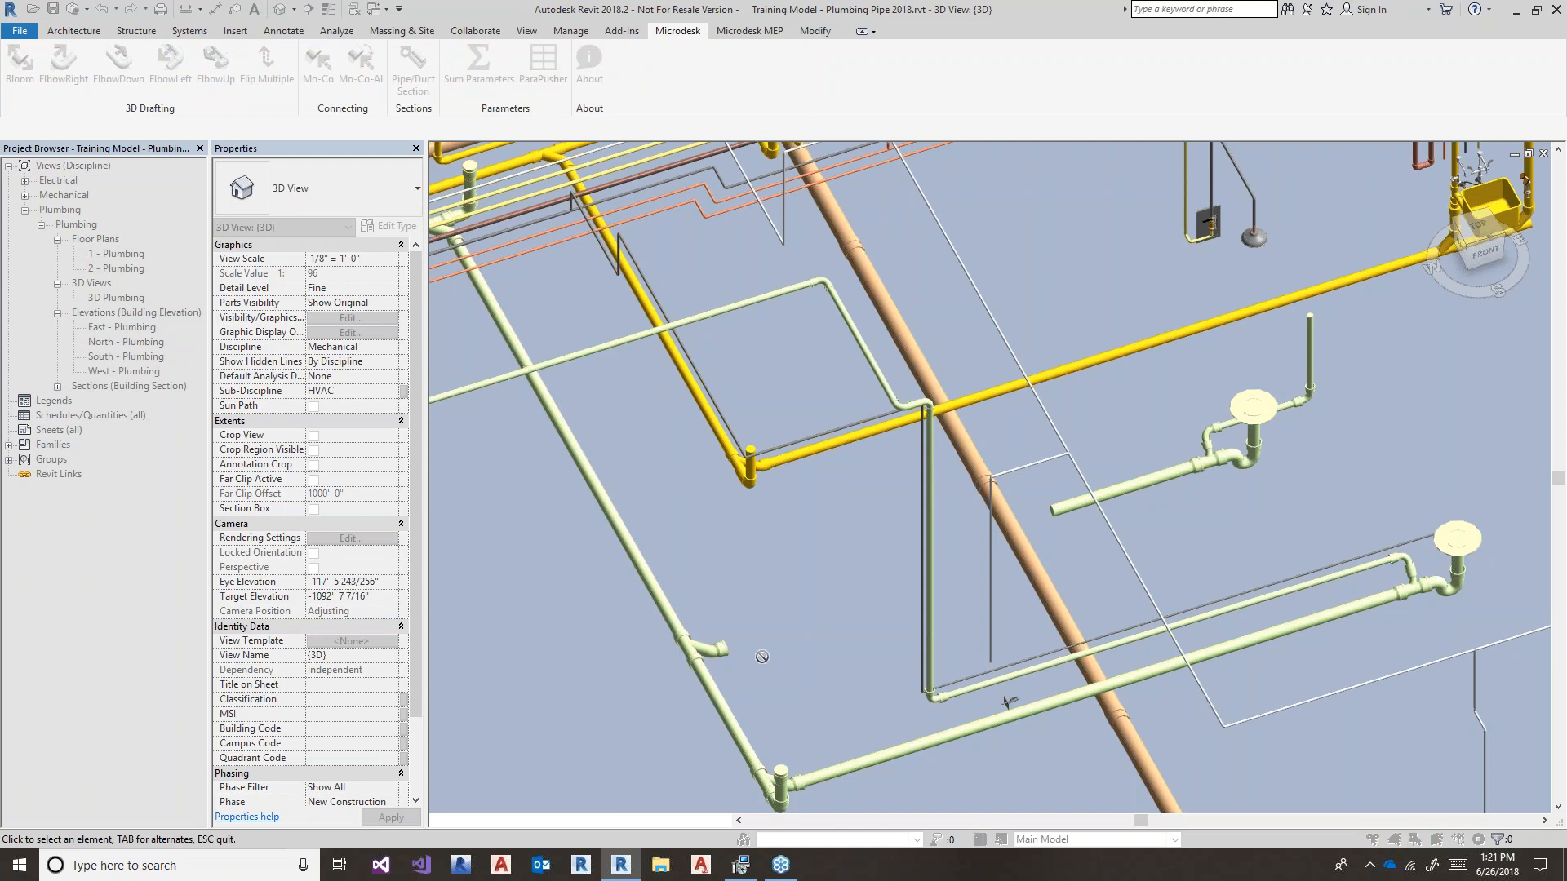
{"action": "left_click", "coordinate": [1049, 504]}
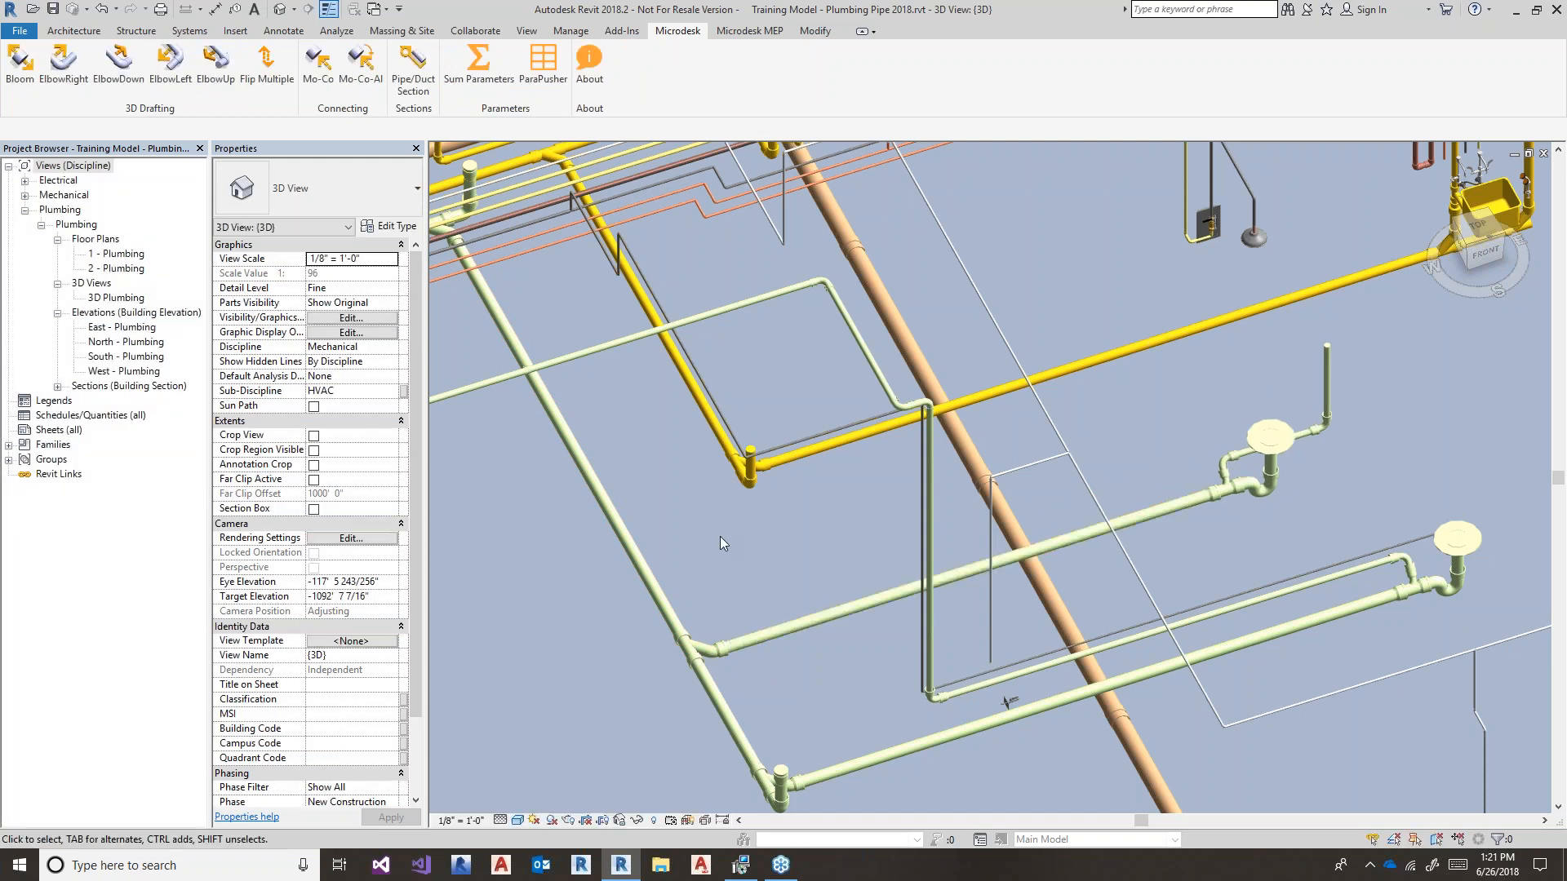
{"action": "left_click", "coordinate": [843, 610]}
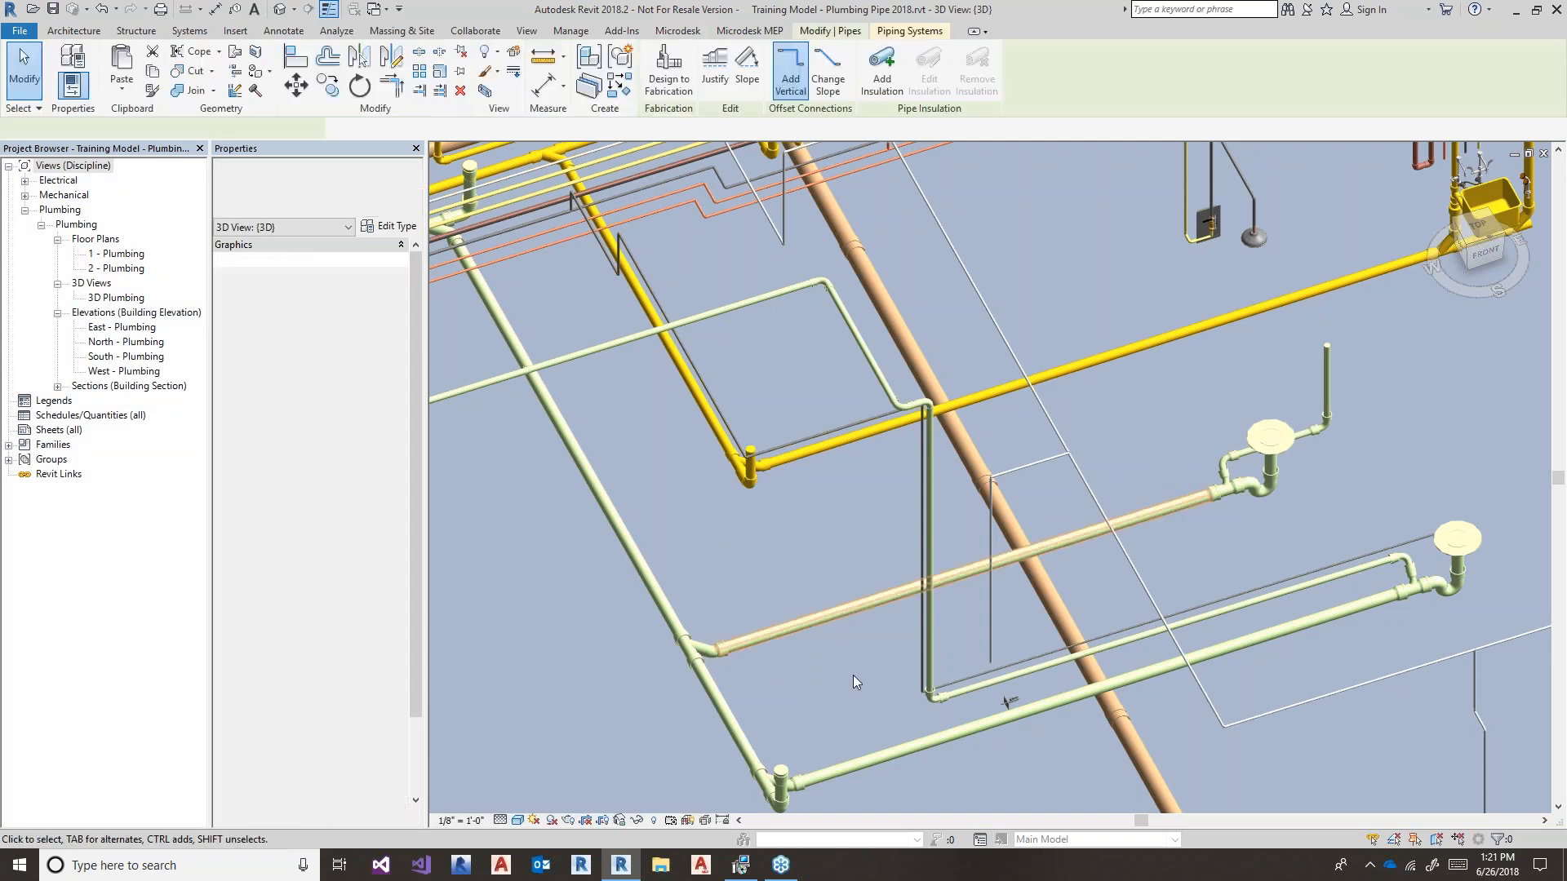
{"action": "middle_click_drag", "start_coordinate": [1221, 495], "coordinate": [987, 526]}
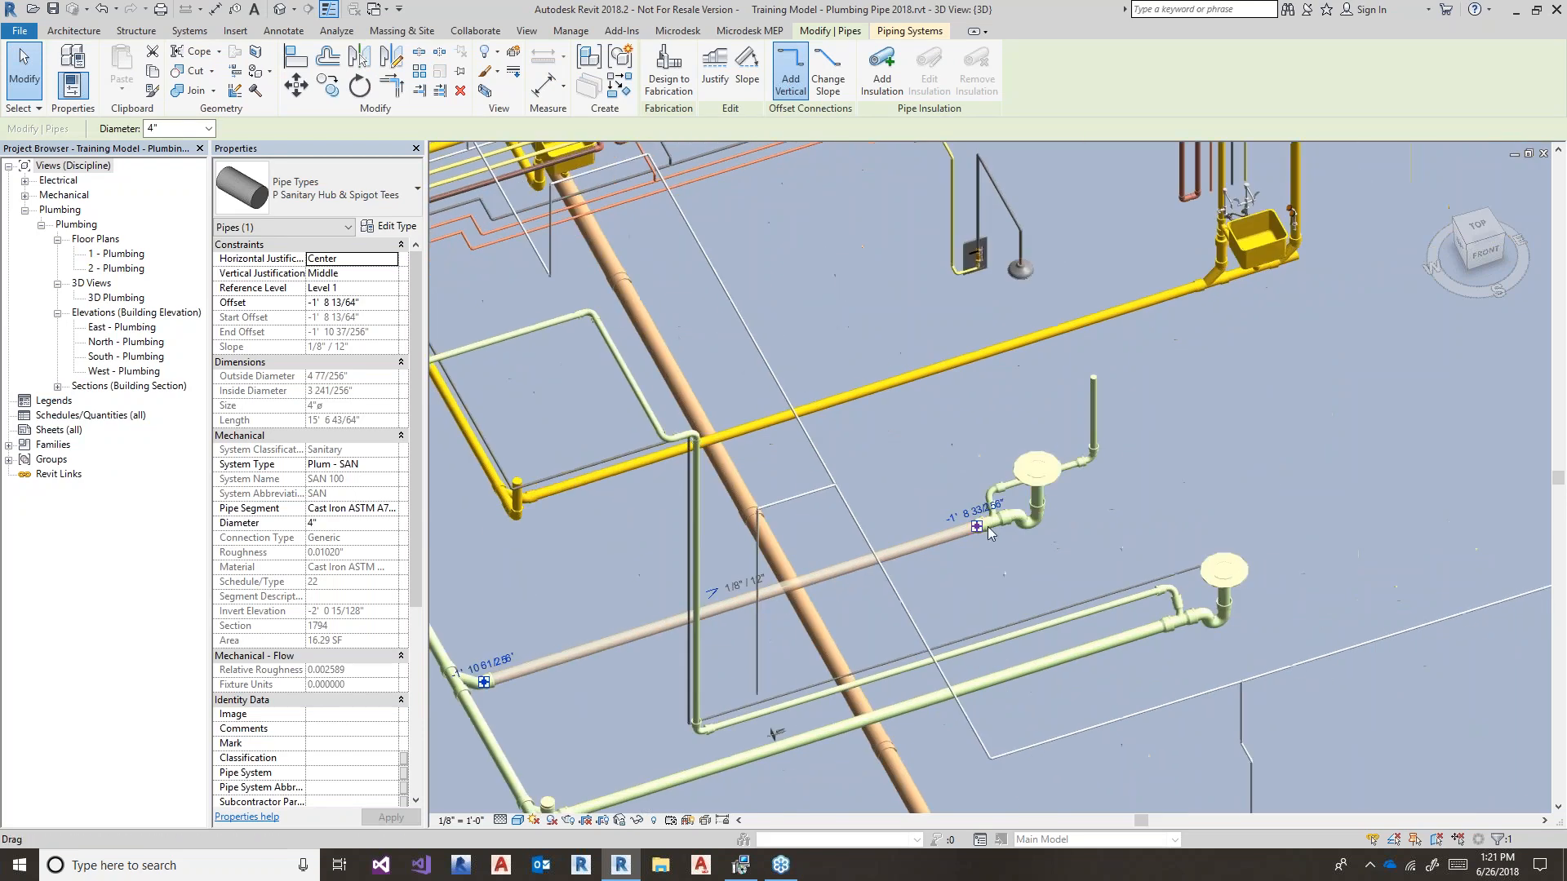
{"action": "left_click", "coordinate": [1065, 489]}
{"action": "middle_click_drag", "start_coordinate": [1064, 570], "coordinate": [1115, 498]}
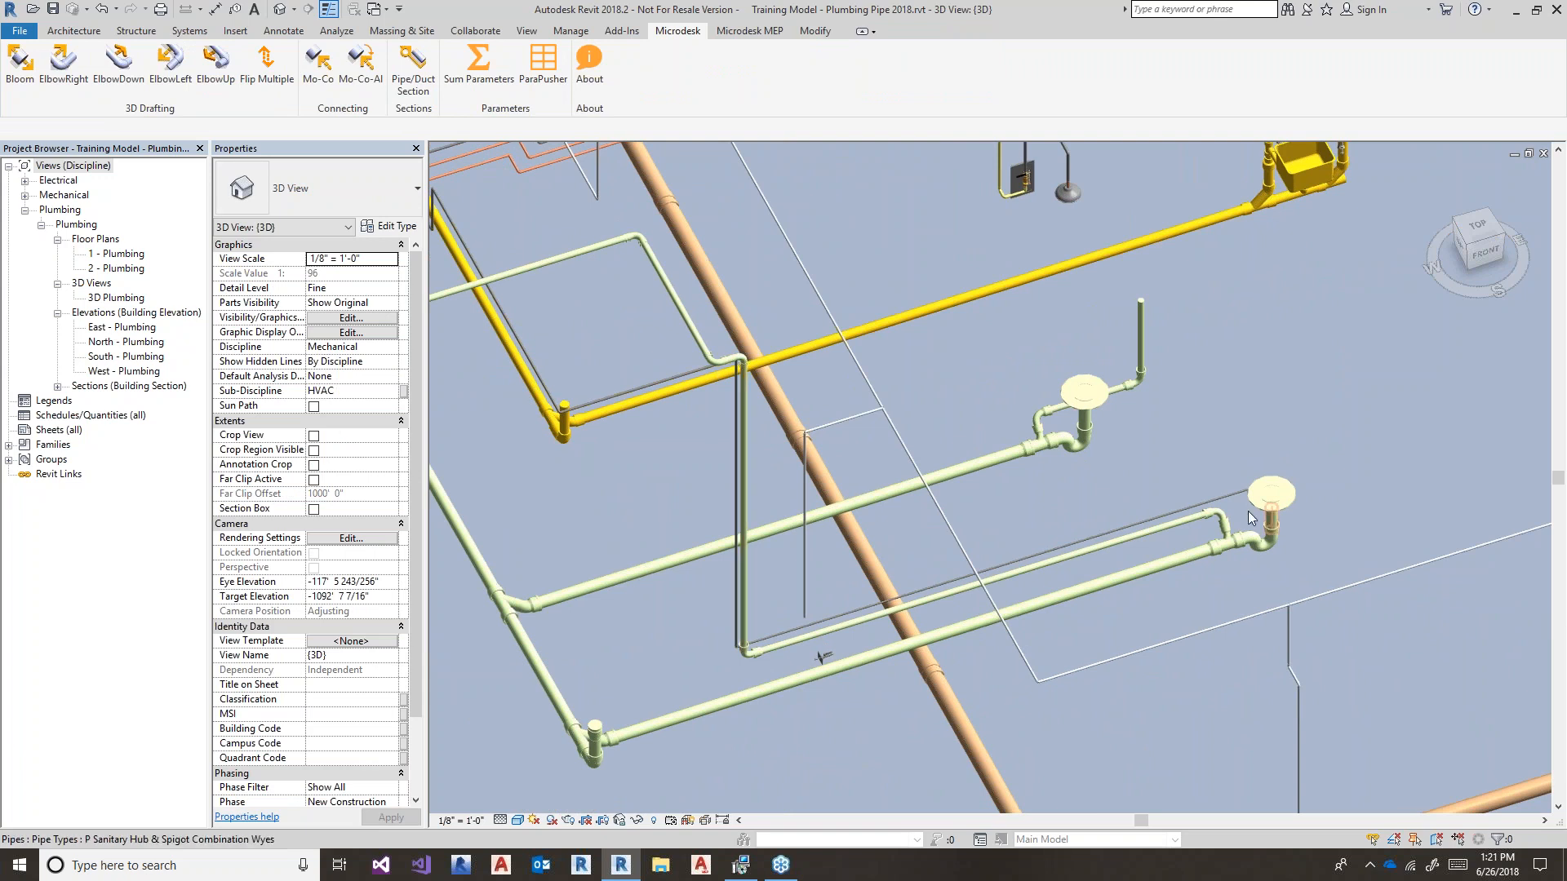
{"action": "left_click", "coordinate": [1089, 408]}
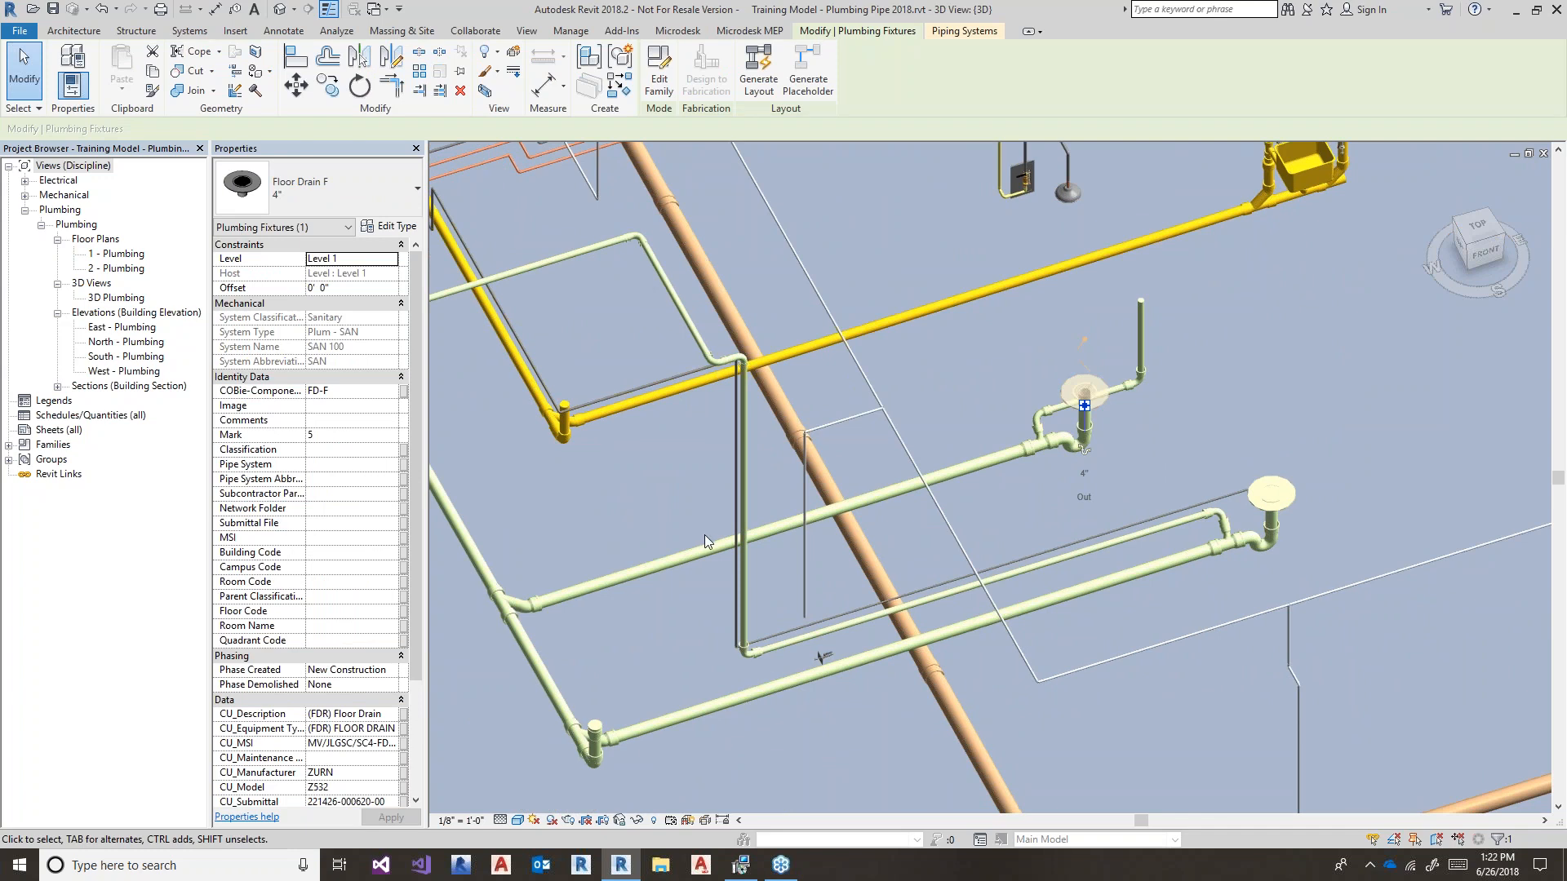
{"action": "scroll", "coordinate": [814, 487], "scroll_direction": "up", "scroll_amount": 3}
{"action": "middle_click_drag", "start_coordinate": [850, 586], "coordinate": [914, 581], "text": "shift"}
{"action": "left_click", "coordinate": [934, 574]}
{"action": "middle_click_drag", "start_coordinate": [962, 634], "coordinate": [1005, 634], "text": "shift"}
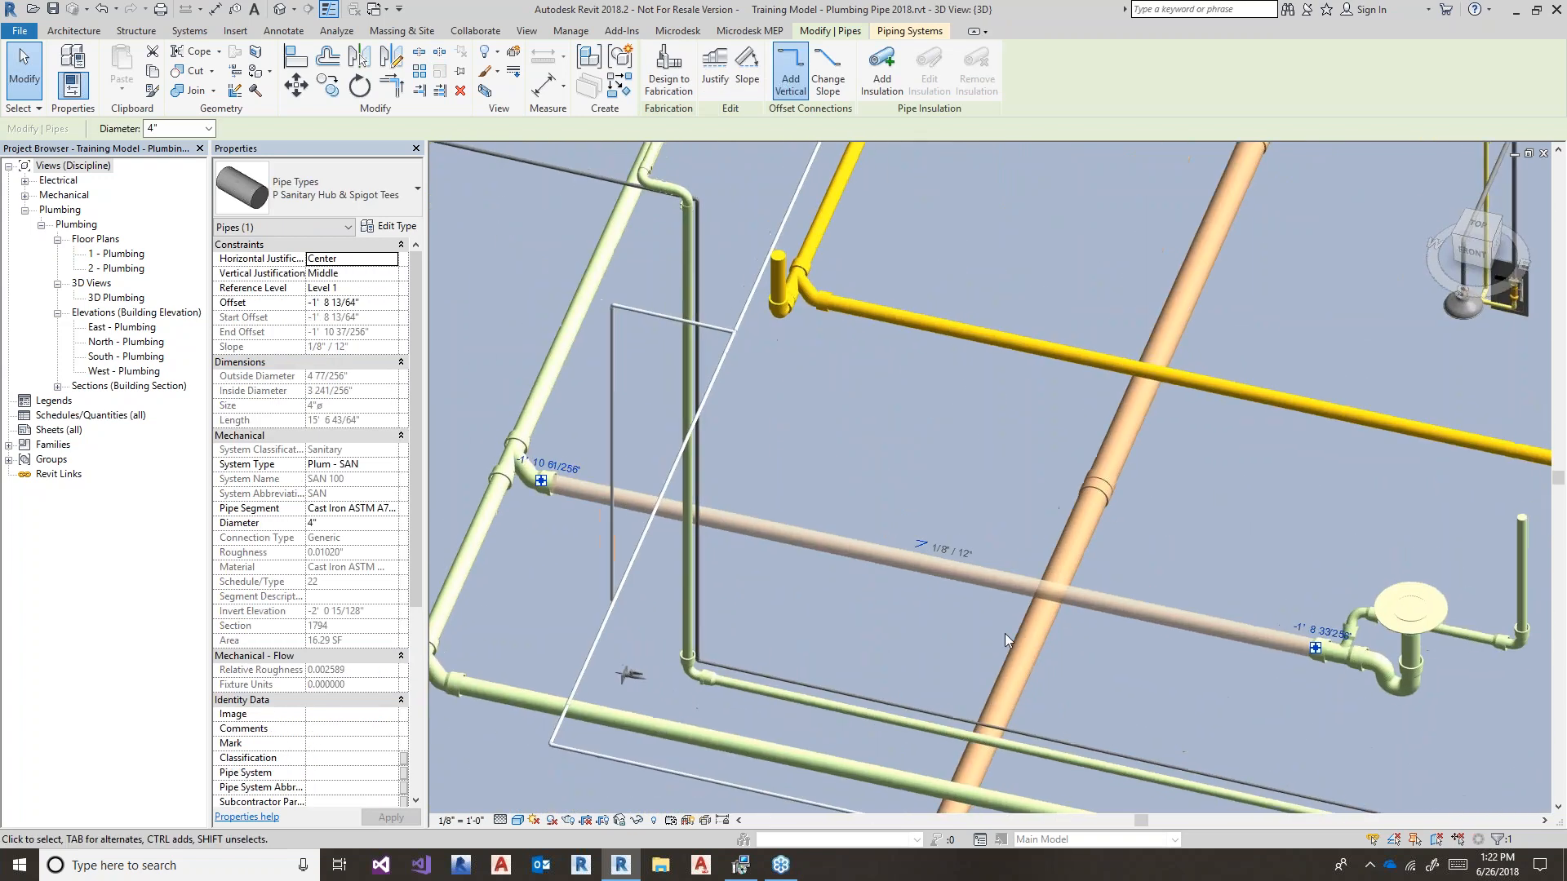
{"action": "scroll", "coordinate": [1084, 680], "scroll_direction": "up", "scroll_amount": 2}
{"action": "left_click", "coordinate": [1002, 657]}
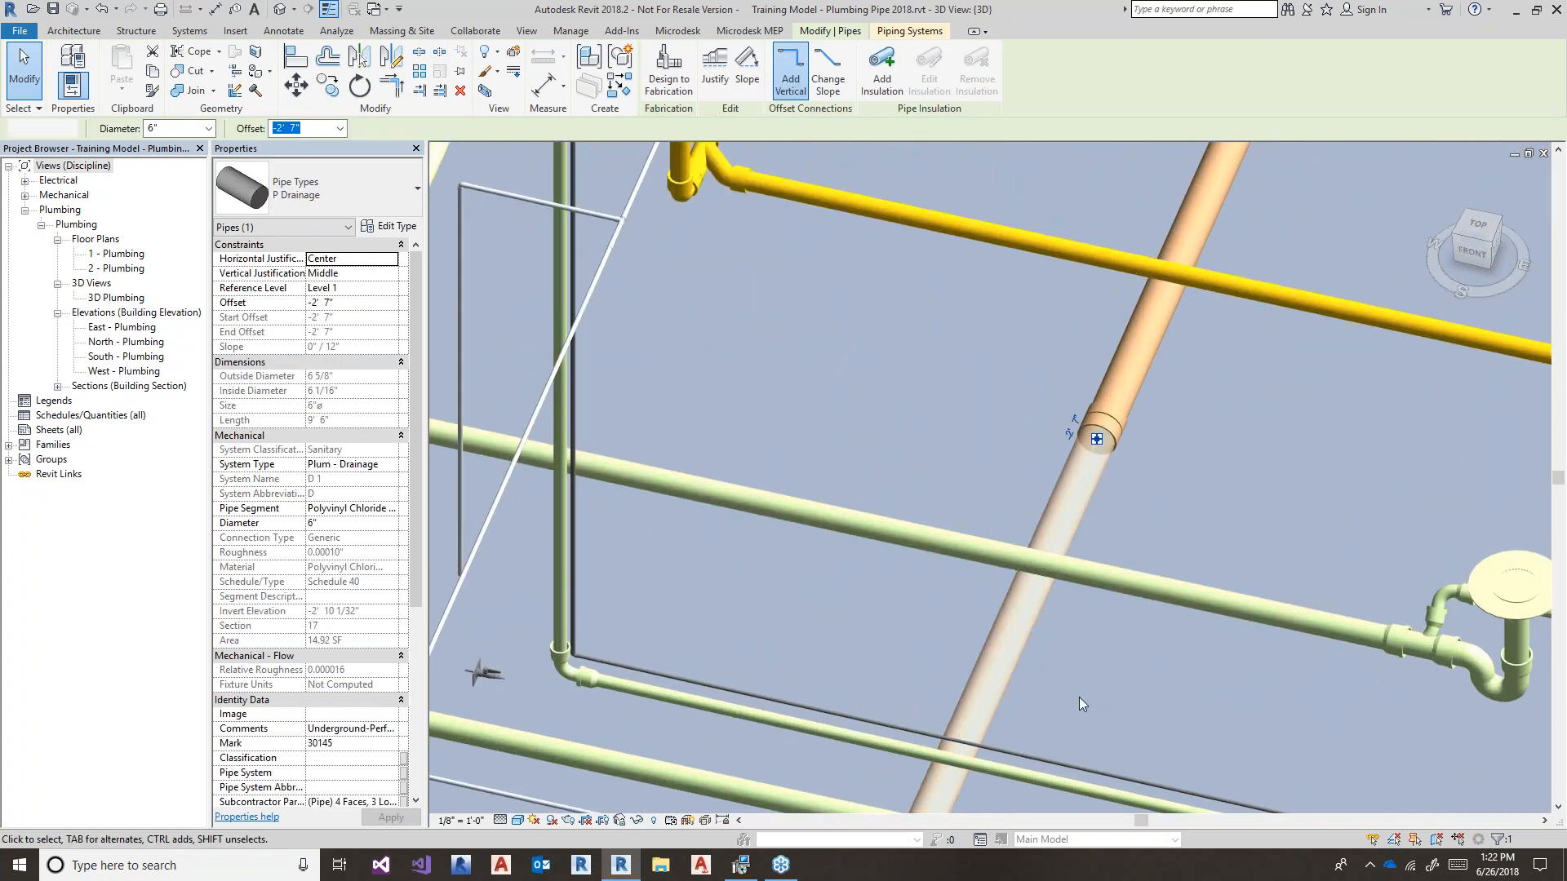
{"action": "key", "text": "Escape"}
{"action": "left_click", "coordinate": [966, 549]}
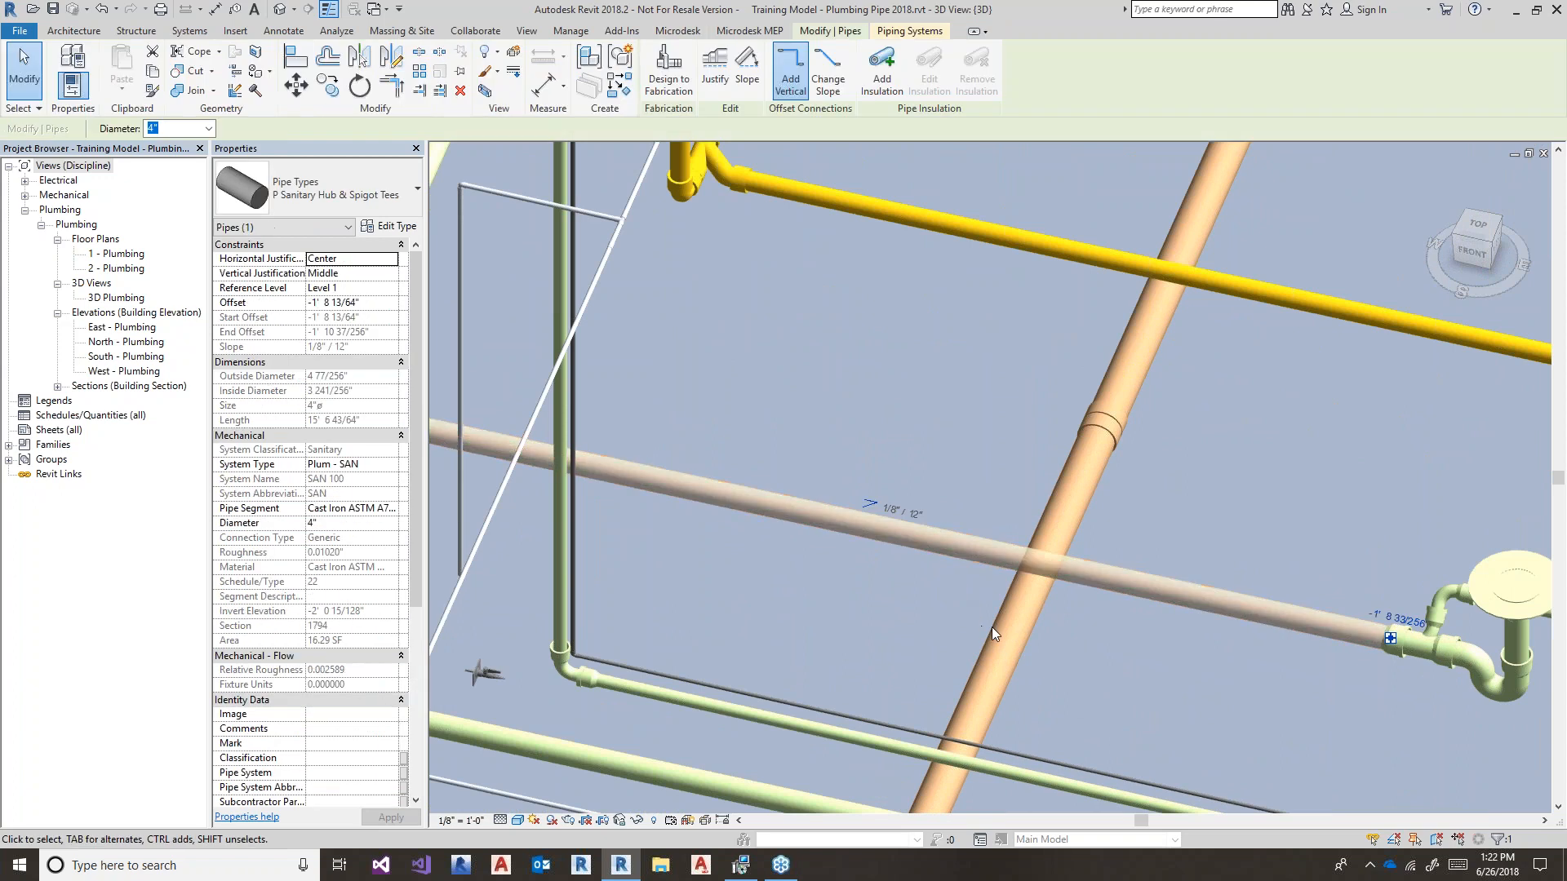
{"action": "left_click", "coordinate": [997, 627]}
{"action": "left_click", "coordinate": [934, 663]}
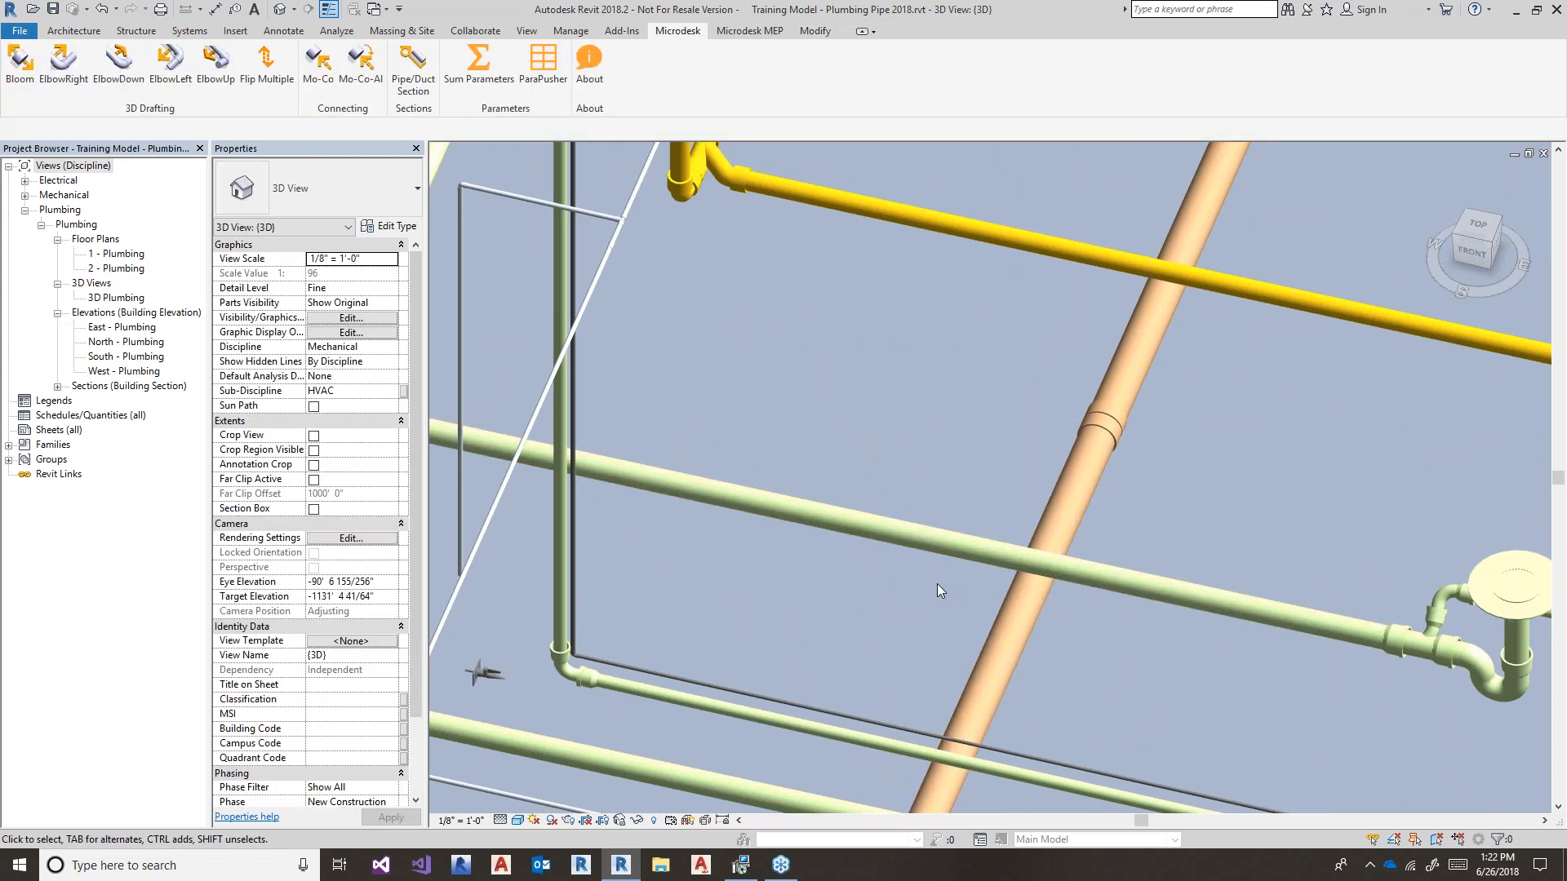
{"action": "key", "text": "s"}
{"action": "key", "text": "l"}
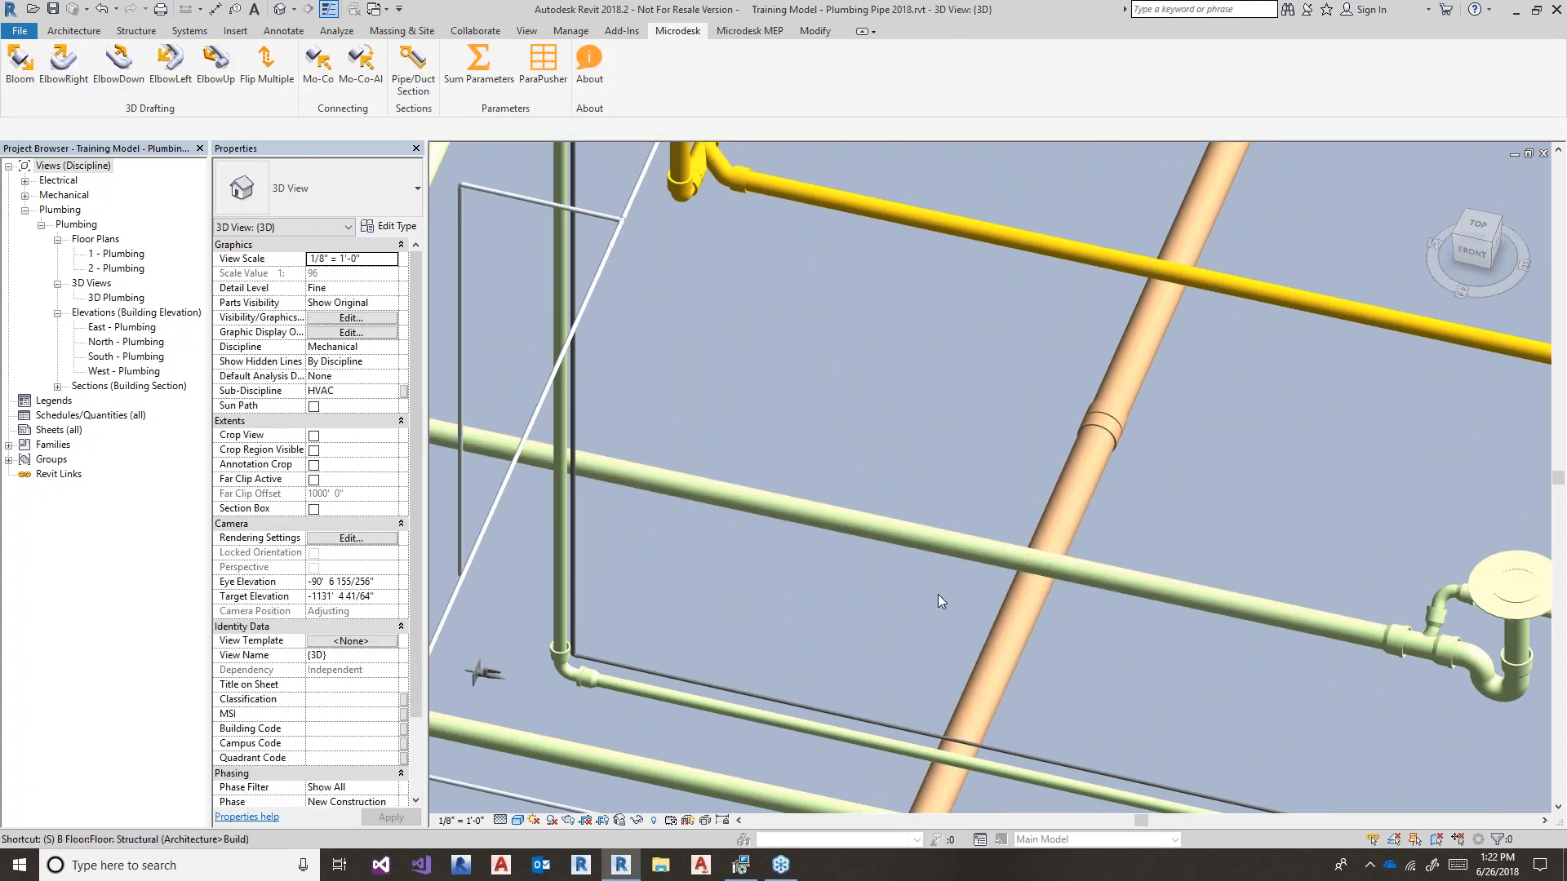
- Split the green sanitary pipe on both sides of the orange pipe and delete the piece between
{"action": "left_click", "coordinate": [891, 532]}
{"action": "left_click", "coordinate": [978, 541]}
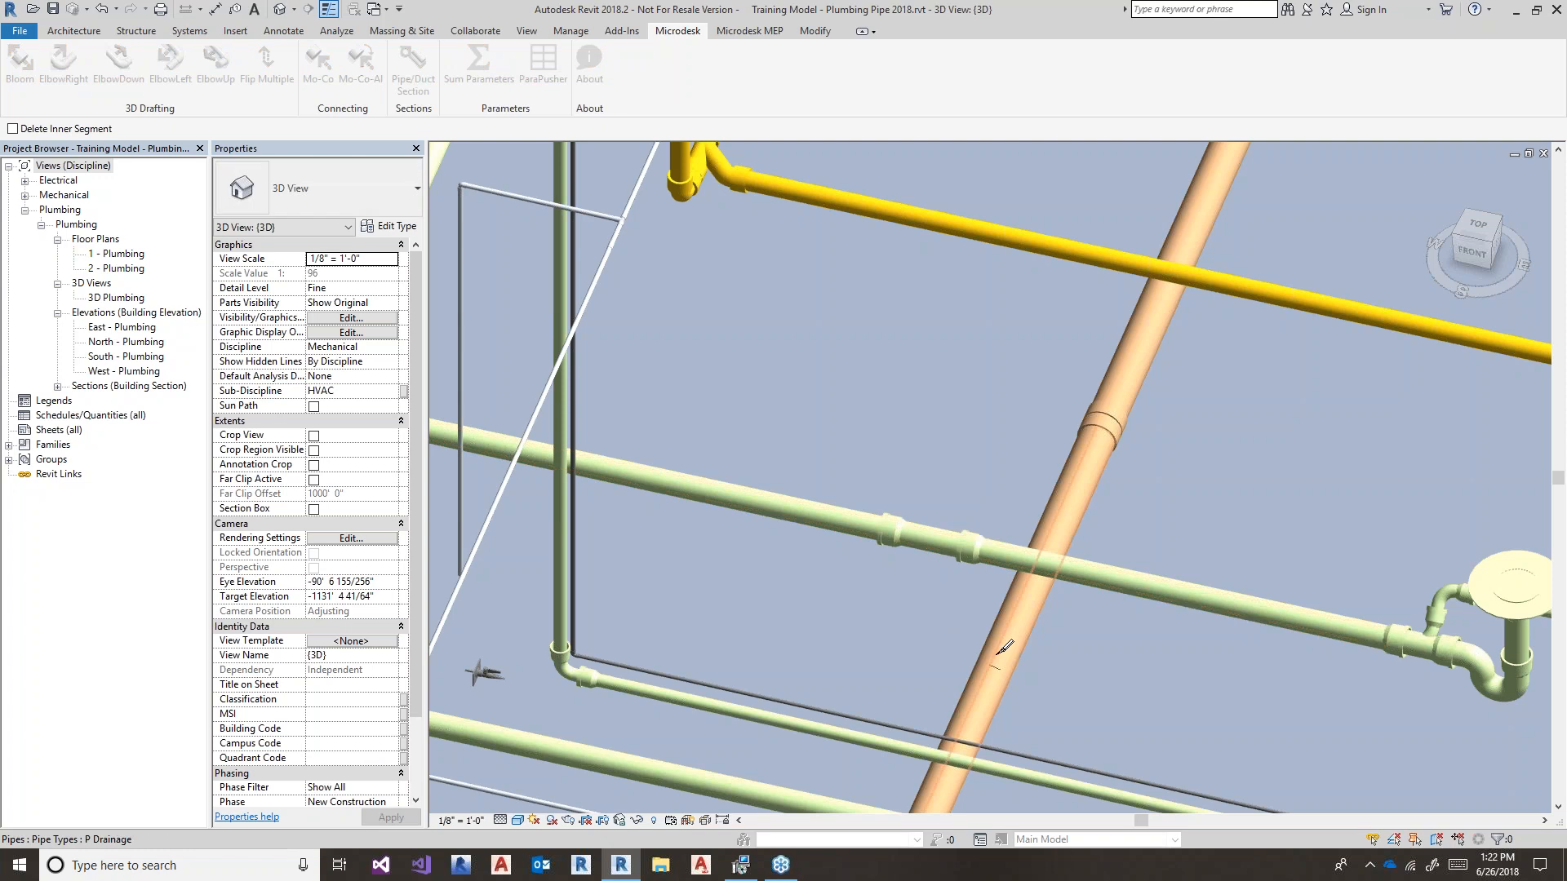
{"action": "key", "text": "Escape"}
{"action": "left_click_drag", "start_coordinate": [831, 471], "coordinate": [1035, 599]}
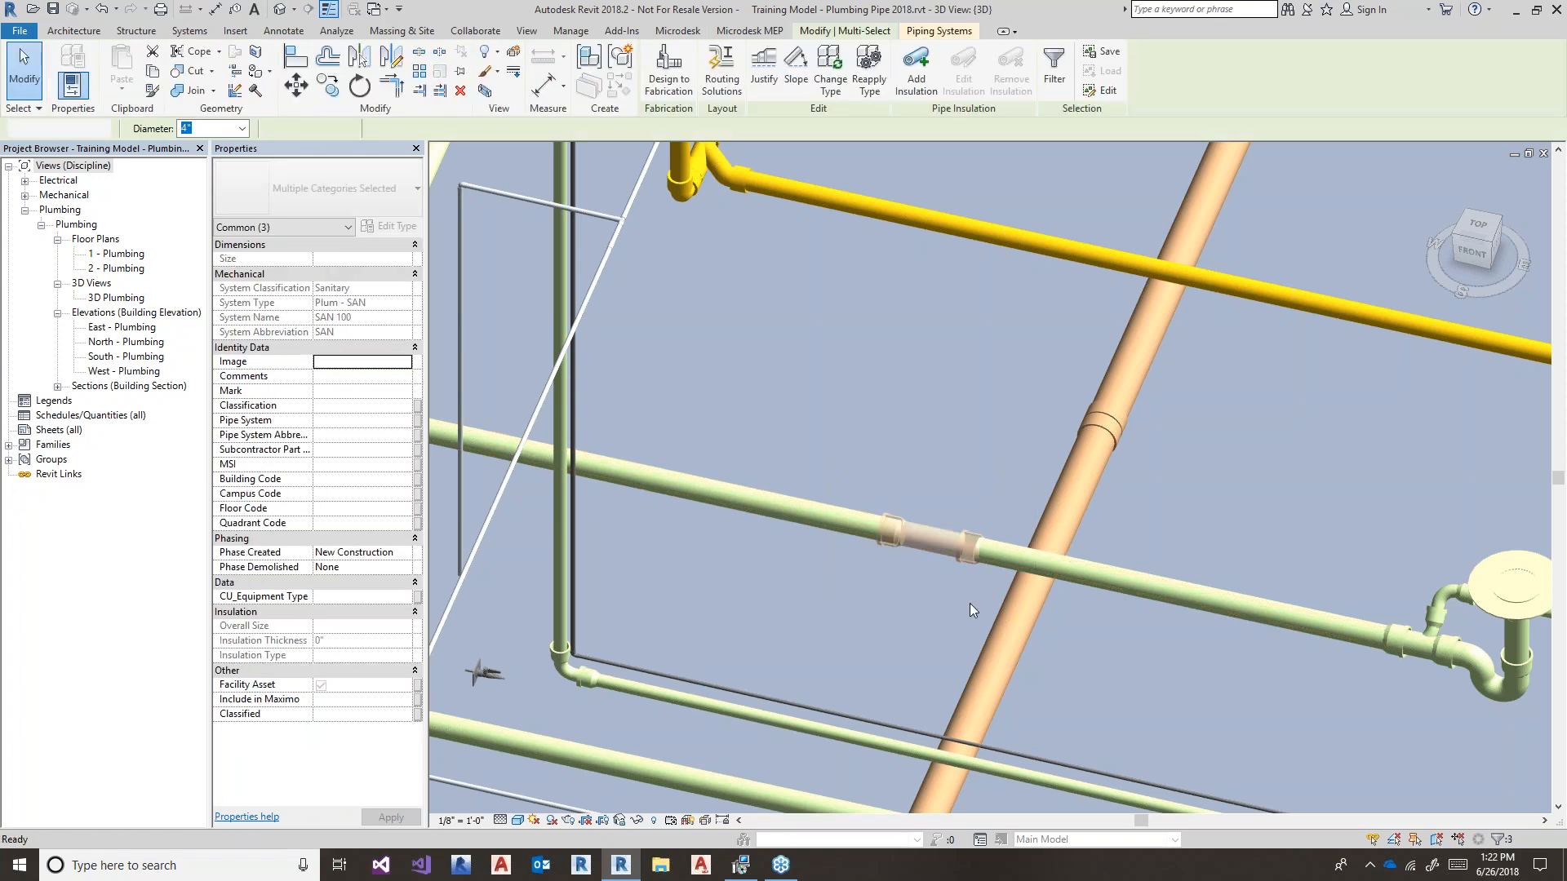
{"action": "key", "text": "Delete"}
- Draw a 12"/12" sloped pipe from the left segment's open end, forming a 45° elbow
{"action": "left_click", "coordinate": [875, 538]}
{"action": "middle_click_drag", "start_coordinate": [896, 534], "coordinate": [1000, 556]}
{"action": "right_click", "coordinate": [1001, 557]}
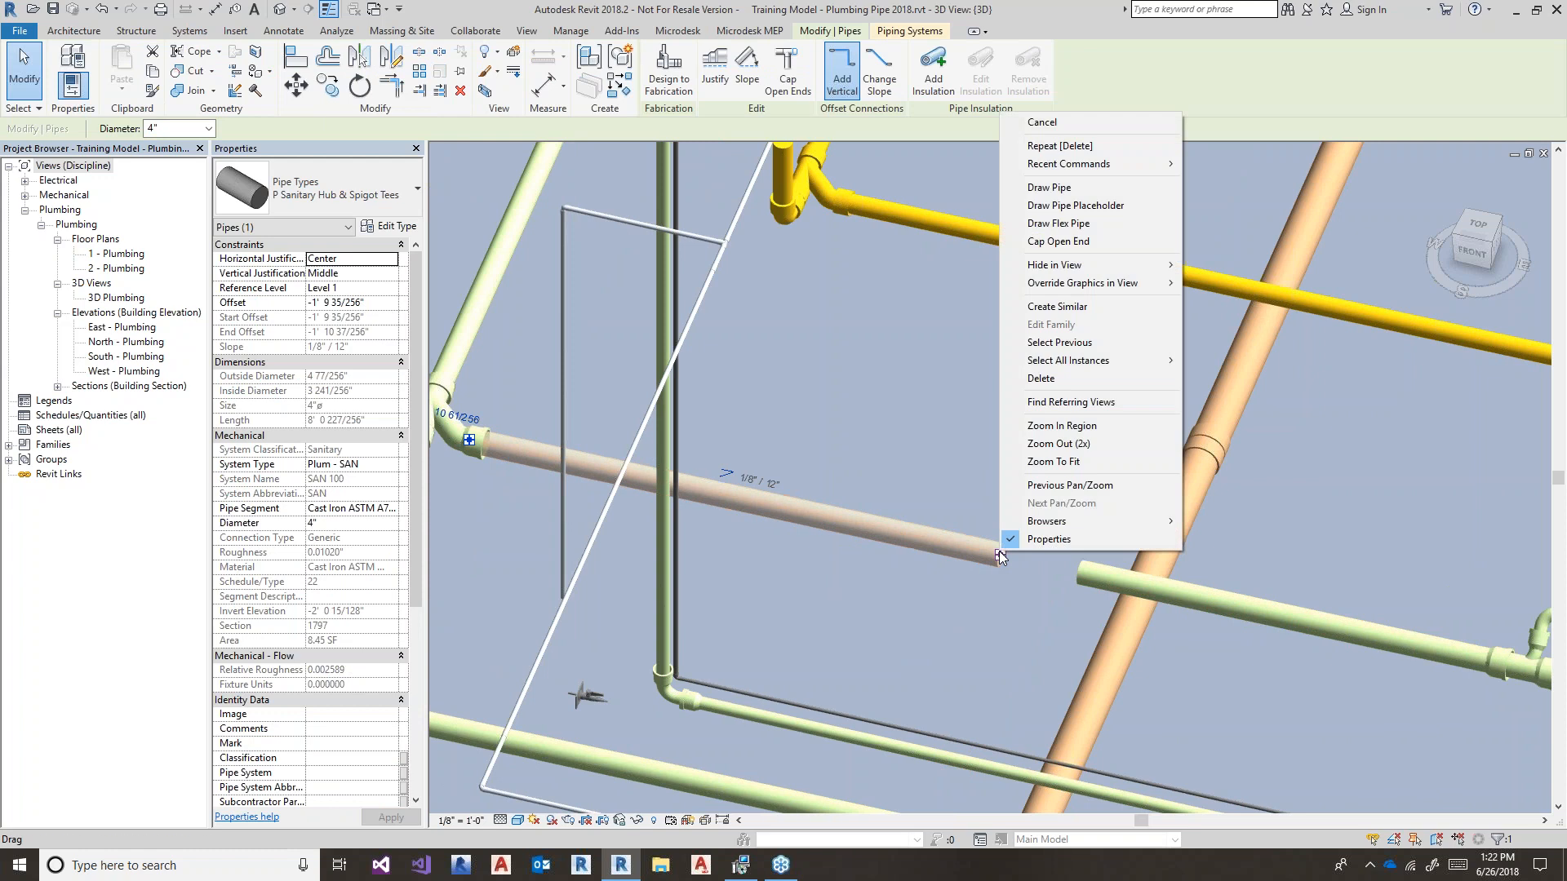
{"action": "left_click", "coordinate": [1086, 205]}
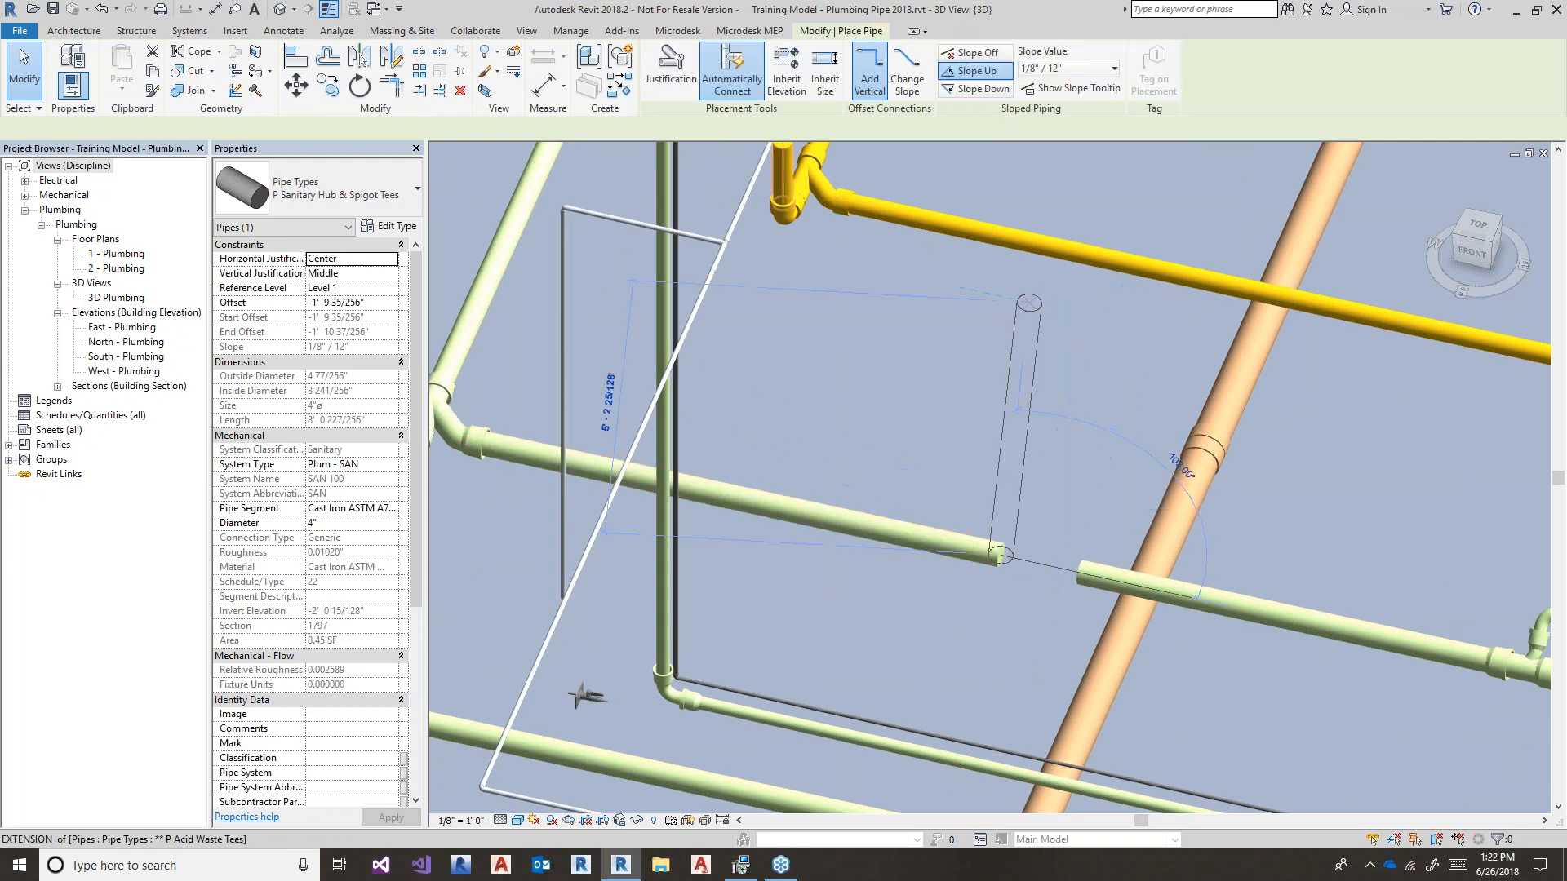
{"action": "left_click", "coordinate": [1076, 69]}
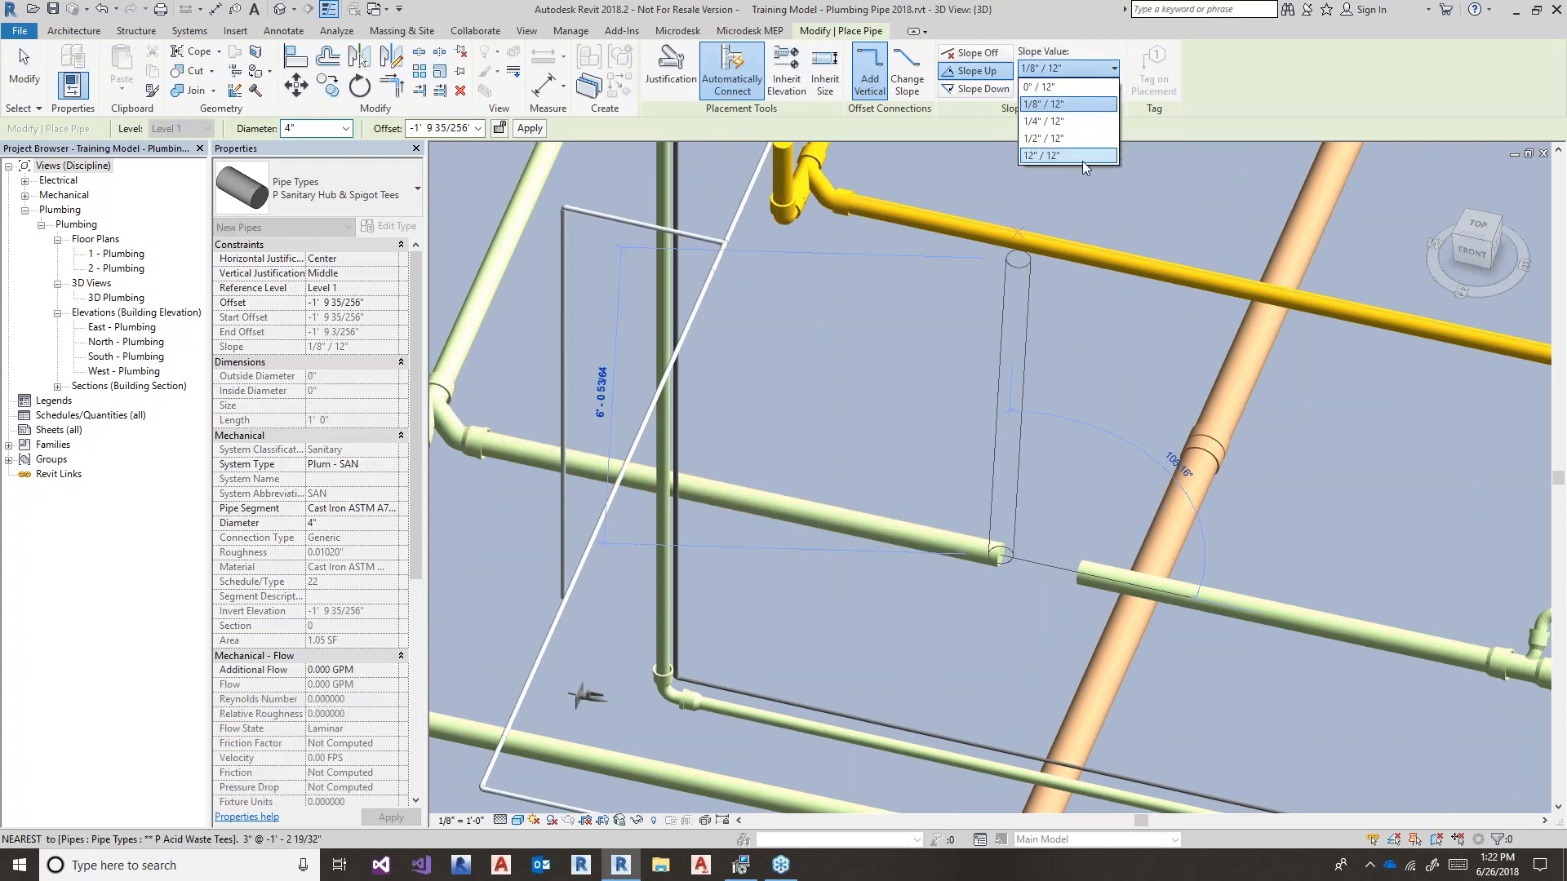
{"action": "left_click", "coordinate": [1053, 155]}
{"action": "left_click", "coordinate": [1067, 555]}
{"action": "key", "text": "Escape"}
{"action": "key", "text": "Escape"}
- Orbit to check the new elbow, then go to the 1 - Plumbing floor plan
{"action": "scroll", "coordinate": [1046, 631], "scroll_direction": "down", "scroll_amount": 2}
{"action": "middle_click_drag", "start_coordinate": [1021, 633], "coordinate": [950, 620], "text": "shift"}
{"action": "middle_click_drag", "start_coordinate": [711, 611], "coordinate": [655, 613]}
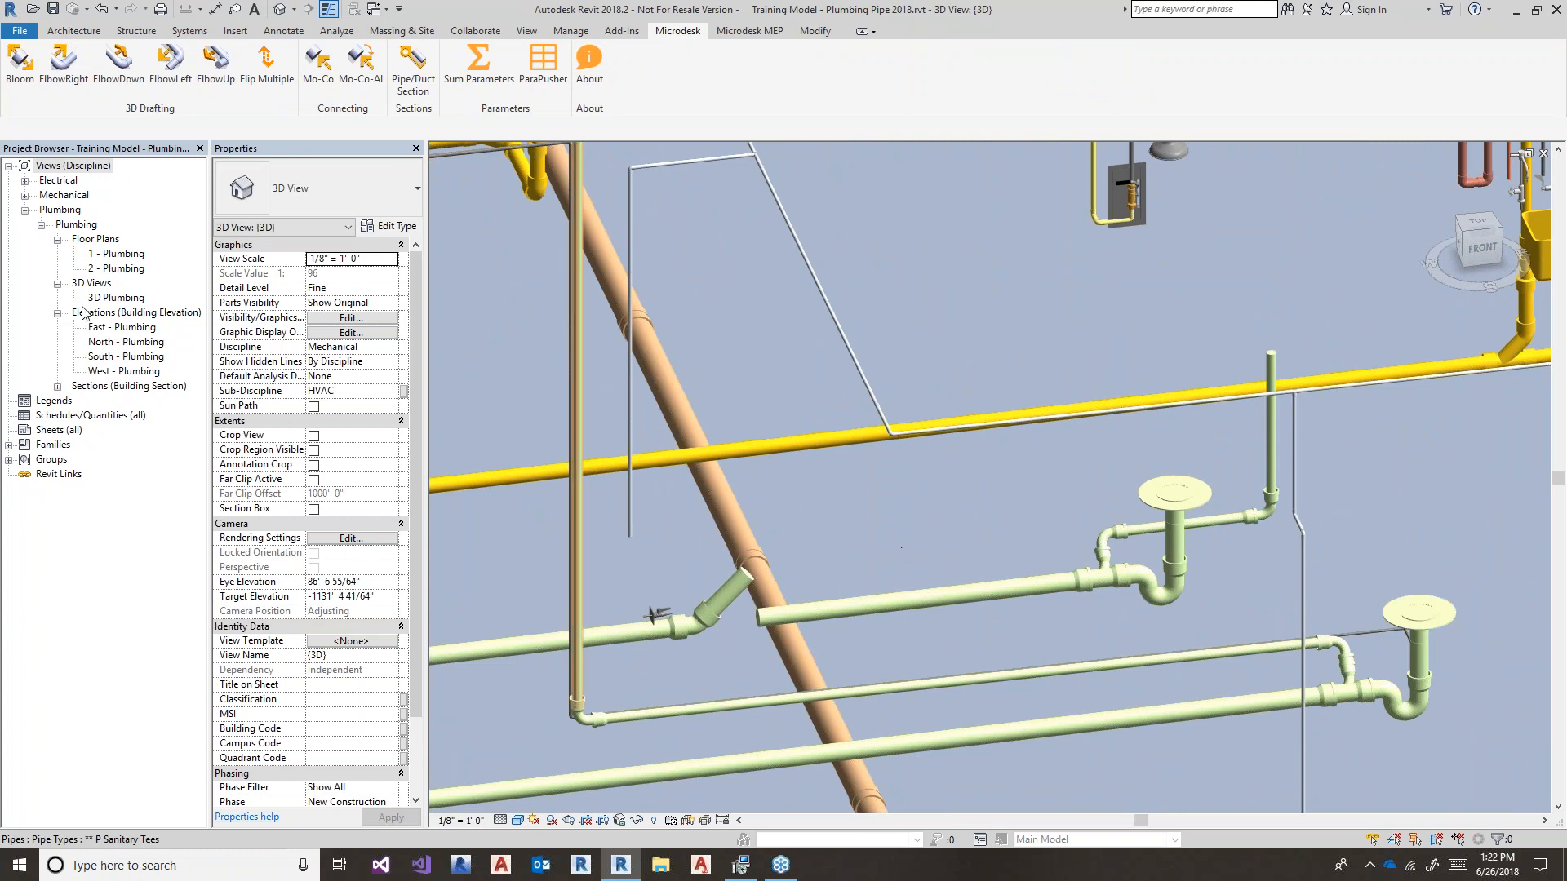
{"action": "left_click", "coordinate": [118, 253]}
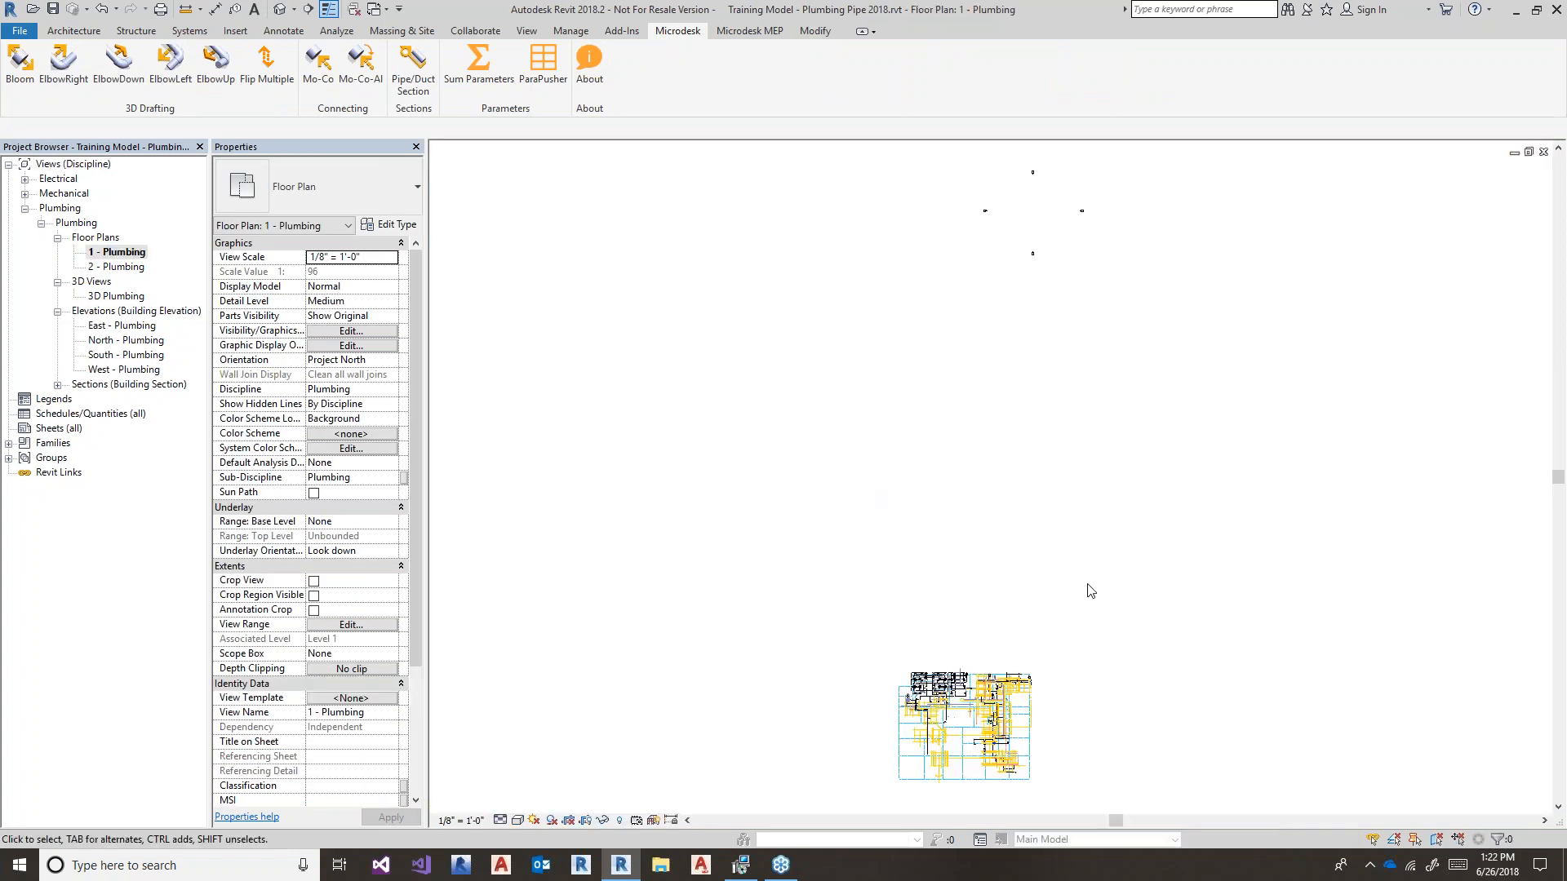
- In the 1 - Plumbing plan, reselect the previous sanitary pipe and zoom in on it
{"action": "right_click", "coordinate": [1090, 589]}
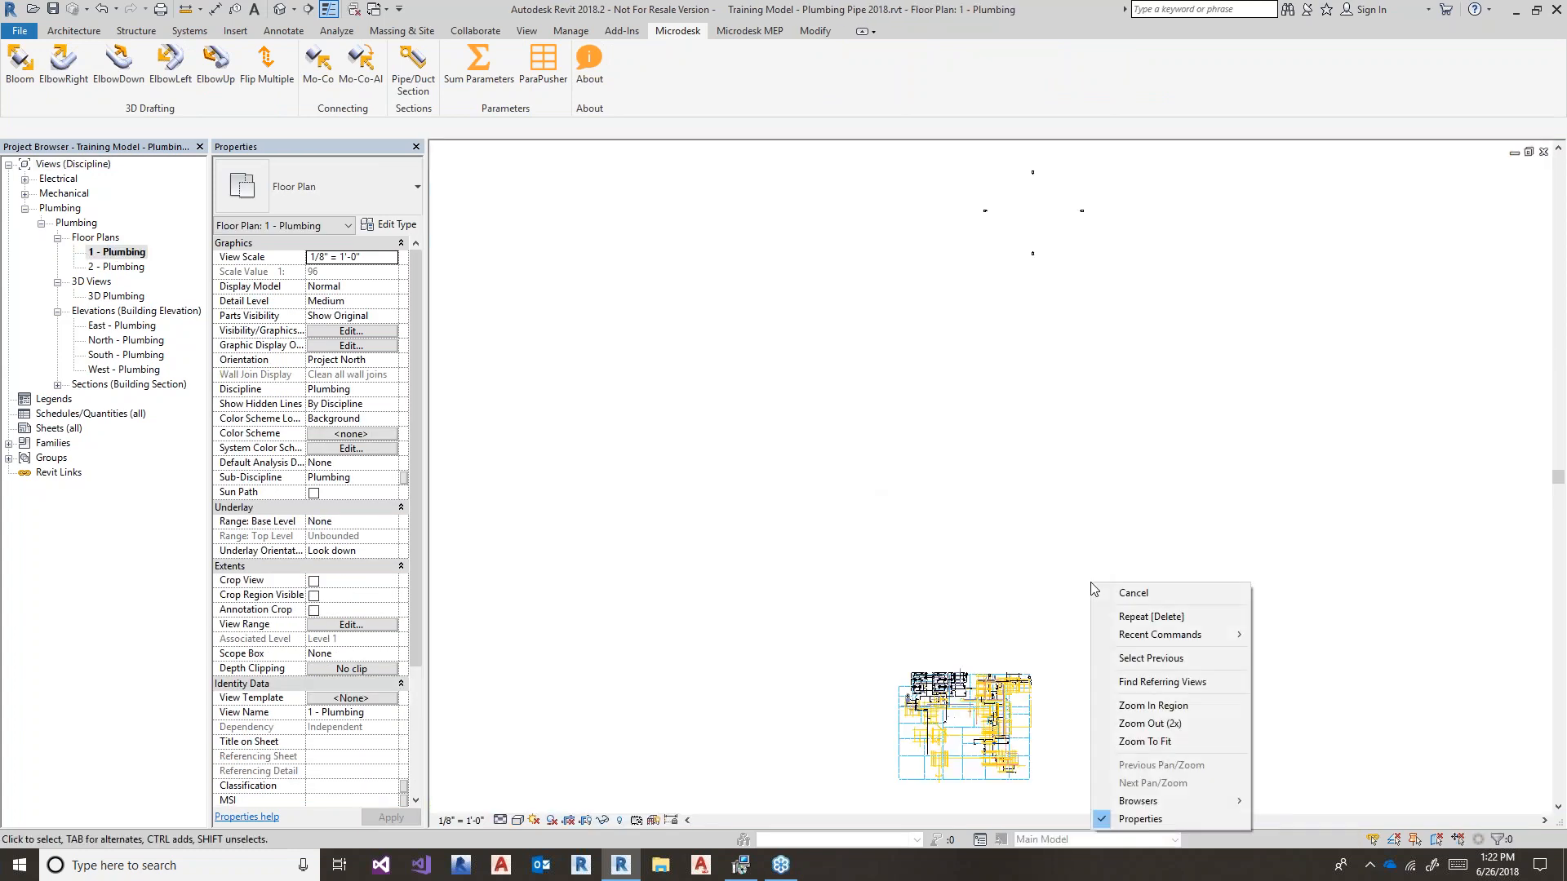
{"action": "left_click", "coordinate": [1147, 659]}
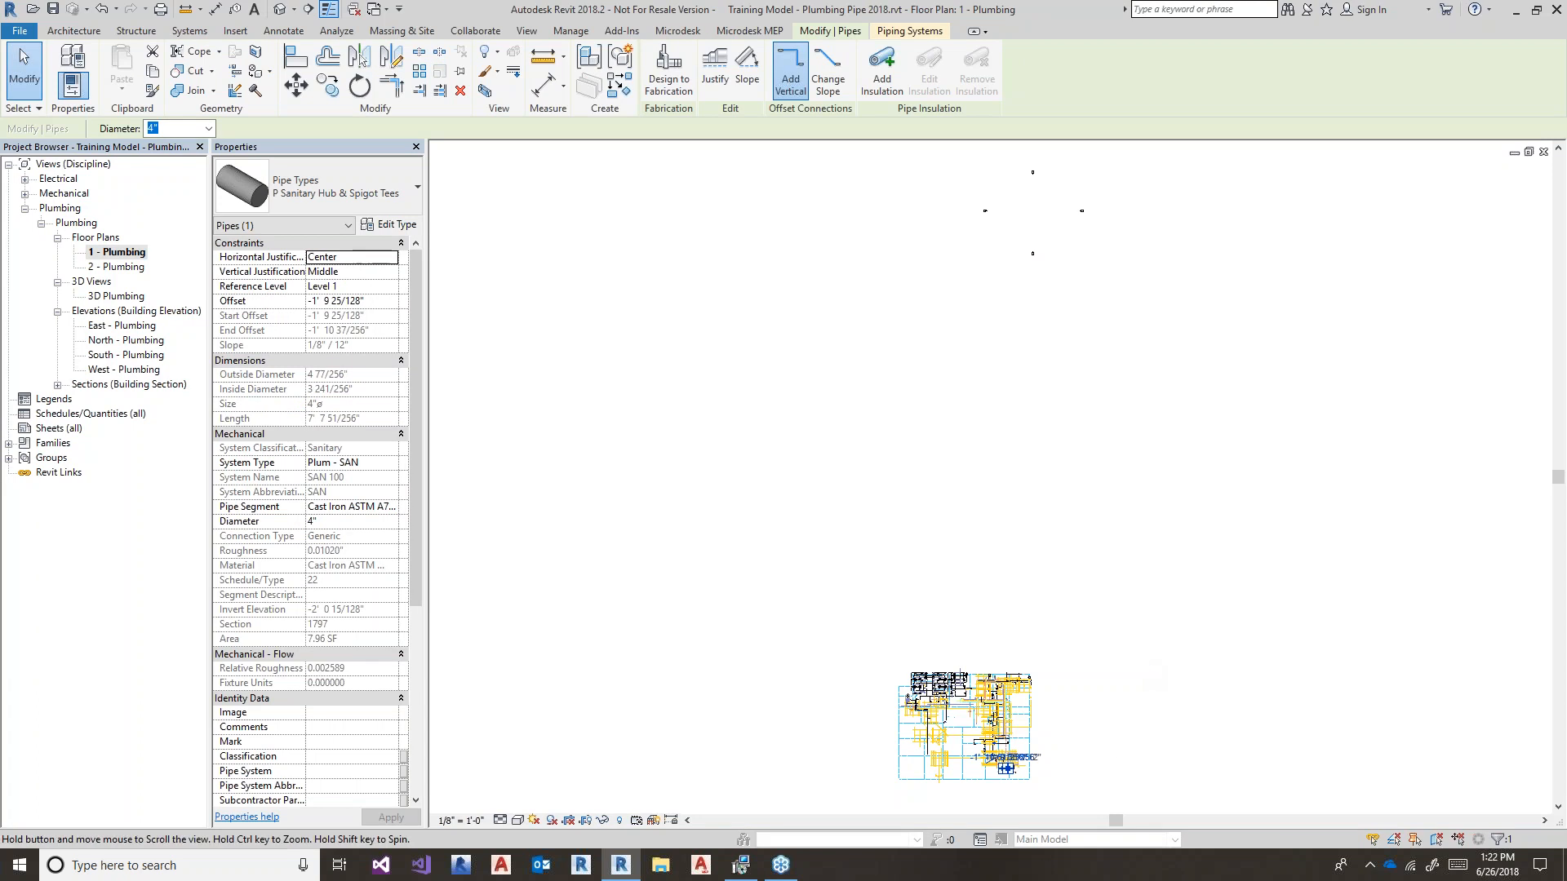
{"action": "scroll", "coordinate": [1053, 658], "scroll_direction": "up", "scroll_amount": 6}
{"action": "scroll", "coordinate": [967, 657], "scroll_direction": "up", "scroll_amount": 10}
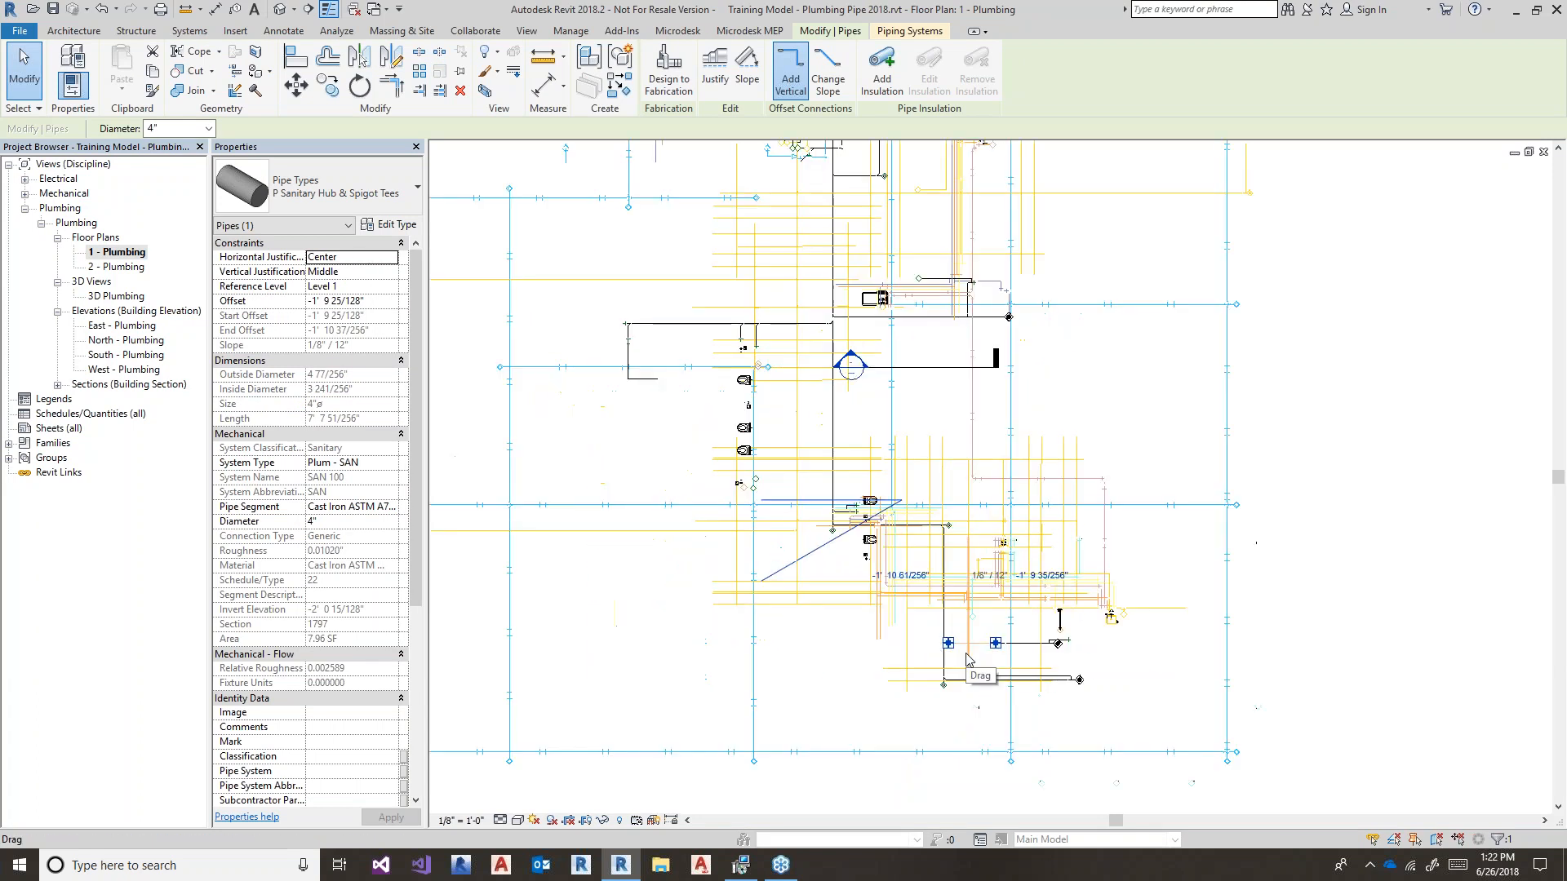
{"action": "middle_click_drag", "start_coordinate": [973, 638], "coordinate": [818, 536]}
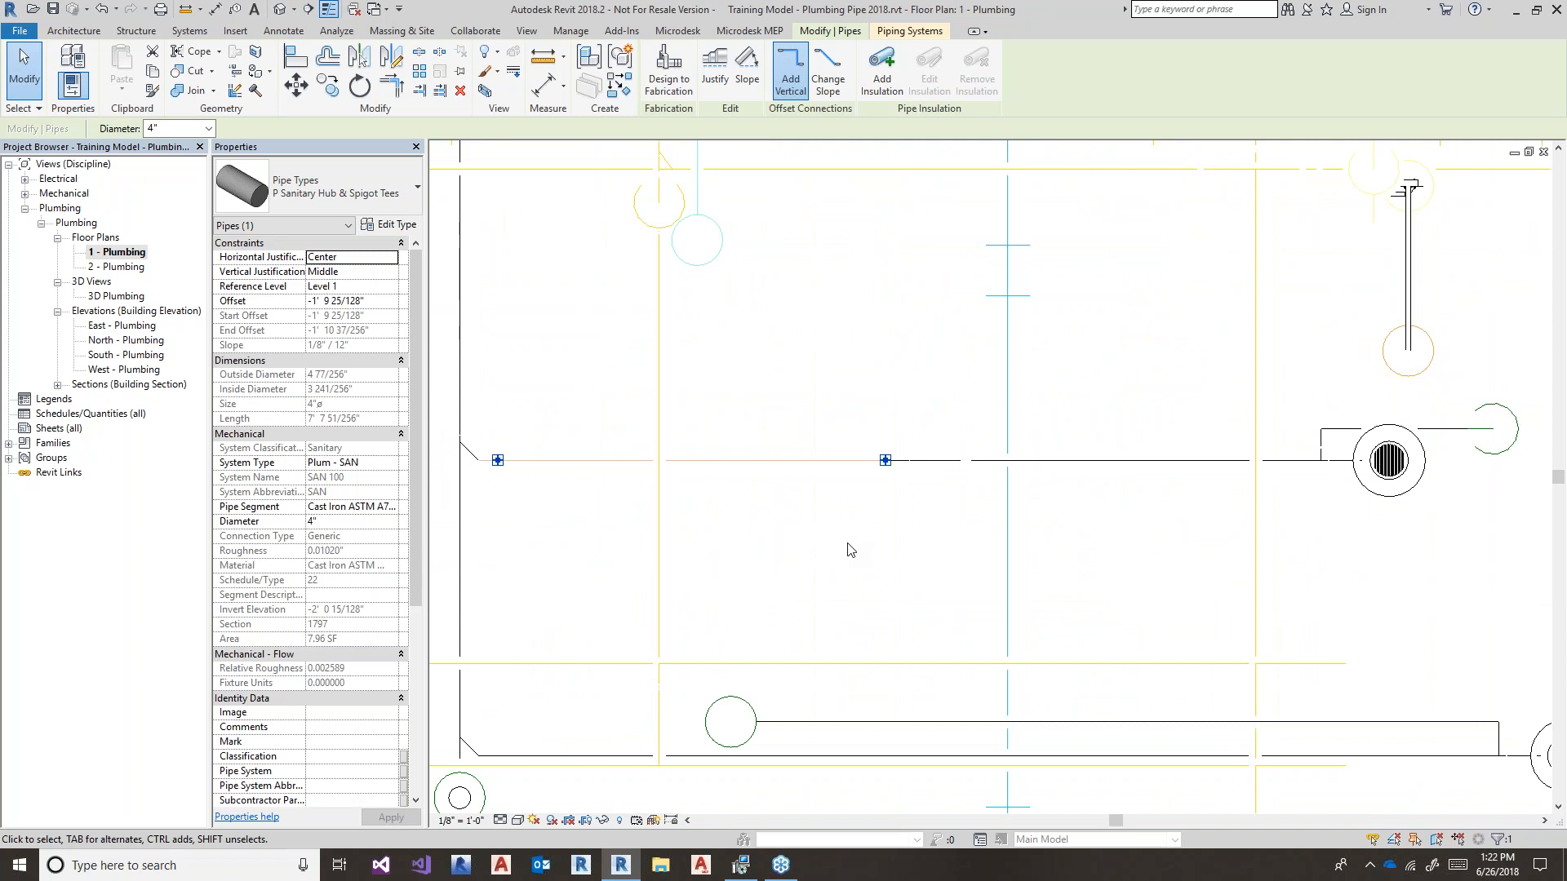
{"action": "key", "text": "Escape"}
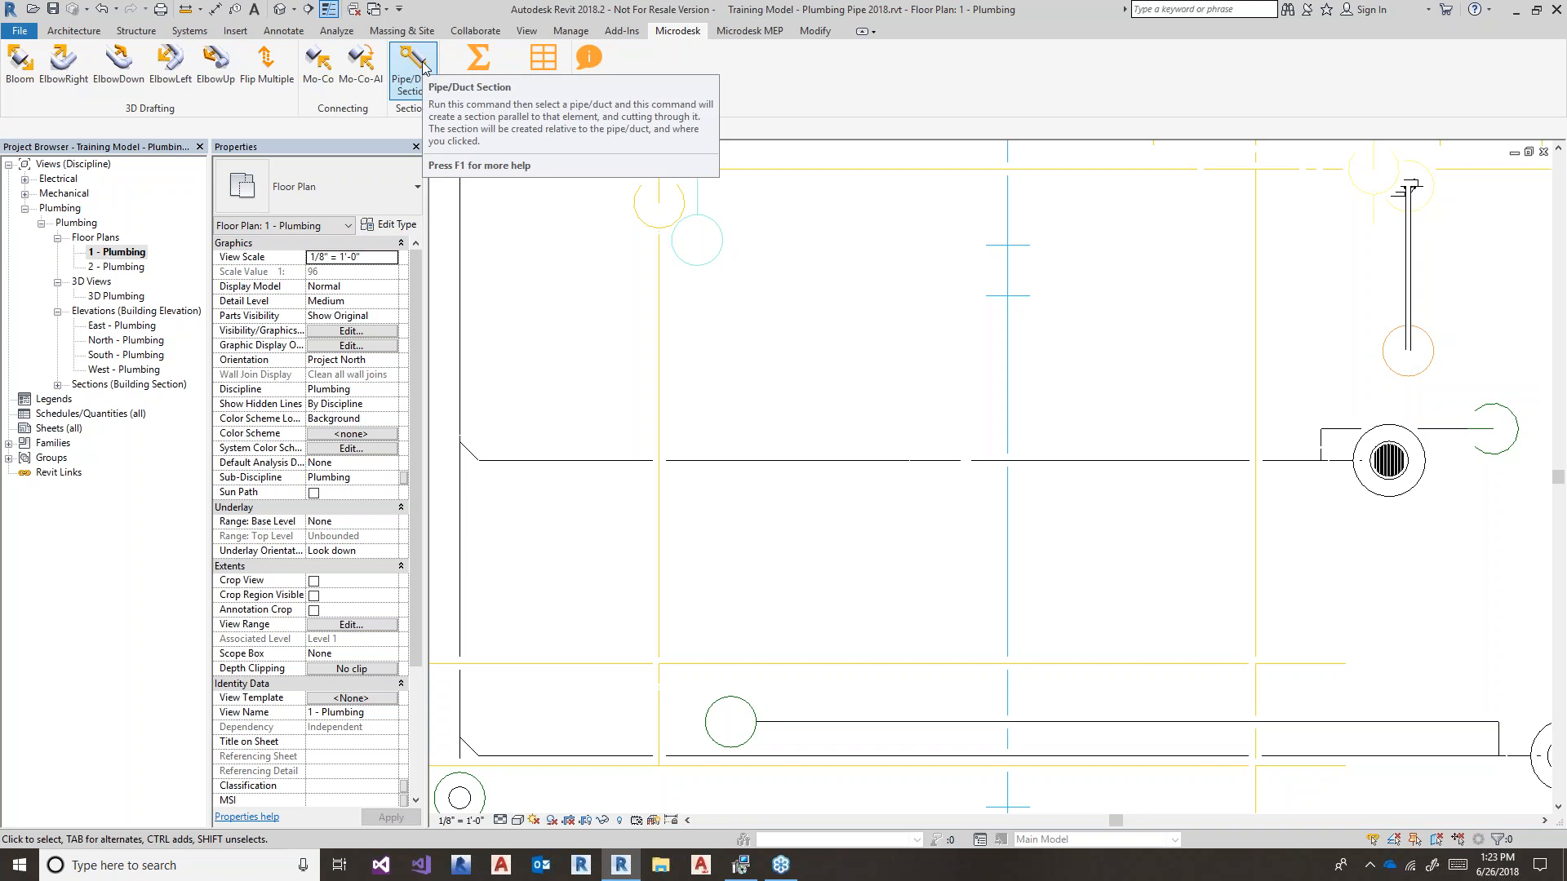
{"action": "left_click", "coordinate": [413, 65]}
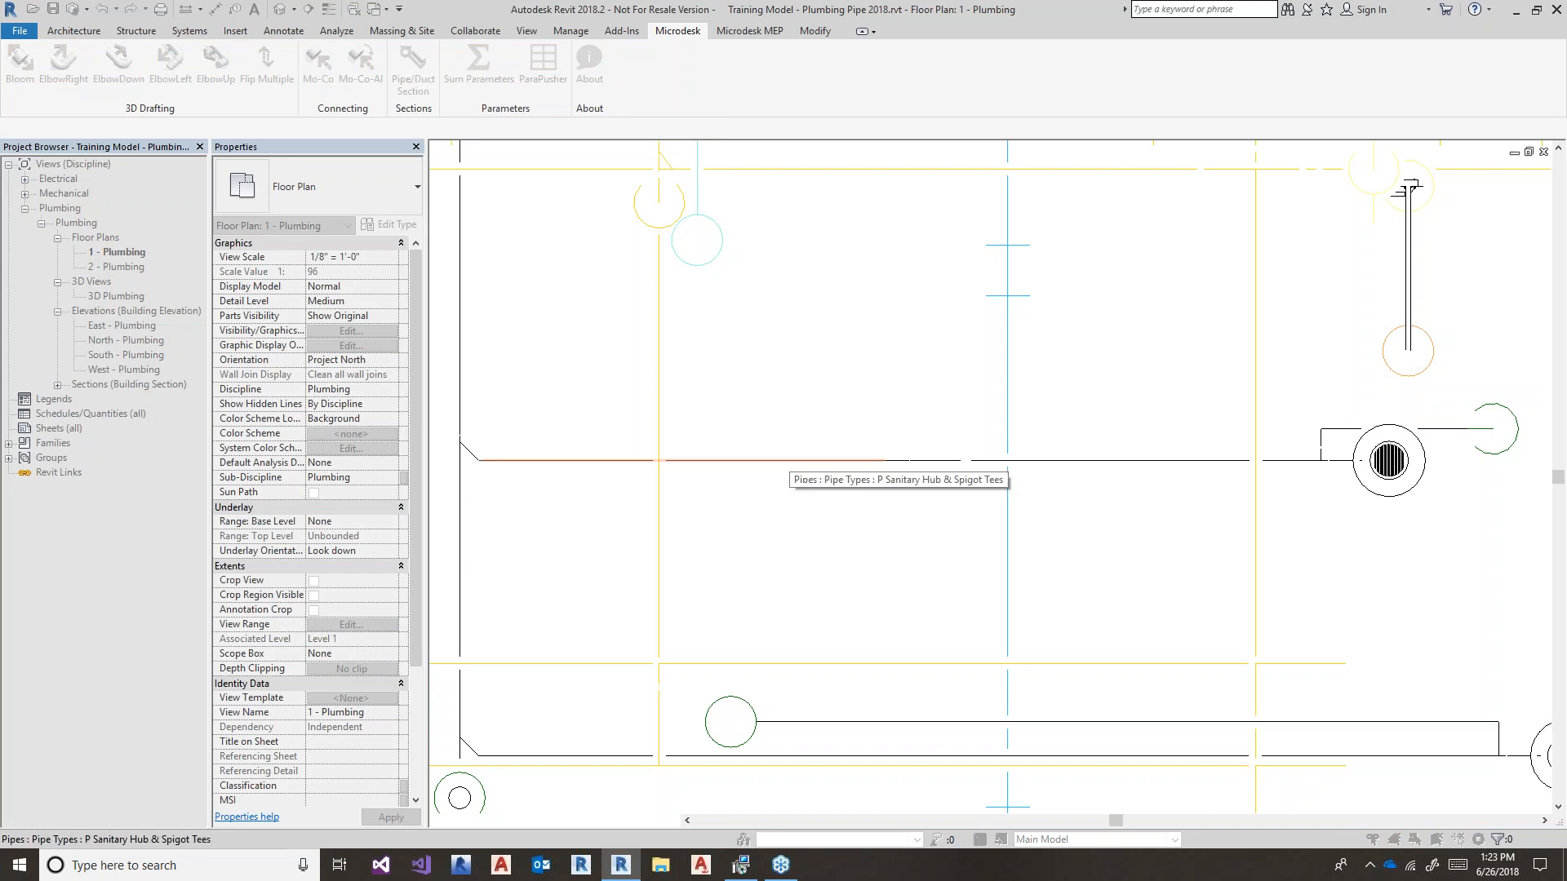
- Cut Section 2 along the sanitary pipe with Microdesk Pipe/Duct Section and open its view
{"action": "left_click", "coordinate": [790, 461]}
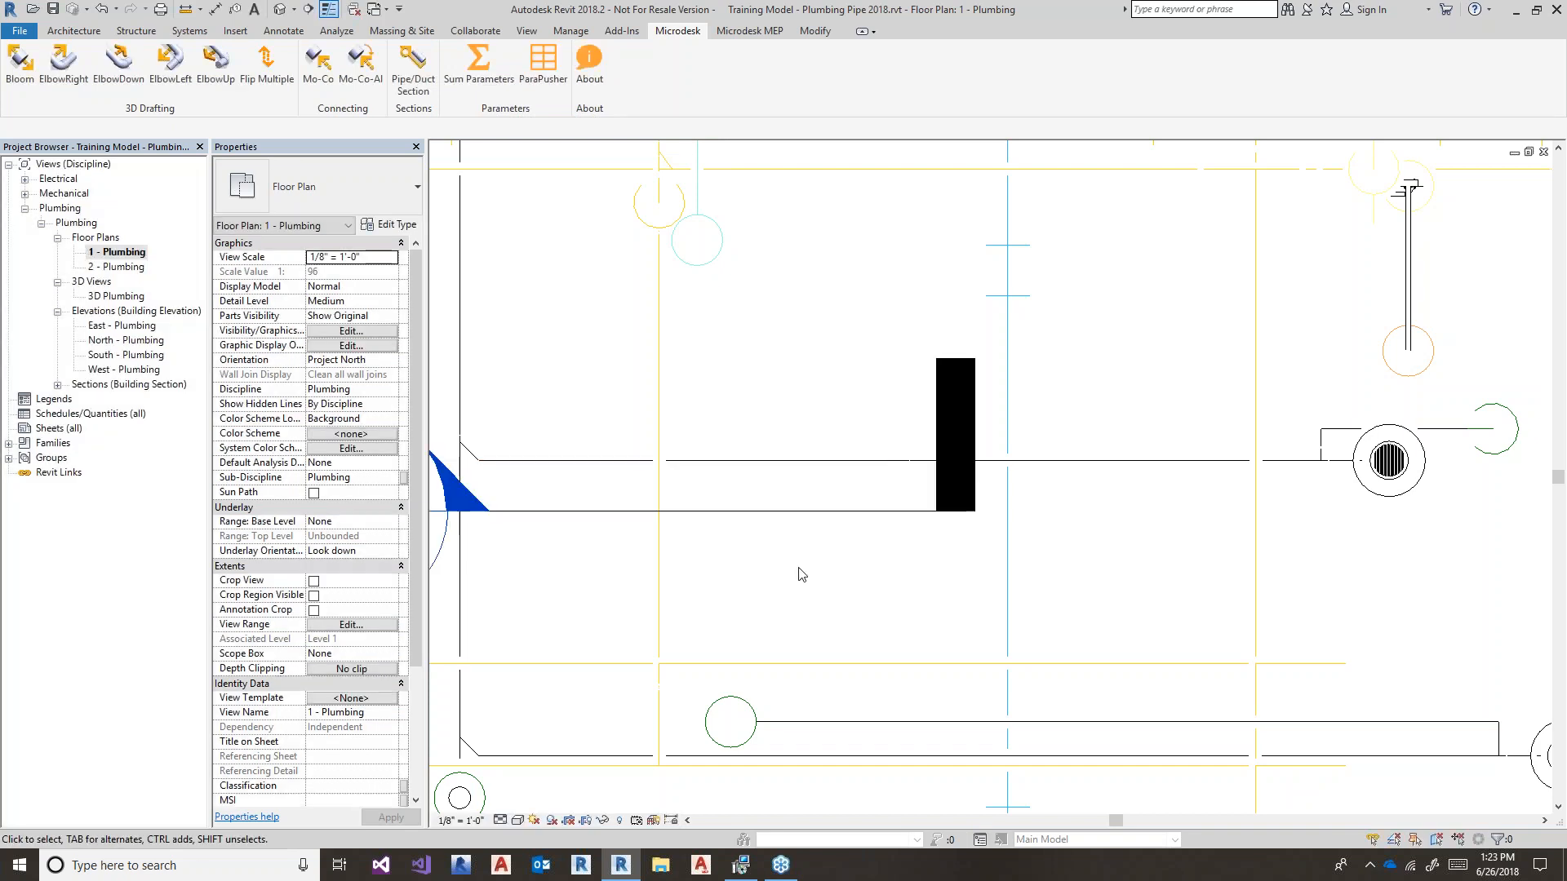
{"action": "scroll", "coordinate": [800, 566], "scroll_direction": "down", "scroll_amount": 1}
{"action": "middle_click_drag", "start_coordinate": [800, 567], "coordinate": [878, 567]}
{"action": "left_click", "coordinate": [878, 556]}
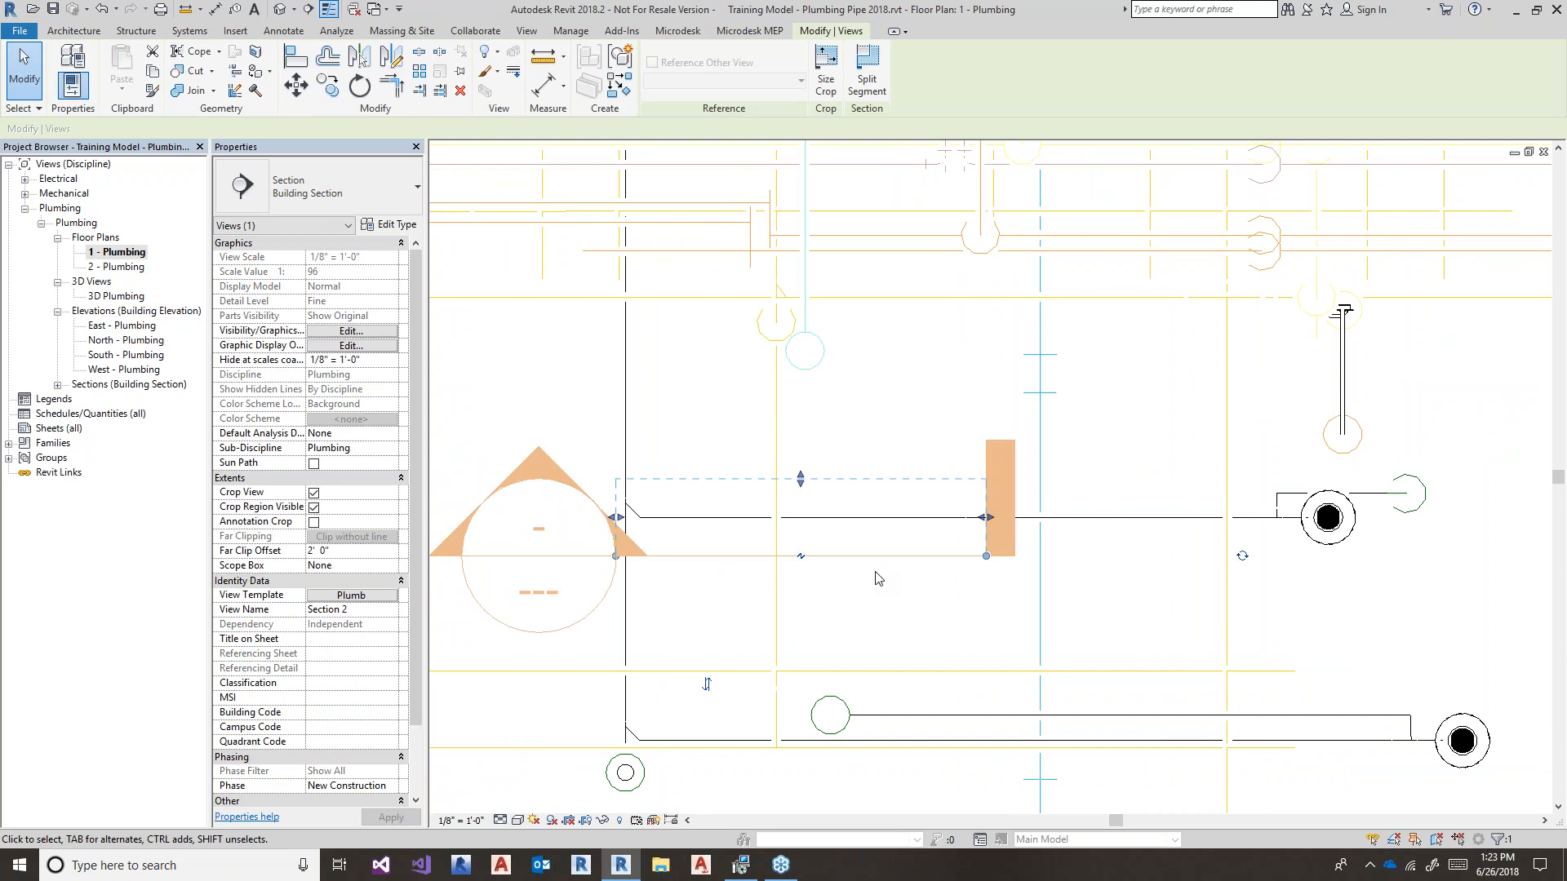
{"action": "left_click", "coordinate": [522, 300]}
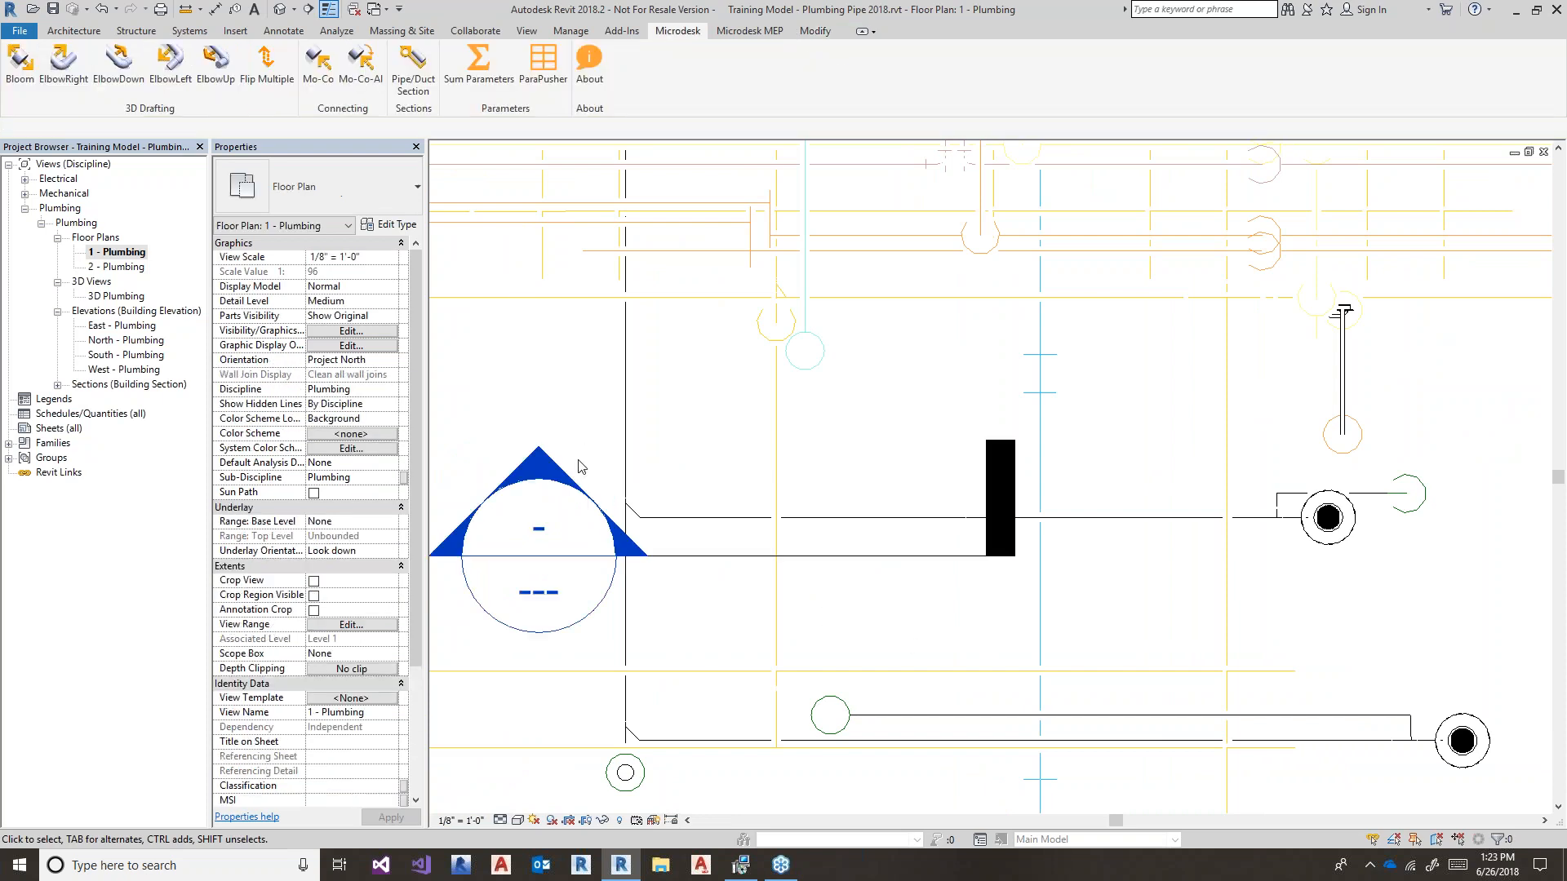
{"action": "double_click", "coordinate": [532, 522]}
- Select the Section 2 crop region and extend its bottom edge down to include the pipe
{"action": "scroll", "coordinate": [567, 448], "scroll_direction": "down", "scroll_amount": 2}
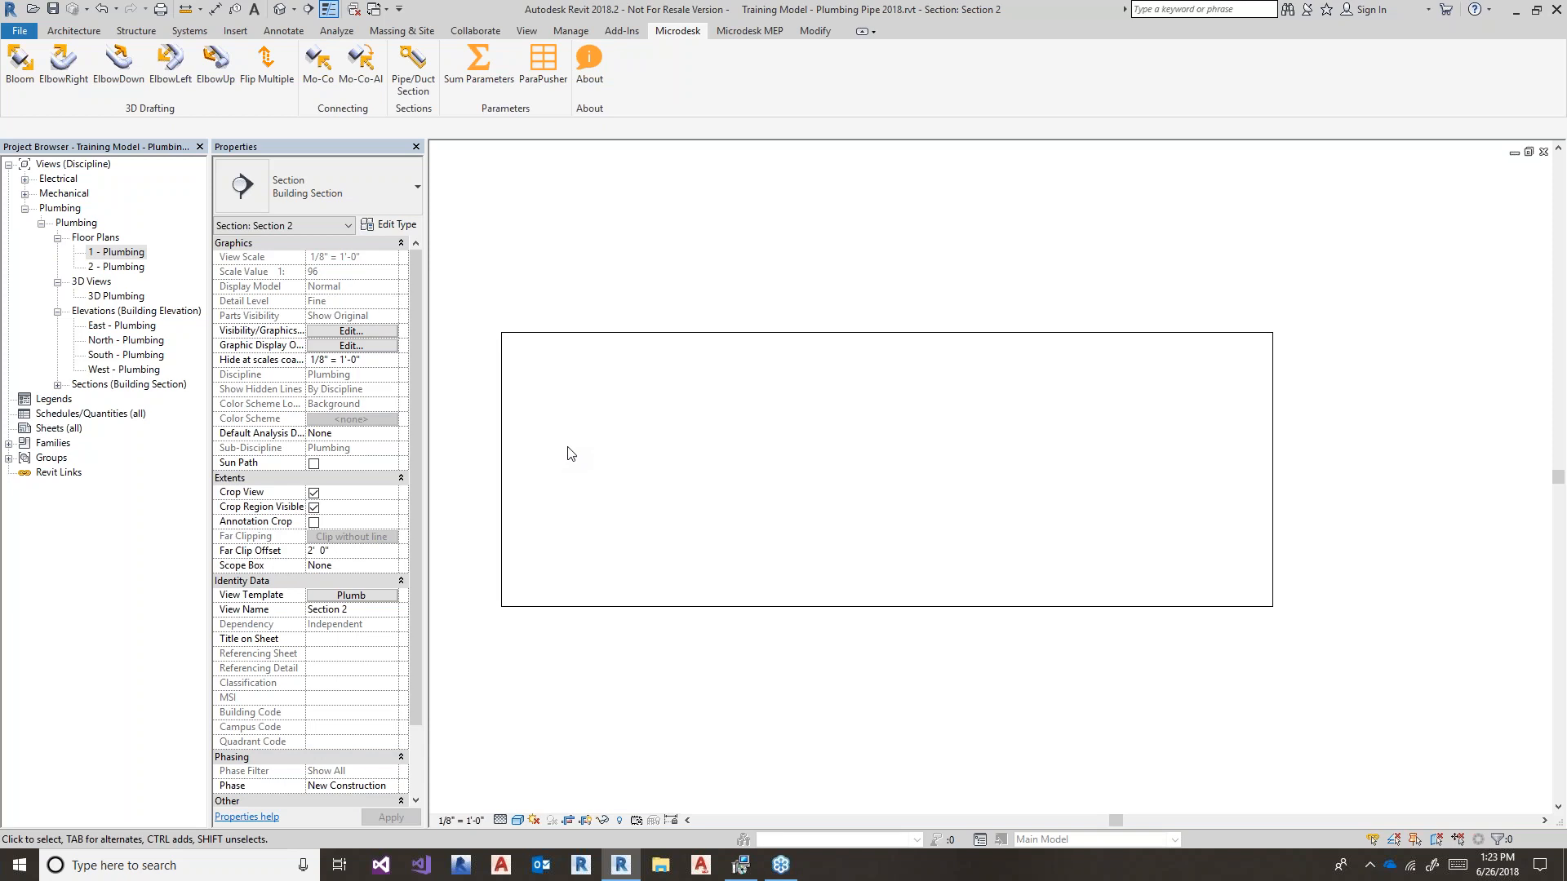
{"action": "middle_click_drag", "start_coordinate": [676, 687], "coordinate": [718, 603]}
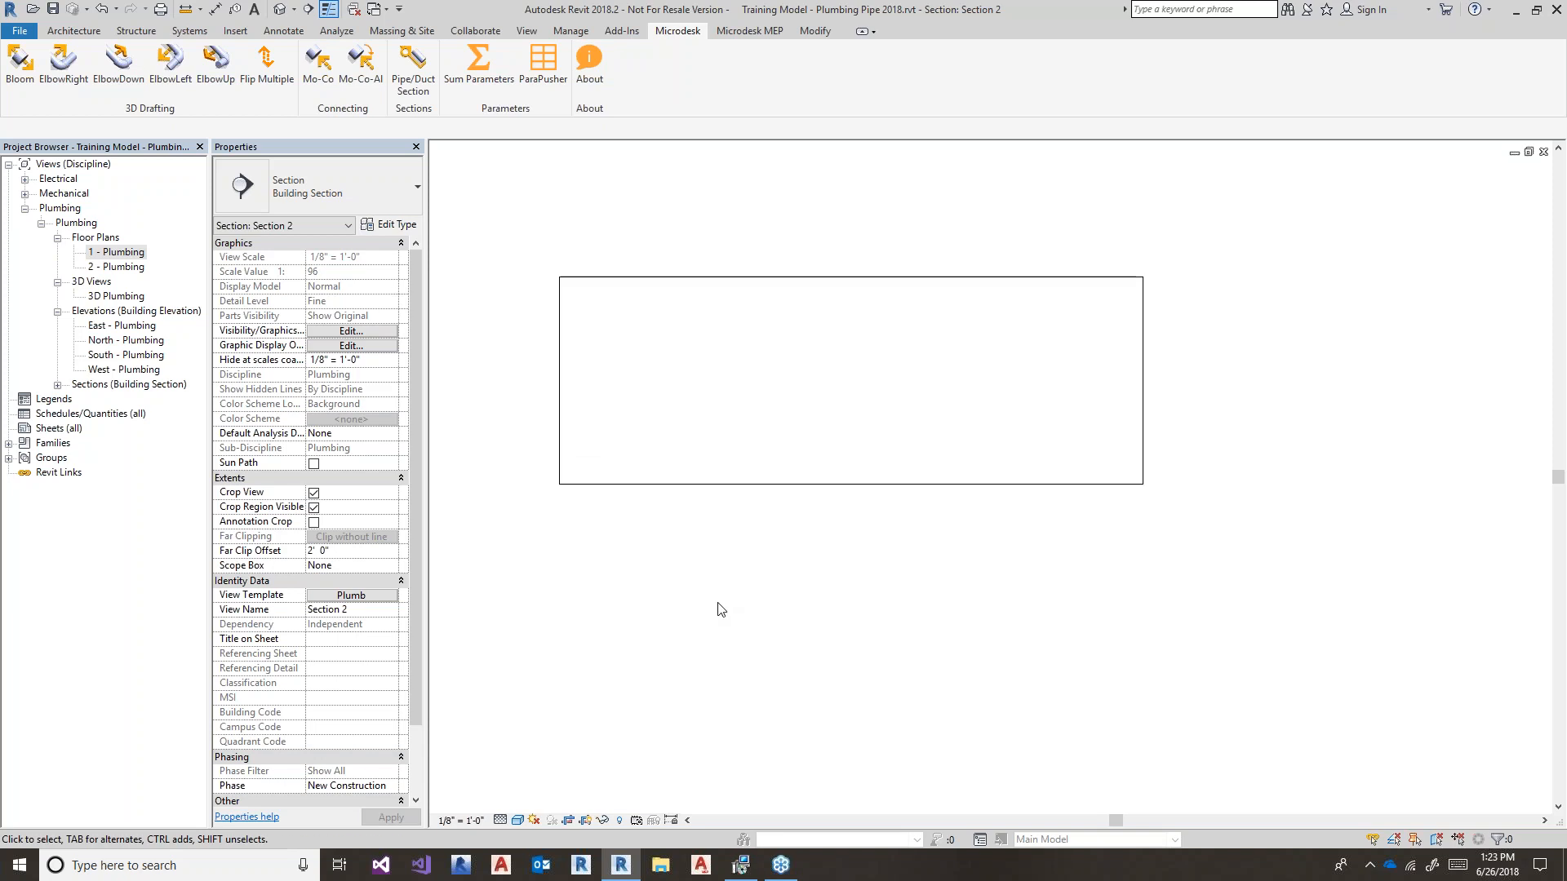
{"action": "left_click", "coordinate": [810, 487]}
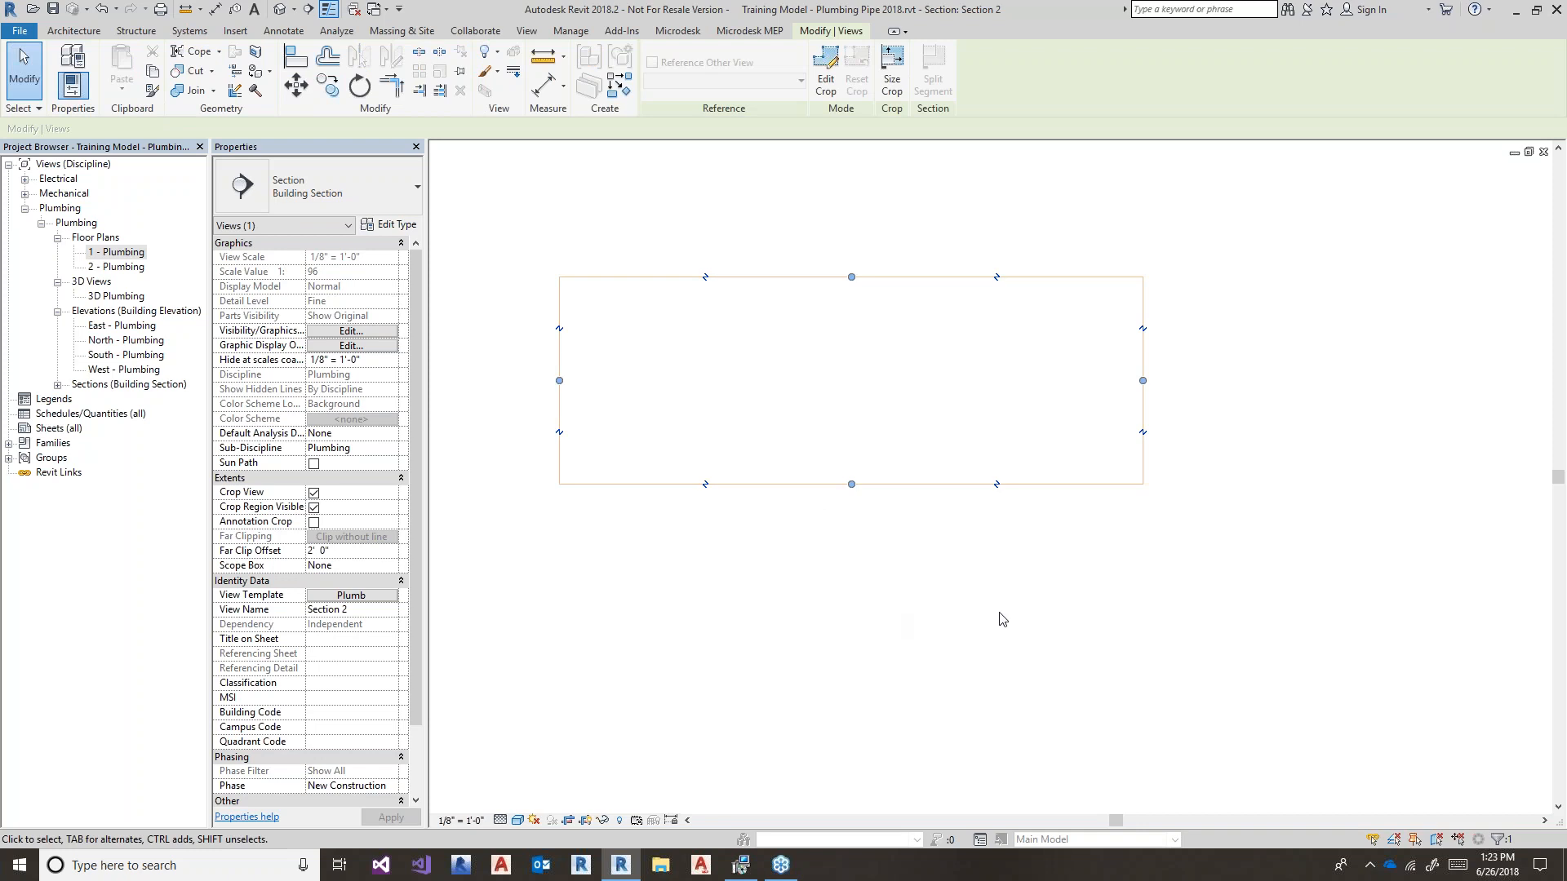
{"action": "left_click", "coordinate": [853, 487]}
{"action": "left_click_drag", "start_coordinate": [849, 515], "coordinate": [898, 689]}
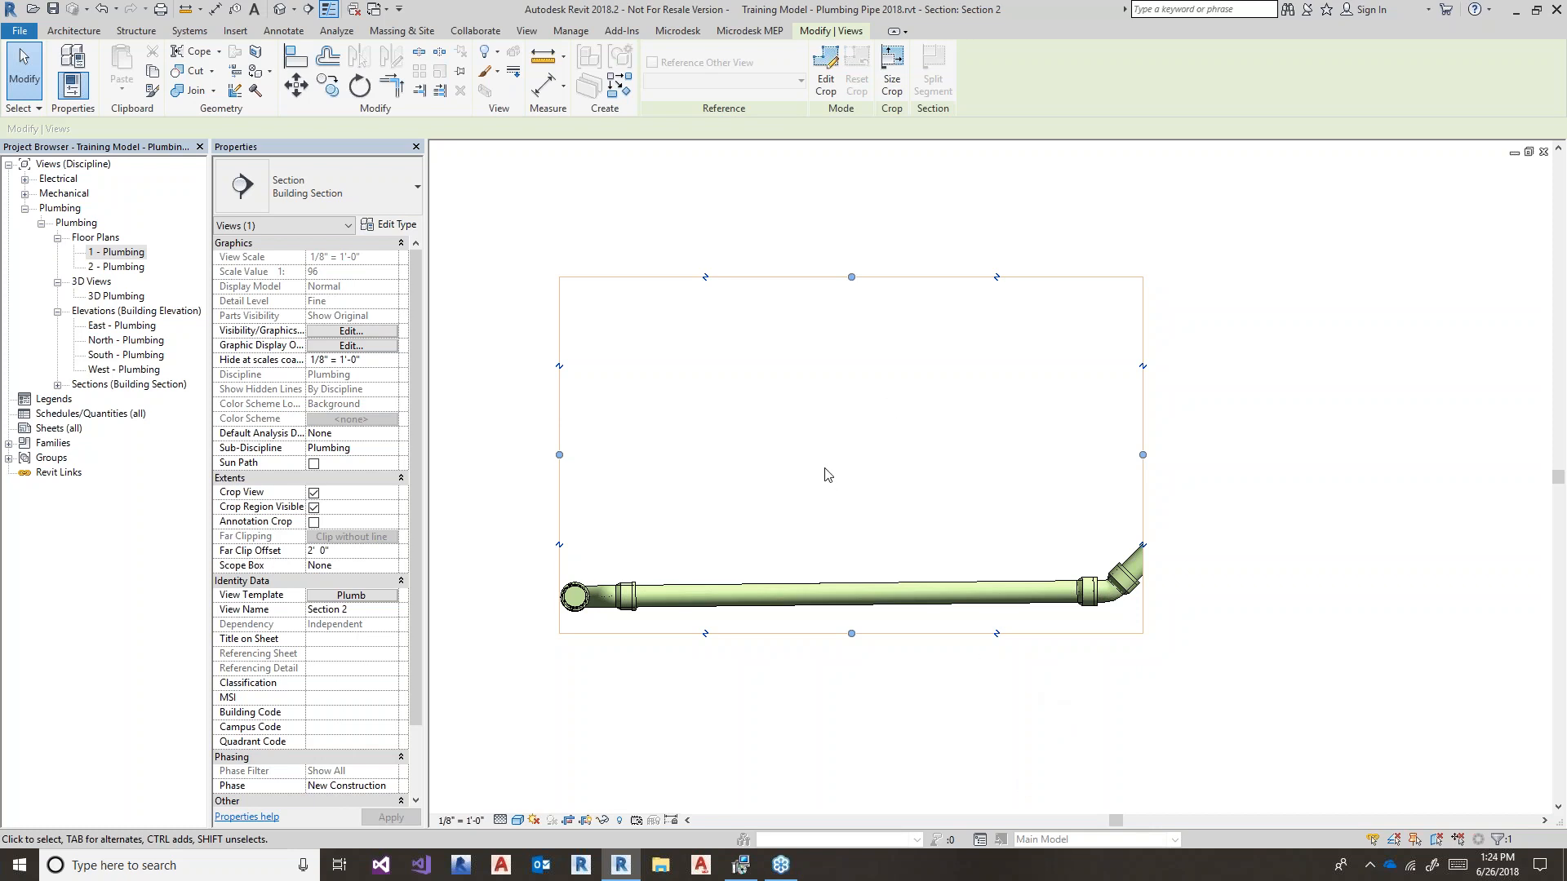
- Widen the crop region to the right toward the main's right end
{"action": "middle_click_drag", "start_coordinate": [920, 512], "coordinate": [601, 494]}
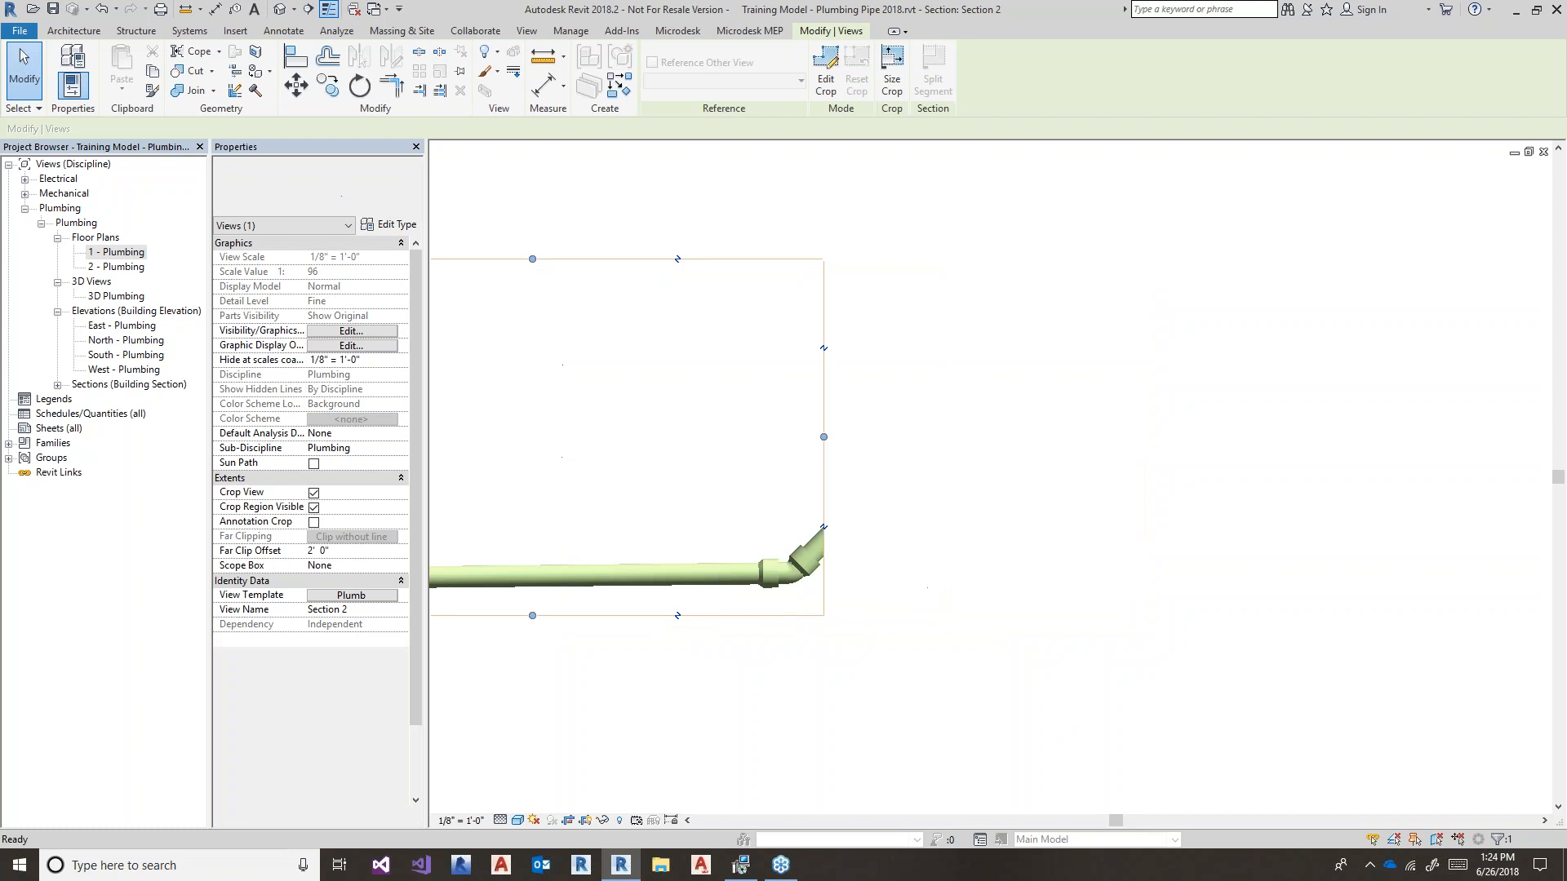
{"action": "left_click_drag", "start_coordinate": [825, 438], "coordinate": [1147, 463]}
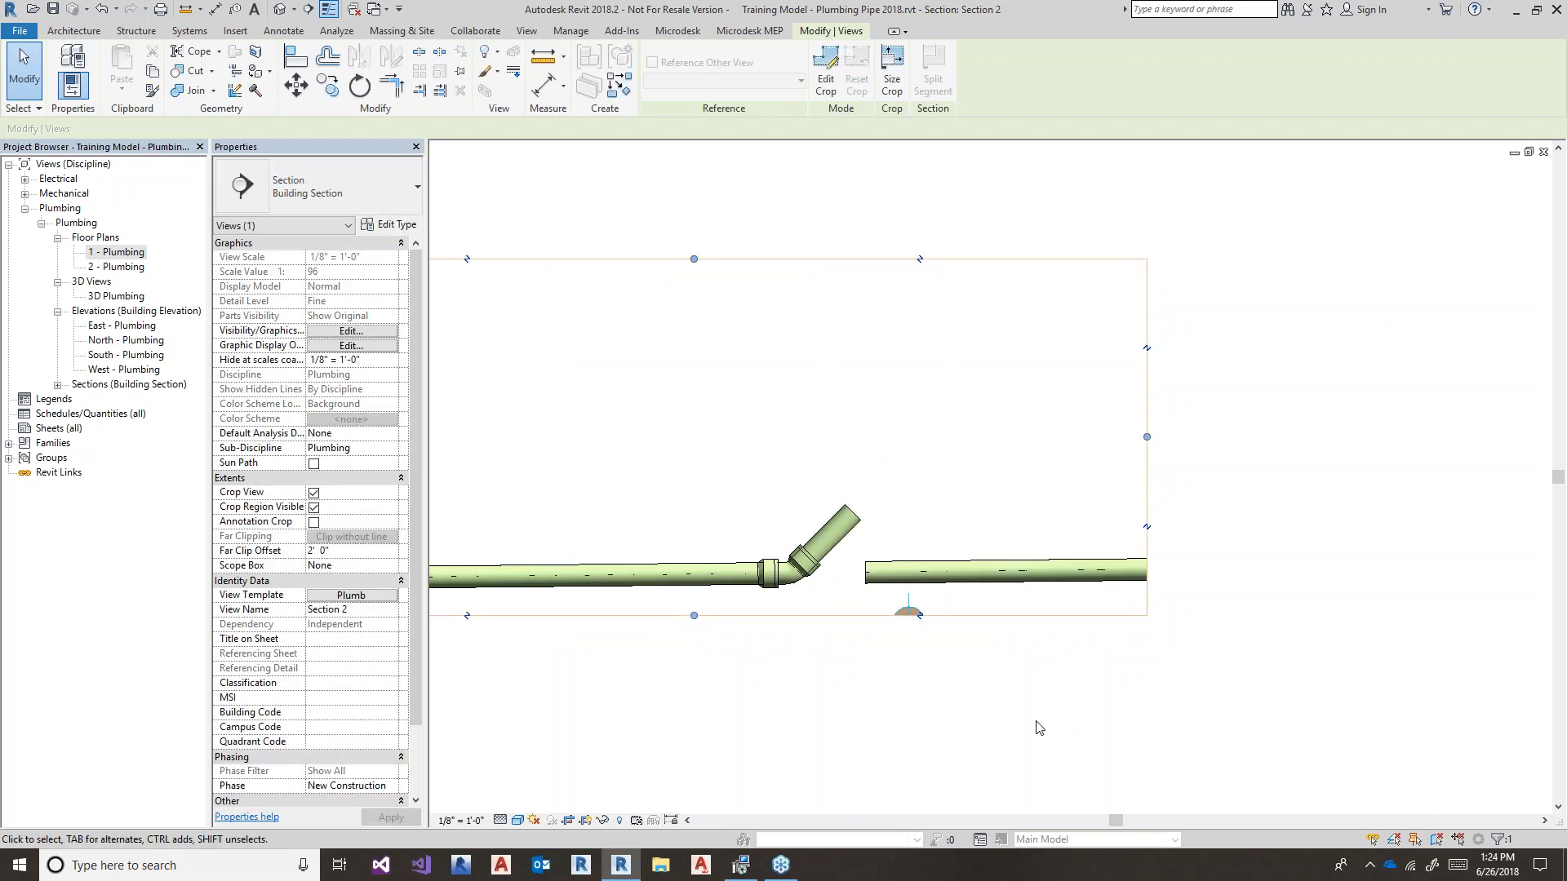
{"action": "middle_click_drag", "start_coordinate": [1018, 674], "coordinate": [944, 598]}
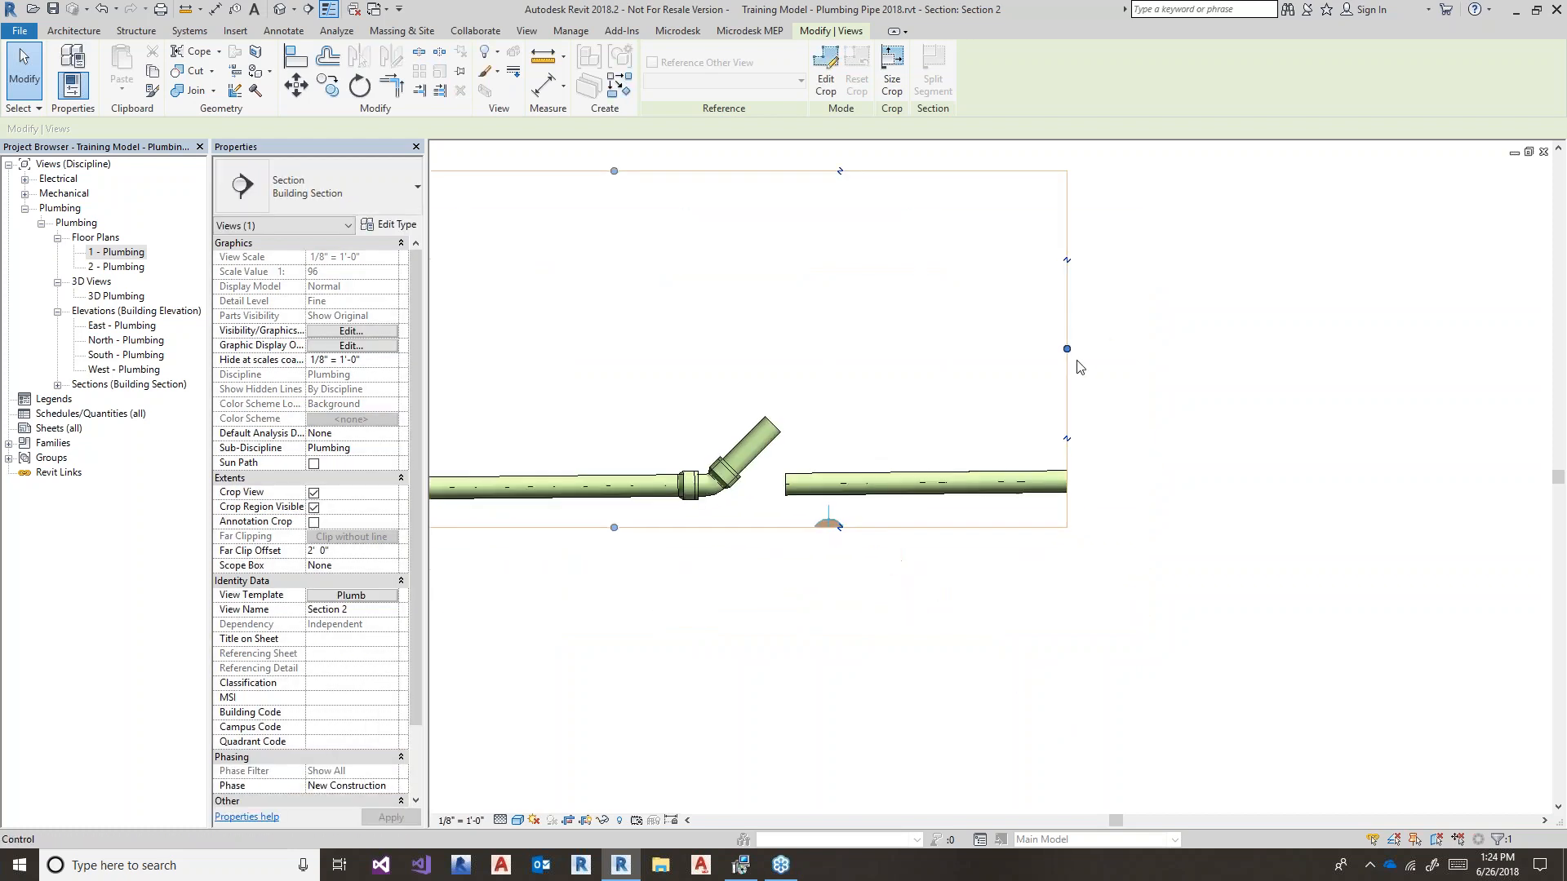
{"action": "left_click_drag", "start_coordinate": [1075, 353], "coordinate": [1177, 352]}
{"action": "left_click", "coordinate": [961, 654]}
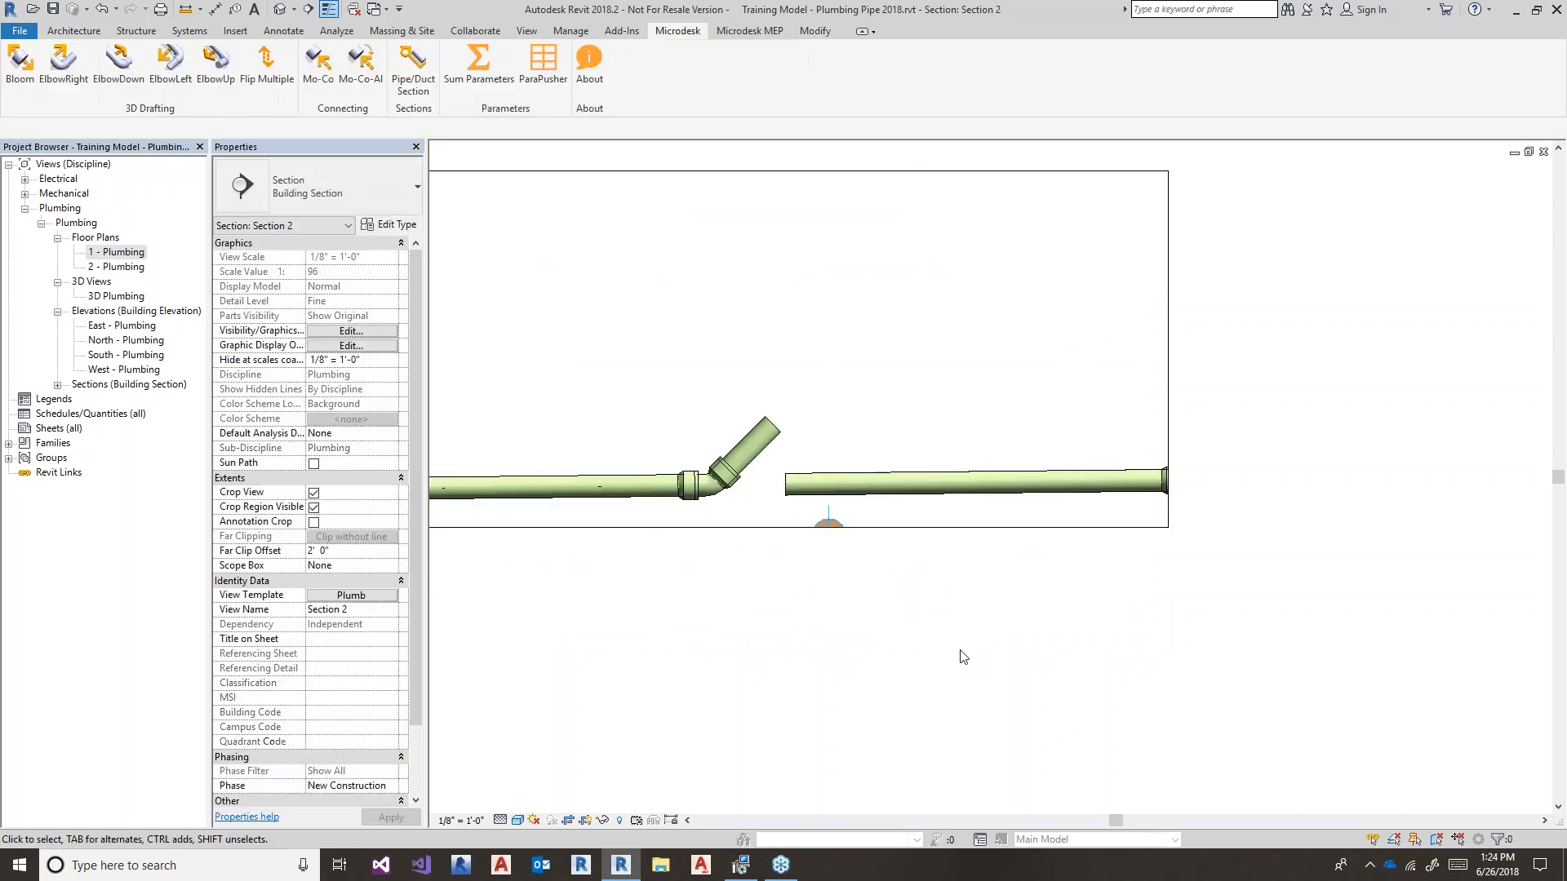
- Extend the crop further down and right to show the crossing pipe and fittings, then select the sloped pipe
{"action": "left_click", "coordinate": [919, 531]}
{"action": "scroll", "coordinate": [851, 614], "scroll_direction": "down", "scroll_amount": 1}
{"action": "left_click_drag", "start_coordinate": [710, 547], "coordinate": [710, 577]}
{"action": "scroll", "coordinate": [1010, 535], "scroll_direction": "up", "scroll_amount": 1}
{"action": "left_click_drag", "start_coordinate": [1116, 391], "coordinate": [1207, 392]}
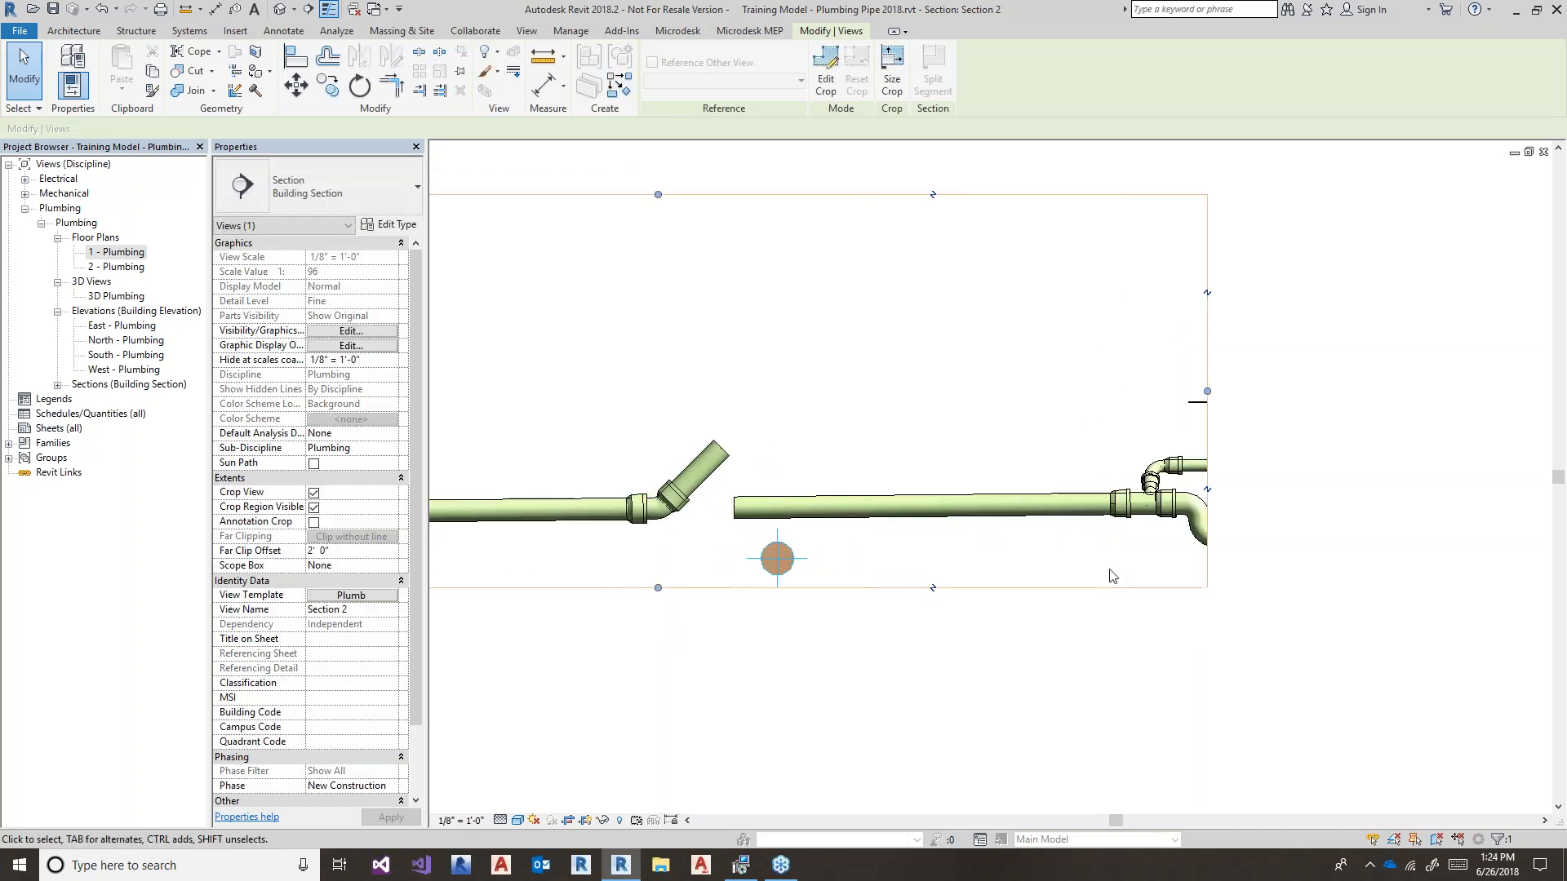
{"action": "middle_click_drag", "start_coordinate": [1091, 568], "coordinate": [988, 554]}
{"action": "left_click", "coordinate": [976, 501]}
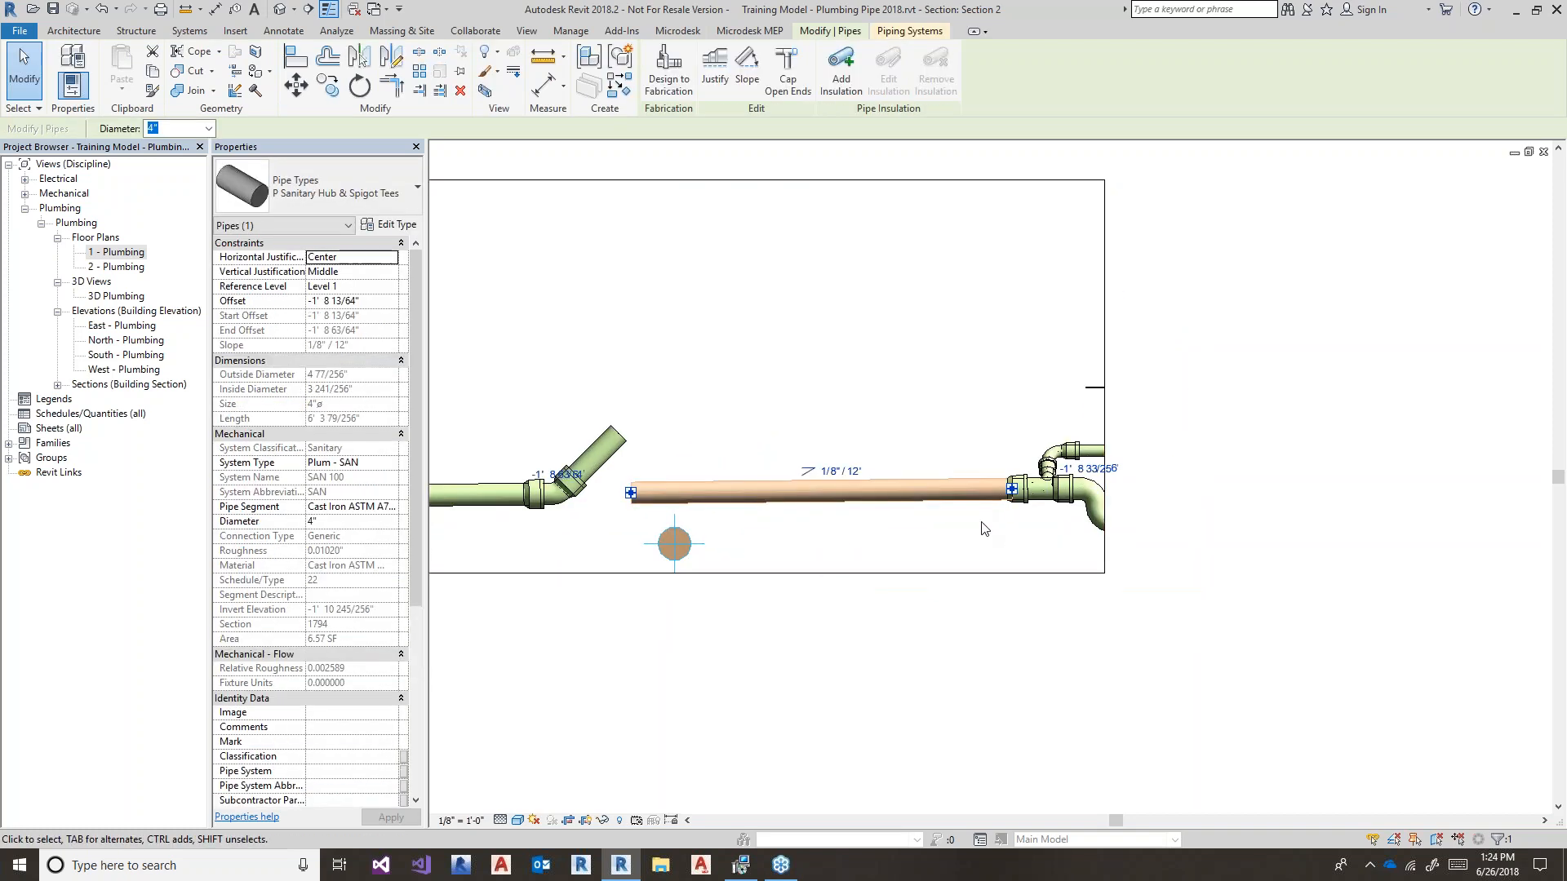
- Raise the sloped main two nudges so it clears the crossing pipe
{"action": "key", "text": "Up"}
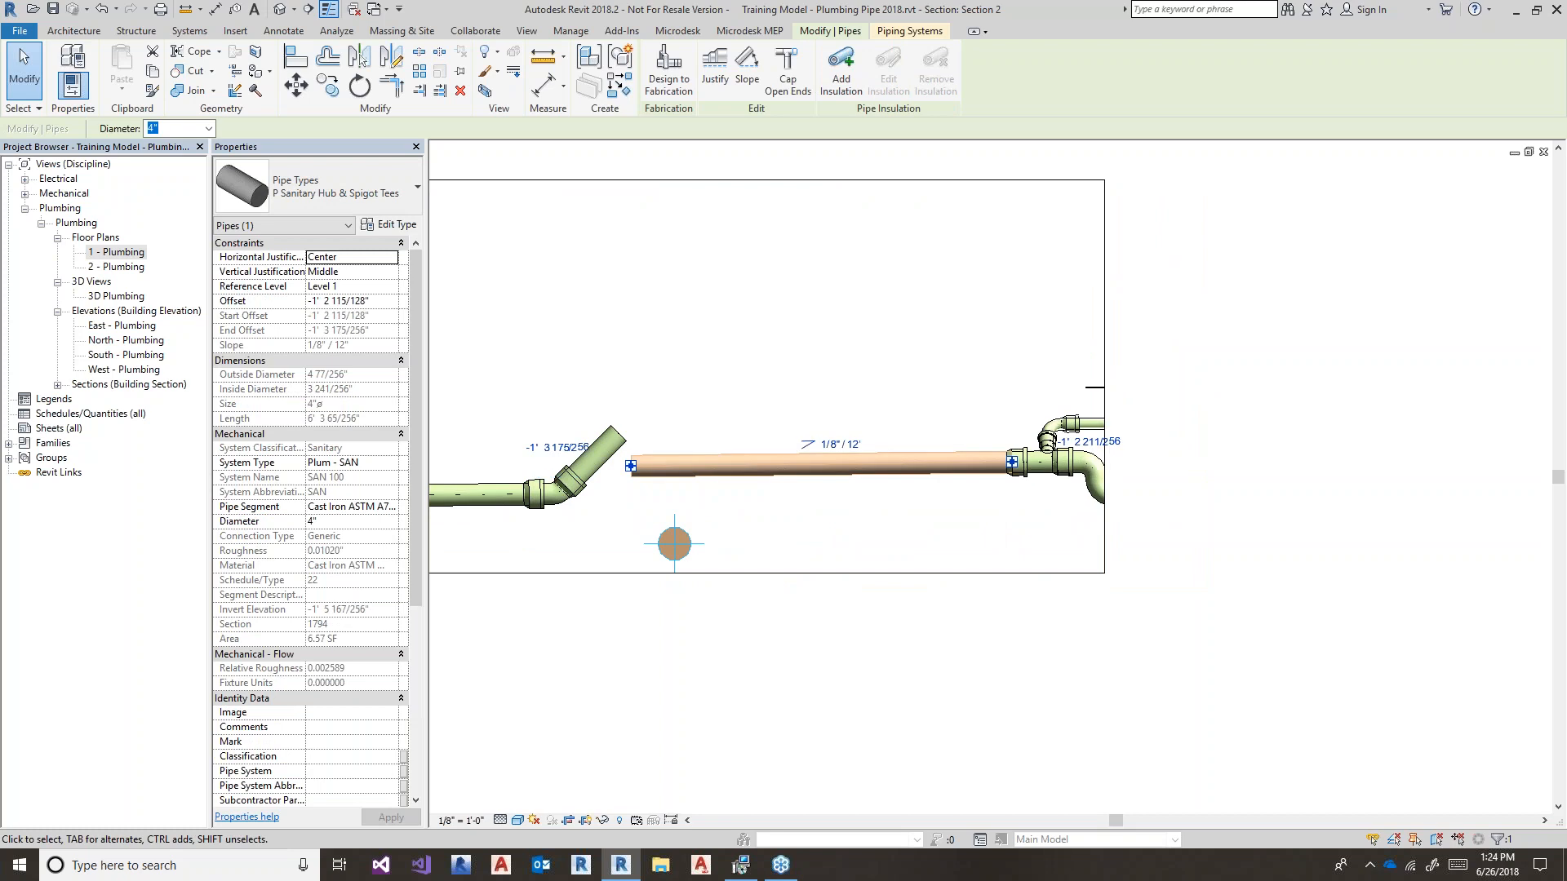
{"action": "key", "text": "Up"}
{"action": "scroll", "coordinate": [659, 478], "scroll_direction": "up", "scroll_amount": 3}
{"action": "left_click", "coordinate": [642, 487]}
{"action": "middle_click_drag", "start_coordinate": [641, 487], "coordinate": [699, 506]}
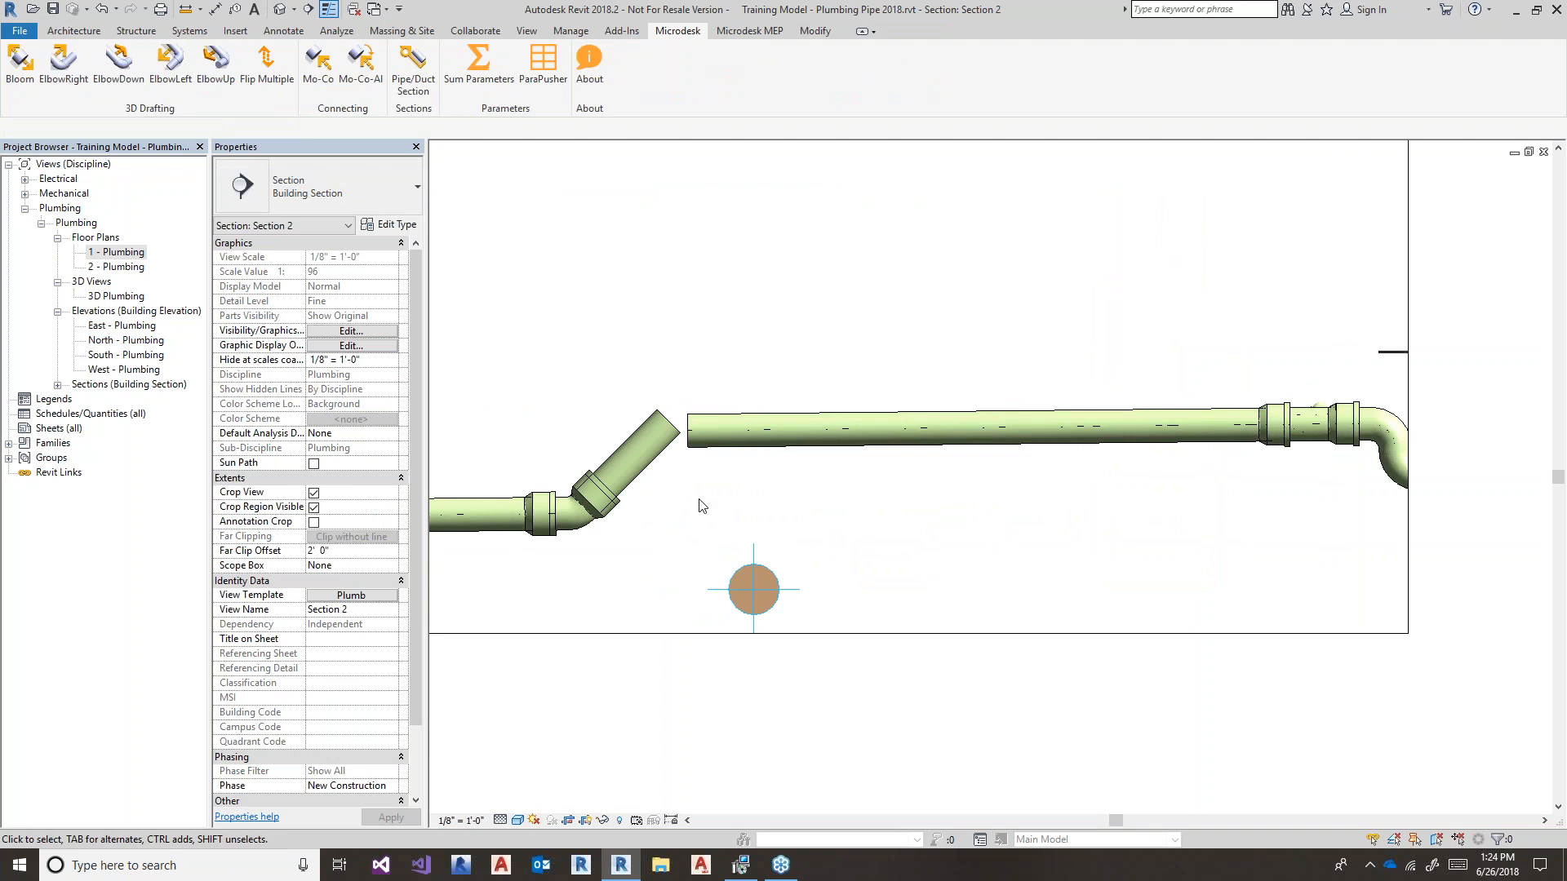
- Try Trim/Extend to Corner between the diagonal and long pipes, then undo the resulting elbow
{"action": "key", "text": "t"}
{"action": "key", "text": "r"}
{"action": "left_click", "coordinate": [625, 487]}
{"action": "left_click", "coordinate": [881, 437]}
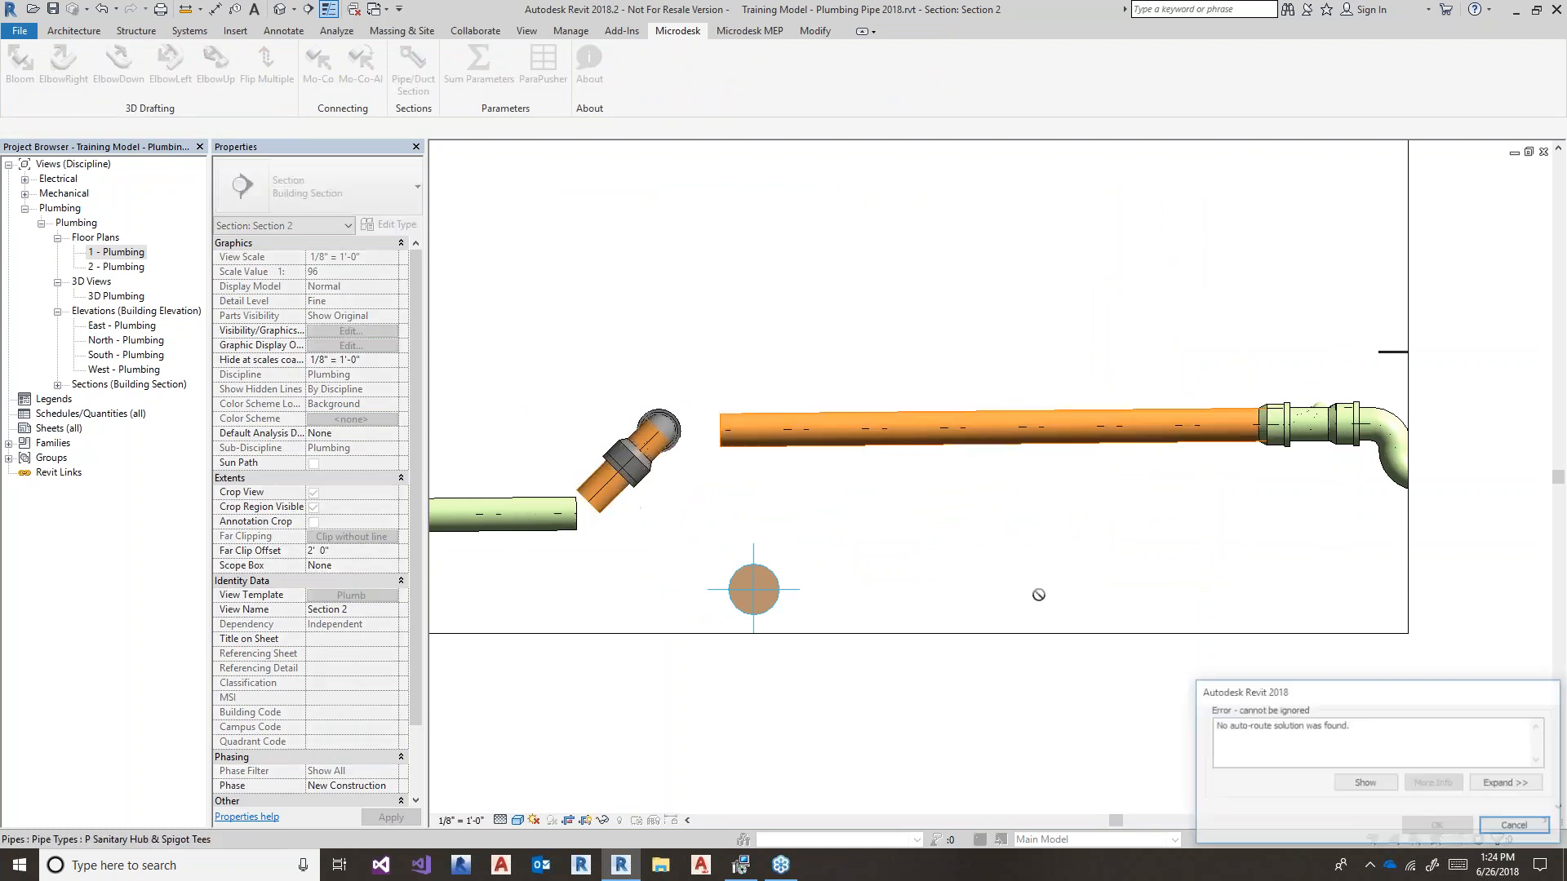
{"action": "left_click", "coordinate": [1514, 825]}
{"action": "left_click", "coordinate": [901, 435]}
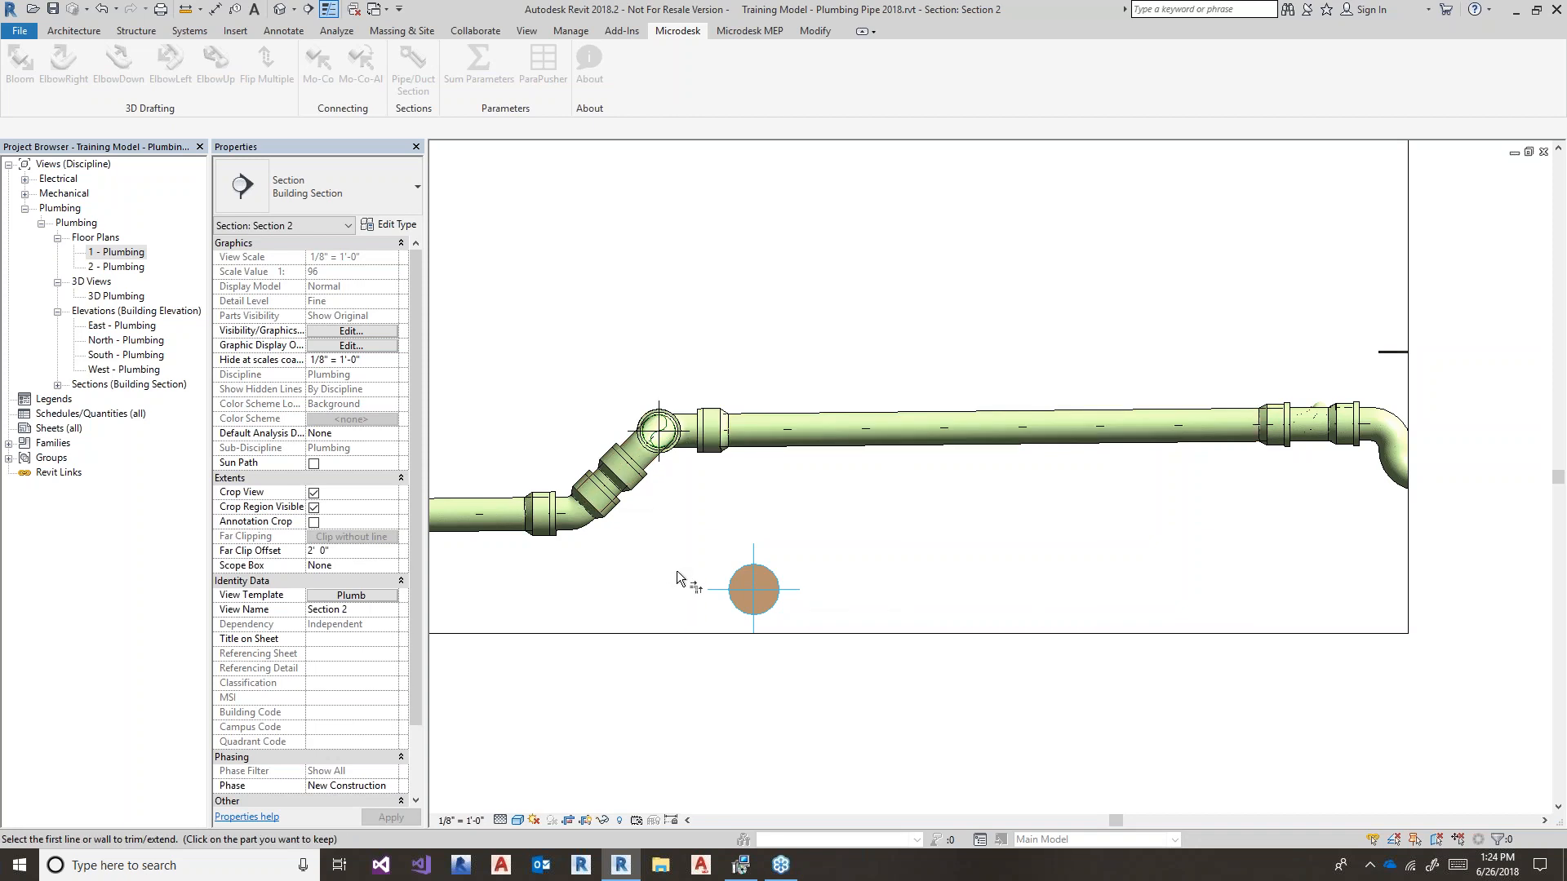
{"action": "key", "text": "ctrl+z"}
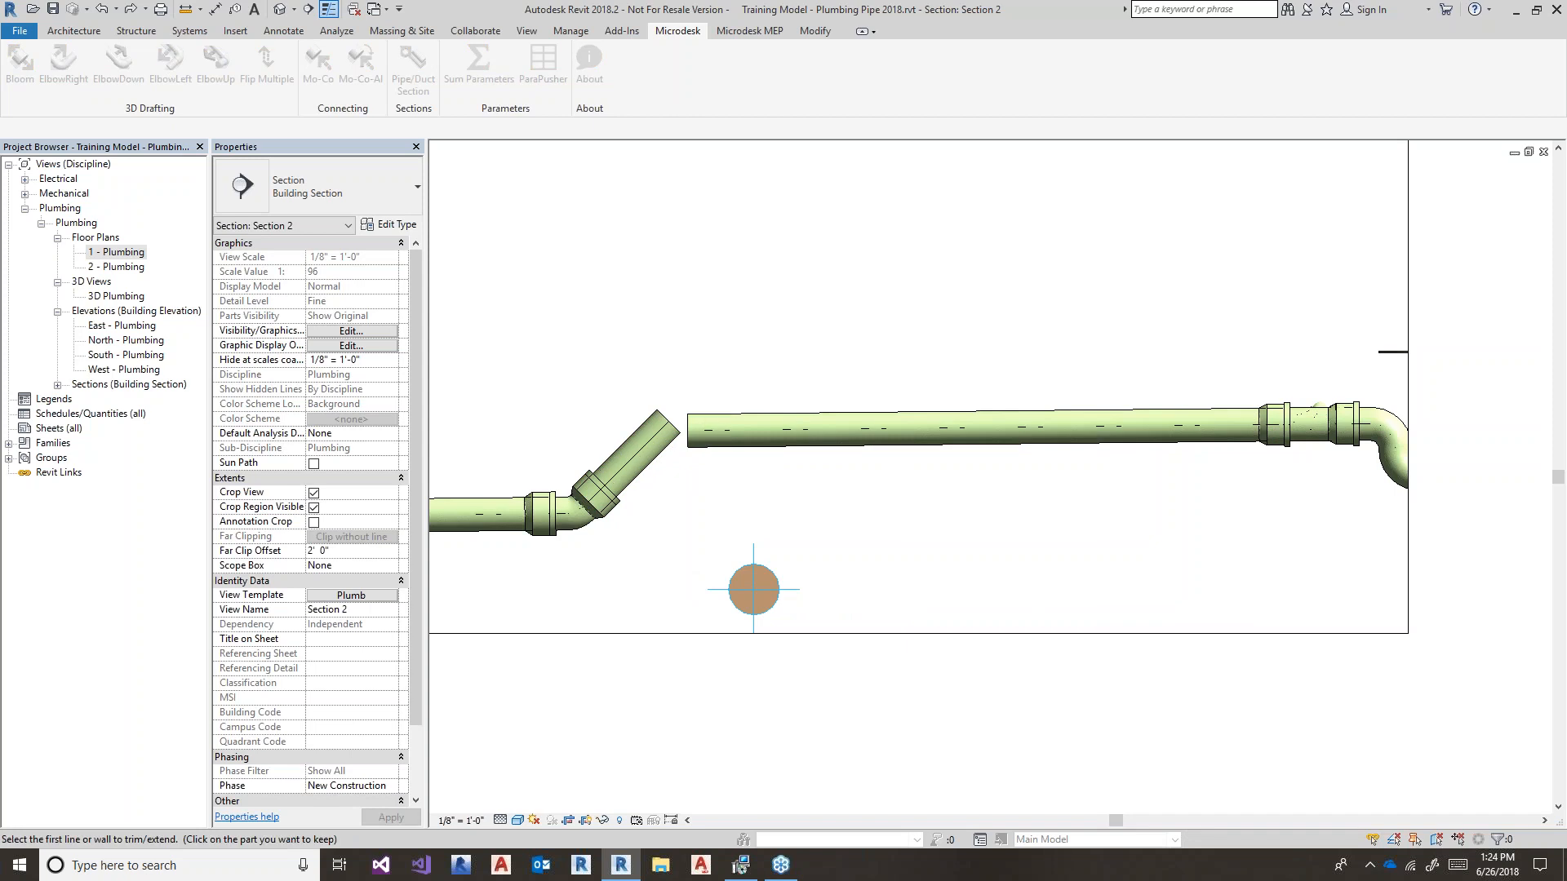
{"action": "key", "text": "Escape"}
- Draw a test pipe from the angled pipe's end at 1/8" / 12" slope, ending in an elbow
{"action": "scroll", "coordinate": [524, 451], "scroll_direction": "down", "scroll_amount": 3}
{"action": "scroll", "coordinate": [598, 522], "scroll_direction": "up", "scroll_amount": 2}
{"action": "middle_click_drag", "start_coordinate": [598, 521], "coordinate": [739, 585]}
{"action": "scroll", "coordinate": [728, 558], "scroll_direction": "up", "scroll_amount": 2}
{"action": "left_click", "coordinate": [710, 477]}
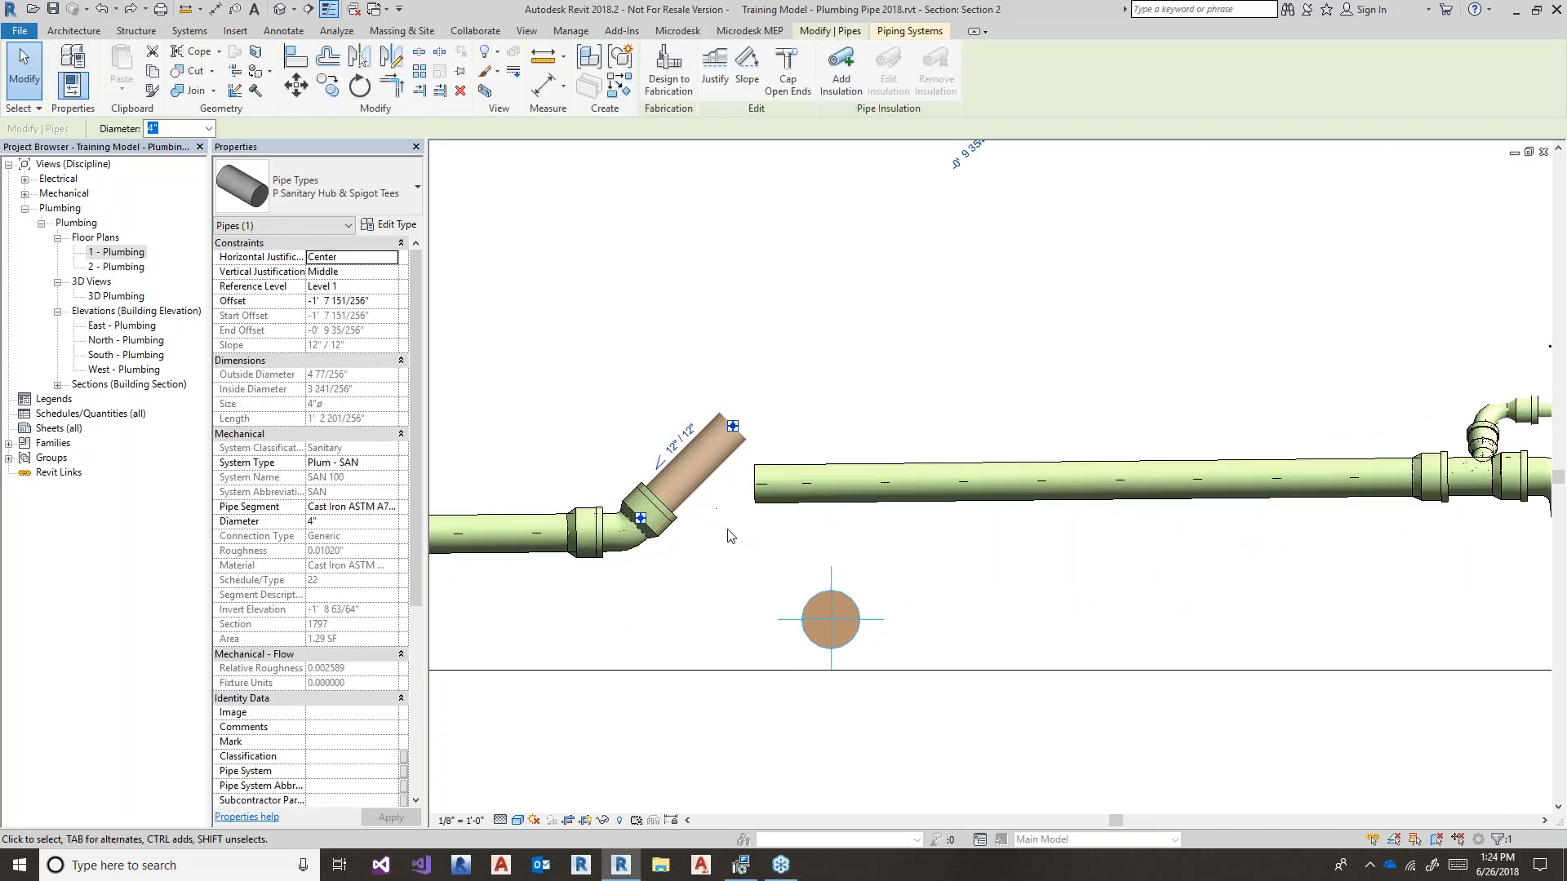
{"action": "middle_click_drag", "start_coordinate": [731, 410], "coordinate": [693, 411]}
{"action": "right_click", "coordinate": [693, 411]}
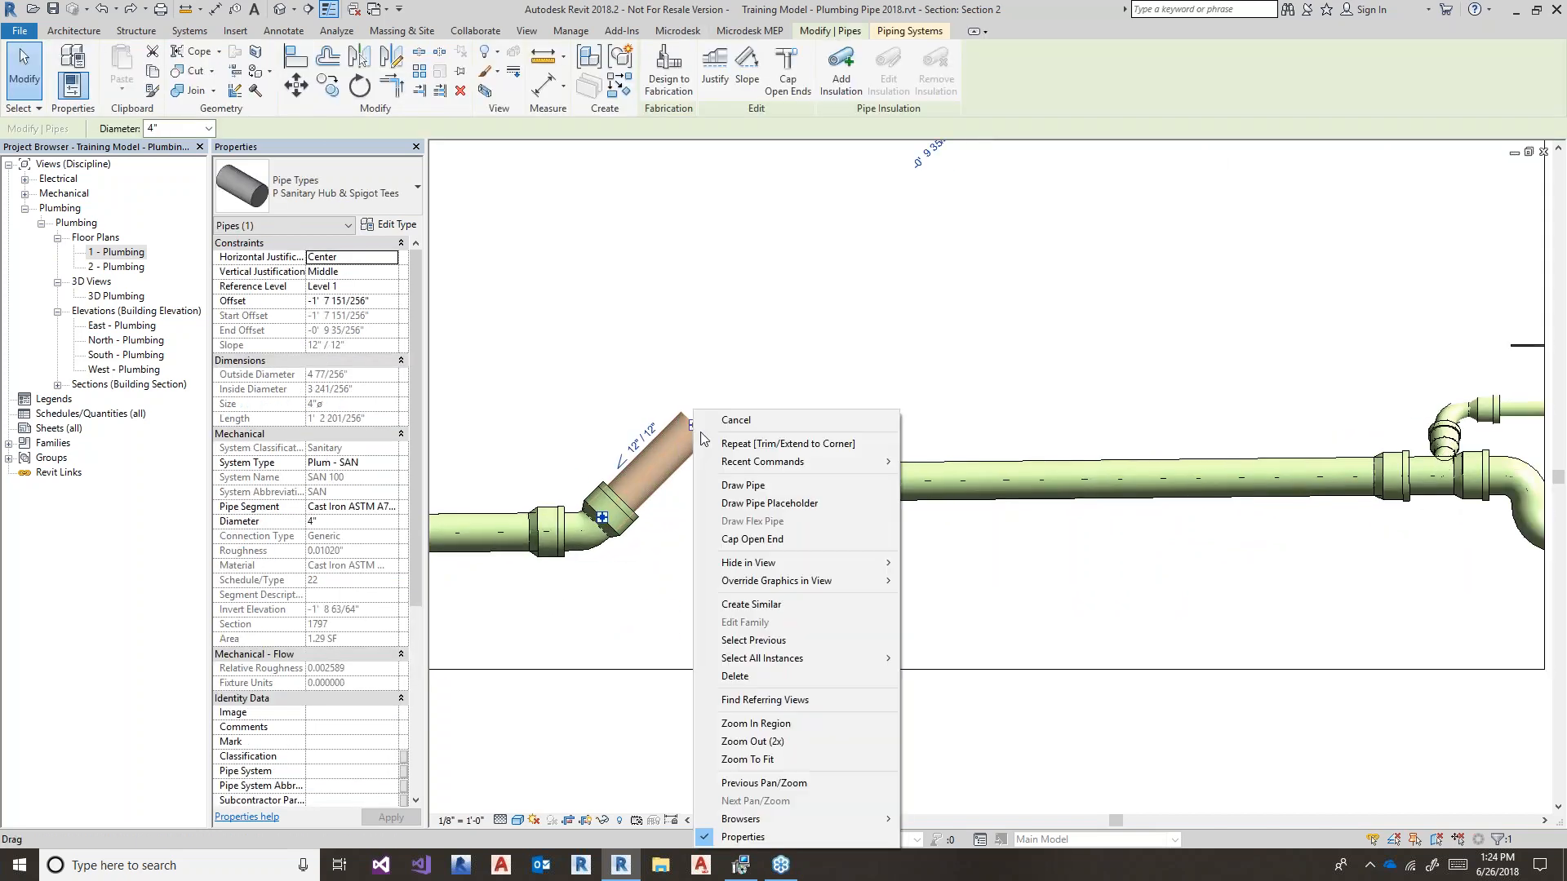
{"action": "left_click", "coordinate": [743, 485]}
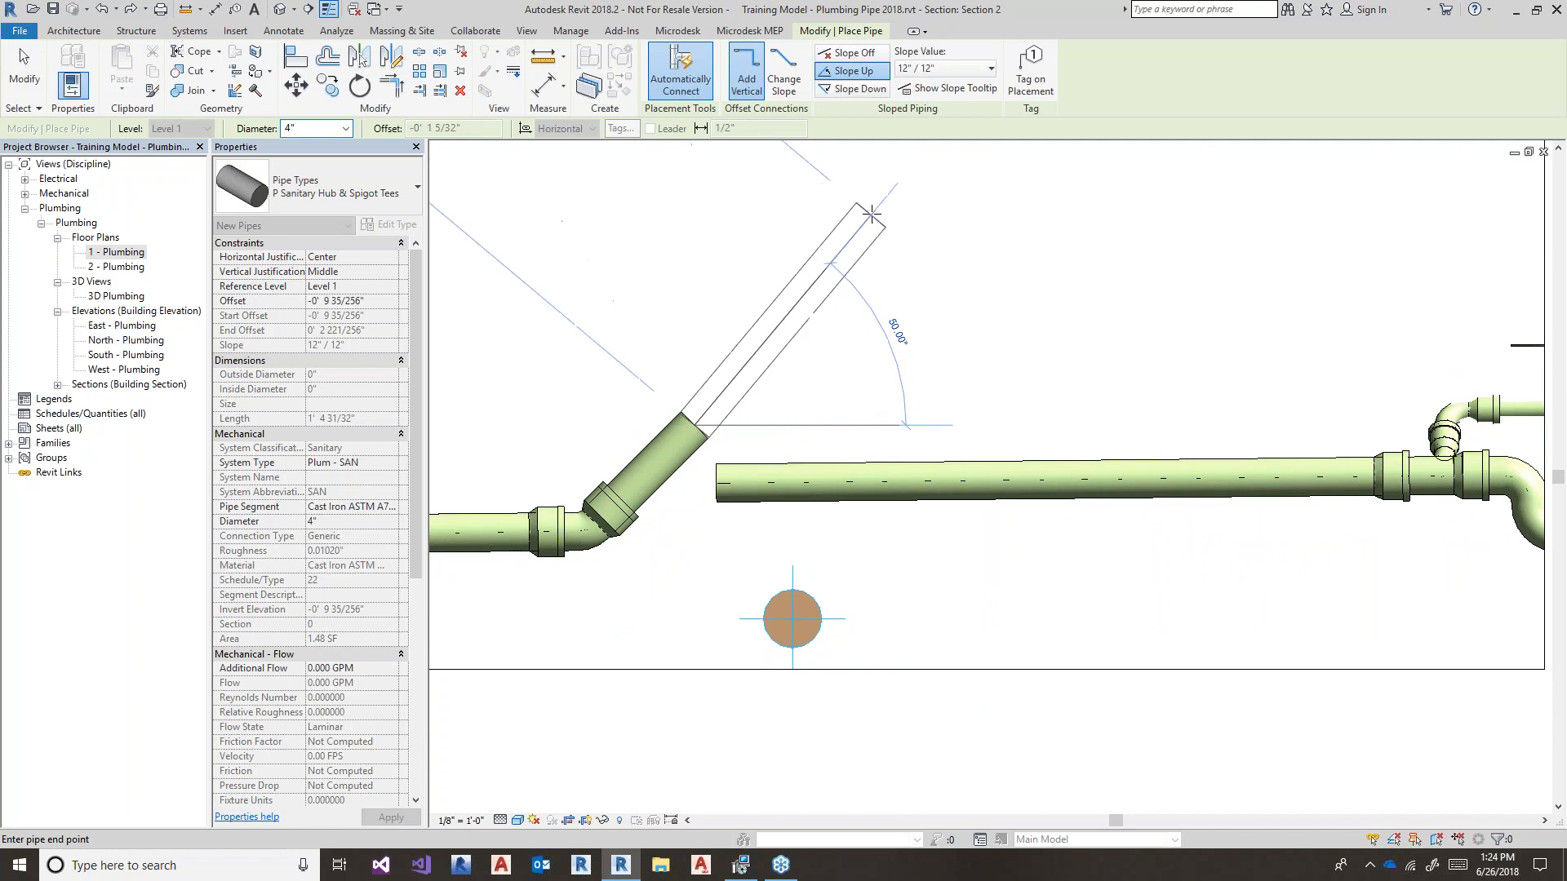
{"action": "left_click", "coordinate": [989, 68]}
{"action": "left_click", "coordinate": [951, 115]}
{"action": "left_click", "coordinate": [907, 423]}
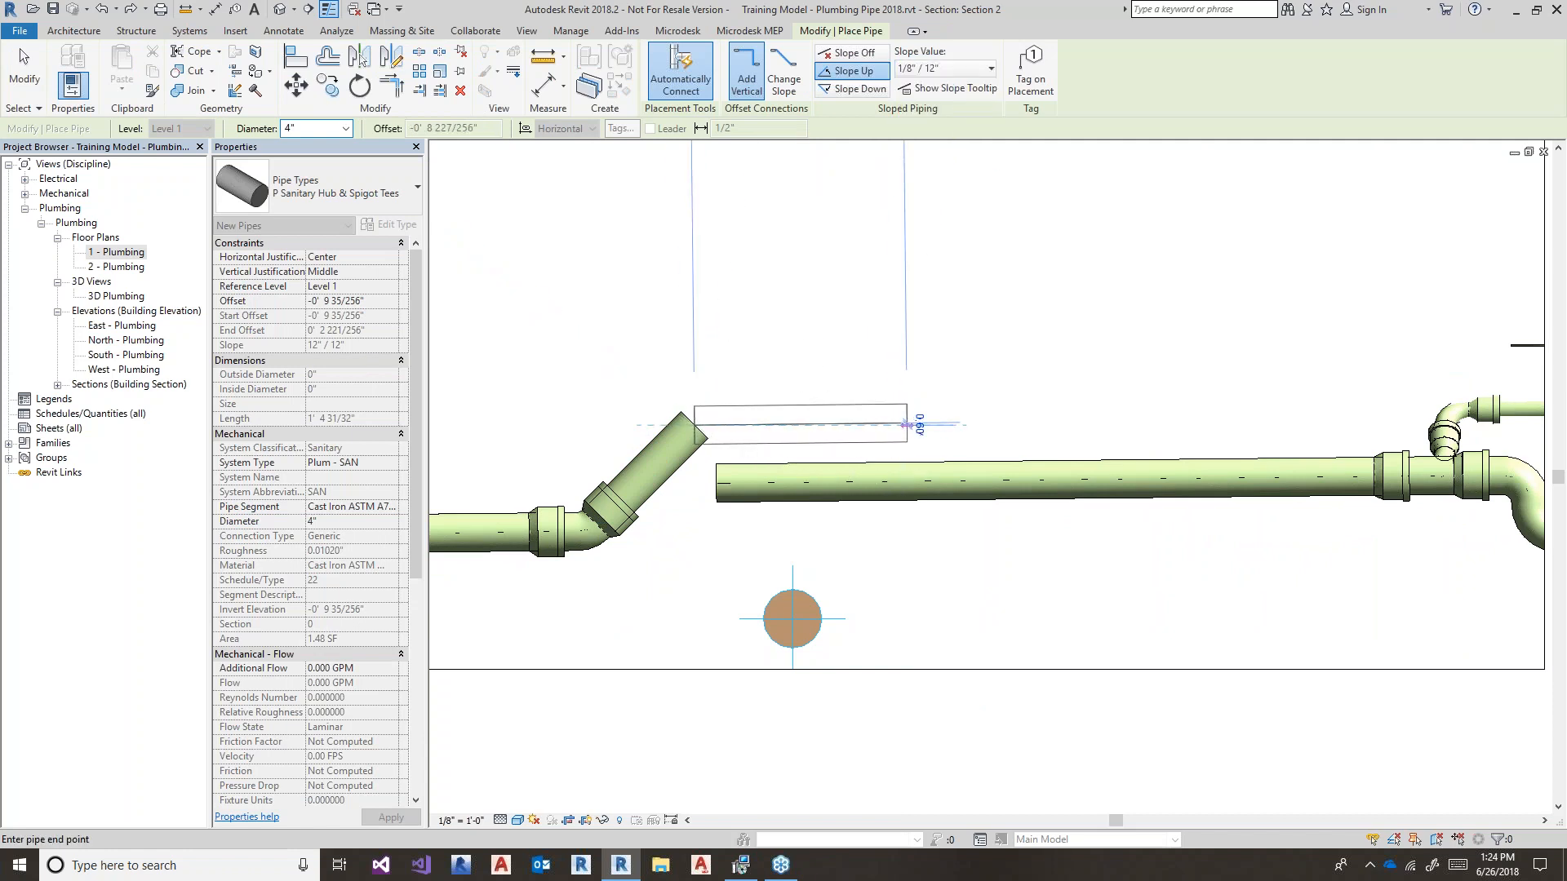
{"action": "key", "text": "Escape"}
{"action": "key", "text": "Escape"}
- Delete the short test pipe and connect the long horizontal main using Microdesk Mo-Co
{"action": "left_click", "coordinate": [772, 436]}
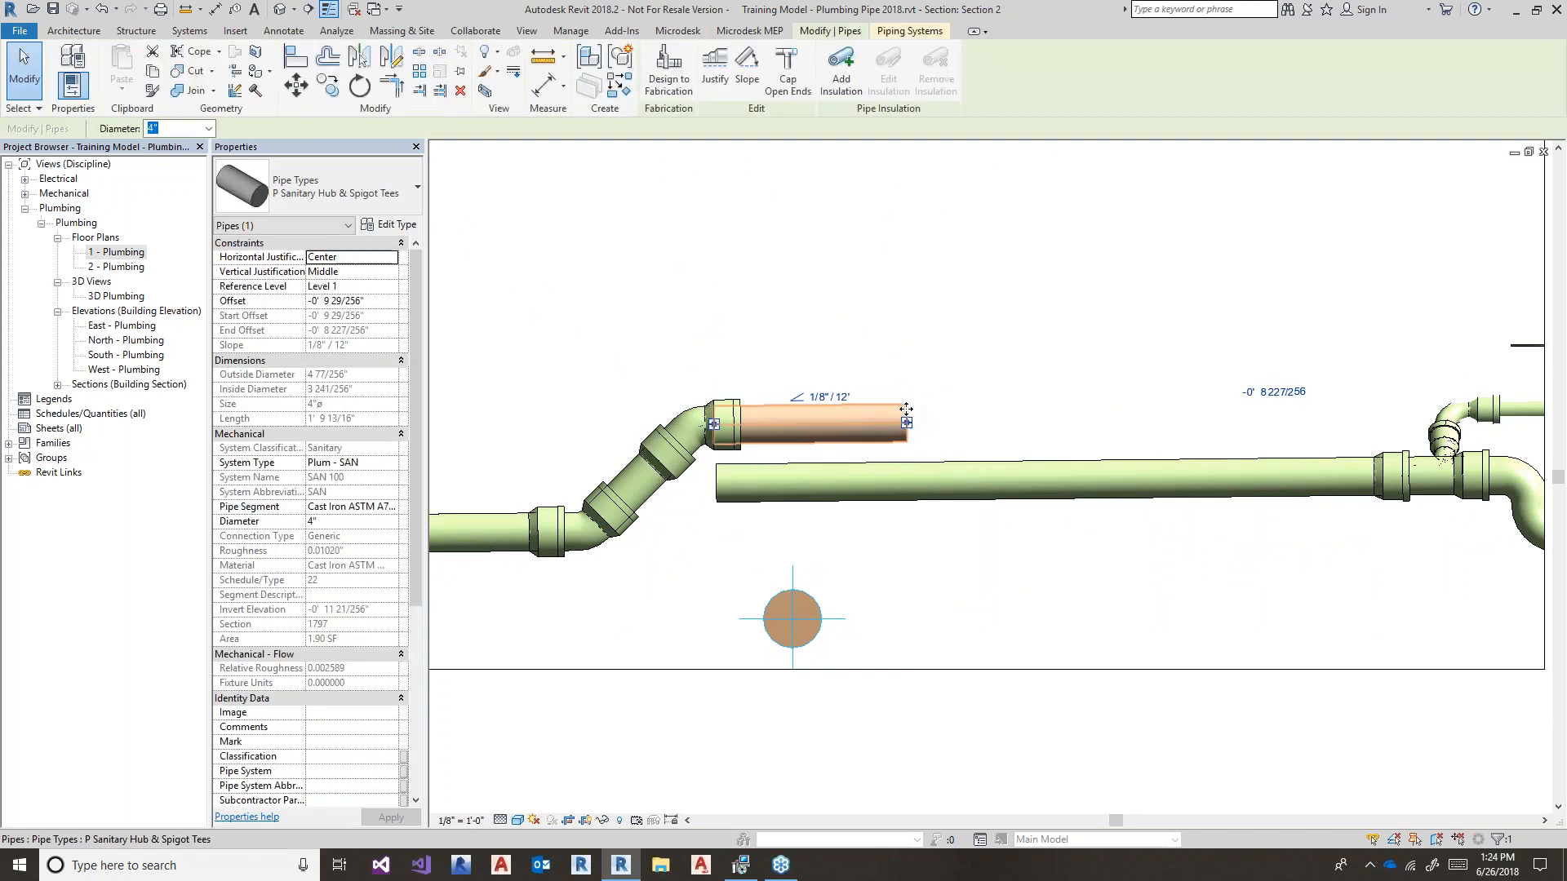
{"action": "key", "text": "Delete"}
{"action": "scroll", "coordinate": [712, 424], "scroll_direction": "down", "scroll_amount": 3}
{"action": "middle_click_drag", "start_coordinate": [782, 473], "coordinate": [679, 526]}
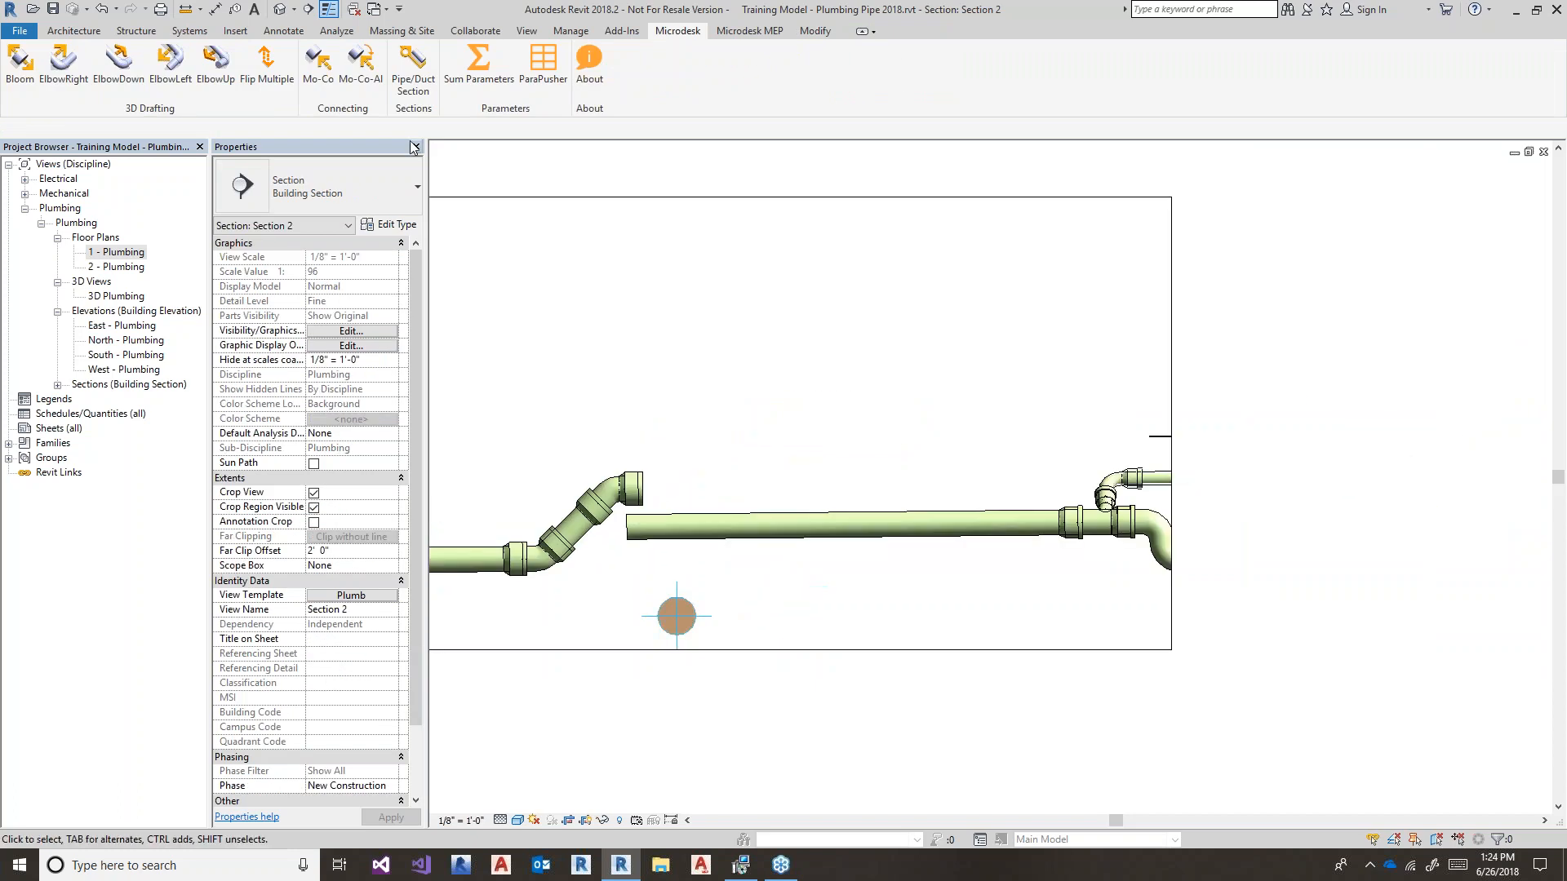
{"action": "left_click", "coordinate": [323, 69]}
{"action": "left_click", "coordinate": [685, 526]}
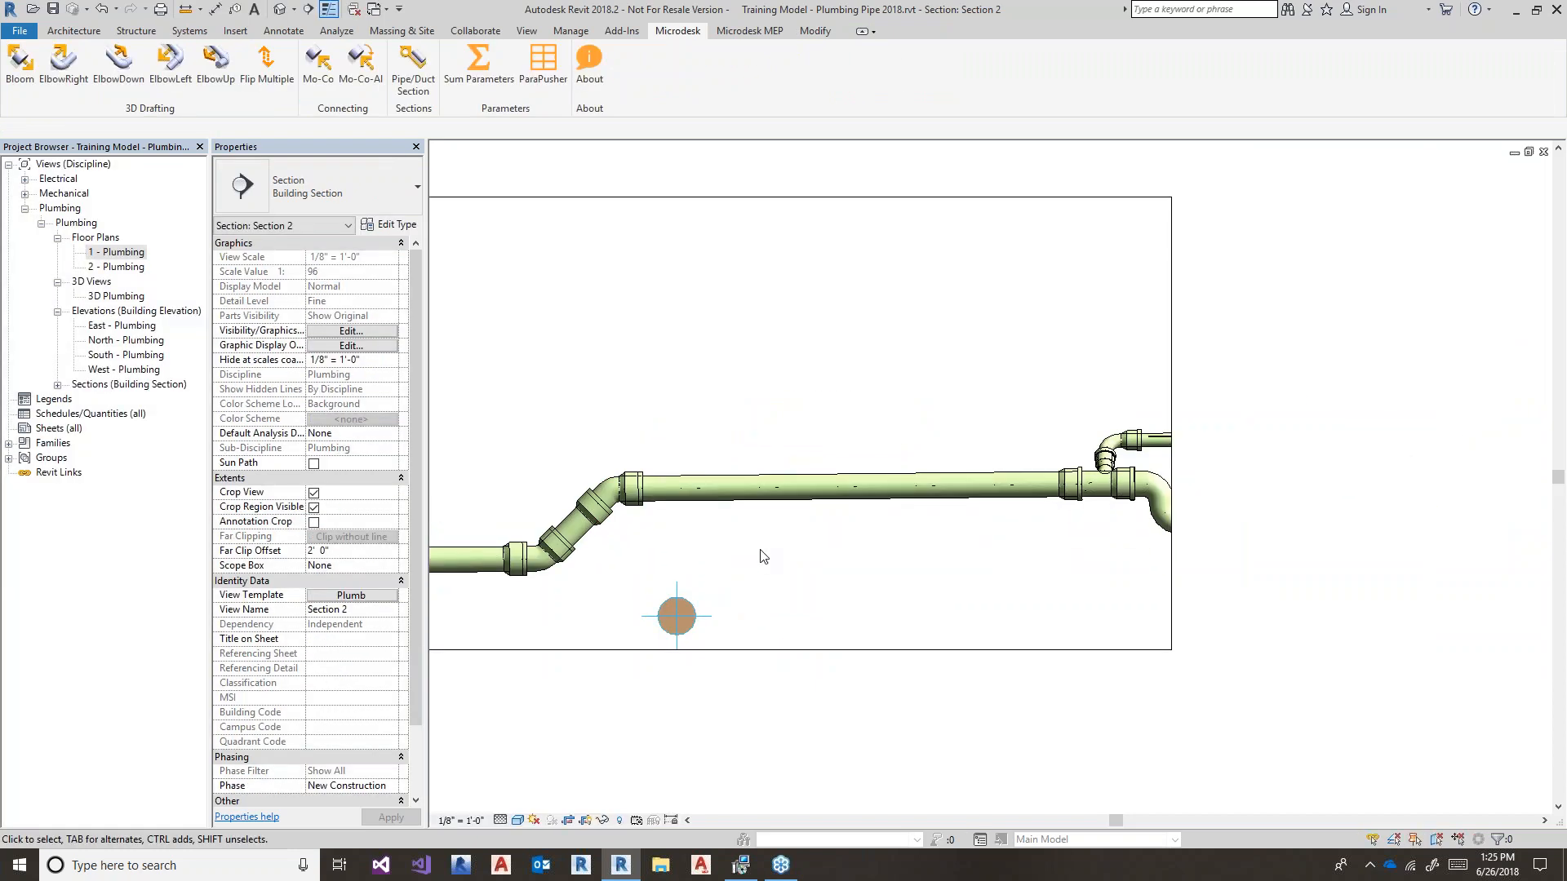
- Tile the views, maximize the plumbing 3D view, and change the main to P Sanitary Hub & Spigot Wyes
{"action": "key", "text": "w"}
{"action": "key", "text": "t"}
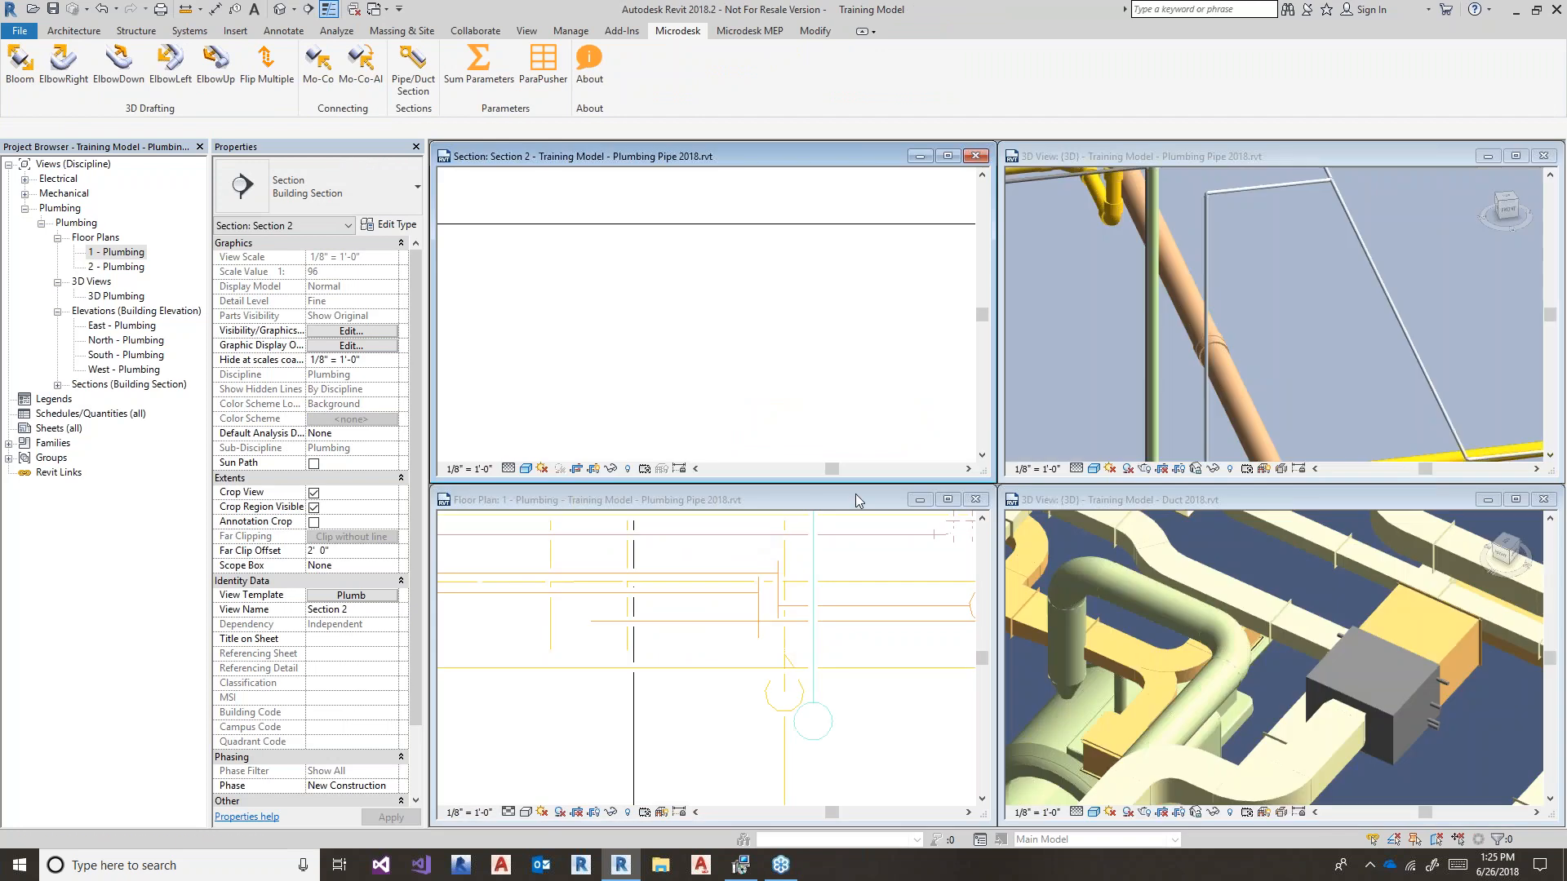
{"action": "left_click", "coordinate": [1159, 213]}
{"action": "double_click", "coordinate": [1159, 169]}
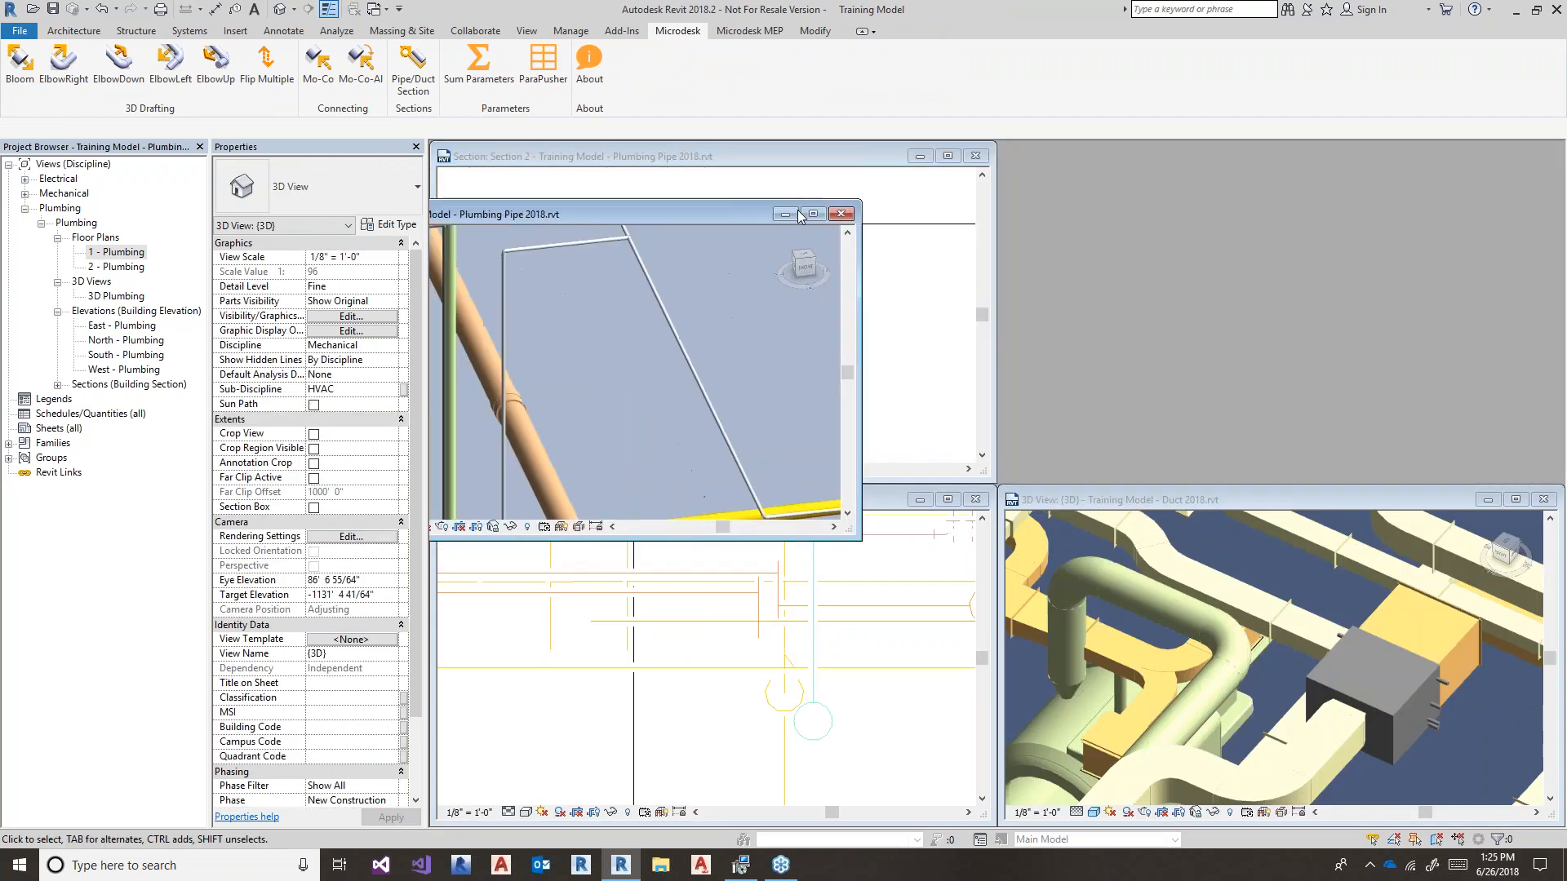
{"action": "scroll", "coordinate": [800, 576], "scroll_direction": "up", "scroll_amount": 1}
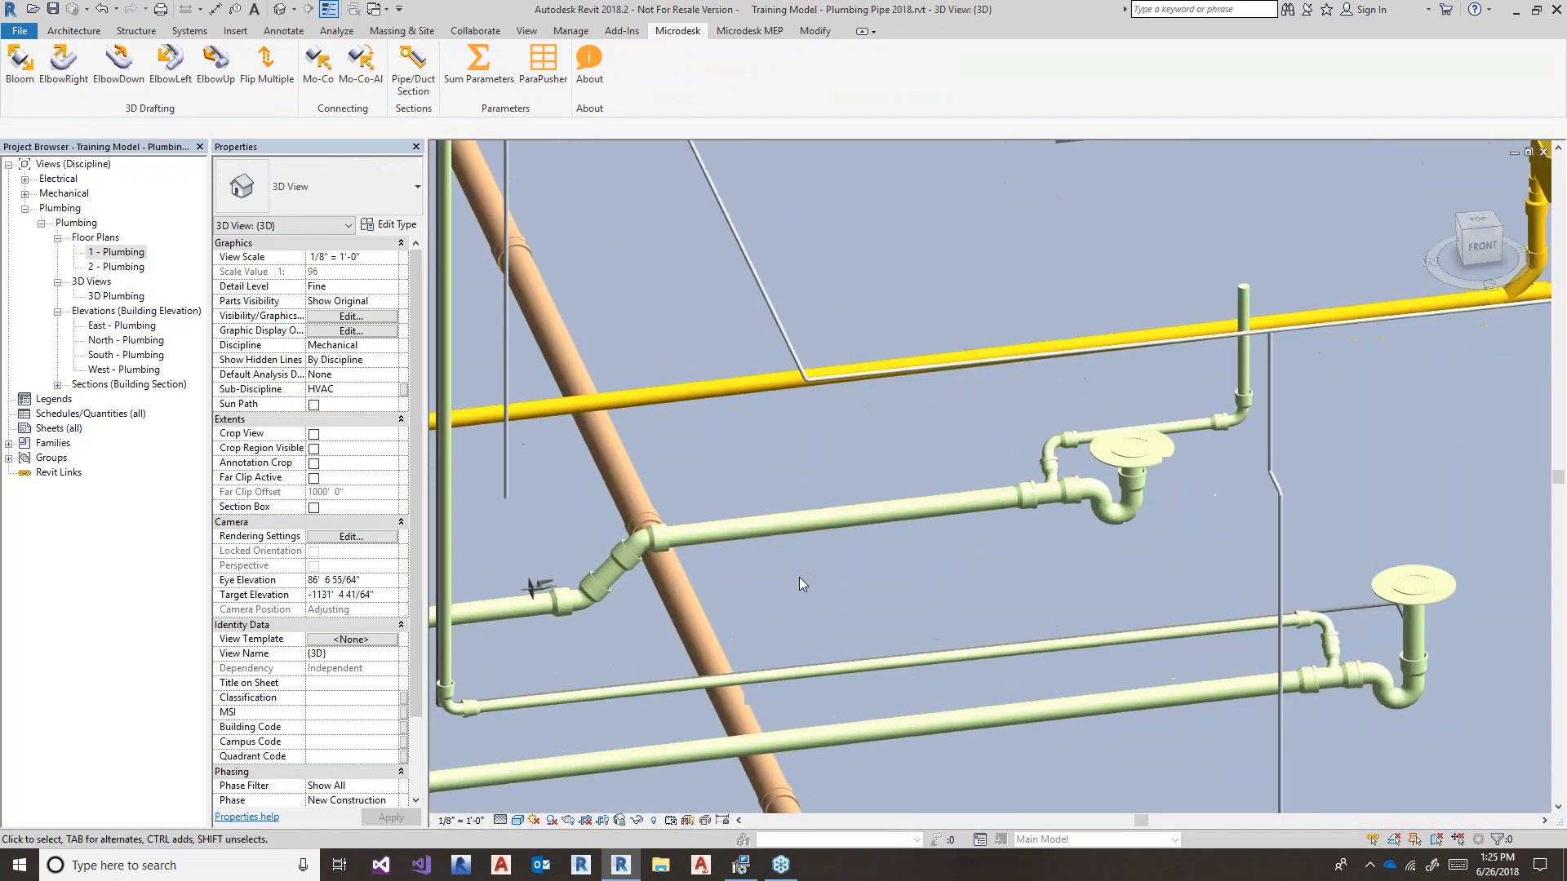
{"action": "left_click", "coordinate": [782, 523]}
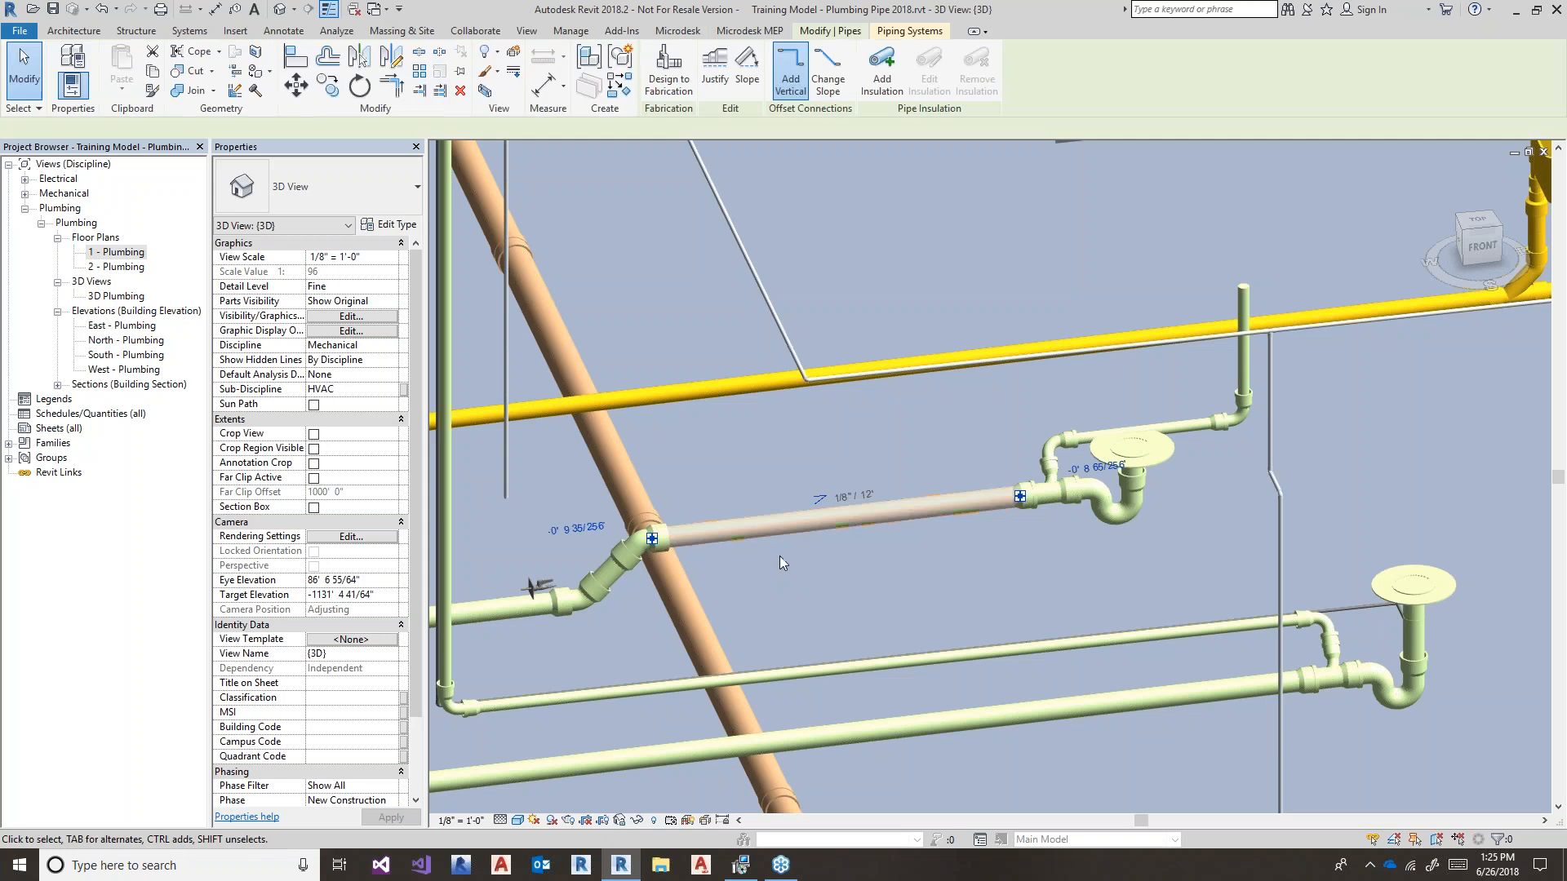
{"action": "middle_click_drag", "start_coordinate": [775, 572], "coordinate": [856, 645], "text": "shift"}
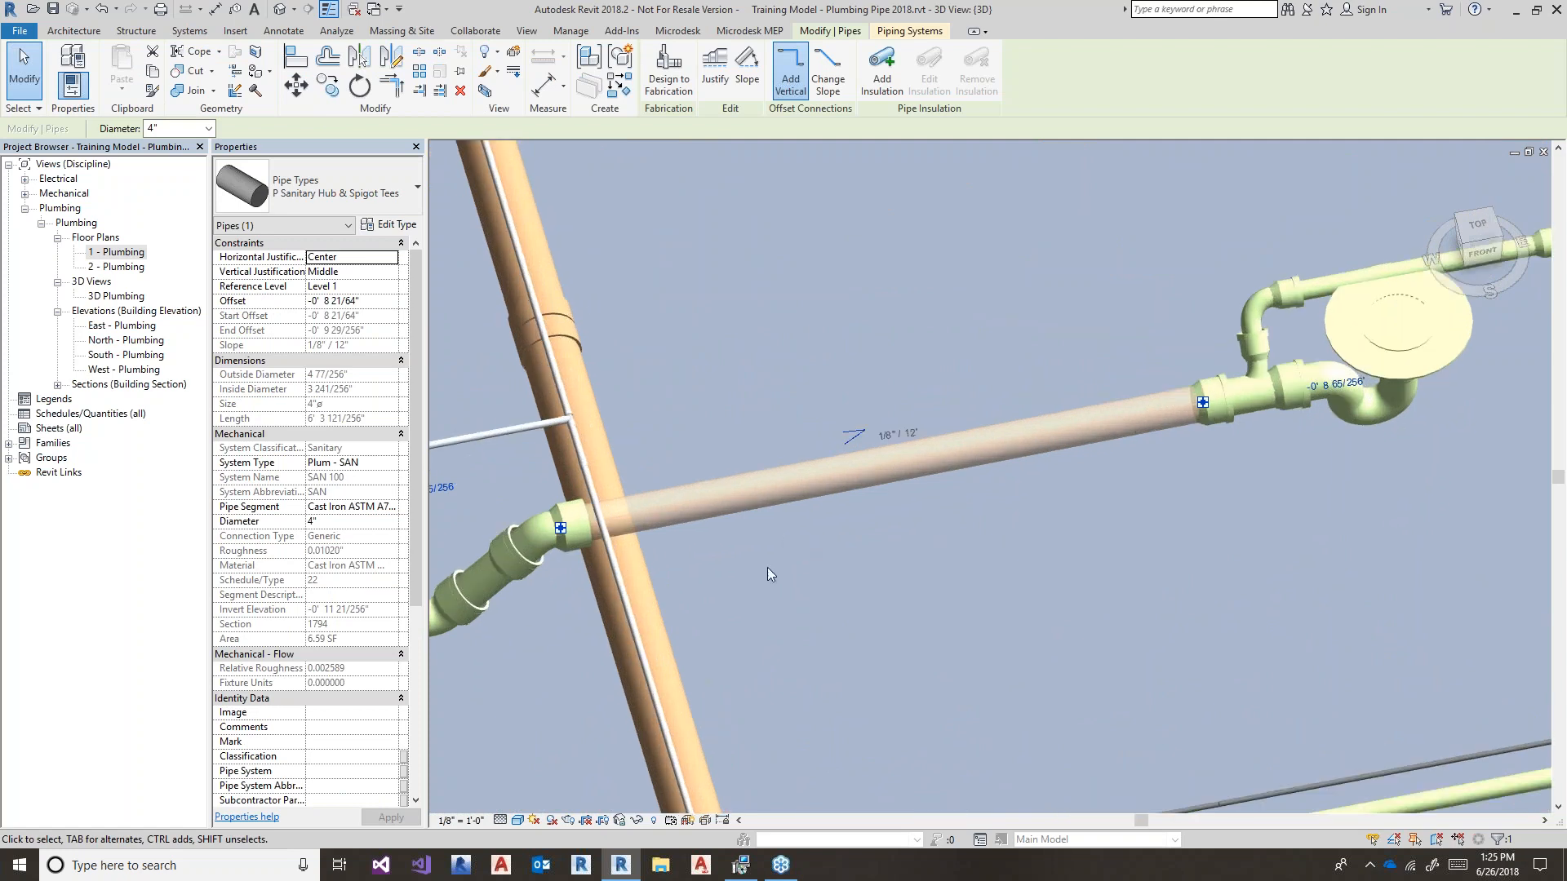
{"action": "left_click", "coordinate": [349, 178]}
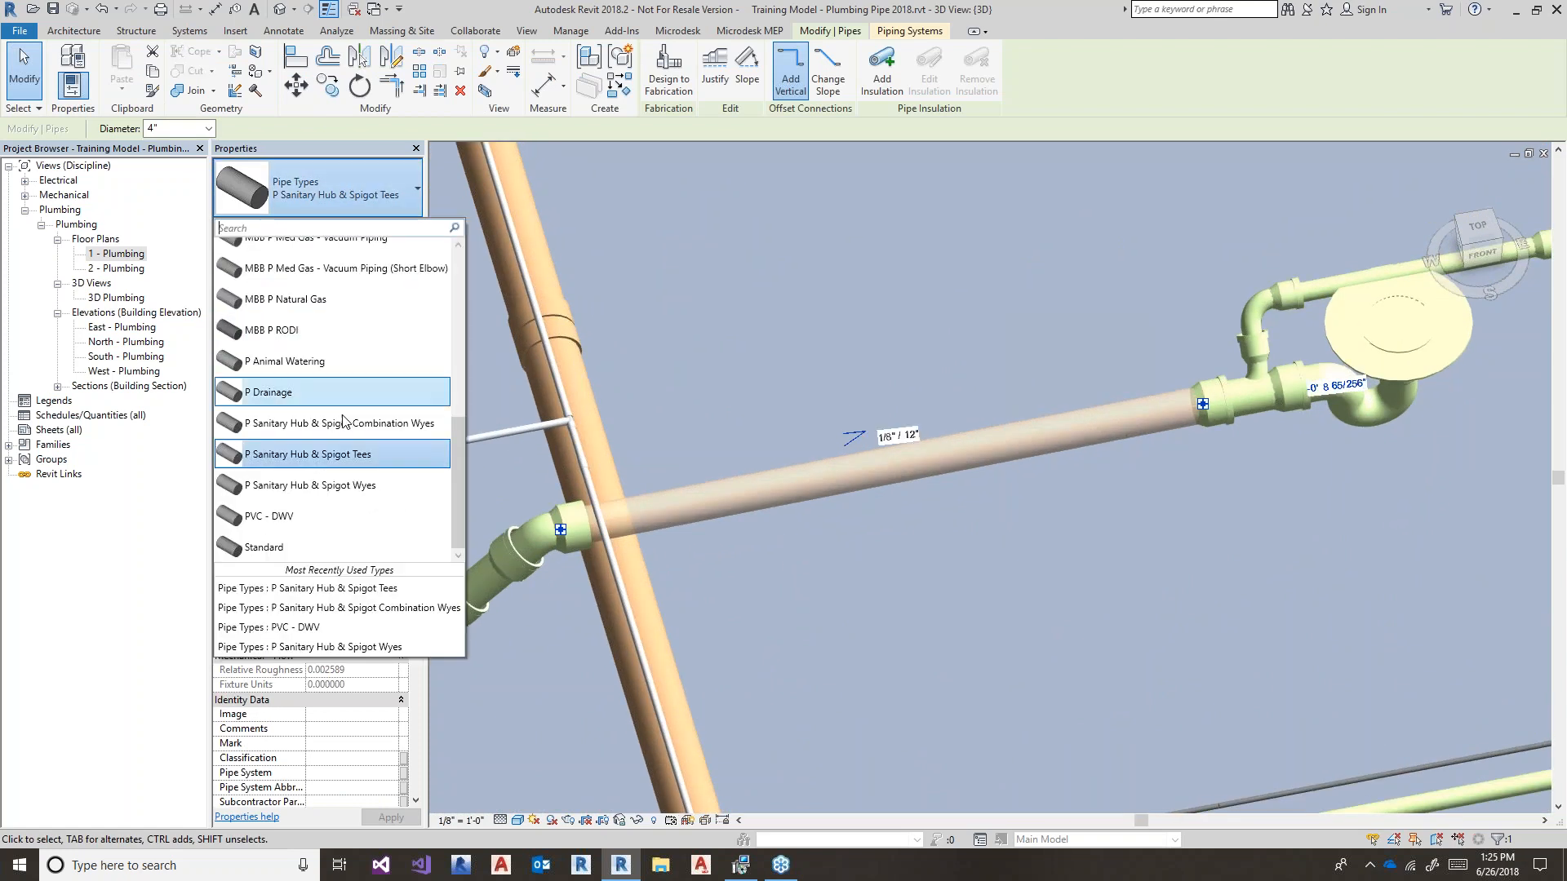
{"action": "left_click", "coordinate": [354, 498]}
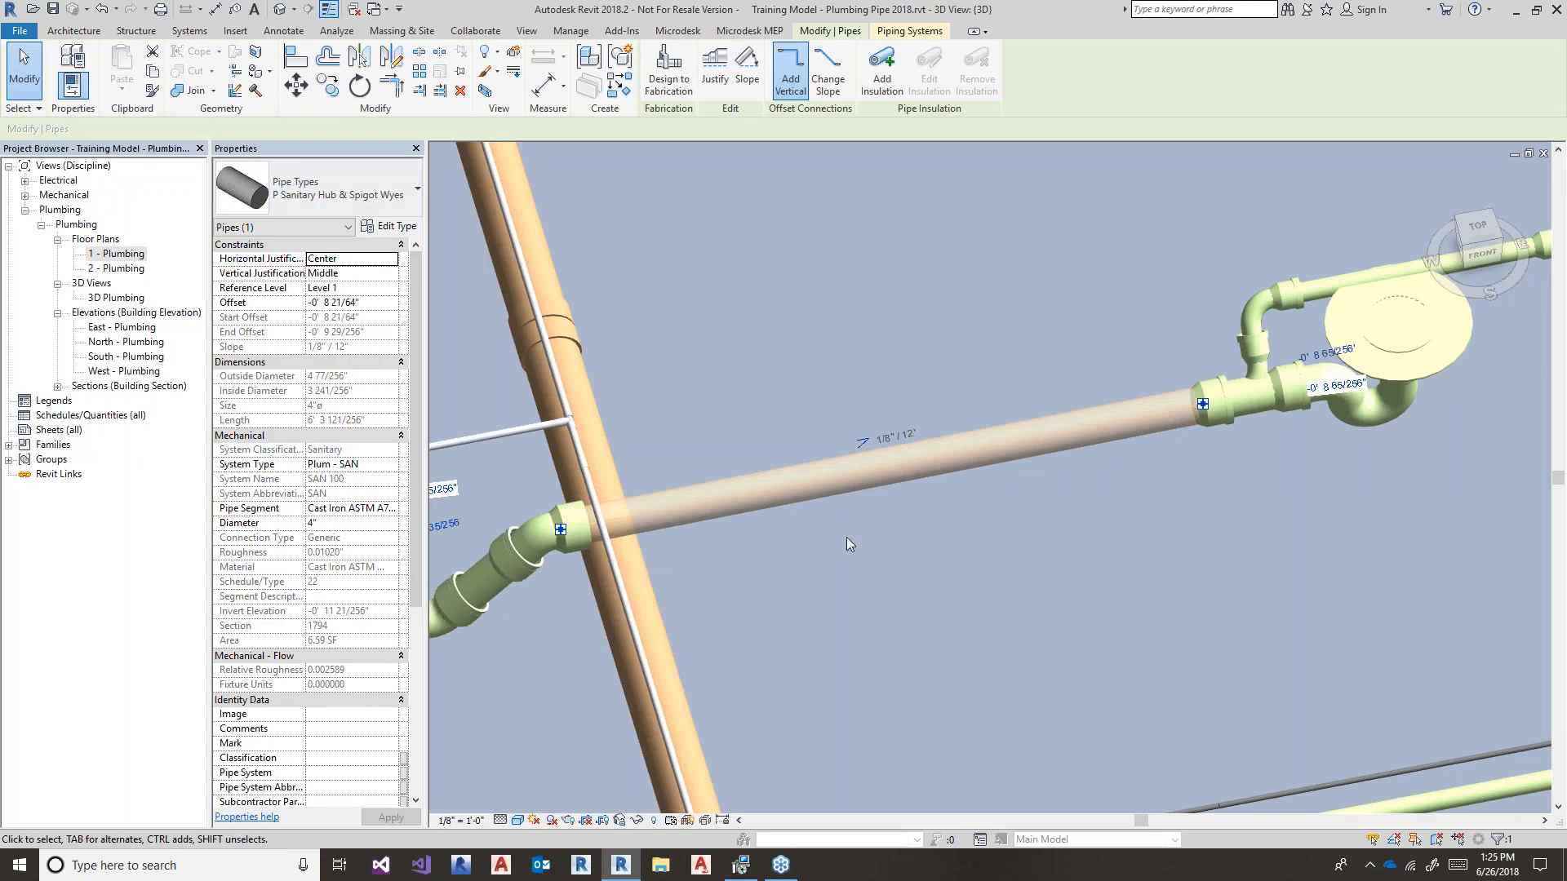
- Draw a 4" branch off the main through a 45° wye, elbowing into a horizontal run
{"action": "key", "text": "p"}
{"action": "key", "text": "i"}
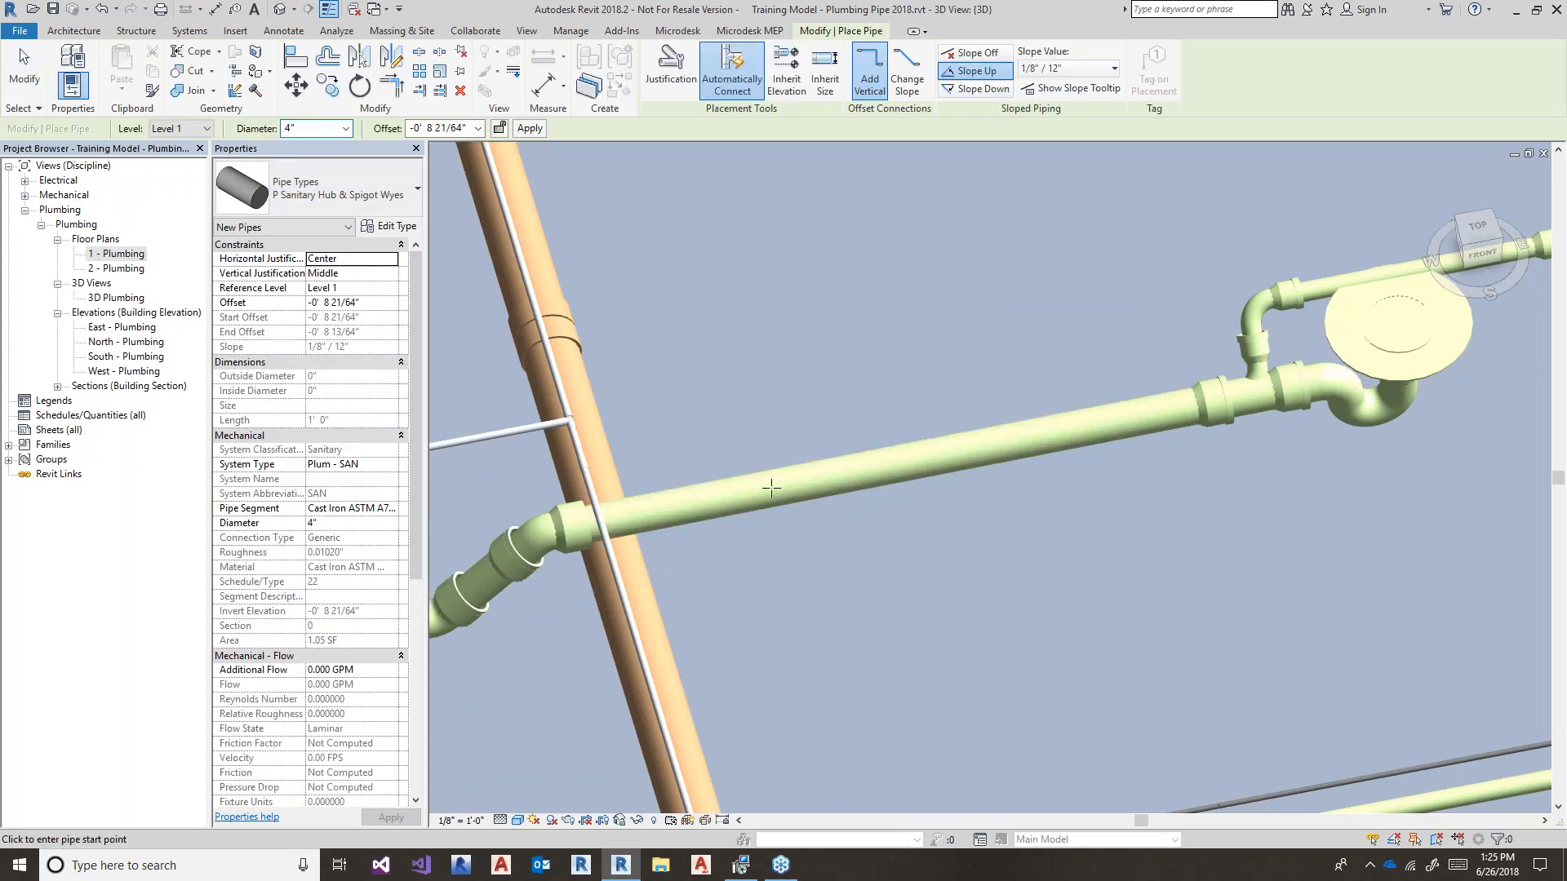
{"action": "left_click", "coordinate": [782, 480]}
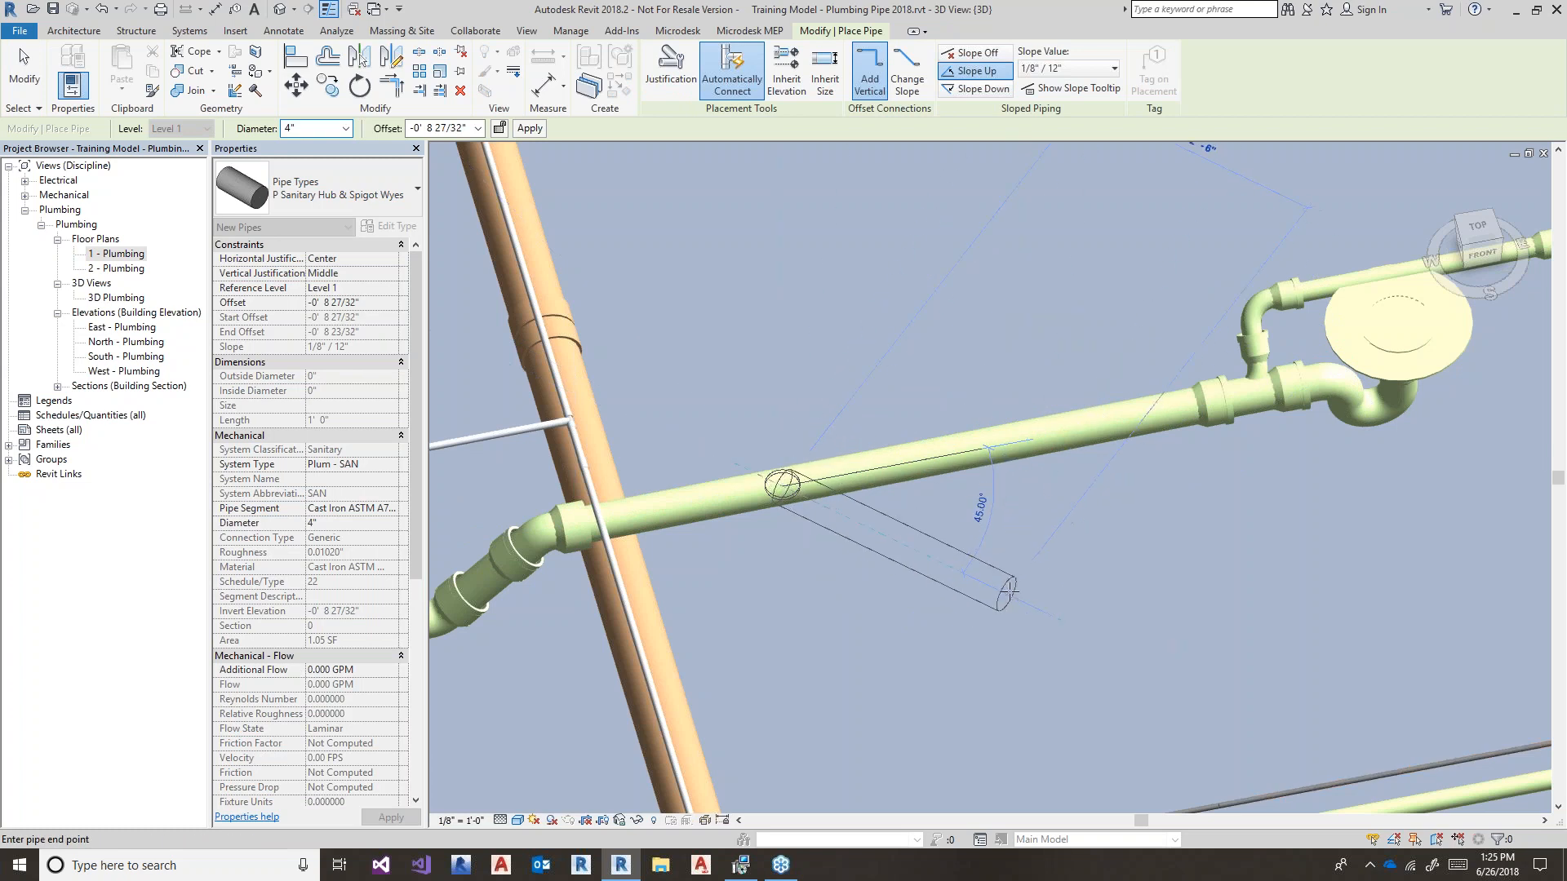
{"action": "left_click", "coordinate": [1005, 586]}
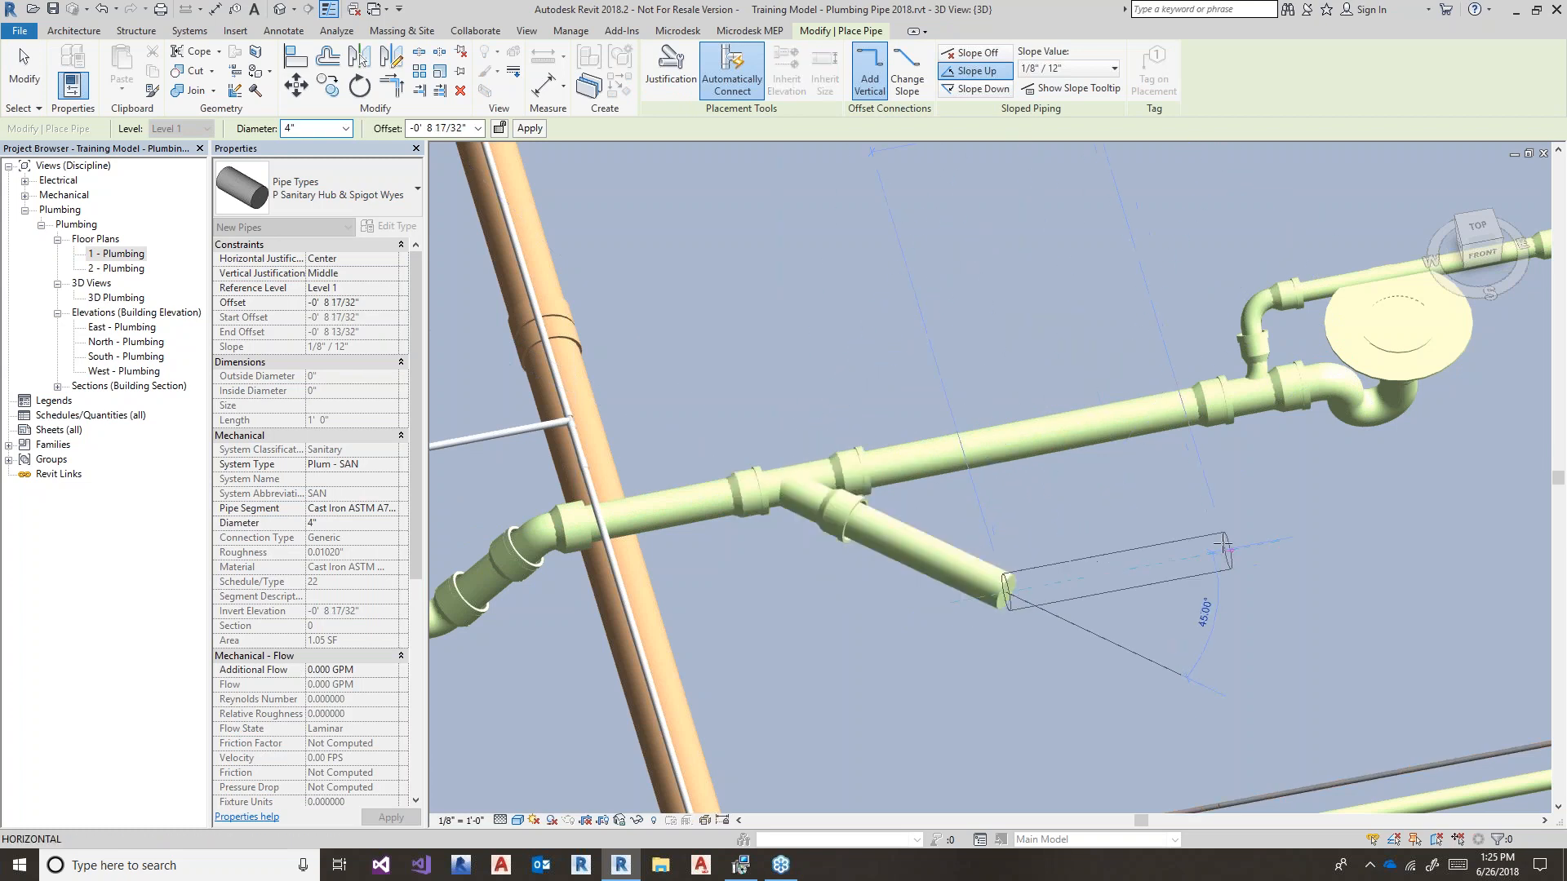
{"action": "left_click", "coordinate": [1226, 552]}
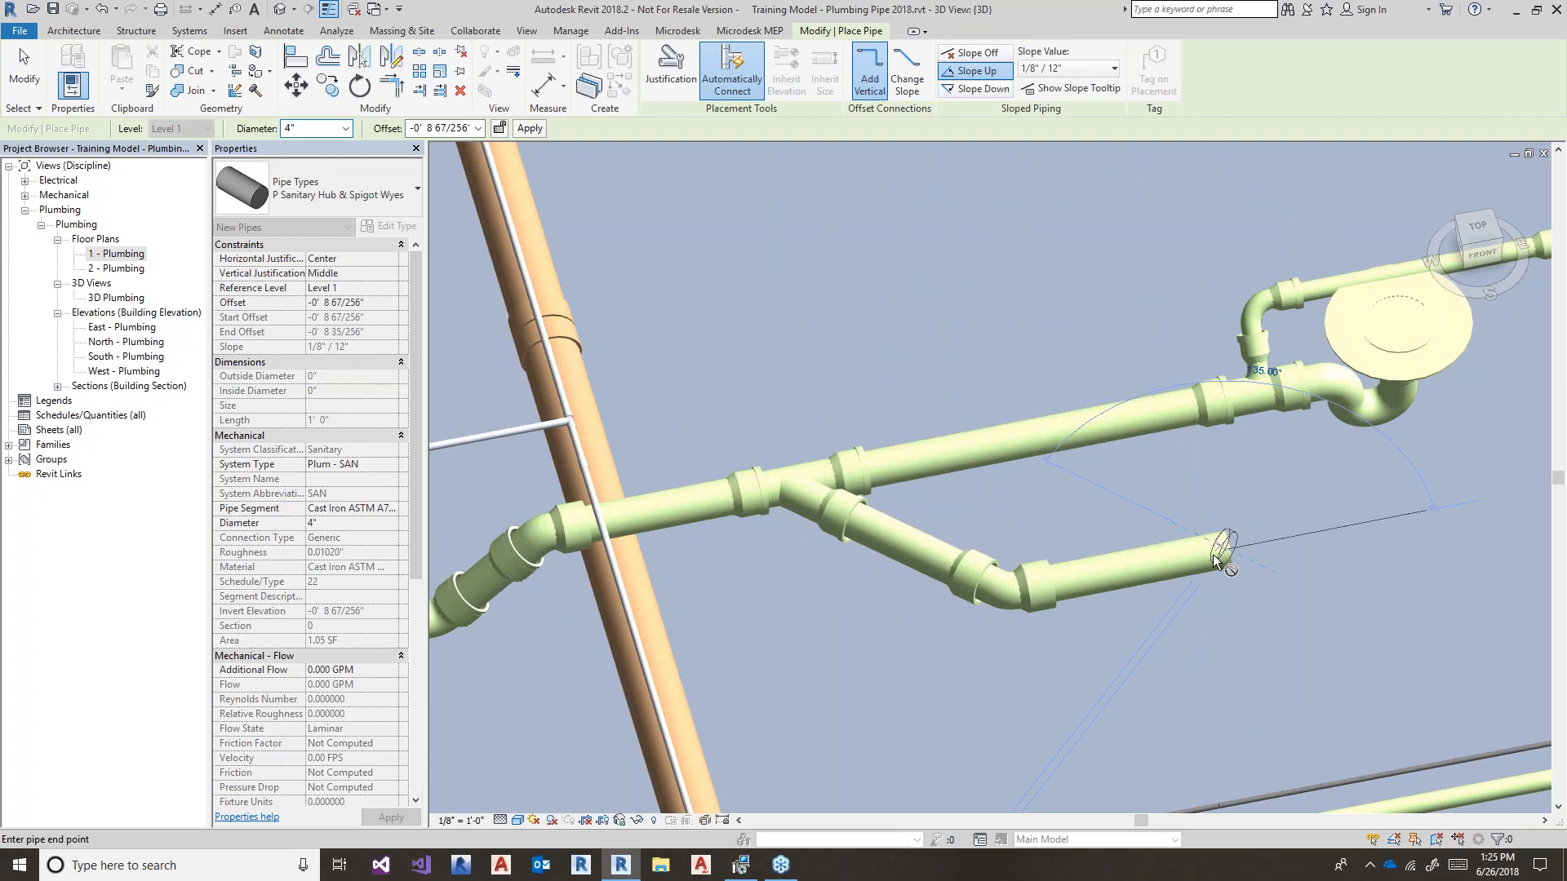
{"action": "key", "text": "Escape"}
{"action": "key", "text": "Escape"}
{"action": "middle_click_drag", "start_coordinate": [1270, 627], "coordinate": [919, 667]}
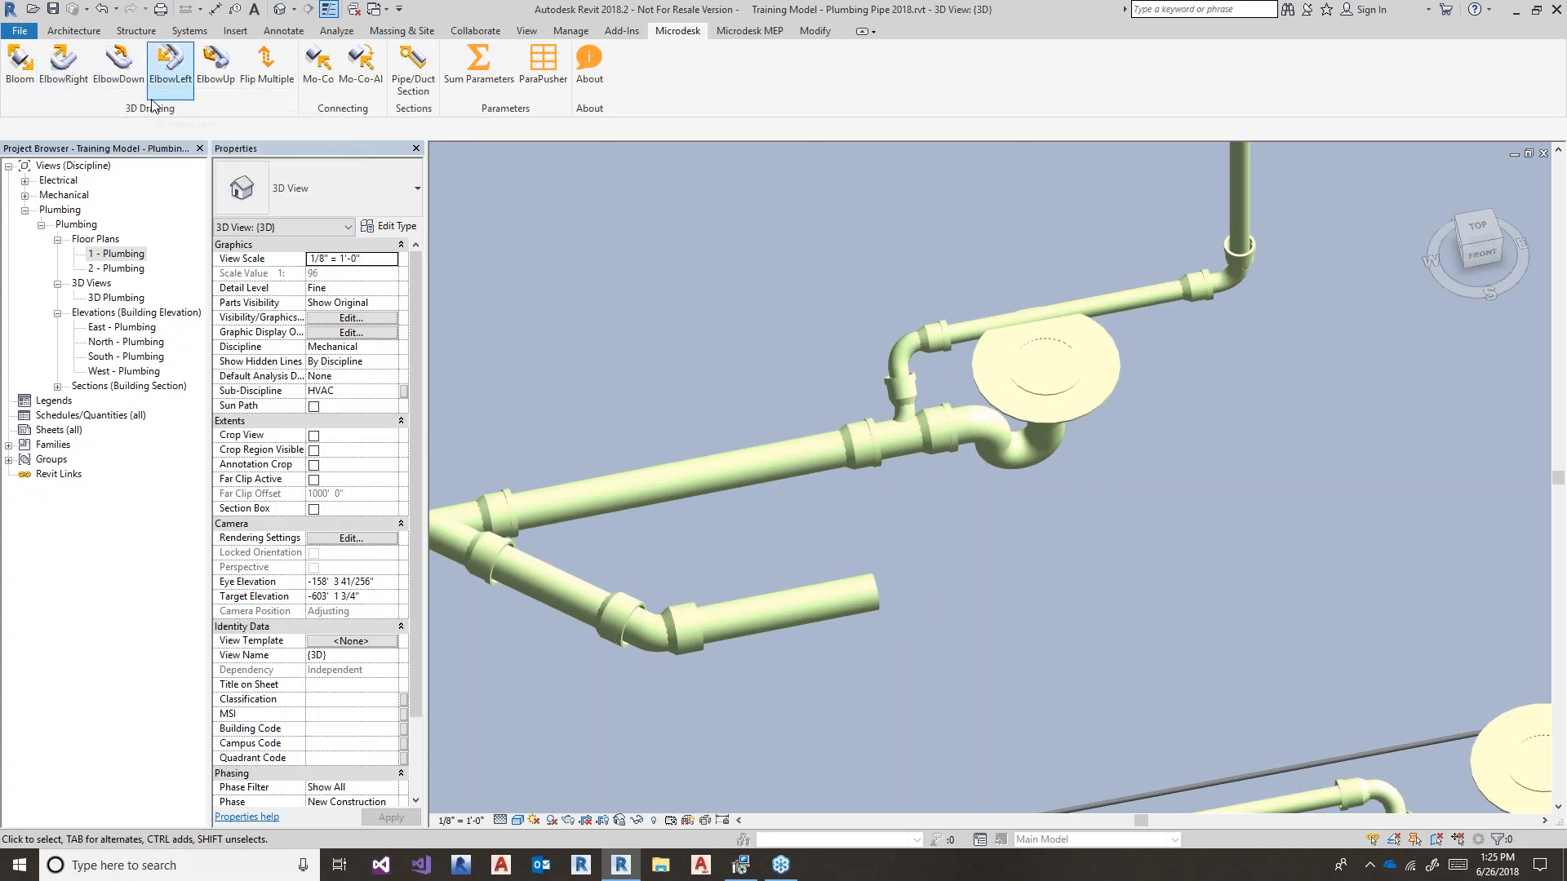
- Turn the branch end upward into a short riser with Microdesk ElbowLeft
{"action": "left_click", "coordinate": [168, 61]}
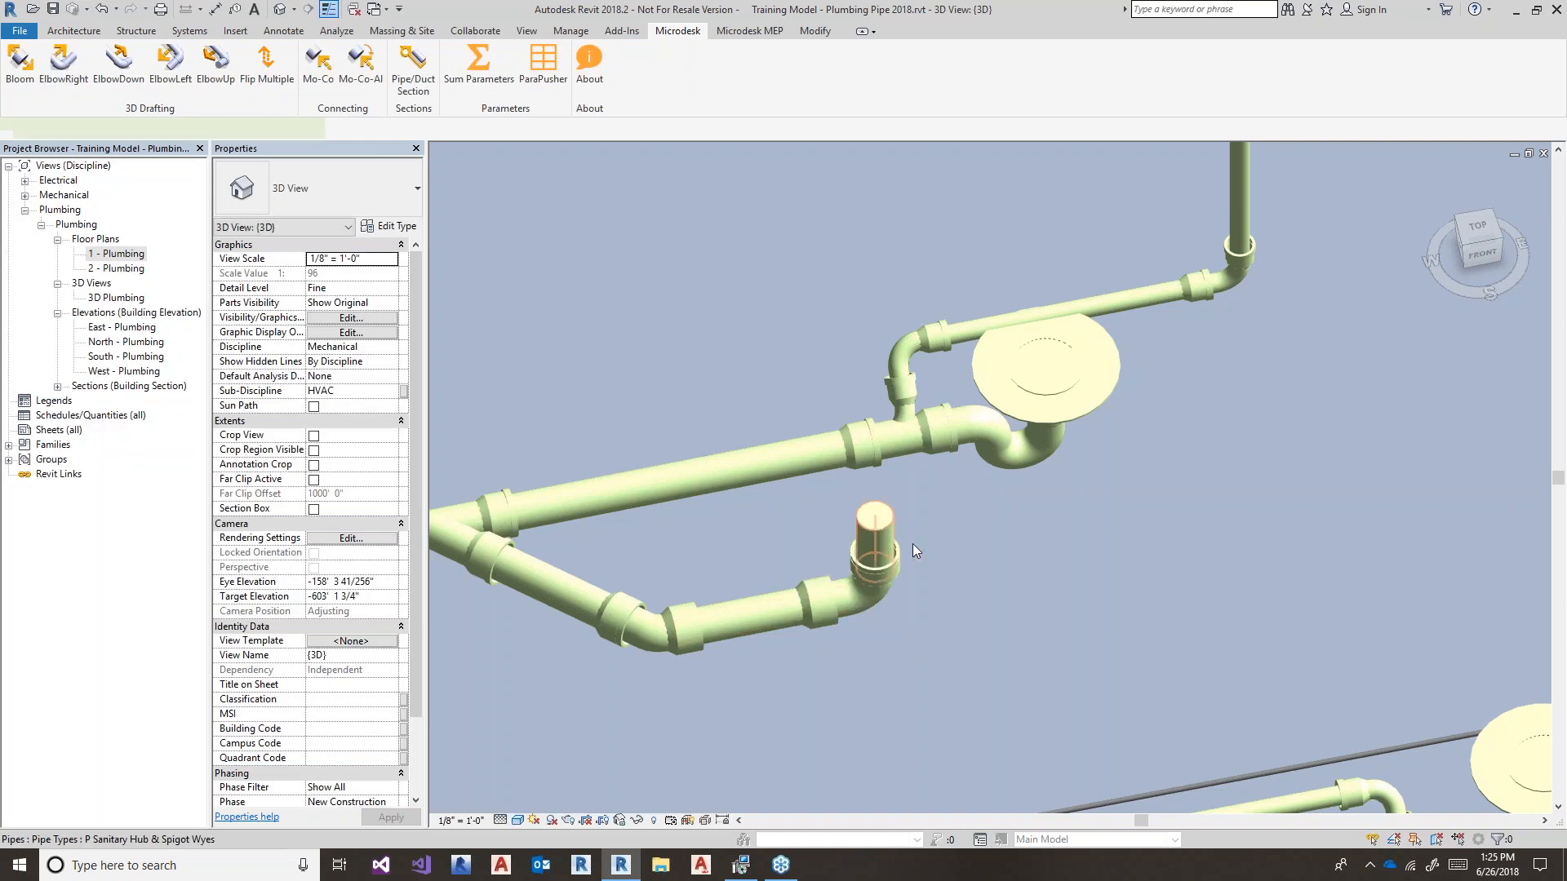
{"action": "left_click", "coordinate": [883, 518]}
{"action": "middle_click_drag", "start_coordinate": [956, 506], "coordinate": [921, 493]}
{"action": "left_click", "coordinate": [915, 625]}
{"action": "middle_click_drag", "start_coordinate": [1055, 675], "coordinate": [1074, 605], "text": "shift"}
- Start Pipe Fitting (PF) and scroll the Type Selector toward the Cross fittings
{"action": "key", "text": "p"}
{"action": "key", "text": "f"}
{"action": "left_click", "coordinate": [337, 193]}
{"action": "left_click_drag", "start_coordinate": [488, 428], "coordinate": [462, 374]}
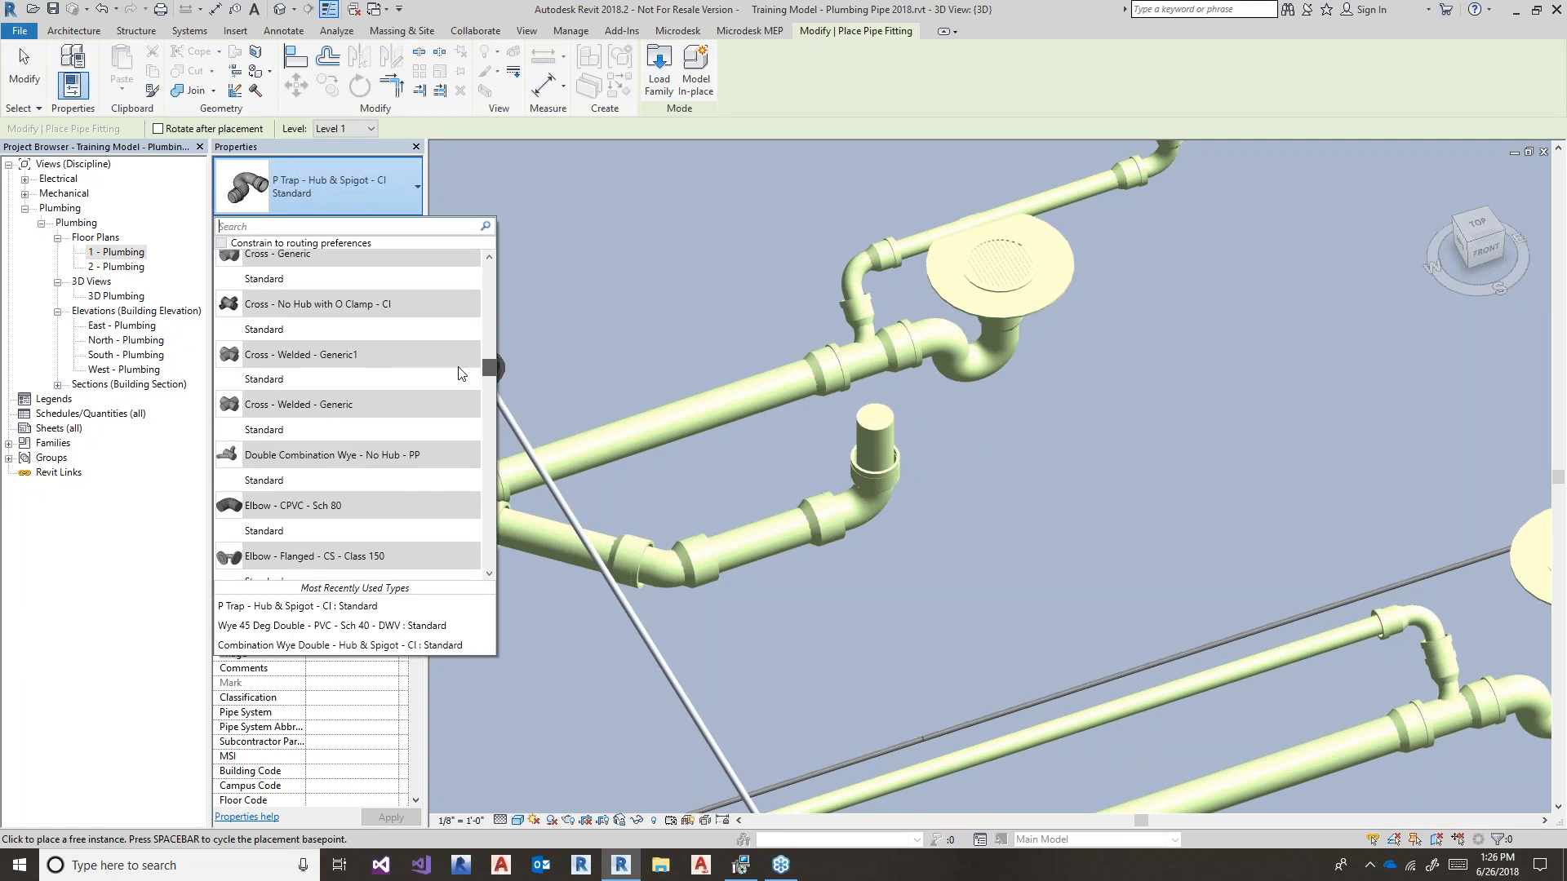
- Place a Cross - No Hub with O Clamp - CI fitting in the model
{"action": "left_click_drag", "start_coordinate": [462, 373], "coordinate": [457, 366]}
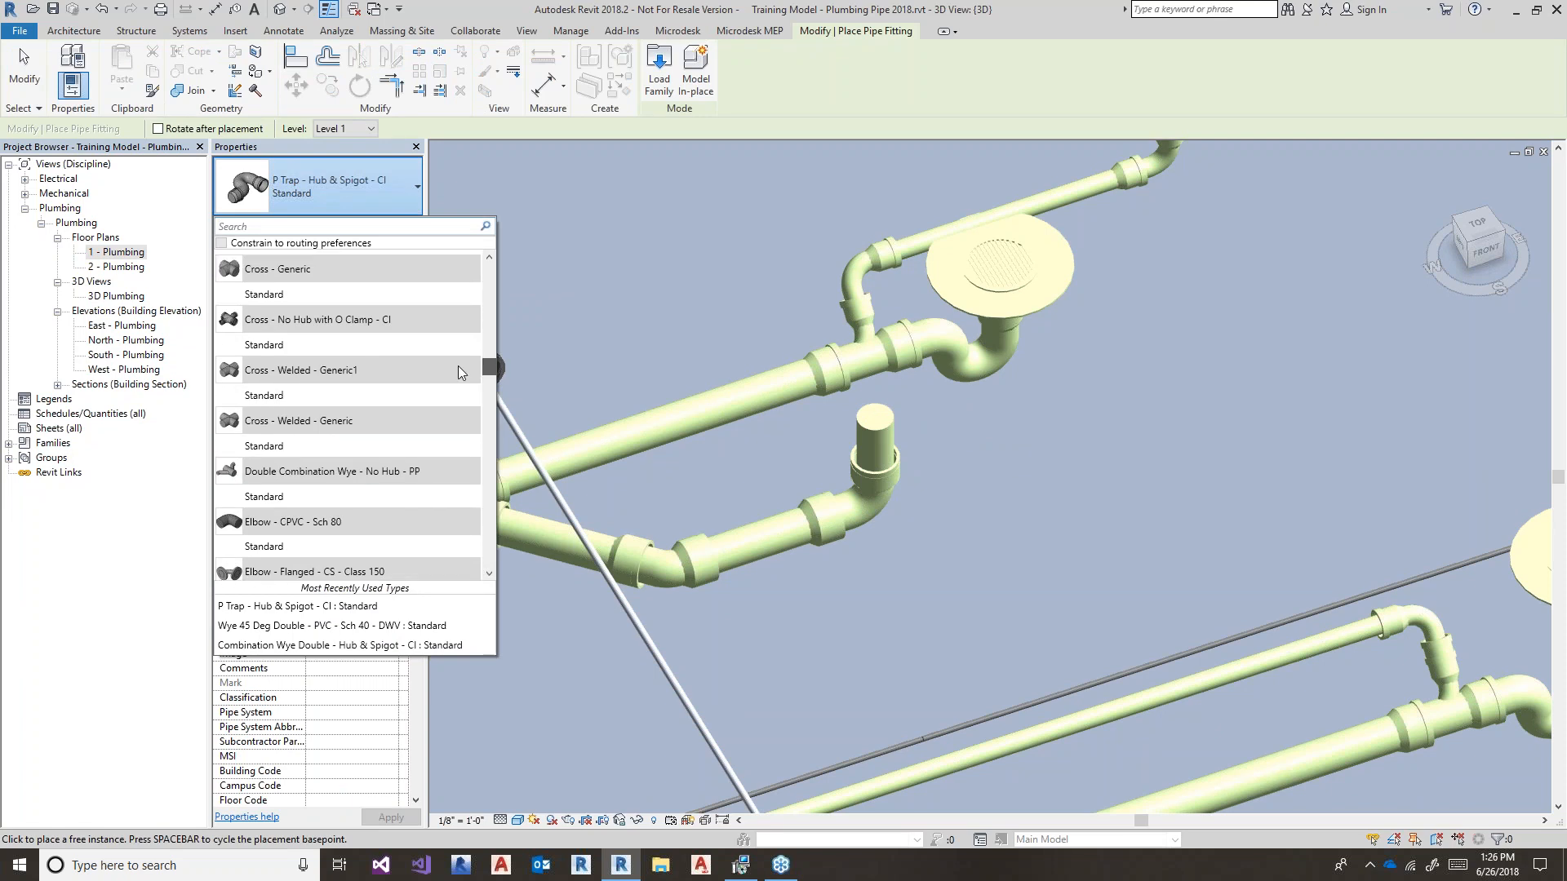
{"action": "scroll", "coordinate": [411, 364], "scroll_direction": "down", "scroll_amount": 3}
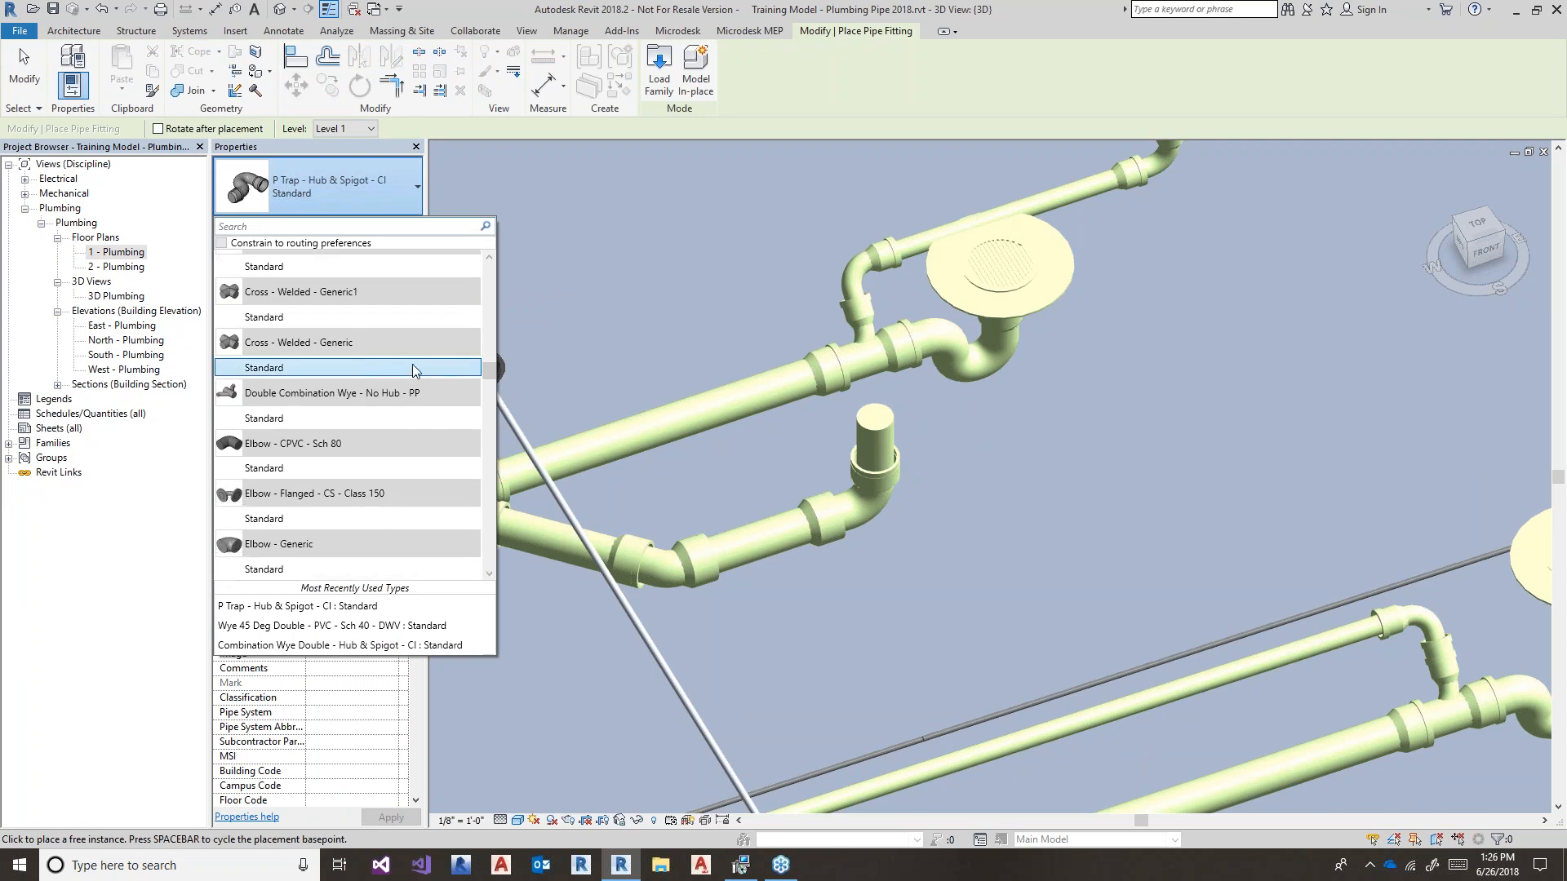
{"action": "scroll", "coordinate": [408, 435], "scroll_direction": "up", "scroll_amount": 1}
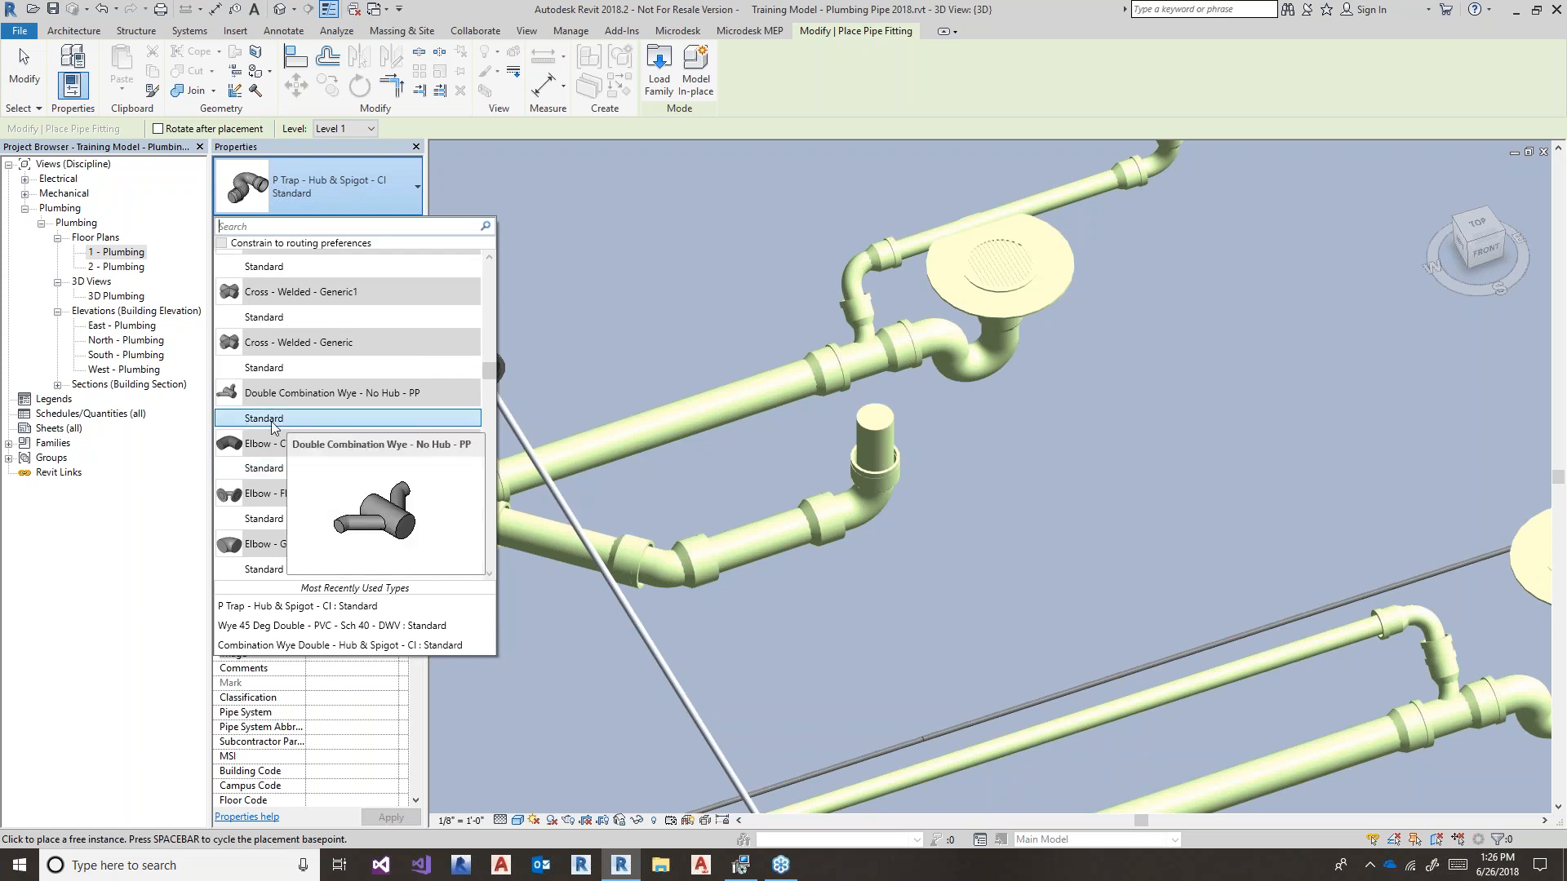
{"action": "scroll", "coordinate": [282, 436], "scroll_direction": "up", "scroll_amount": 2}
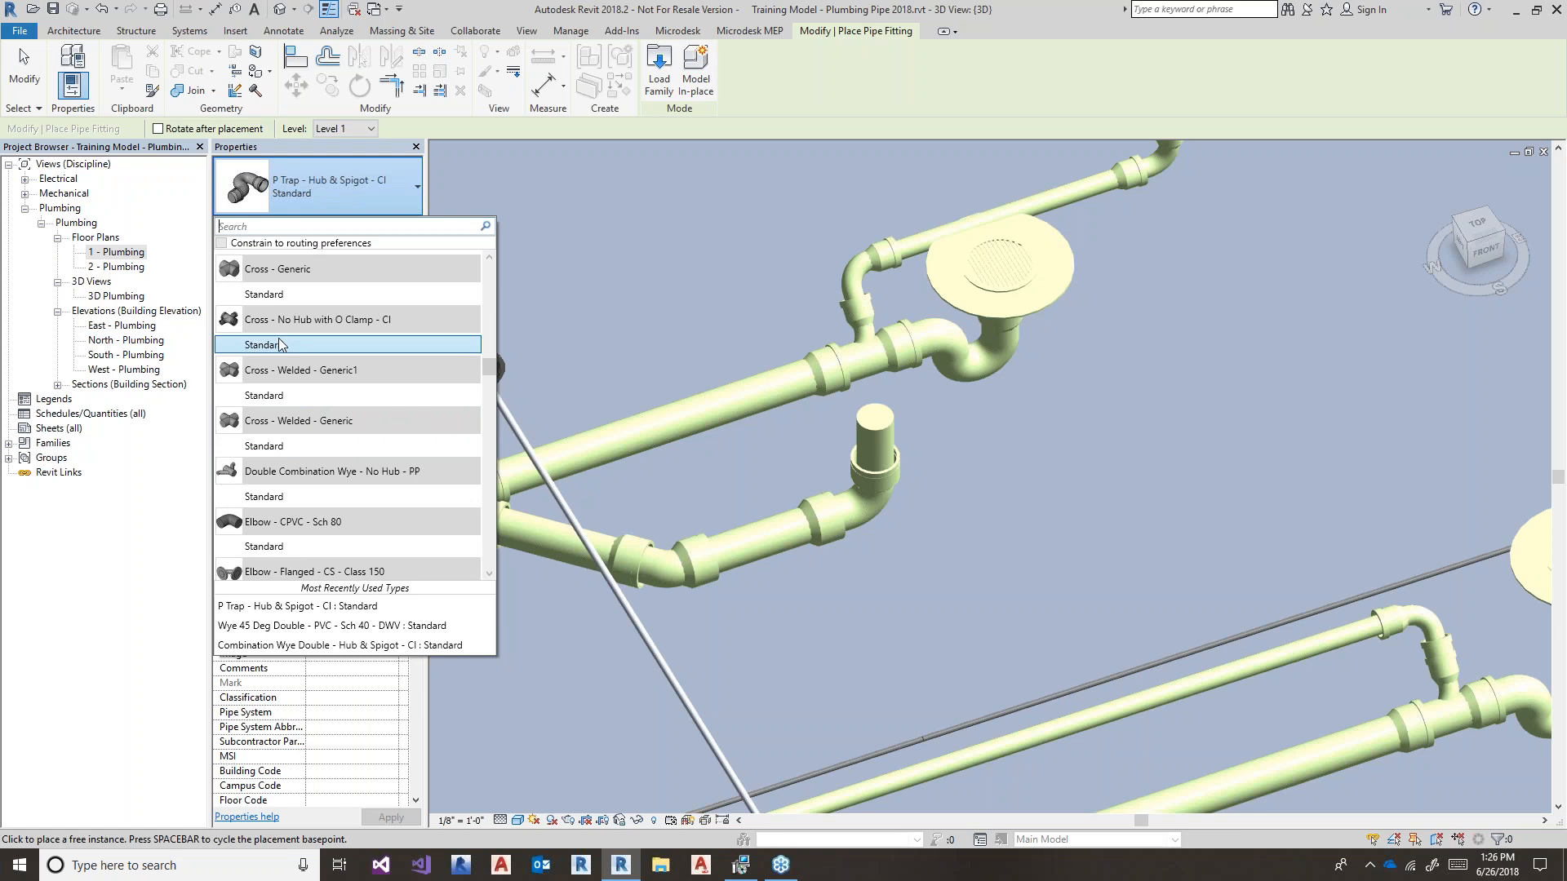
{"action": "mouse_move", "coordinate": [282, 344]}
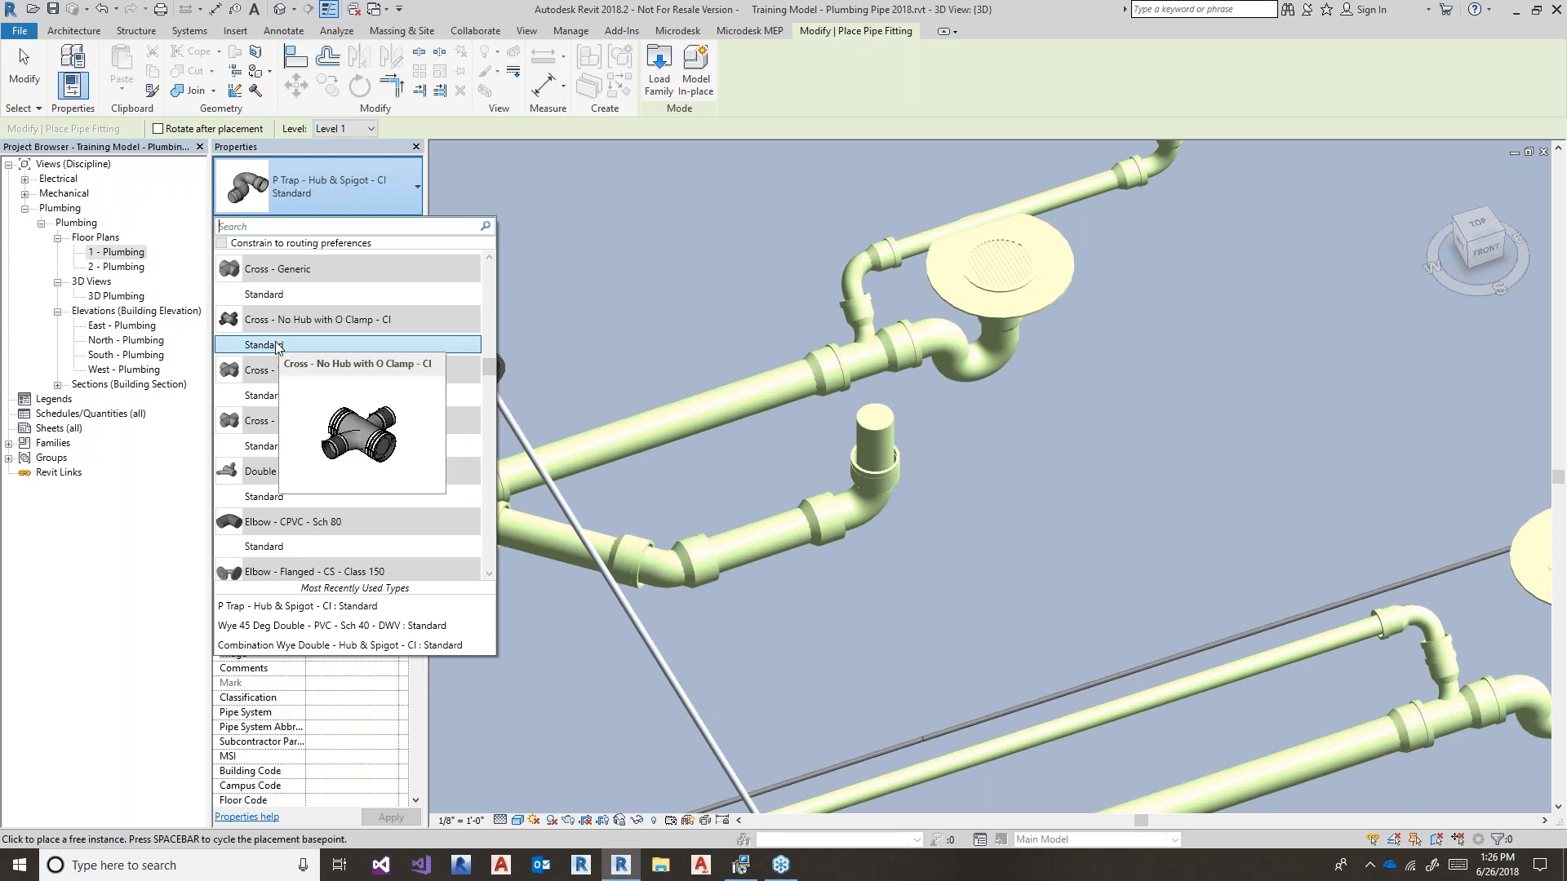
{"action": "left_click", "coordinate": [280, 343]}
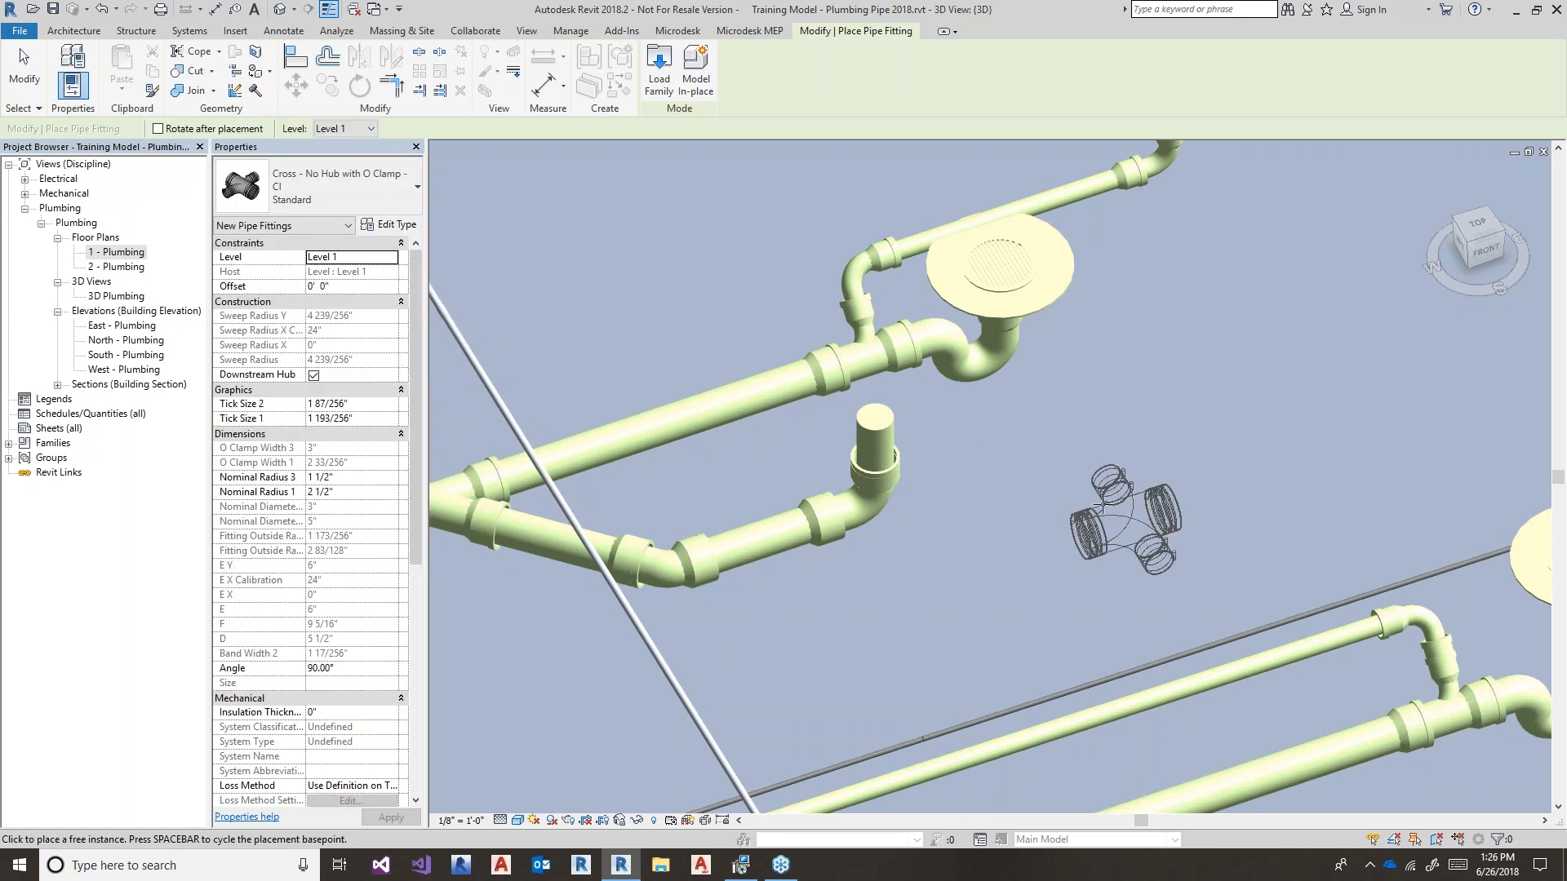
{"action": "left_click", "coordinate": [1055, 489]}
{"action": "key", "text": "Escape"}
{"action": "key", "text": "Escape"}
- Try connecting the cross onto the vertical stub with Mo-Co, then undo the connection
{"action": "middle_click_drag", "start_coordinate": [1021, 591], "coordinate": [1043, 599]}
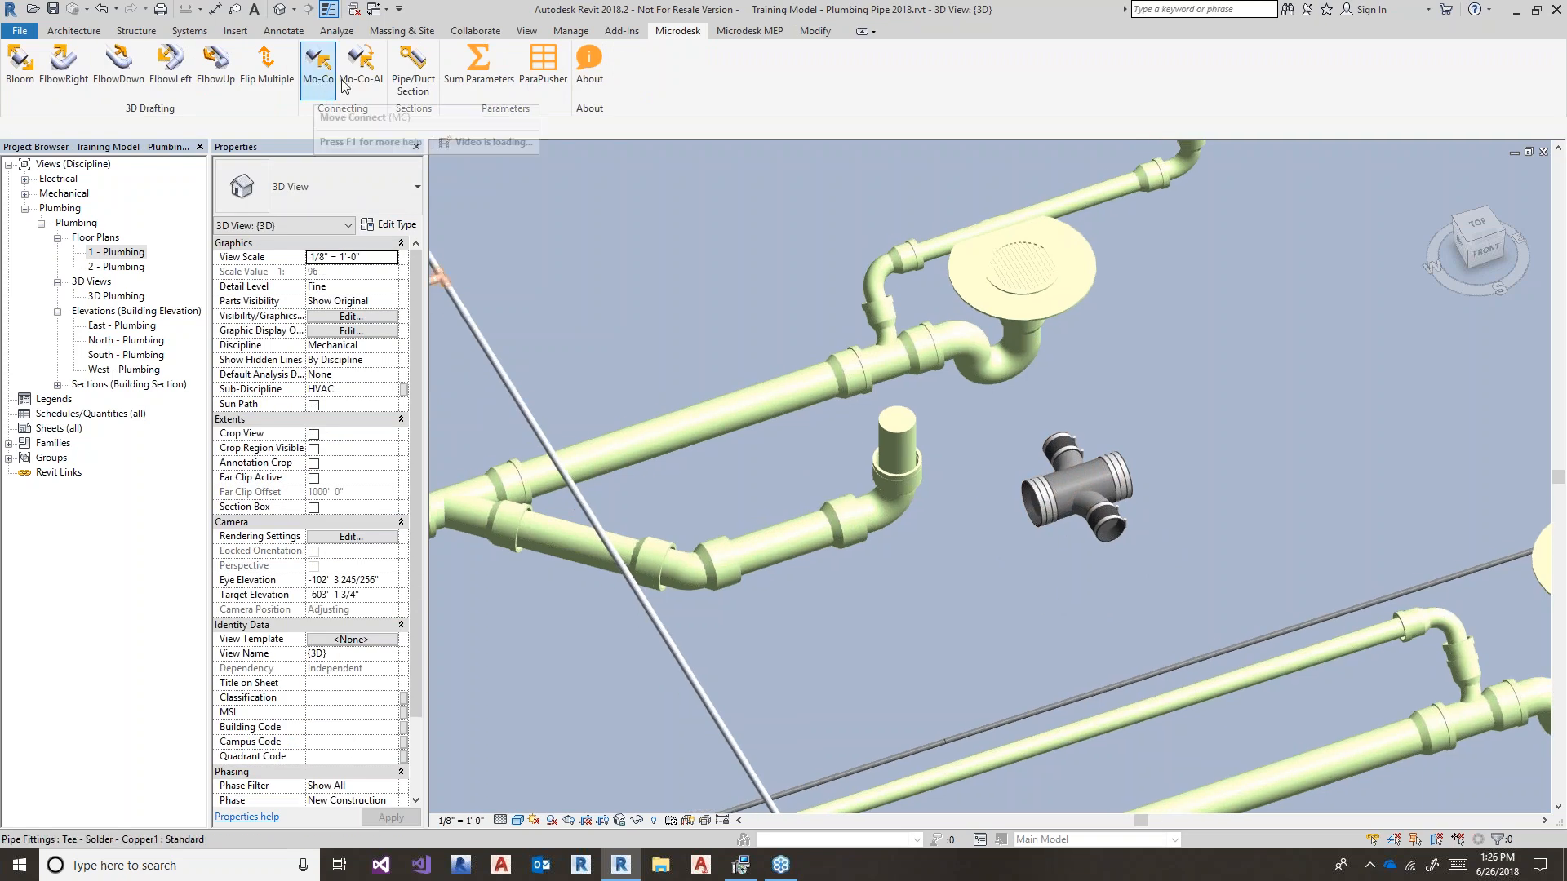
{"action": "left_click", "coordinate": [315, 95]}
{"action": "left_click", "coordinate": [895, 419]}
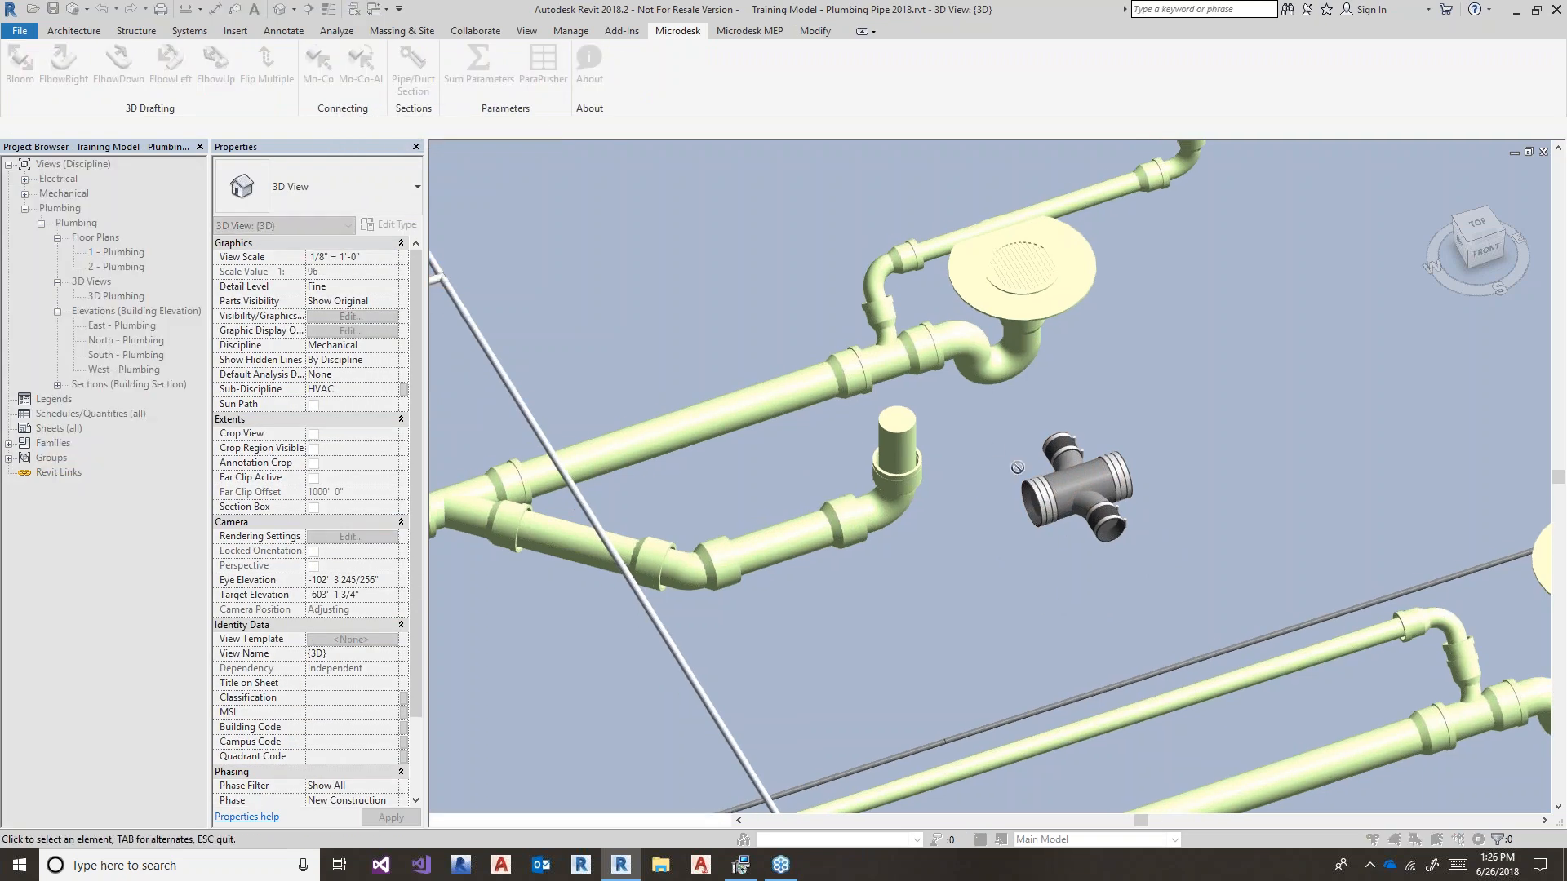
{"action": "left_click", "coordinate": [1016, 517]}
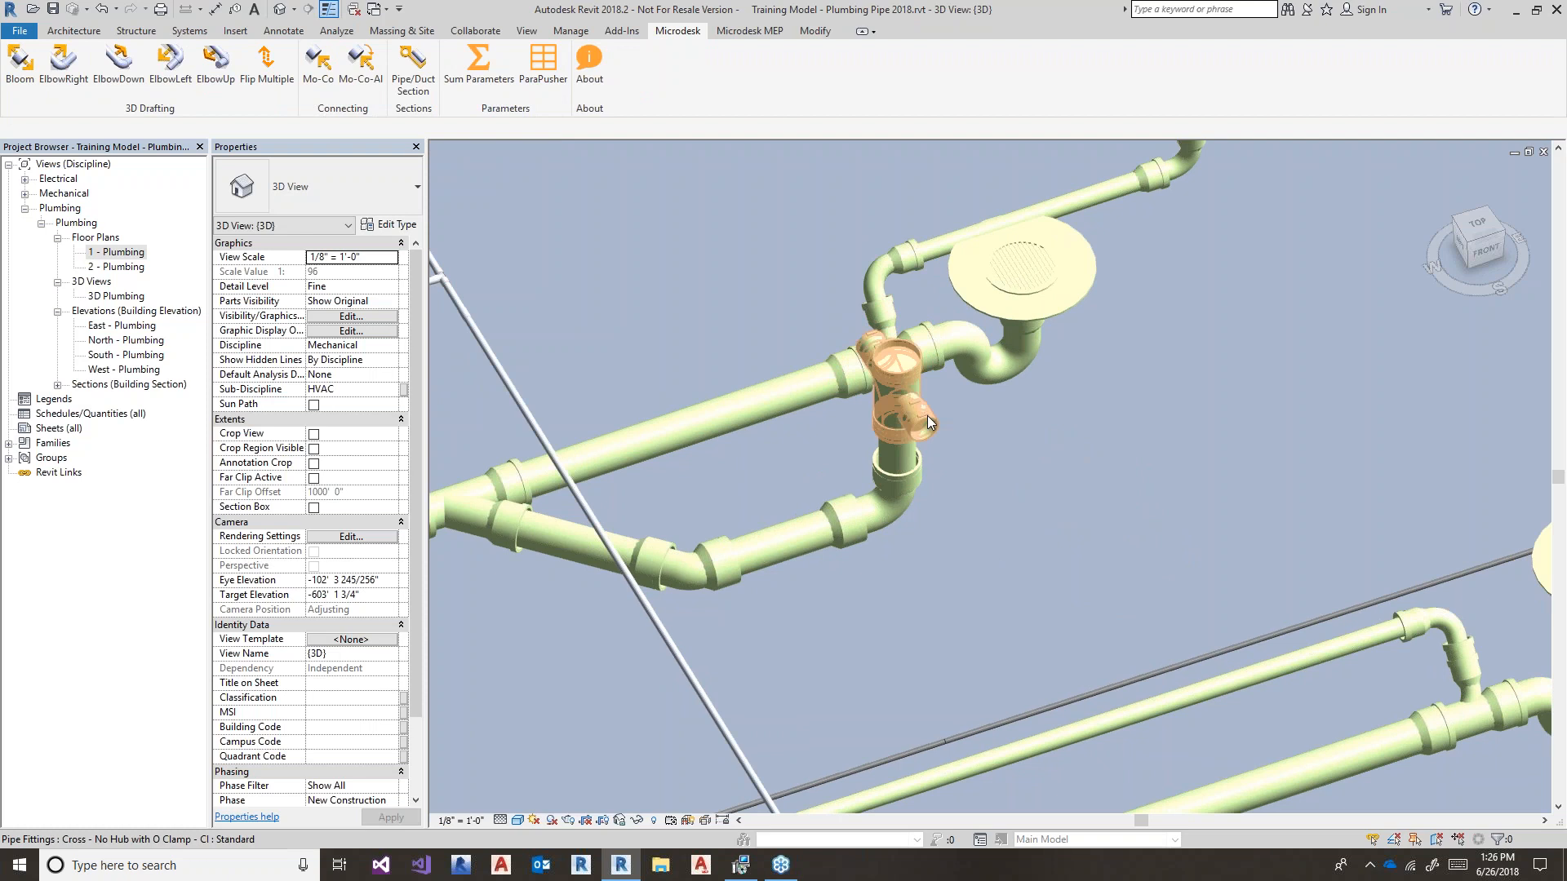
{"action": "left_click", "coordinate": [903, 413]}
{"action": "middle_click_drag", "start_coordinate": [903, 413], "coordinate": [1113, 474], "text": "shift"}
{"action": "scroll", "coordinate": [989, 432], "scroll_direction": "up", "scroll_amount": 1}
{"action": "key", "text": "ctrl+z"}
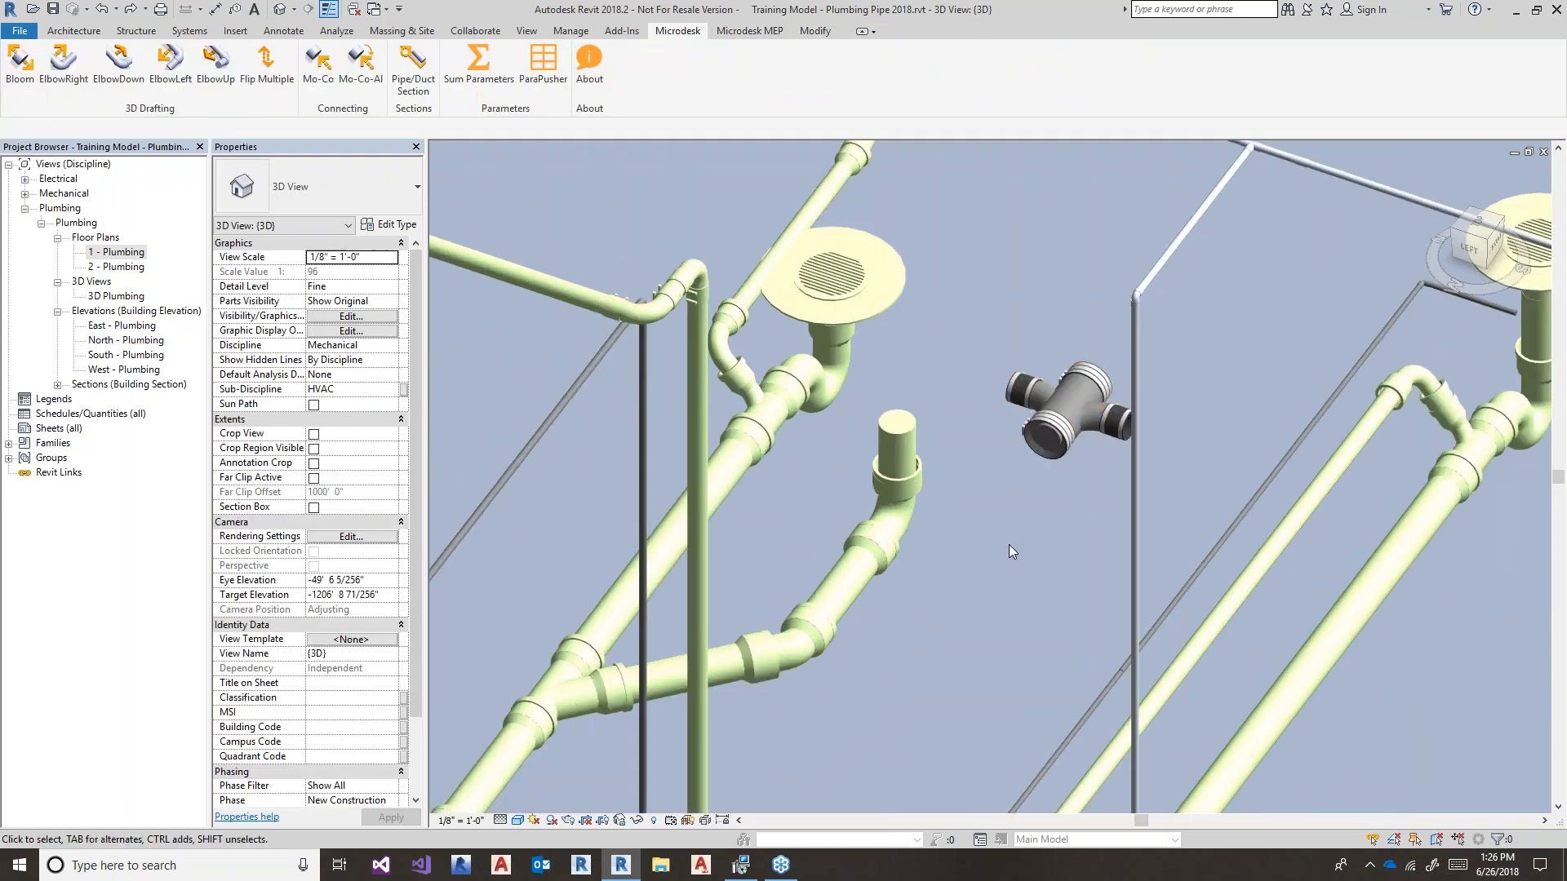
- Resize the cross fitting from 5" to 4" via its temporary dimension
{"action": "left_click", "coordinate": [1042, 445]}
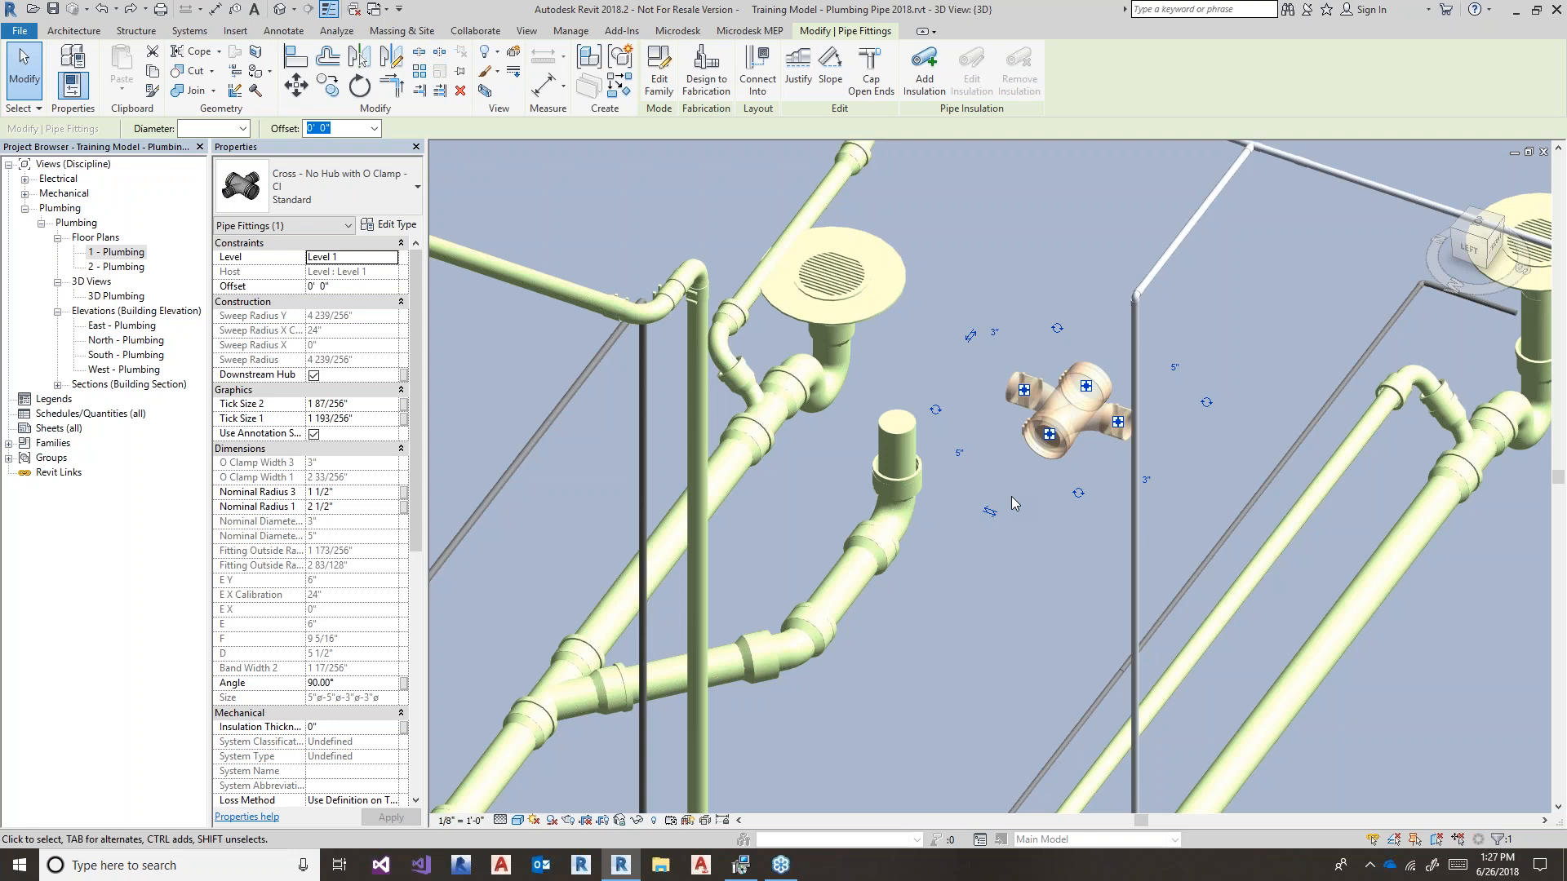
{"action": "scroll", "coordinate": [1001, 489], "scroll_direction": "up", "scroll_amount": 1}
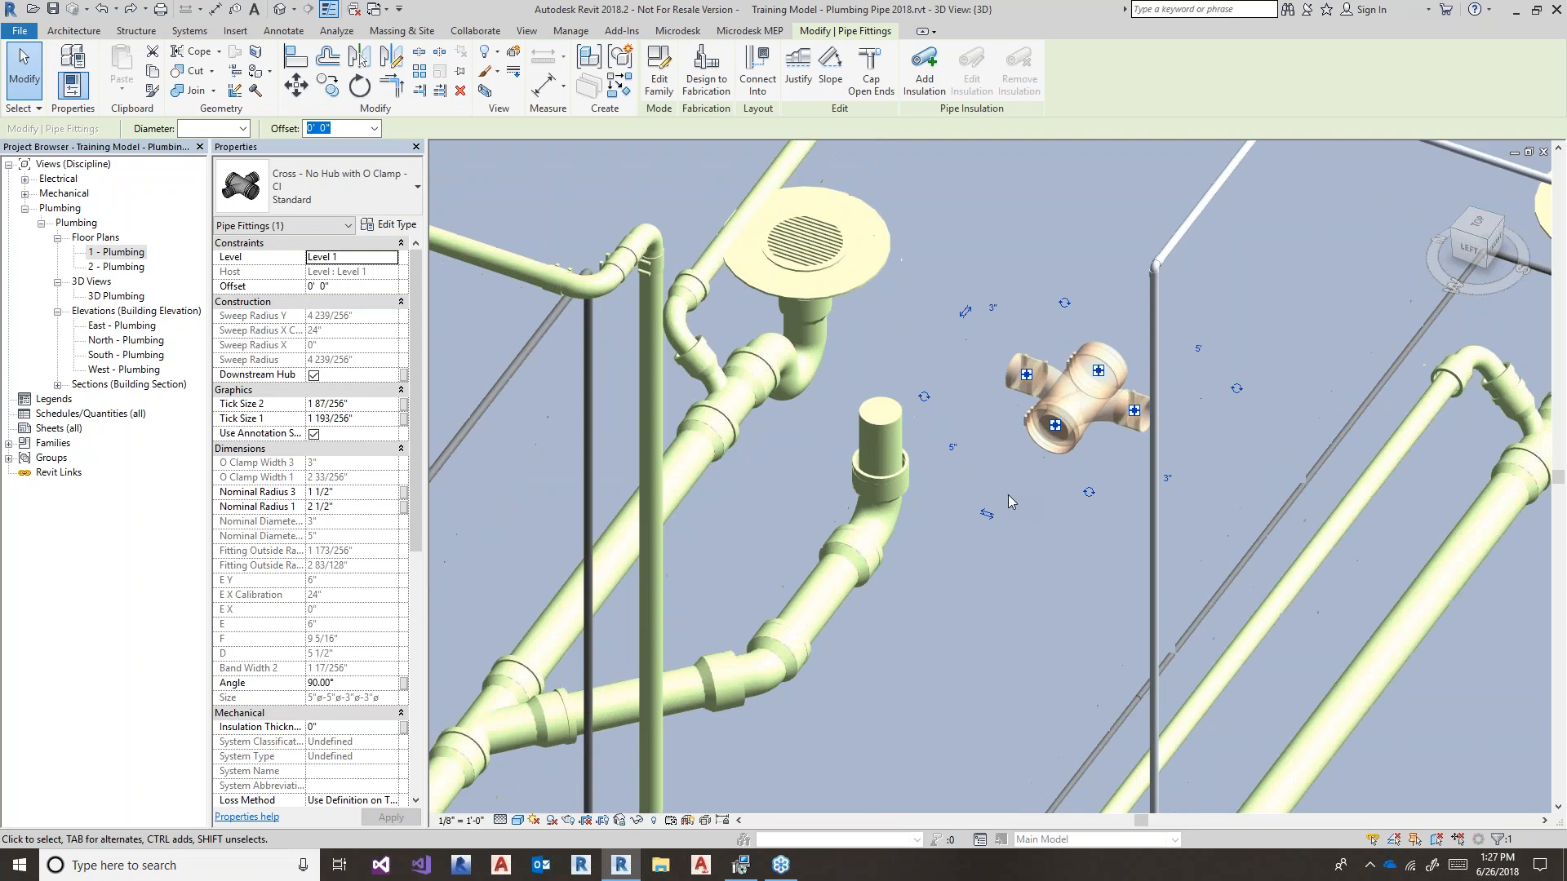
{"action": "scroll", "coordinate": [971, 461], "scroll_direction": "up", "scroll_amount": 1}
{"action": "left_click", "coordinate": [949, 447]}
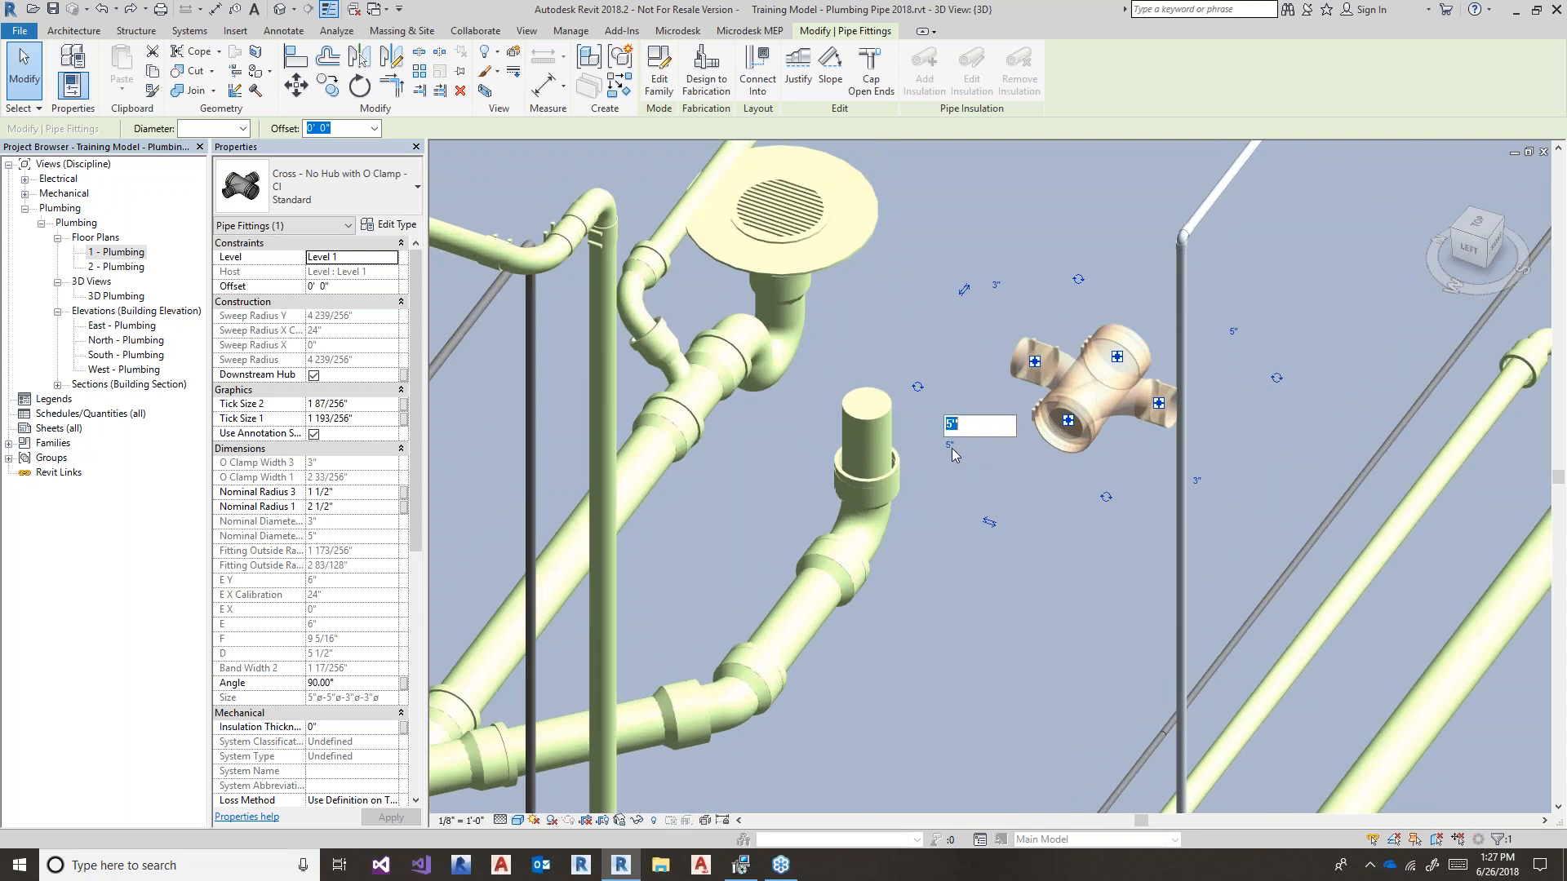
{"action": "type", "text": "4"}
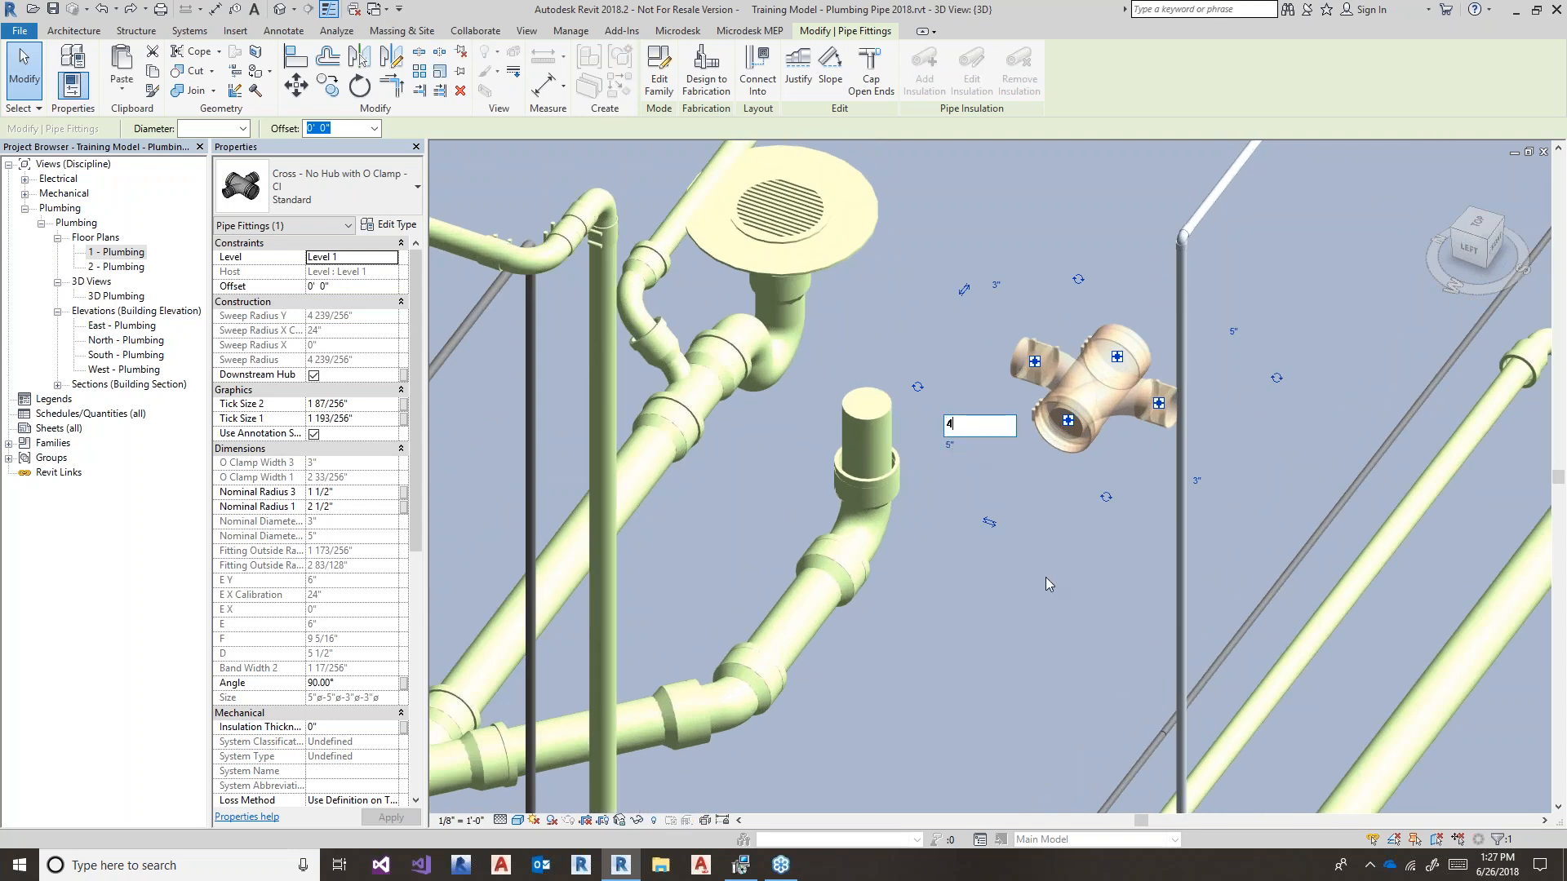
{"action": "key", "text": "Return"}
{"action": "left_click", "coordinate": [1049, 523]}
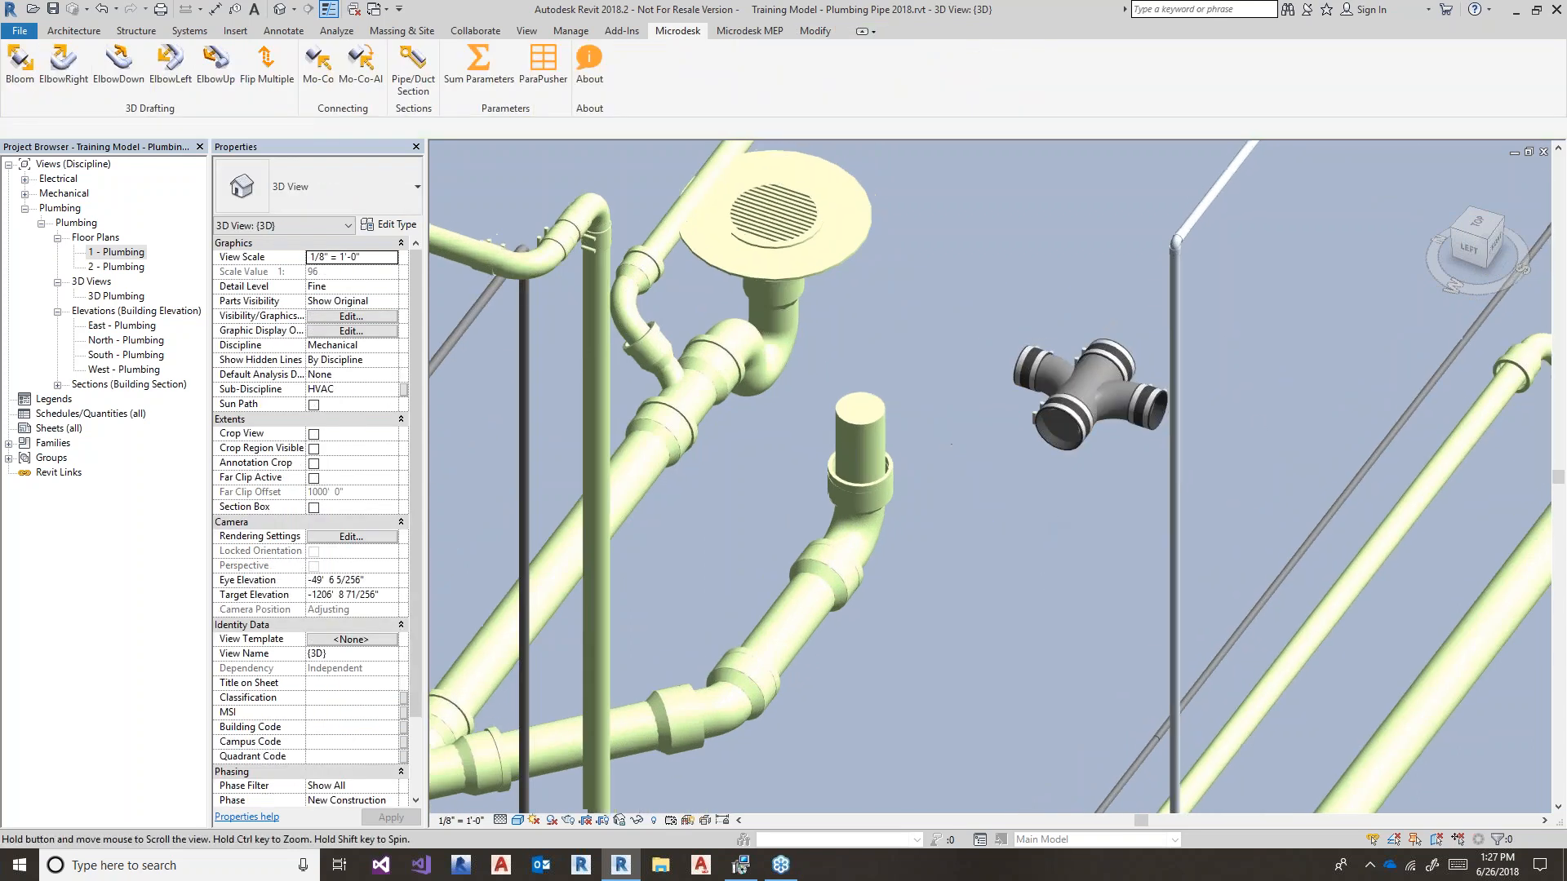
- Connect the cross onto the vertical pipe and turn its branch with Microdesk ElbowRight
{"action": "left_click", "coordinate": [1058, 426]}
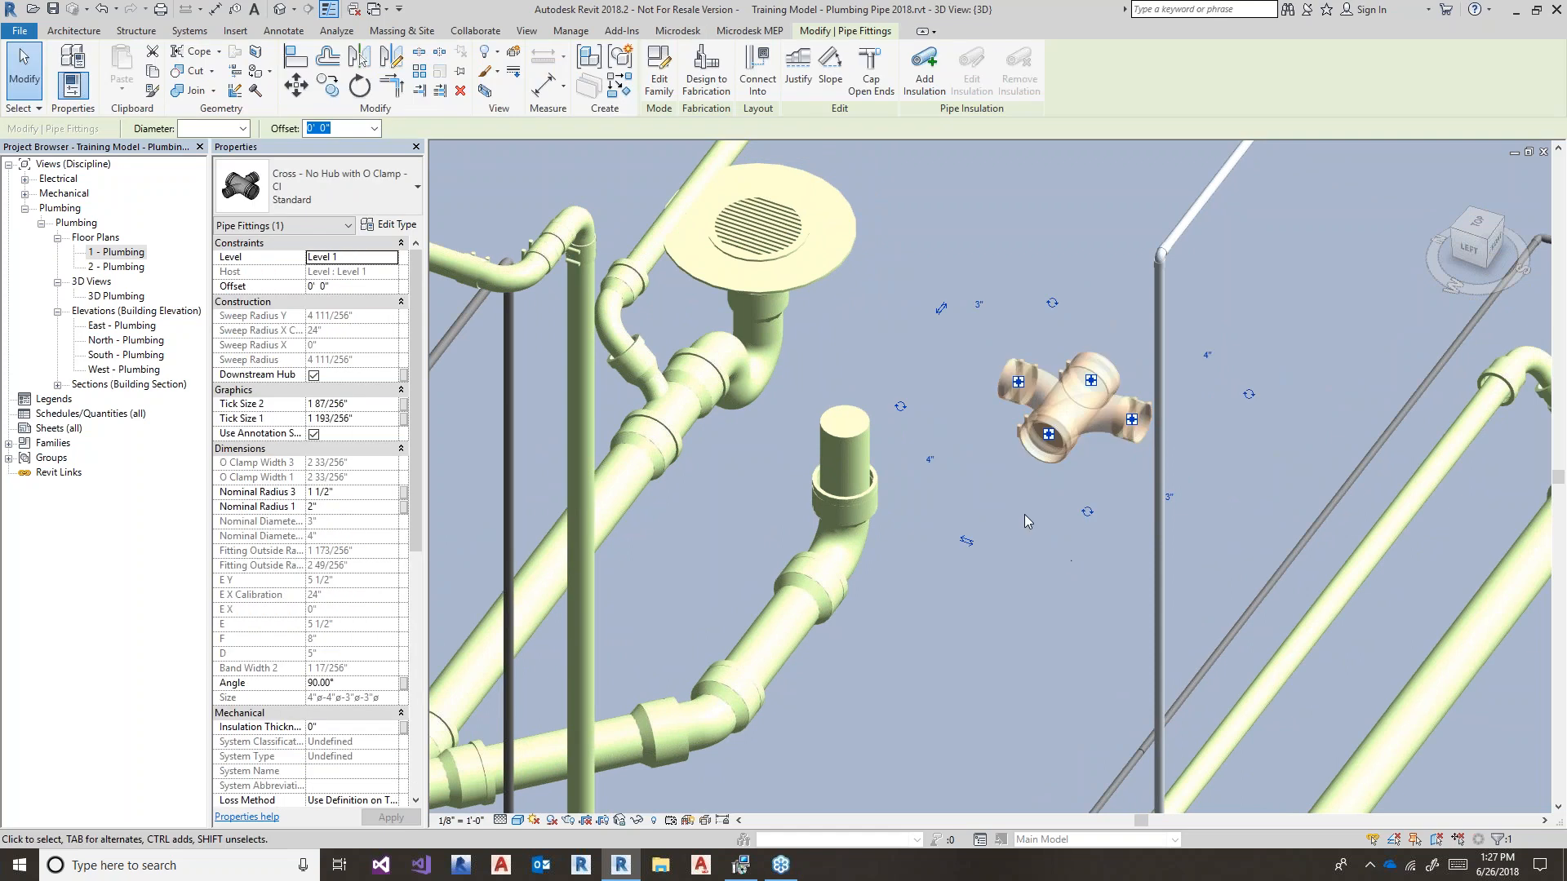
{"action": "left_click", "coordinate": [1025, 514]}
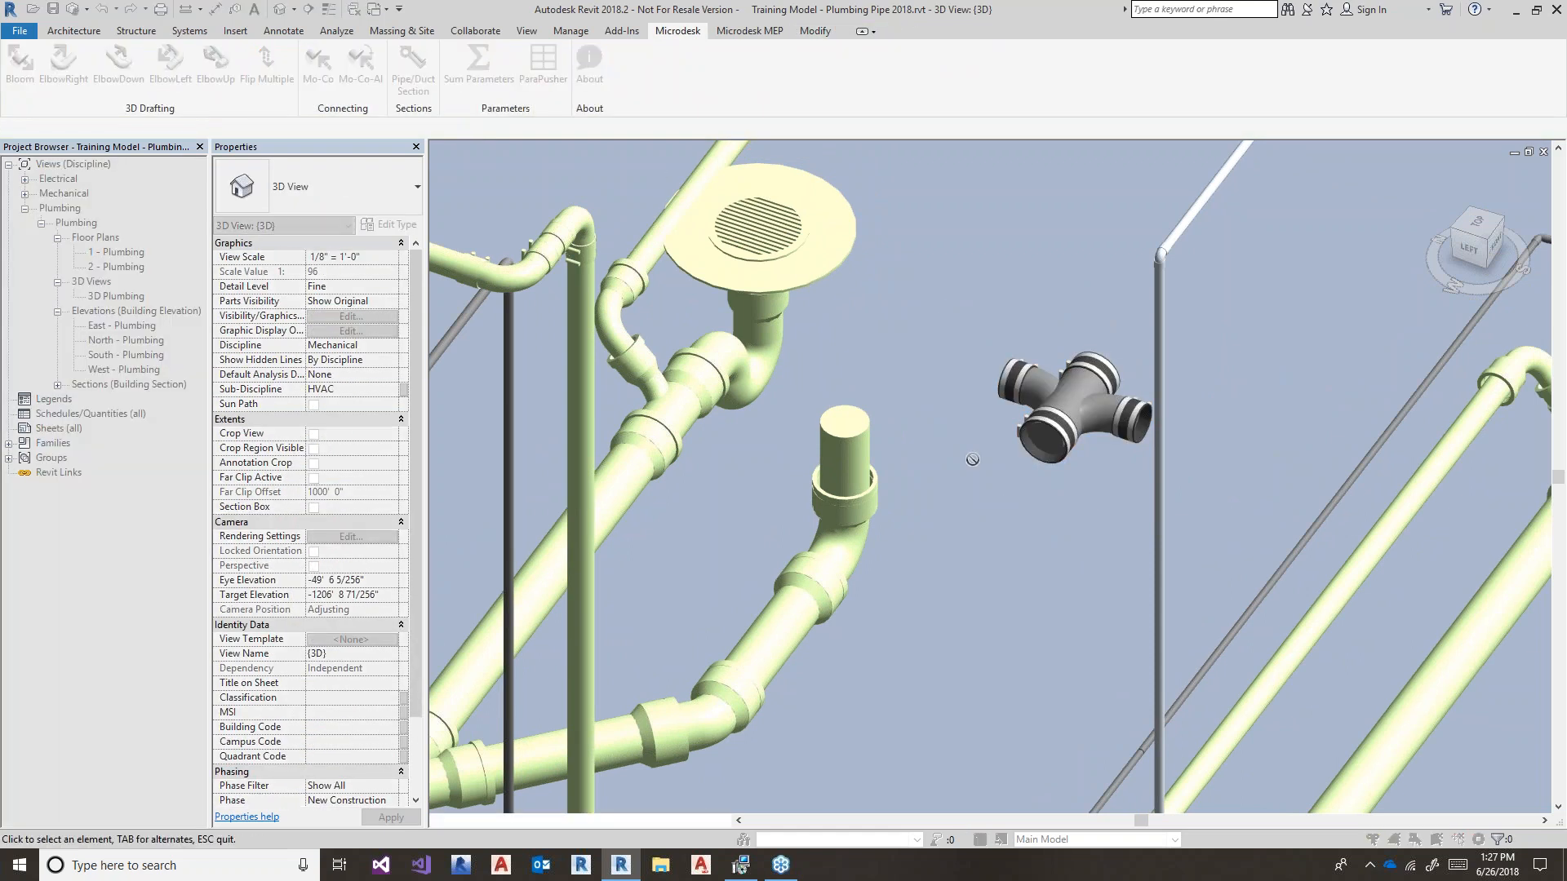
{"action": "left_click", "coordinate": [1019, 447]}
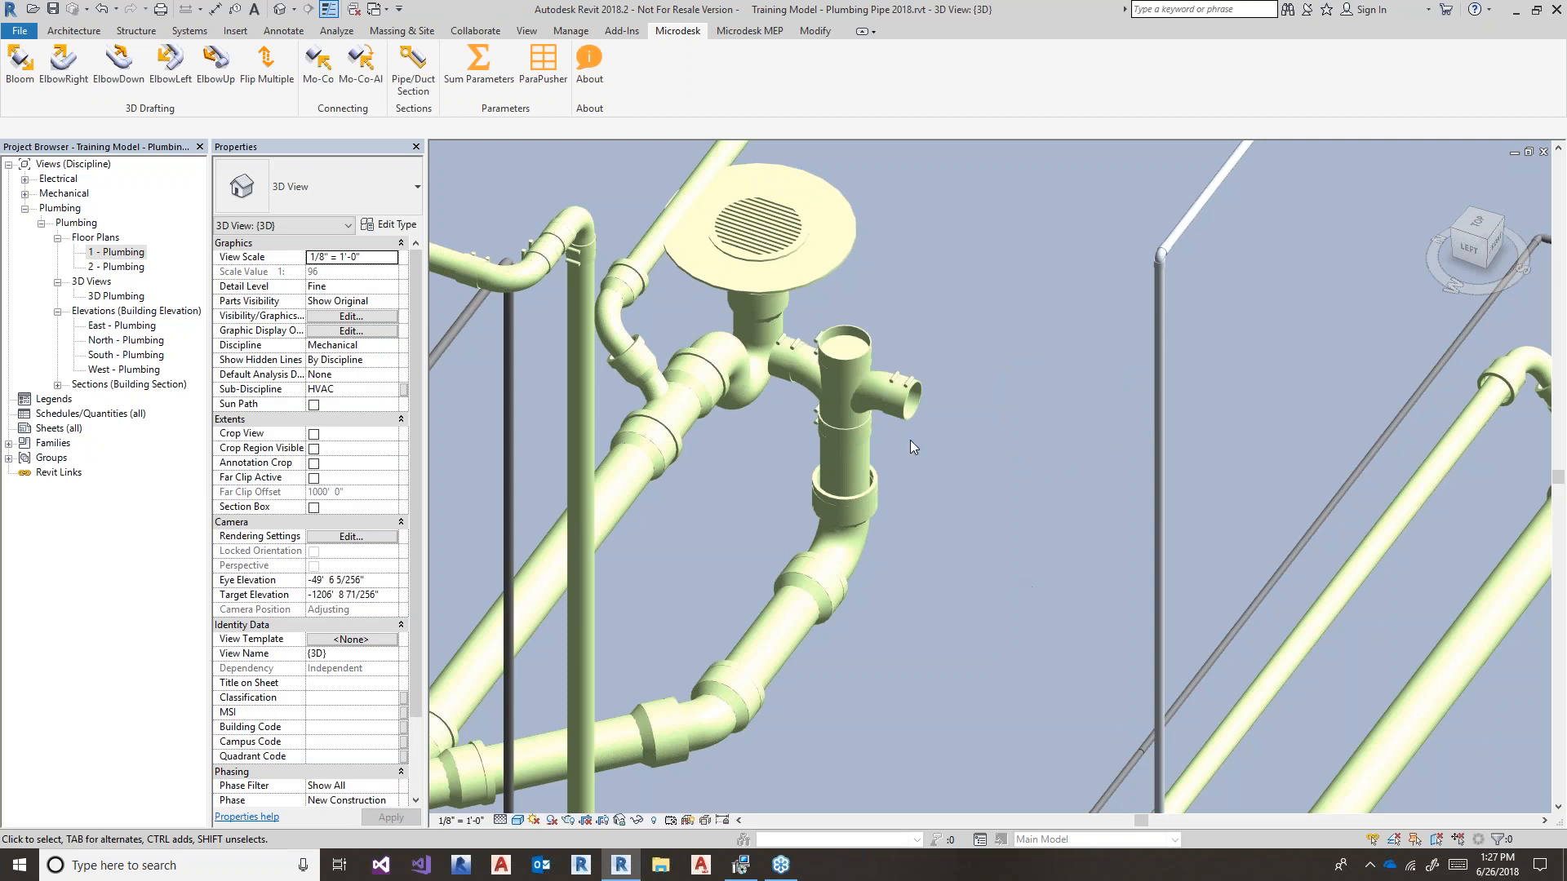
{"action": "middle_click_drag", "start_coordinate": [911, 441], "coordinate": [962, 488]}
{"action": "left_click", "coordinate": [51, 74]}
{"action": "left_click", "coordinate": [879, 453]}
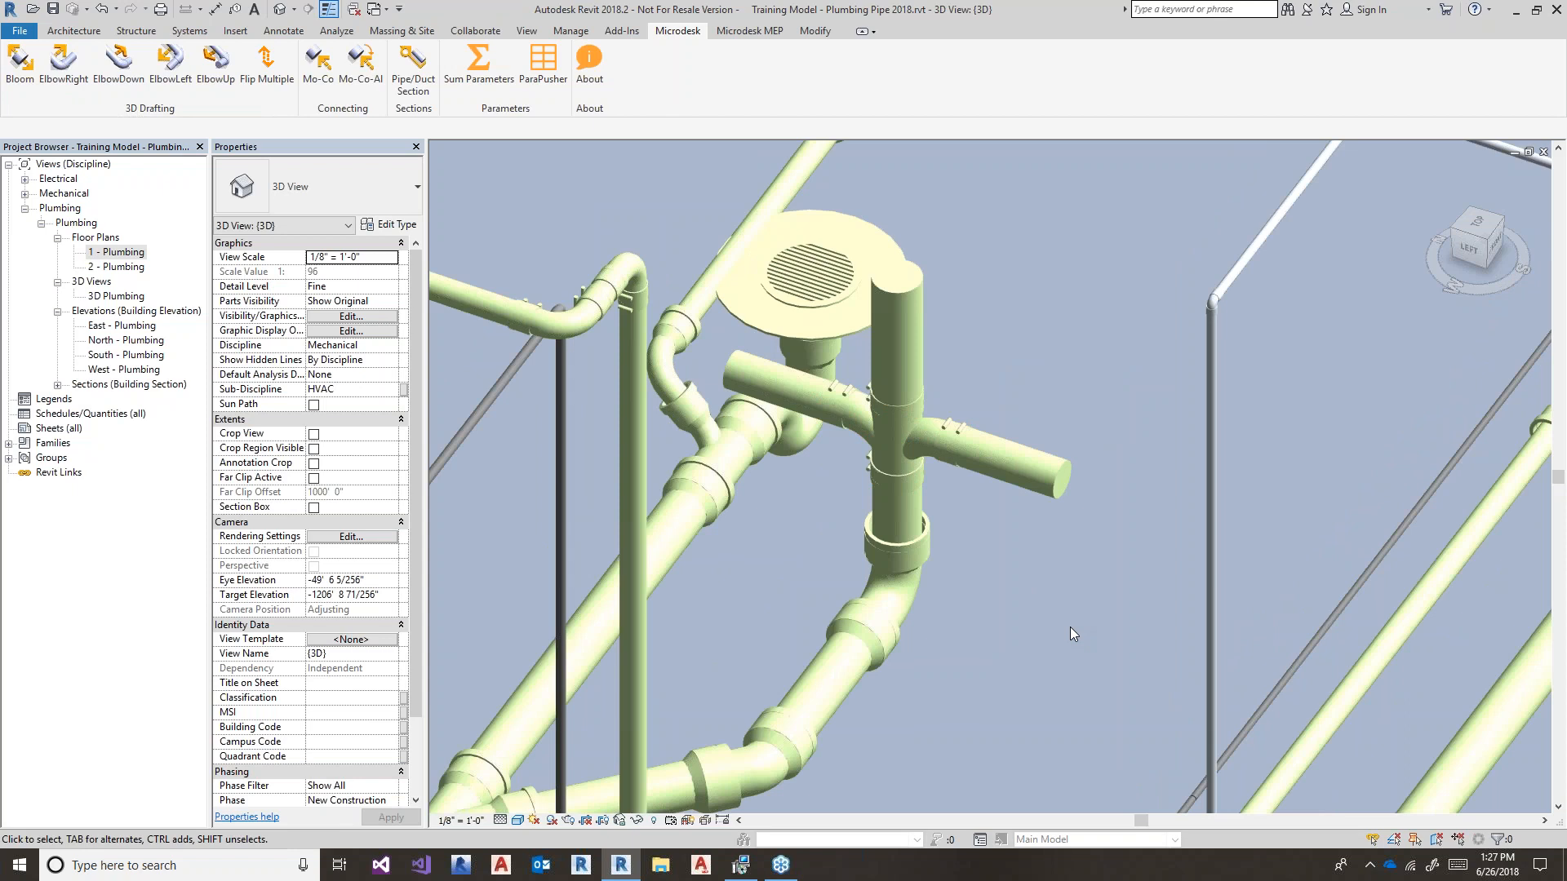
- Check the 4" pipe above the cross and pan toward the crossing copper pipe area
{"action": "left_click", "coordinate": [914, 342]}
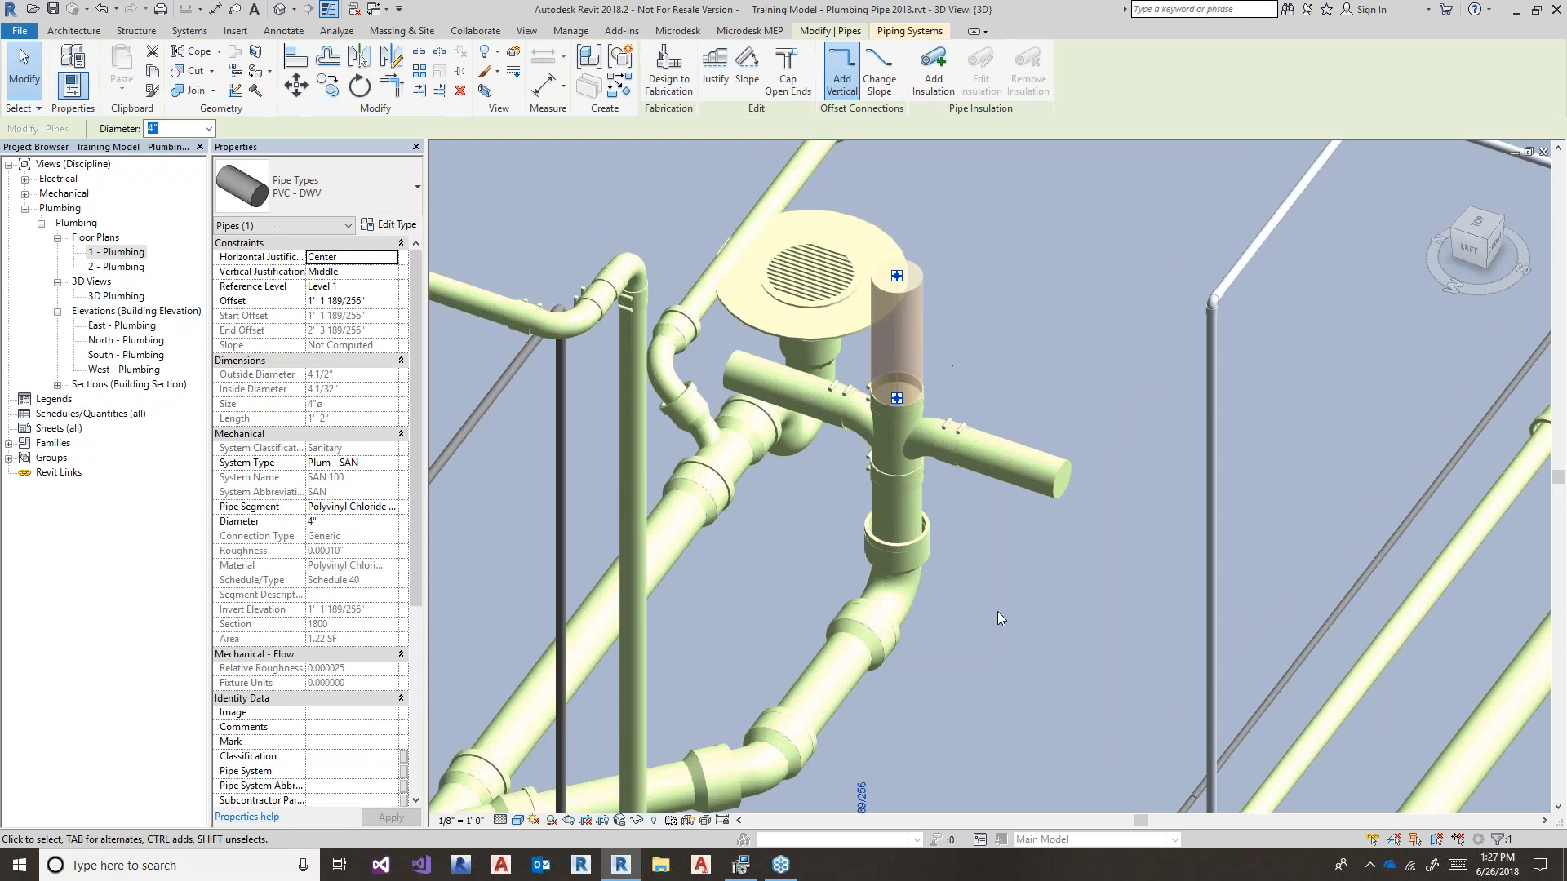
{"action": "scroll", "coordinate": [997, 610], "scroll_direction": "down", "scroll_amount": 3}
{"action": "middle_click_drag", "start_coordinate": [1000, 619], "coordinate": [971, 567]}
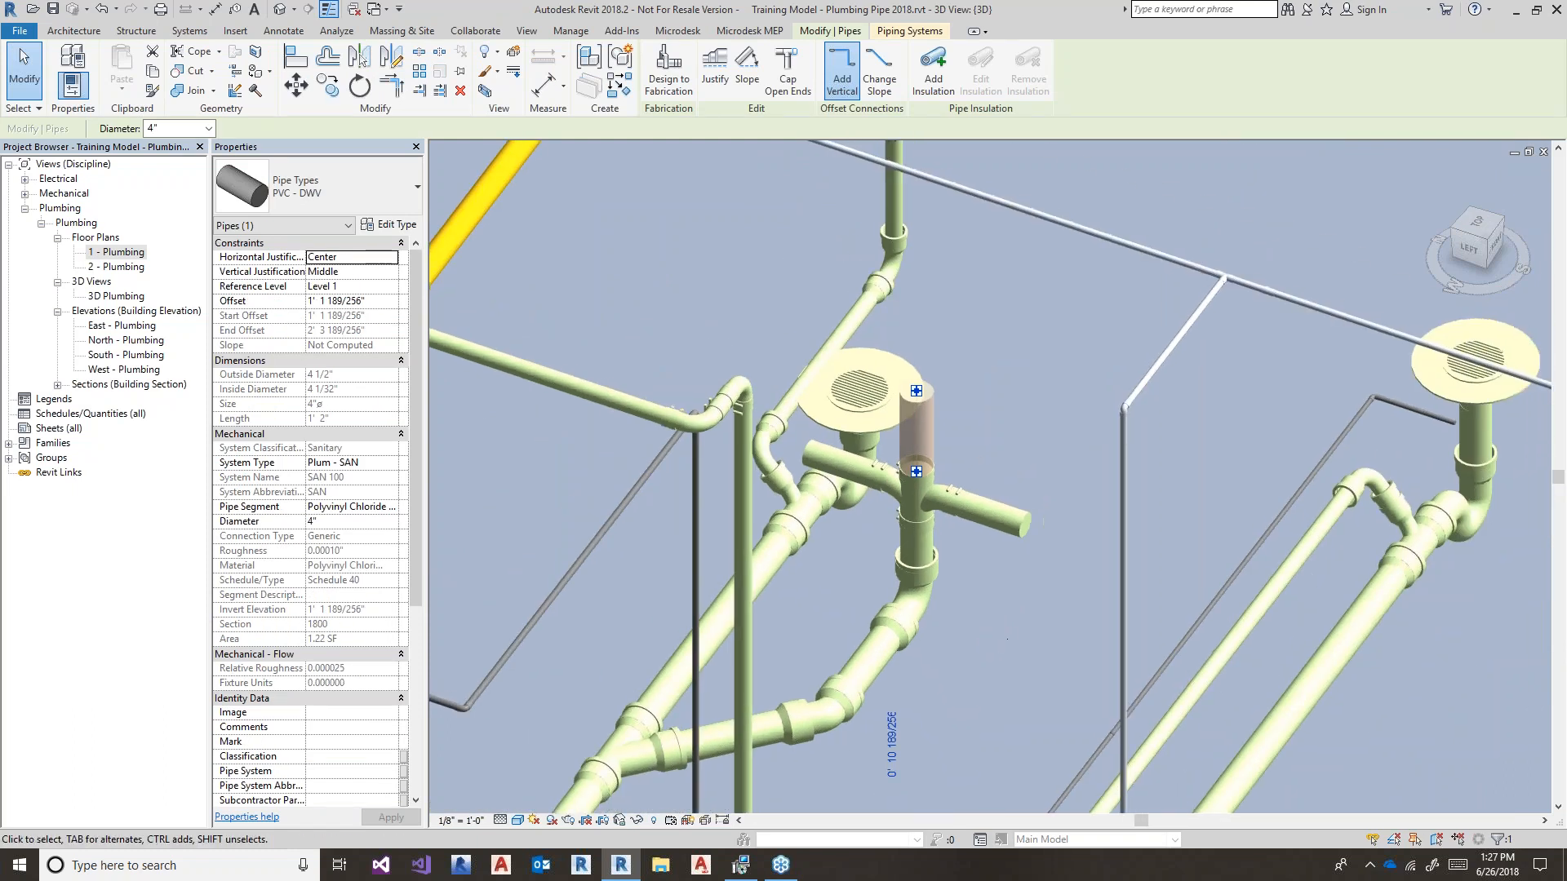
{"action": "left_click", "coordinate": [990, 600]}
{"action": "scroll", "coordinate": [991, 614], "scroll_direction": "down", "scroll_amount": 1}
{"action": "middle_click_drag", "start_coordinate": [992, 625], "coordinate": [1061, 285]}
{"action": "middle_click_drag", "start_coordinate": [1045, 492], "coordinate": [1034, 418]}
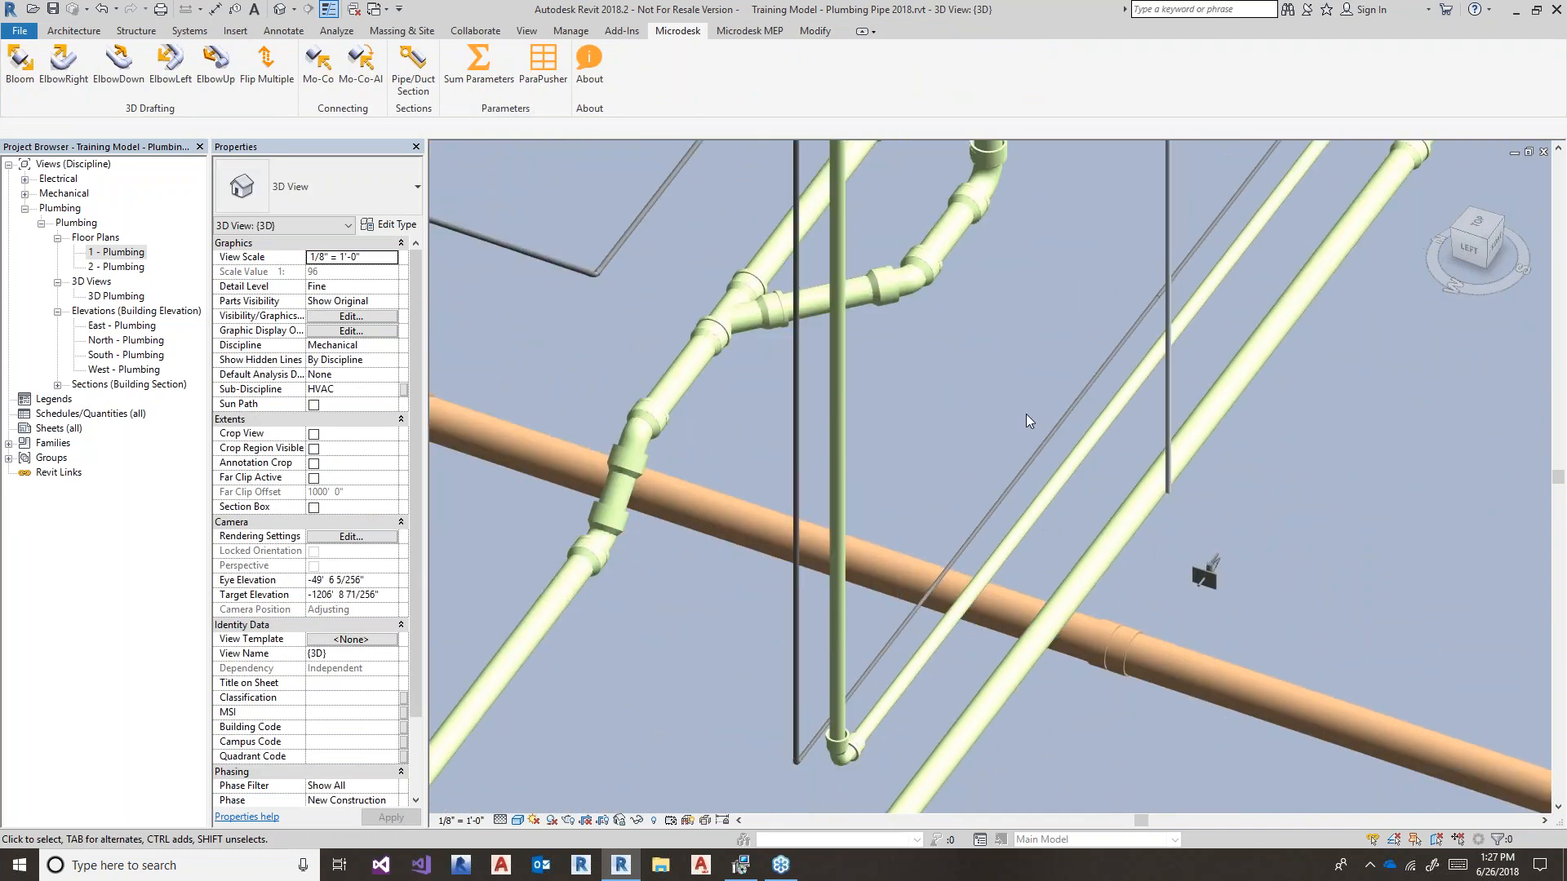
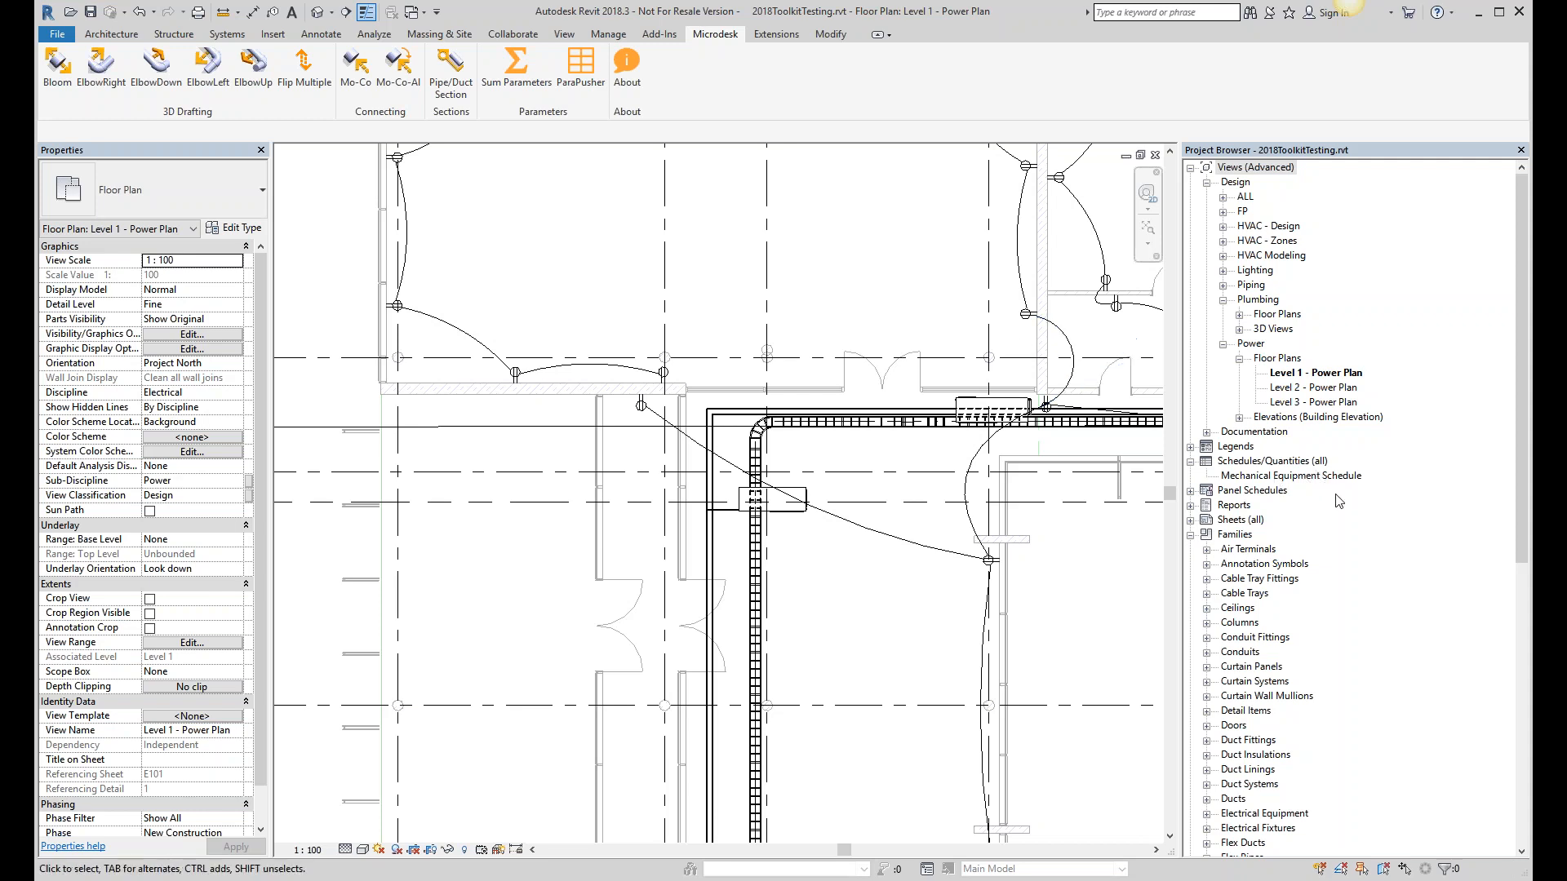
- Open the Mechanical Equipment Schedule from Schedules/Quantities in the Project Browser
{"action": "double_click", "coordinate": [1281, 478]}
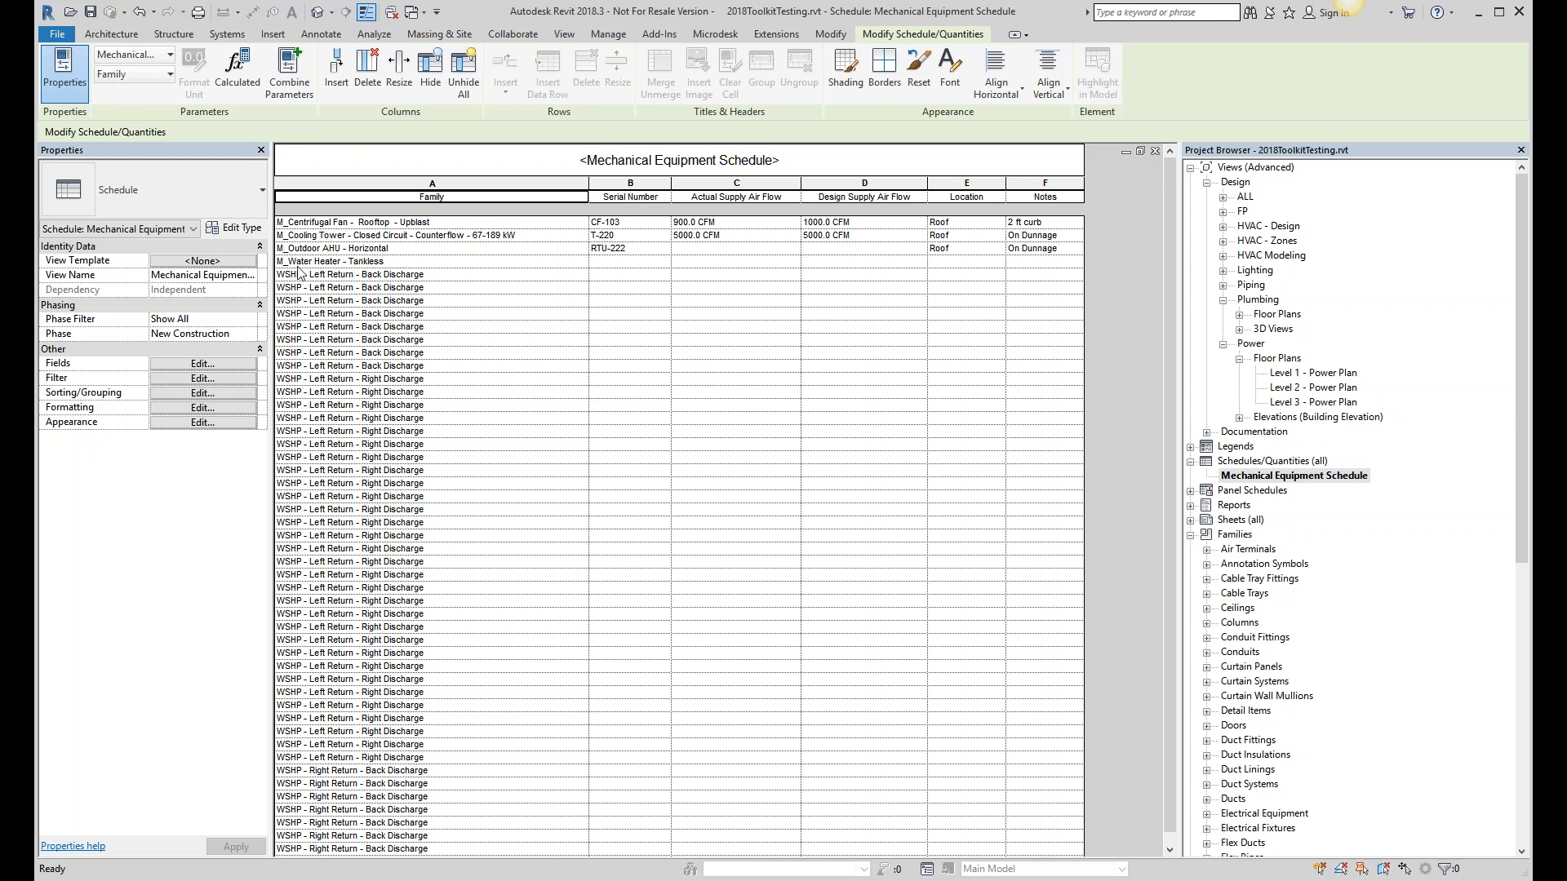
- Narrow the Family column and inspect the M_Water Heater row's empty cells
{"action": "left_click", "coordinate": [612, 262]}
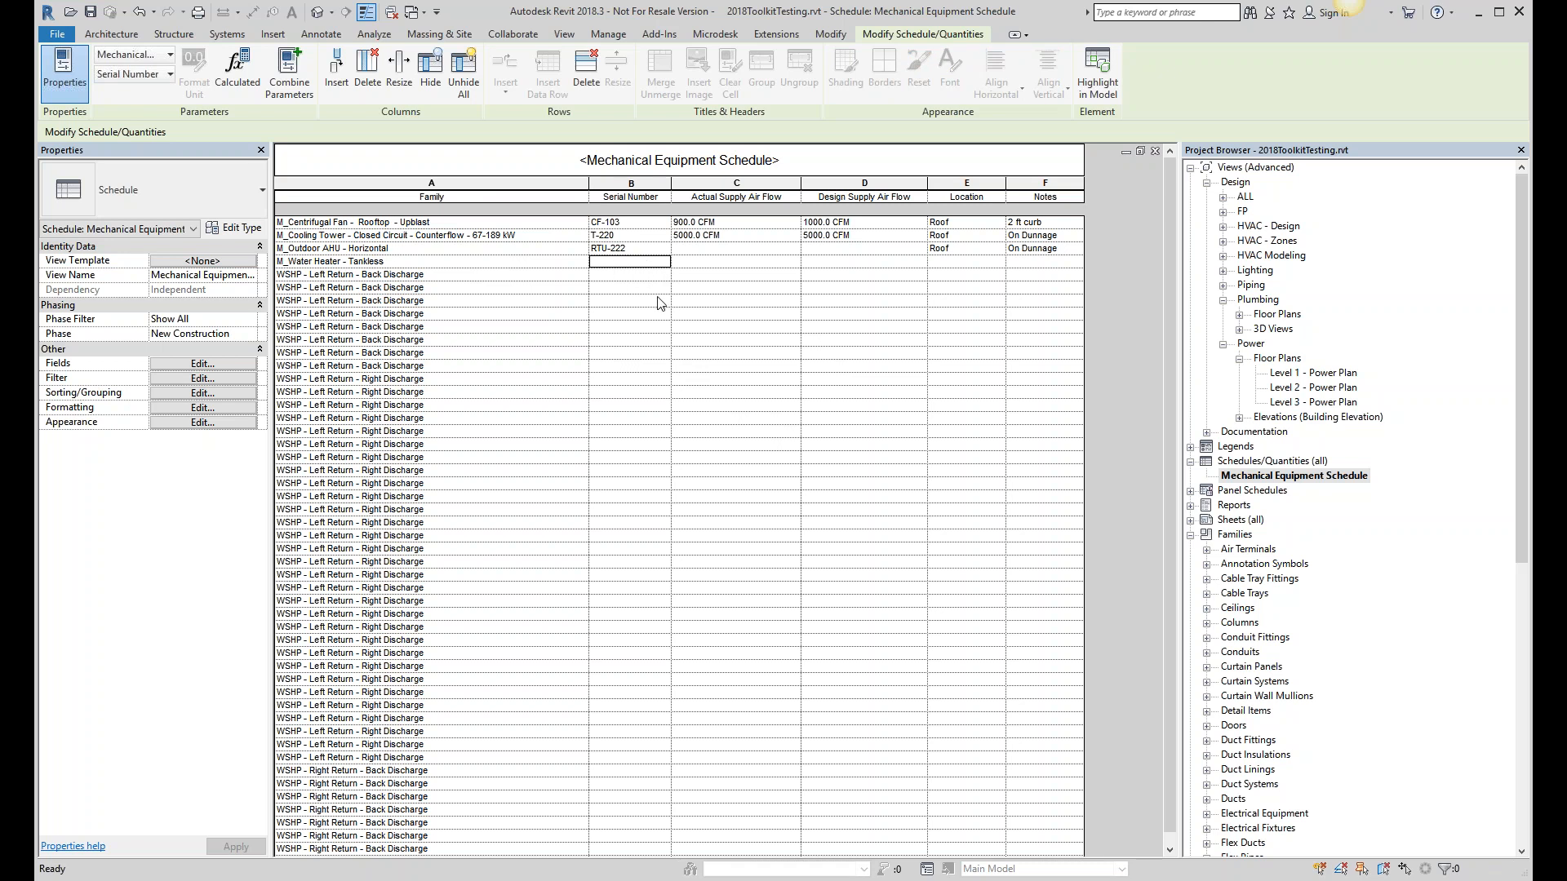
{"action": "left_click_drag", "start_coordinate": [589, 184], "coordinate": [532, 188]}
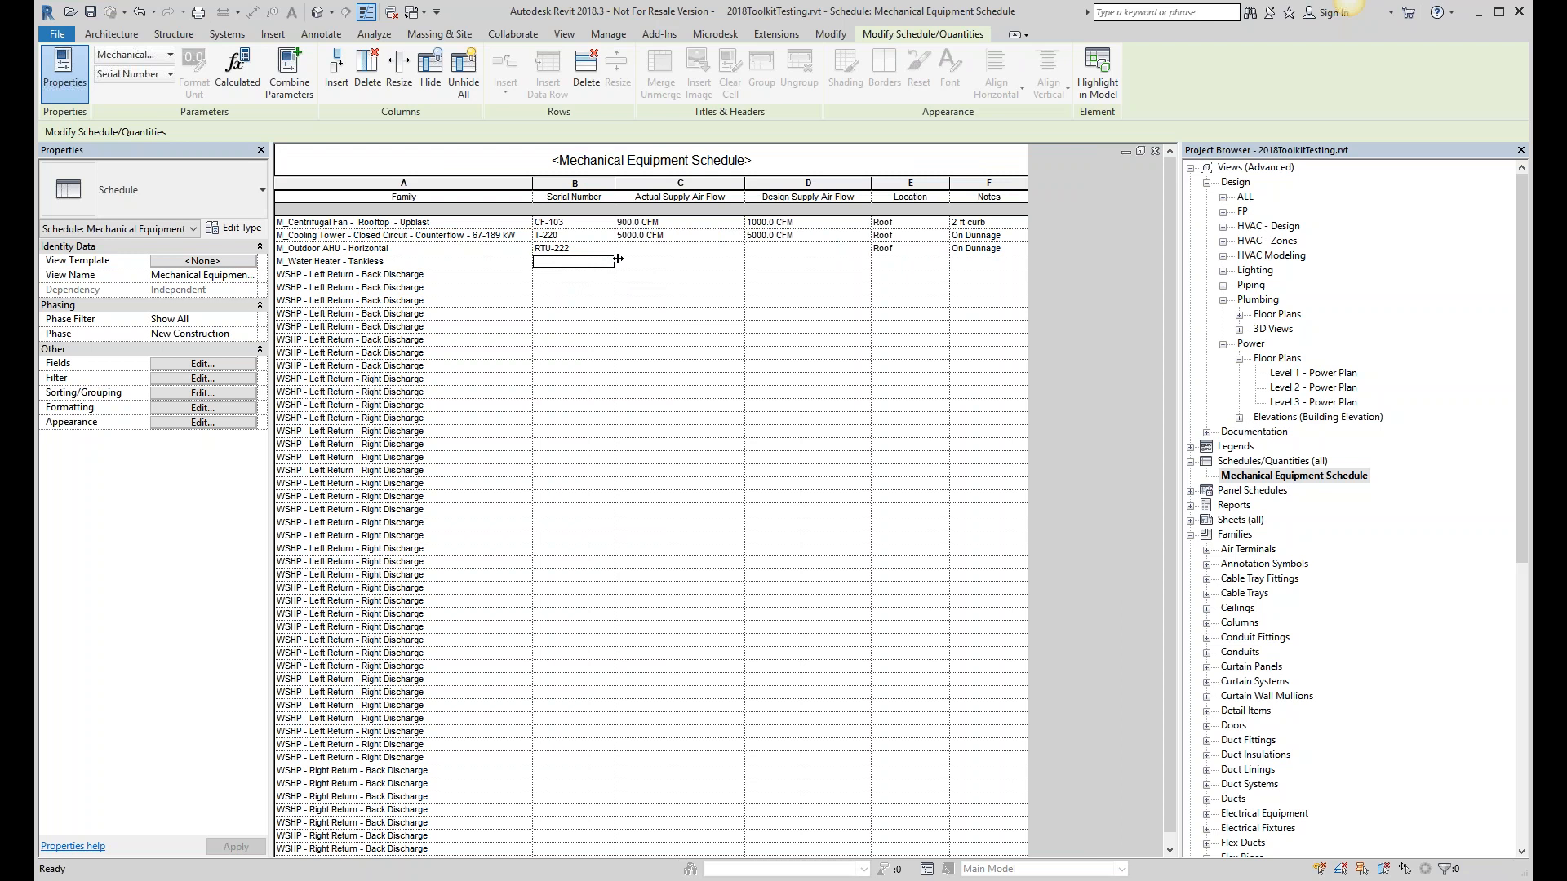
{"action": "left_click", "coordinate": [901, 262]}
{"action": "left_click", "coordinate": [977, 263]}
{"action": "left_click", "coordinate": [907, 261]}
{"action": "left_click", "coordinate": [818, 262]}
{"action": "left_click", "coordinate": [700, 262]}
{"action": "left_click", "coordinate": [589, 263]}
{"action": "left_click", "coordinate": [656, 263]}
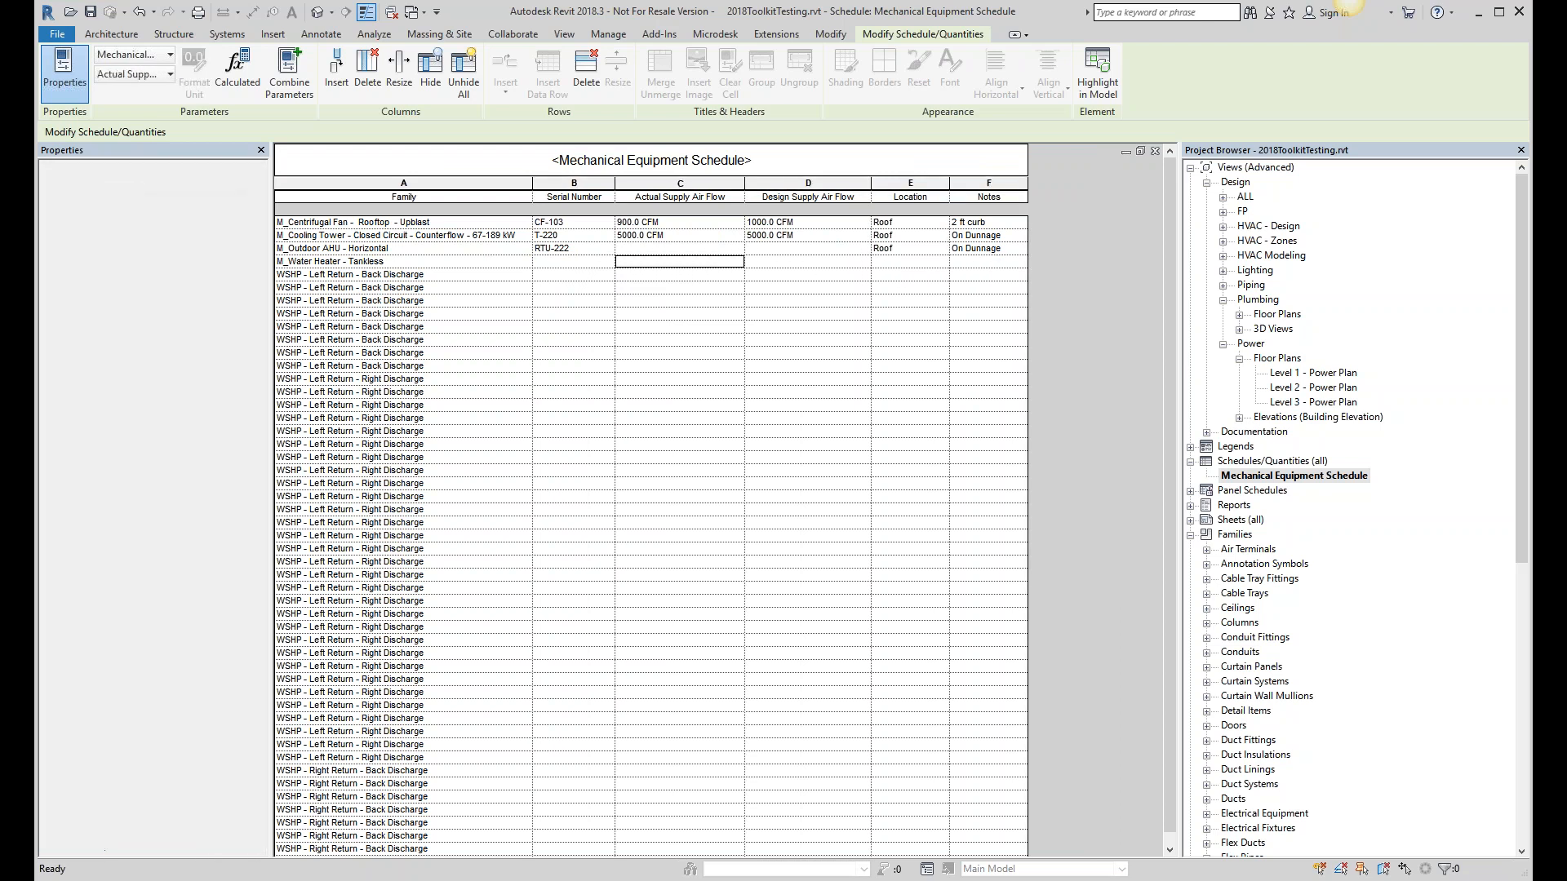
{"action": "left_click", "coordinate": [589, 263]}
{"action": "left_click", "coordinate": [648, 261]}
- Highlight the water heater row's element in the model, searching other views to find it
{"action": "left_click", "coordinate": [588, 262]}
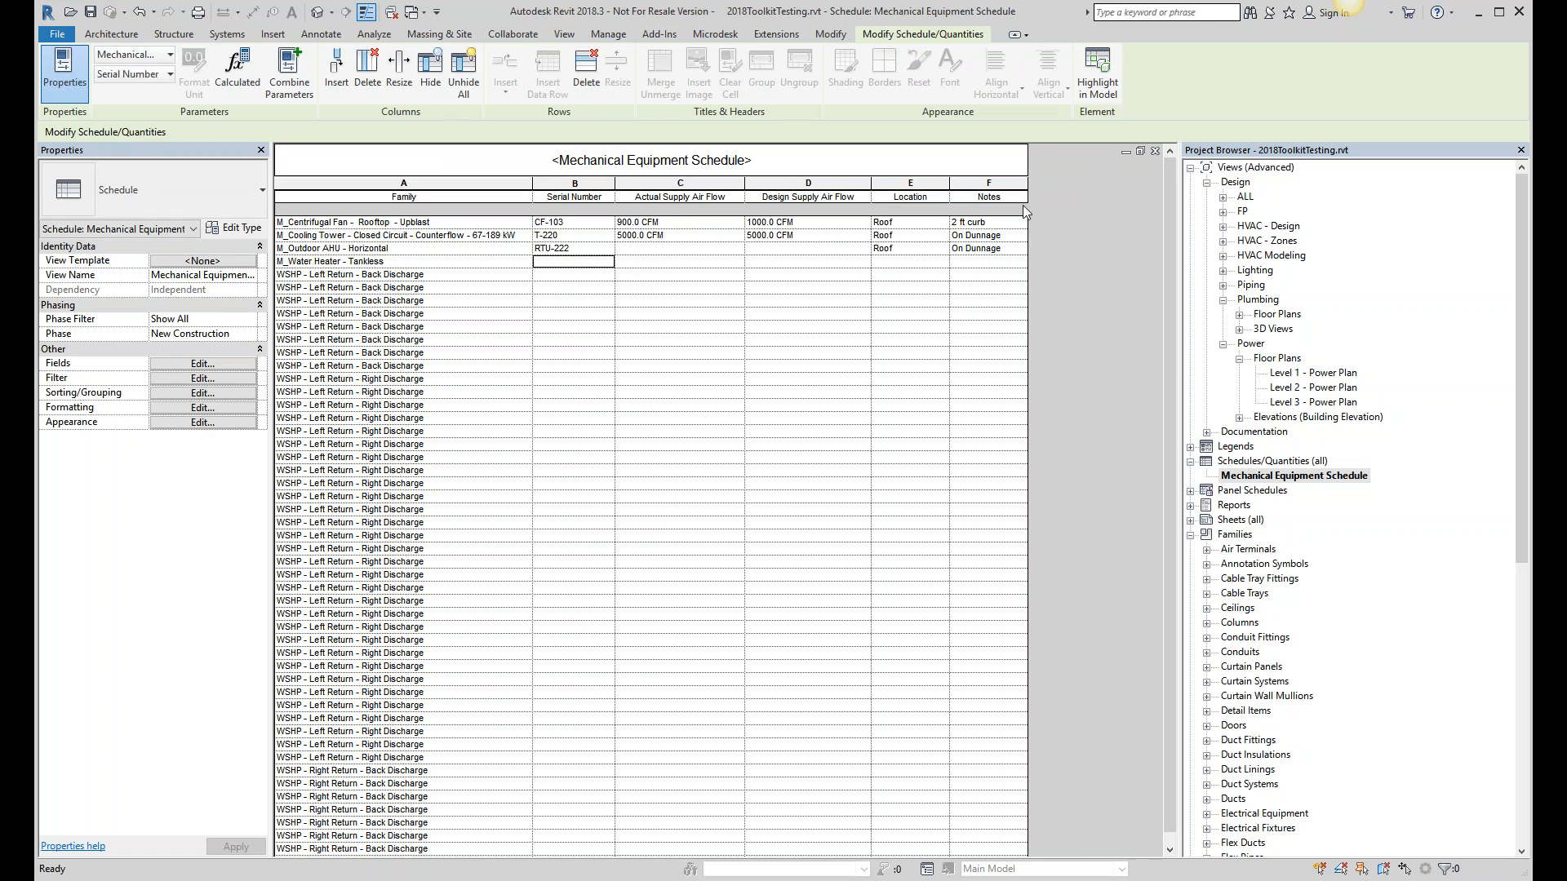
{"action": "left_click", "coordinate": [1110, 70]}
{"action": "left_click", "coordinate": [822, 484]}
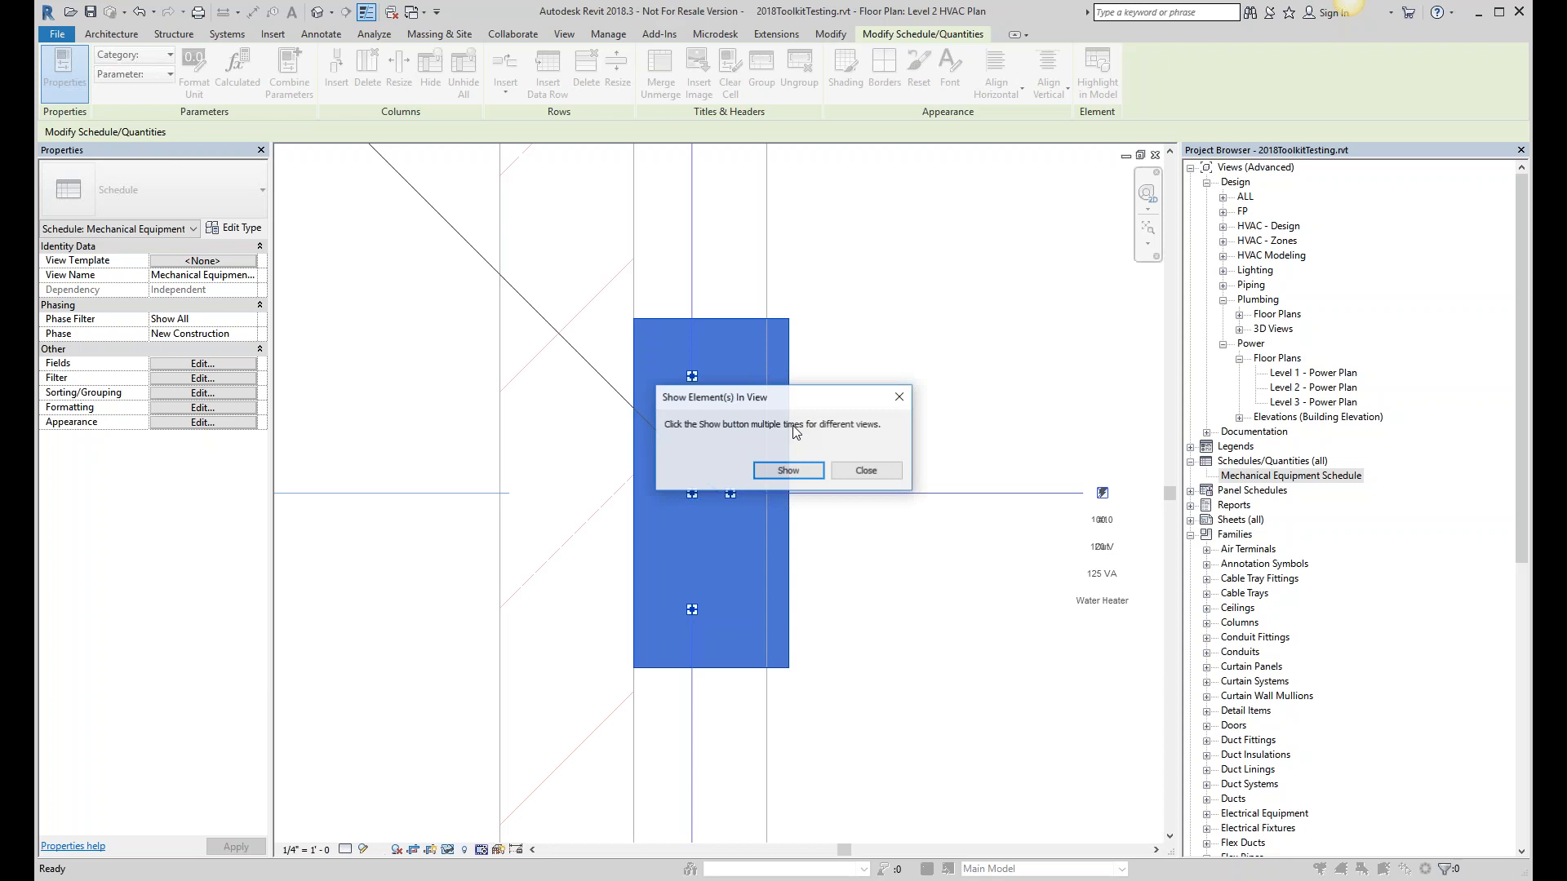
- Select the tankless water heater in the Level 2 HVAC Plan and edit its family
{"action": "left_click", "coordinate": [866, 470]}
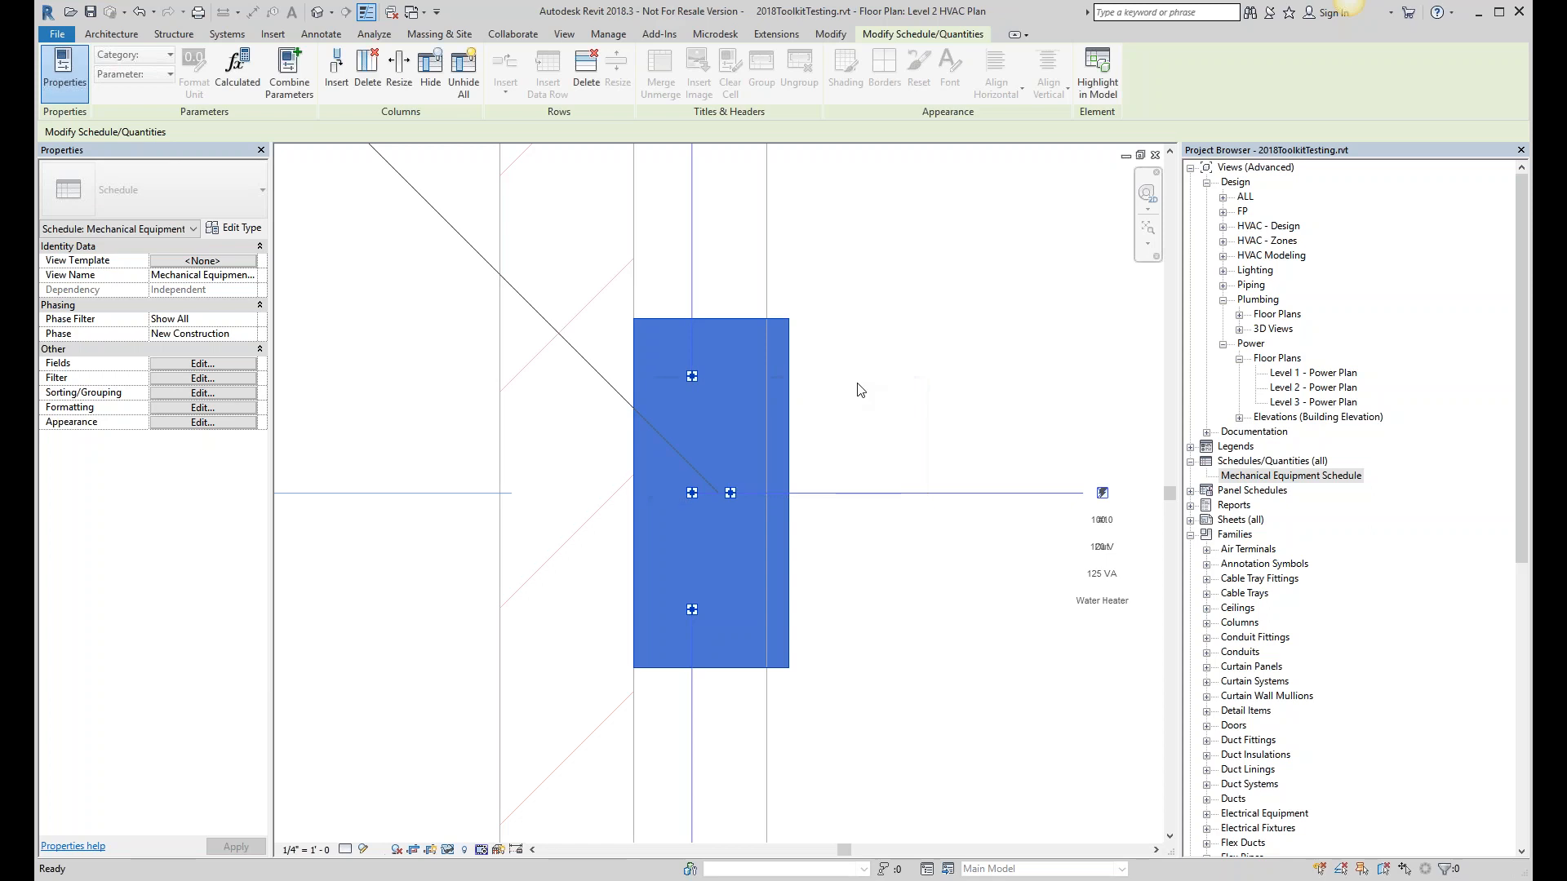
{"action": "left_click", "coordinate": [782, 329]}
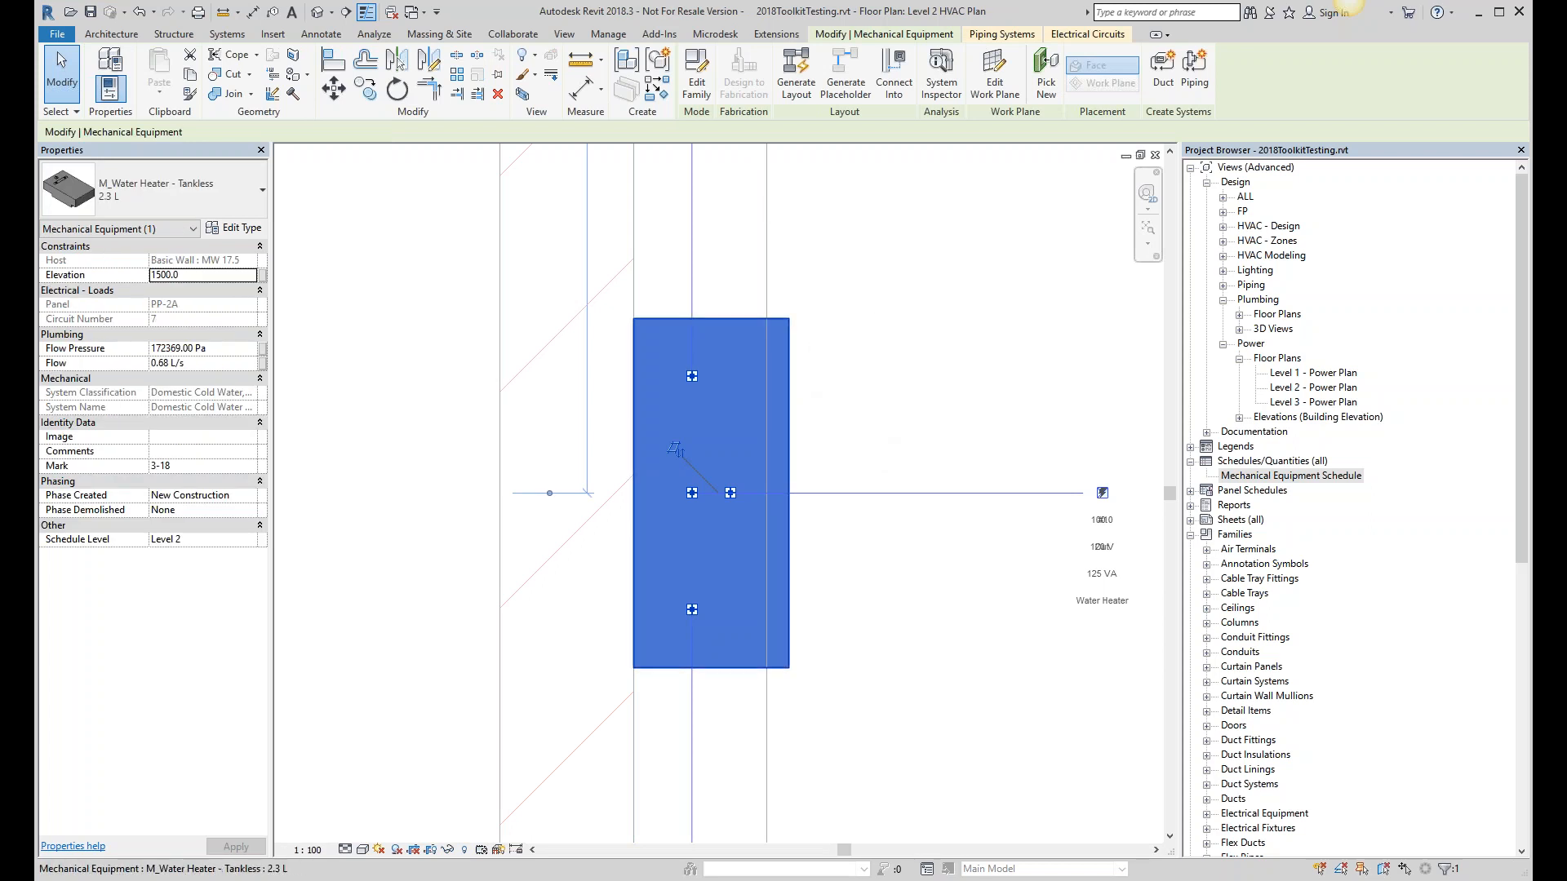
{"action": "left_click", "coordinate": [698, 90]}
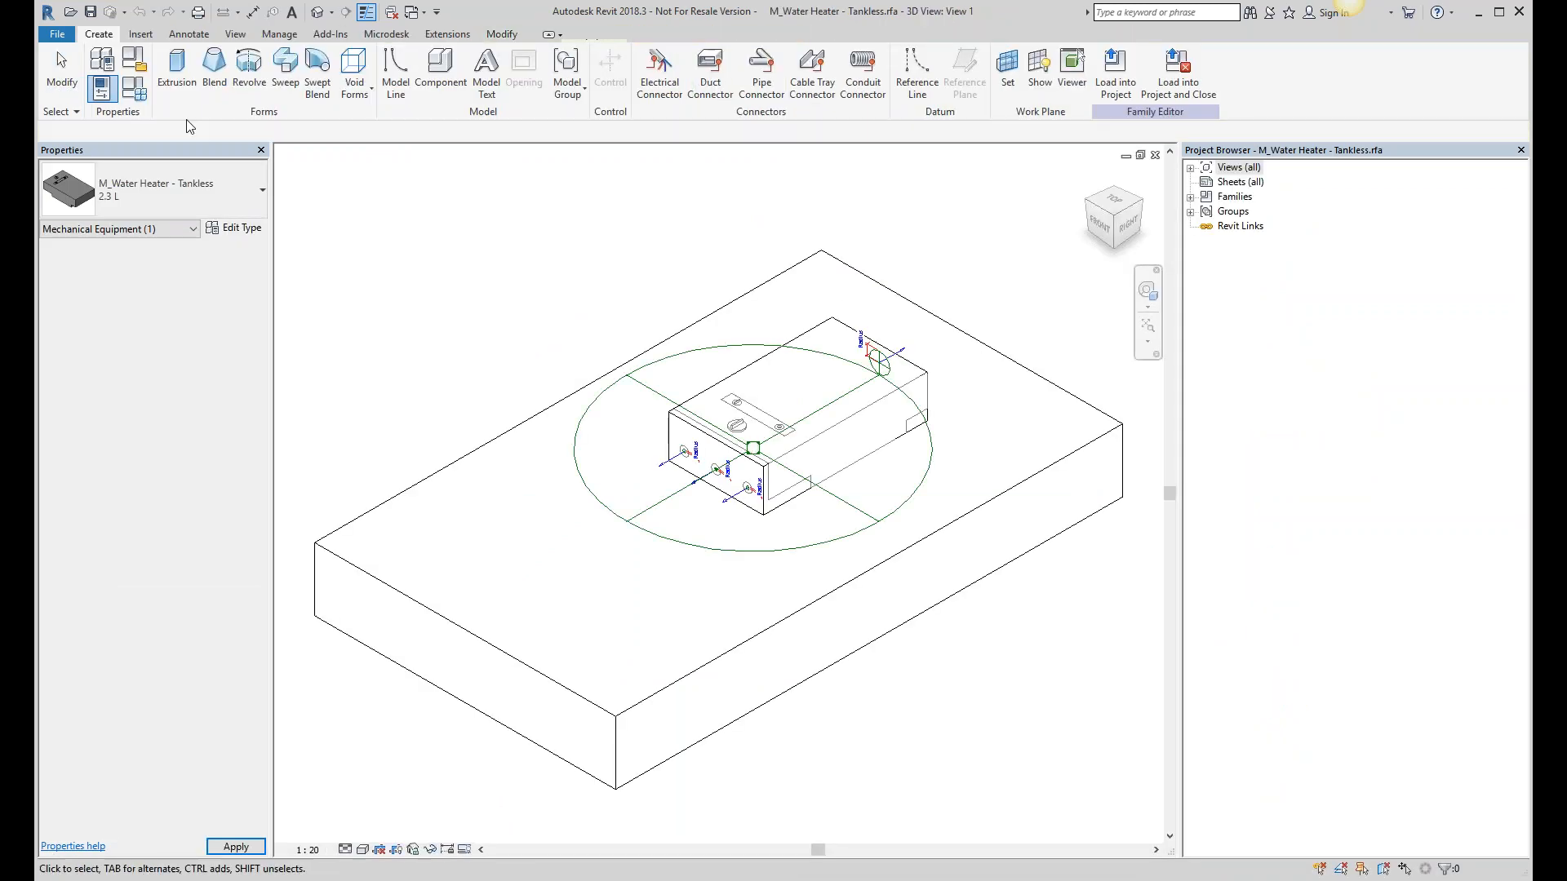
- Start a new shared family parameter and load Revit_Master_Shared_Parameters.txt as the shared parameter file
{"action": "left_click", "coordinate": [133, 88]}
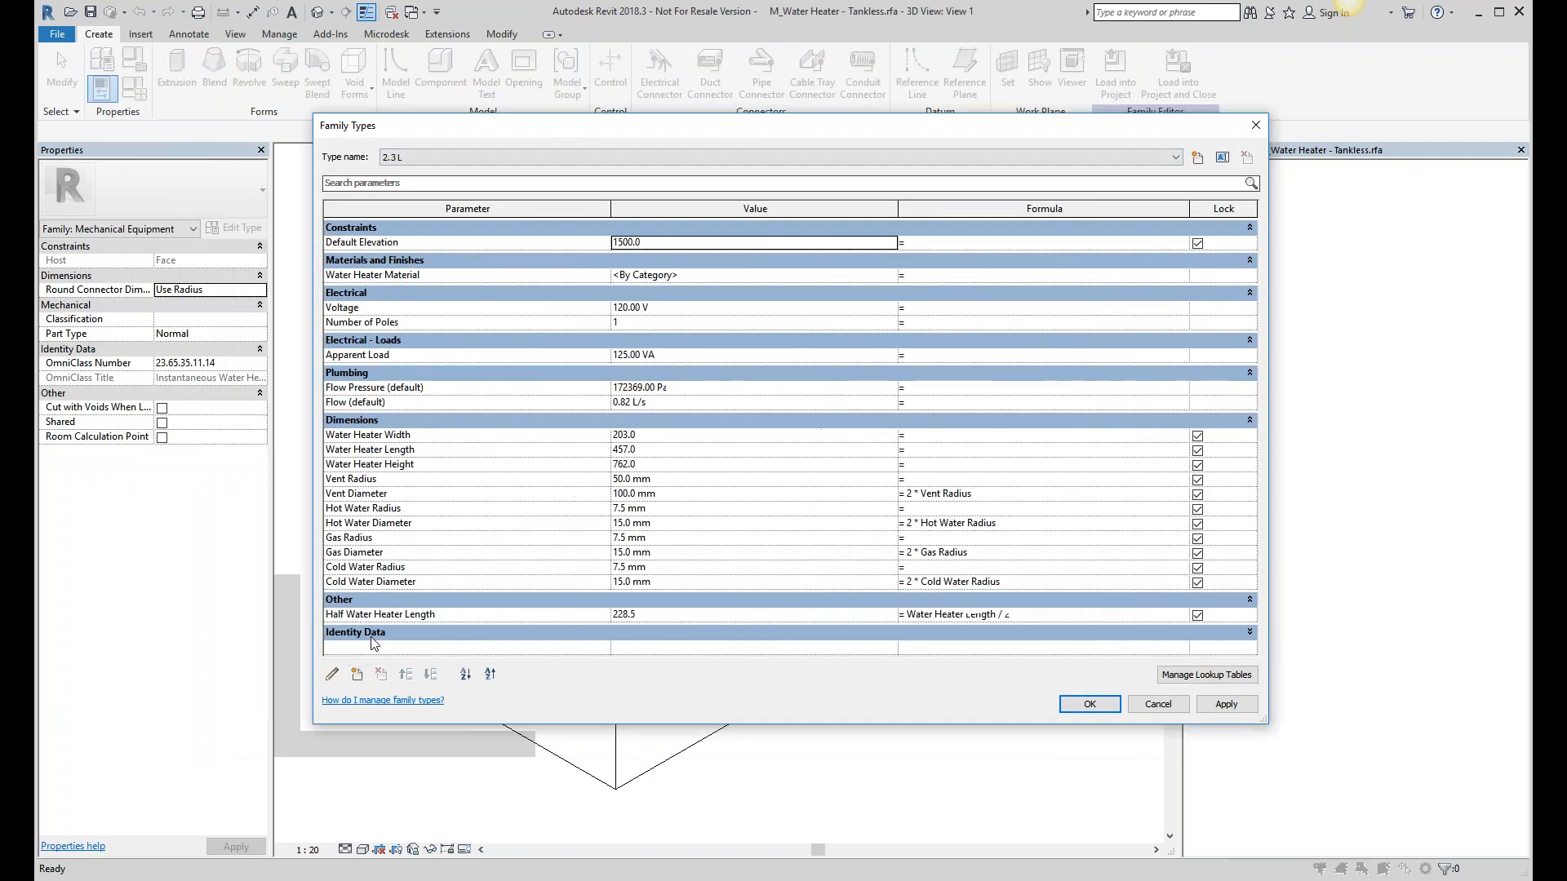
{"action": "left_click", "coordinate": [357, 675]}
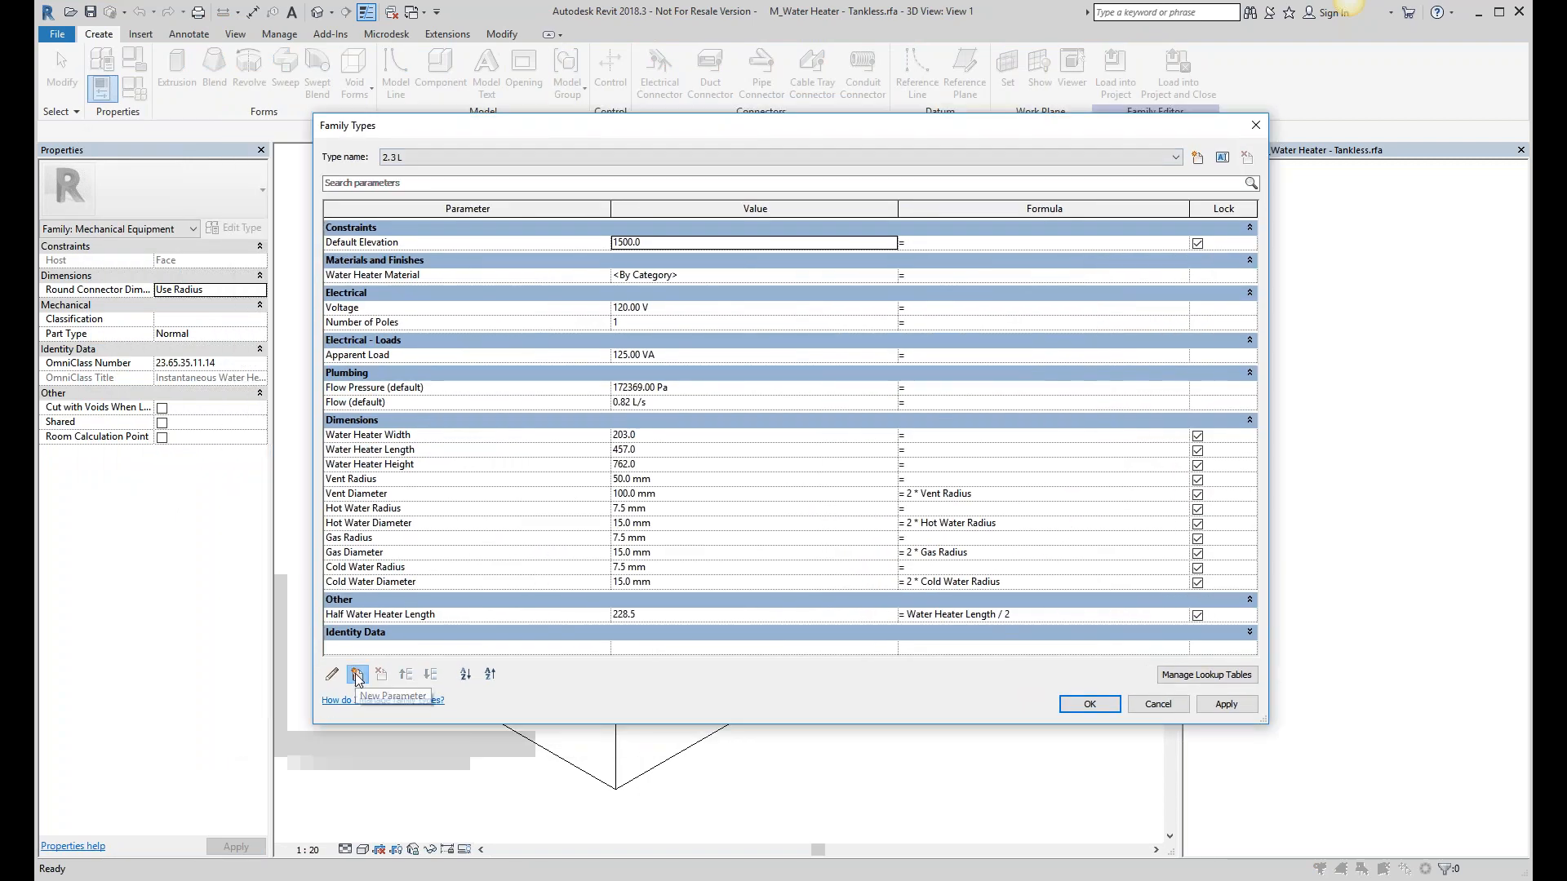
{"action": "left_click", "coordinate": [674, 293]}
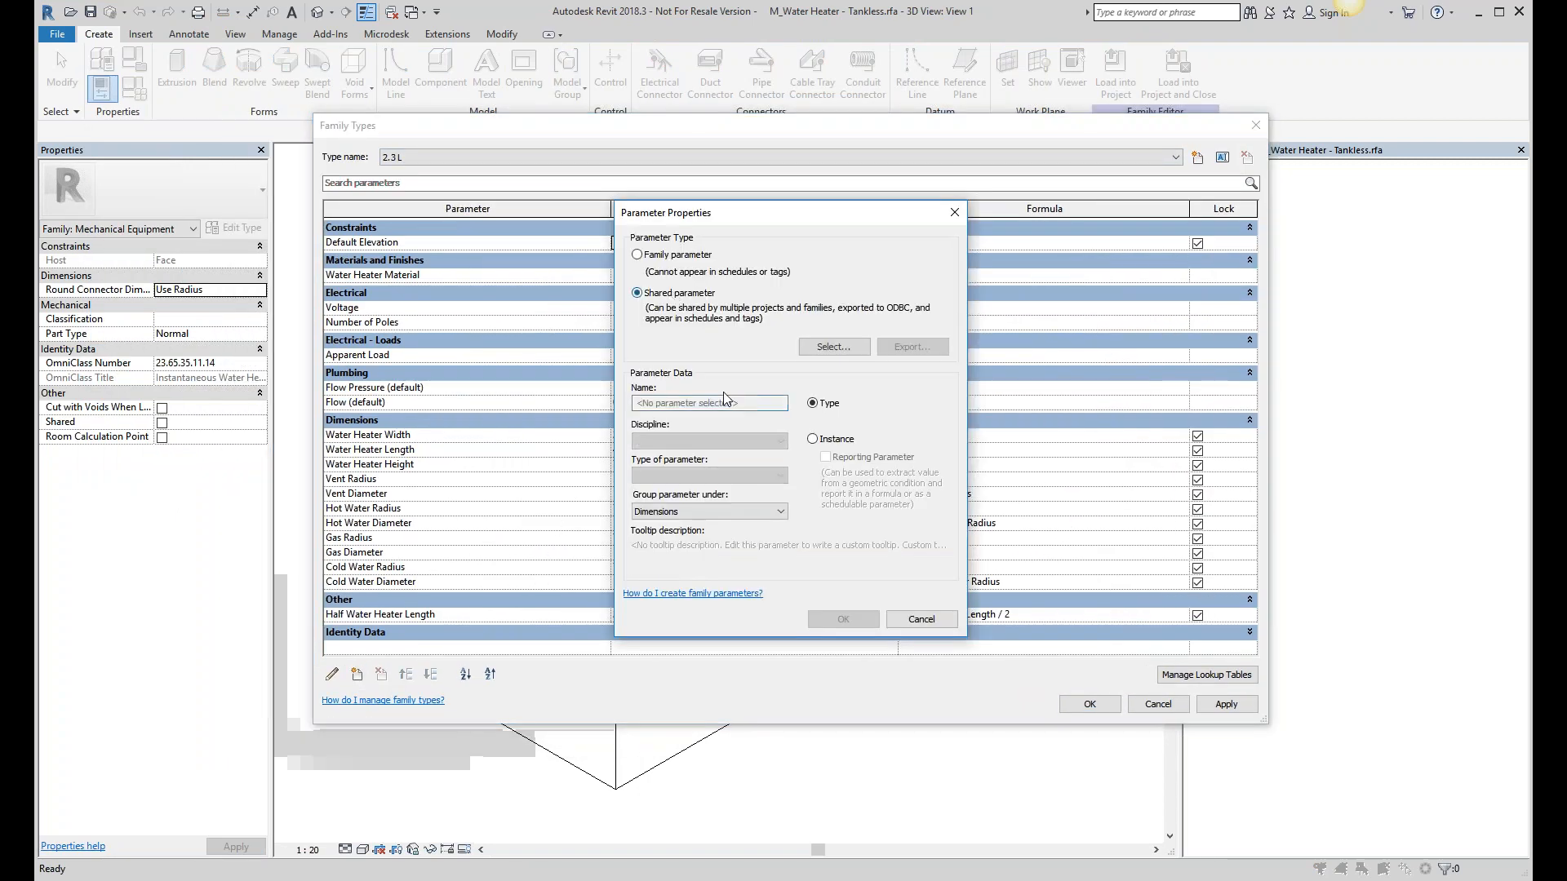
{"action": "left_click", "coordinate": [833, 346]}
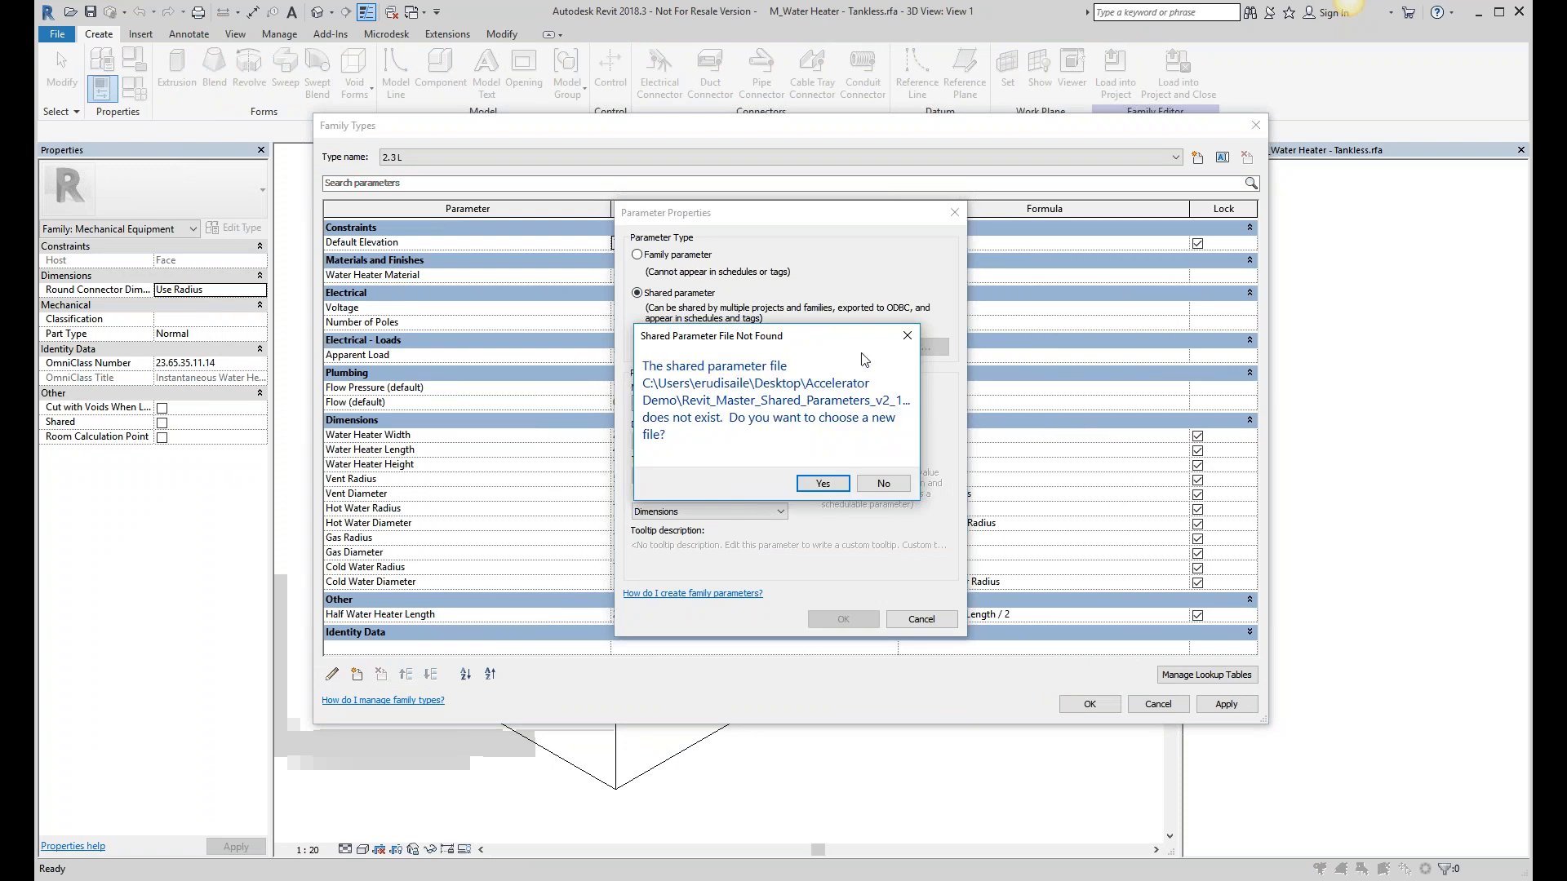
{"action": "left_click_drag", "start_coordinate": [817, 339], "coordinate": [838, 400]}
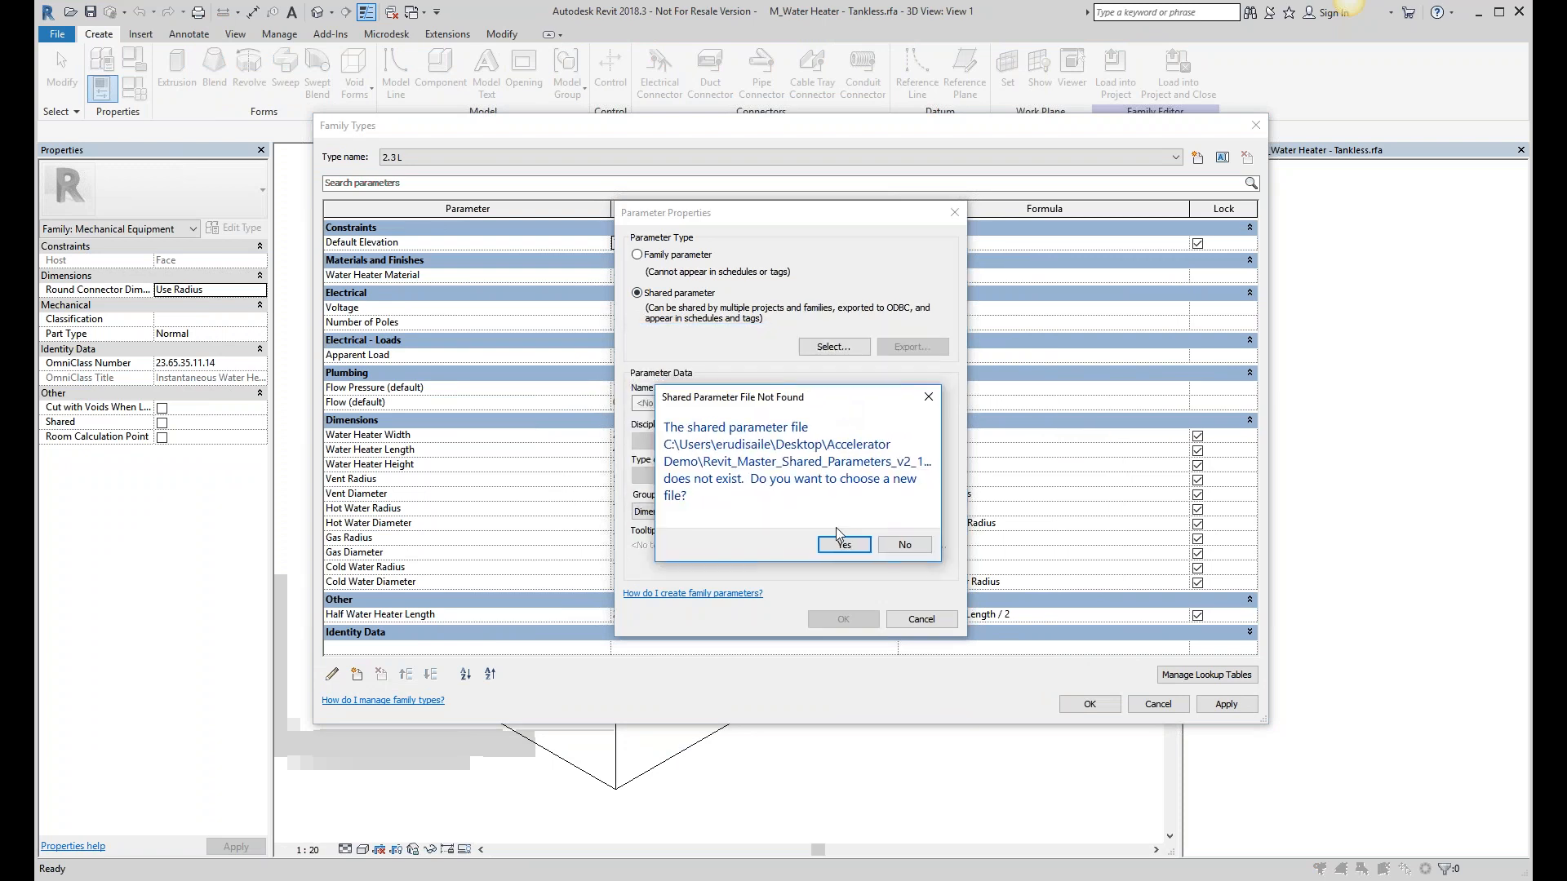
{"action": "left_click", "coordinate": [844, 545]}
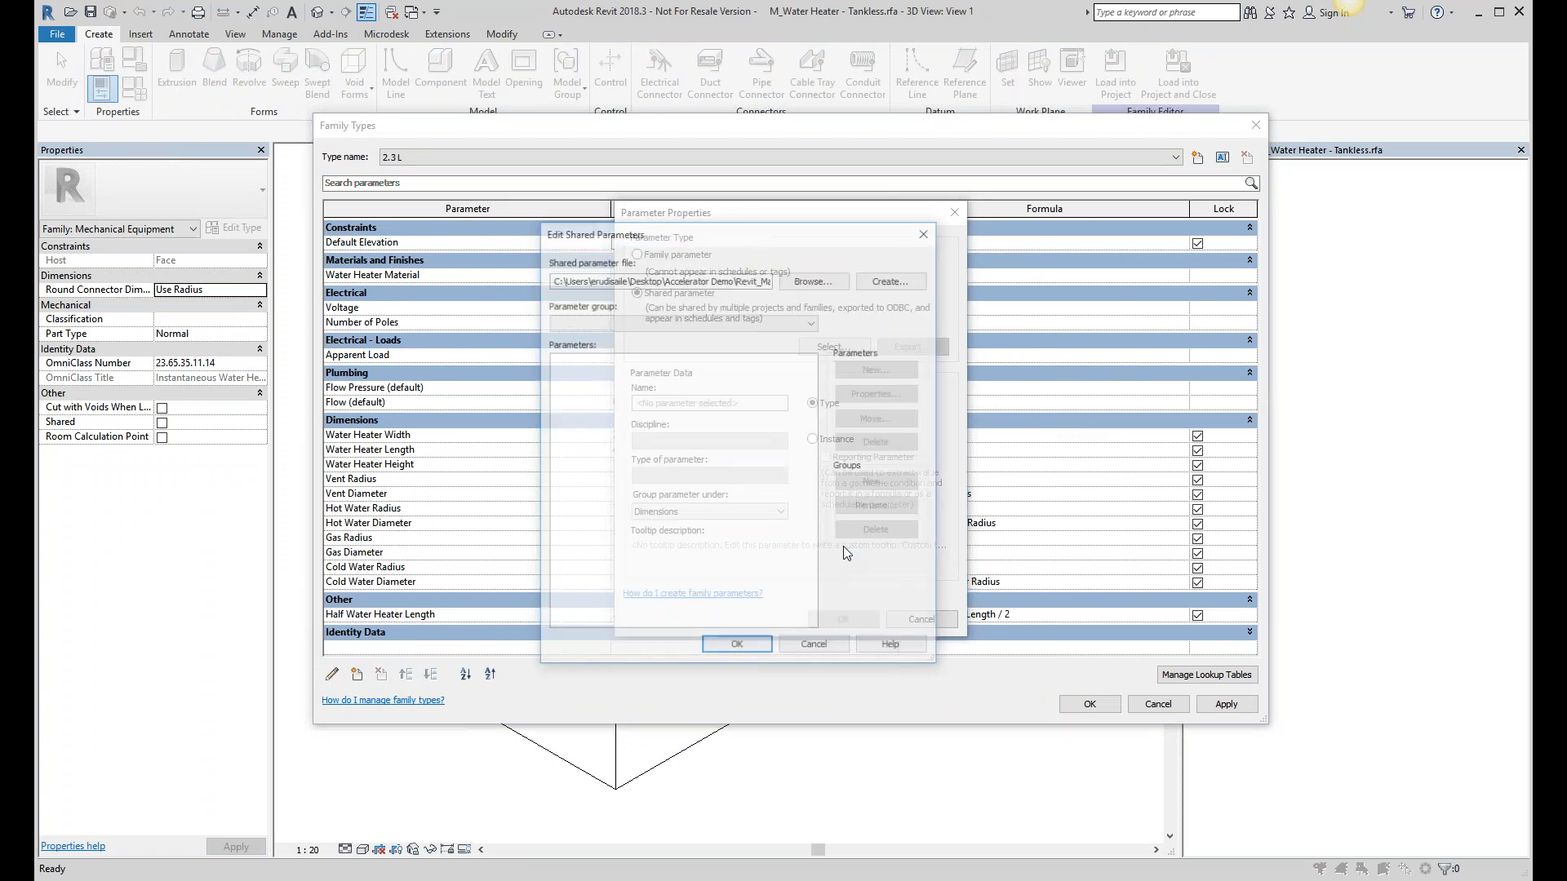
{"action": "left_click", "coordinate": [805, 279]}
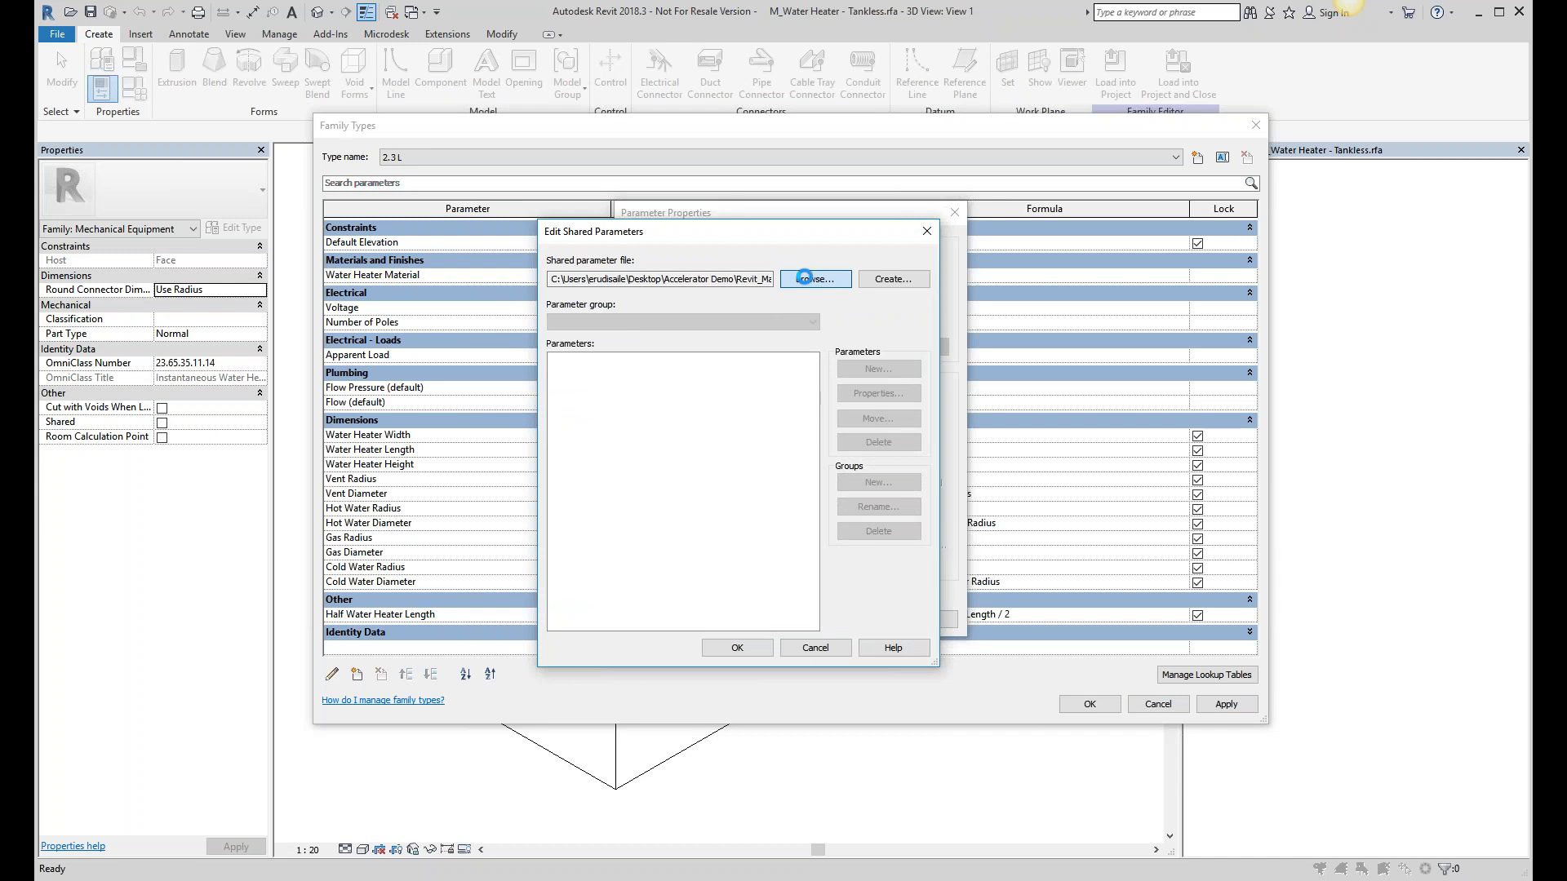
{"action": "left_click", "coordinate": [339, 461]}
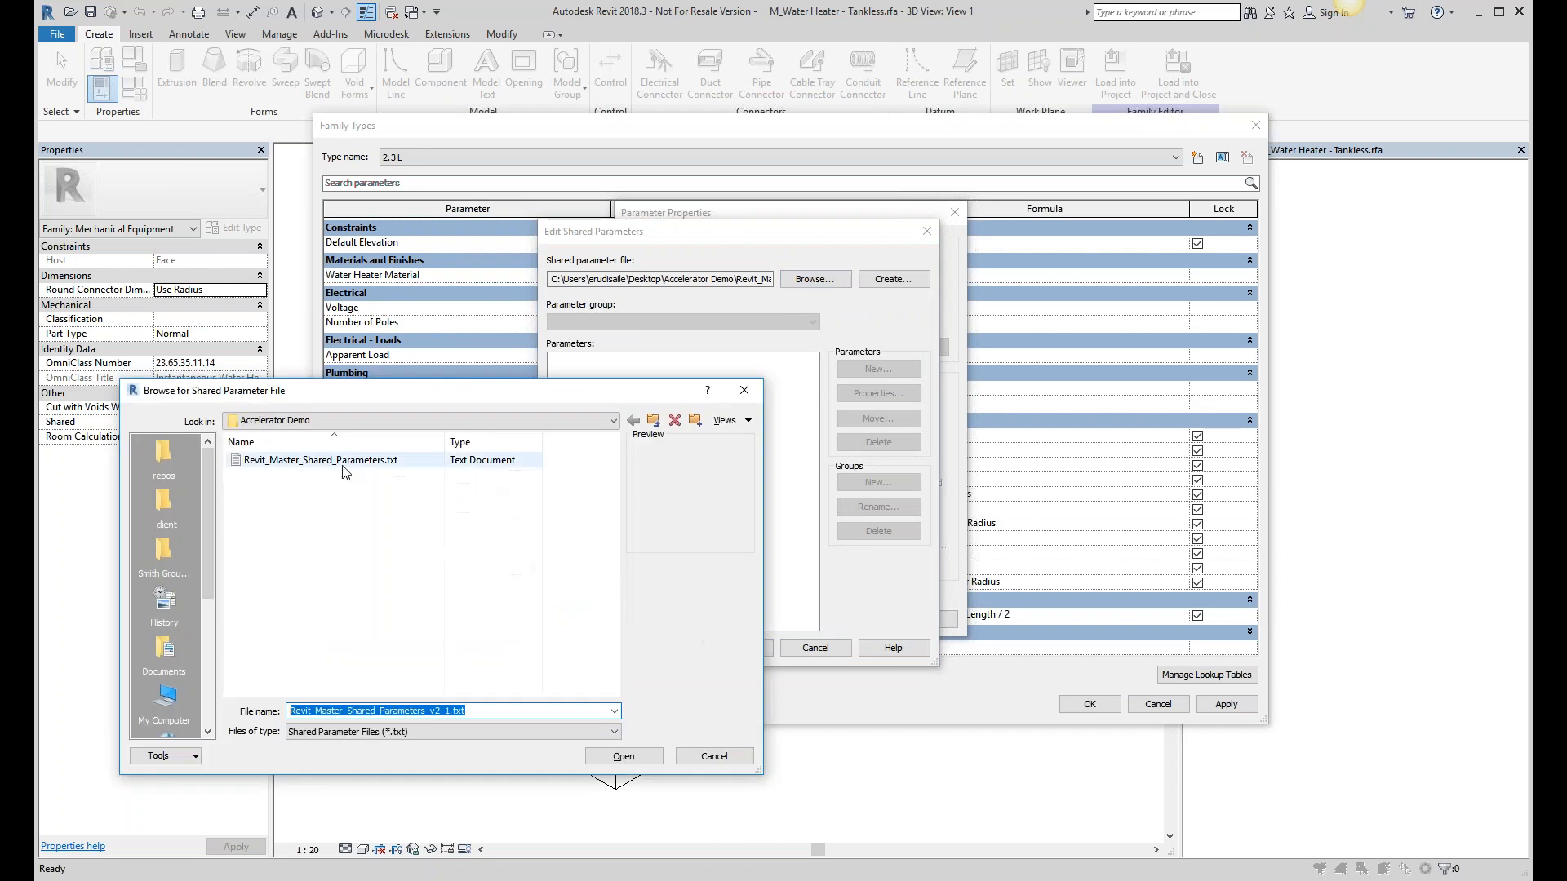
{"action": "left_click", "coordinate": [624, 757]}
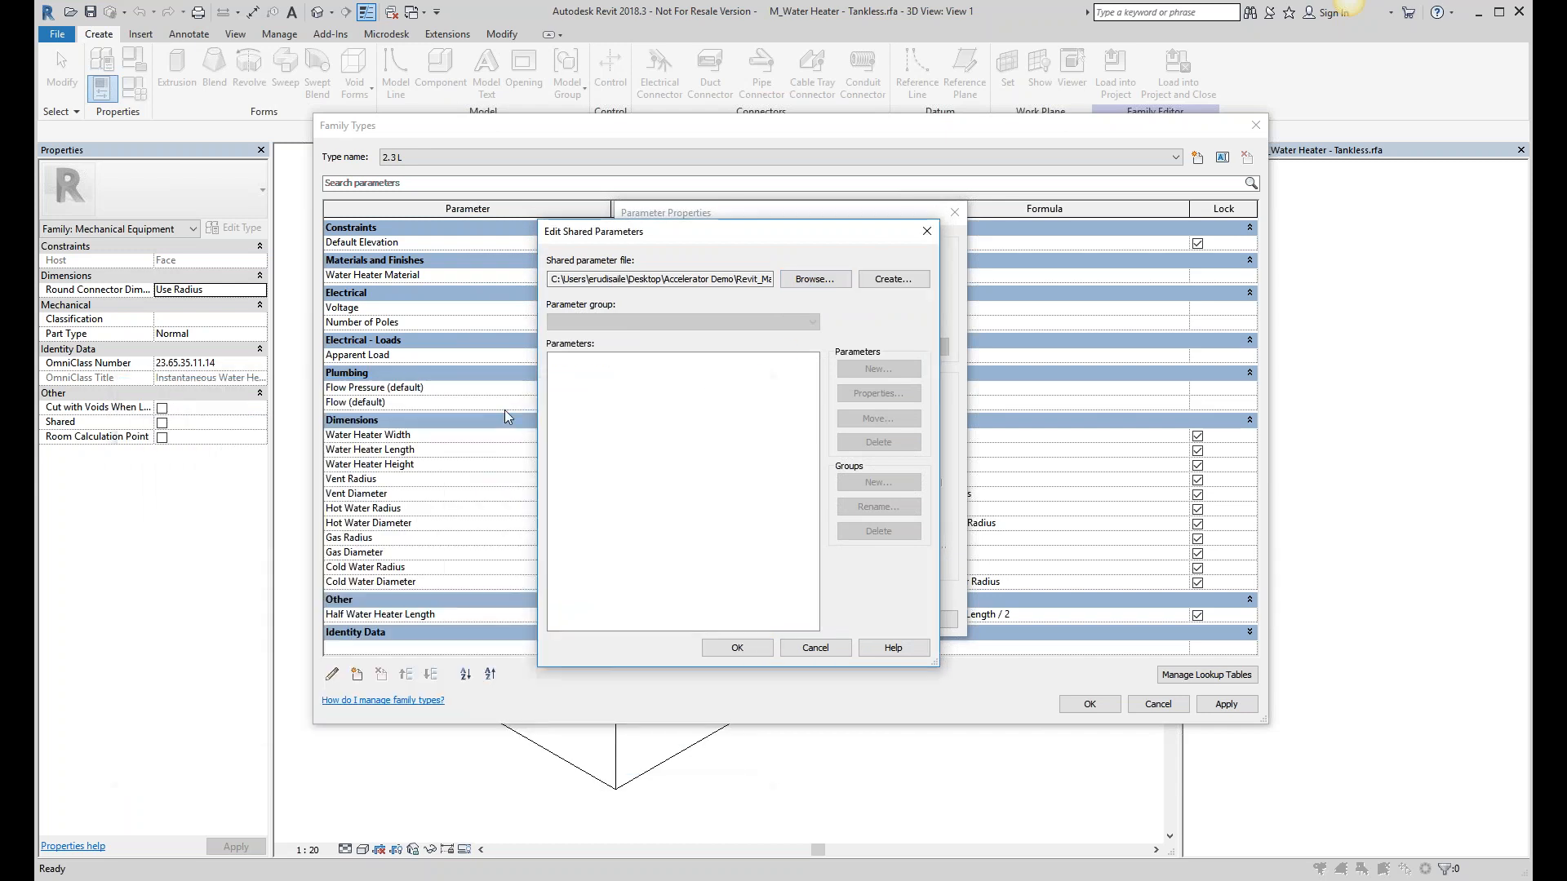
- Add the Construction > Installation Type shared parameter as a Type parameter under Text
{"action": "left_click", "coordinate": [655, 321]}
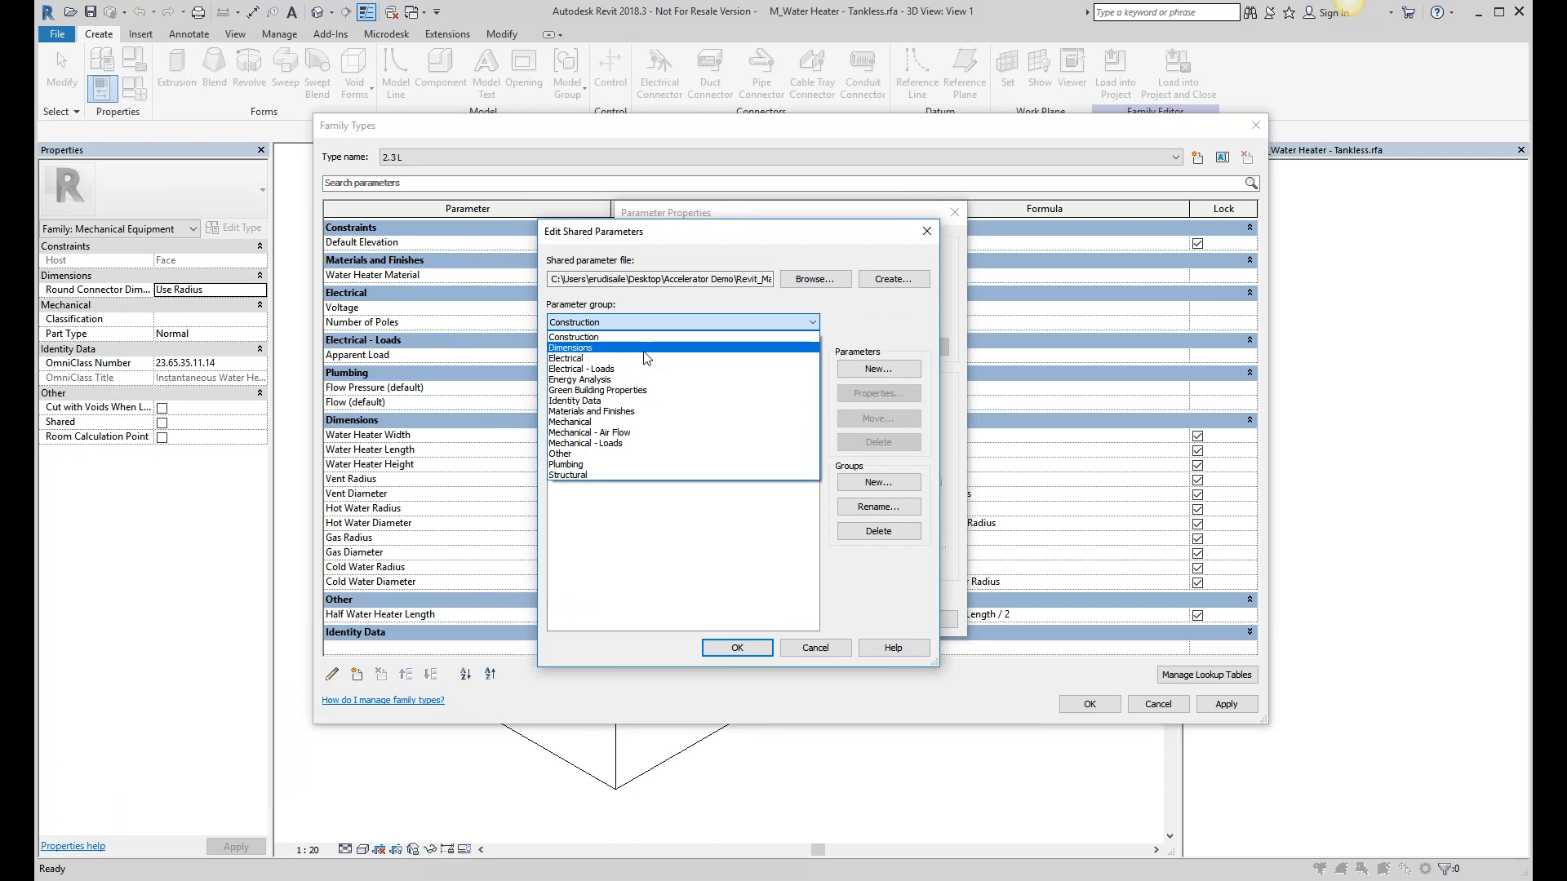
{"action": "left_click", "coordinate": [649, 348]}
{"action": "left_click", "coordinate": [630, 444]}
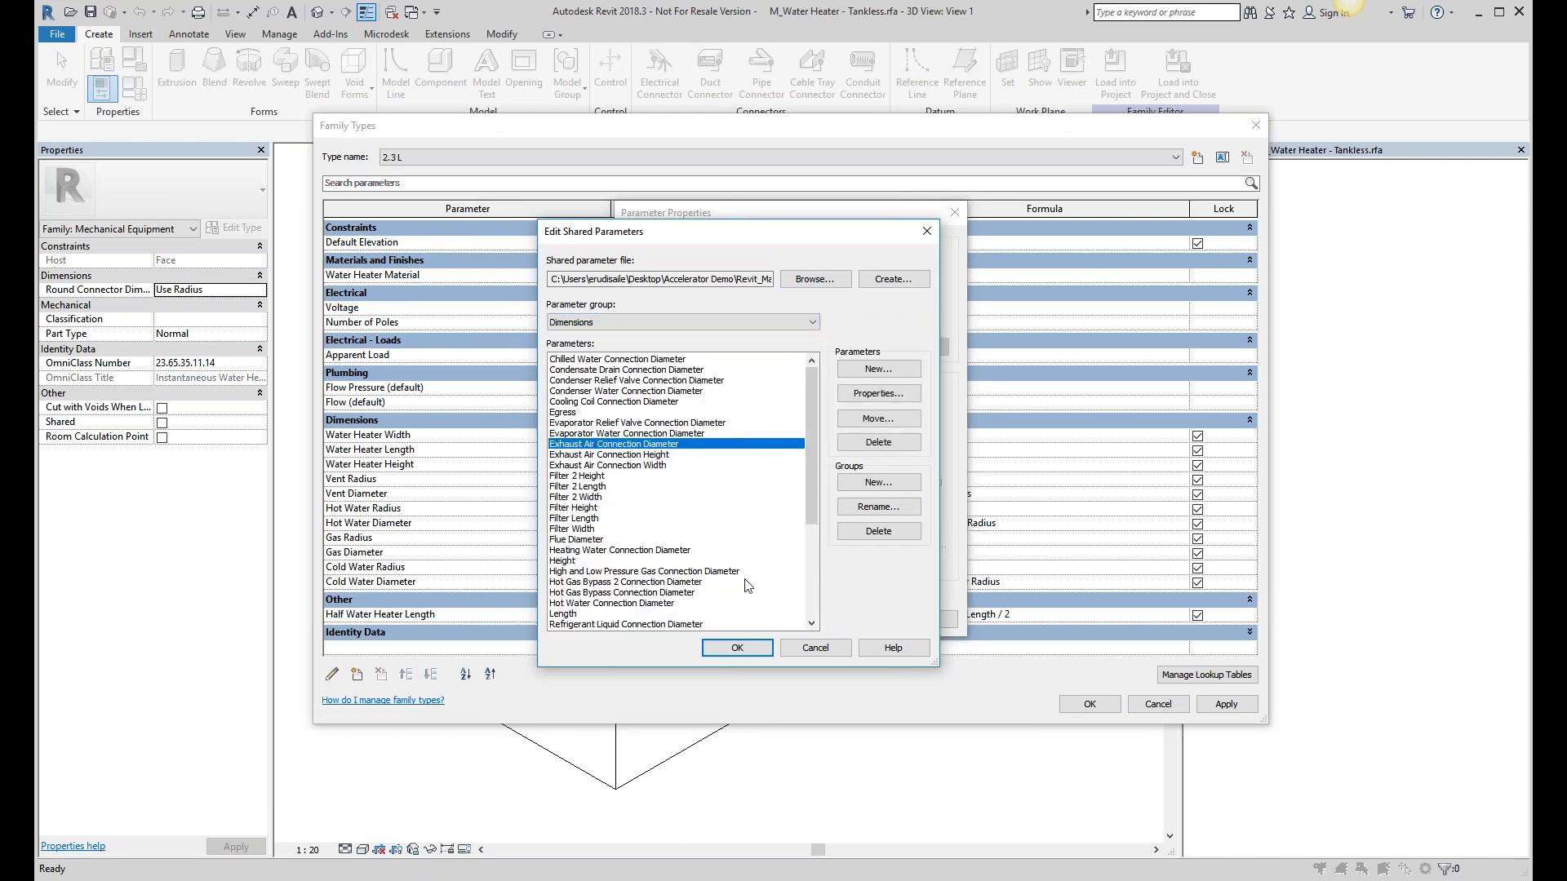
{"action": "left_click", "coordinate": [737, 648]}
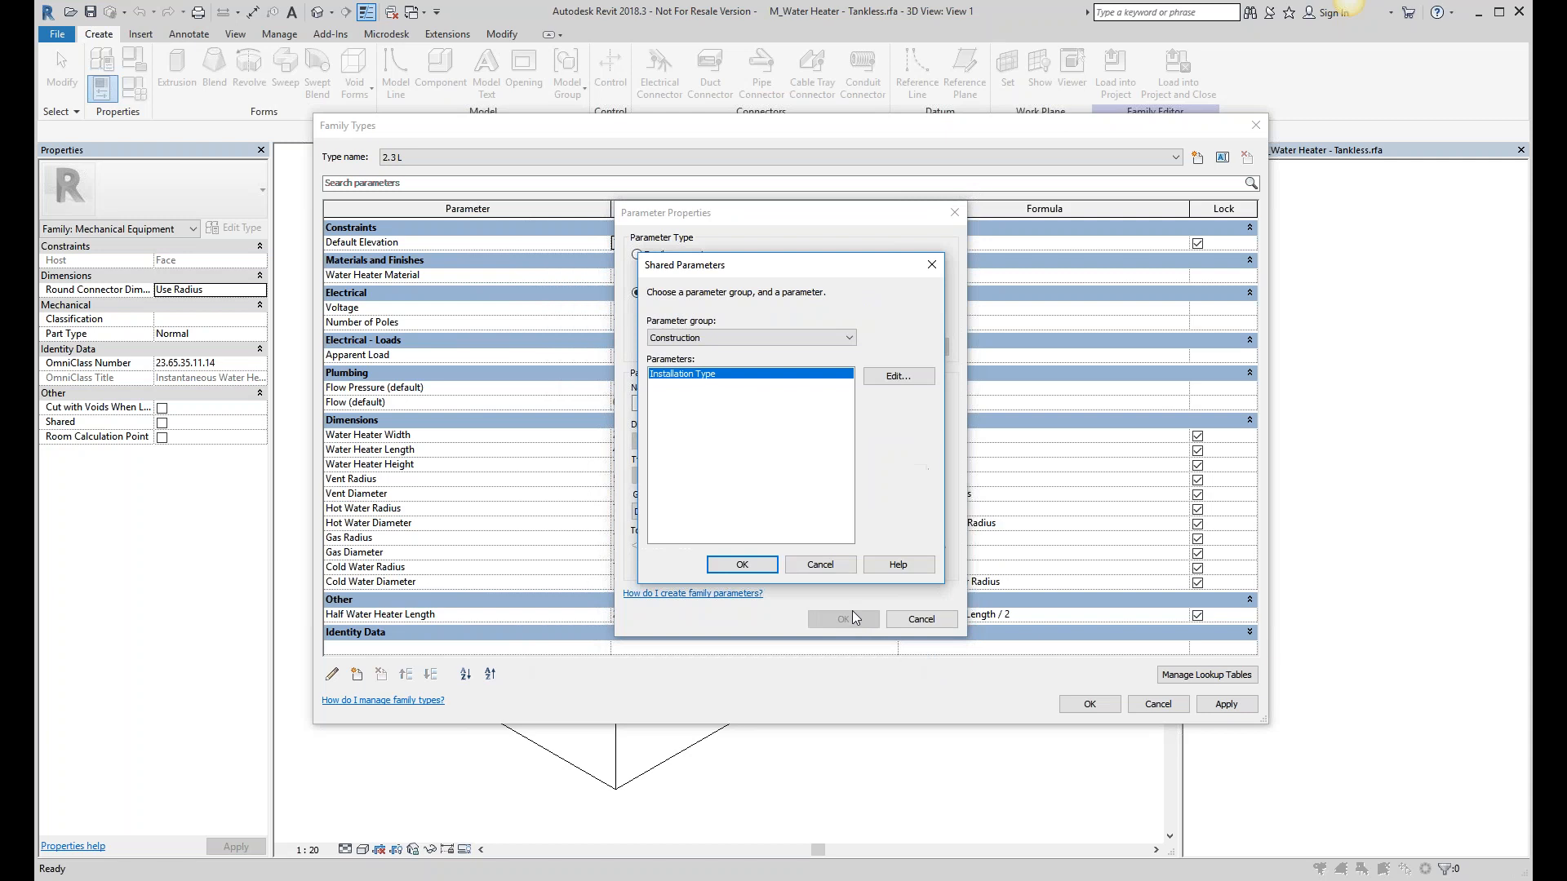
{"action": "left_click", "coordinate": [736, 563]}
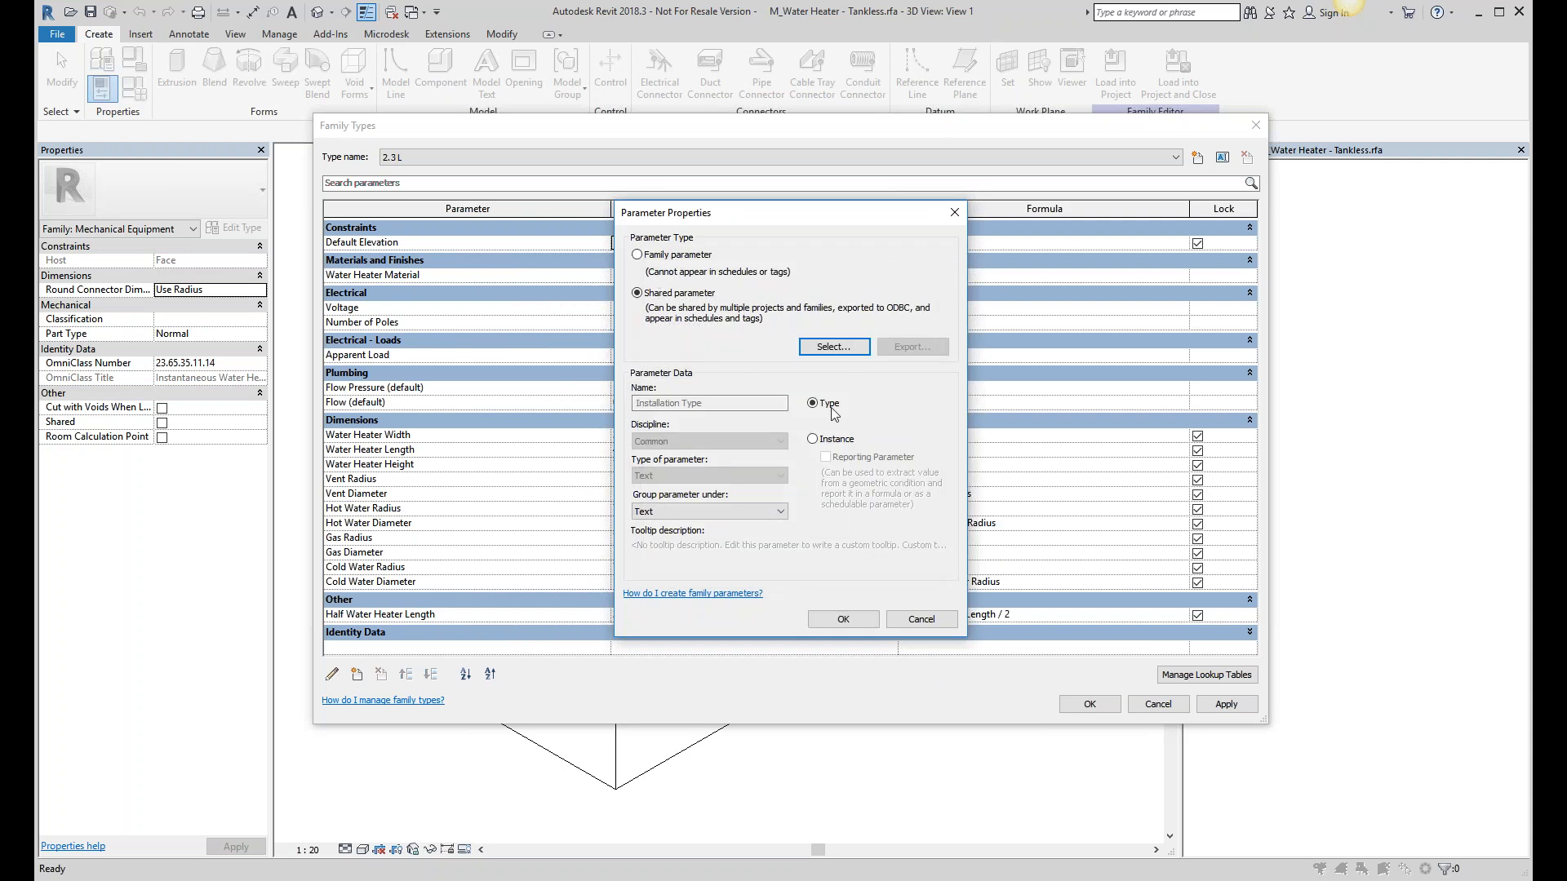
{"action": "left_click", "coordinate": [843, 619]}
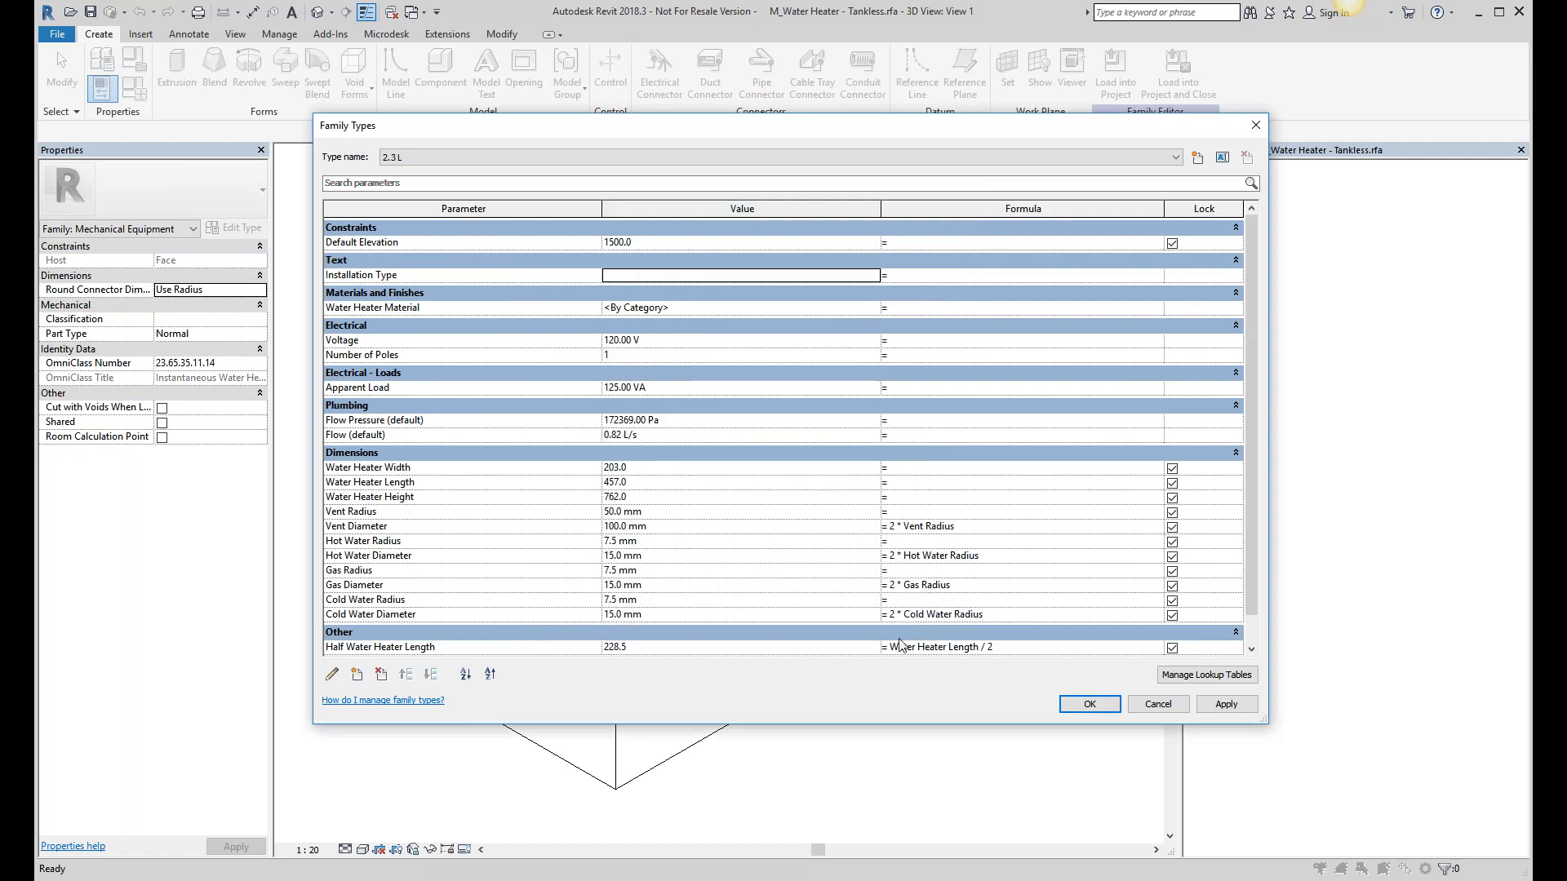
{"action": "left_click", "coordinate": [1108, 710]}
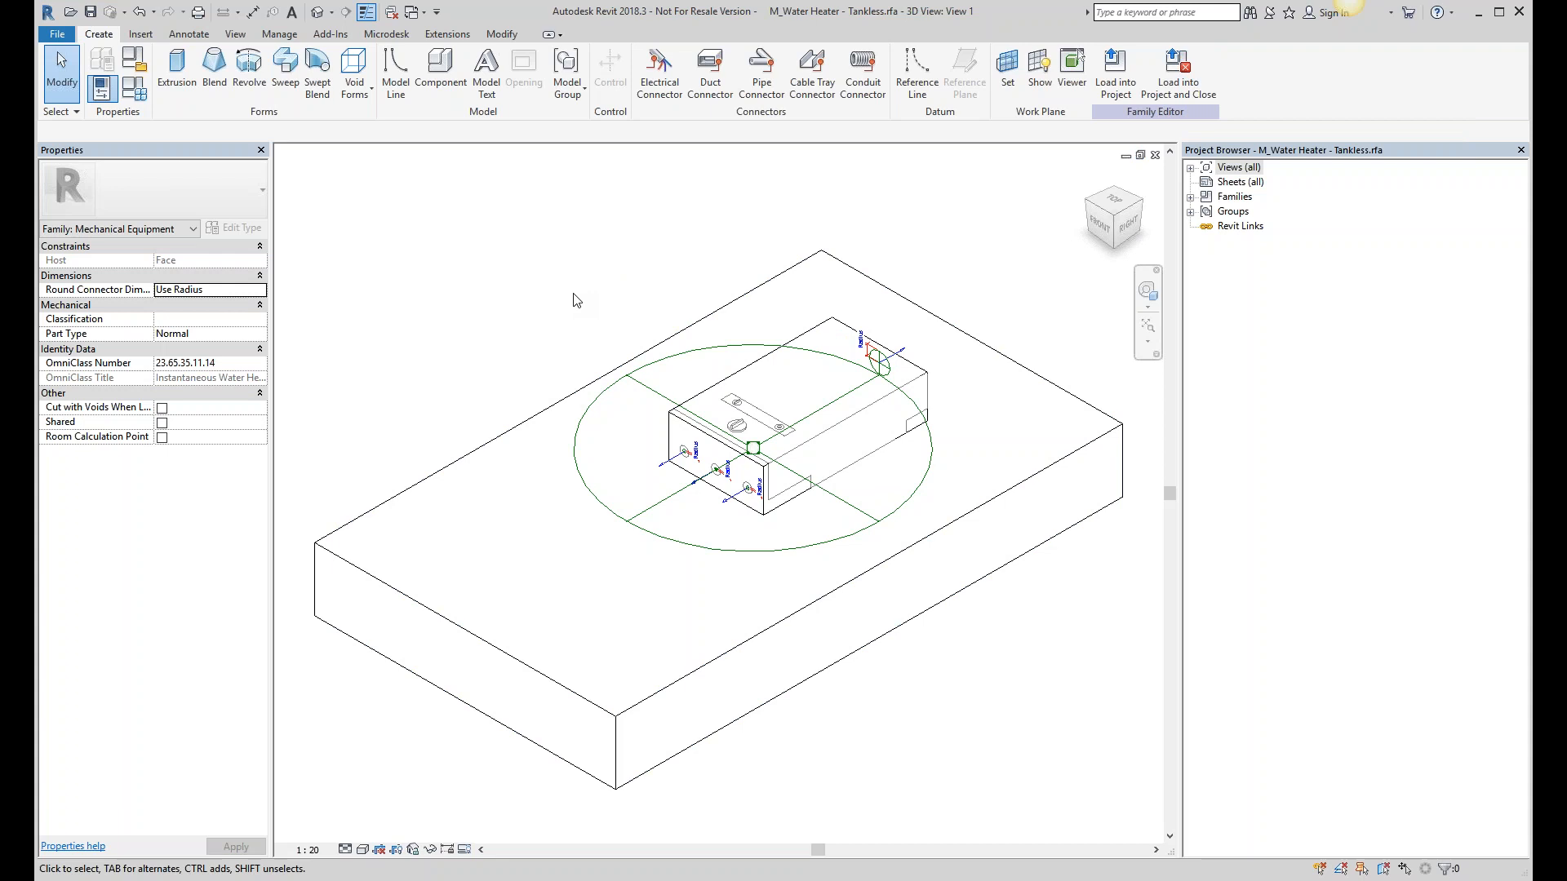
- Close the water heater family without saving, zoom extents, and show the Microdesk tab
{"action": "key", "text": "ctrl+F4"}
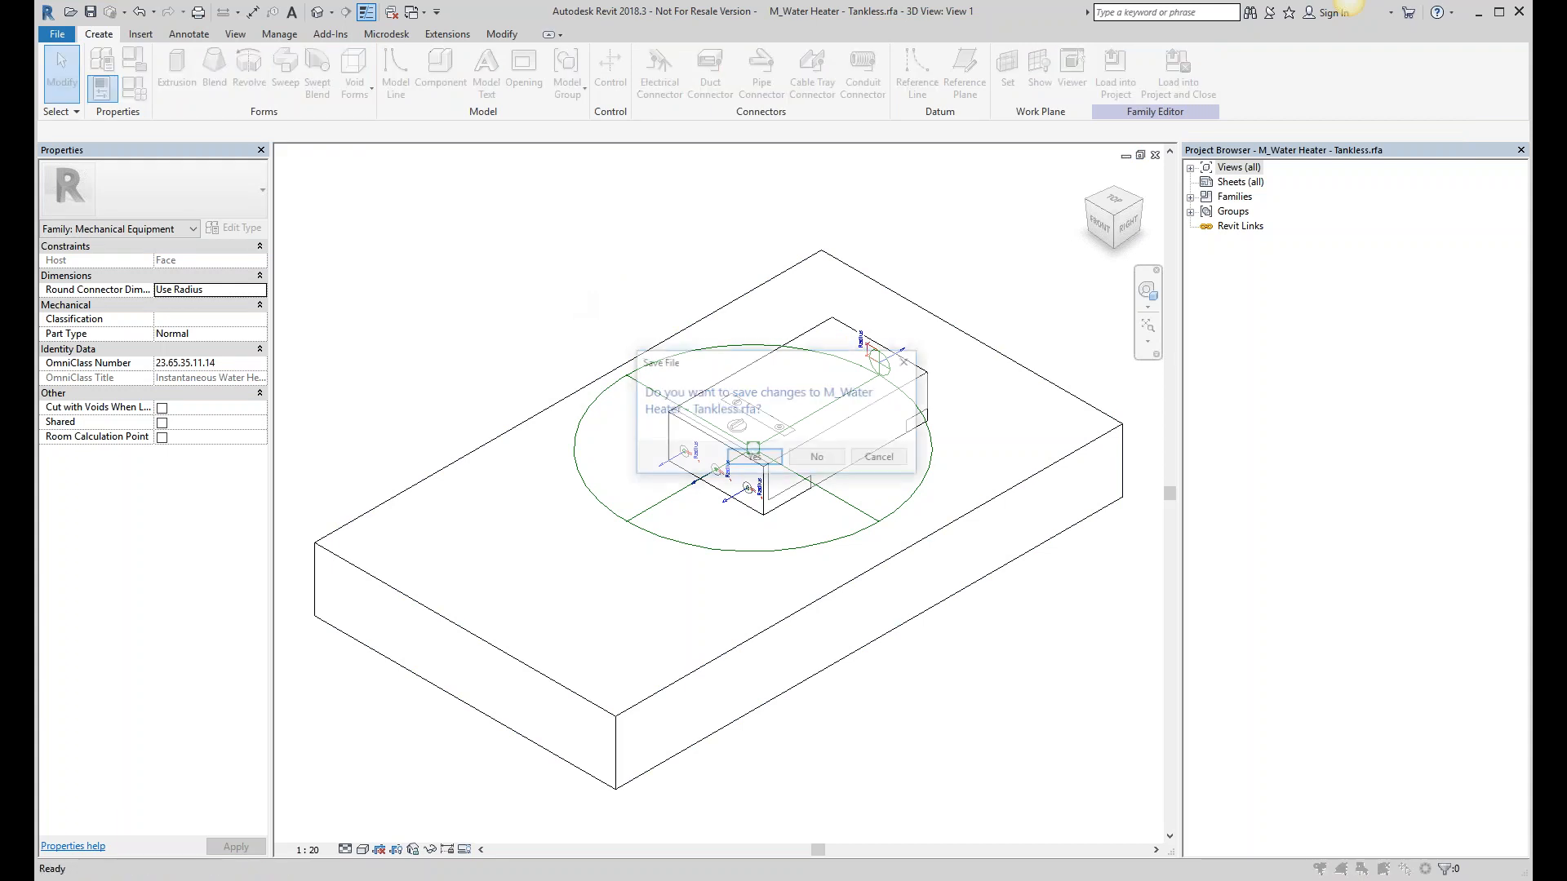
{"action": "left_click", "coordinate": [818, 459]}
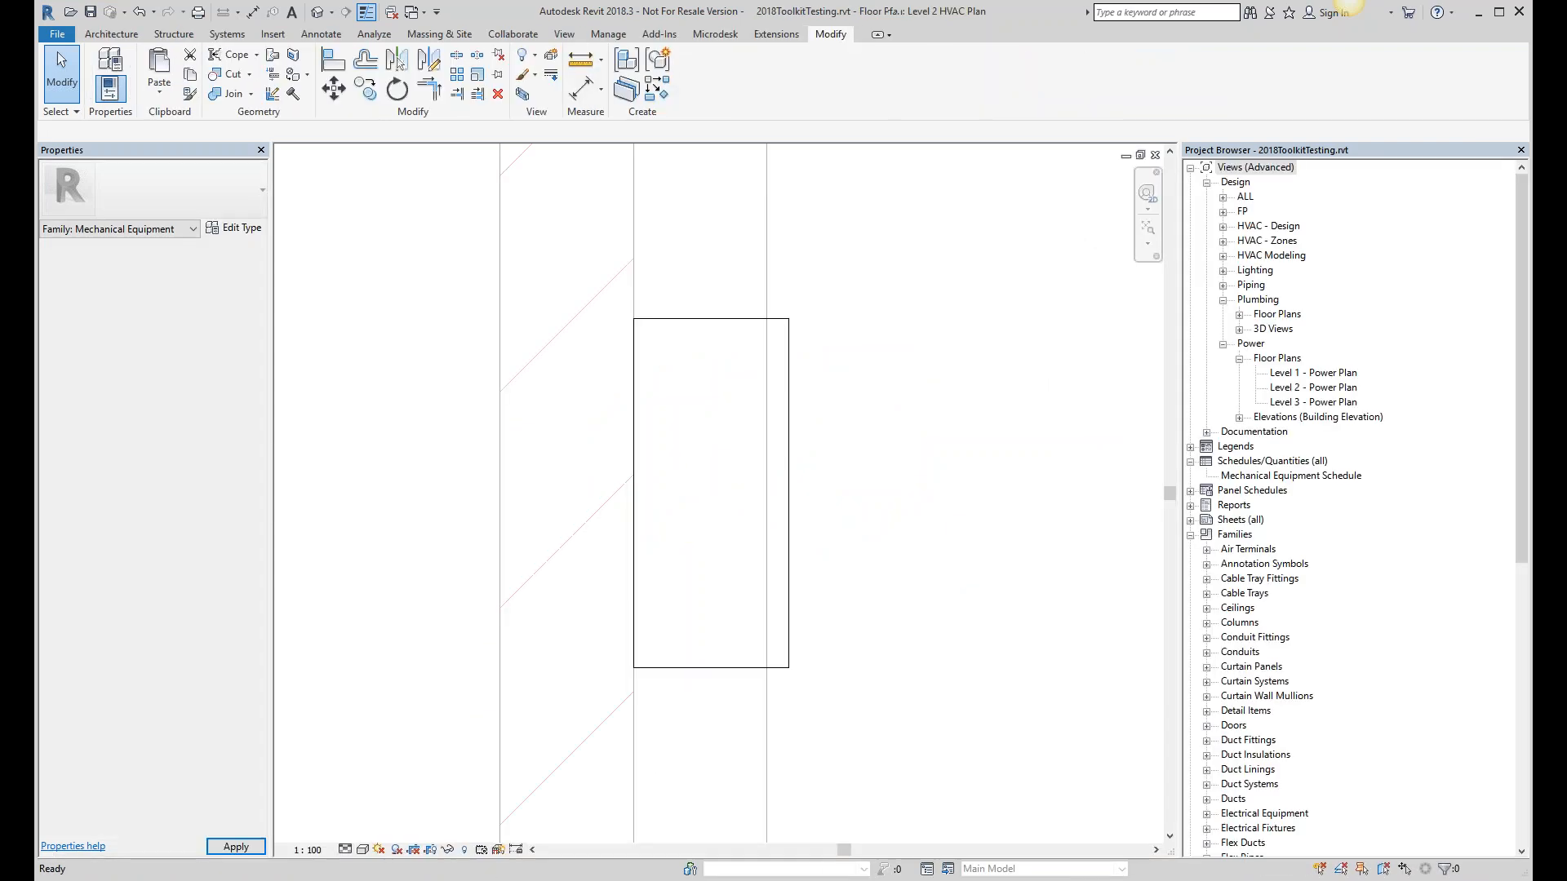
{"action": "key", "text": "z"}
{"action": "key", "text": "e"}
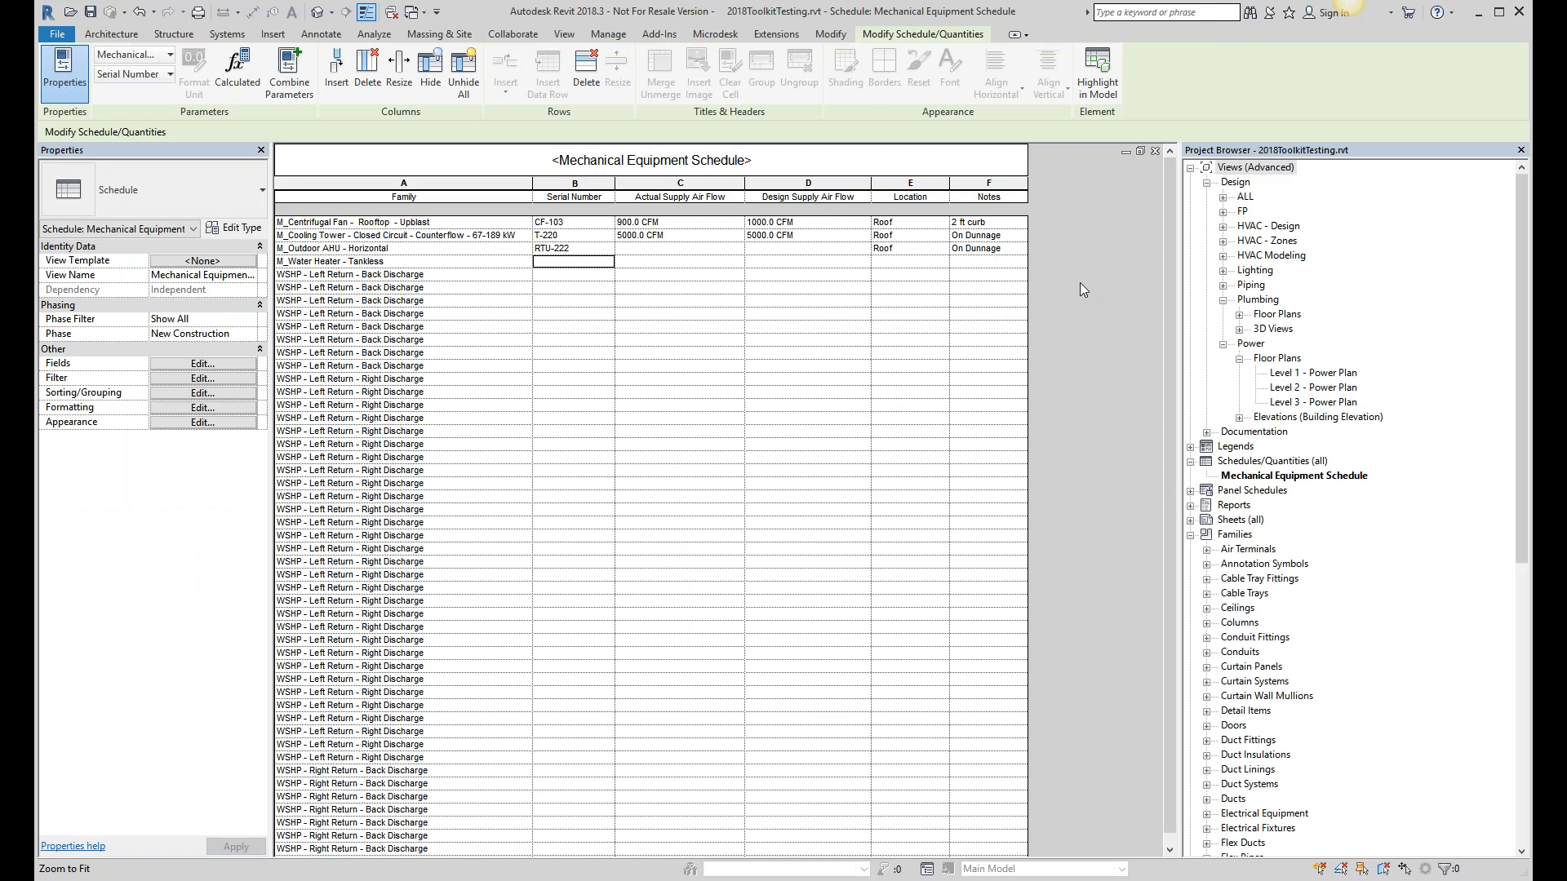
{"action": "left_click", "coordinate": [715, 33]}
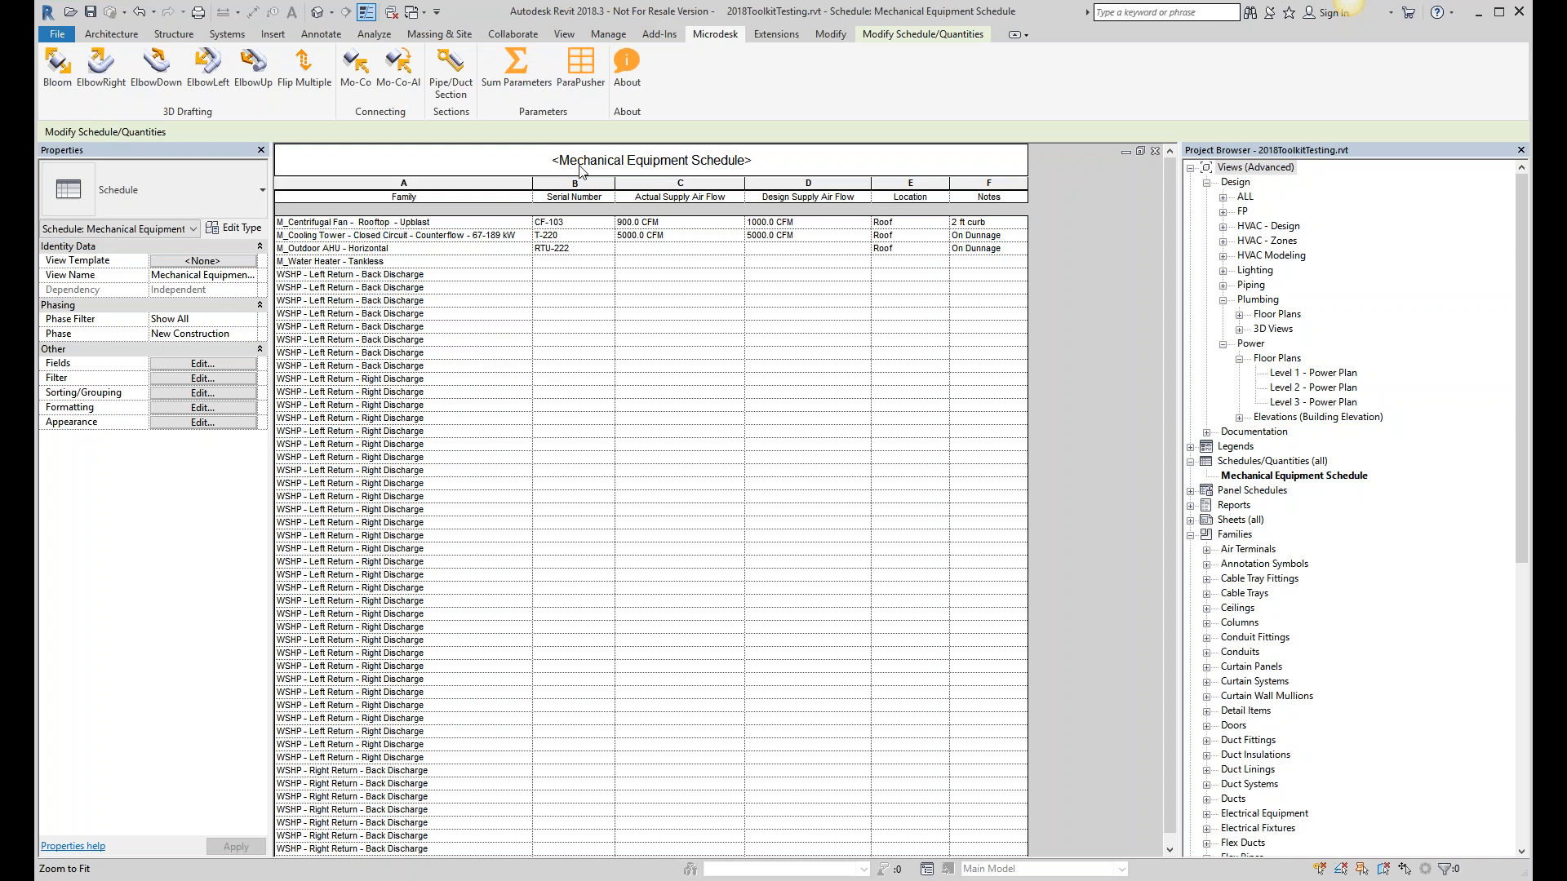
- Launch ParaPusher from the schedule and position its window
{"action": "left_click", "coordinate": [585, 92]}
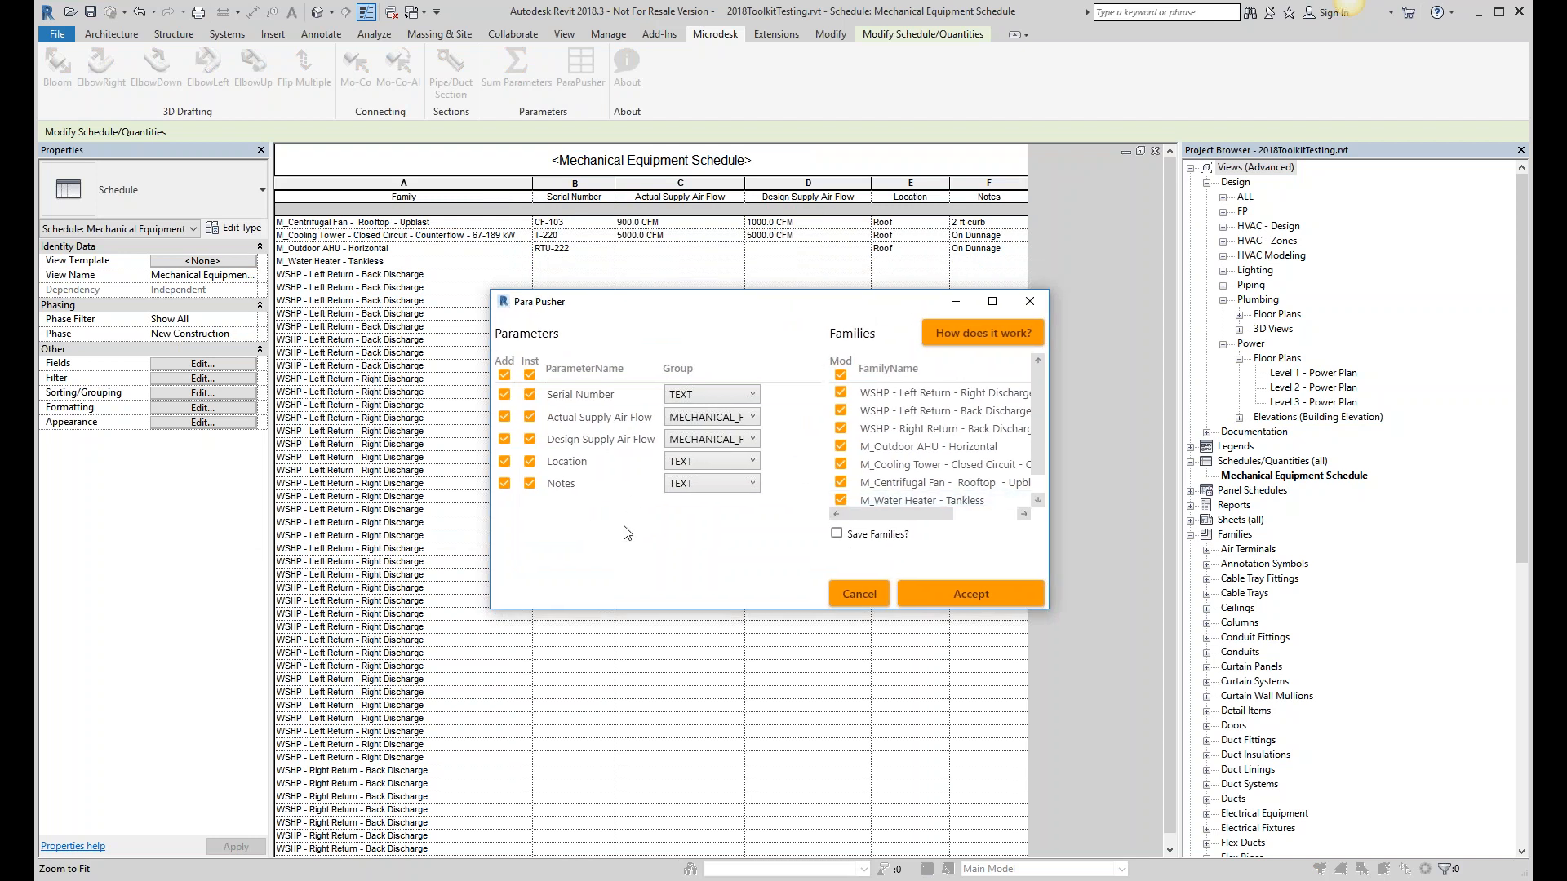
{"action": "left_click_drag", "start_coordinate": [731, 307], "coordinate": [701, 291]}
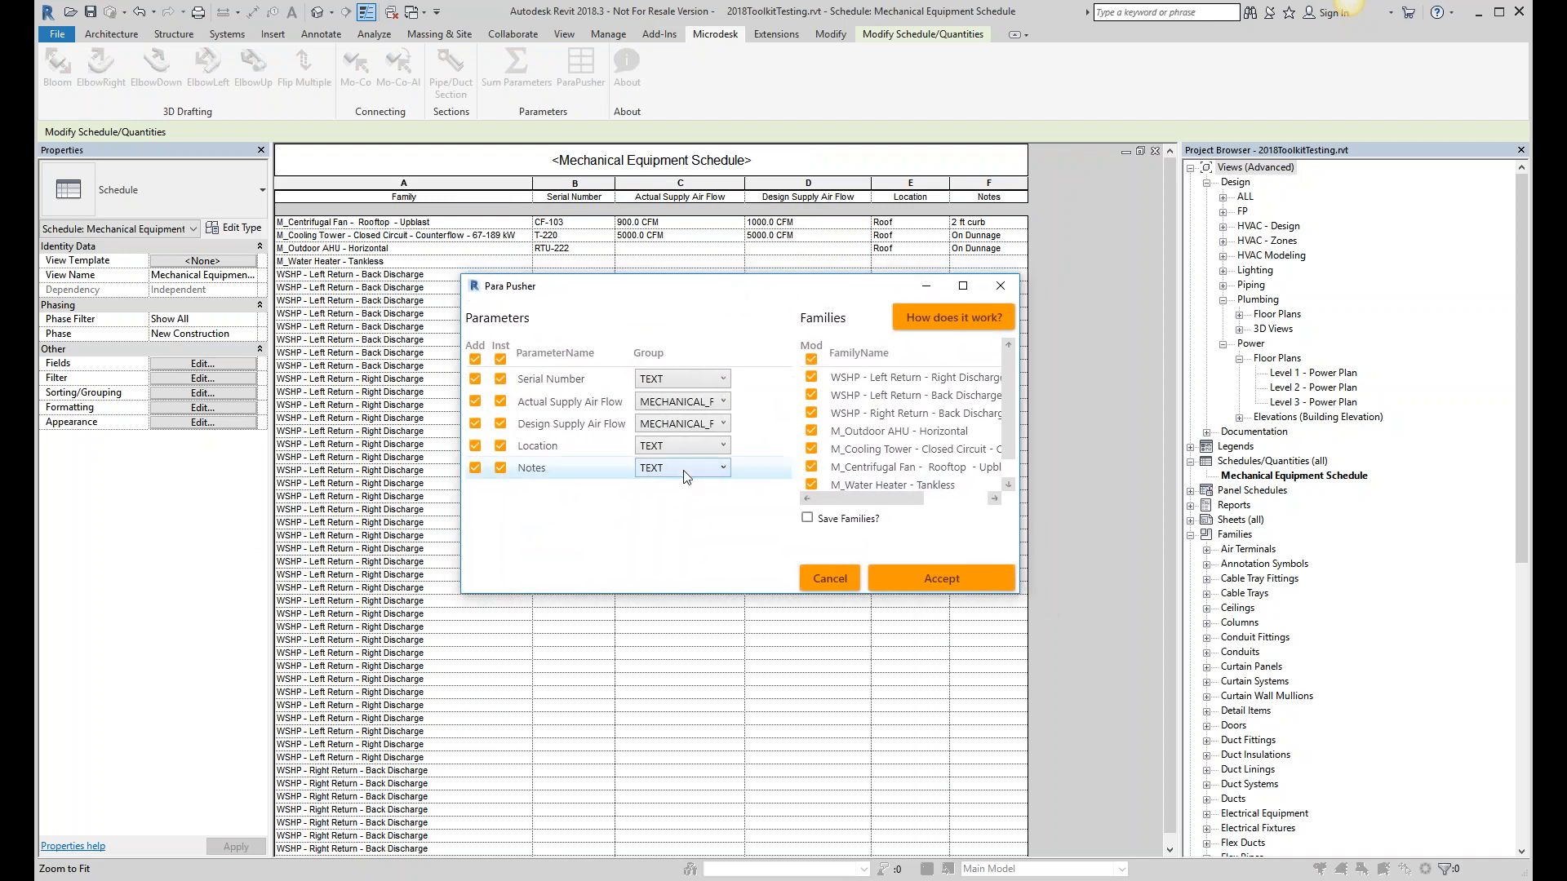
{"action": "left_click_drag", "start_coordinate": [600, 287], "coordinate": [604, 304]}
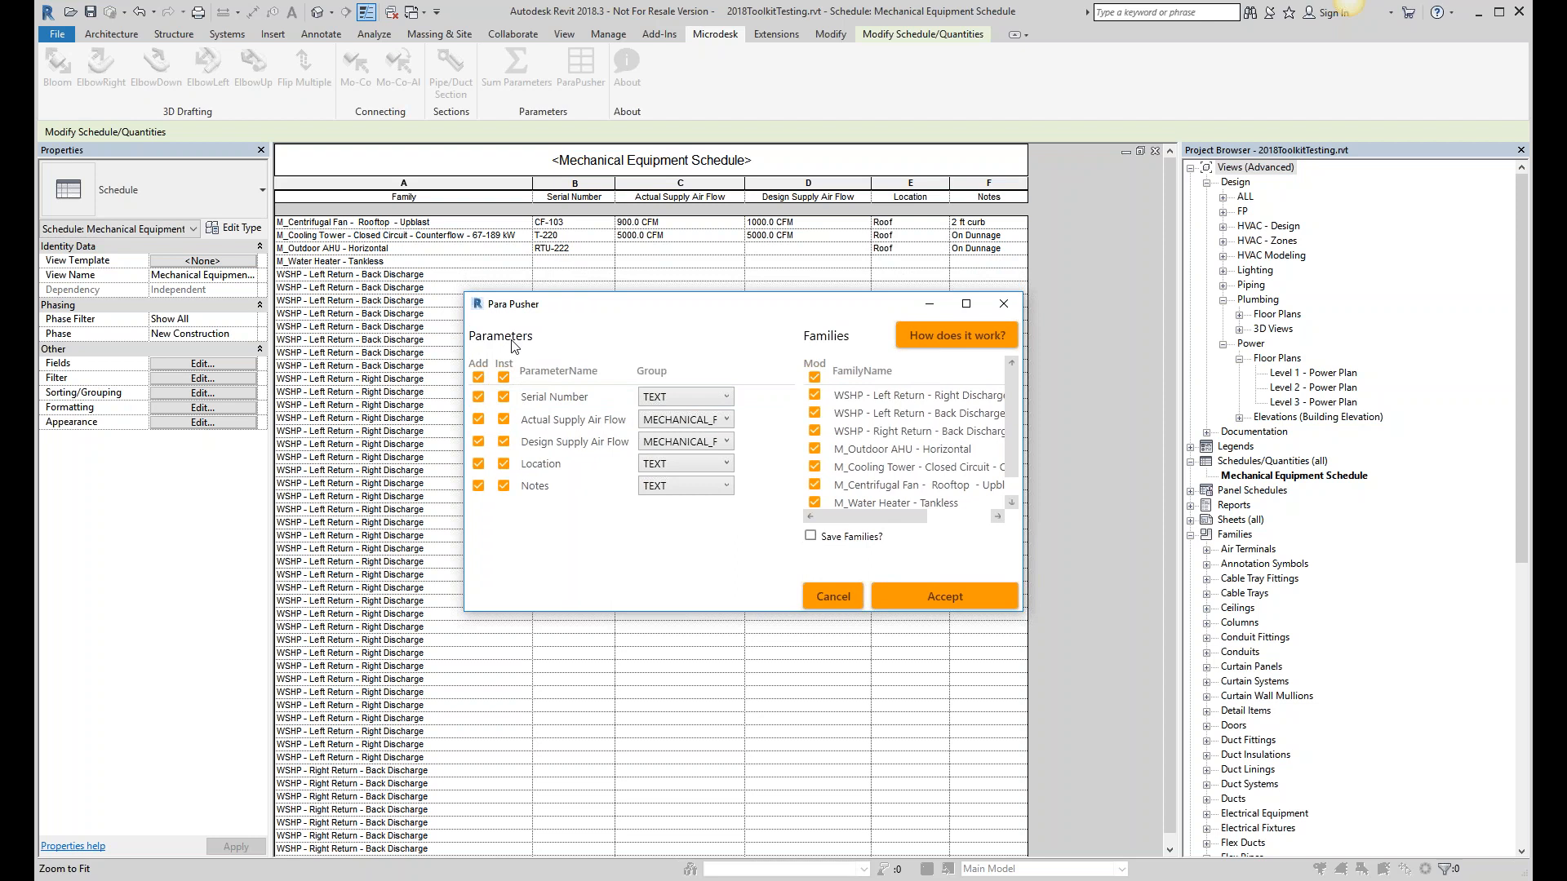
- Set ParaPusher to add only Serial Number and unmark every family for modification
{"action": "left_click", "coordinate": [478, 397]}
{"action": "left_click", "coordinate": [478, 419]}
{"action": "left_click", "coordinate": [478, 441]}
{"action": "left_click", "coordinate": [478, 377]}
{"action": "left_click", "coordinate": [478, 396]}
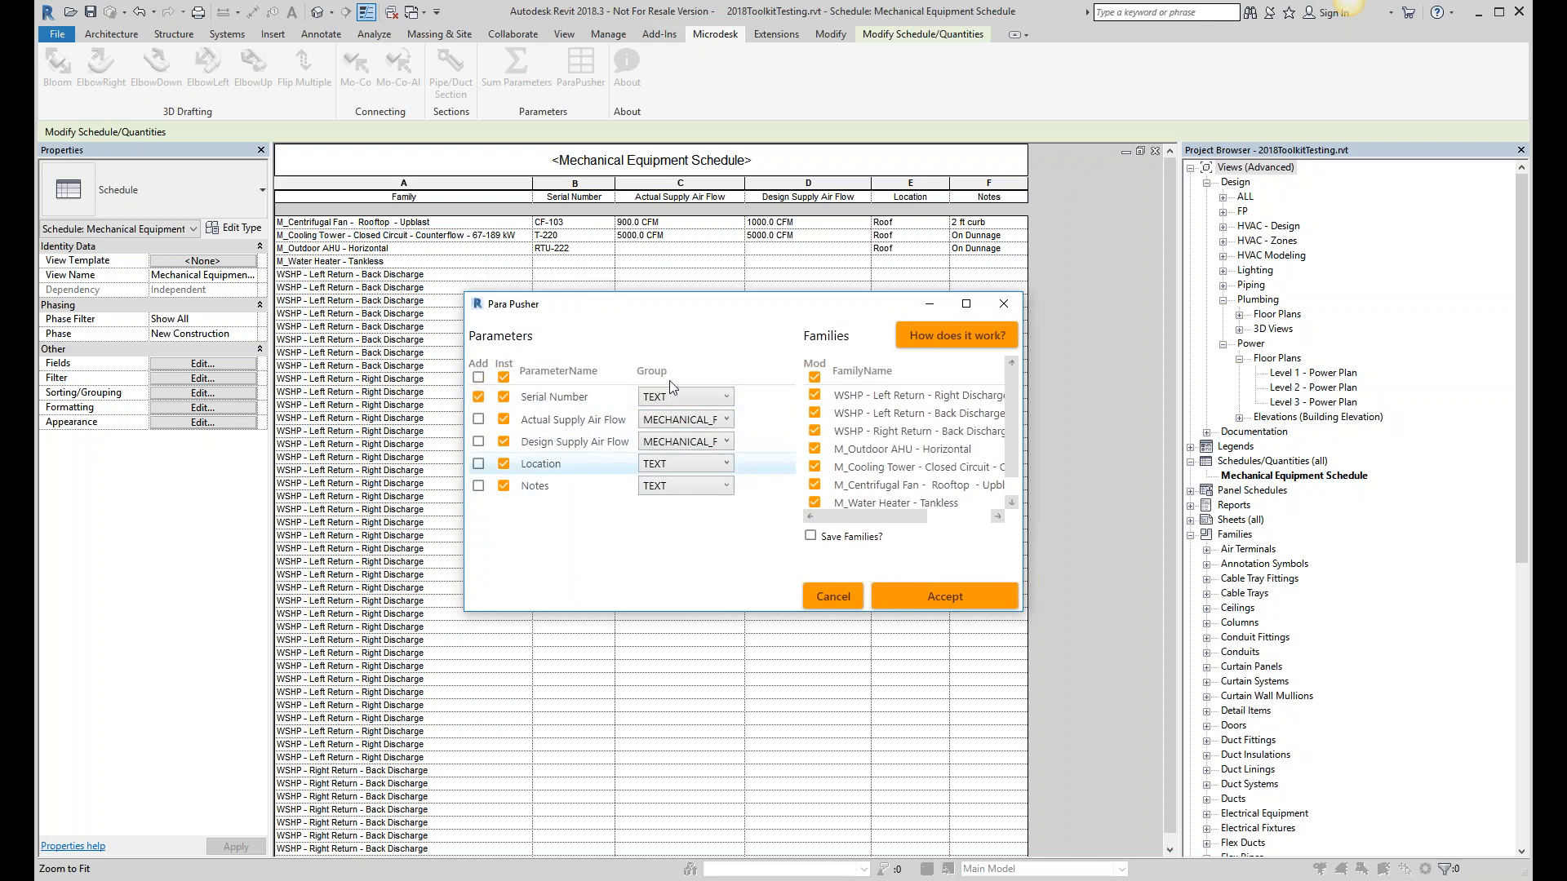
{"action": "left_click_drag", "start_coordinate": [680, 309], "coordinate": [669, 393]}
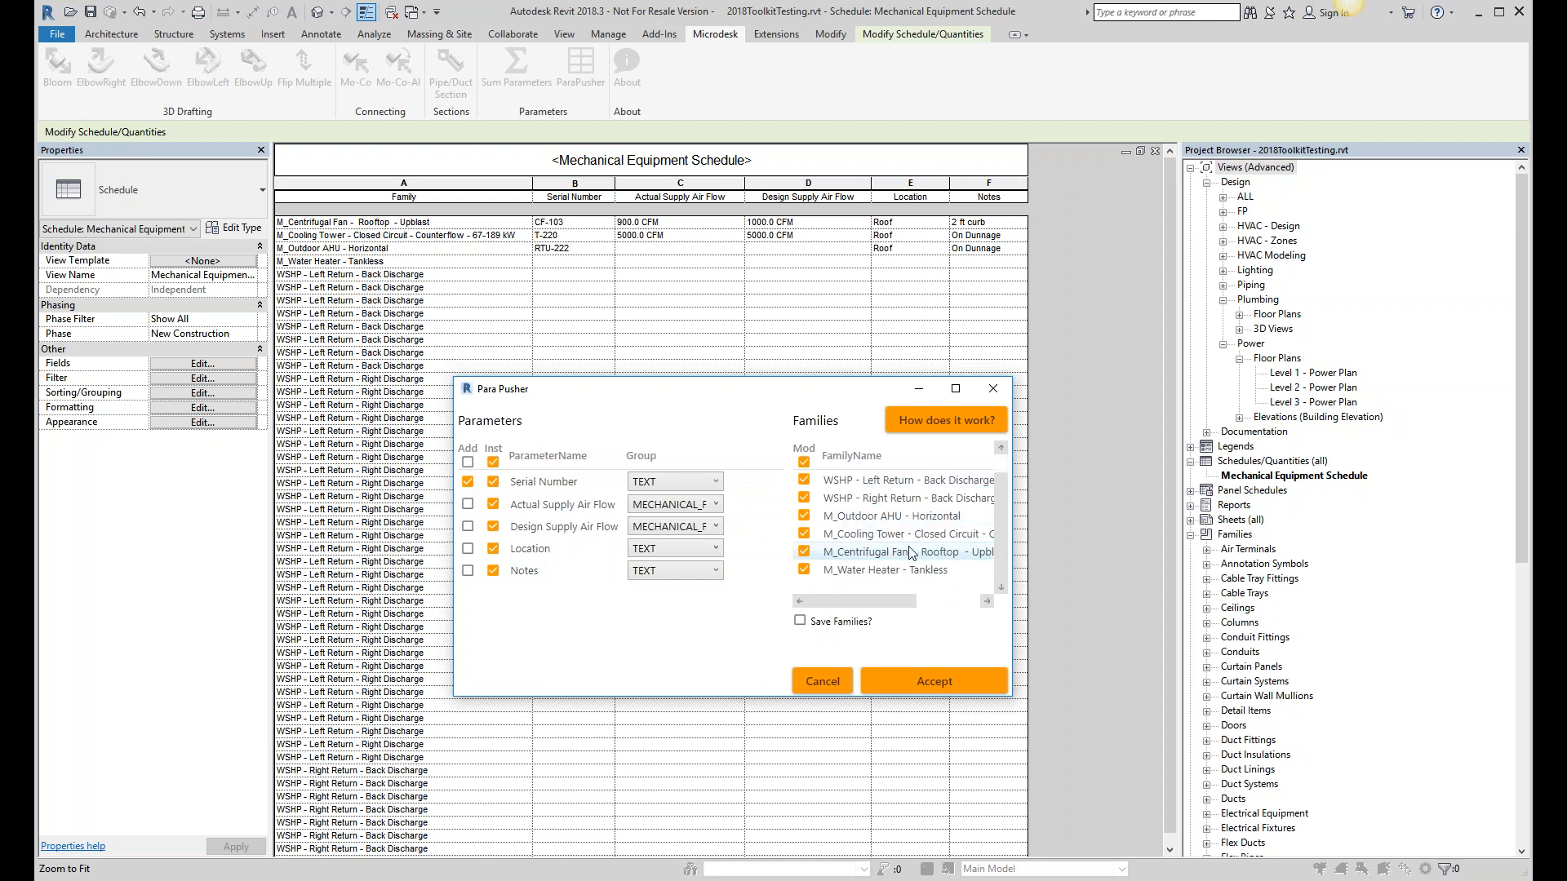
{"action": "scroll", "coordinate": [856, 505], "scroll_direction": "down", "scroll_amount": 1}
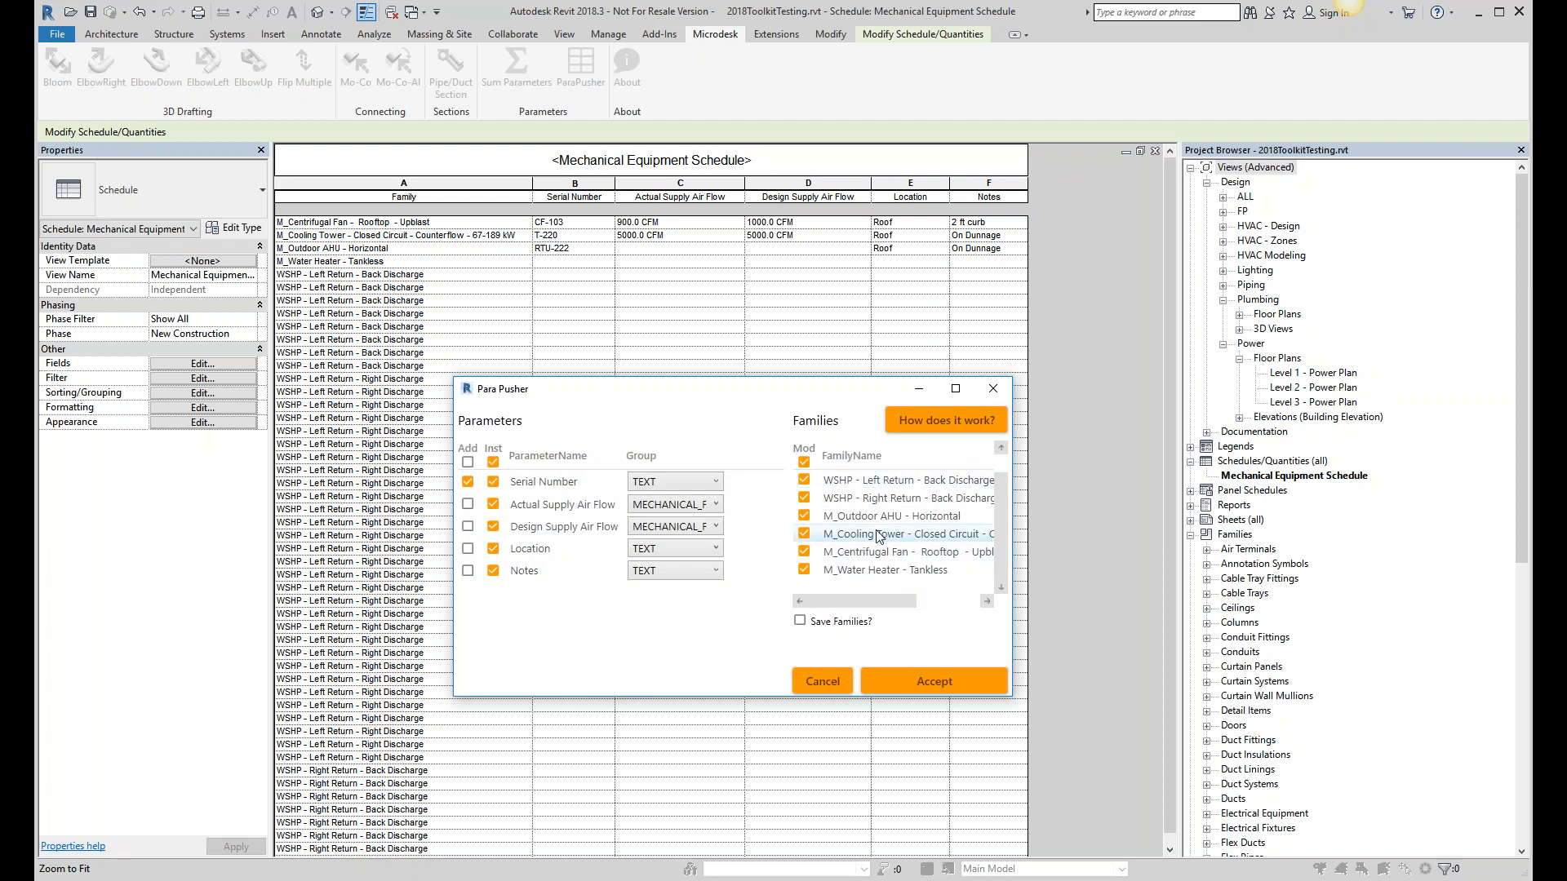
{"action": "left_click", "coordinate": [803, 462]}
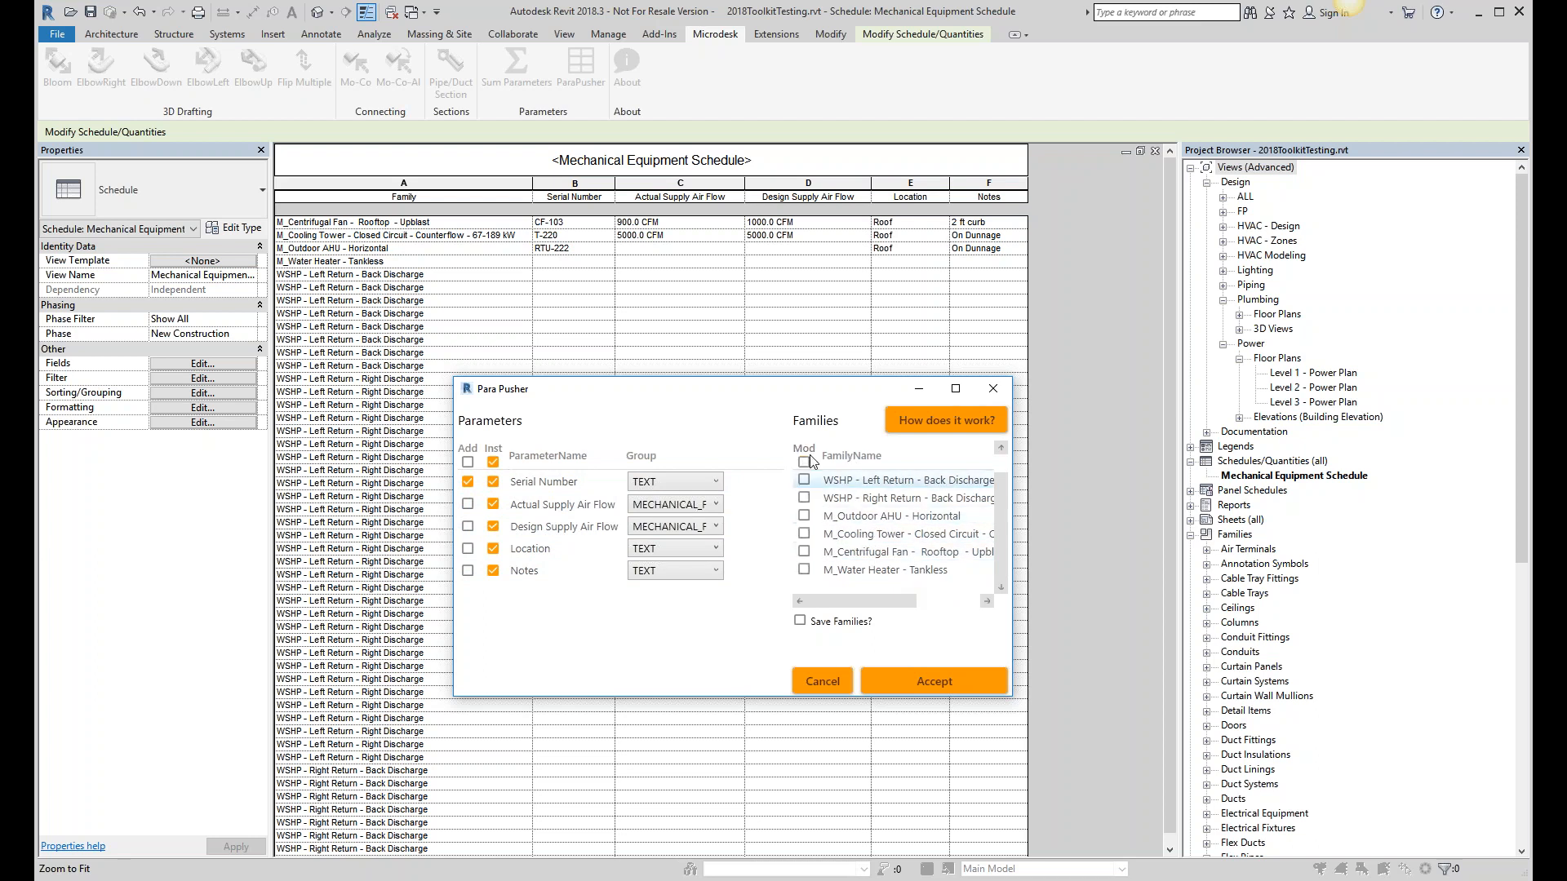
- Push Serial Number into M_Water Heater - Tankless only, overwriting the existing family version
{"action": "left_click", "coordinate": [804, 570]}
{"action": "left_click", "coordinate": [937, 684]}
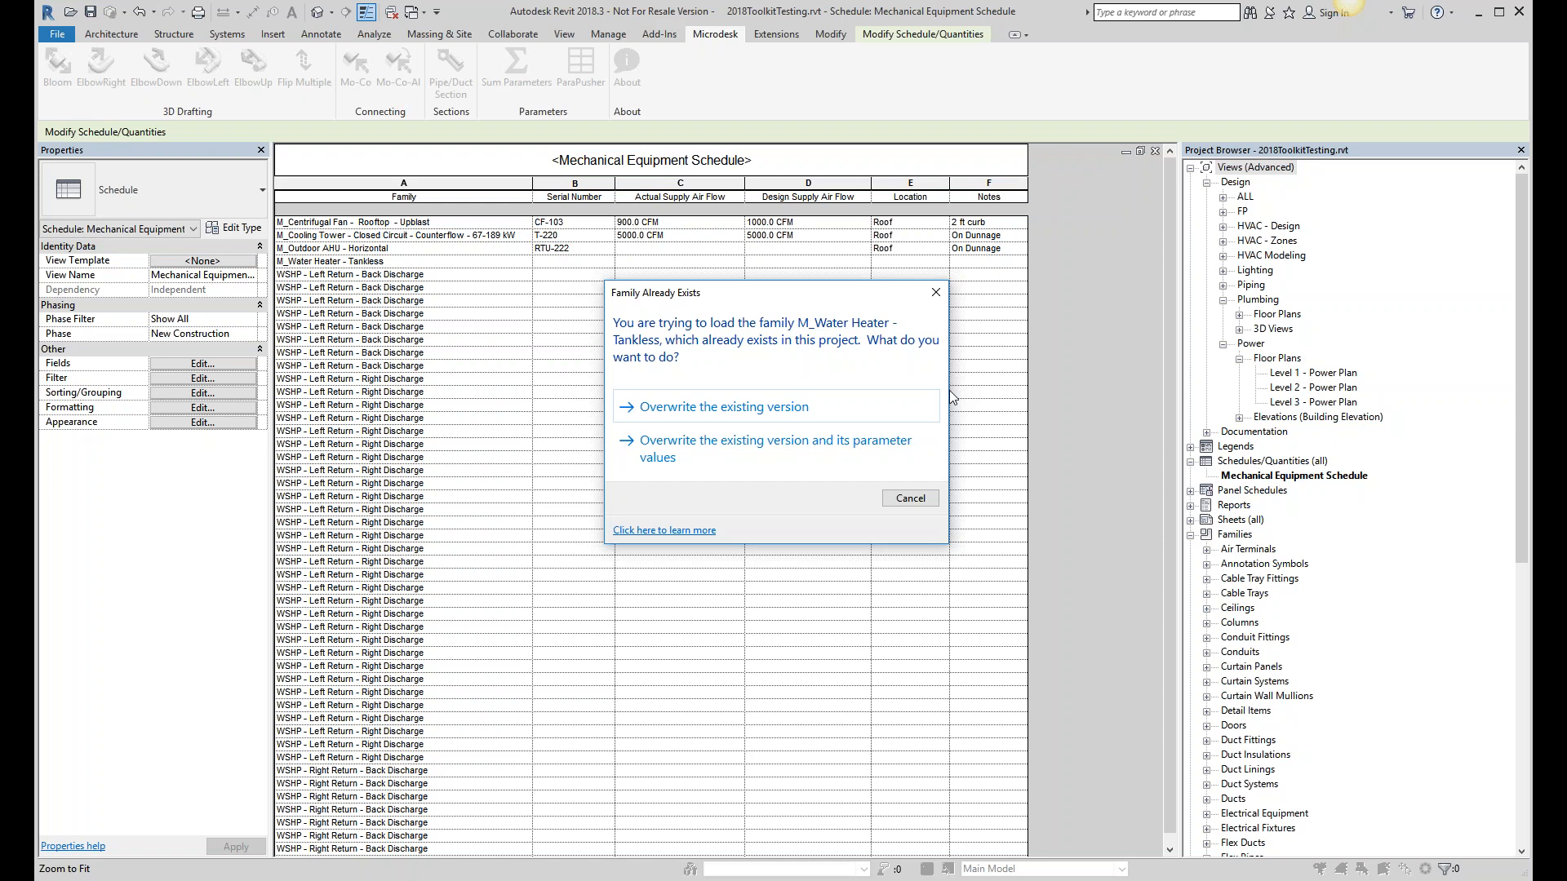
{"action": "left_click", "coordinate": [816, 408]}
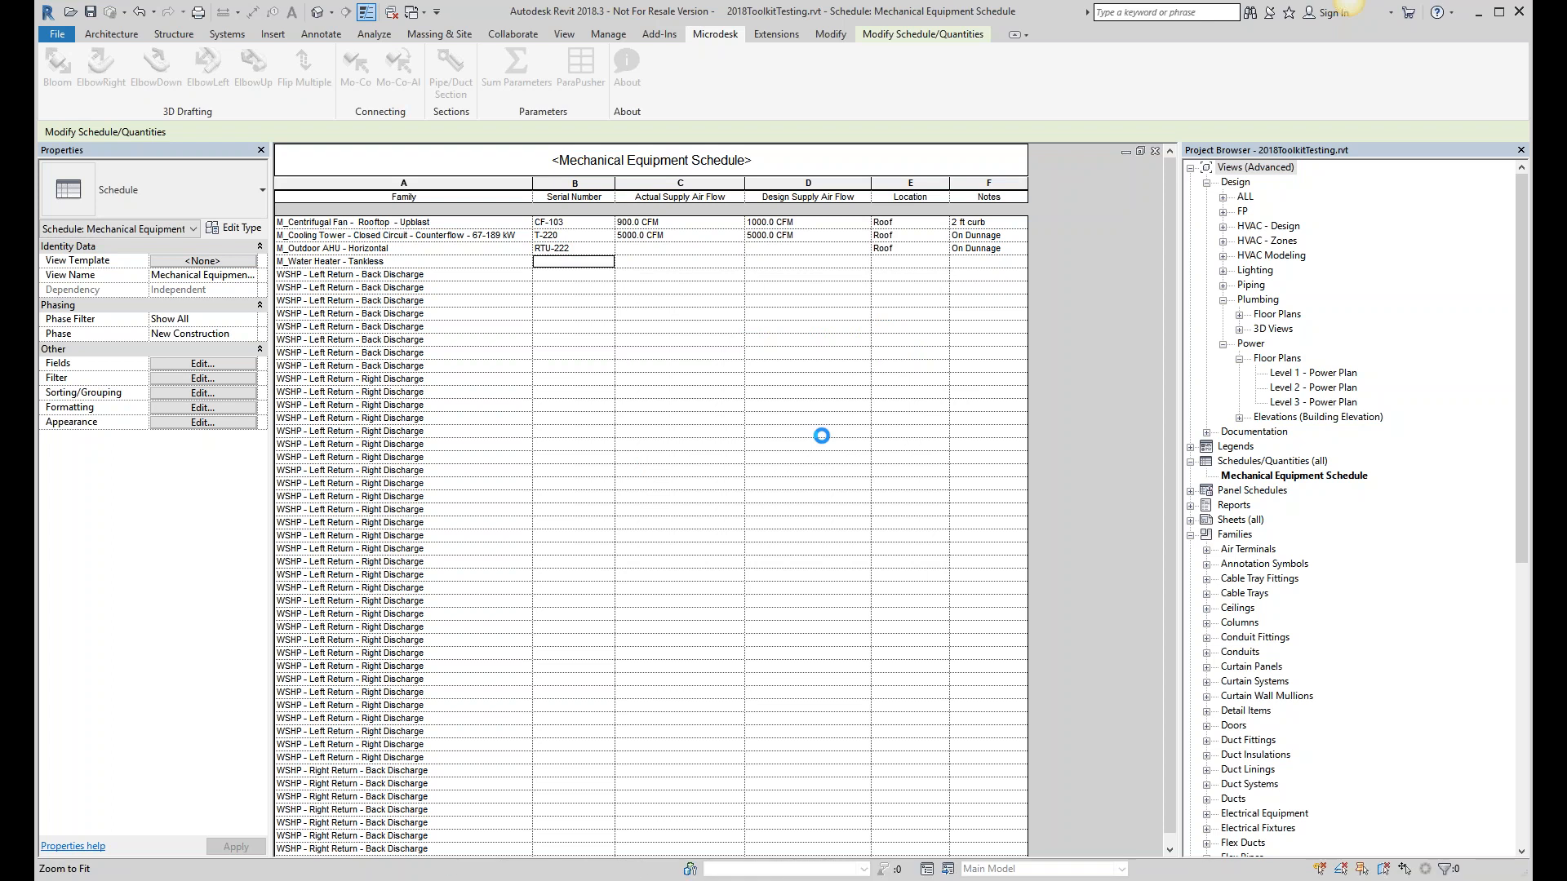
- Enter TH-01 as the water heater's Serial Number in the schedule
{"action": "left_click", "coordinate": [691, 287]}
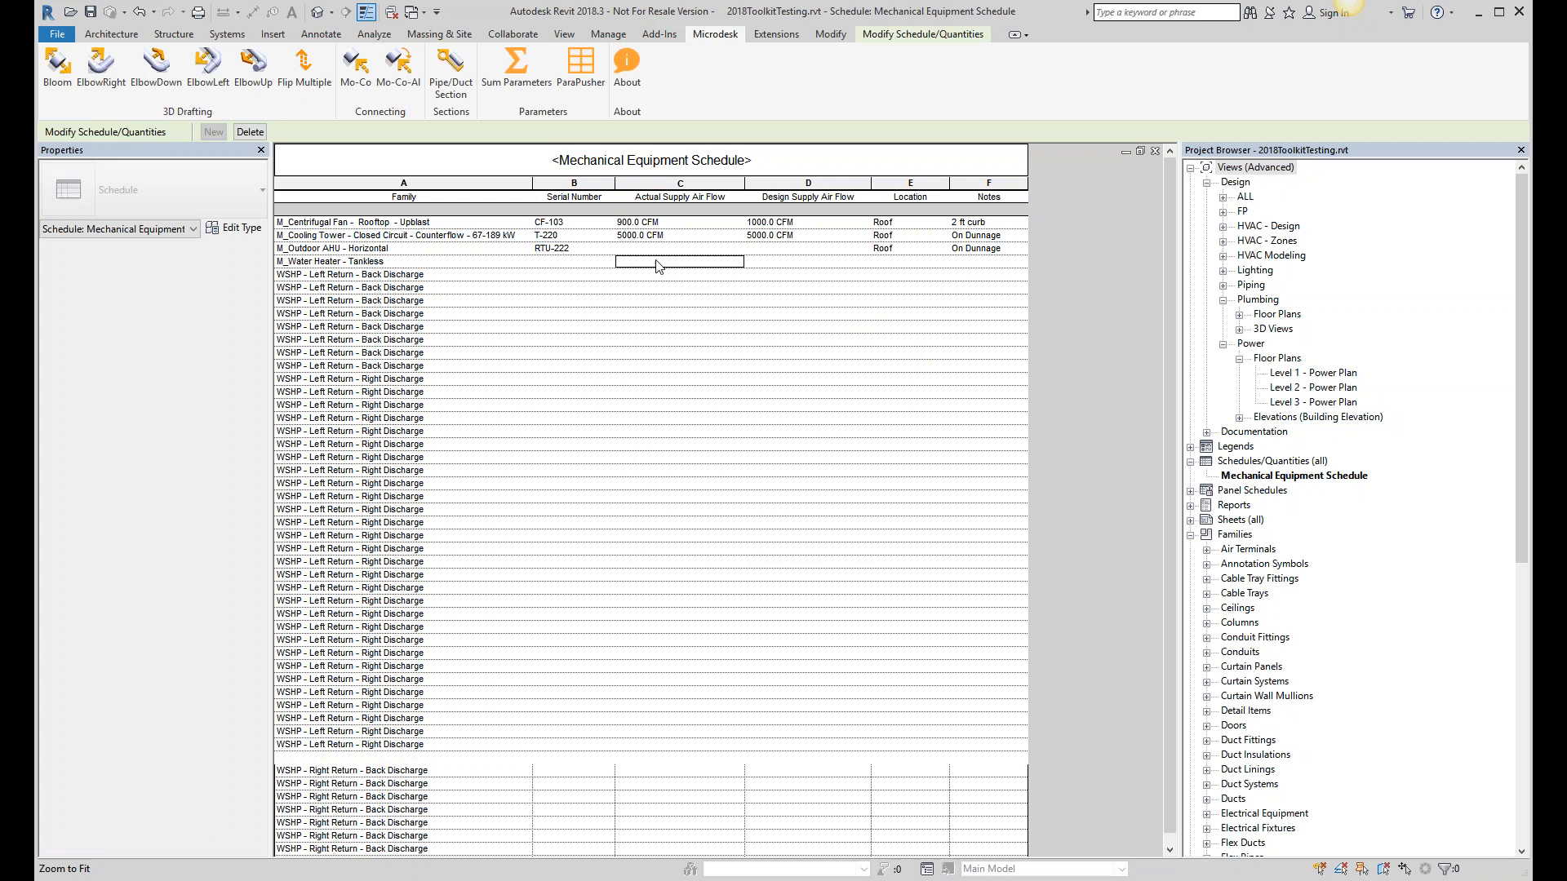
{"action": "left_click", "coordinate": [565, 261]}
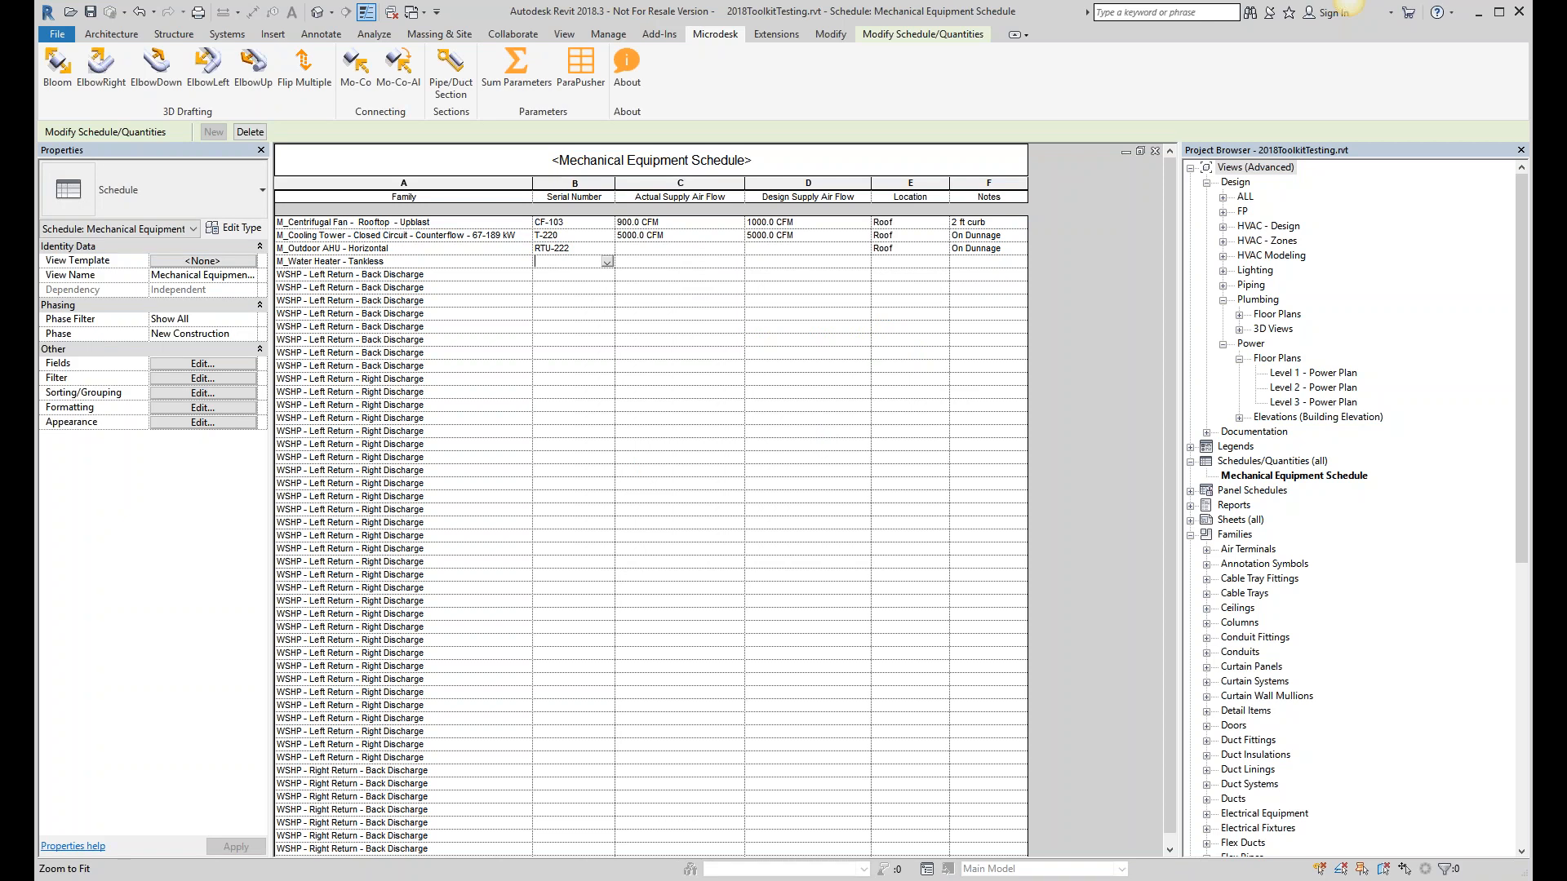
{"action": "type", "text": "TH-01"}
{"action": "left_click", "coordinate": [579, 287]}
- Check the WSHP and water heater serial number and flow cells, then relaunch ParaPusher
{"action": "left_click", "coordinate": [575, 313]}
{"action": "left_click", "coordinate": [581, 355]}
{"action": "left_click", "coordinate": [580, 314]}
{"action": "left_click", "coordinate": [594, 300]}
{"action": "left_click", "coordinate": [658, 260]}
{"action": "left_click", "coordinate": [795, 262]}
{"action": "left_click", "coordinate": [920, 260]}
{"action": "left_click", "coordinate": [703, 301]}
{"action": "left_click", "coordinate": [579, 78]}
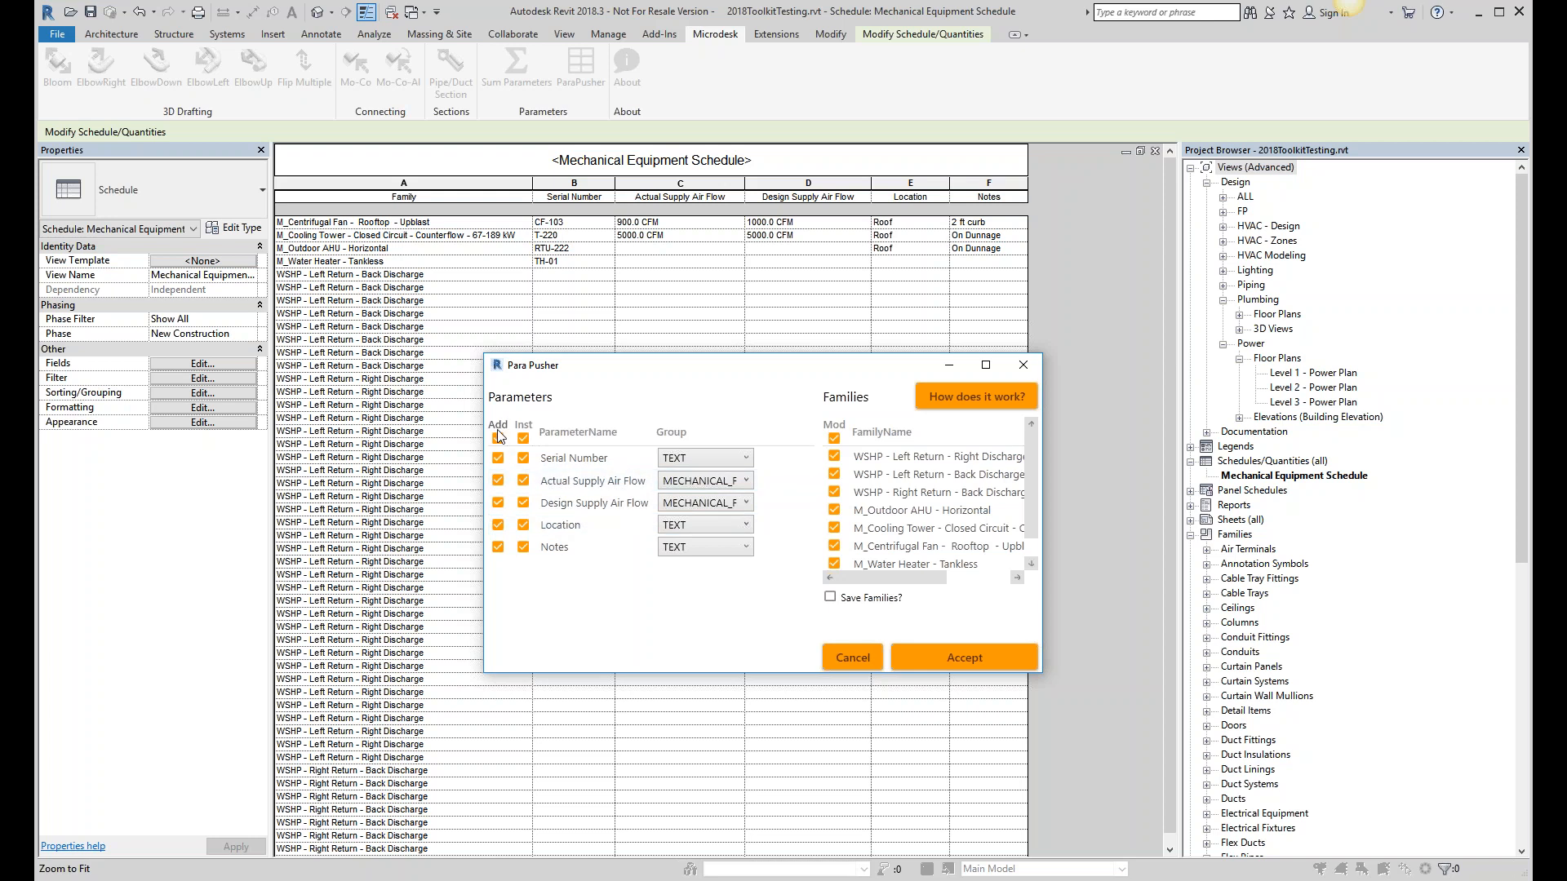
- Push parameters into M_Outdoor AHU - Horizontal and M_Water Heater - Tankless, overwriting both existing families
{"action": "left_click", "coordinate": [833, 439]}
{"action": "scroll", "coordinate": [836, 530], "scroll_direction": "down", "scroll_amount": 1}
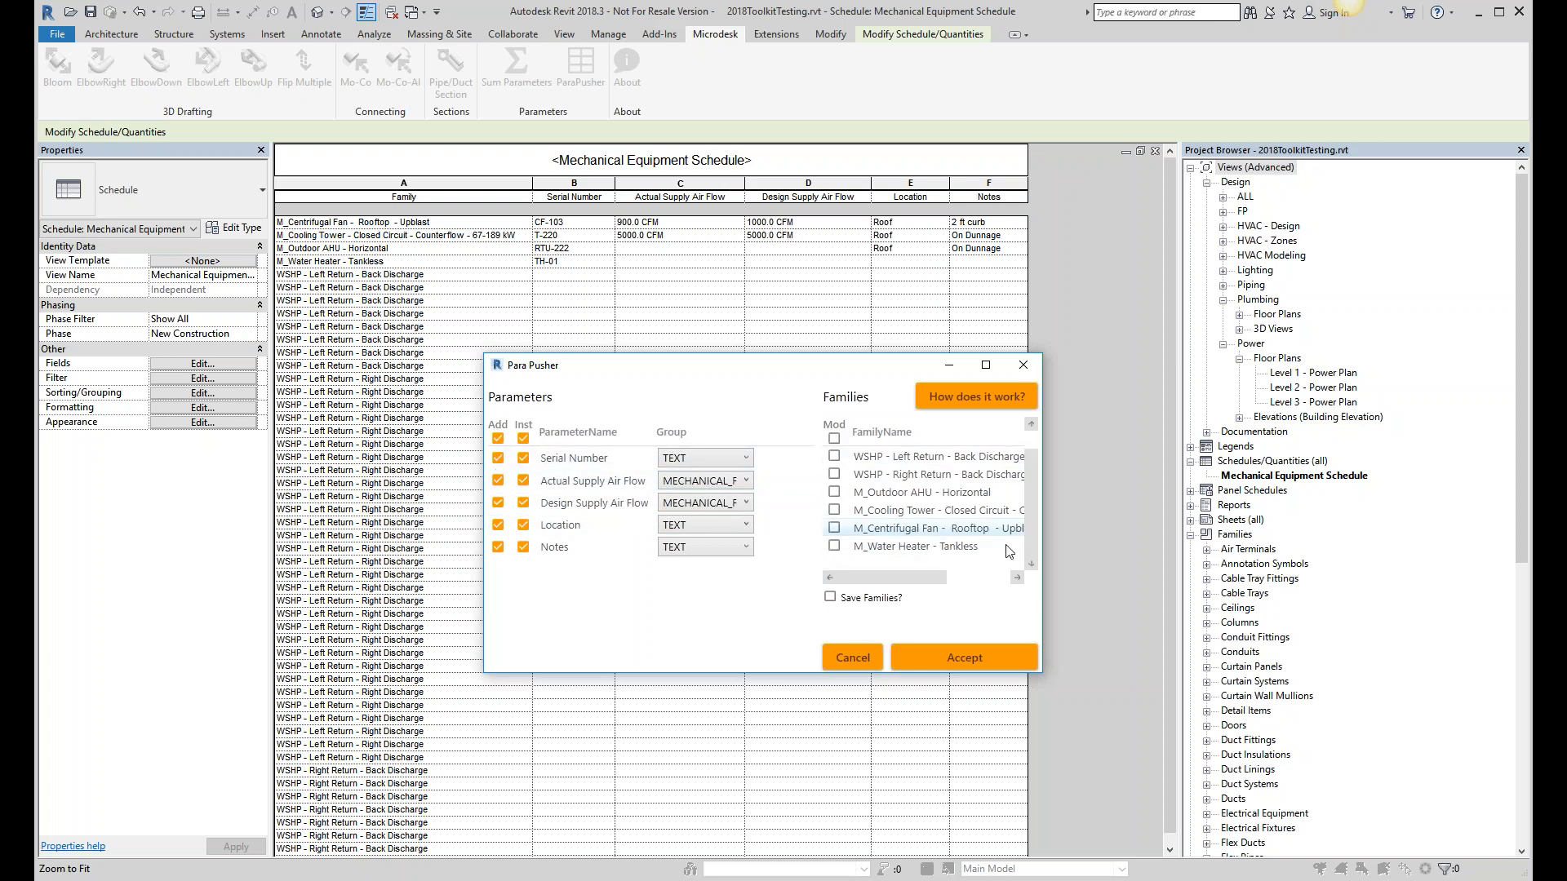
{"action": "left_click", "coordinate": [833, 492]}
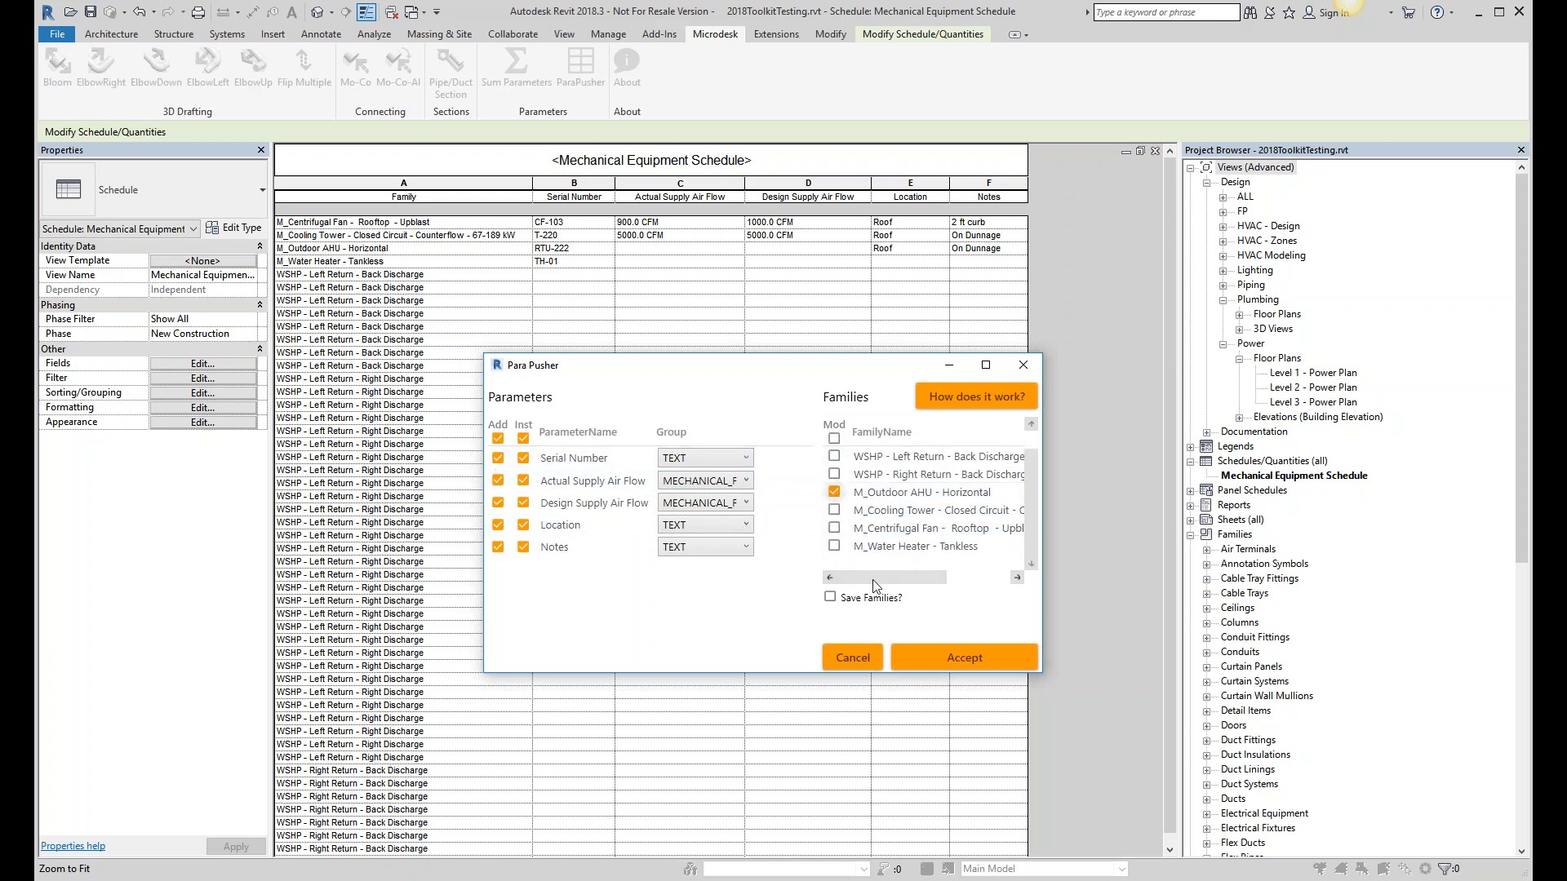
{"action": "left_click", "coordinate": [833, 547]}
{"action": "left_click", "coordinate": [954, 658]}
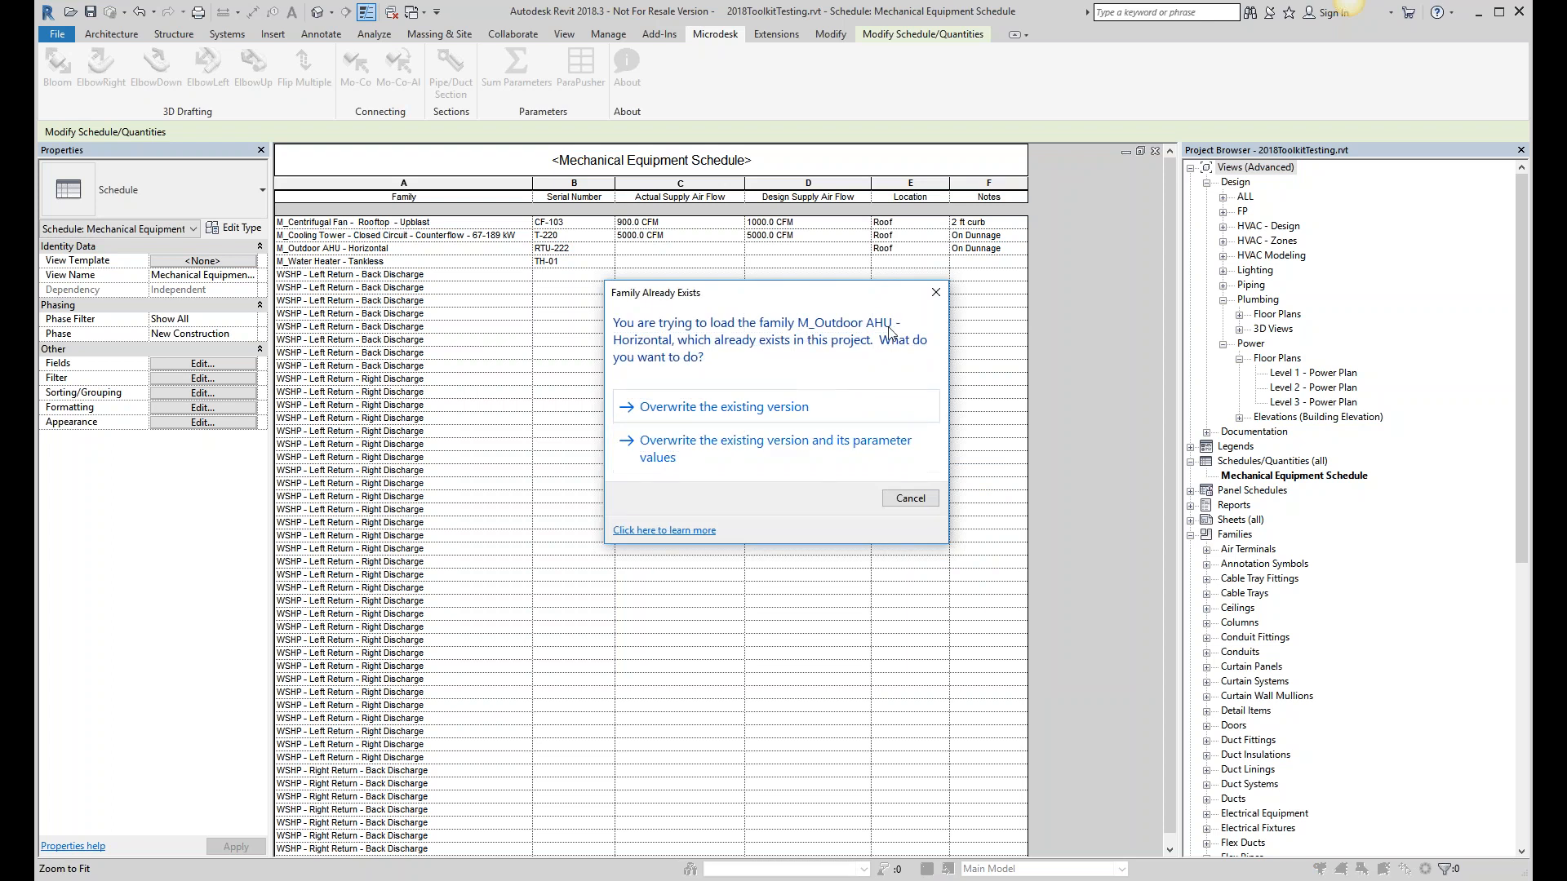
{"action": "left_click", "coordinate": [709, 407]}
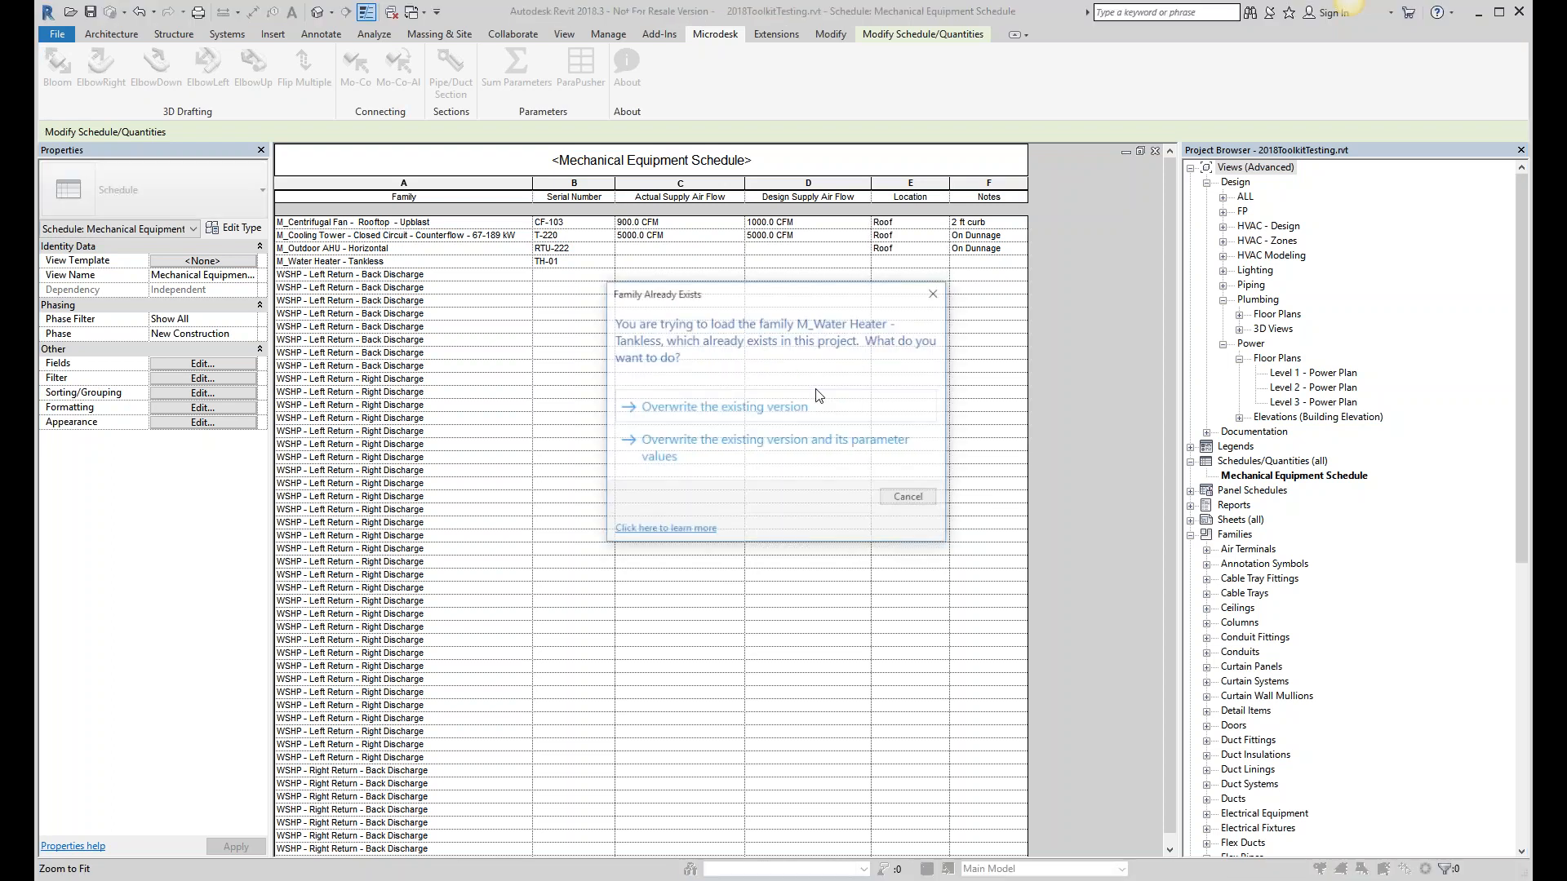
{"action": "left_click", "coordinate": [775, 410]}
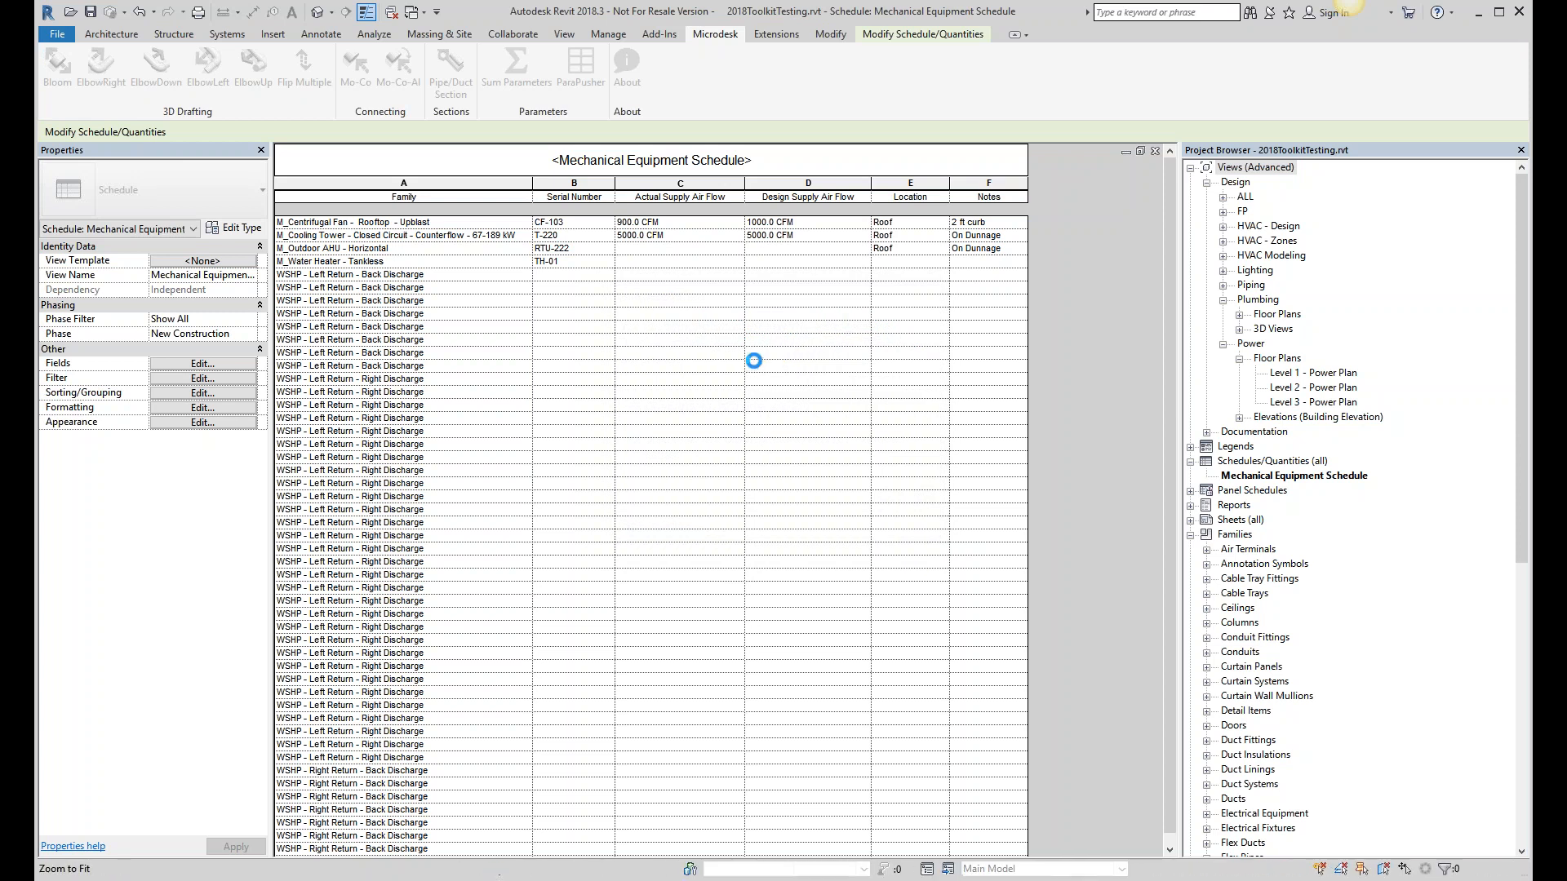
- Set the Water Heater's Location to MECH Room
{"action": "left_click", "coordinate": [911, 262]}
{"action": "type", "text": "Roff"}
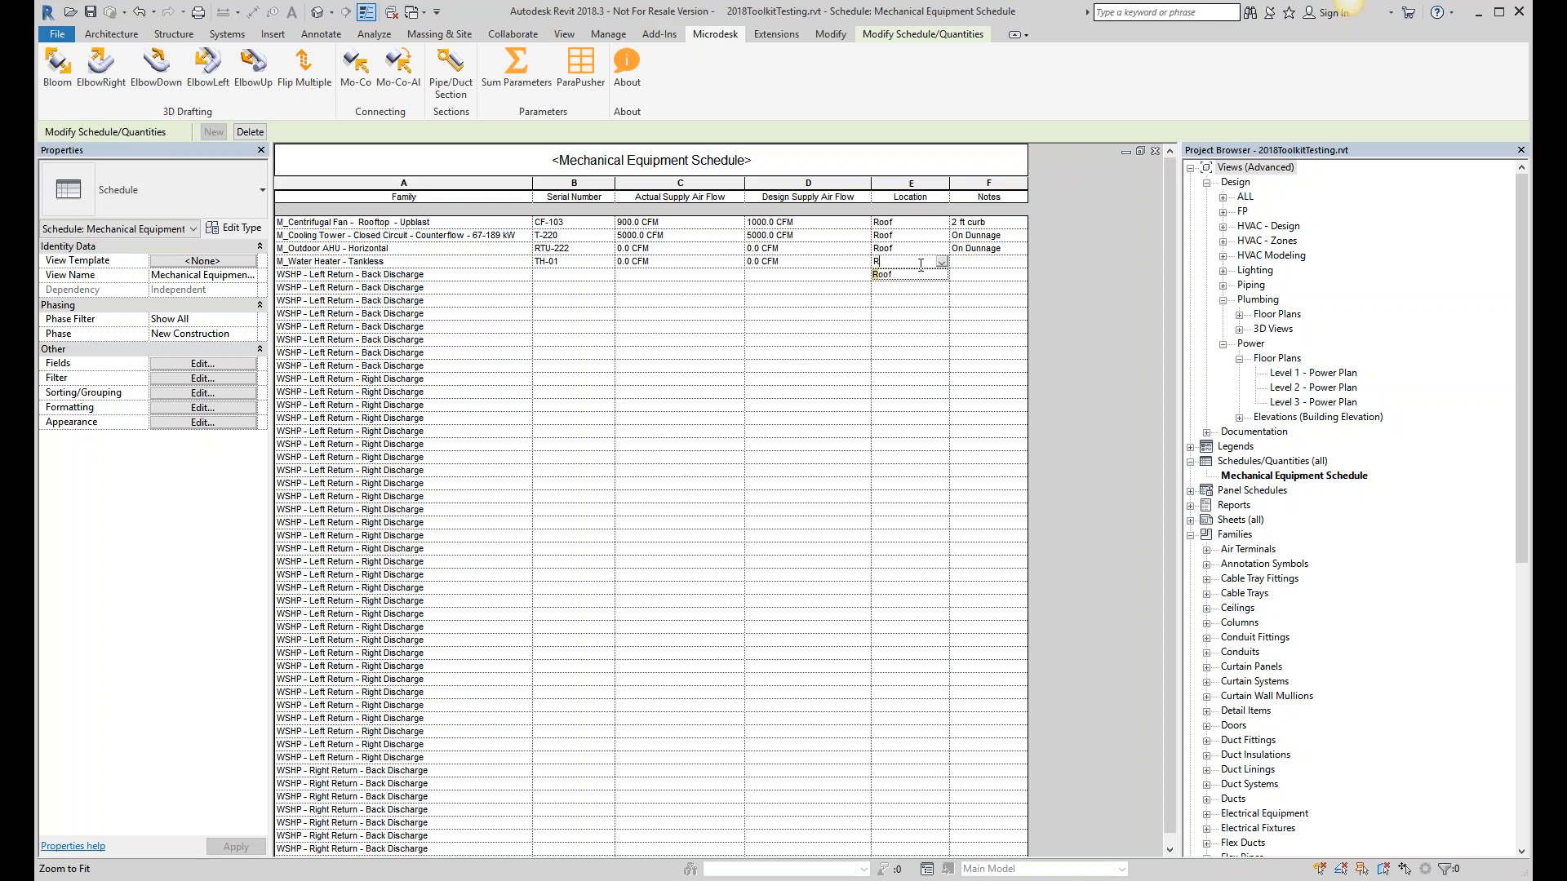
{"action": "key", "text": "BackSpace"}
{"action": "key", "text": "BackSpace"}
{"action": "key", "text": "BackSpace"}
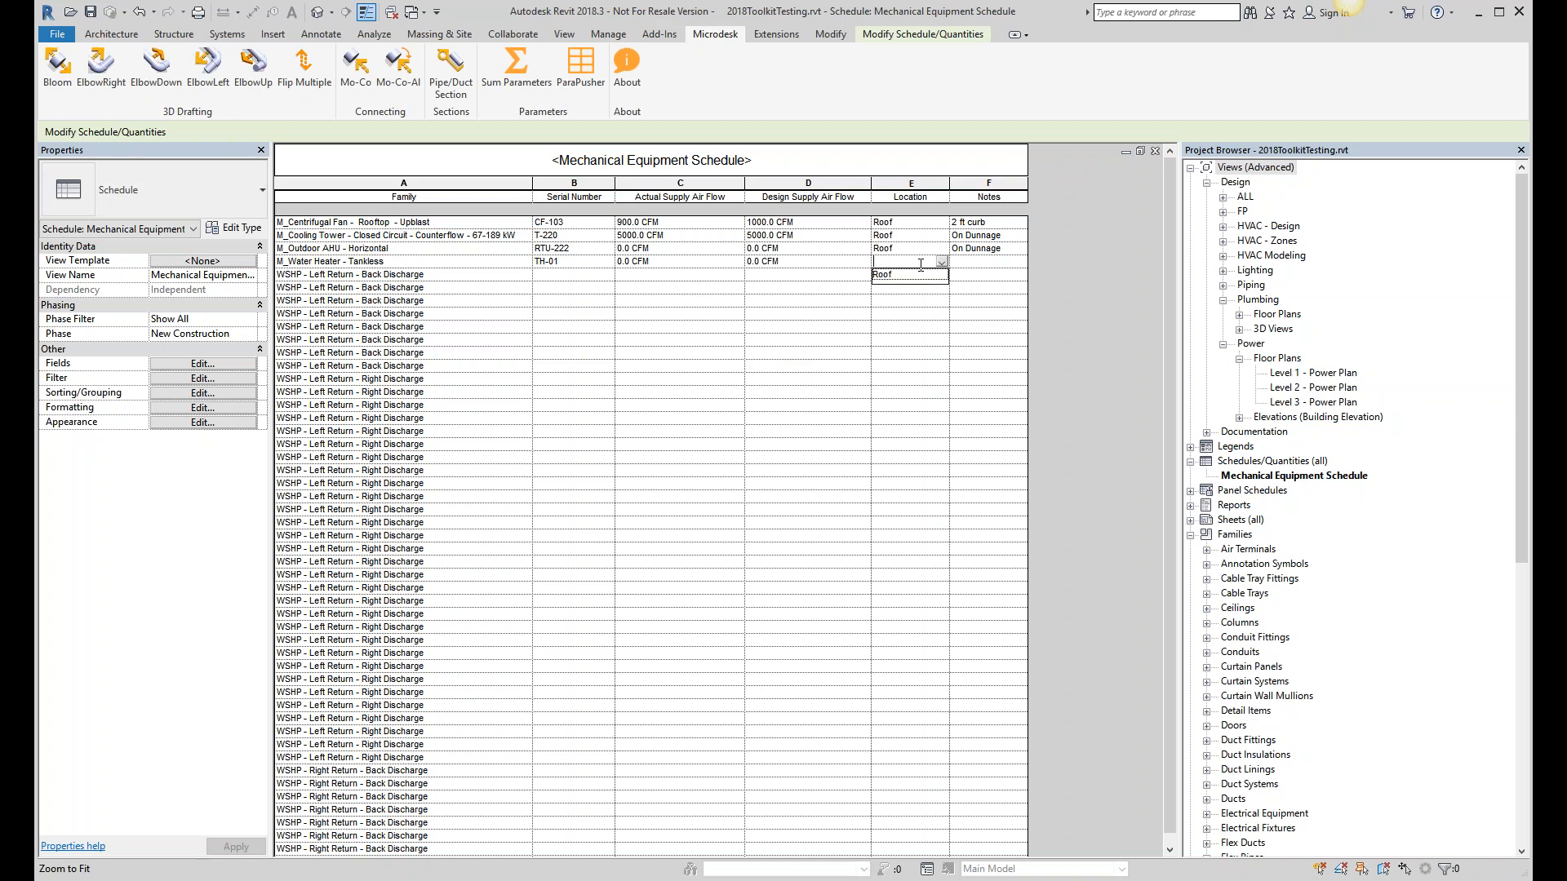
{"action": "type", "text": "MECH Room"}
{"action": "key", "text": "Return"}
- Edit the Outdoor AHU's Actual and Design Supply Air Flow cells
{"action": "left_click", "coordinate": [832, 249]}
{"action": "left_click", "coordinate": [715, 249]}
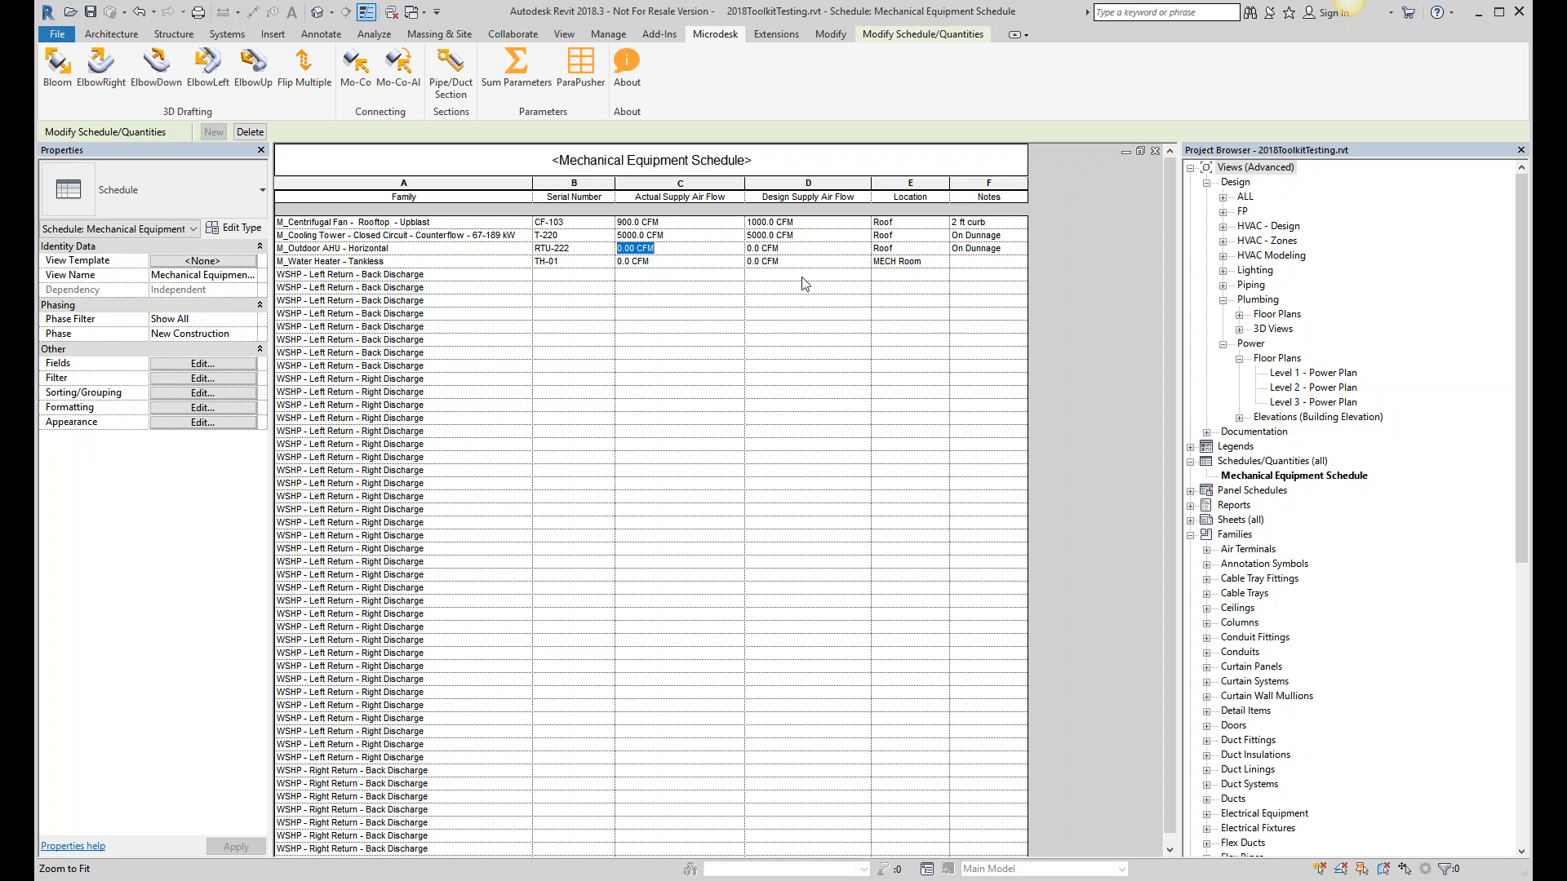
{"action": "key", "text": "Tab"}
{"action": "left_click", "coordinate": [636, 248]}
{"action": "left_click", "coordinate": [690, 327]}
- Select a WSHP row's Serial Number cell and reopen Para Pusher over the schedule
{"action": "scroll", "coordinate": [695, 346], "scroll_direction": "down", "scroll_amount": 1}
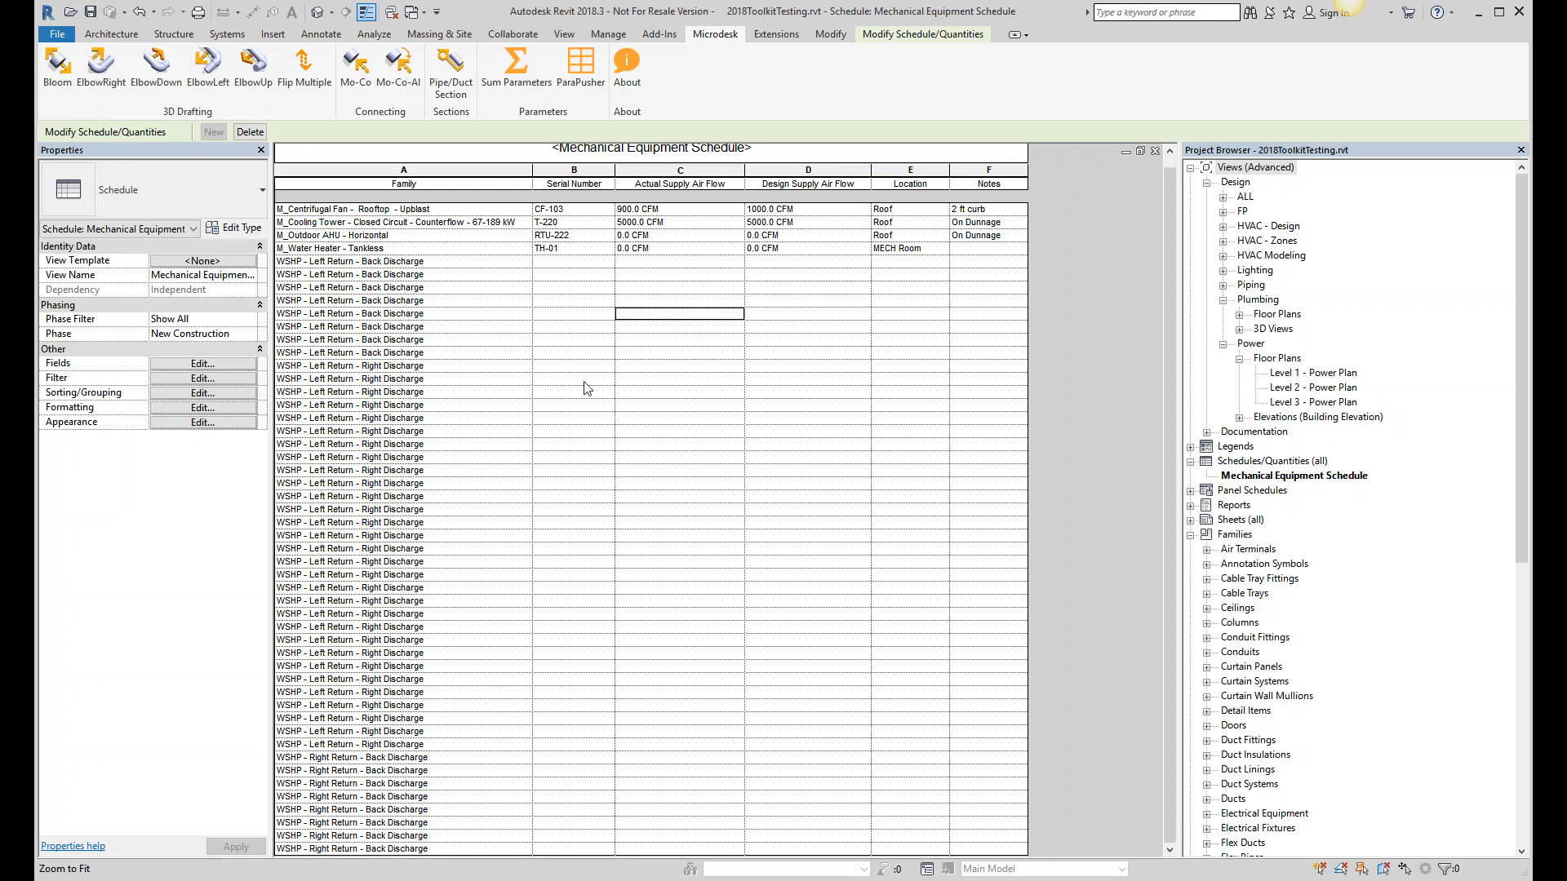
{"action": "left_click", "coordinate": [589, 316]}
{"action": "scroll", "coordinate": [630, 377], "scroll_direction": "up", "scroll_amount": 1}
{"action": "left_click", "coordinate": [508, 303]}
{"action": "left_click", "coordinate": [592, 304]}
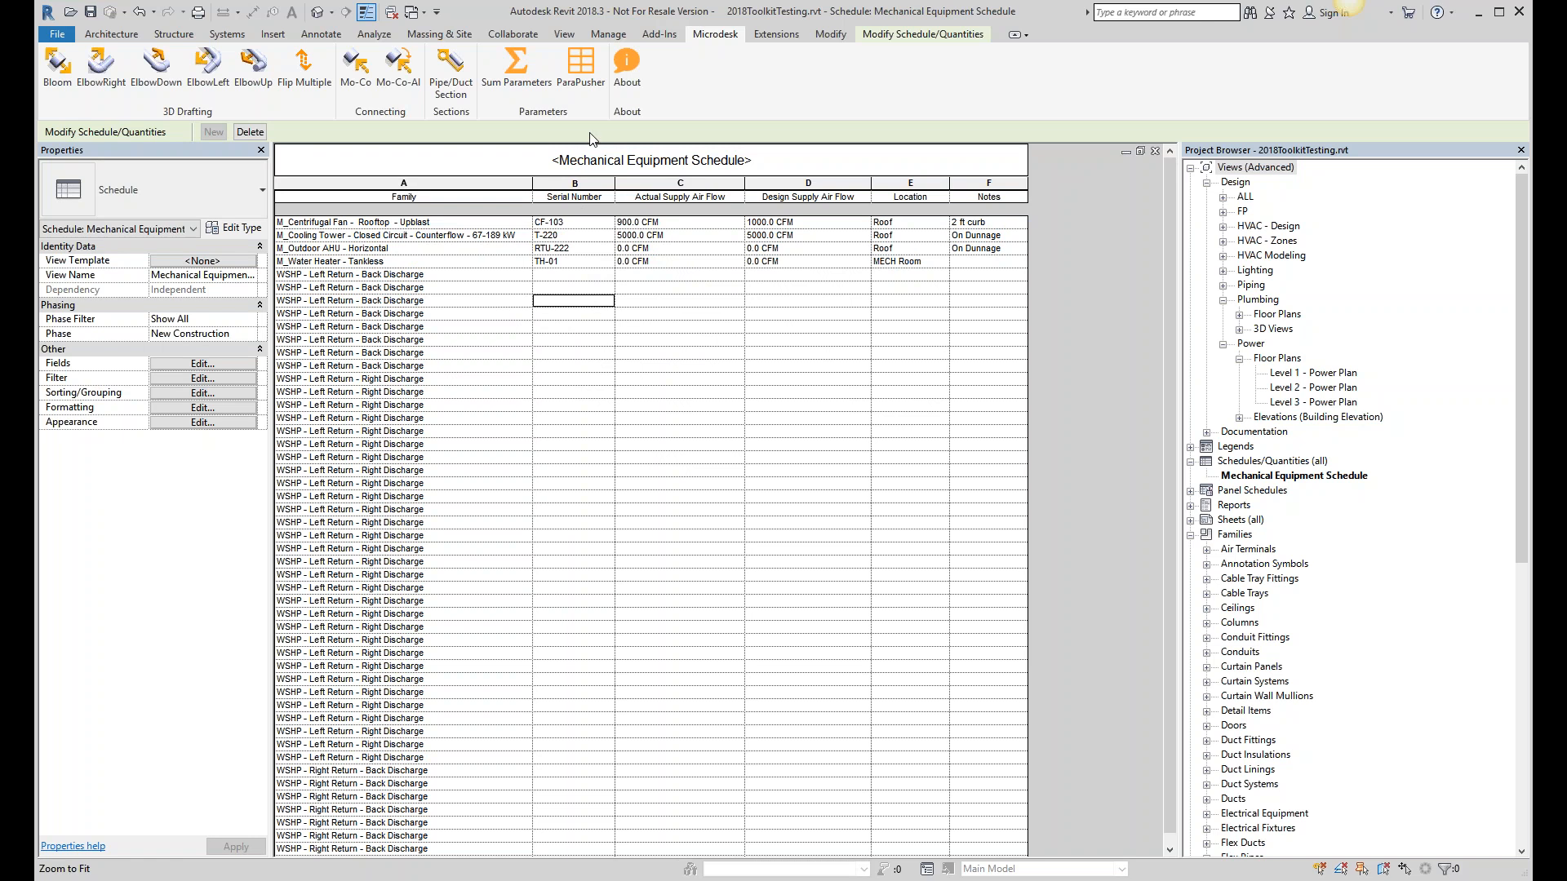
{"action": "left_click", "coordinate": [578, 85]}
{"action": "left_click_drag", "start_coordinate": [465, 63], "coordinate": [844, 315]}
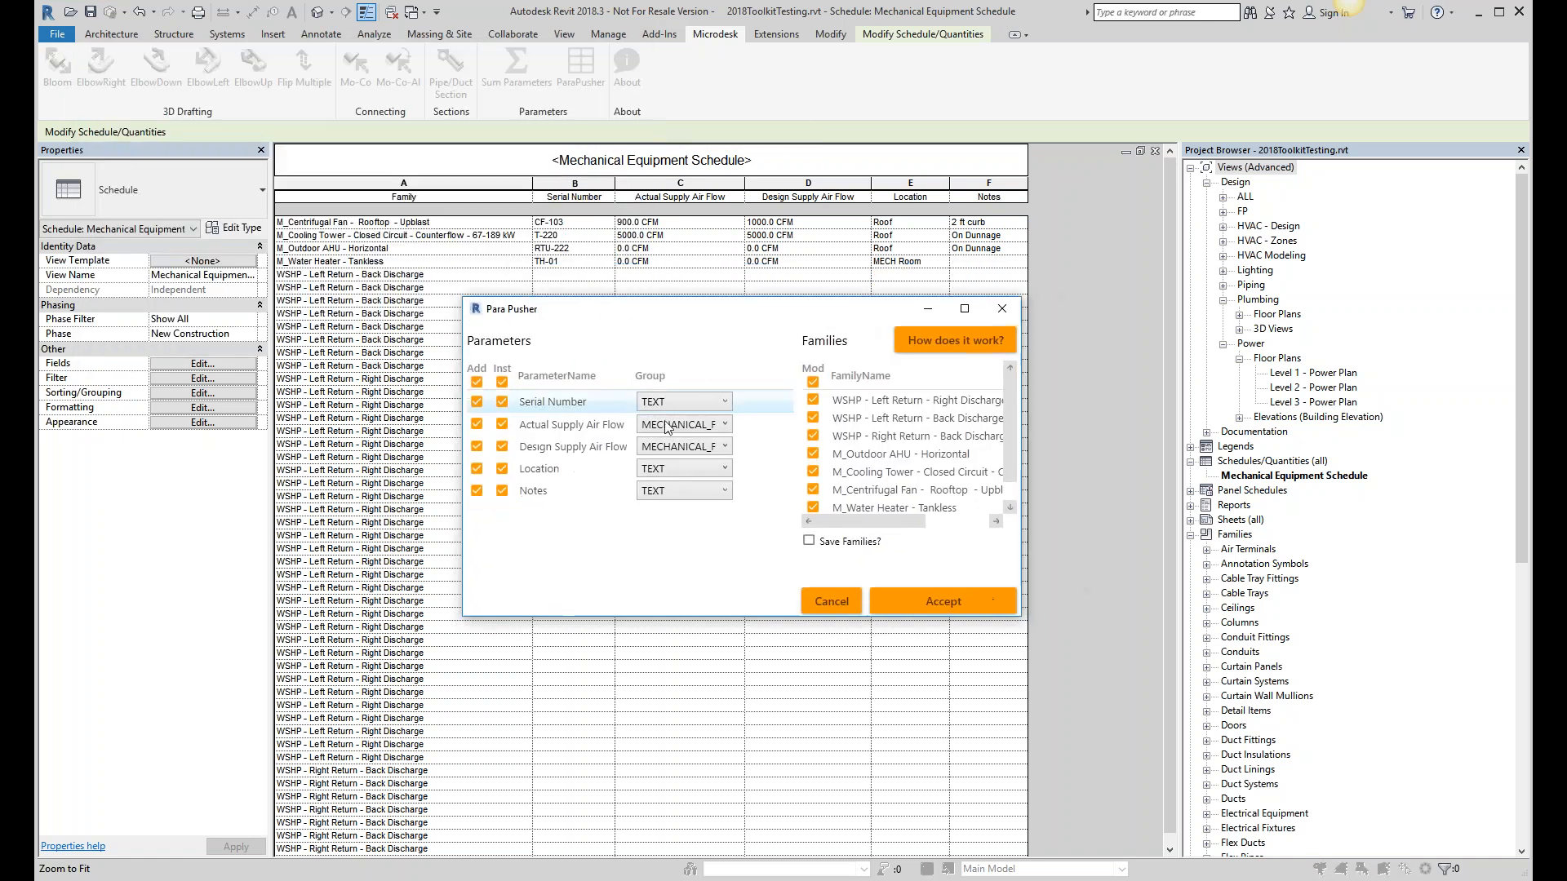
{"action": "left_click", "coordinate": [963, 353]}
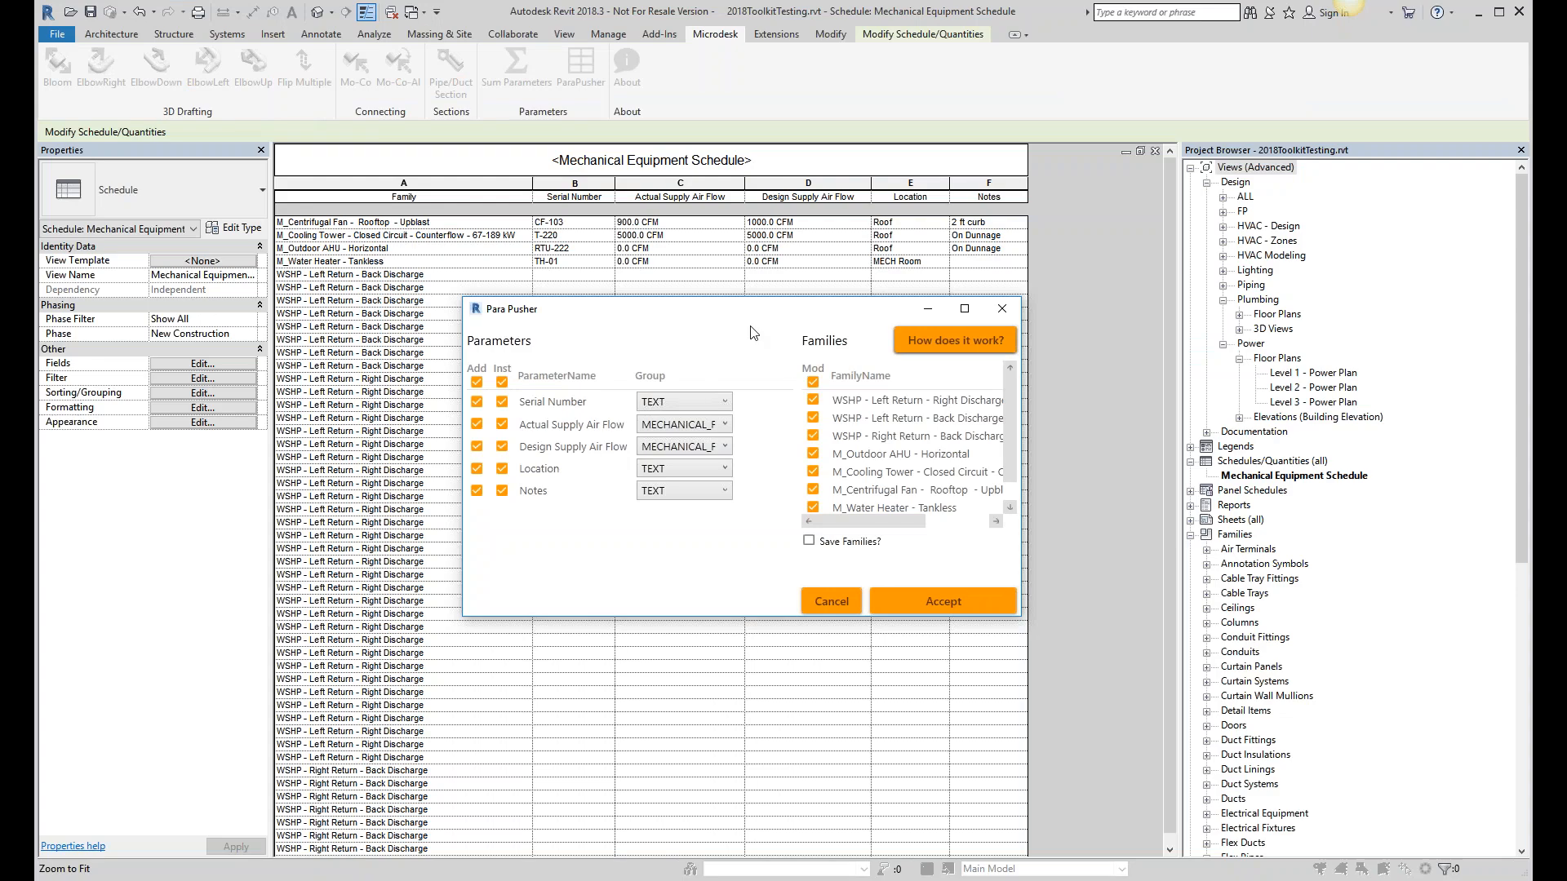
{"action": "mouse_move", "coordinate": [750, 326]}
{"action": "left_mouse_down"}
{"action": "mouse_move", "coordinate": [746, 342]}
{"action": "mouse_move", "coordinate": [724, 325]}
{"action": "left_mouse_up"}
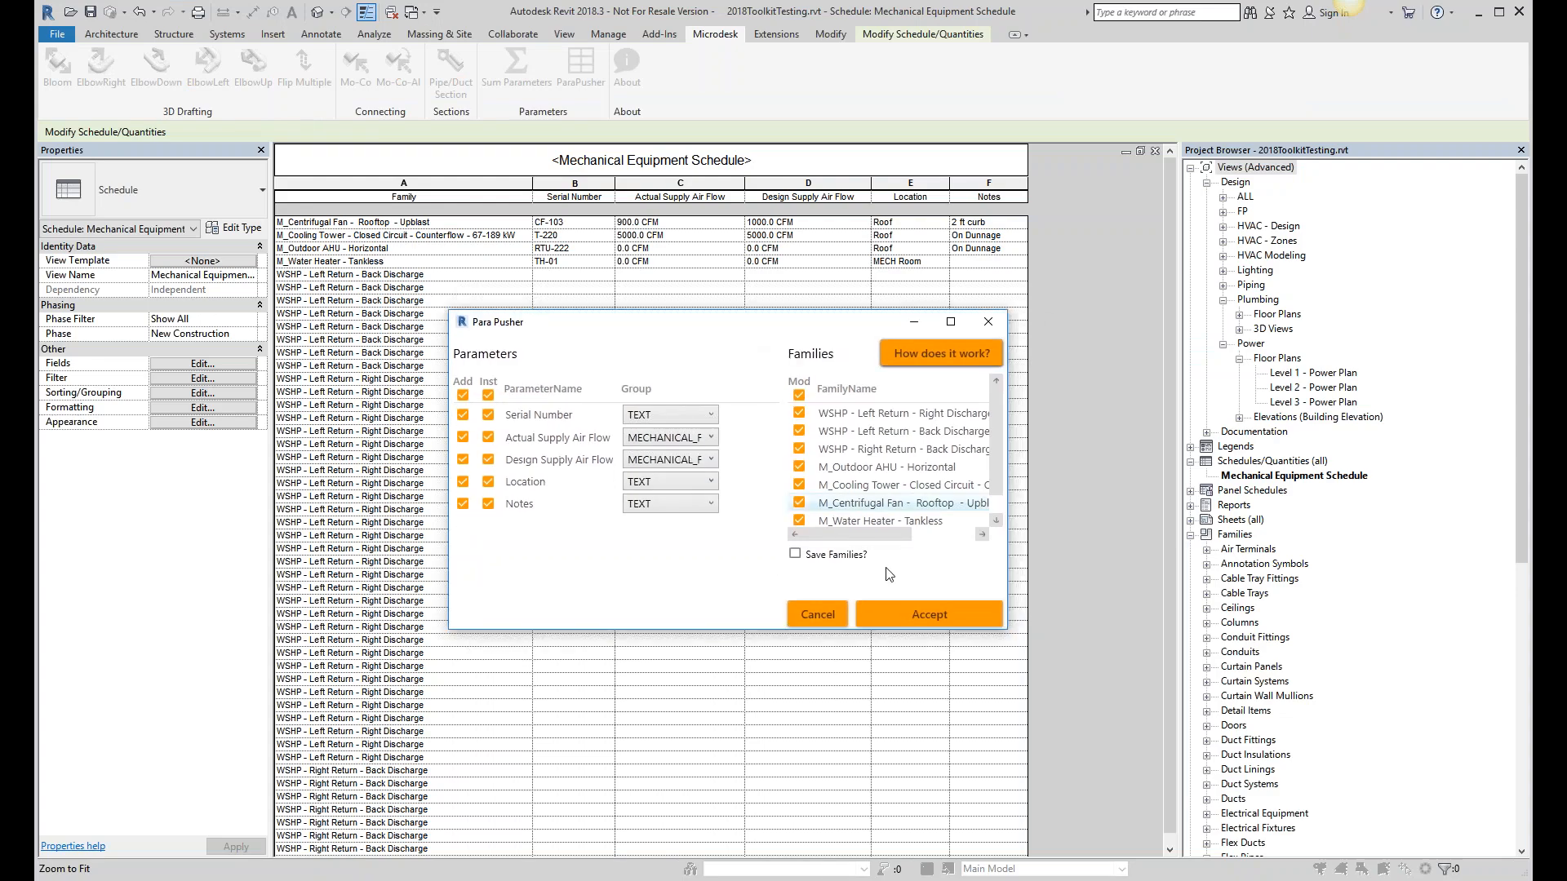
- Turn on Save Families and limit the push to WSHP - Left Return - Back Discharge only
{"action": "left_click", "coordinate": [819, 561]}
{"action": "left_click", "coordinate": [799, 395]}
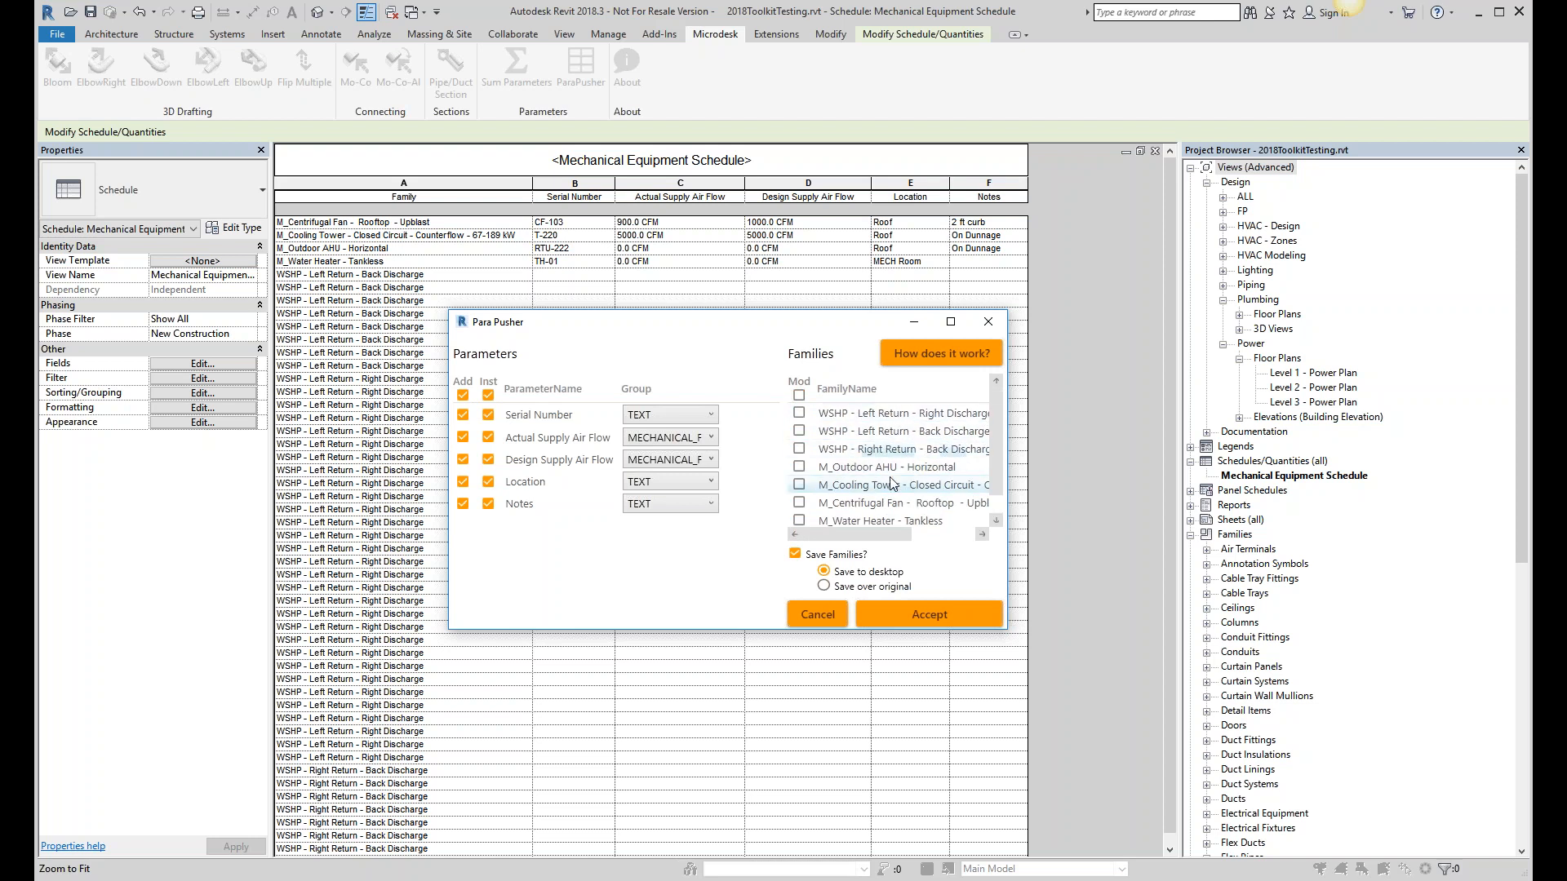
{"action": "left_click", "coordinate": [799, 432]}
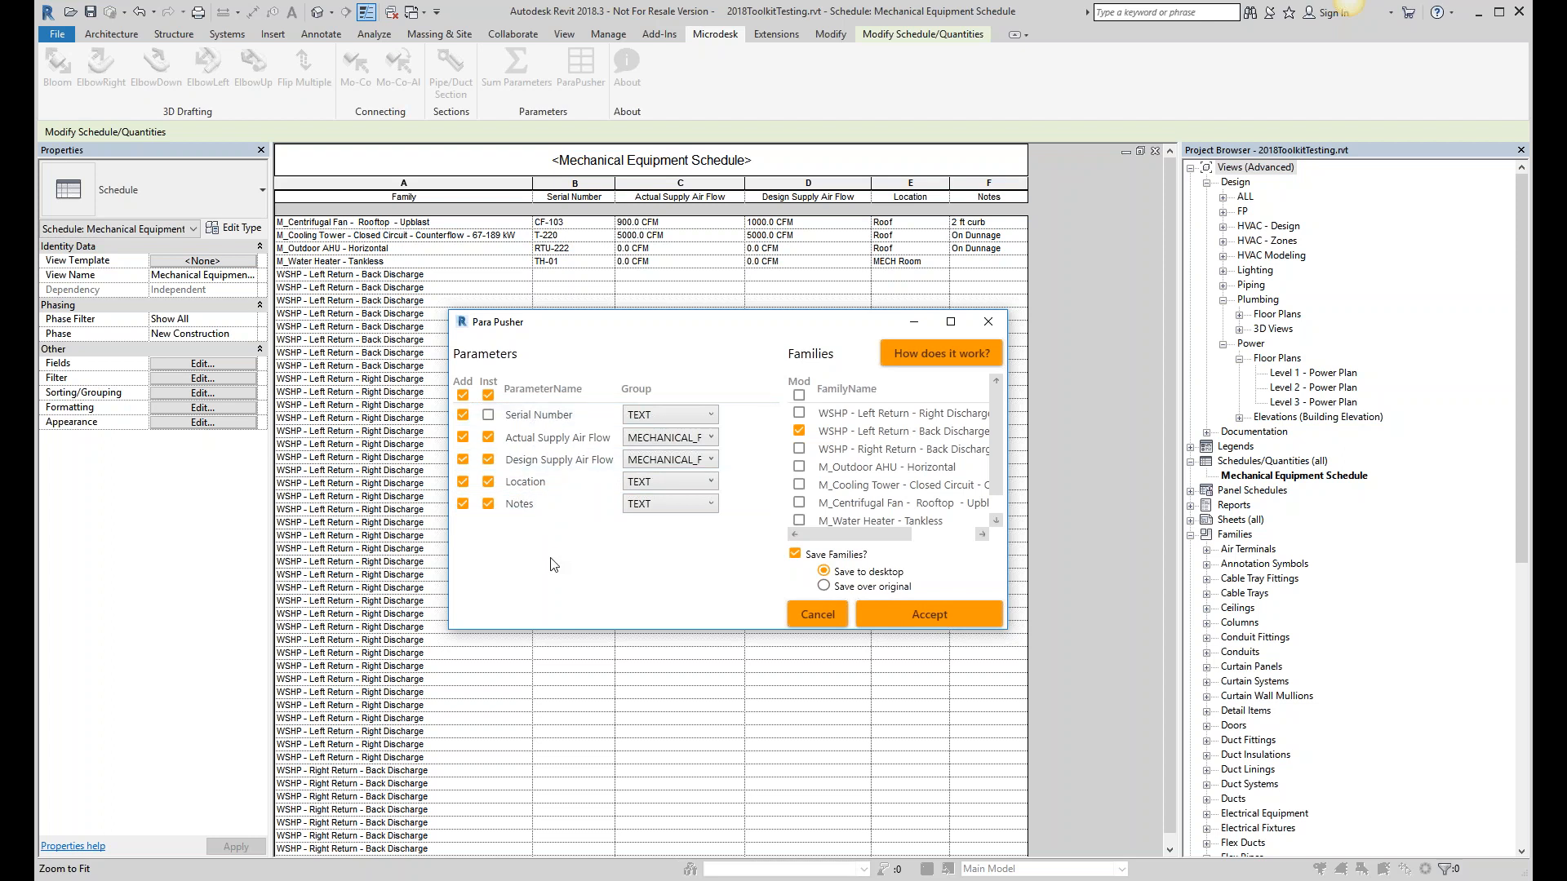
- Exclude the Notes and Location parameters, accept the push, and overwrite the existing family
{"action": "left_click", "coordinate": [463, 504]}
{"action": "left_click", "coordinate": [461, 480]}
{"action": "left_click", "coordinate": [959, 614]}
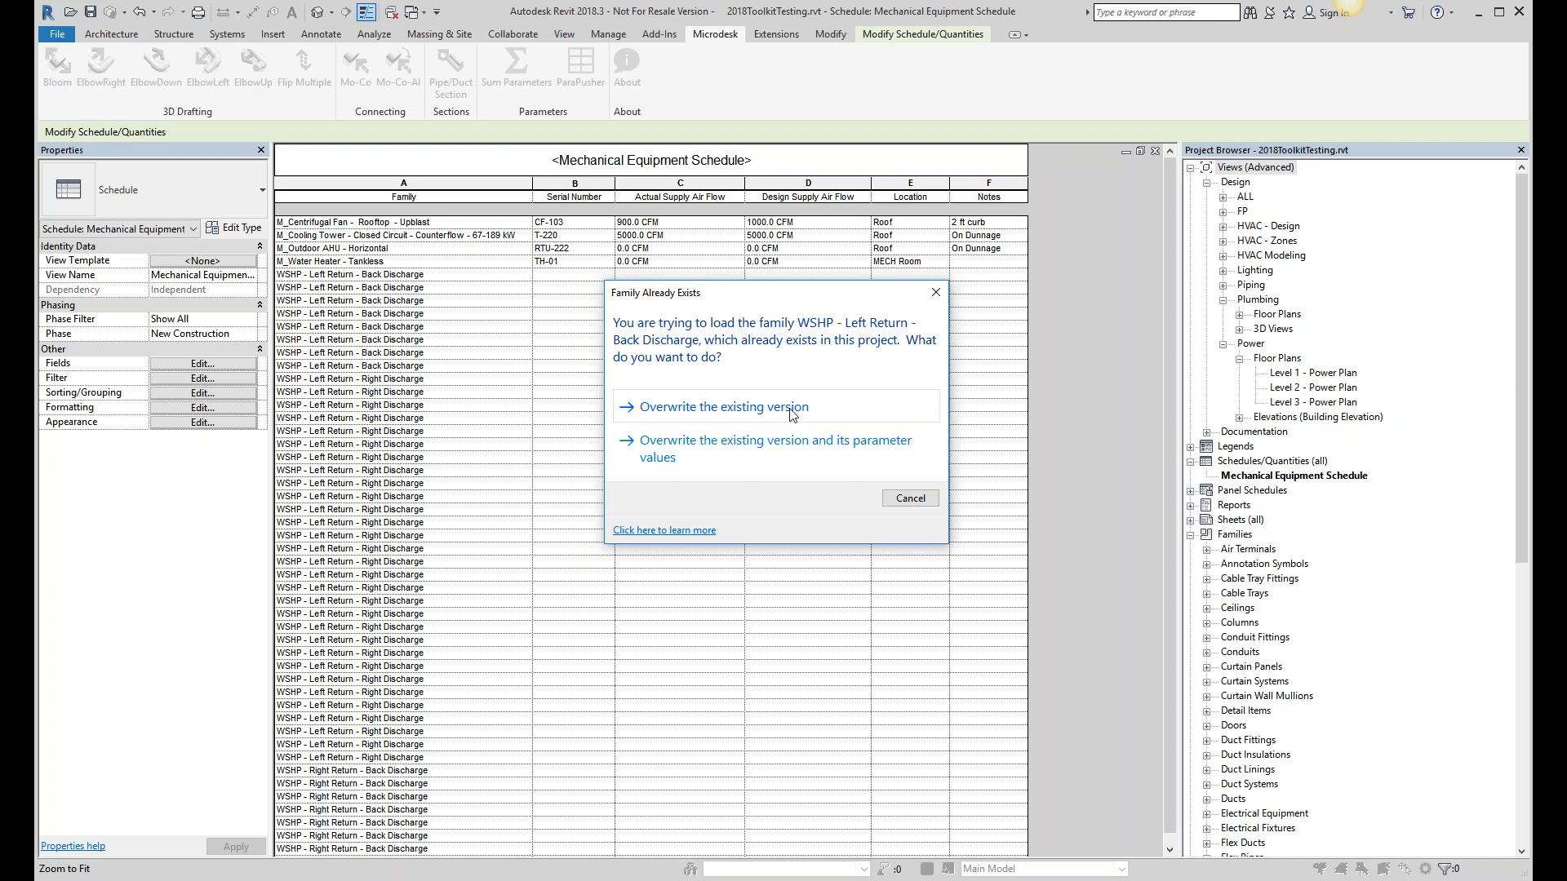
{"action": "left_click", "coordinate": [790, 408]}
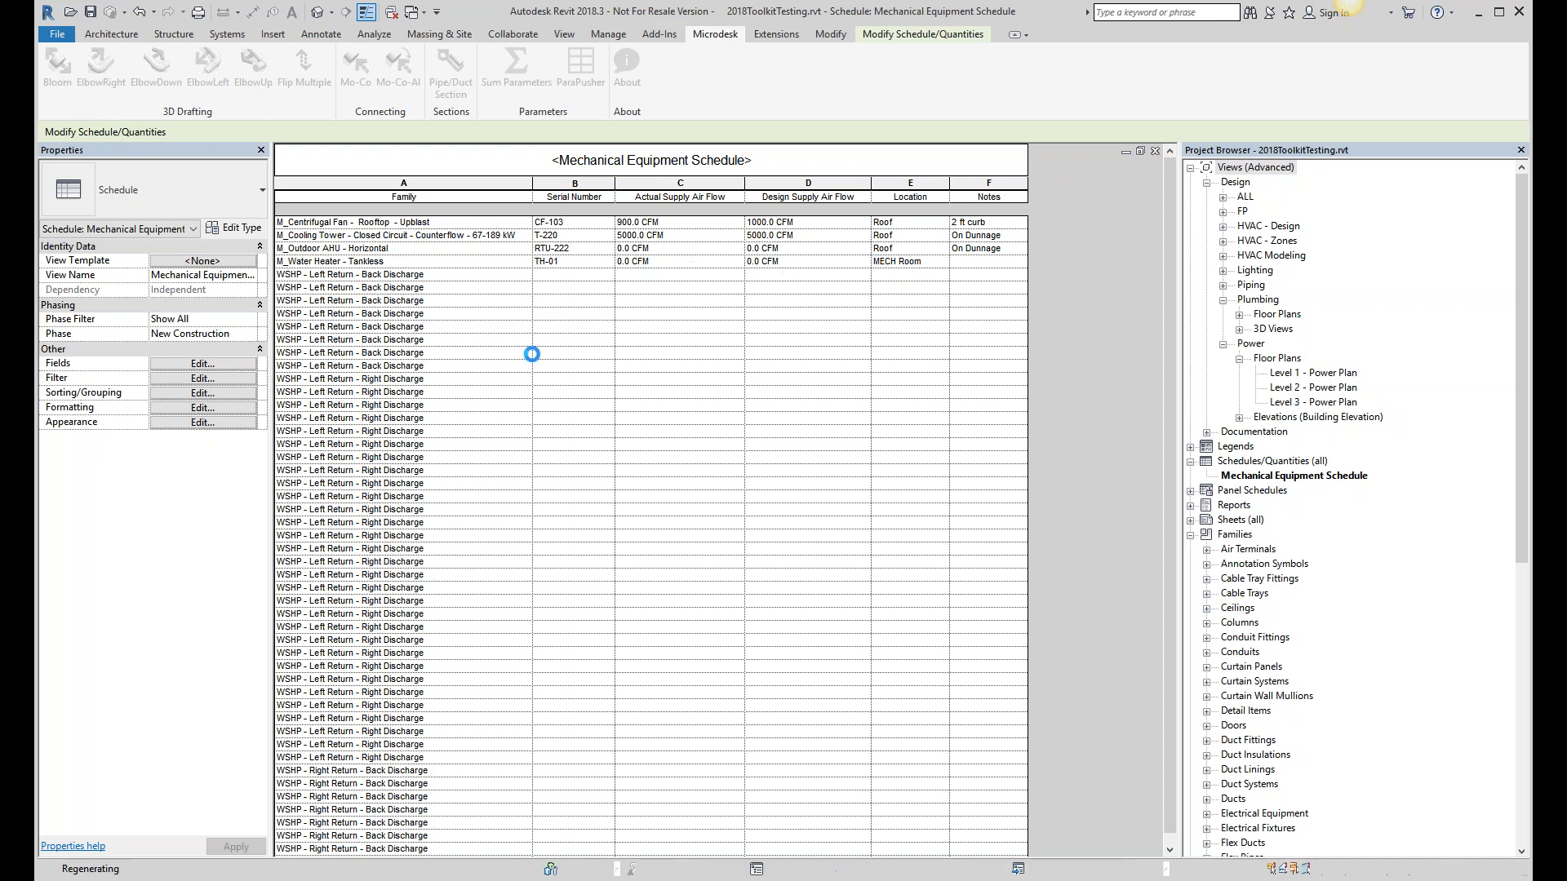
- Open File Explorer on the Desktop folder, then minimize it to see the schedule
{"action": "key", "text": "super+e"}
{"action": "left_click_drag", "start_coordinate": [820, 126], "coordinate": [605, 231]}
{"action": "left_click", "coordinate": [387, 355]}
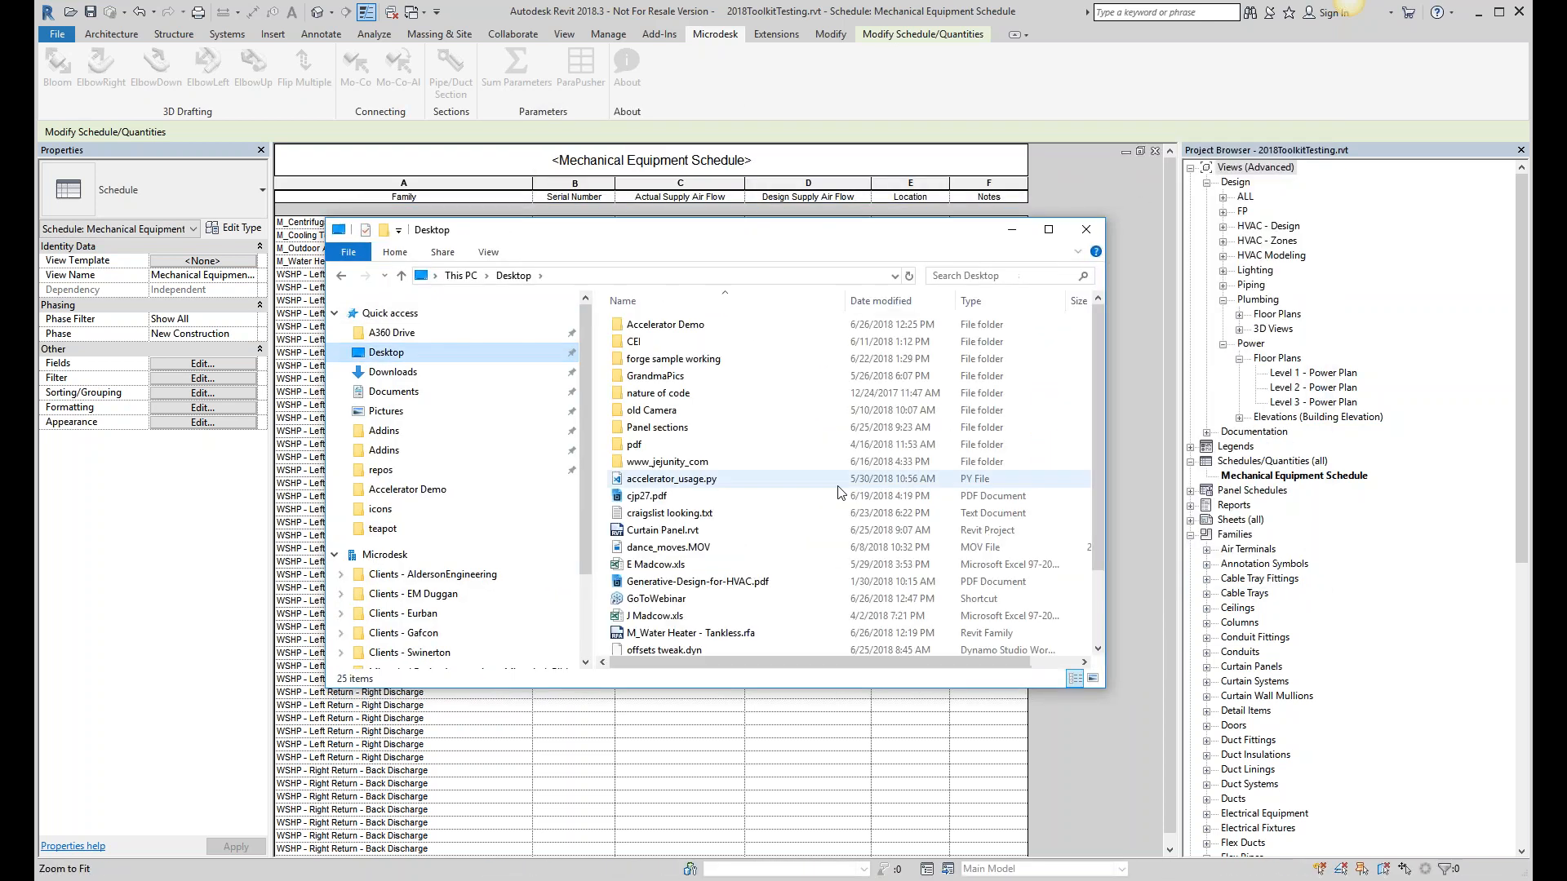
{"action": "scroll", "coordinate": [843, 547], "scroll_direction": "down", "scroll_amount": 2}
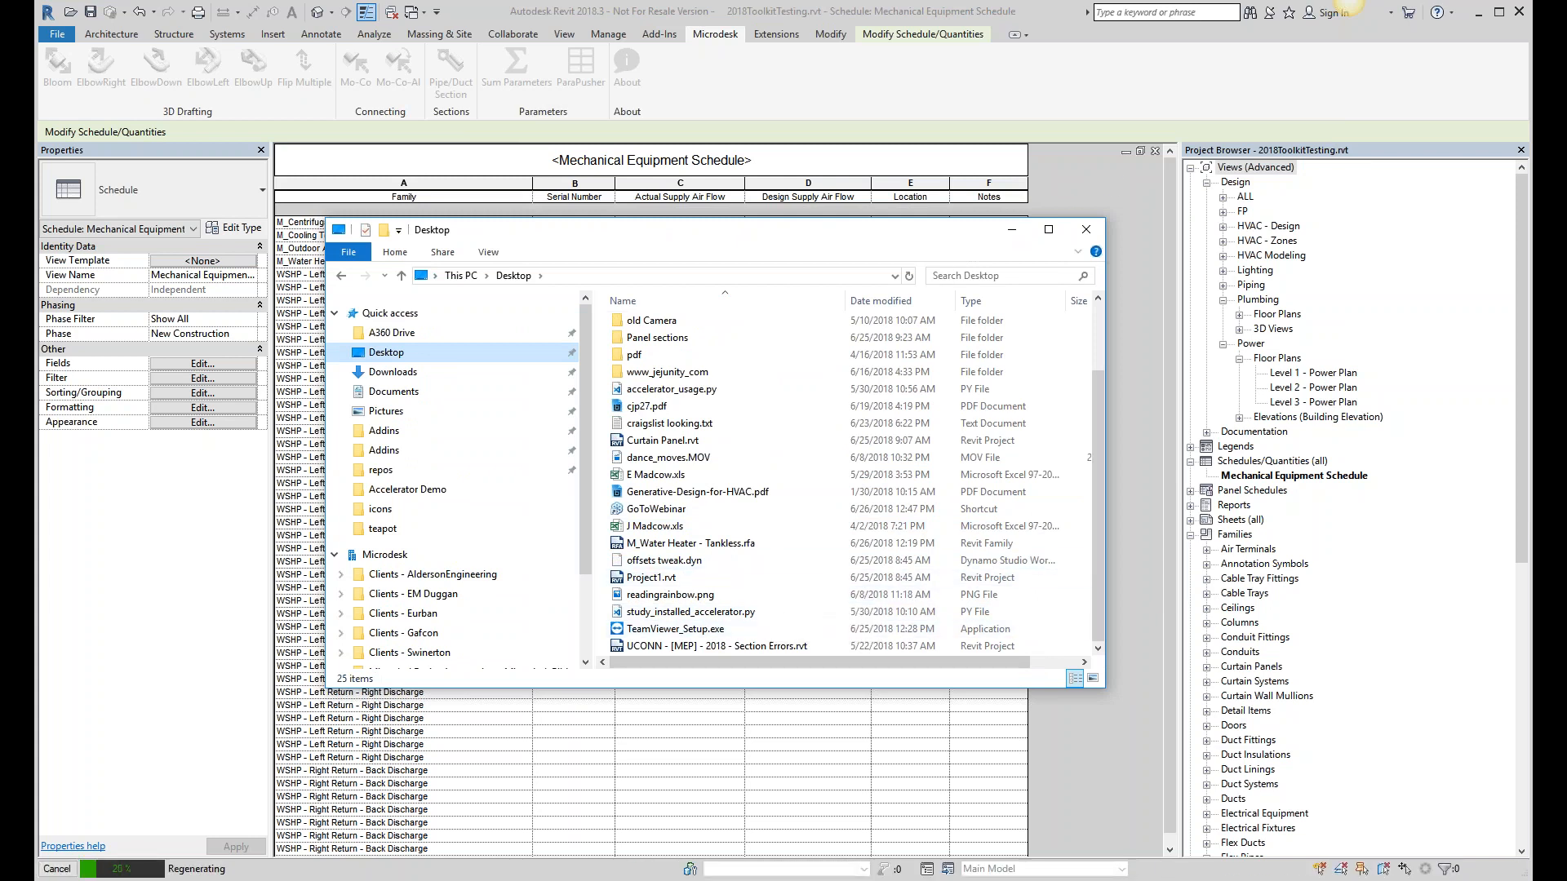
{"action": "left_click", "coordinate": [1012, 231]}
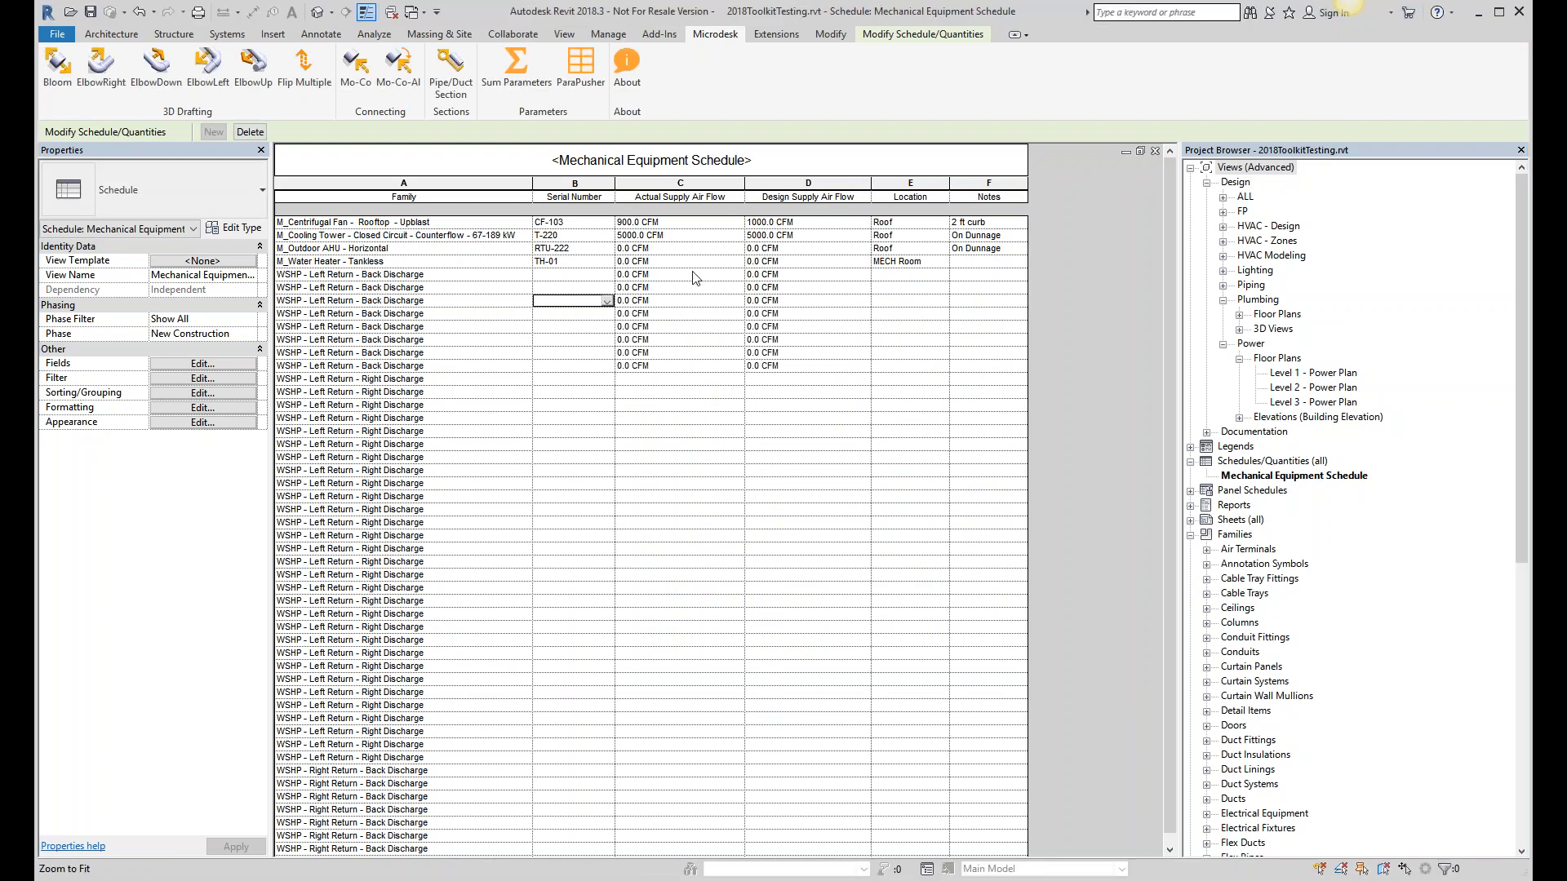
- Find the saved WSHP - Left Return - Back Discharge.rfa on the Desktop, minimize, then show Level 1 - Power Plan
{"action": "key", "text": "alt+Tab"}
{"action": "scroll", "coordinate": [644, 550], "scroll_direction": "down", "scroll_amount": 1}
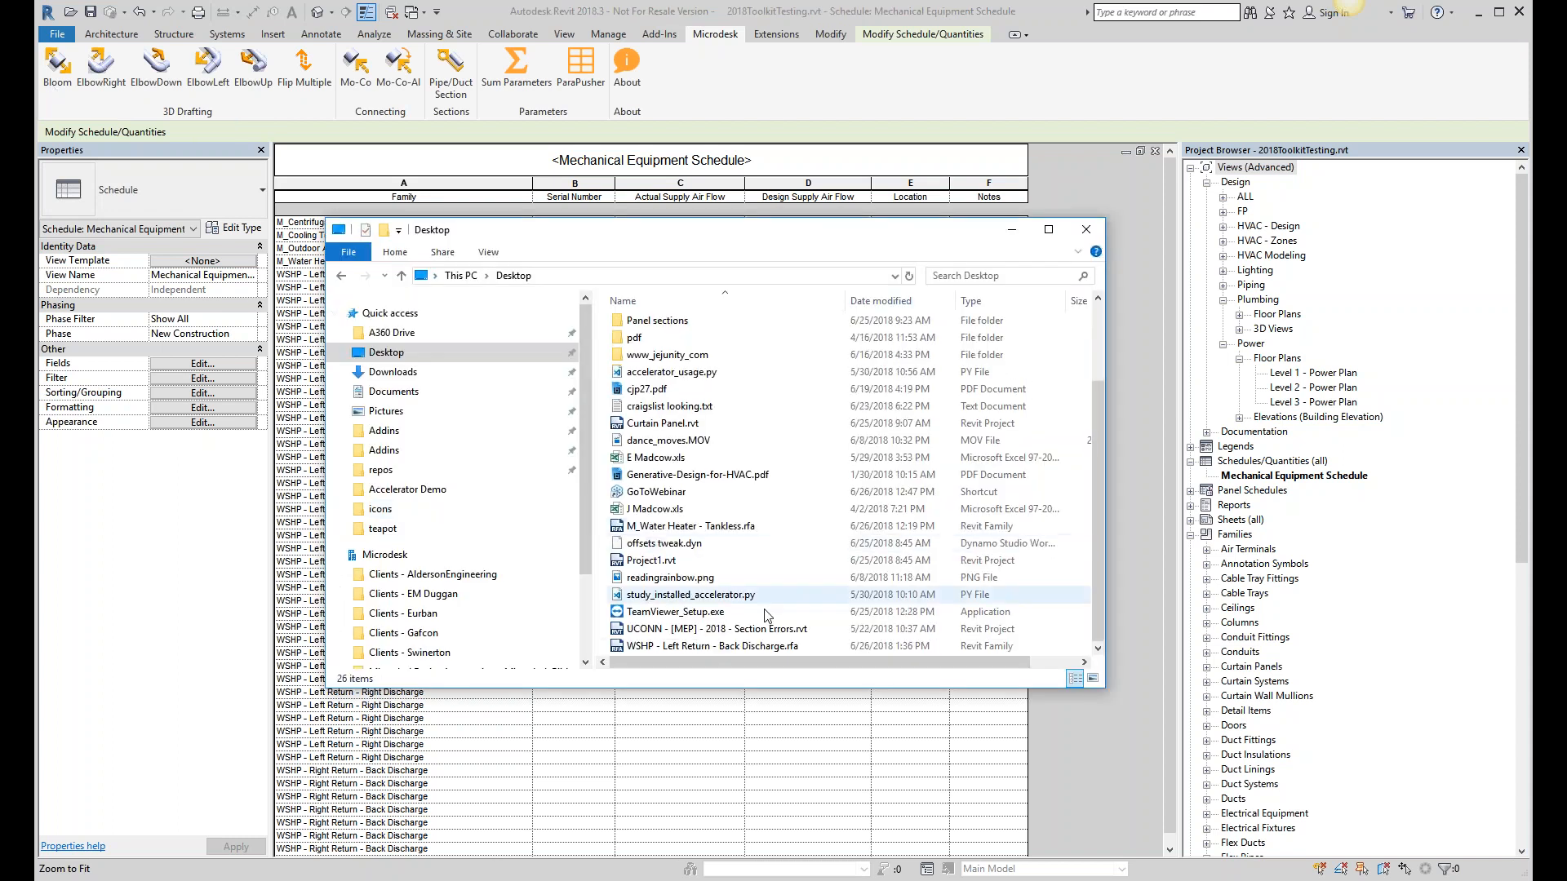
{"action": "left_click", "coordinate": [739, 646]}
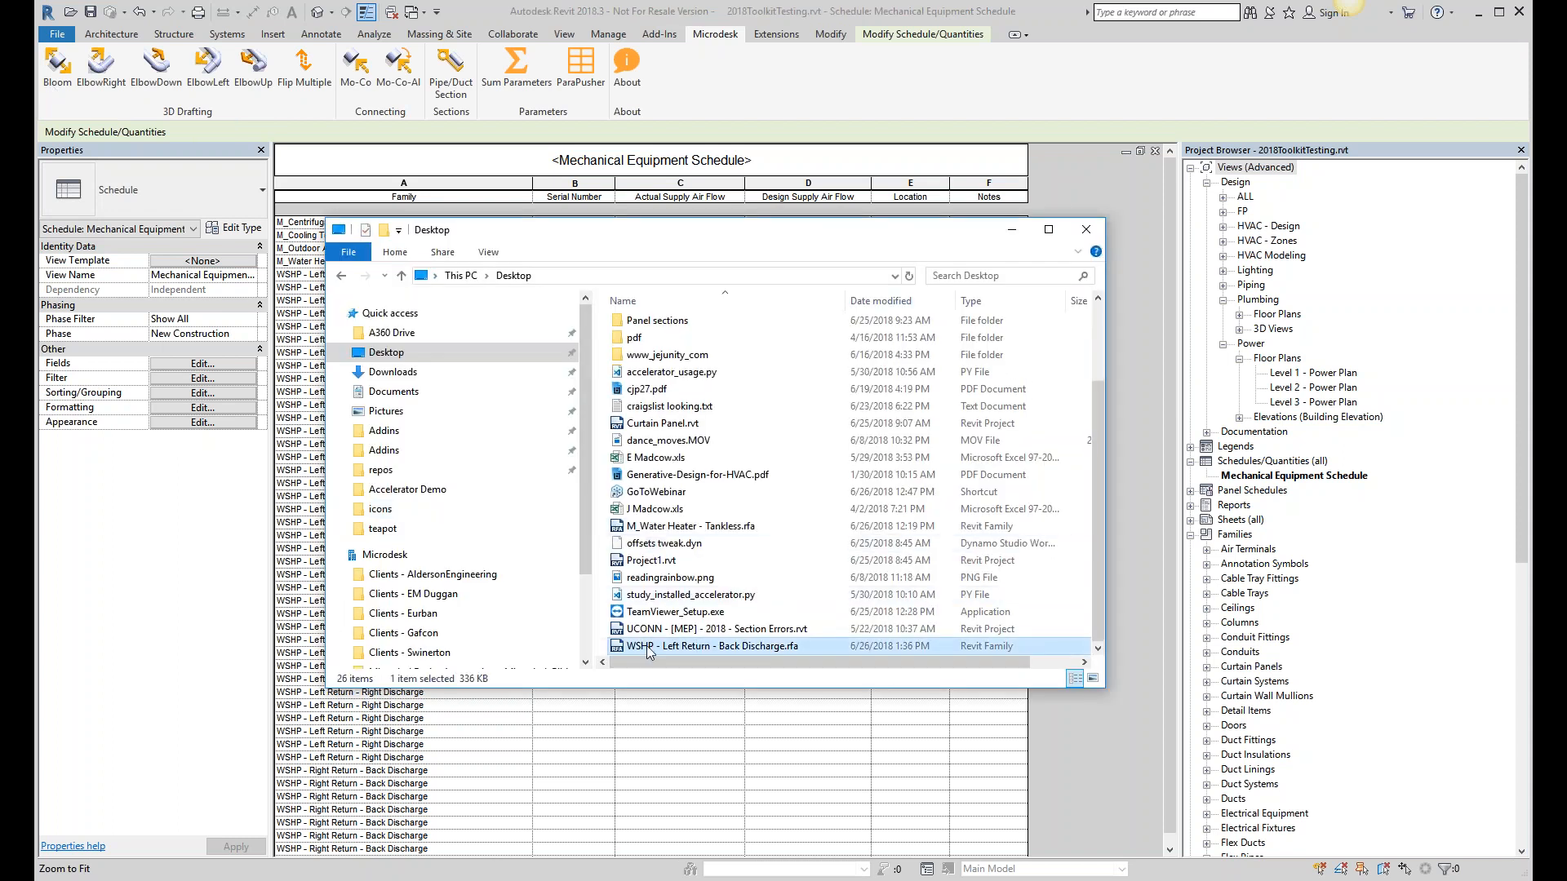
{"action": "left_click", "coordinate": [1012, 234]}
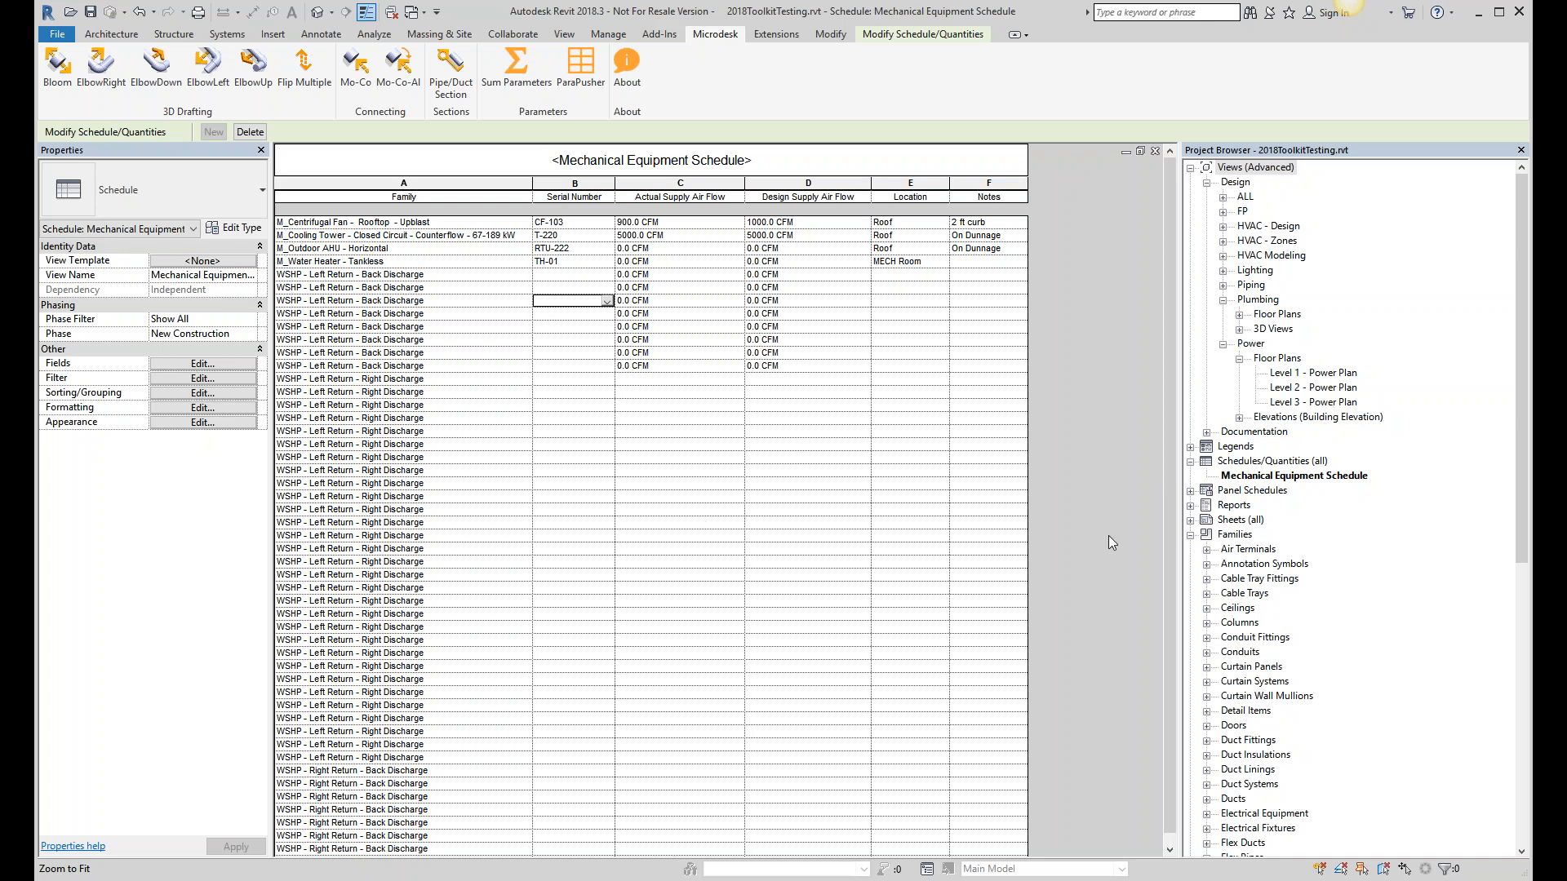
{"action": "key", "text": "ctrl+Tab"}
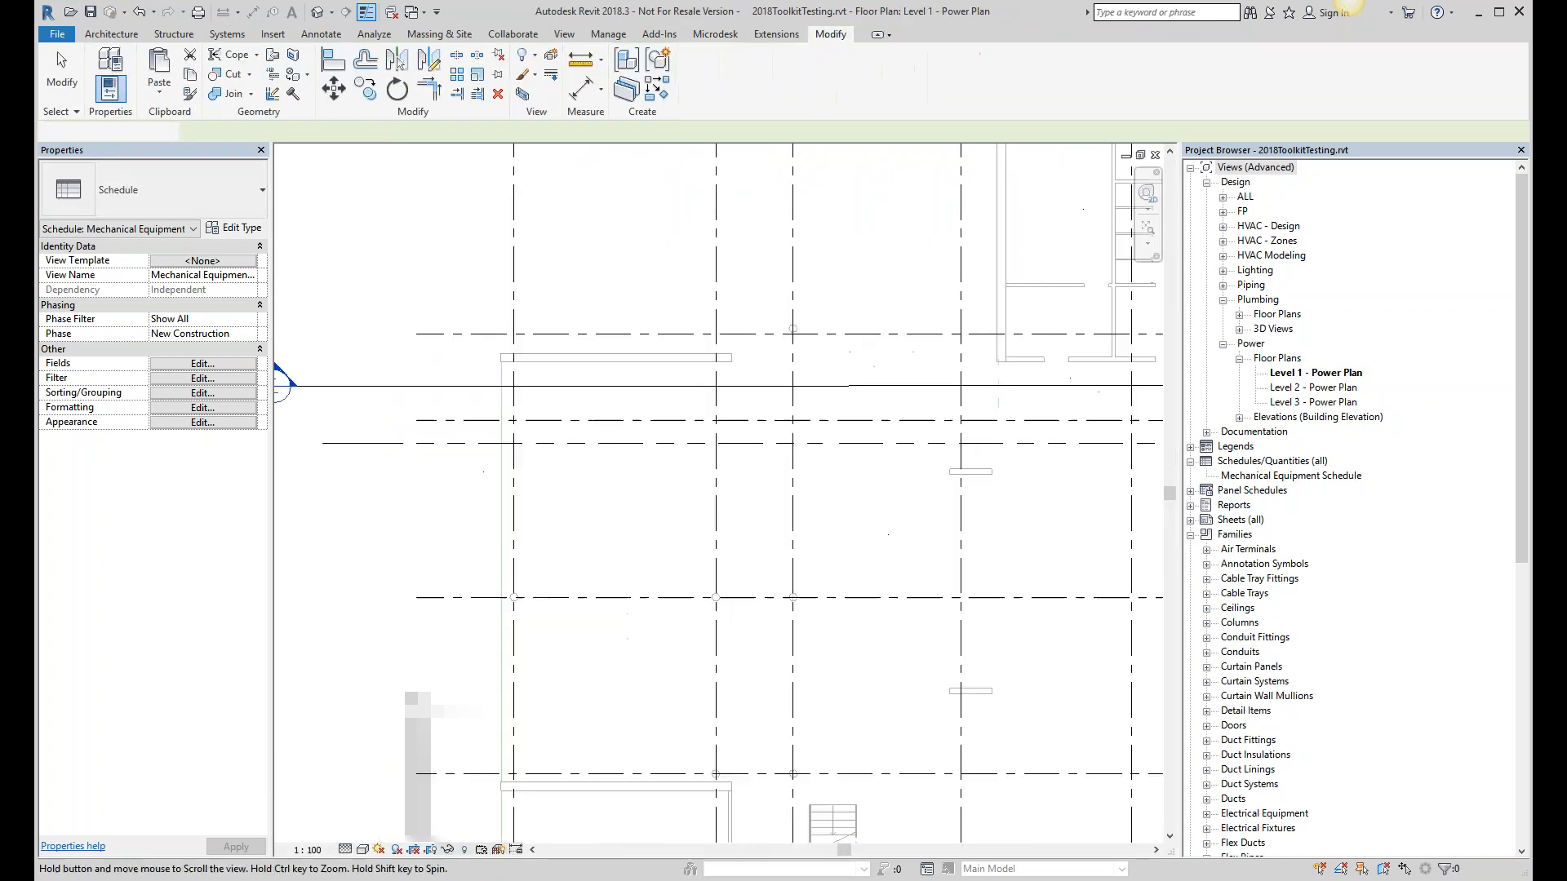
- Try ParaPusher from the Level 1 - Power Plan and dismiss its schedule-required error
{"action": "left_click", "coordinate": [714, 33]}
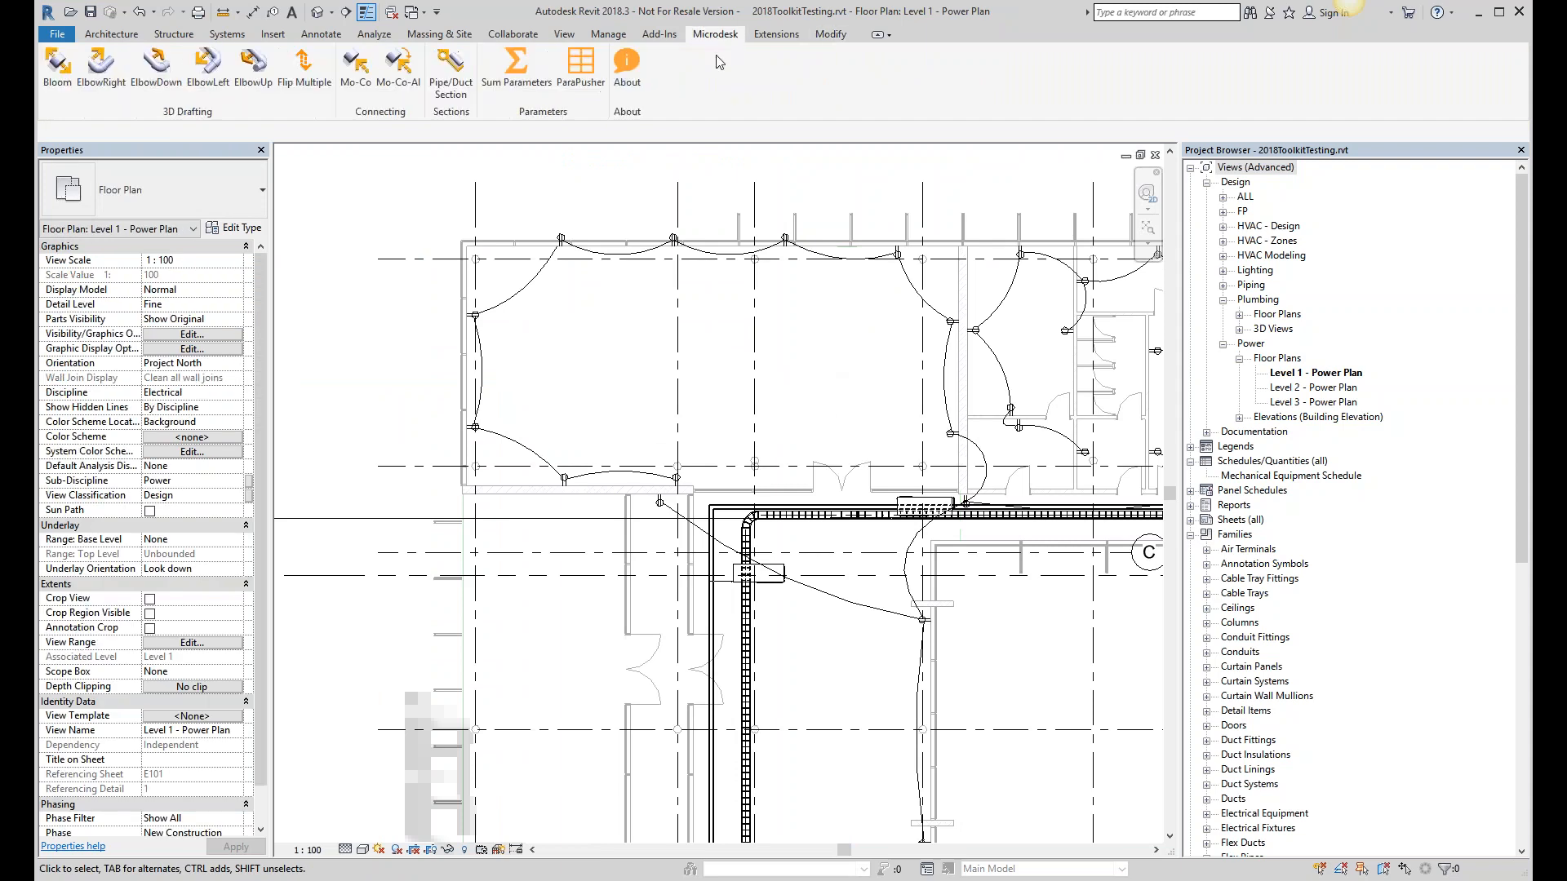
{"action": "left_click", "coordinate": [581, 92]}
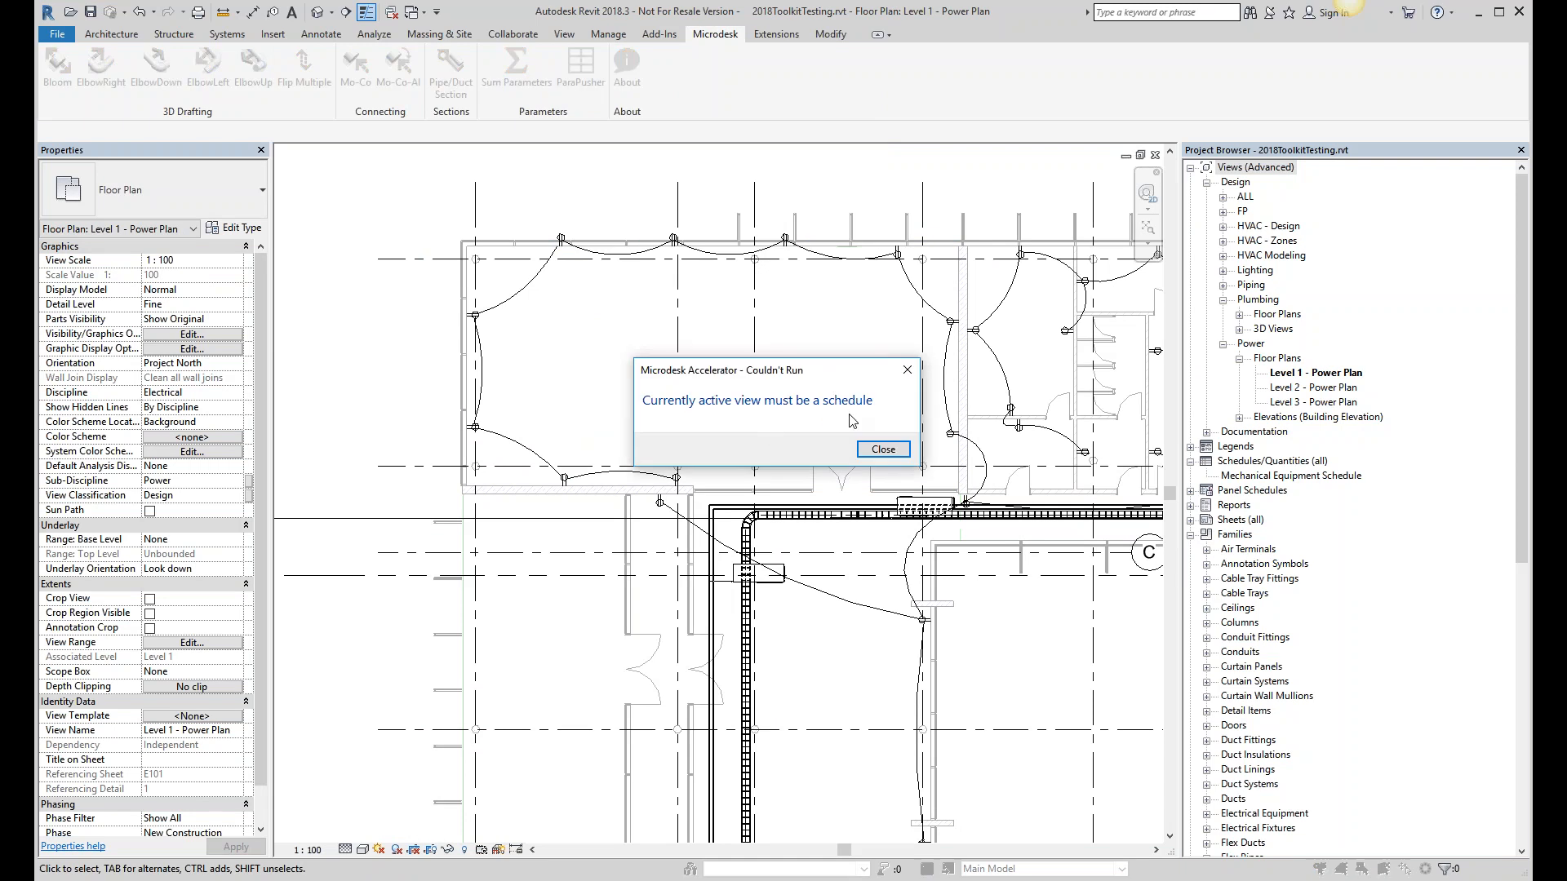
{"action": "left_click", "coordinate": [887, 453]}
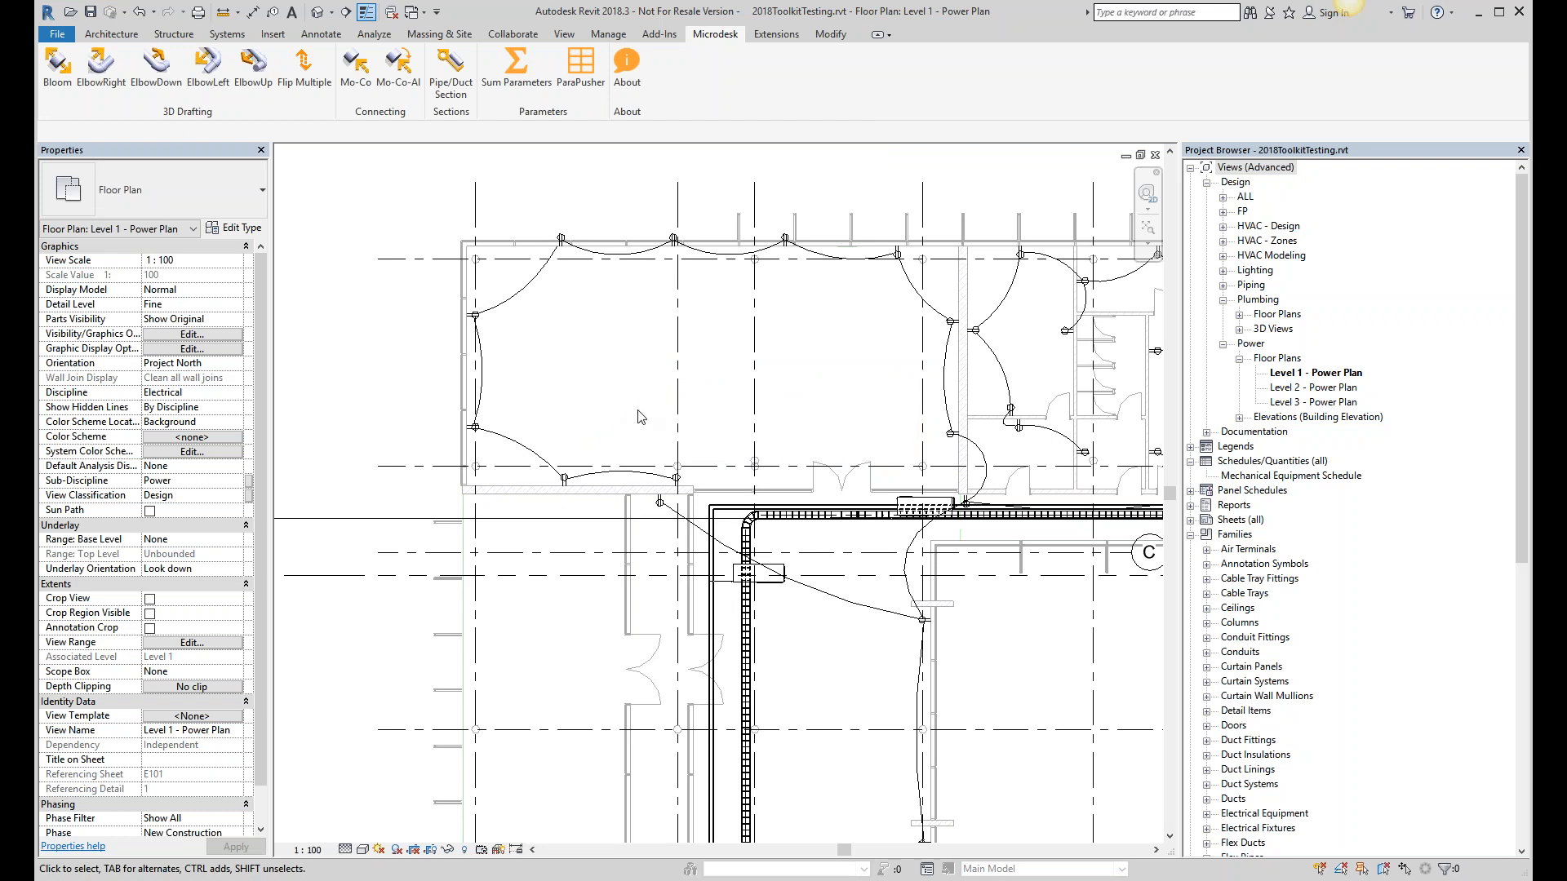
{"action": "left_click", "coordinate": [604, 389]}
{"action": "key", "text": "Escape"}
- Cycle through the open views back to the Mechanical Equipment Schedule
{"action": "key", "text": "w"}
{"action": "key", "text": "t"}
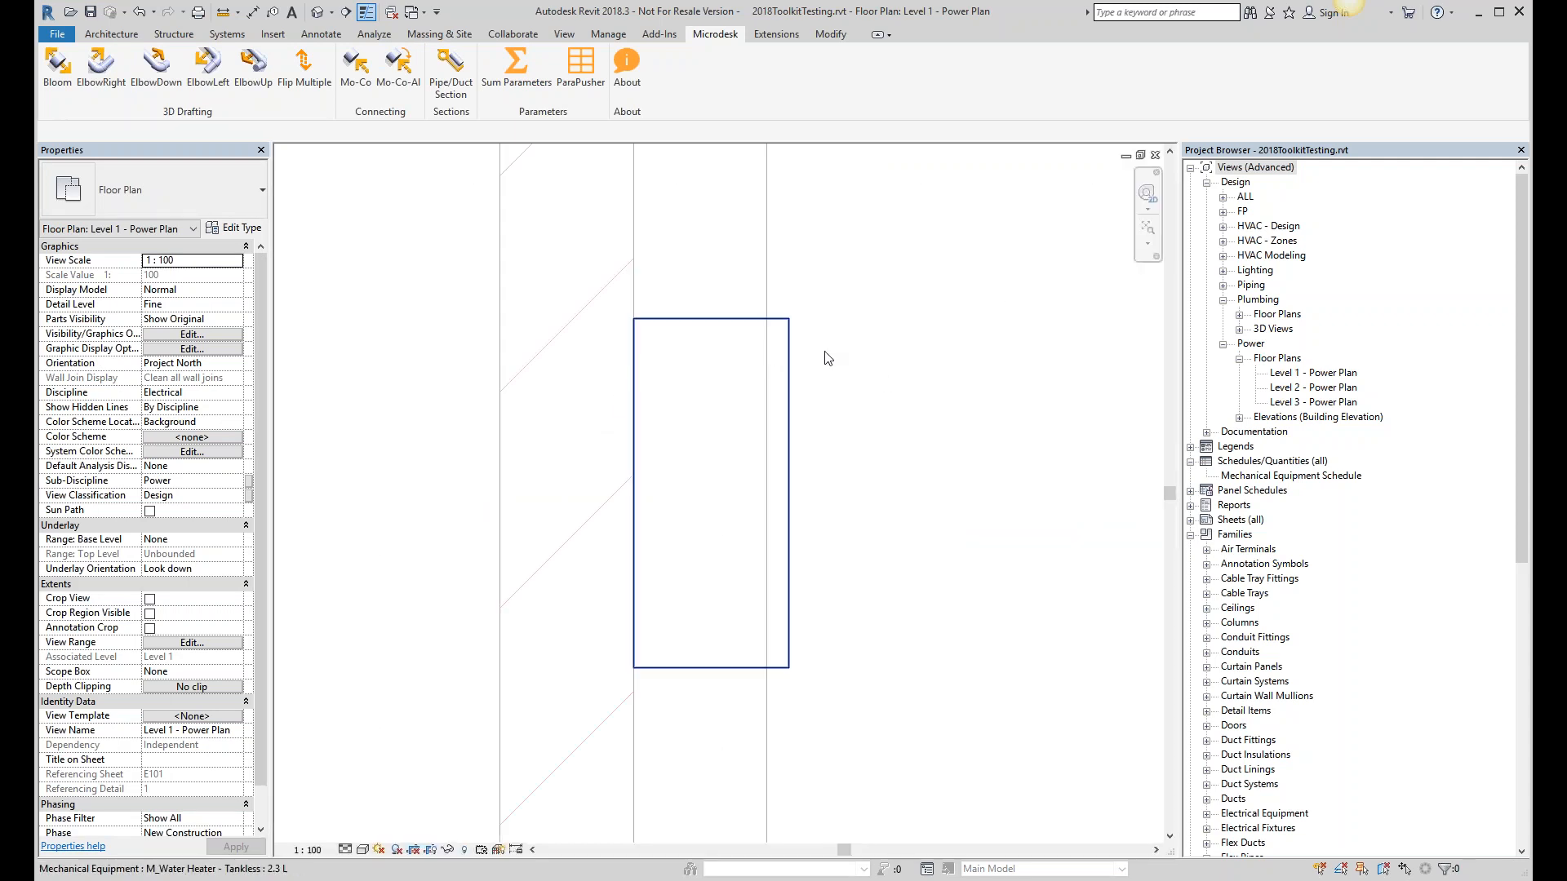
{"action": "key", "text": "ctrl+Tab"}
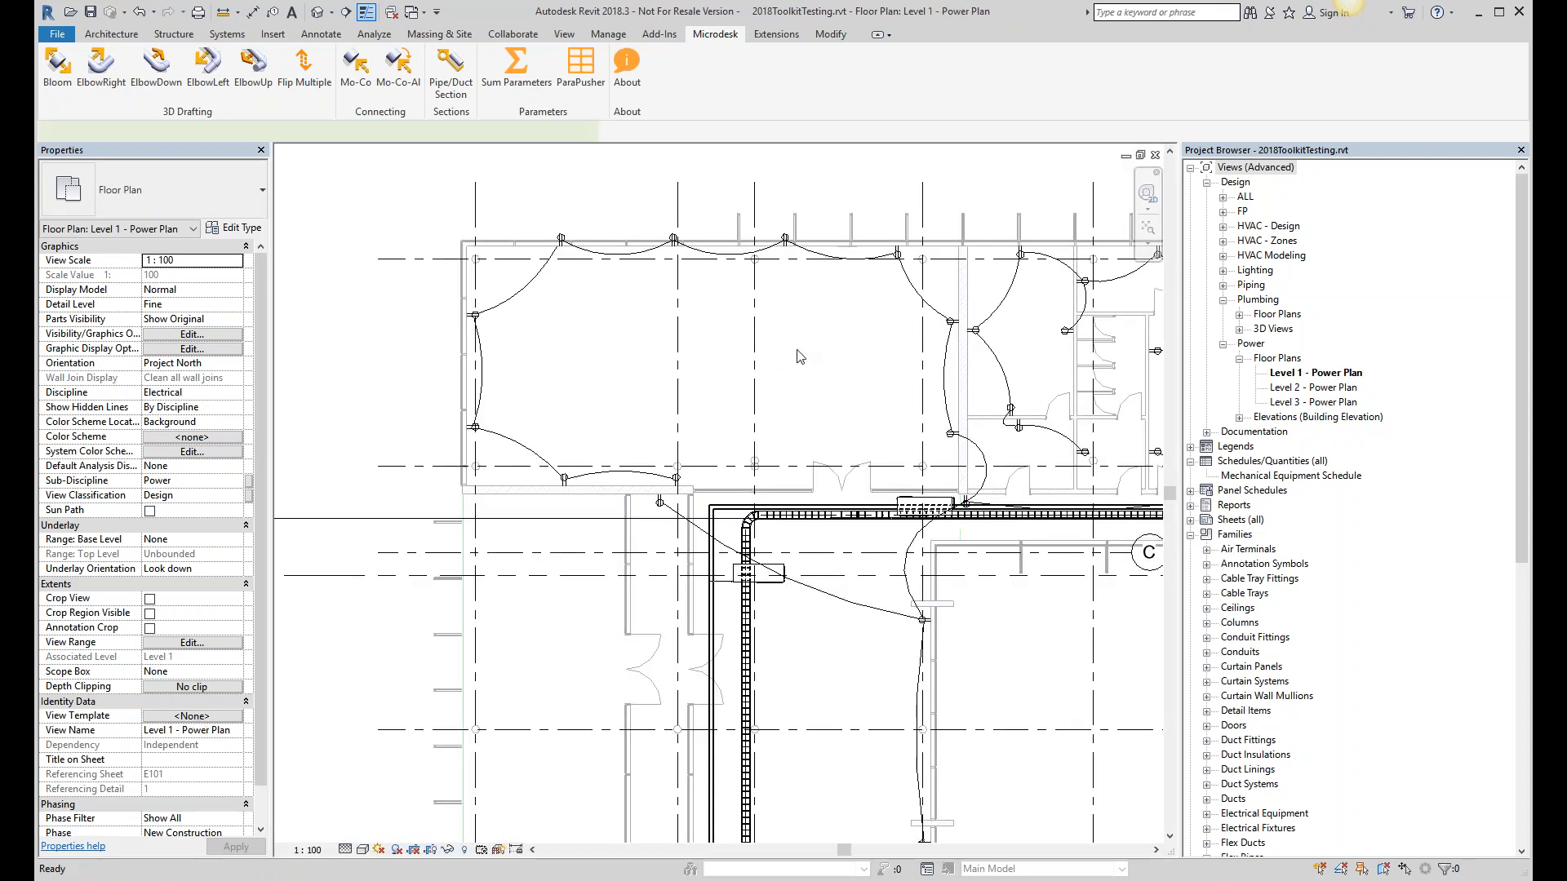
{"action": "key", "text": "ctrl+Tab"}
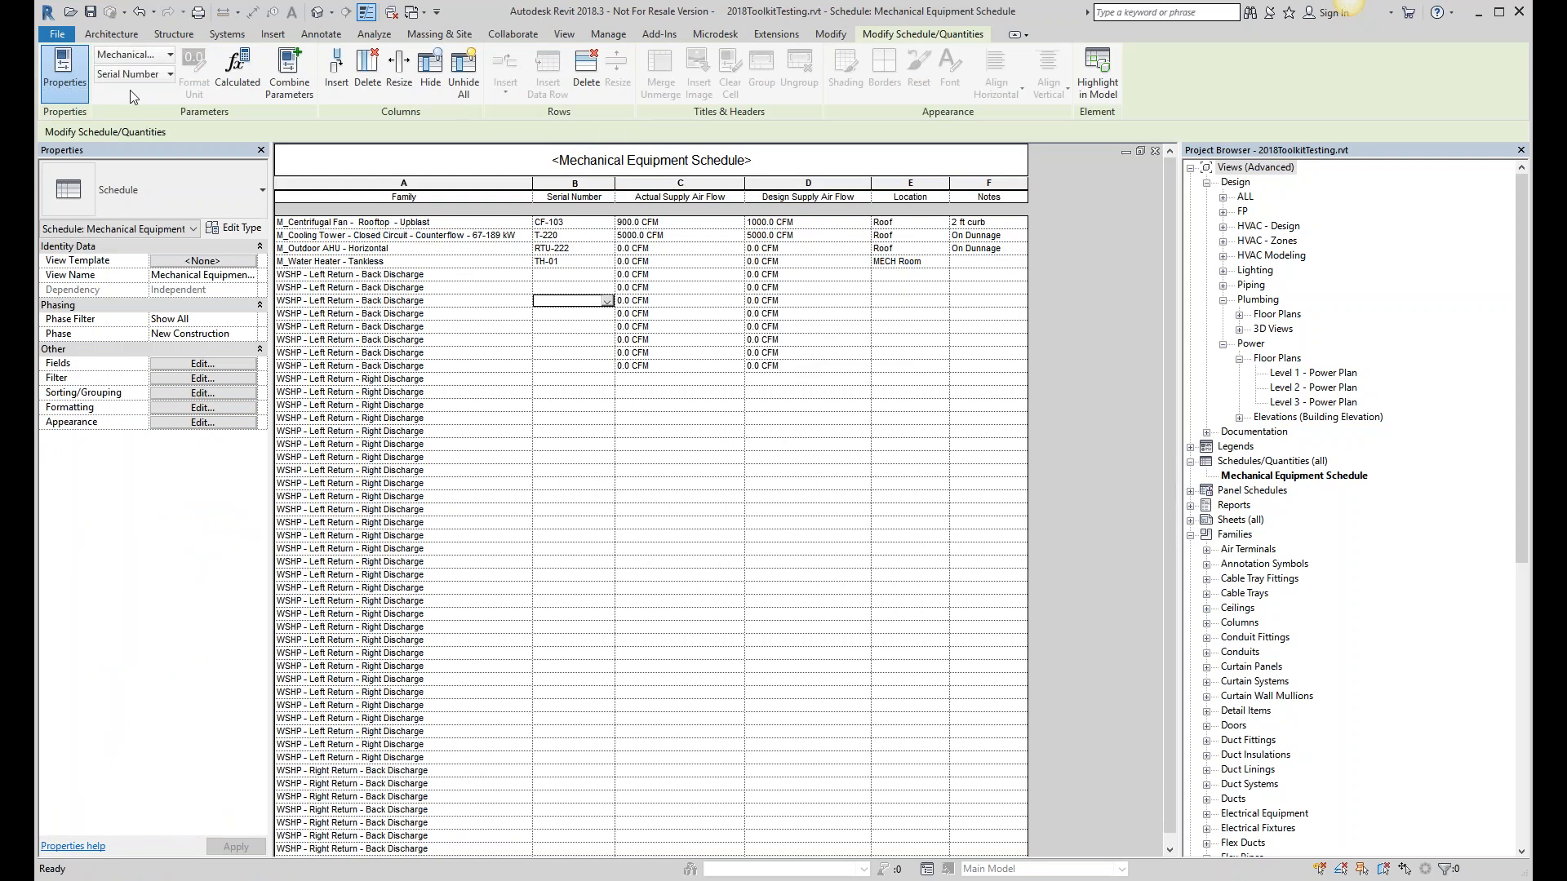
- Bring up the Accelerator Demo folder and select Revit_Master_Shared_Parameters.txt
{"action": "key", "text": "alt+Tab"}
{"action": "left_click_drag", "start_coordinate": [551, 375], "coordinate": [652, 377]}
{"action": "left_click", "coordinate": [624, 508]}
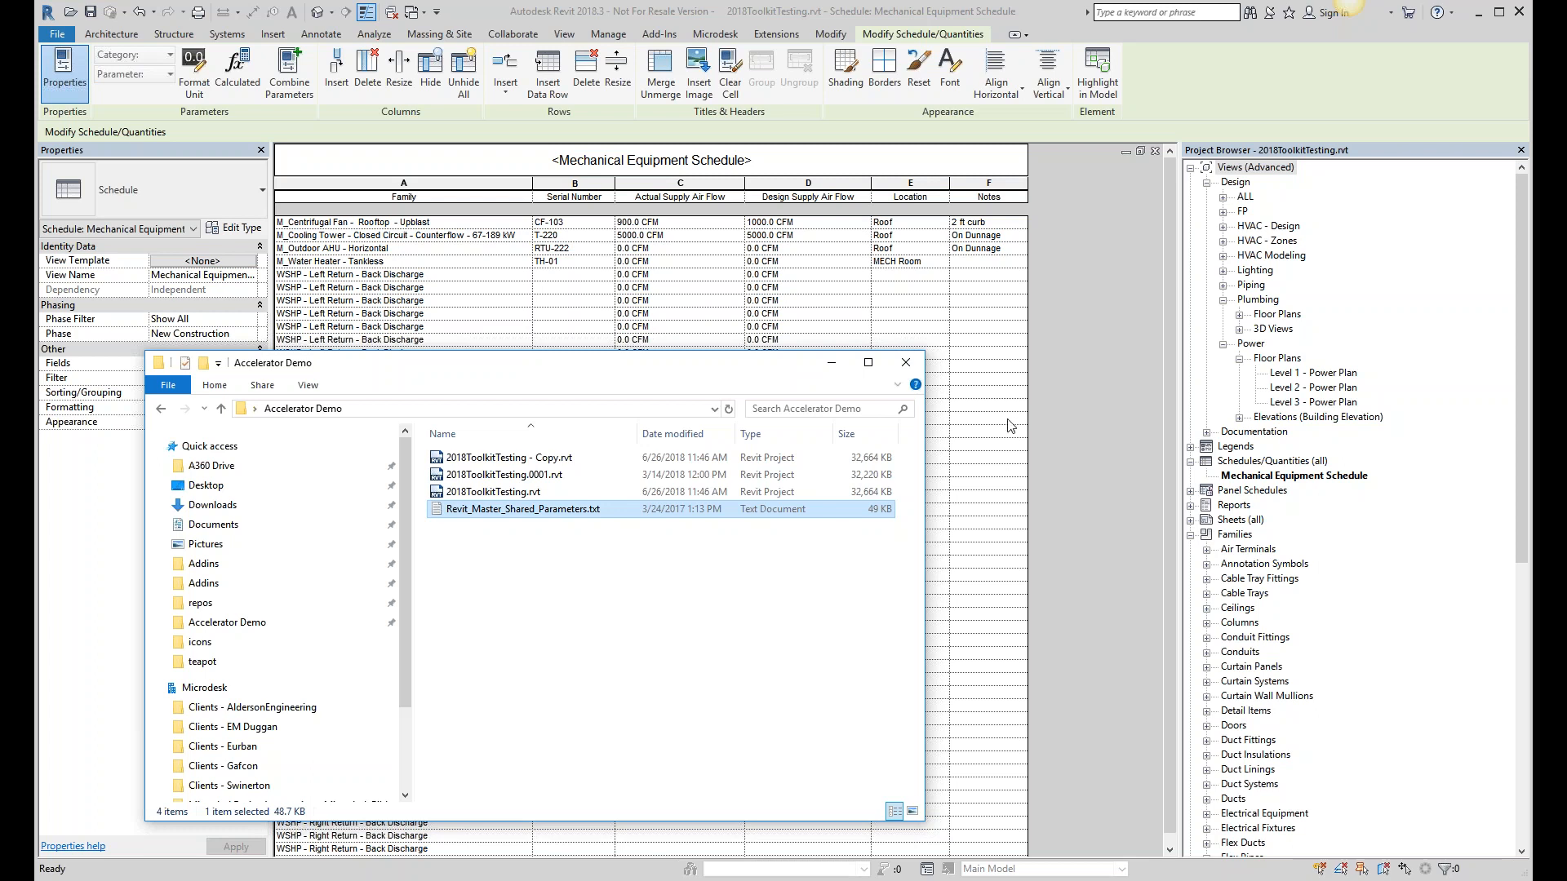
- Click the Revit schedule so the Accelerator Demo folder drops behind it
{"action": "left_click", "coordinate": [1098, 365]}
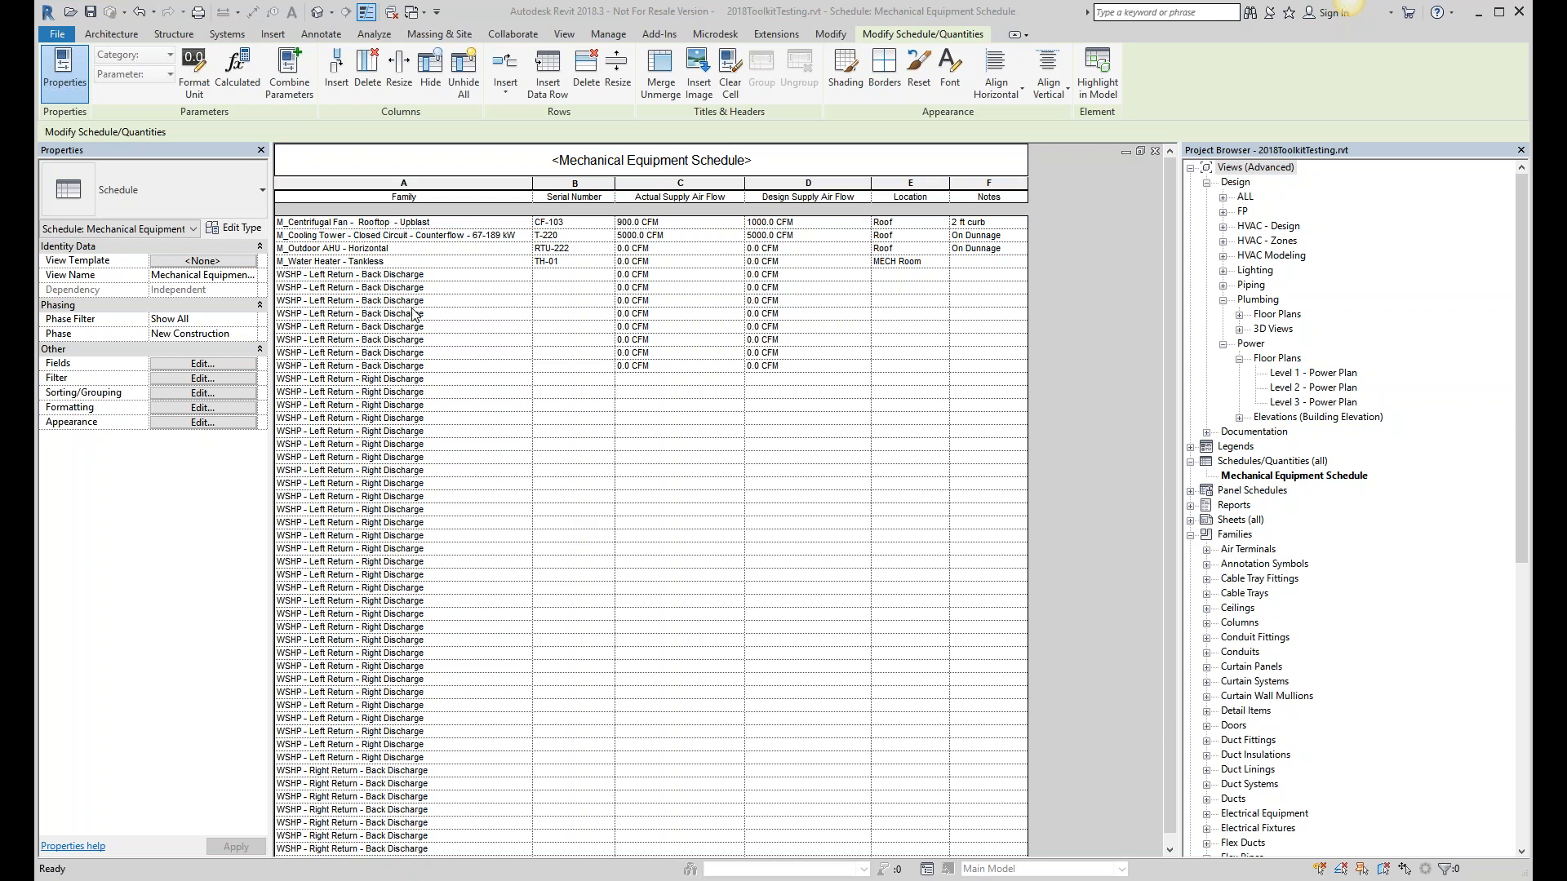
{"action": "left_click", "coordinate": [466, 266]}
{"action": "key", "text": "Tab"}
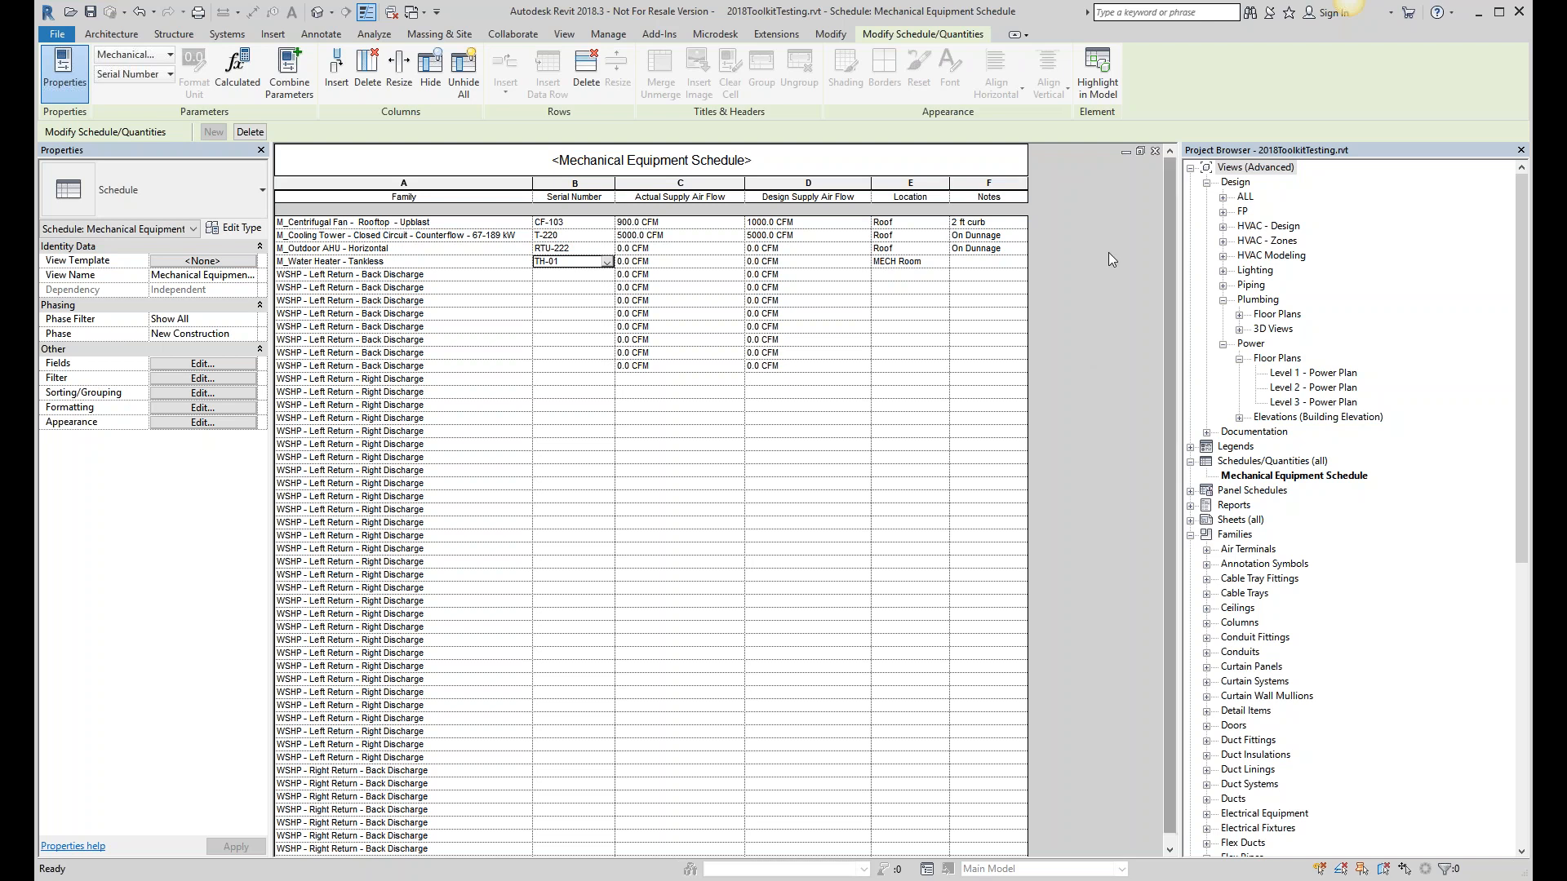
- Launch Microdesk ParaPusher, move its dialog aside, and tick Save Families? with Save to desktop
{"action": "left_click", "coordinate": [726, 37]}
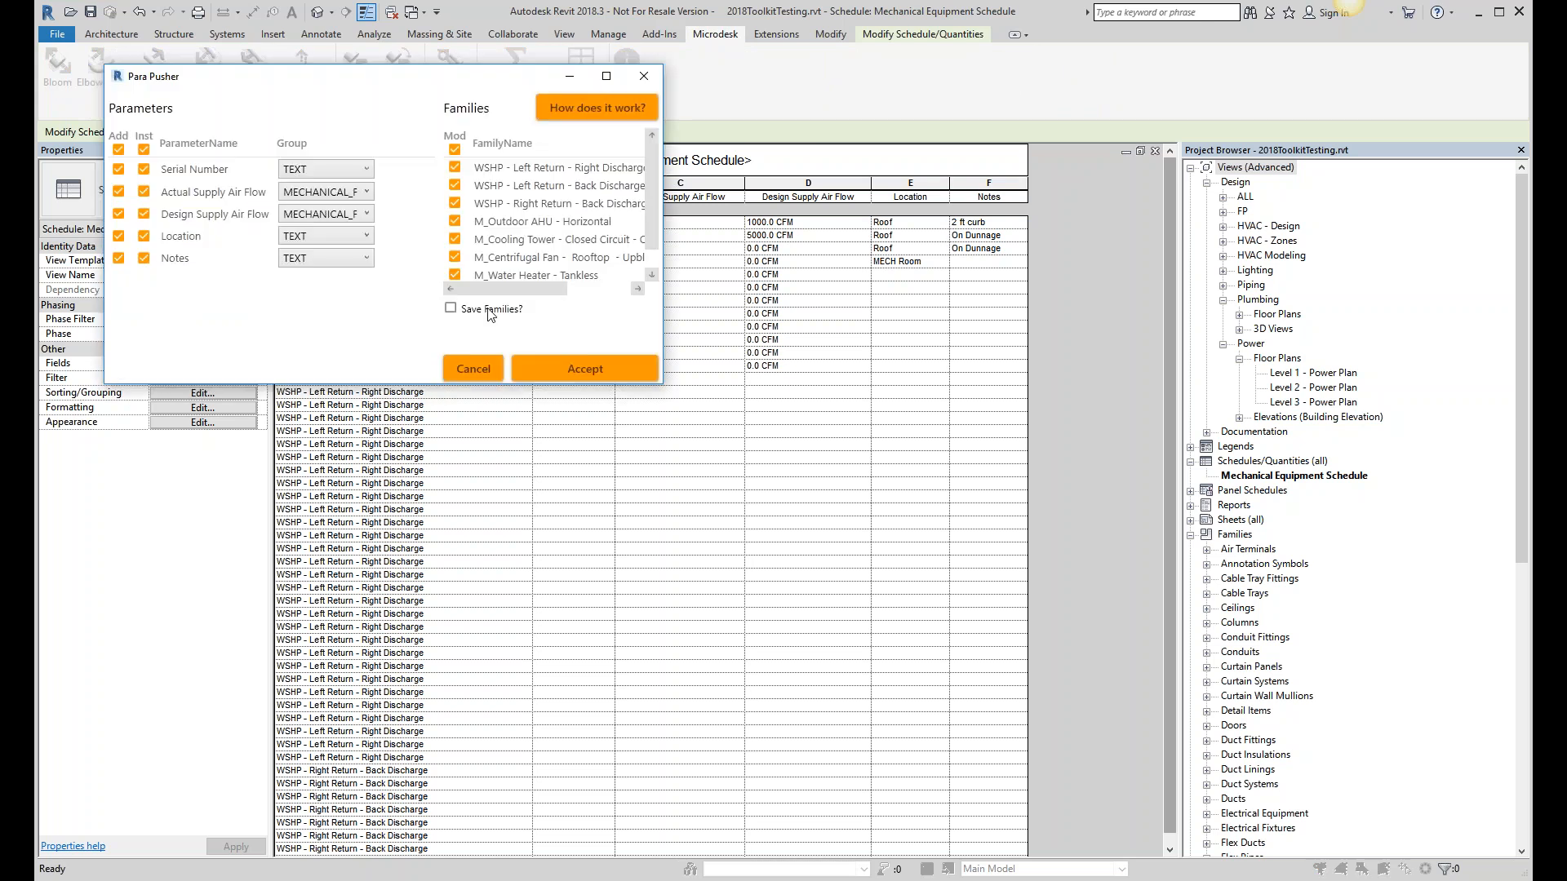
{"action": "mouse_move", "coordinate": [495, 88]}
{"action": "left_mouse_down"}
{"action": "mouse_move", "coordinate": [569, 114]}
{"action": "mouse_move", "coordinate": [484, 105]}
{"action": "left_mouse_up"}
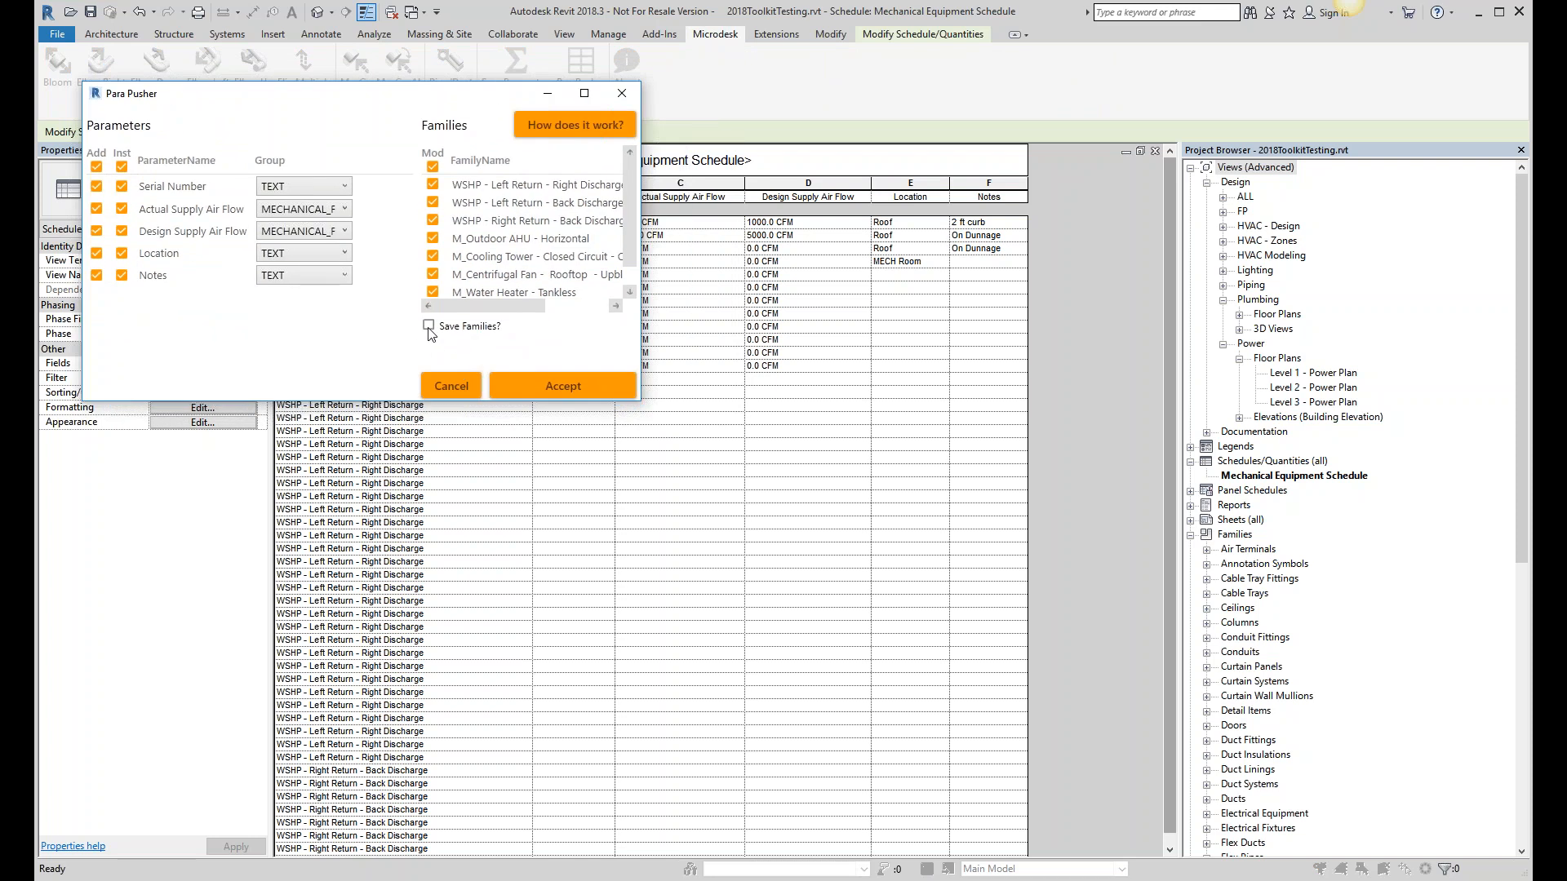
{"action": "left_click", "coordinate": [429, 327]}
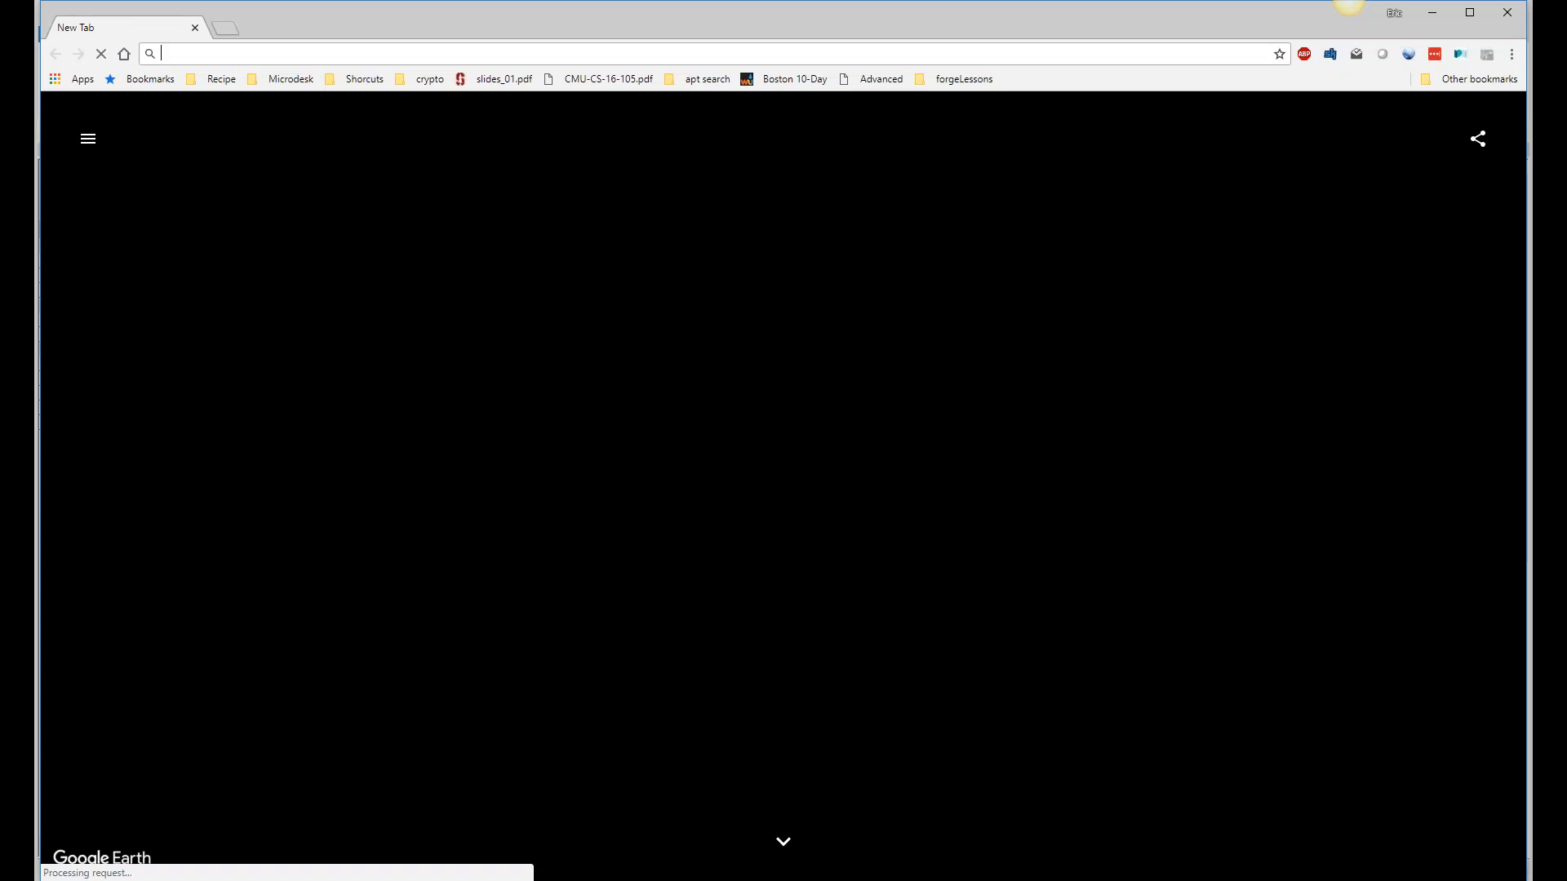
- Load apps.autodesk.com and search 'microdesk', choosing the Microdesk Accelerator suggestion
{"action": "type", "text": "apps.autodesk.com/en"}
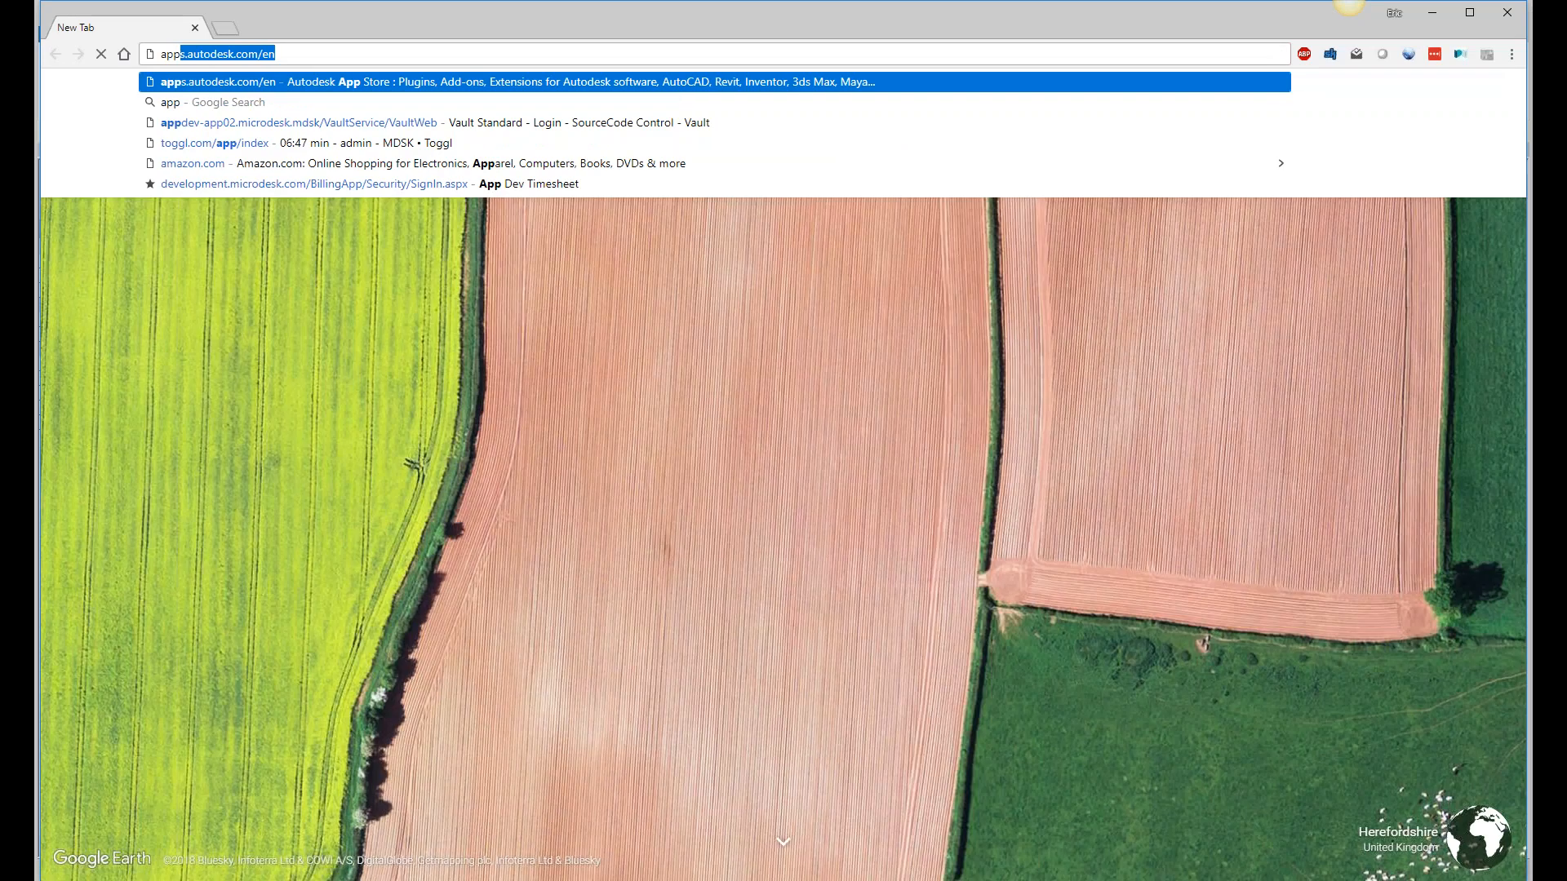
{"action": "key", "text": "Return"}
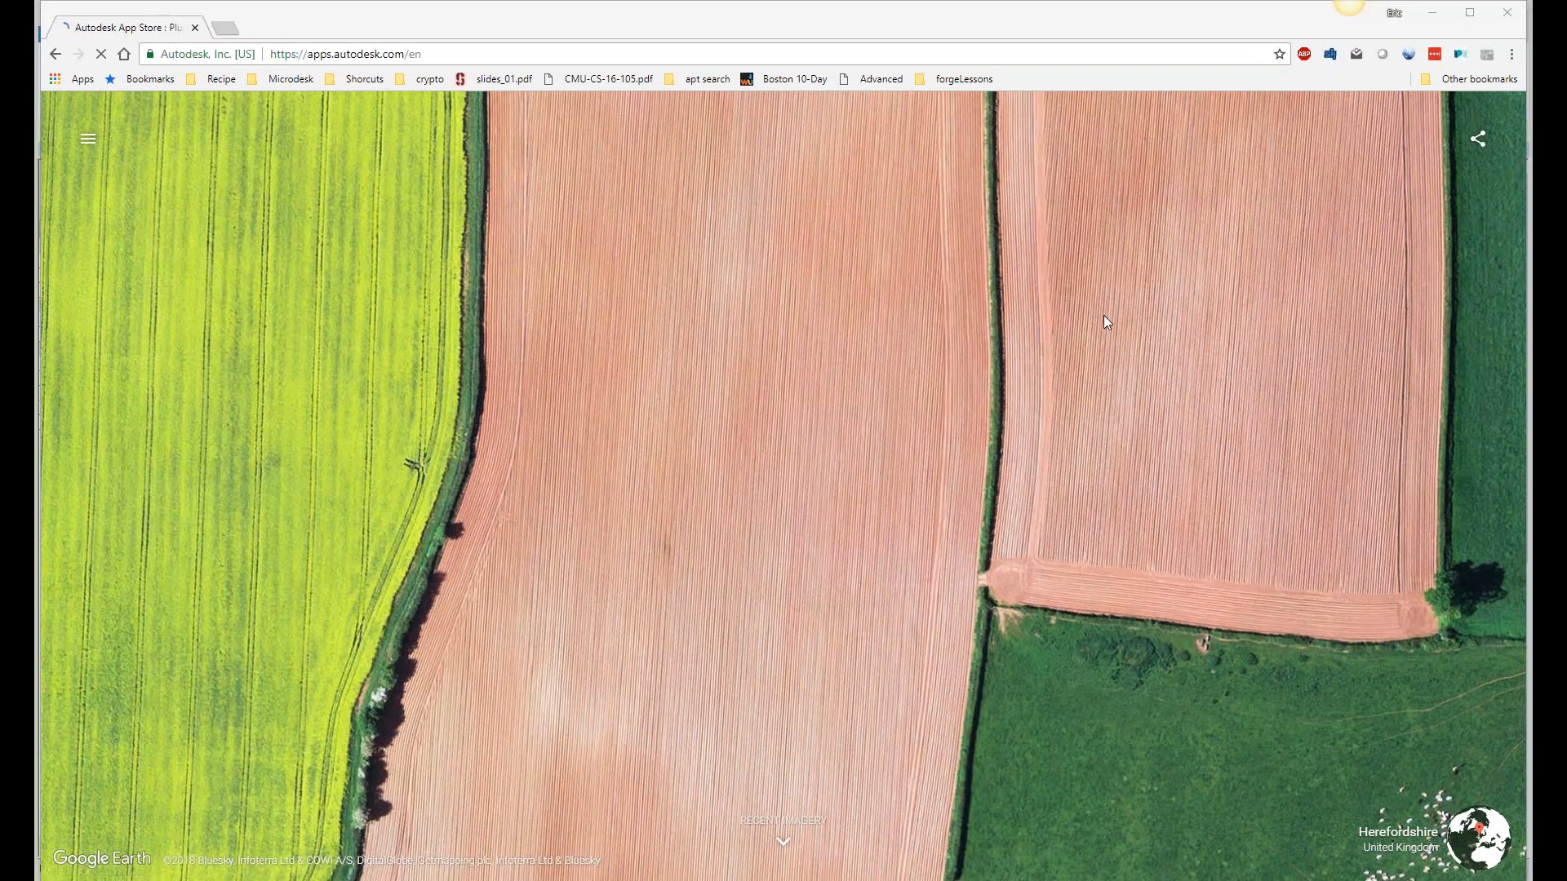
{"action": "type", "text": "m"}
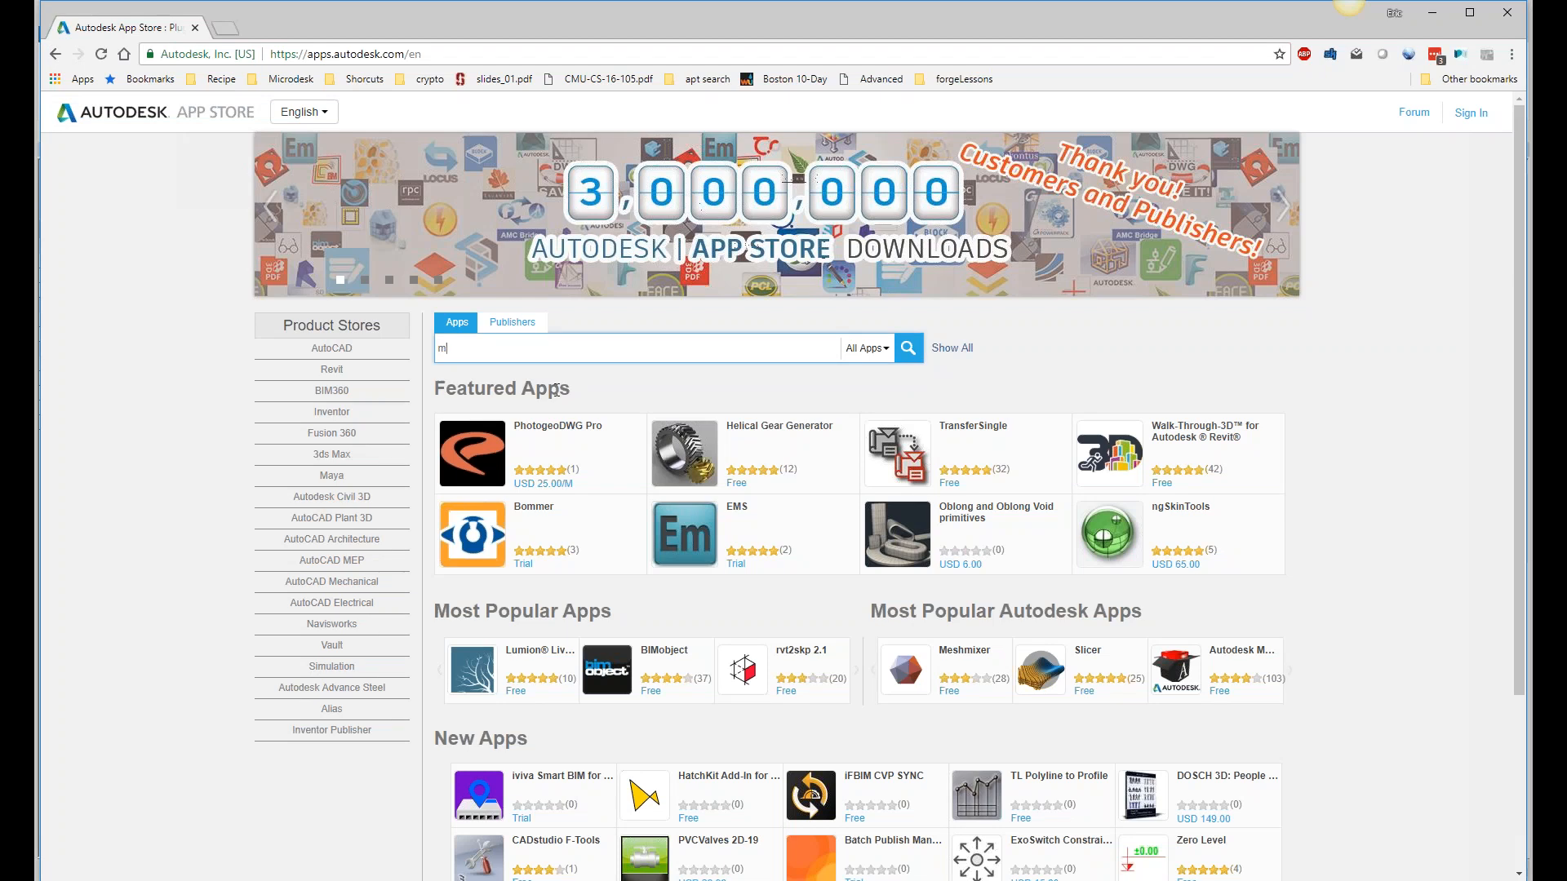
{"action": "type", "text": "icrodesk"}
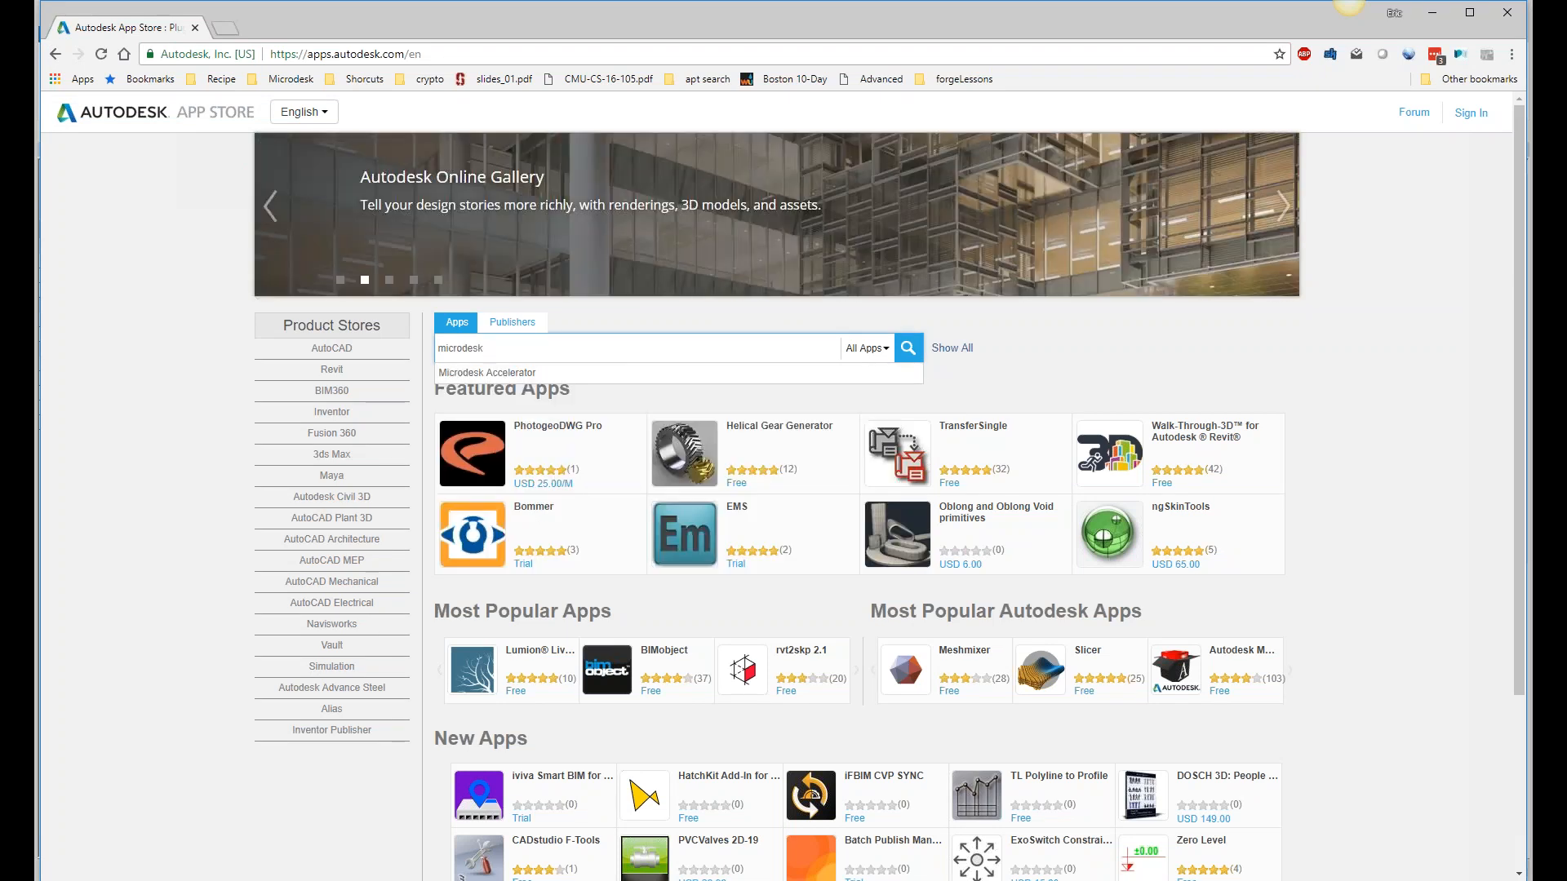
{"action": "key", "text": "Down"}
{"action": "key", "text": "Return"}
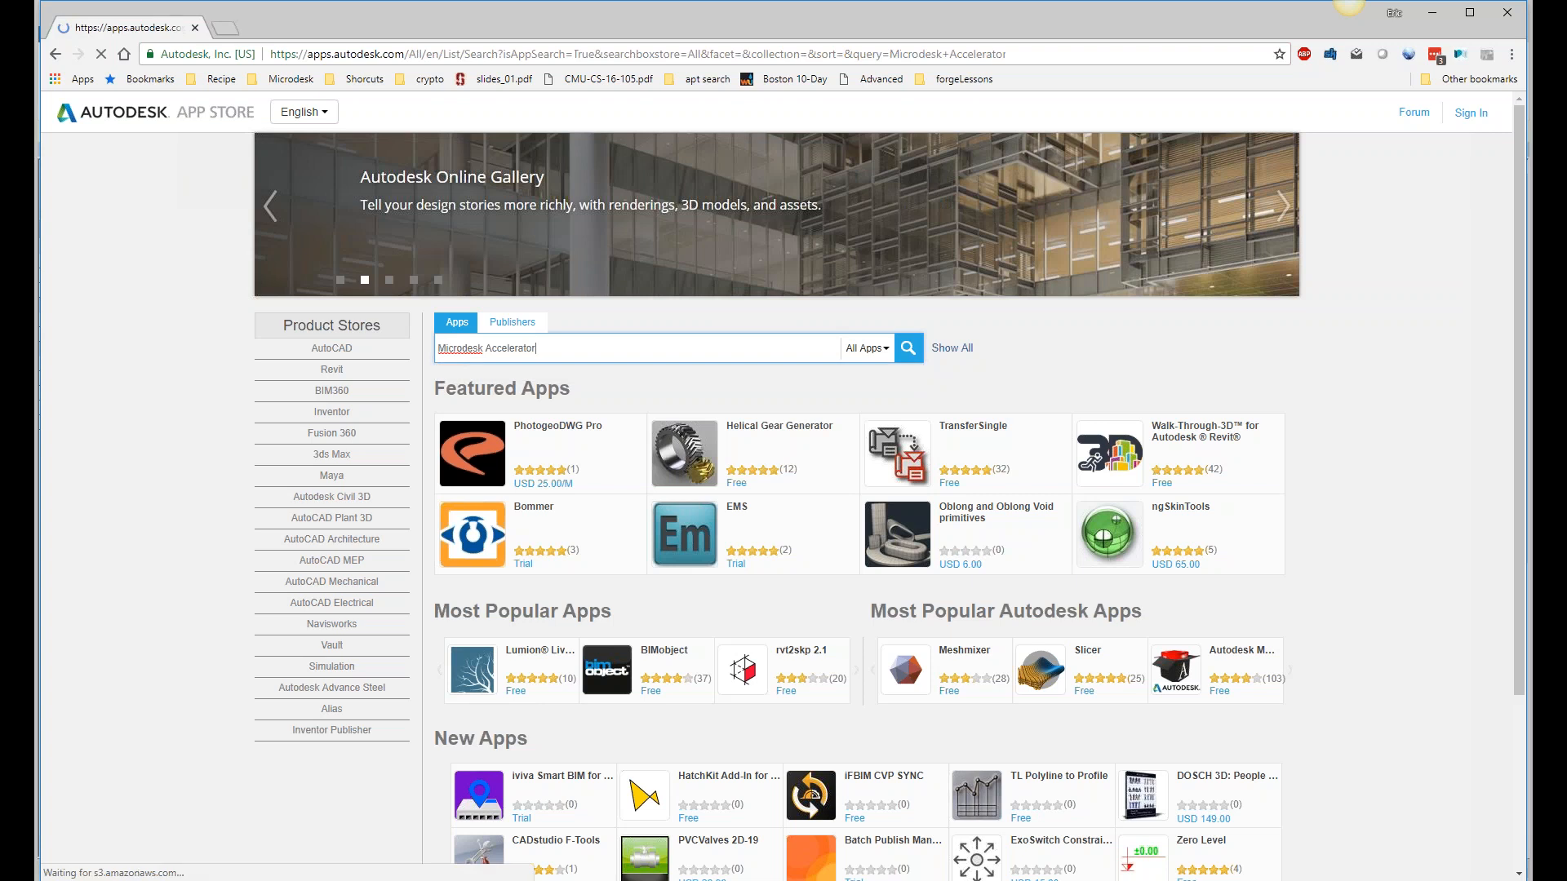